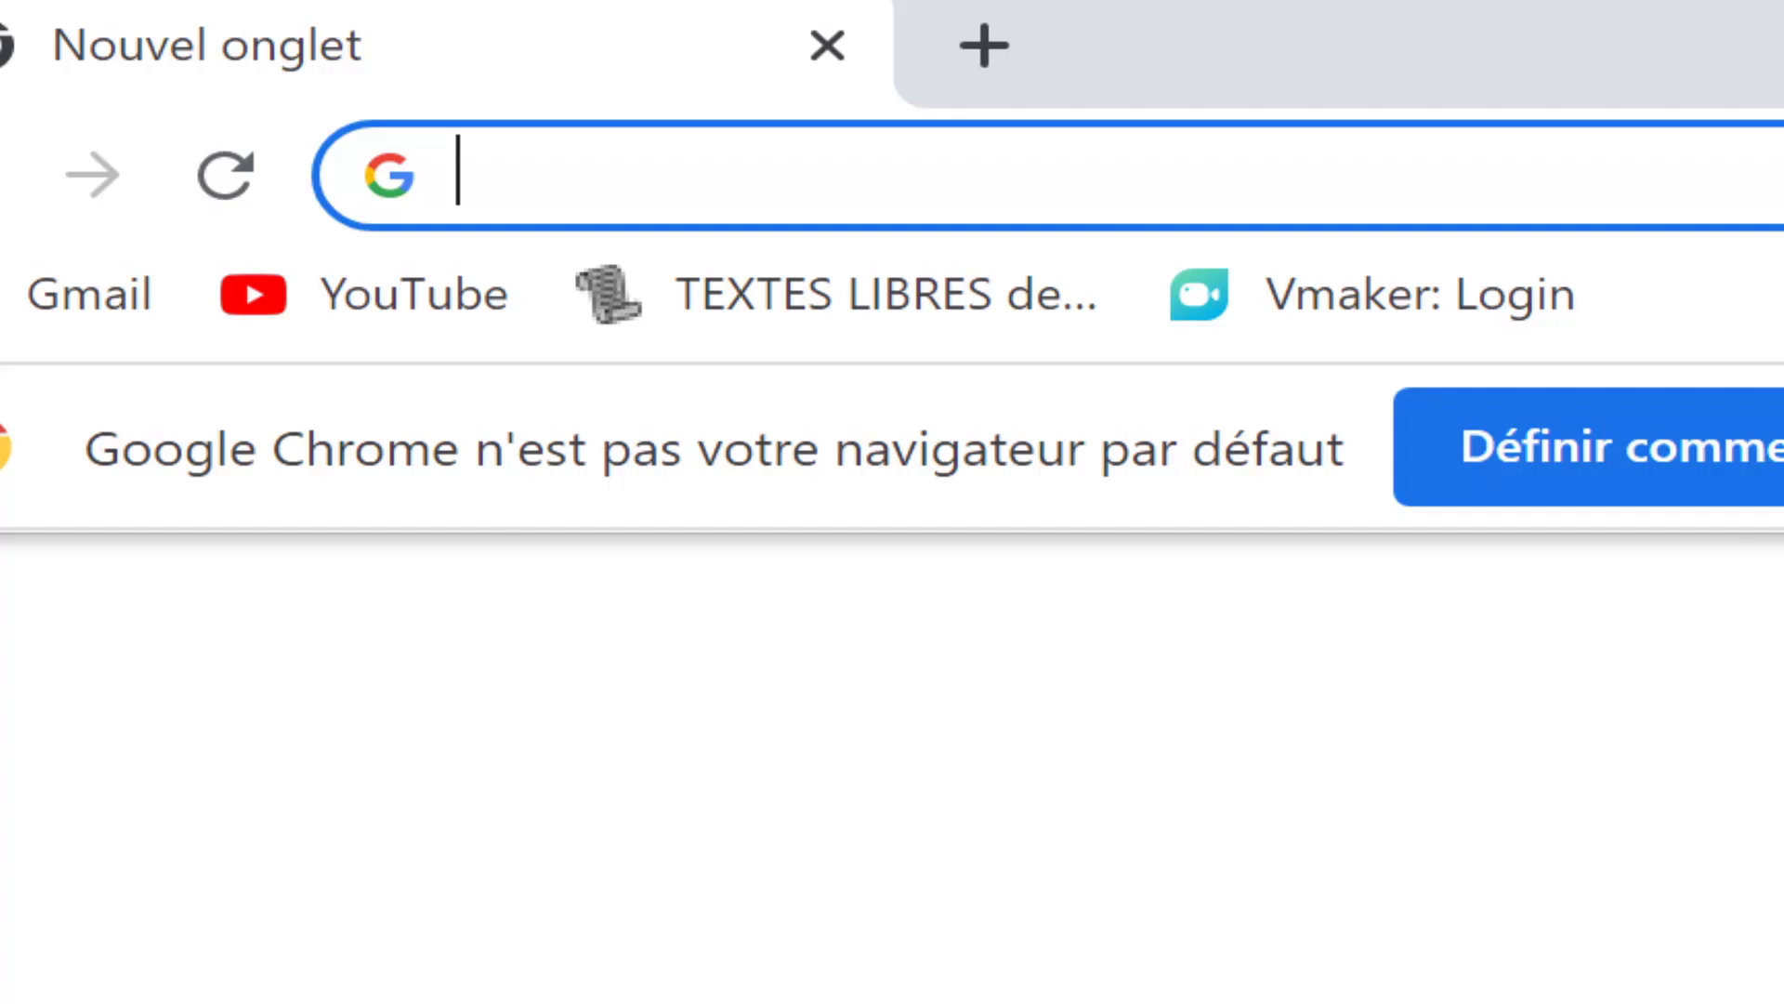
Step: Go to canva.com and start signing up for an account
{"action": "type", "text": "canva.com"}
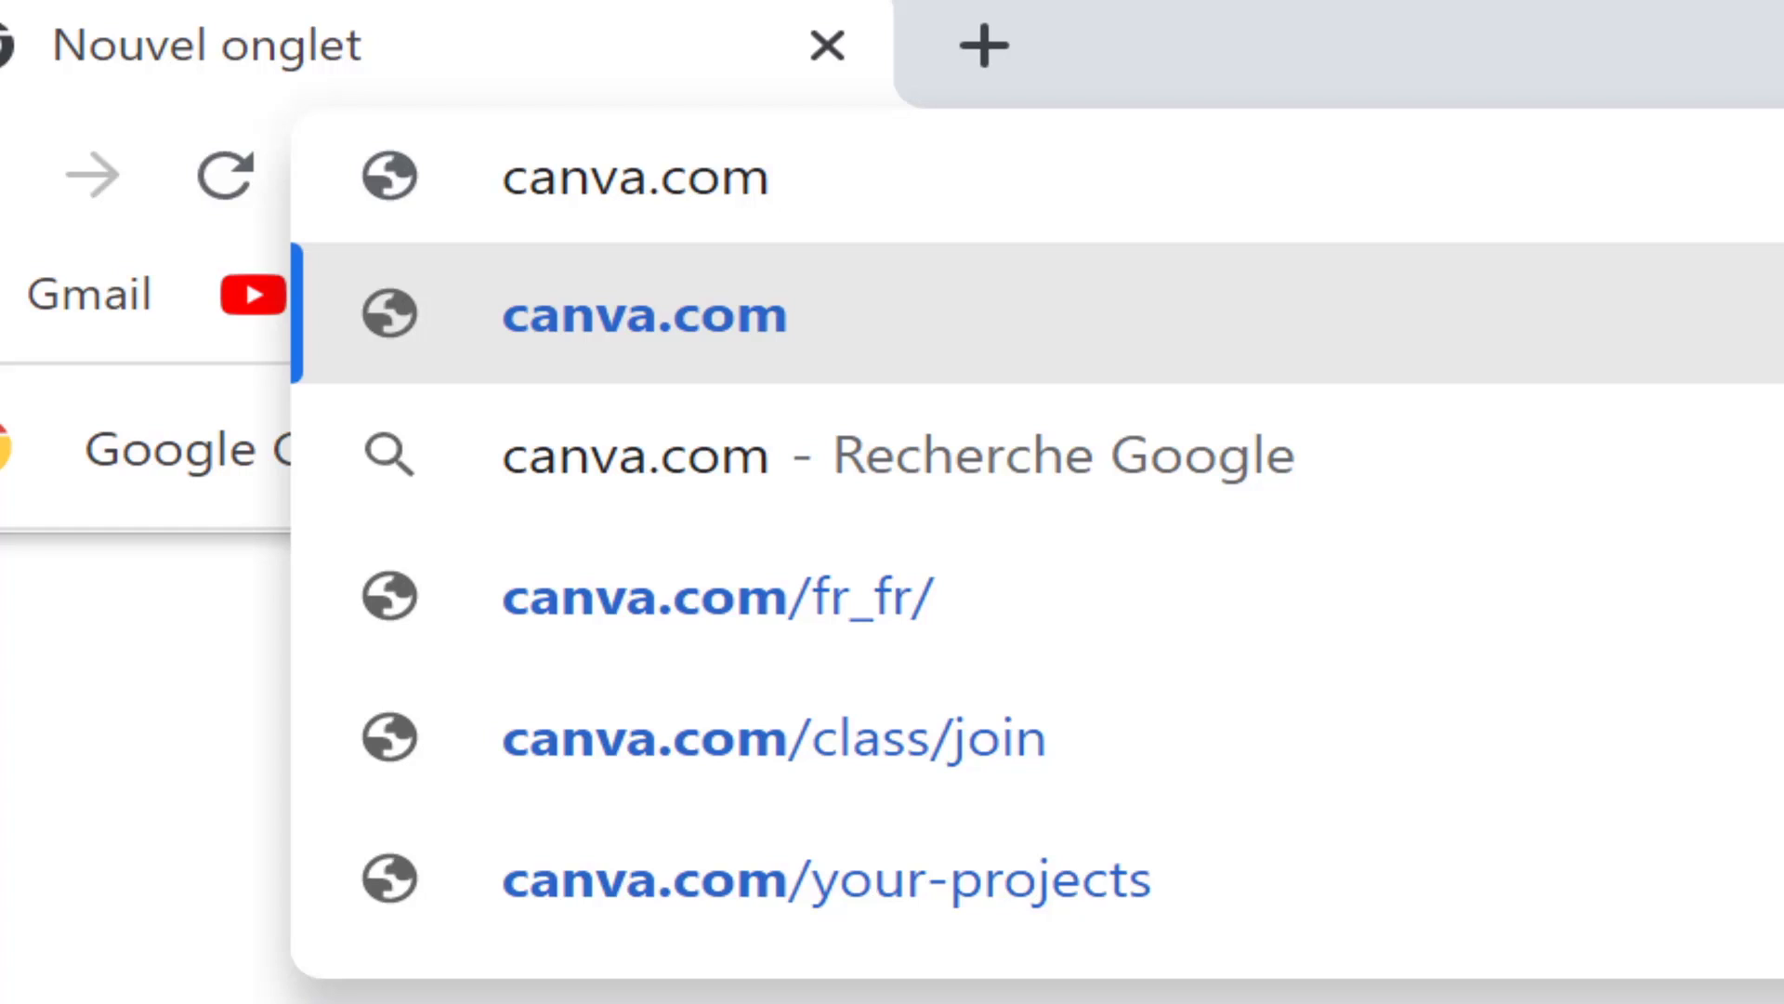
{"action": "key", "text": "Return"}
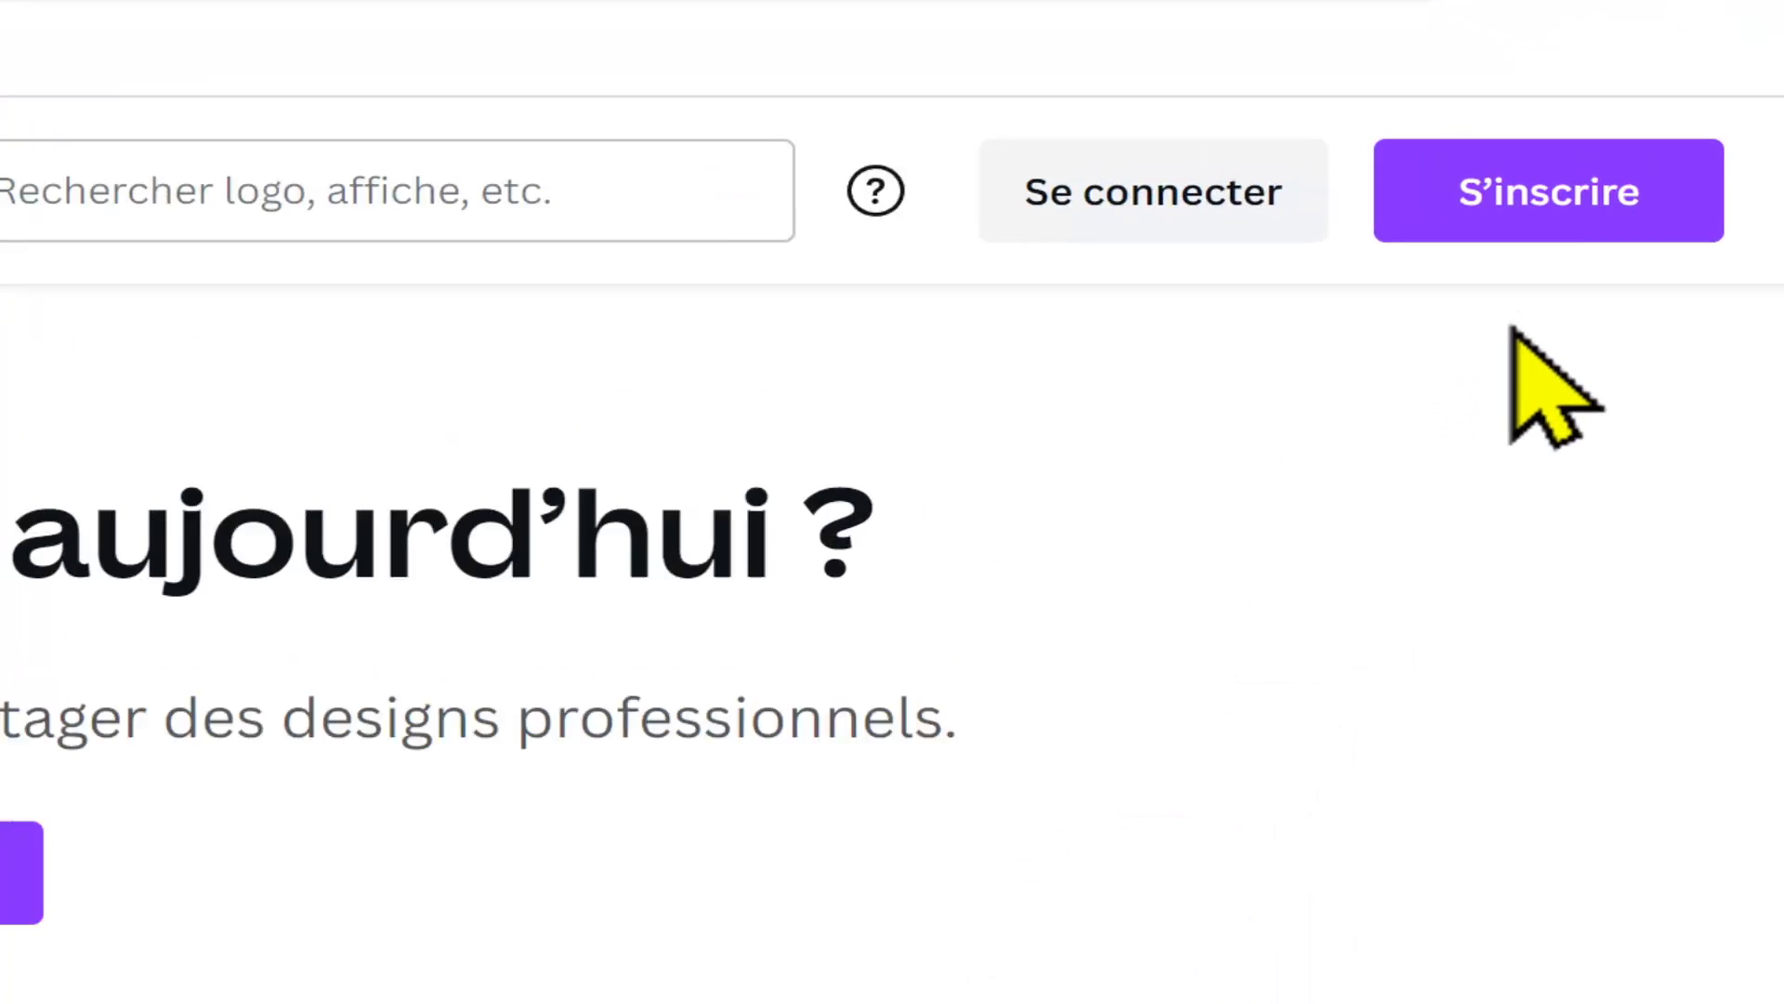
{"action": "left_click", "coordinate": [1568, 264]}
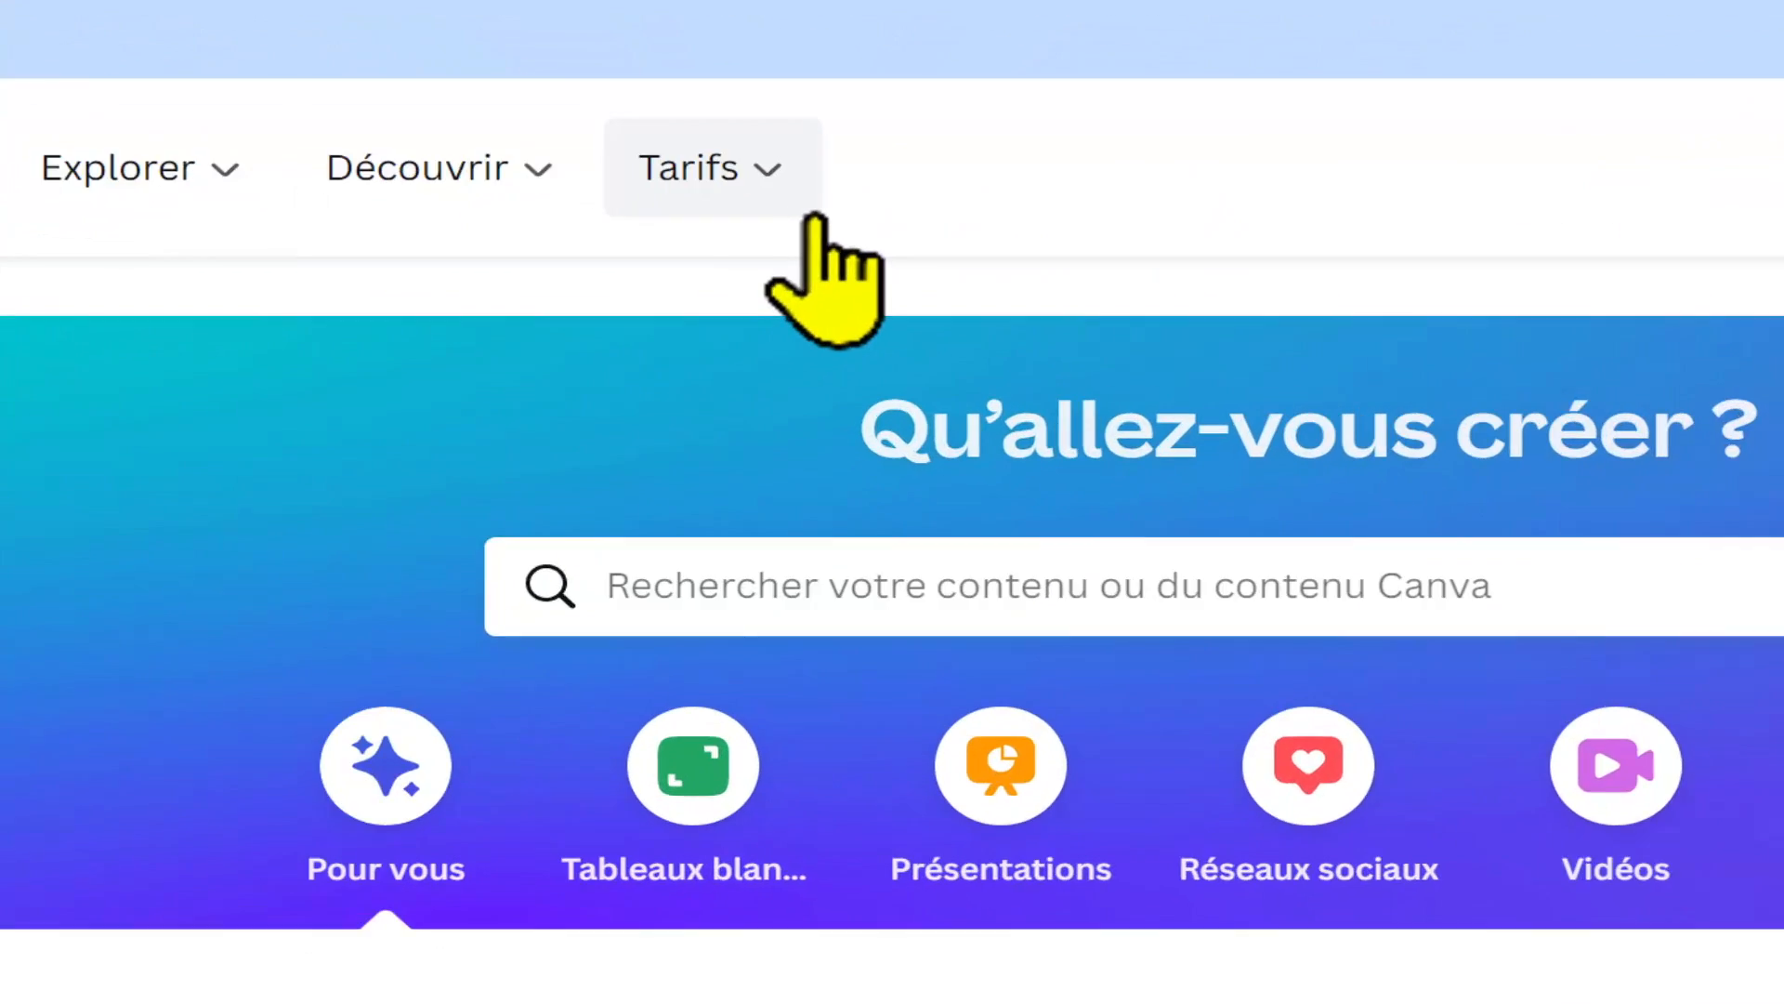
Step: Open the pricing page and compare the prices and features of the free, Canva Pro and Canva en Équipe plans
{"action": "left_click", "coordinate": [814, 216]}
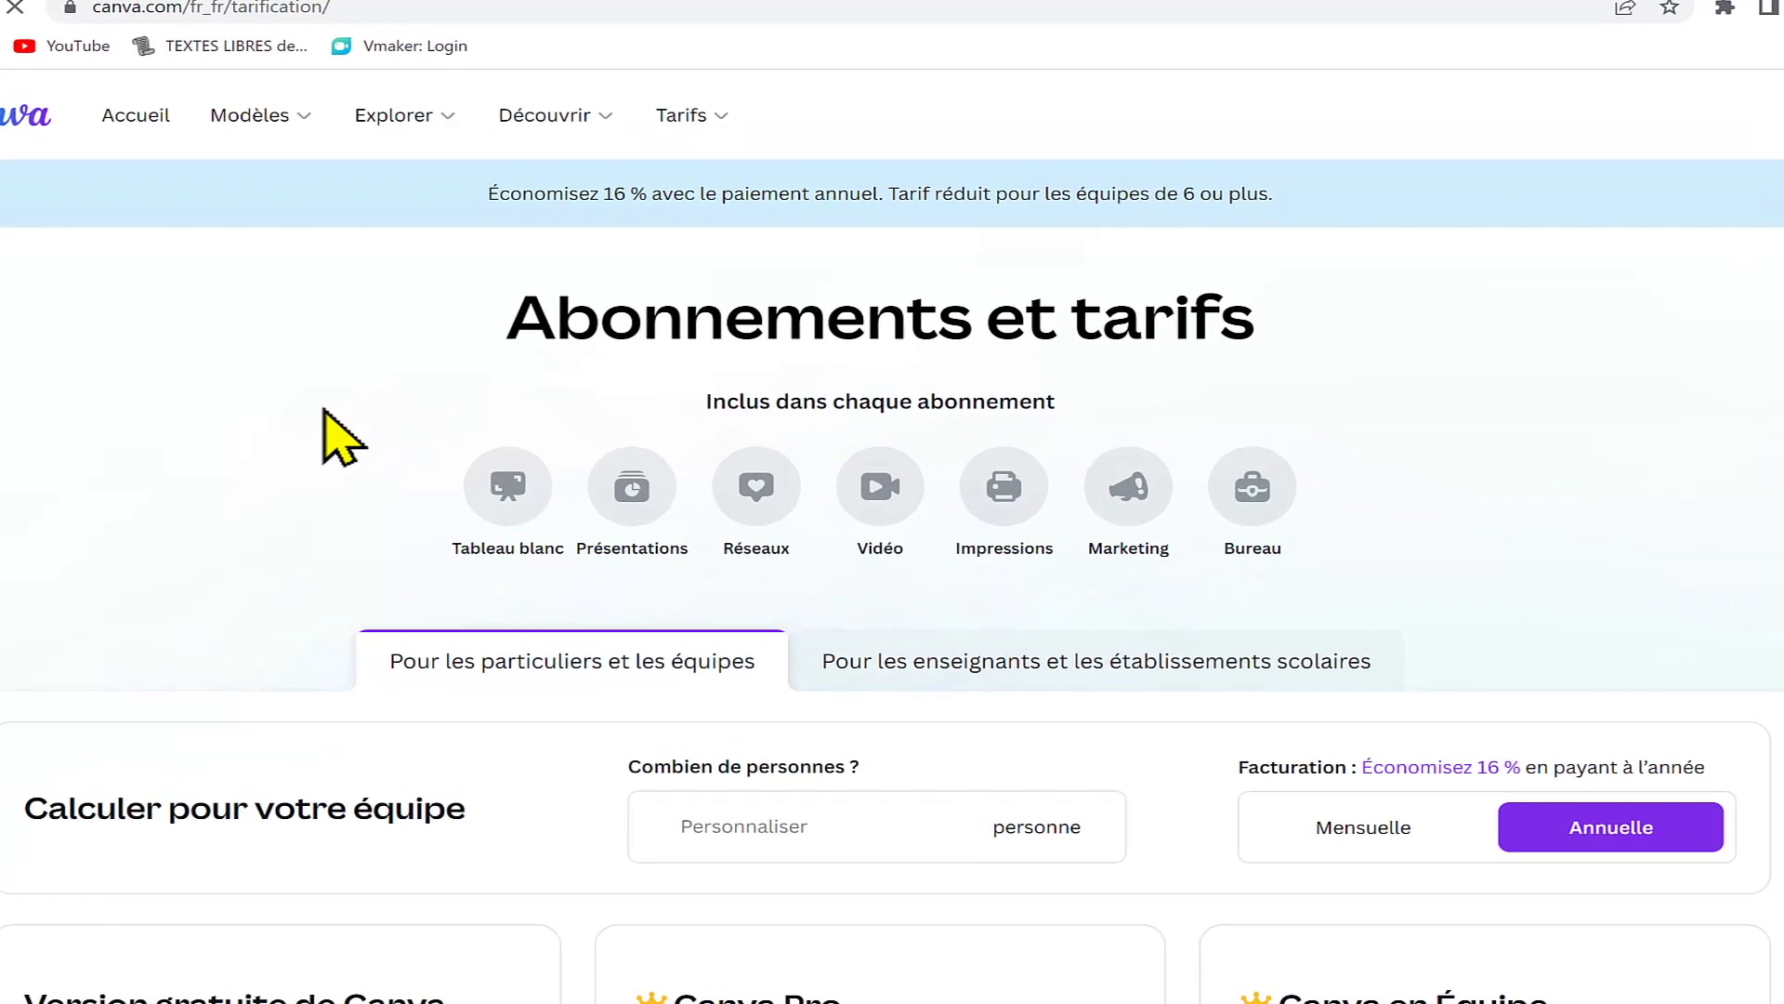
{"action": "scroll", "coordinate": [677, 446], "scroll_direction": "down", "scroll_amount": 8}
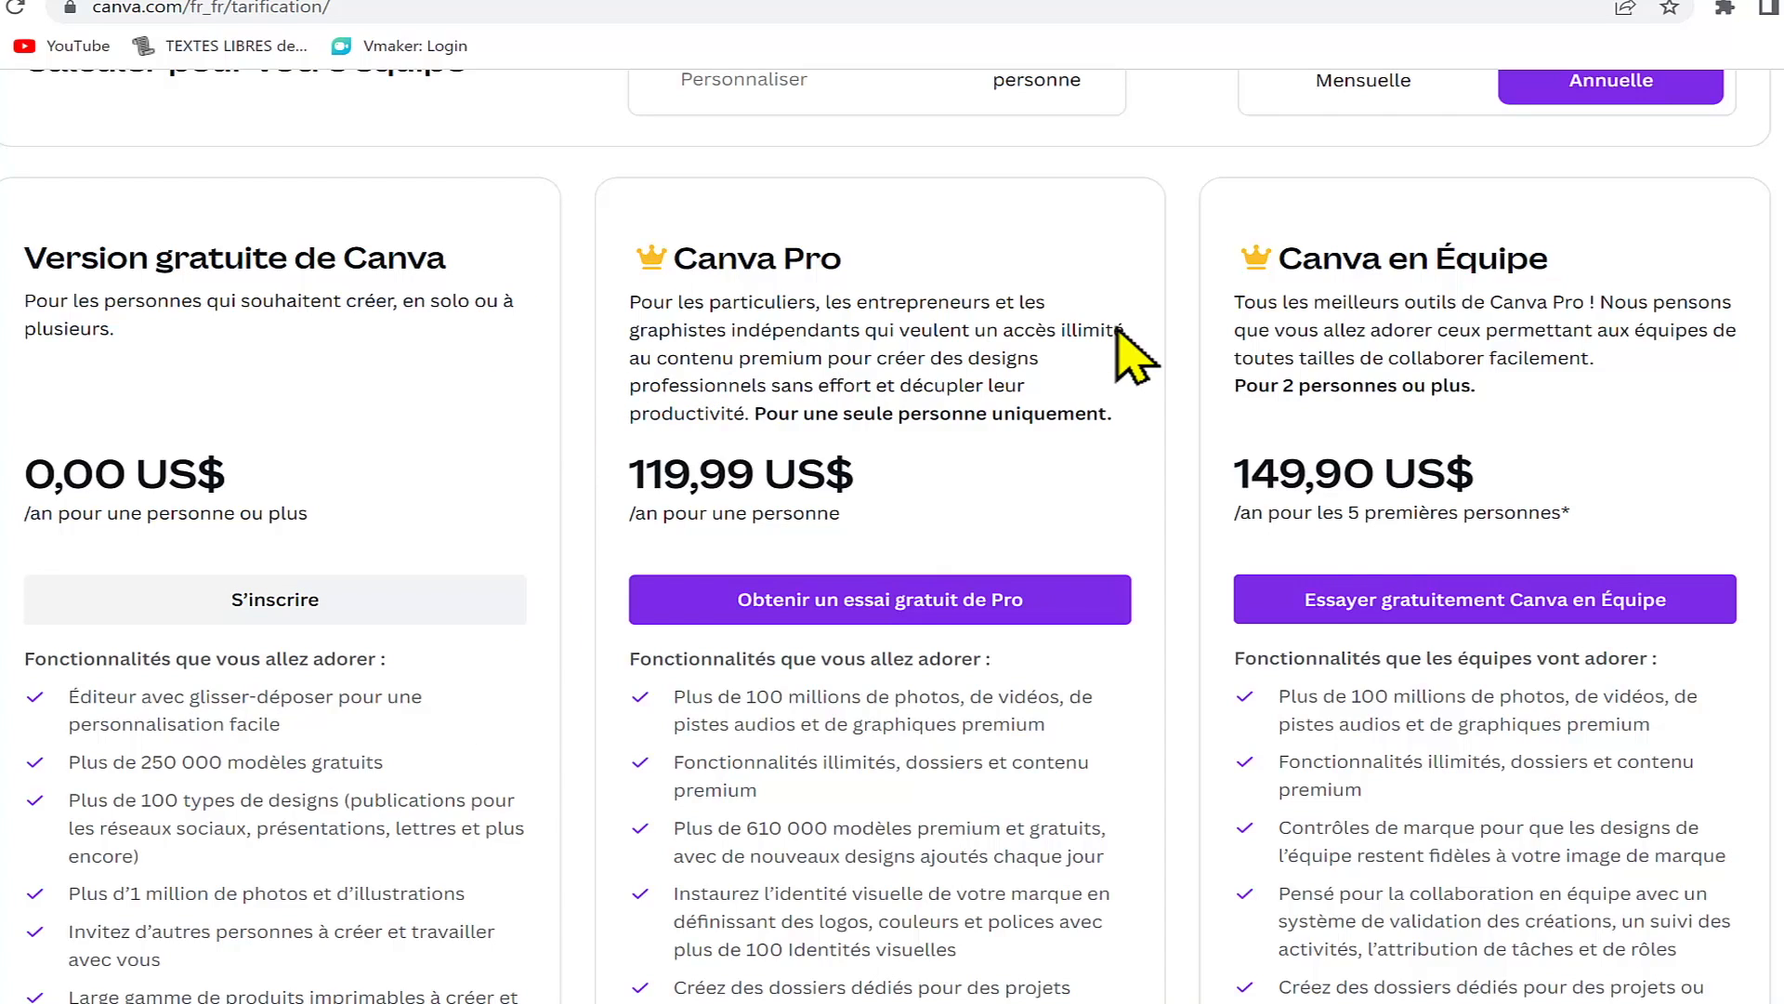
{"action": "scroll", "coordinate": [1068, 466], "scroll_direction": "down", "scroll_amount": 3}
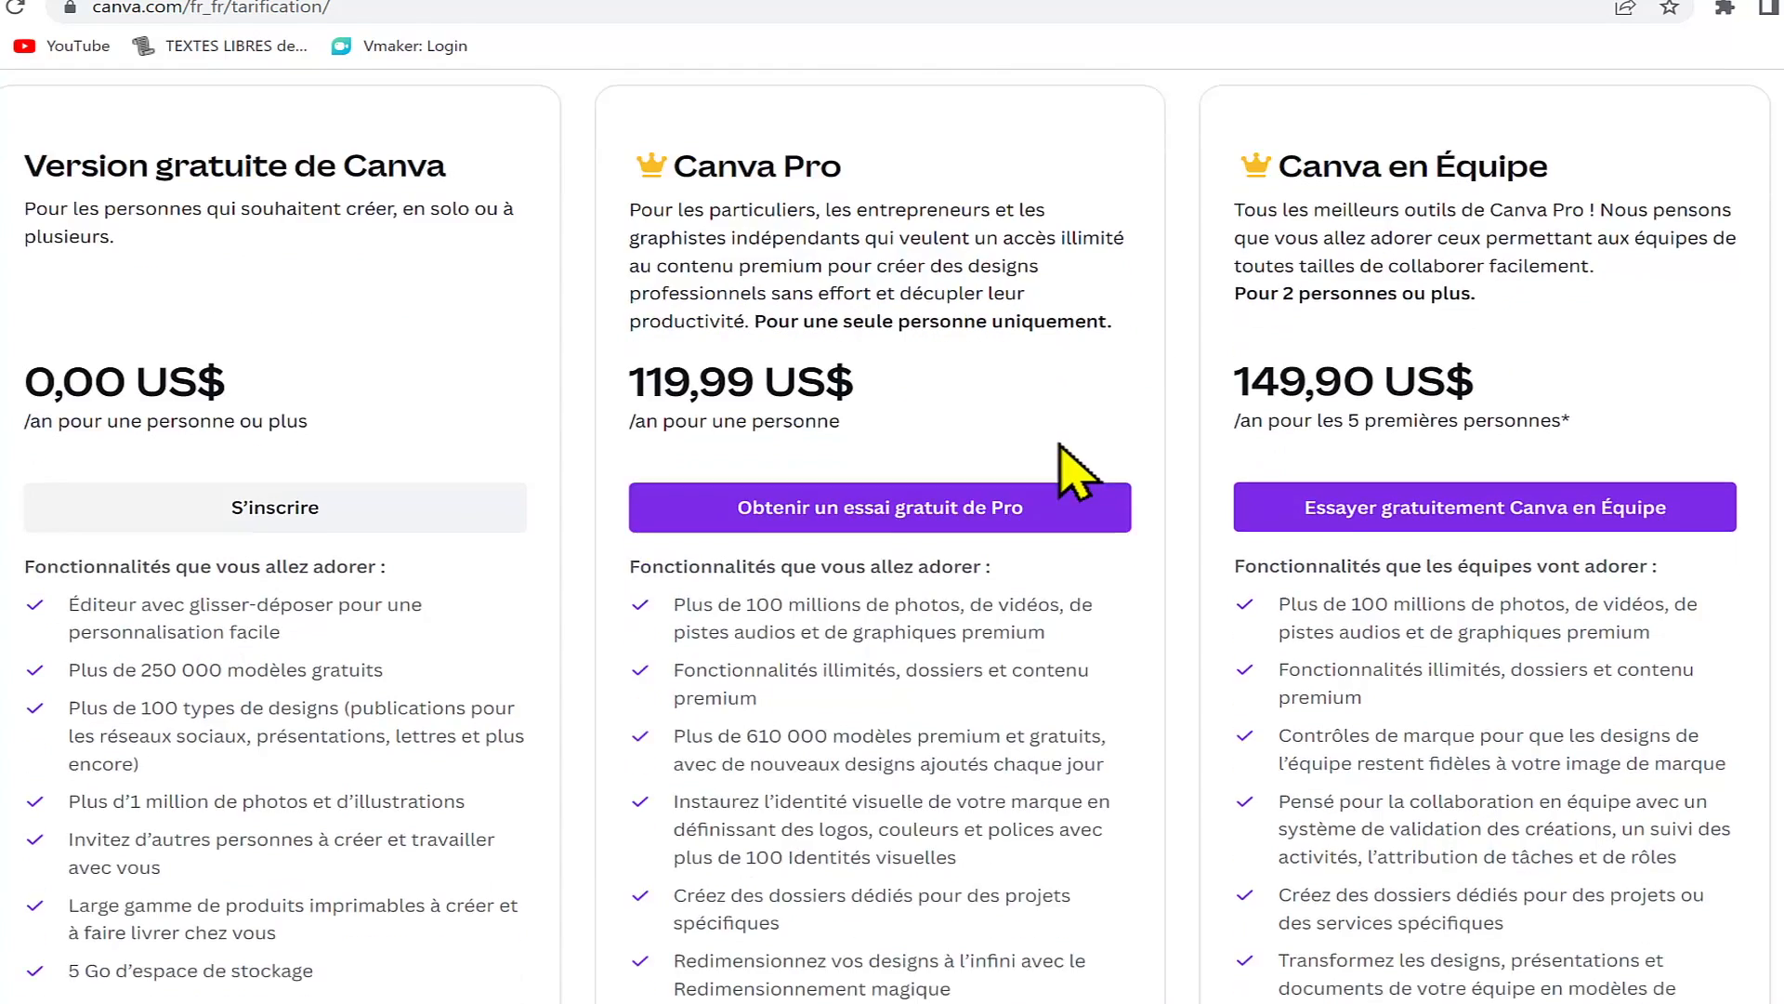
{"action": "scroll", "coordinate": [1196, 587], "scroll_direction": "down", "scroll_amount": 2}
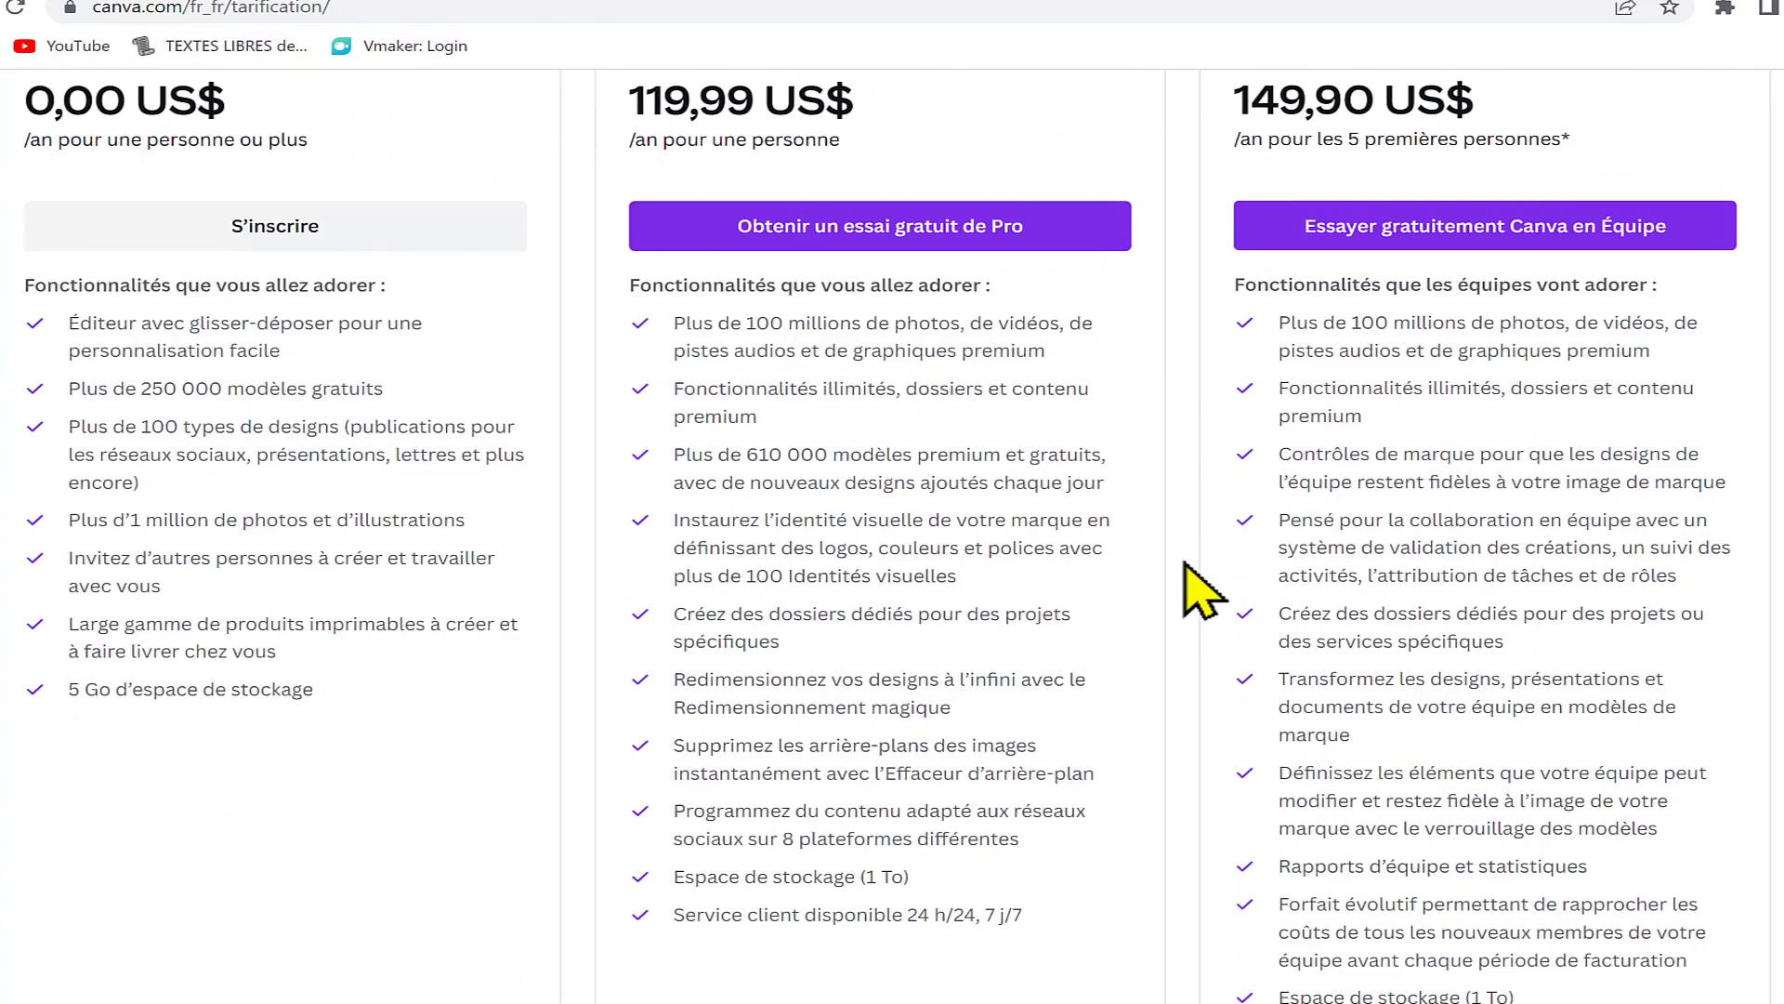
{"action": "scroll", "coordinate": [1200, 587], "scroll_direction": "down", "scroll_amount": 2}
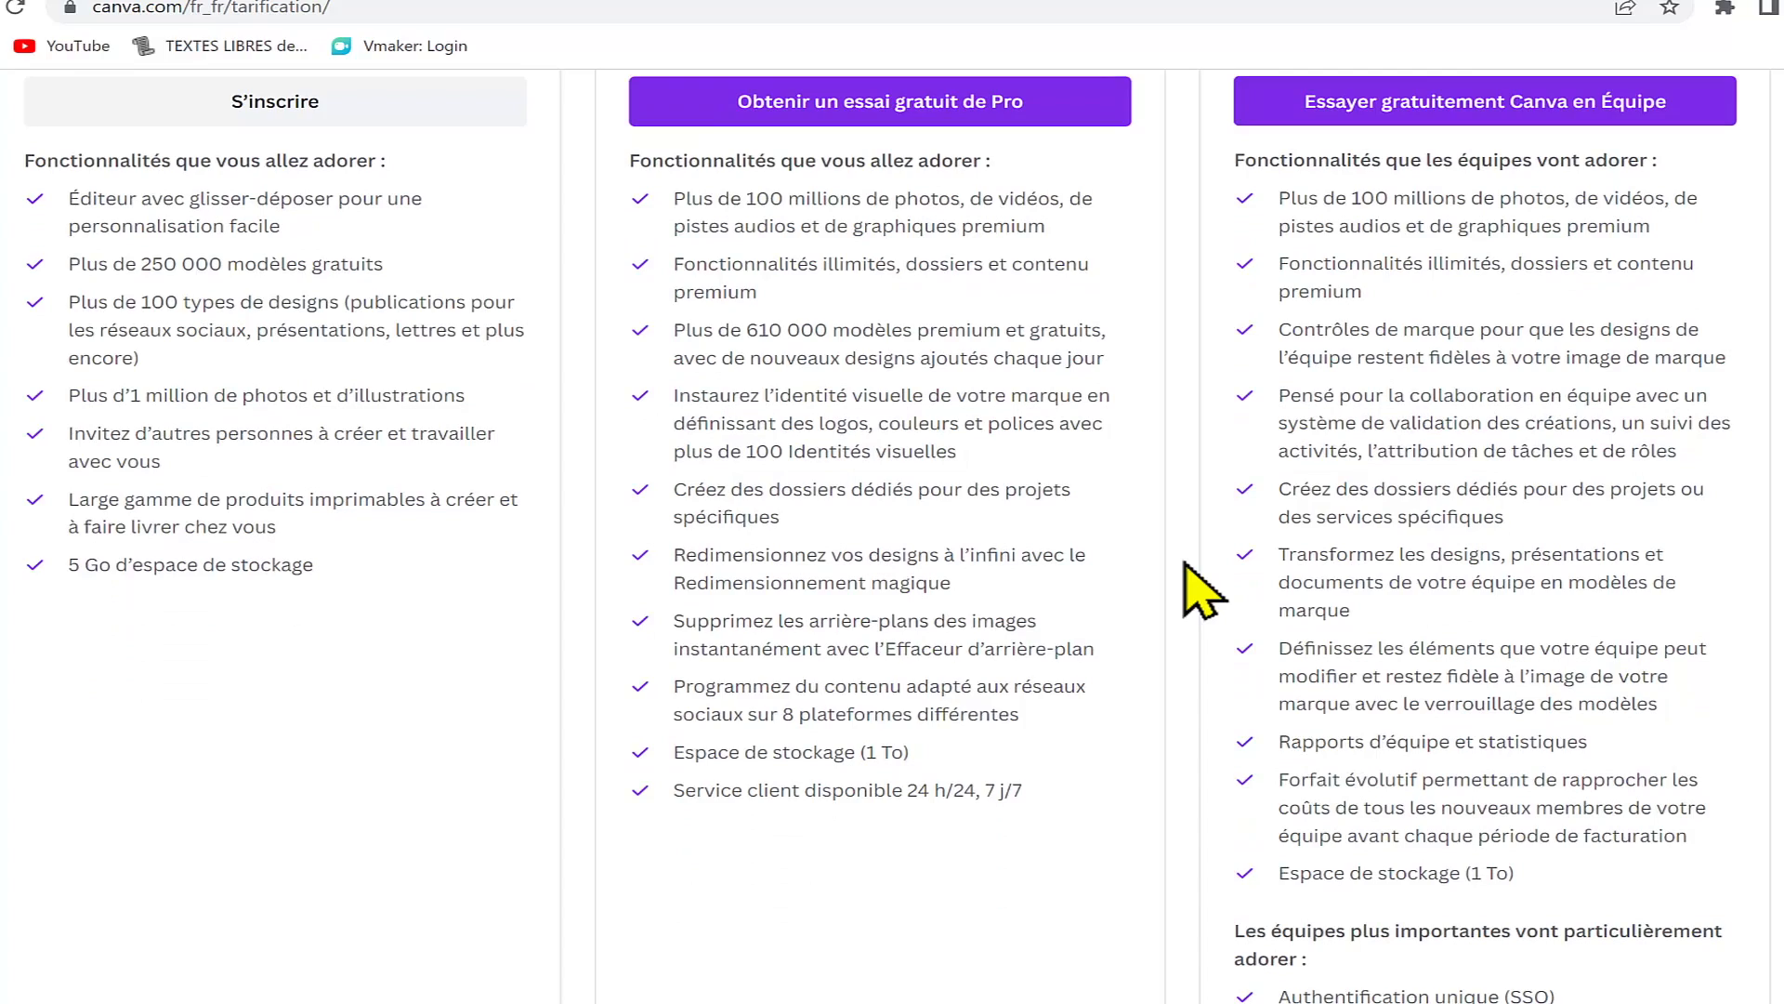
{"action": "scroll", "coordinate": [1199, 588], "scroll_direction": "down", "scroll_amount": 4}
{"action": "scroll", "coordinate": [1199, 588], "scroll_direction": "up", "scroll_amount": 10}
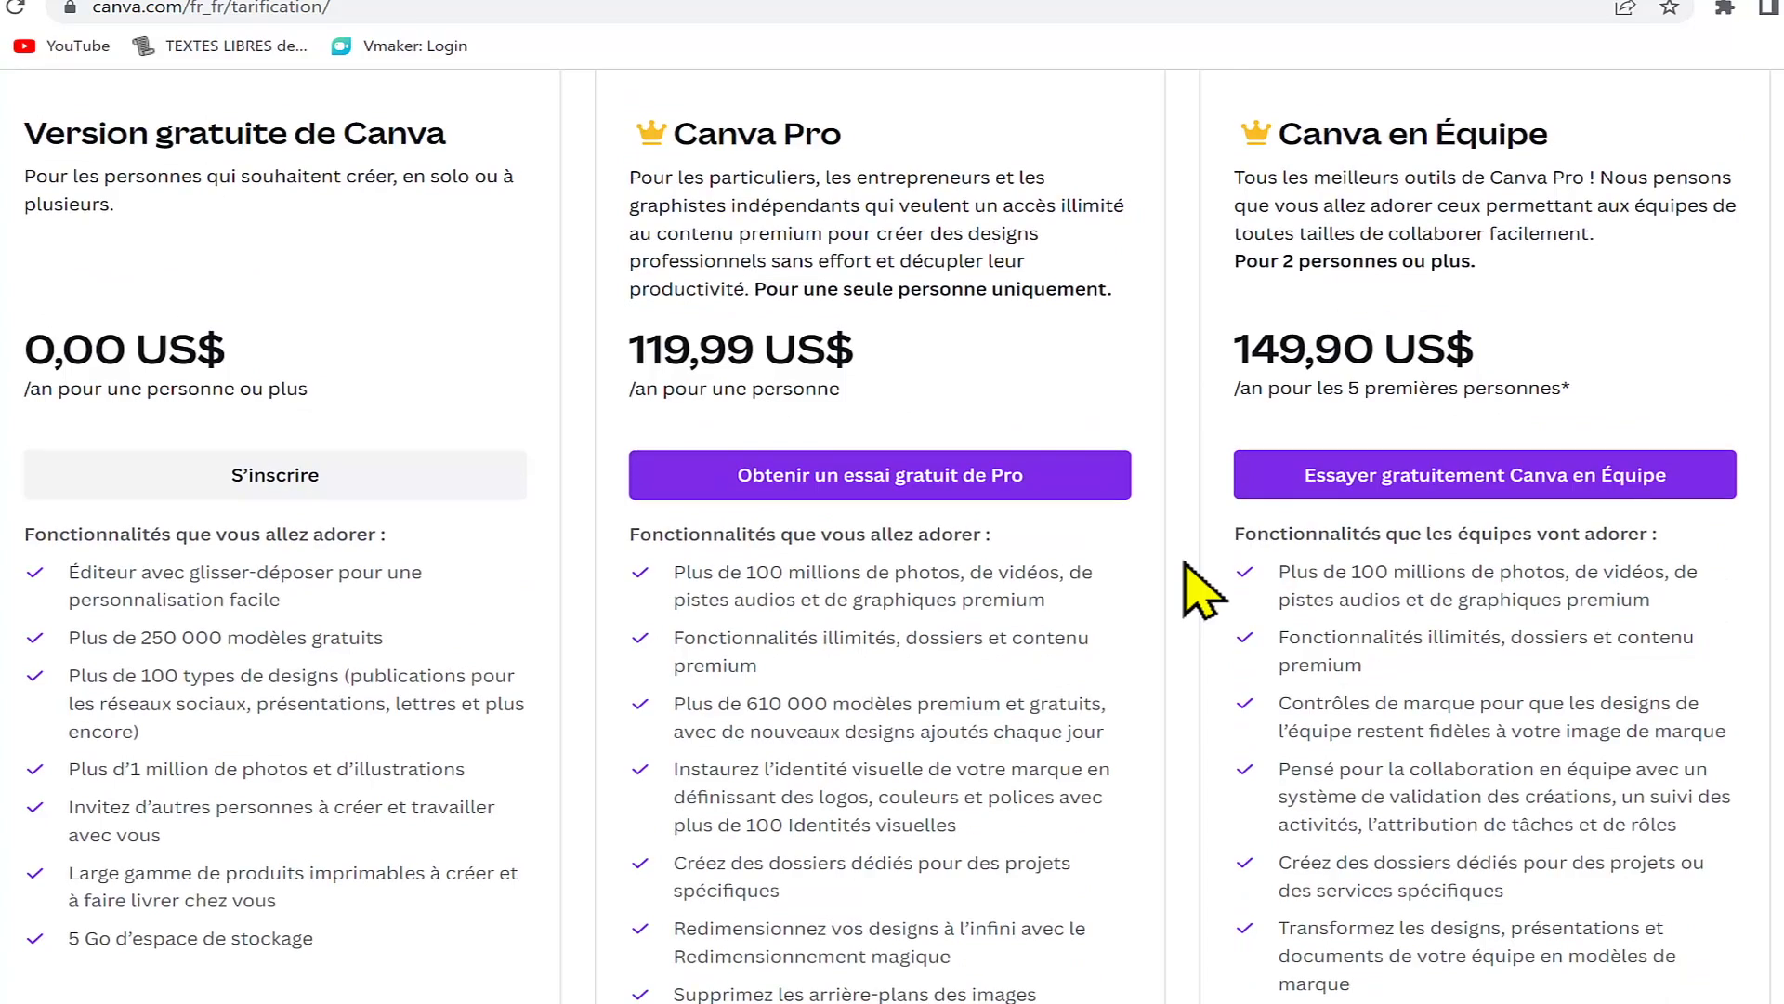
{"action": "scroll", "coordinate": [1200, 588], "scroll_direction": "up", "scroll_amount": 12}
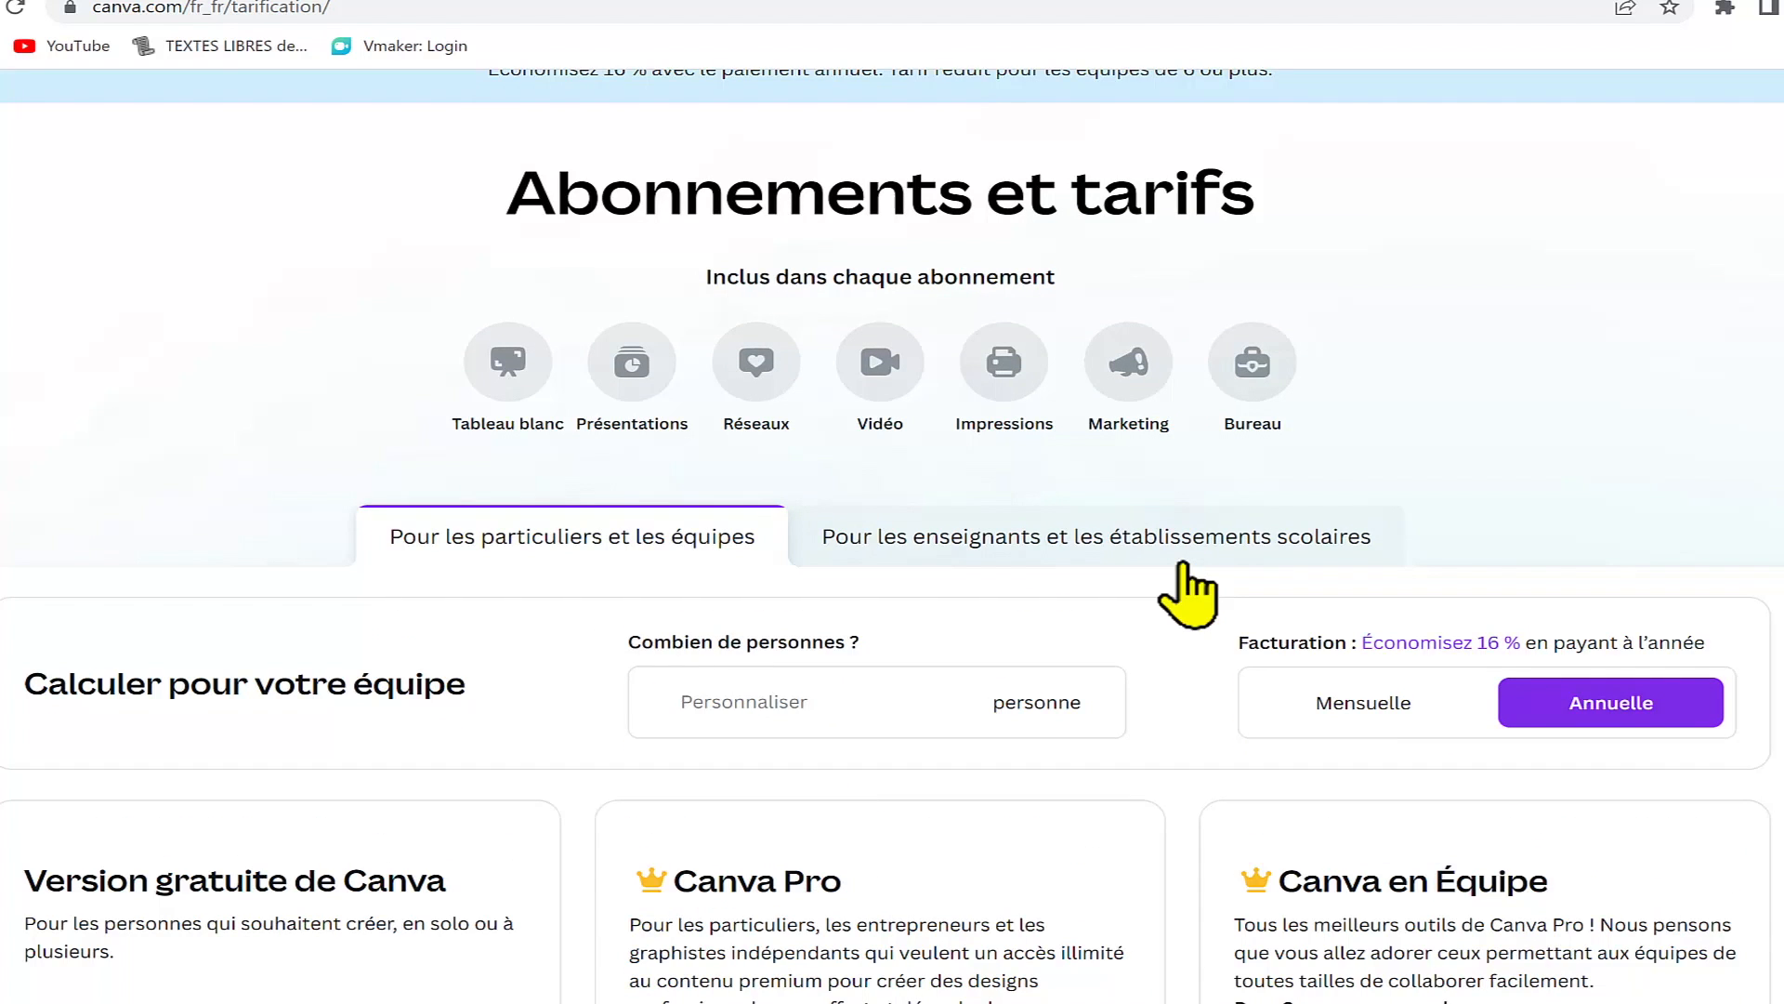
{"action": "scroll", "coordinate": [1178, 645], "scroll_direction": "down", "scroll_amount": 8}
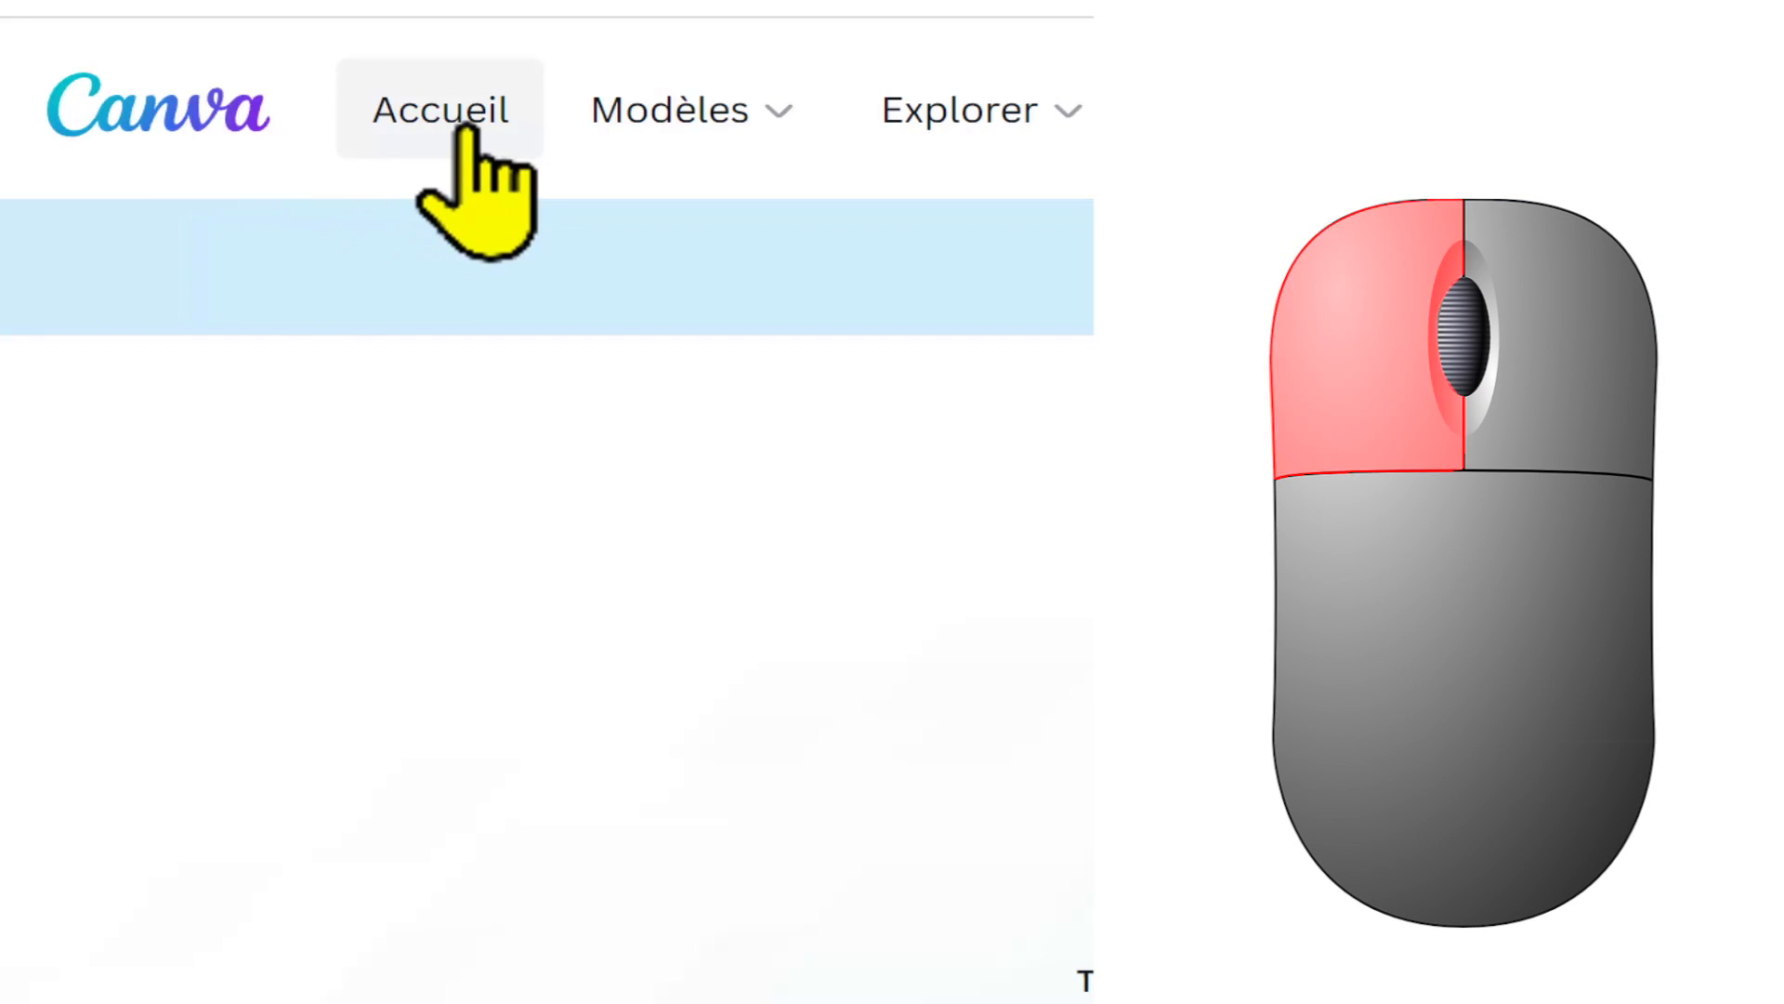
Step: Return to the home page and search the templates for "affiche"
{"action": "left_click", "coordinate": [465, 131]}
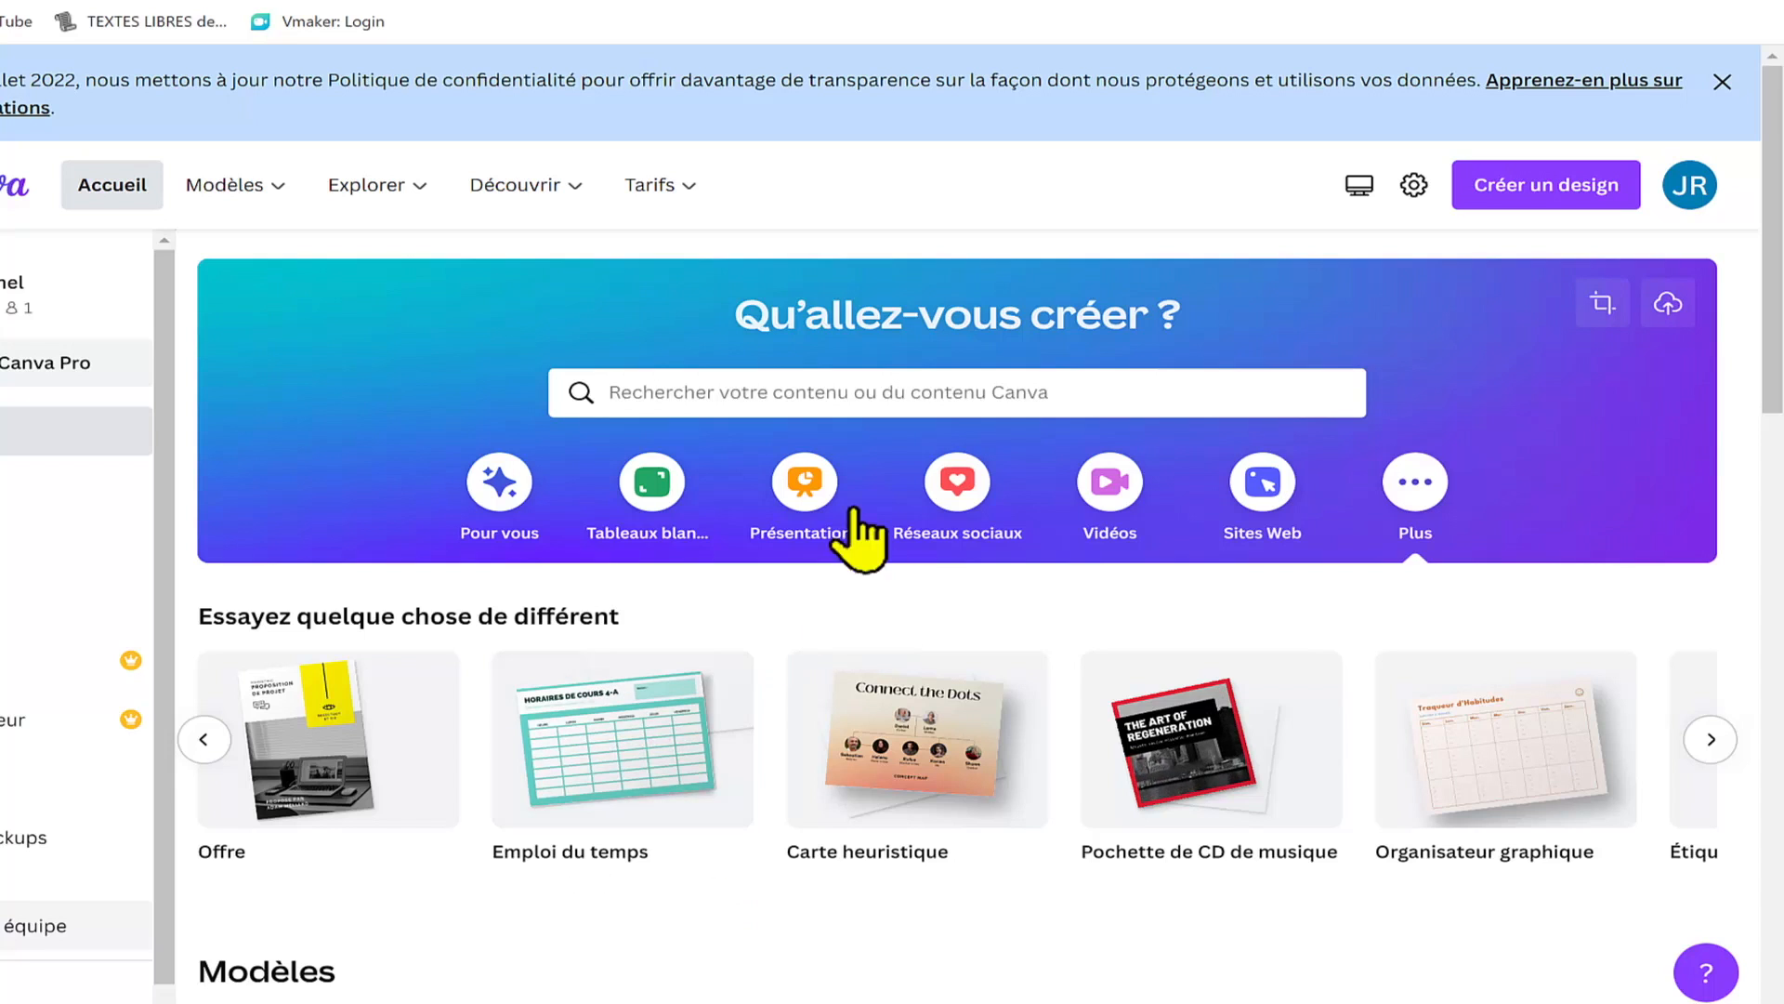
{"action": "left_click", "coordinate": [651, 387]}
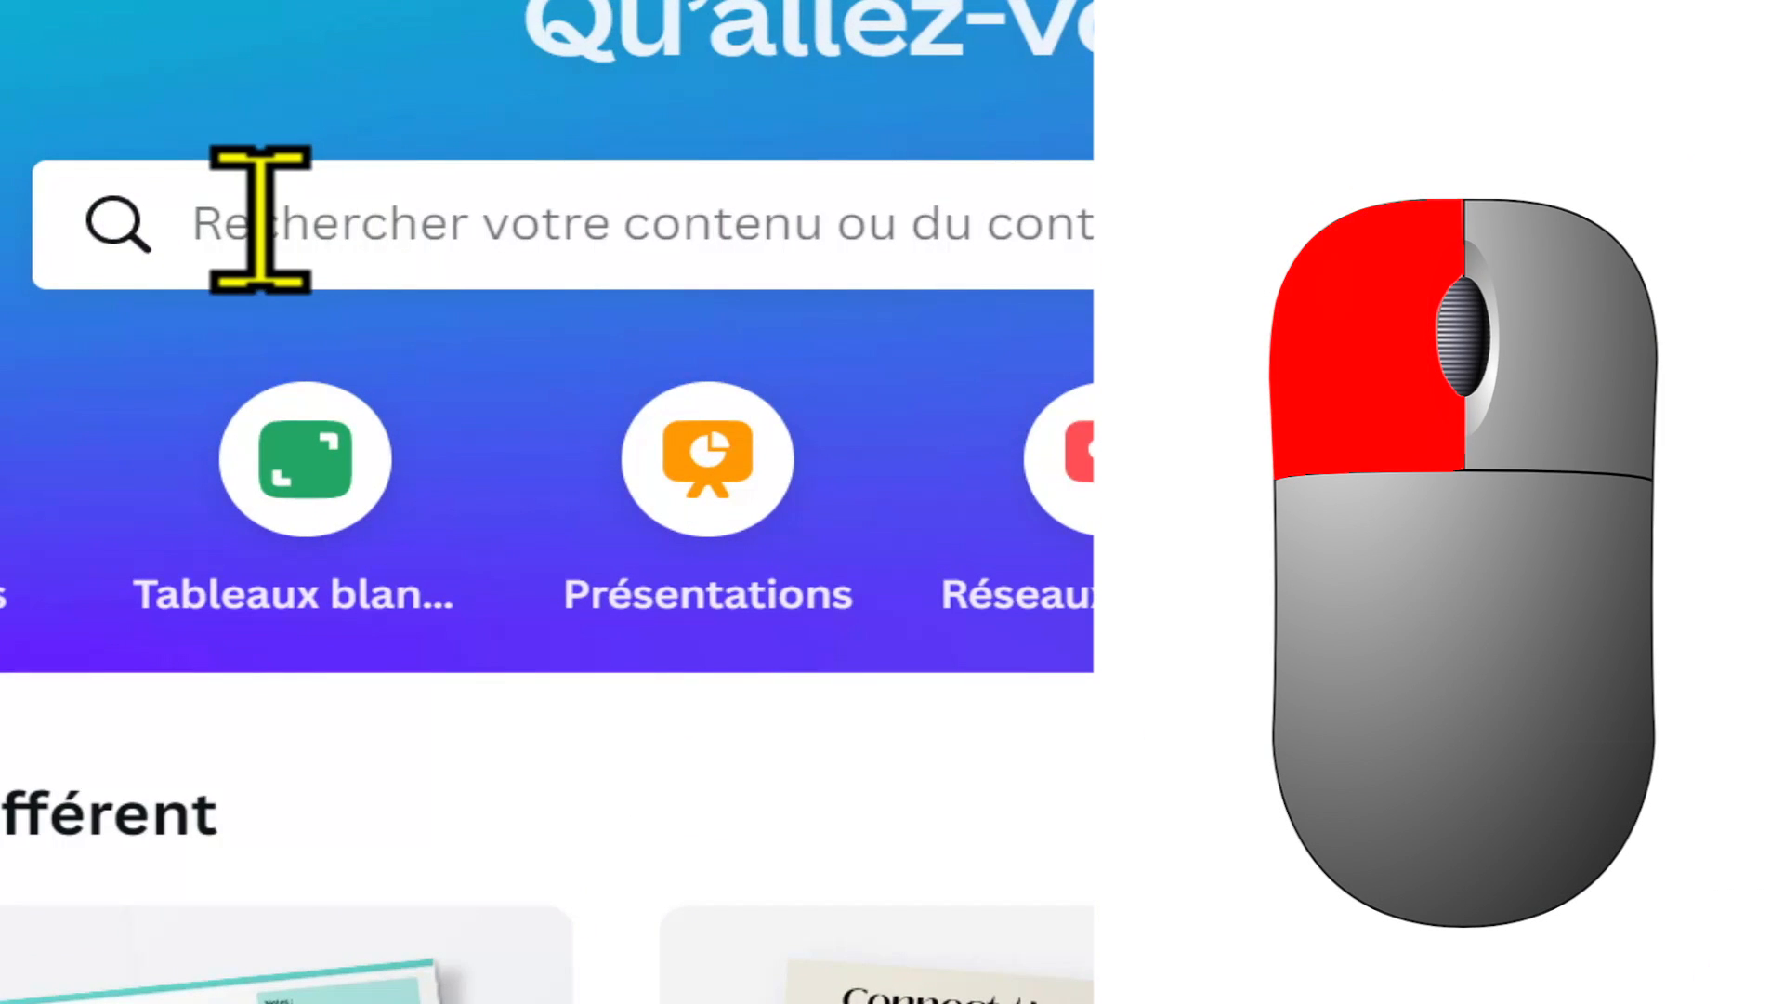
{"action": "left_click", "coordinate": [260, 220]}
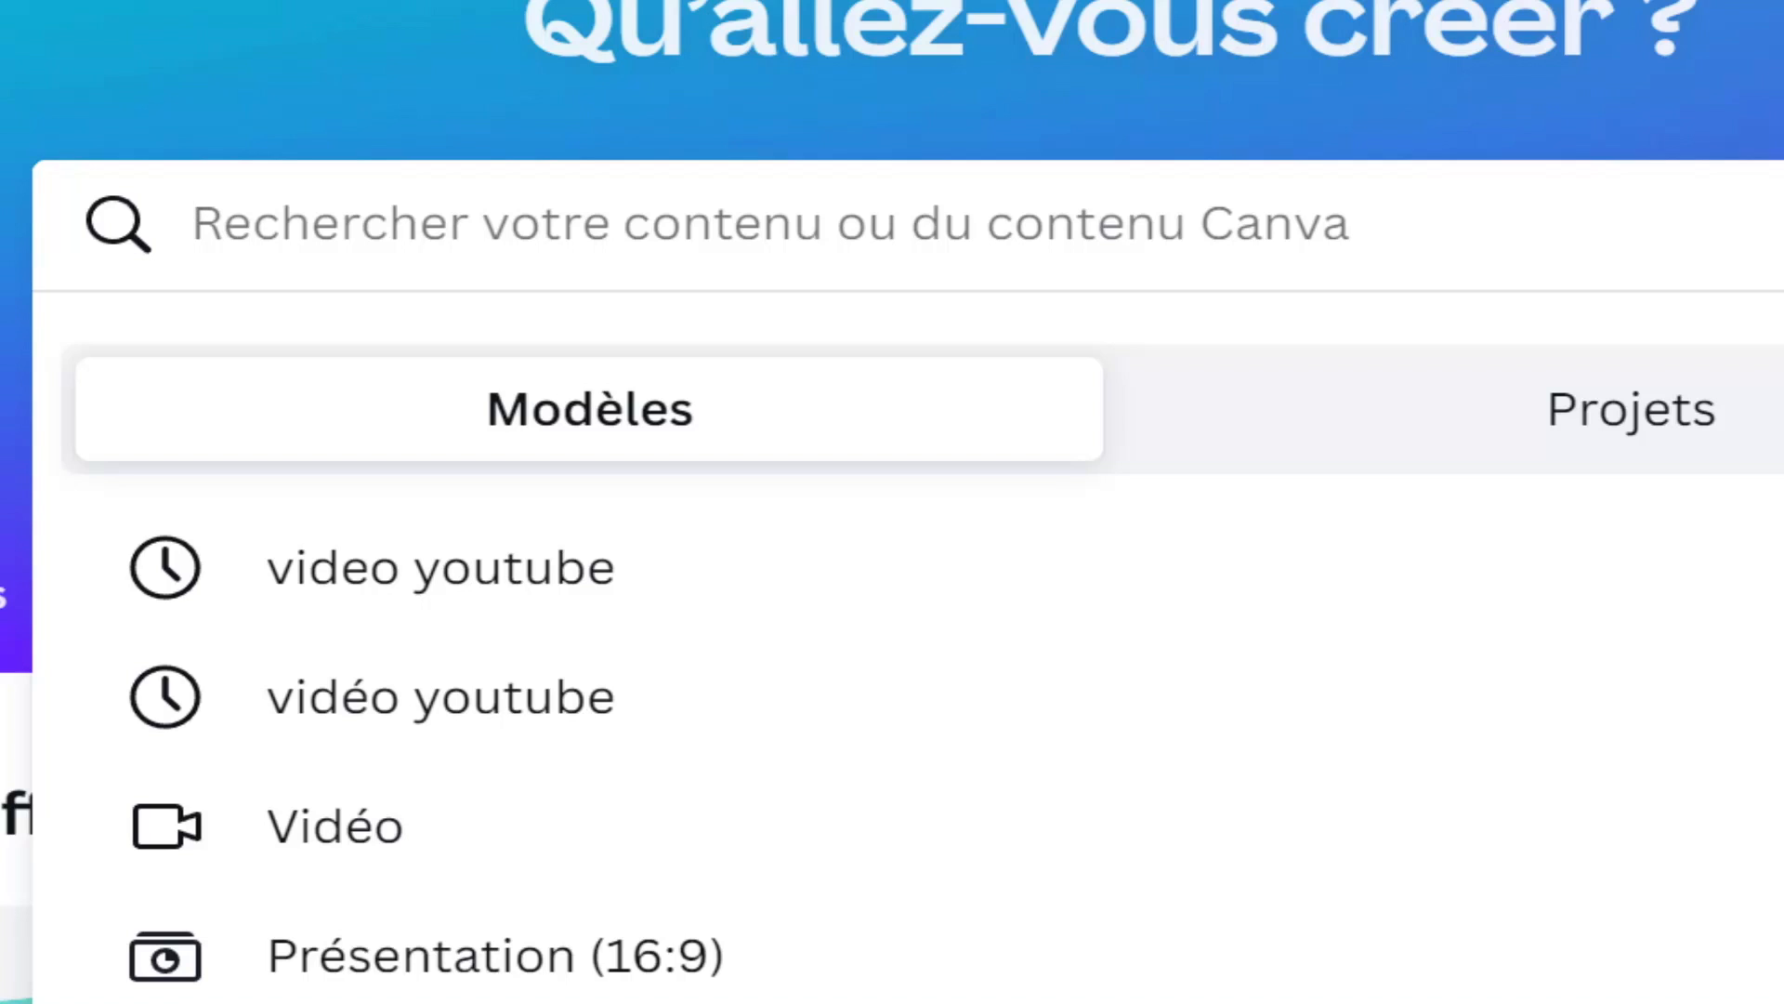
{"action": "type", "text": "affiche"}
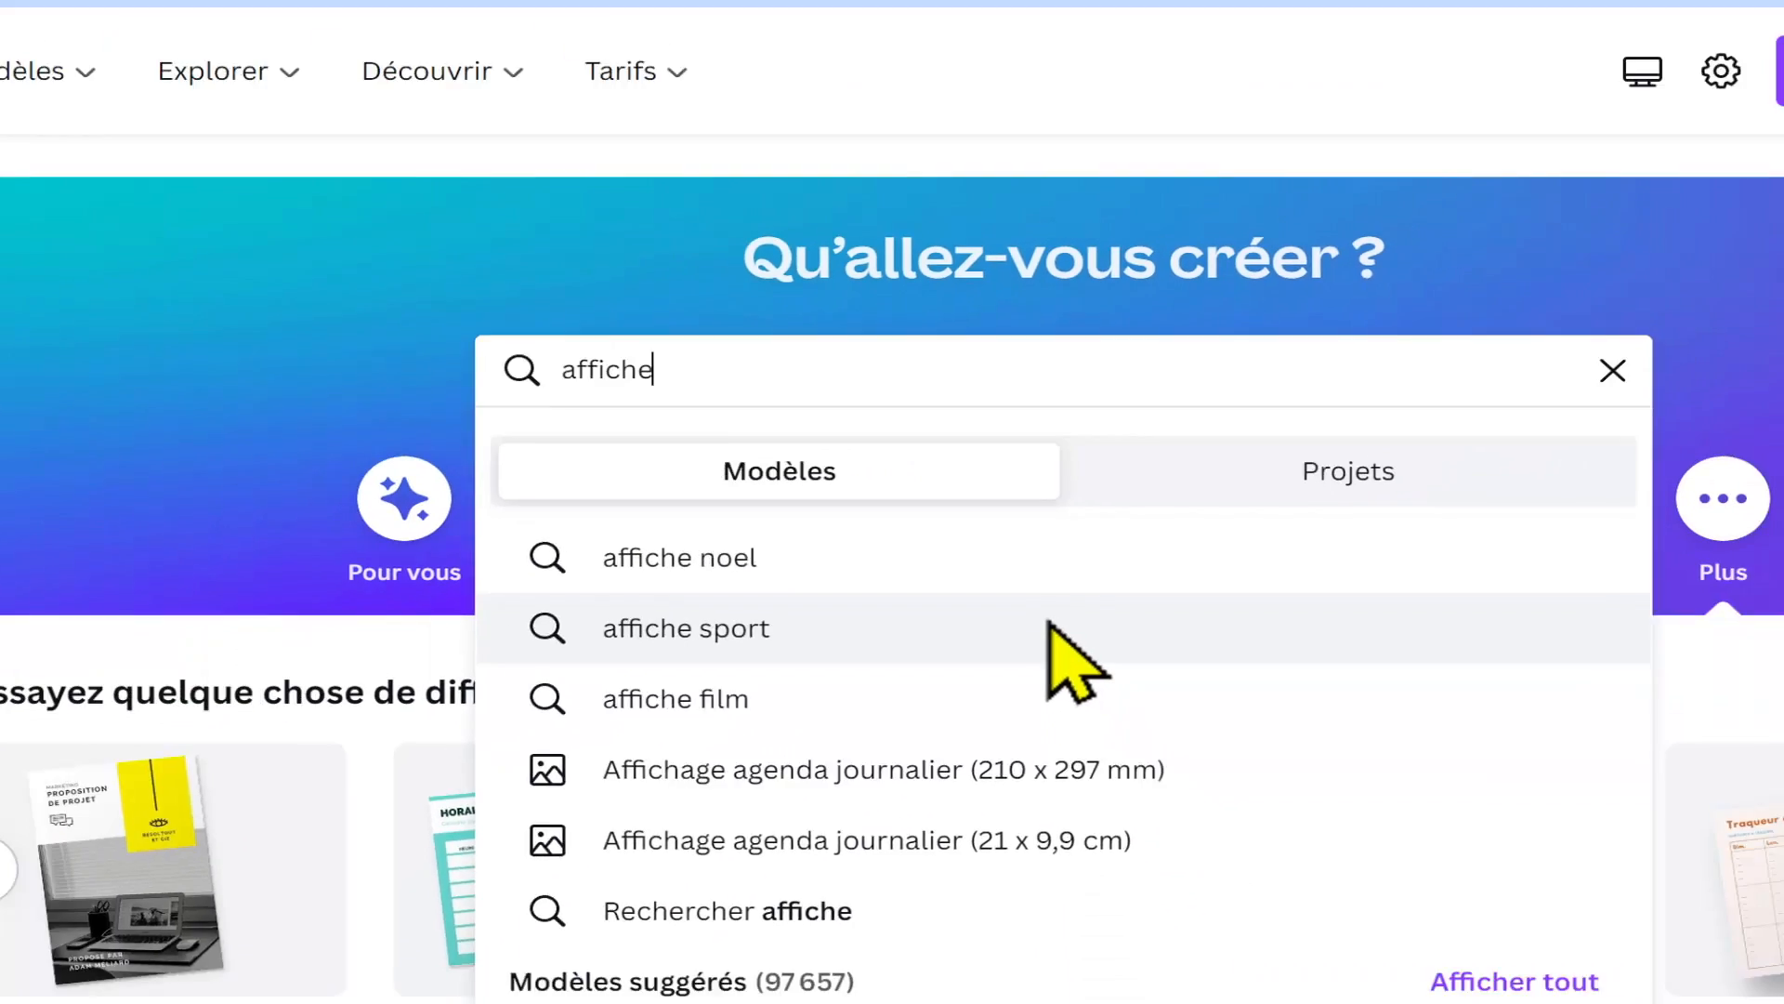
{"action": "key", "text": "Return"}
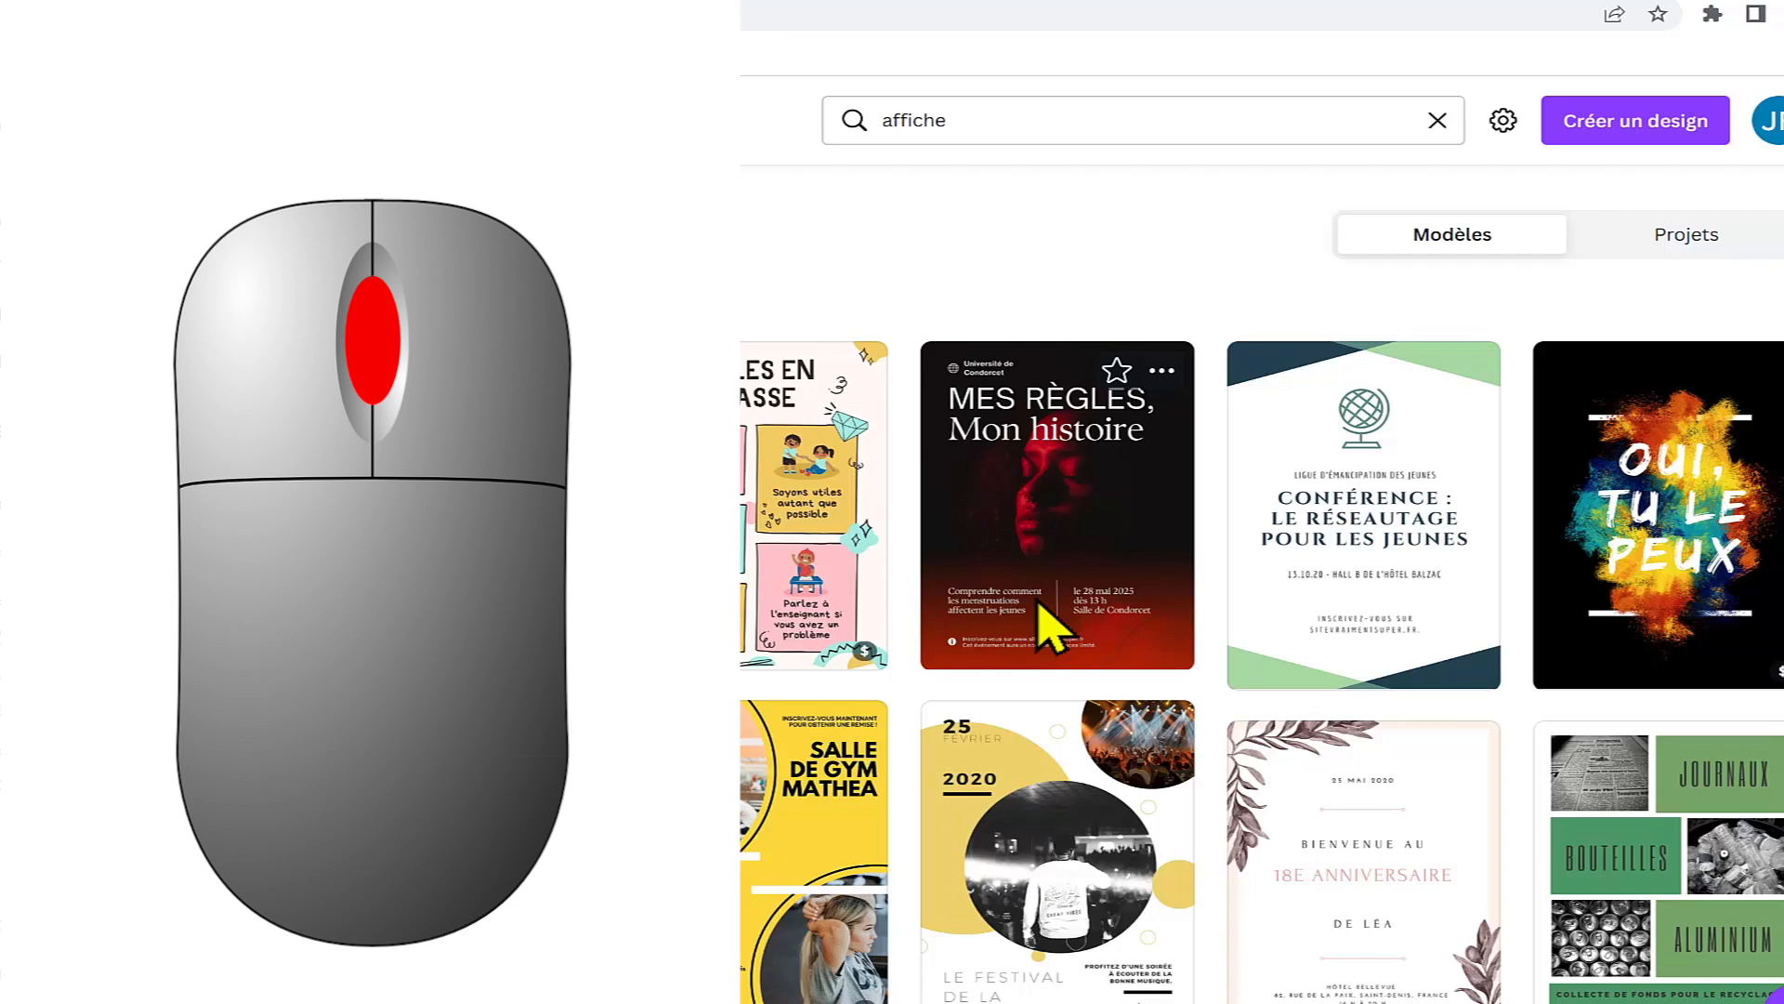
Step: Look through the poster templates found for "affiche", including which designs are paid
{"action": "scroll", "coordinate": [1050, 632], "scroll_direction": "down", "scroll_amount": 5}
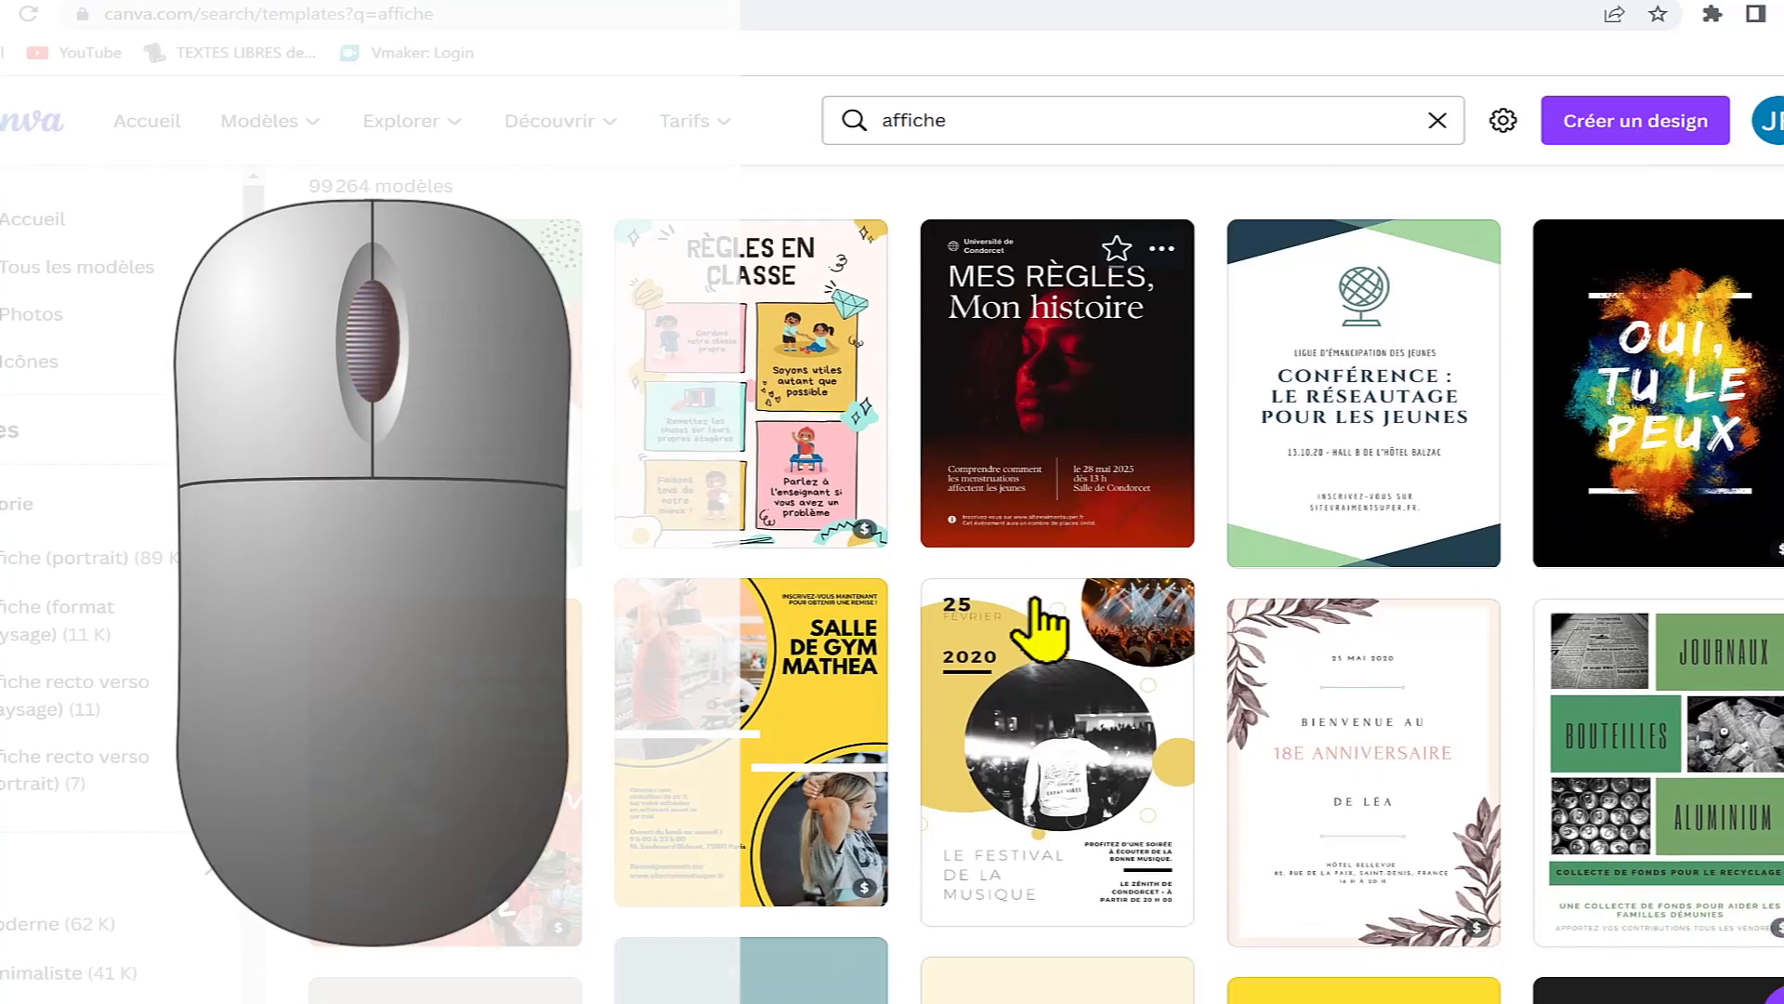
{"action": "scroll", "coordinate": [1045, 629], "scroll_direction": "down", "scroll_amount": 10}
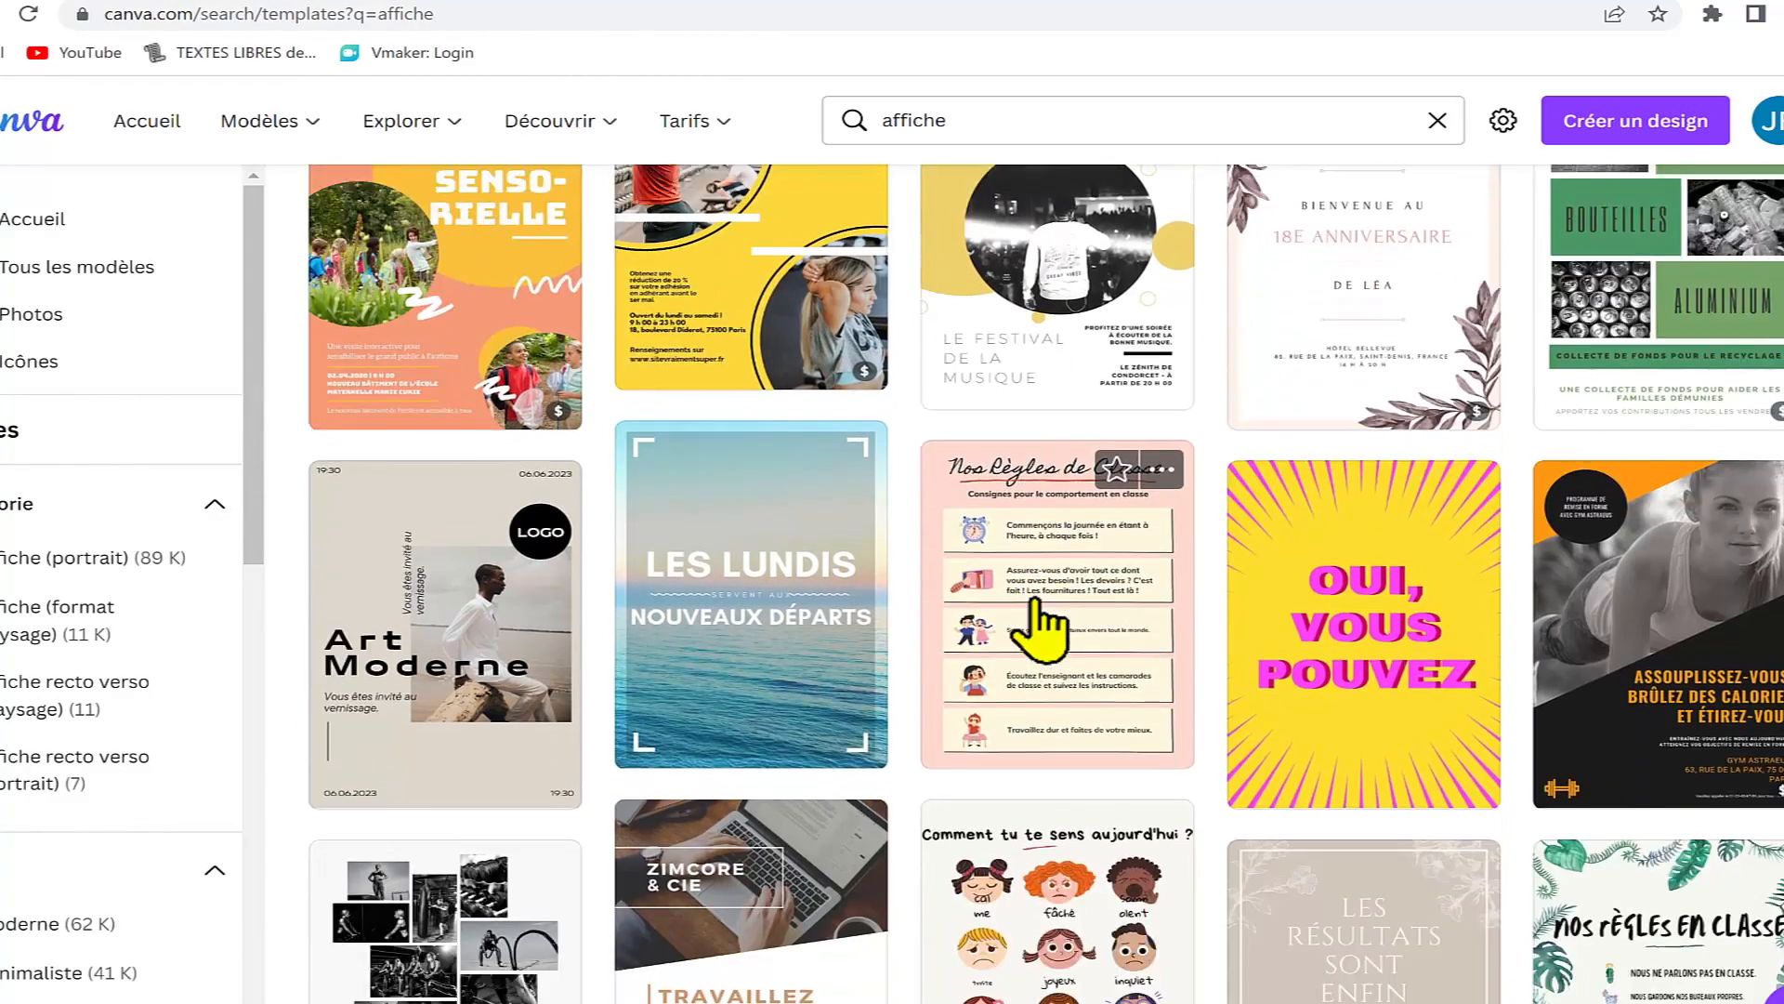
{"action": "scroll", "coordinate": [1040, 632], "scroll_direction": "down", "scroll_amount": 8}
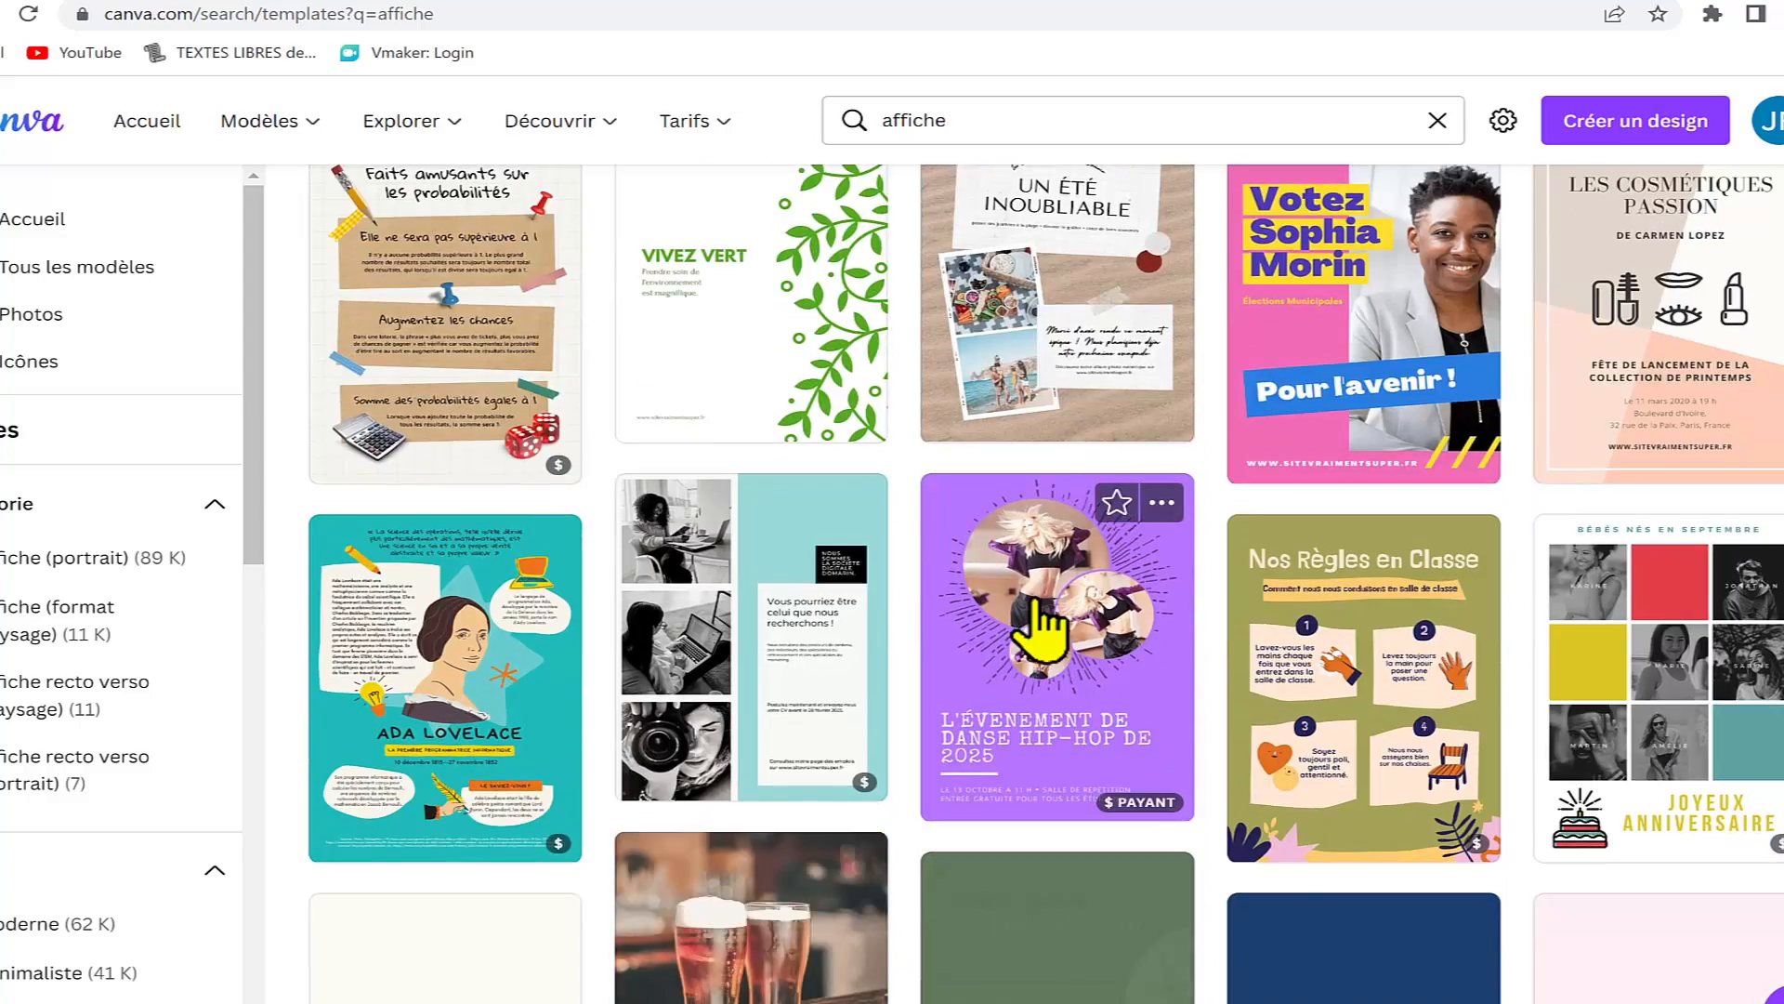
{"action": "scroll", "coordinate": [1041, 632], "scroll_direction": "down", "scroll_amount": 12}
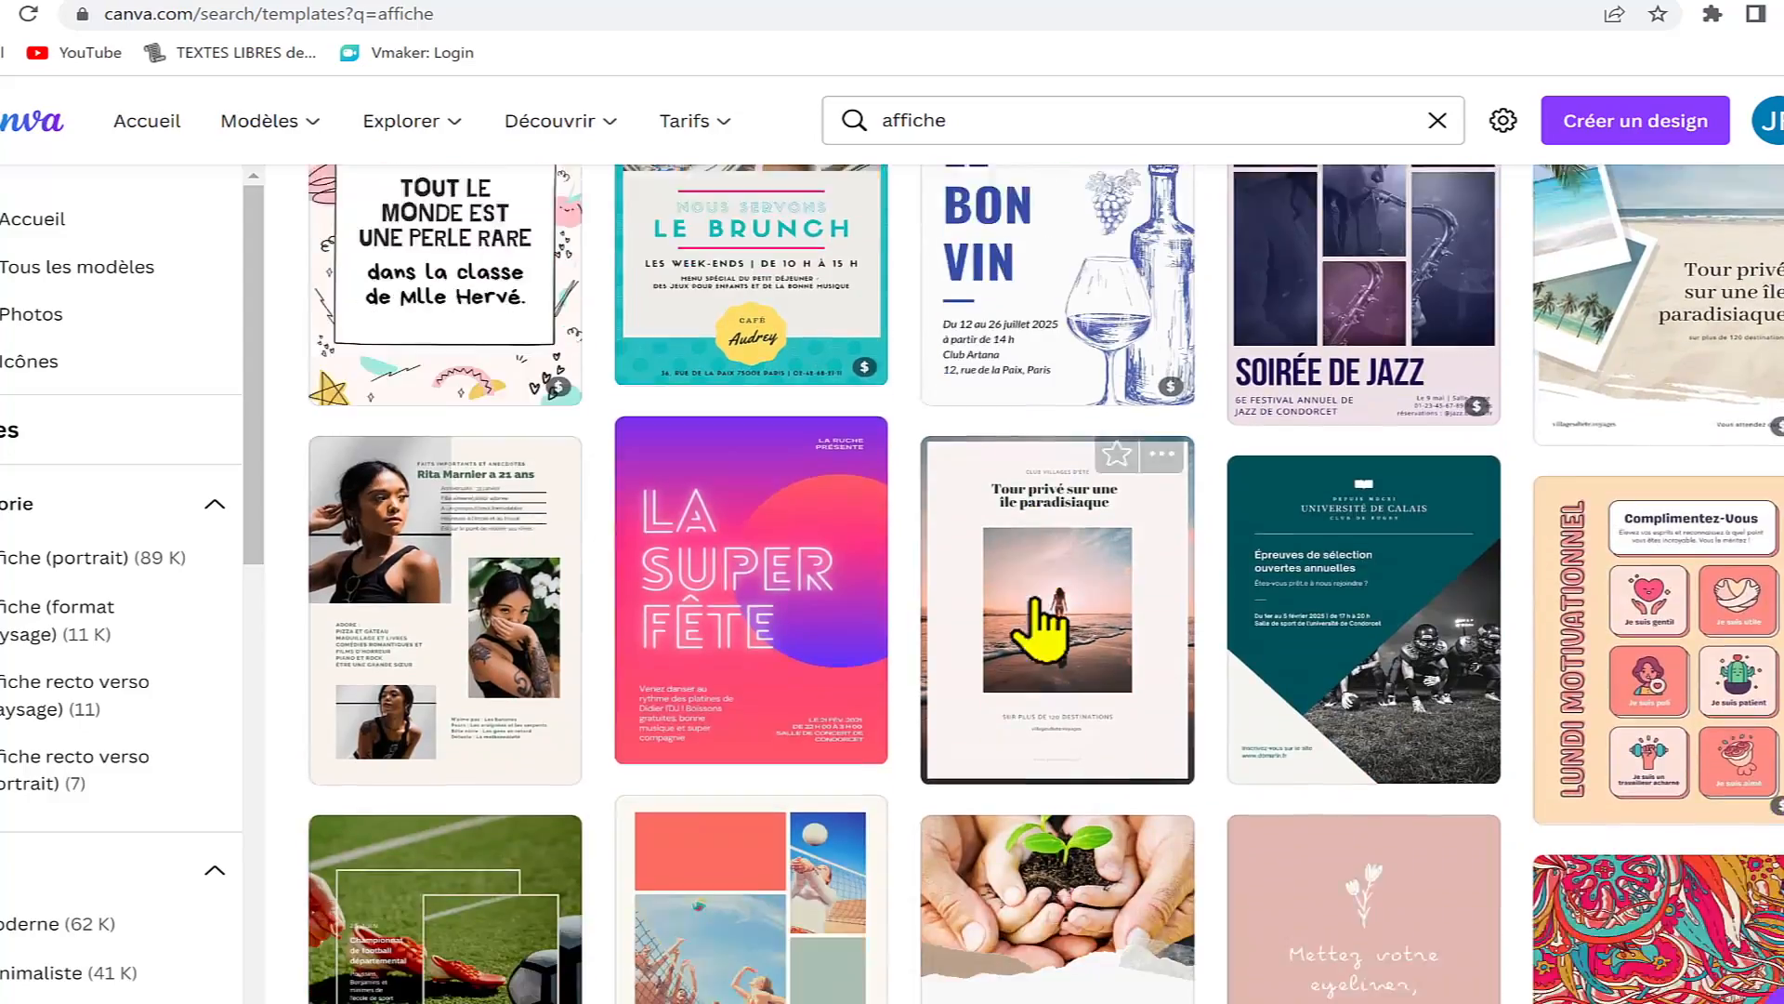
{"action": "scroll", "coordinate": [1042, 627], "scroll_direction": "down", "scroll_amount": 3}
{"action": "scroll", "coordinate": [1036, 651], "scroll_direction": "up", "scroll_amount": 12}
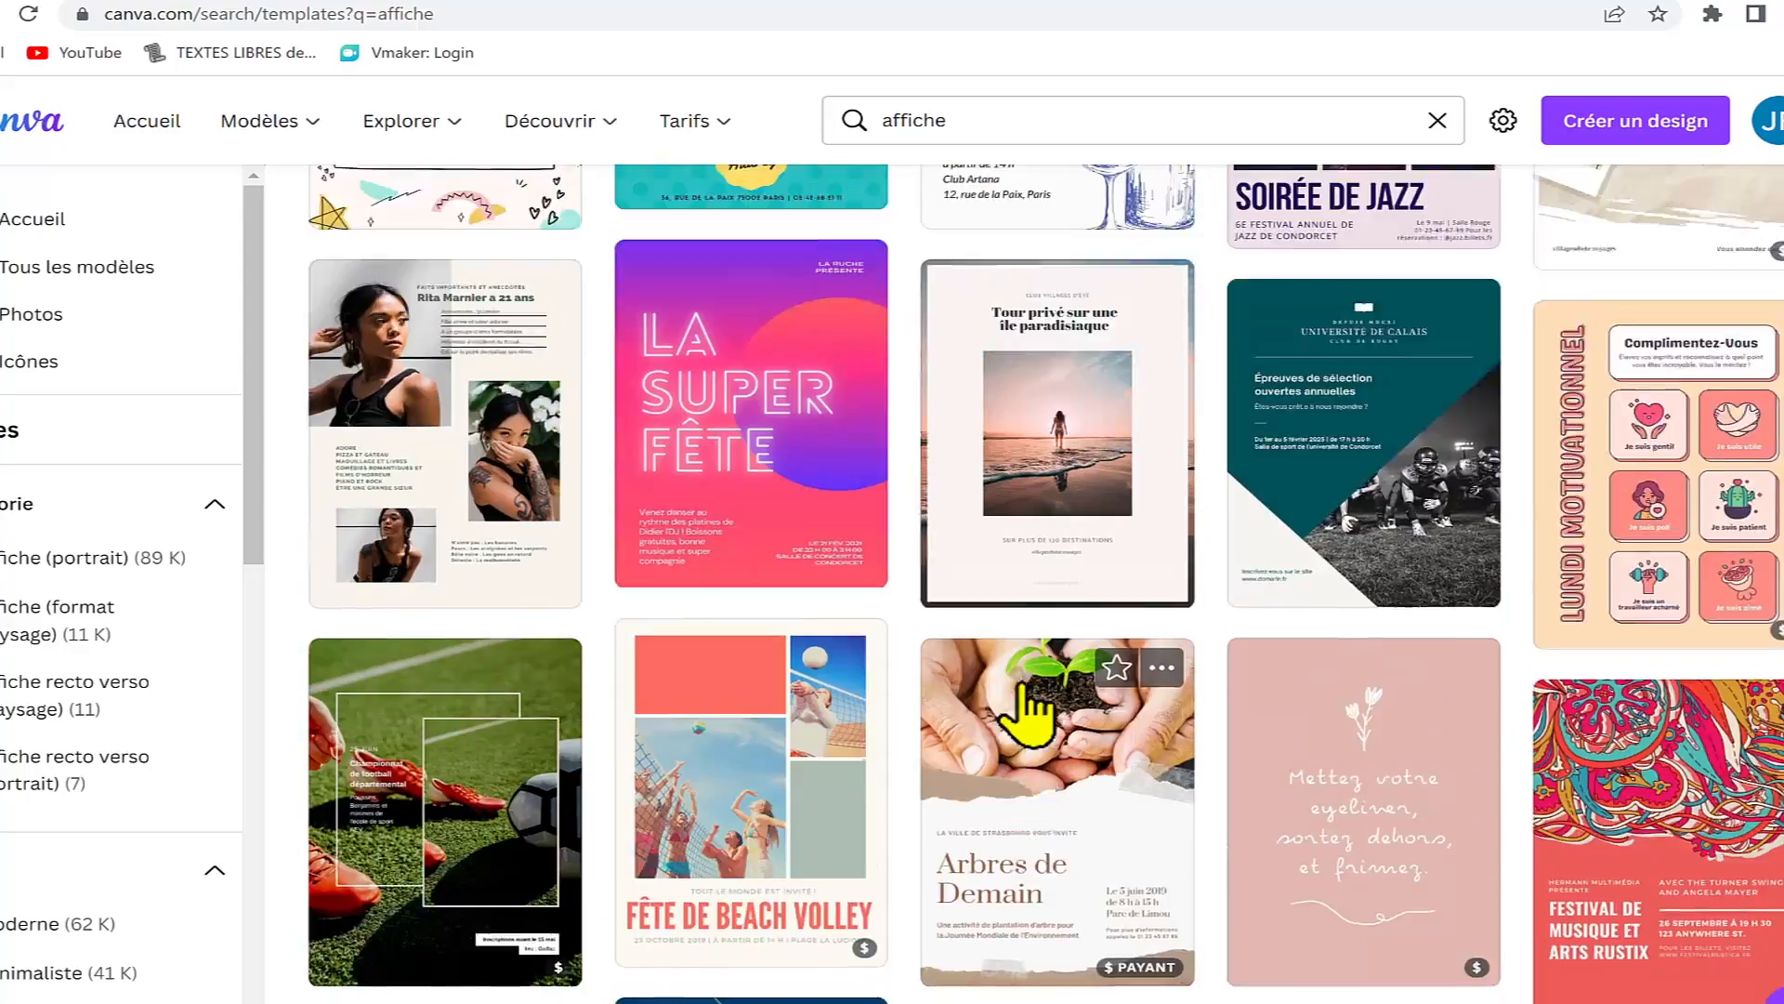
{"action": "scroll", "coordinate": [1023, 687], "scroll_direction": "up", "scroll_amount": 12}
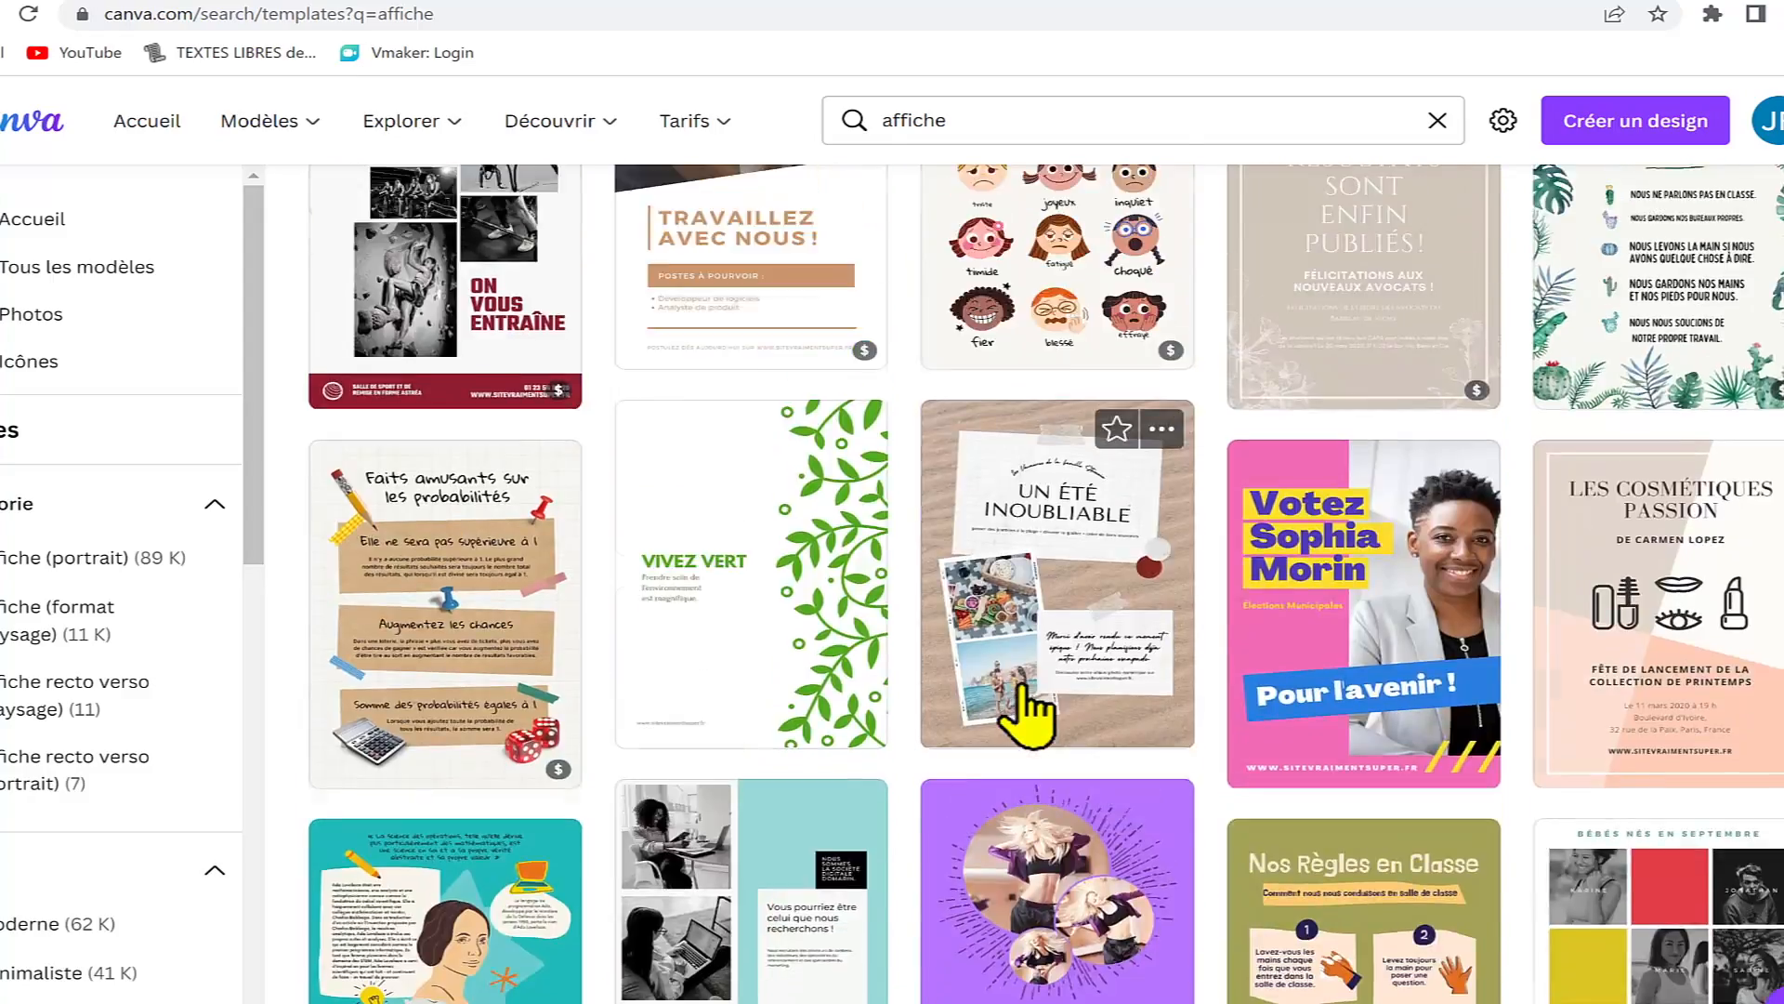
{"action": "scroll", "coordinate": [1041, 716], "scroll_direction": "up", "scroll_amount": 15}
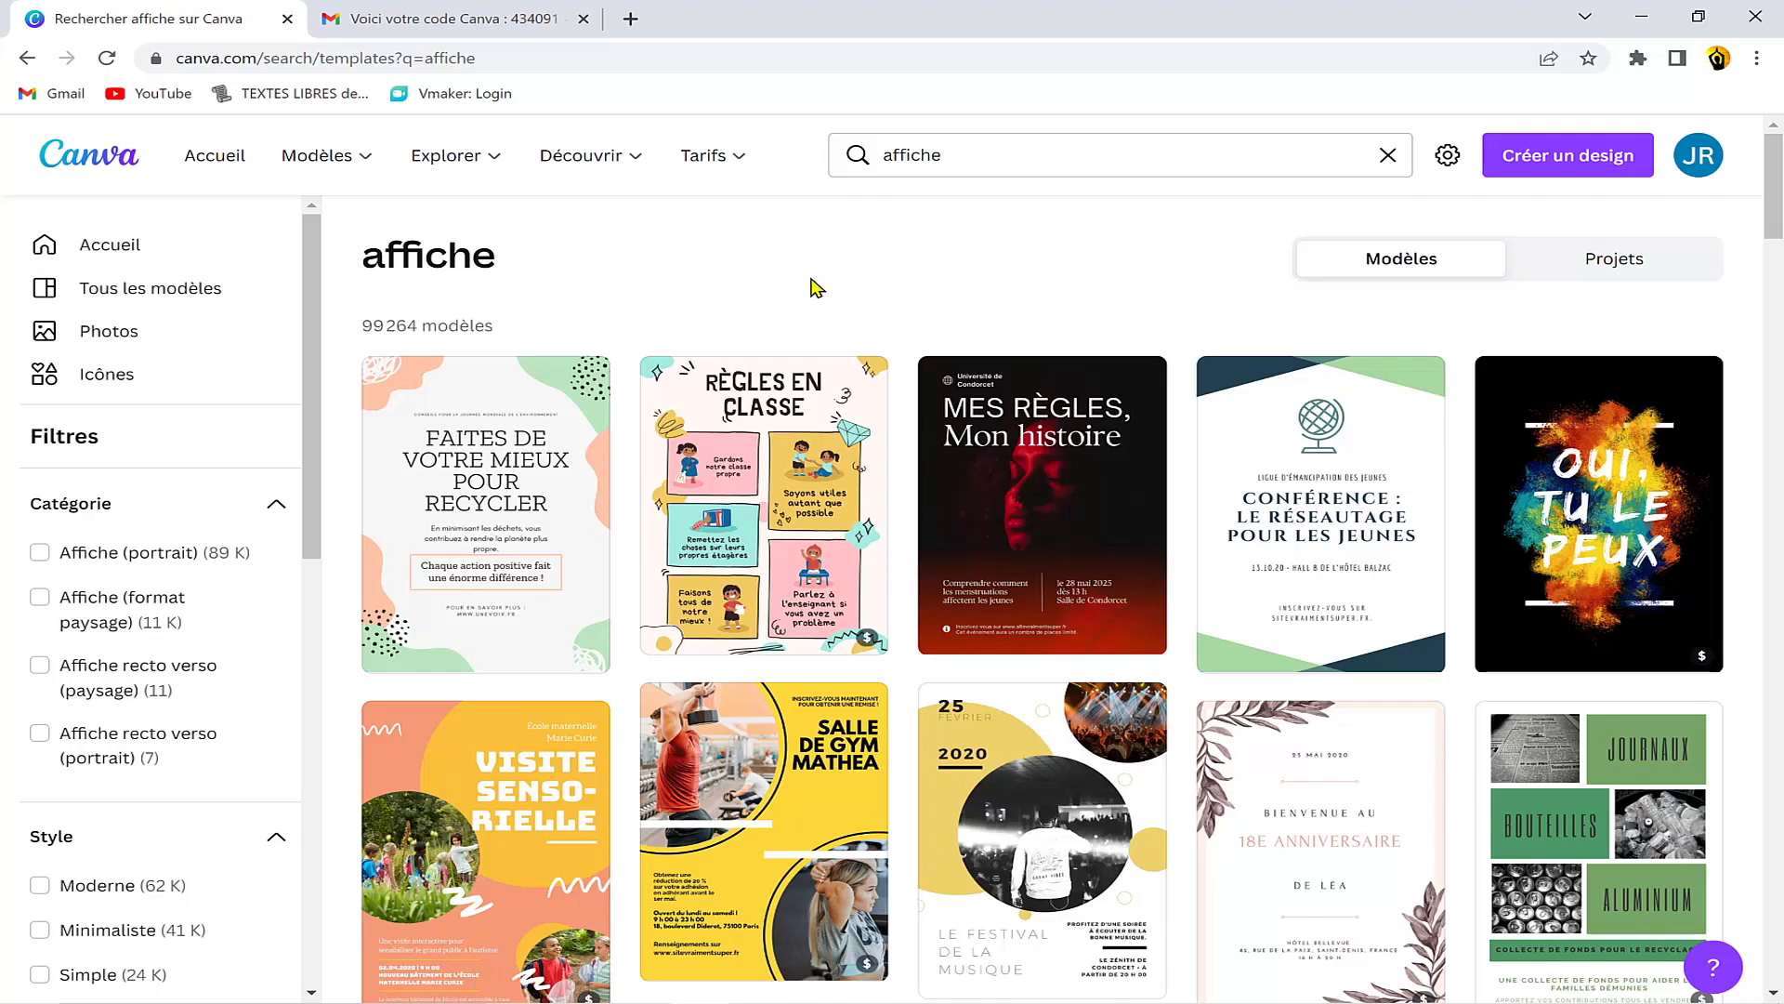
Step: Examine the categories offered under Modèles, Explorer and Découvrir in the site navigation
{"action": "mouse_move", "coordinate": [446, 156]}
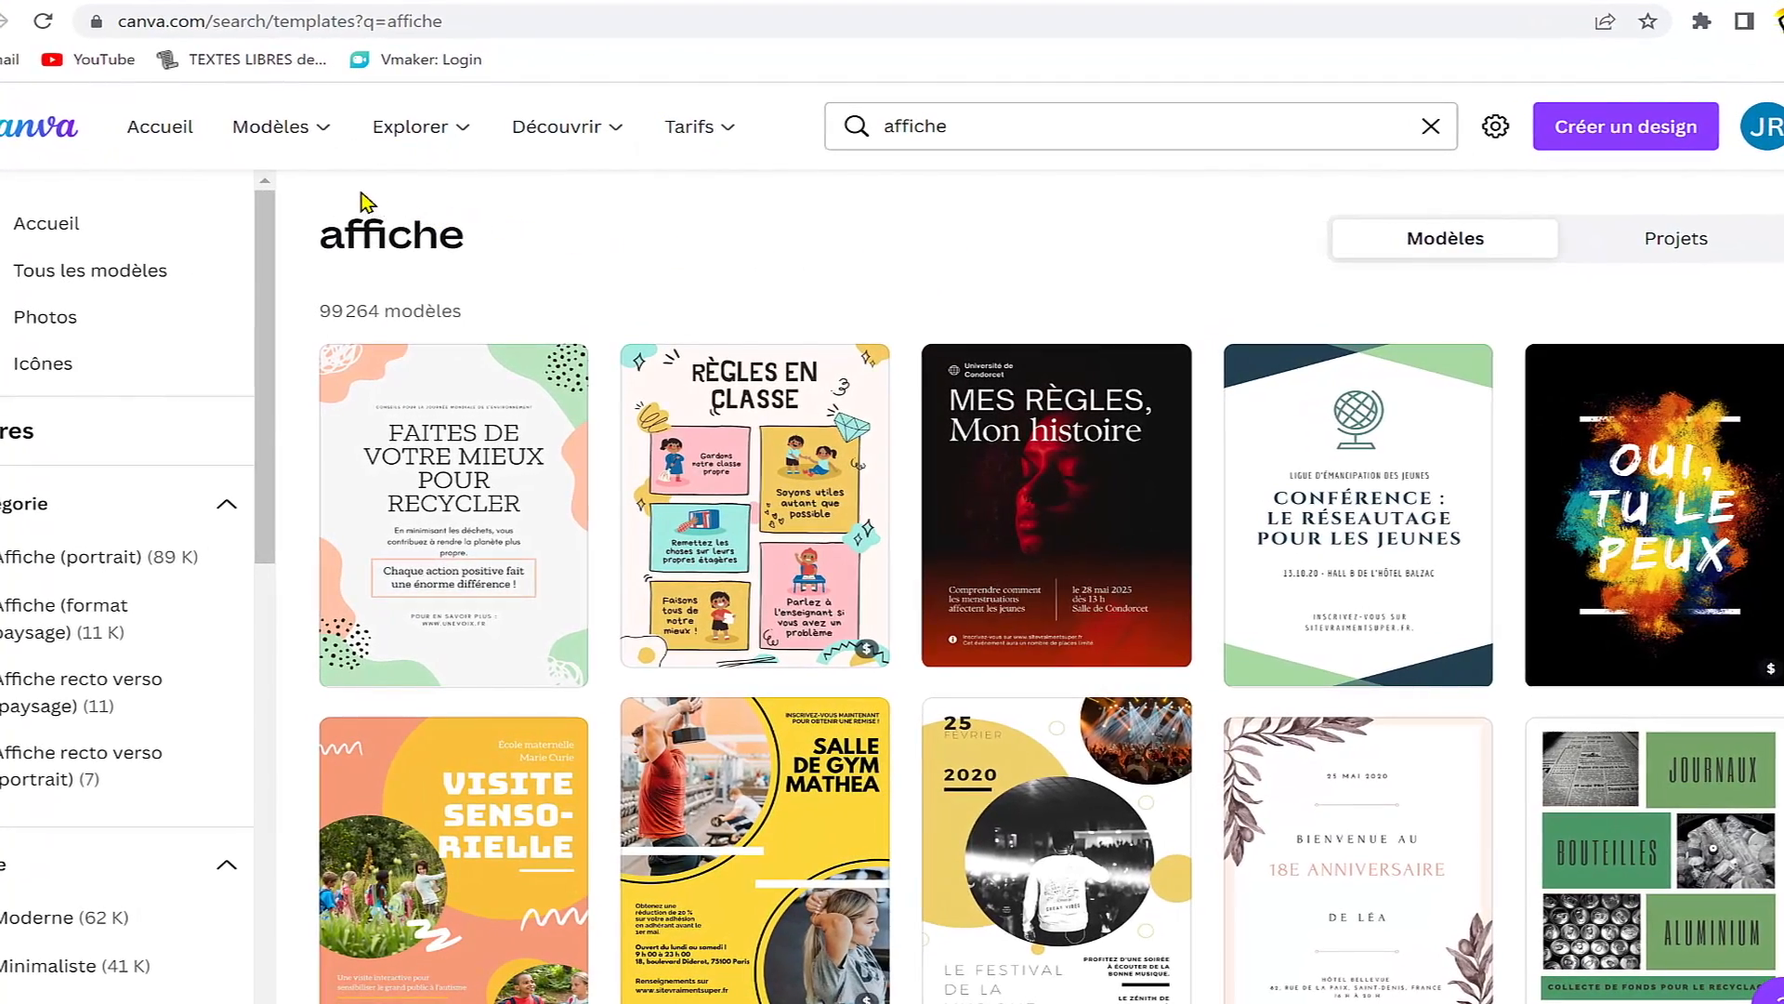
{"action": "mouse_move", "coordinate": [325, 145]}
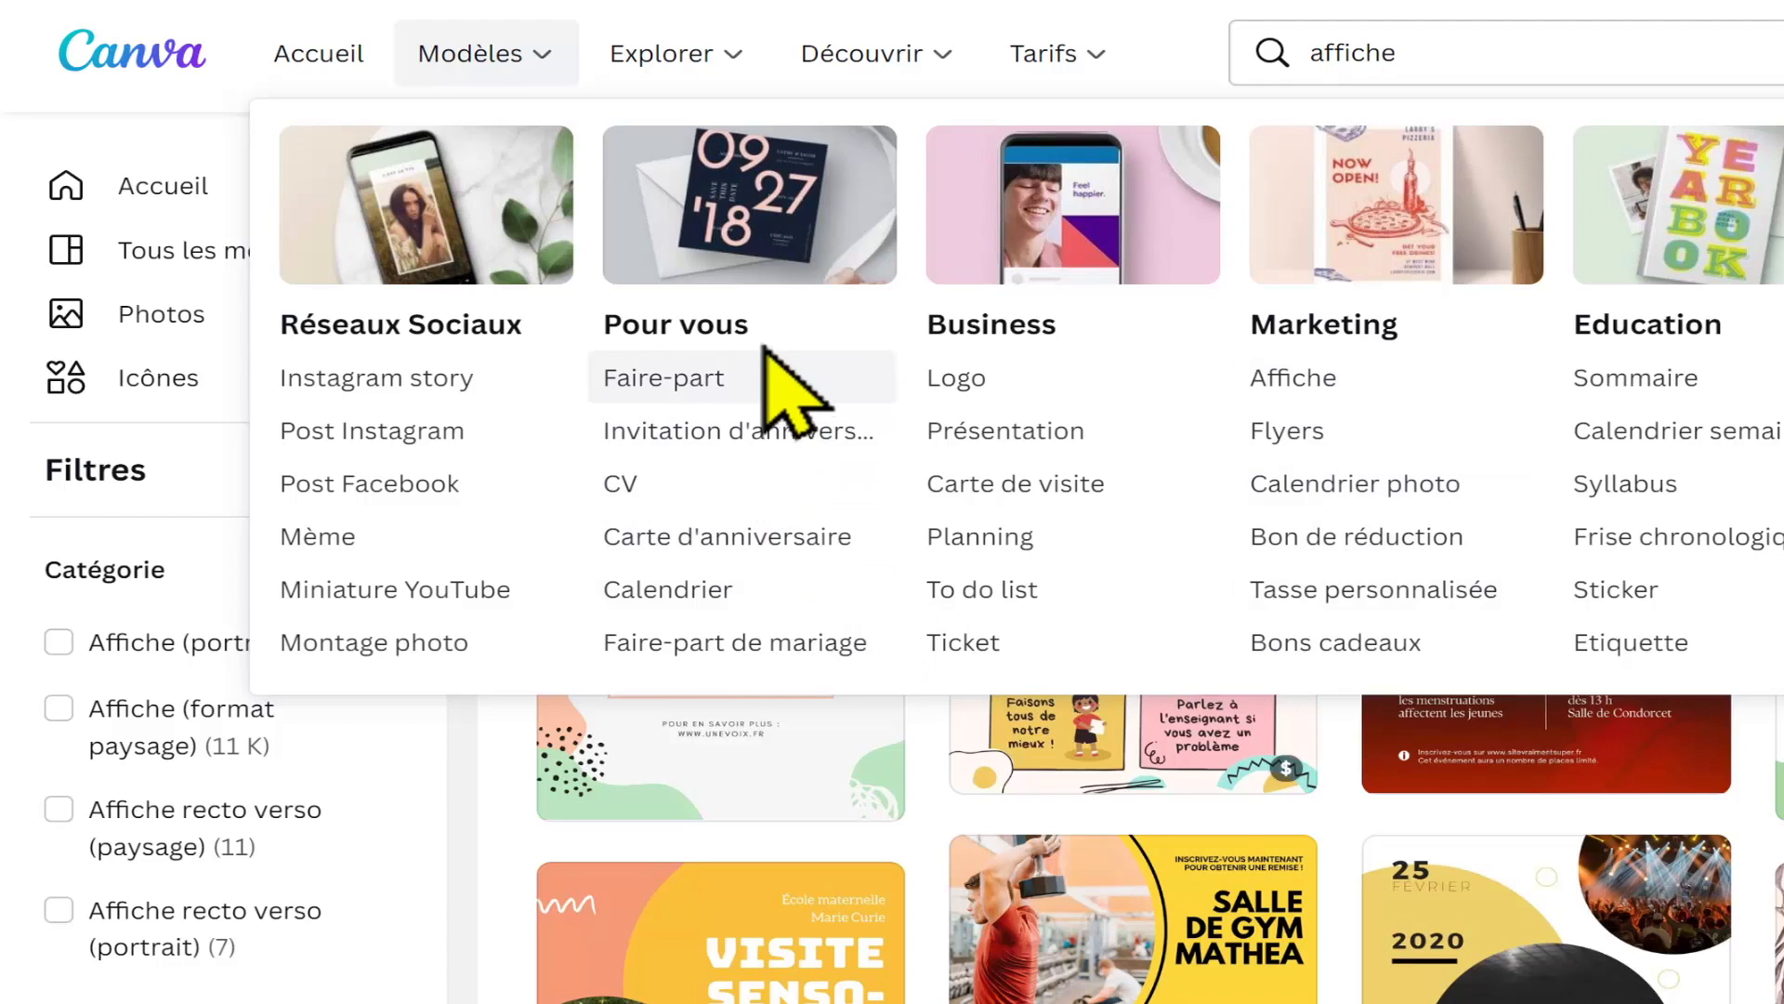
{"action": "mouse_move", "coordinate": [716, 67]}
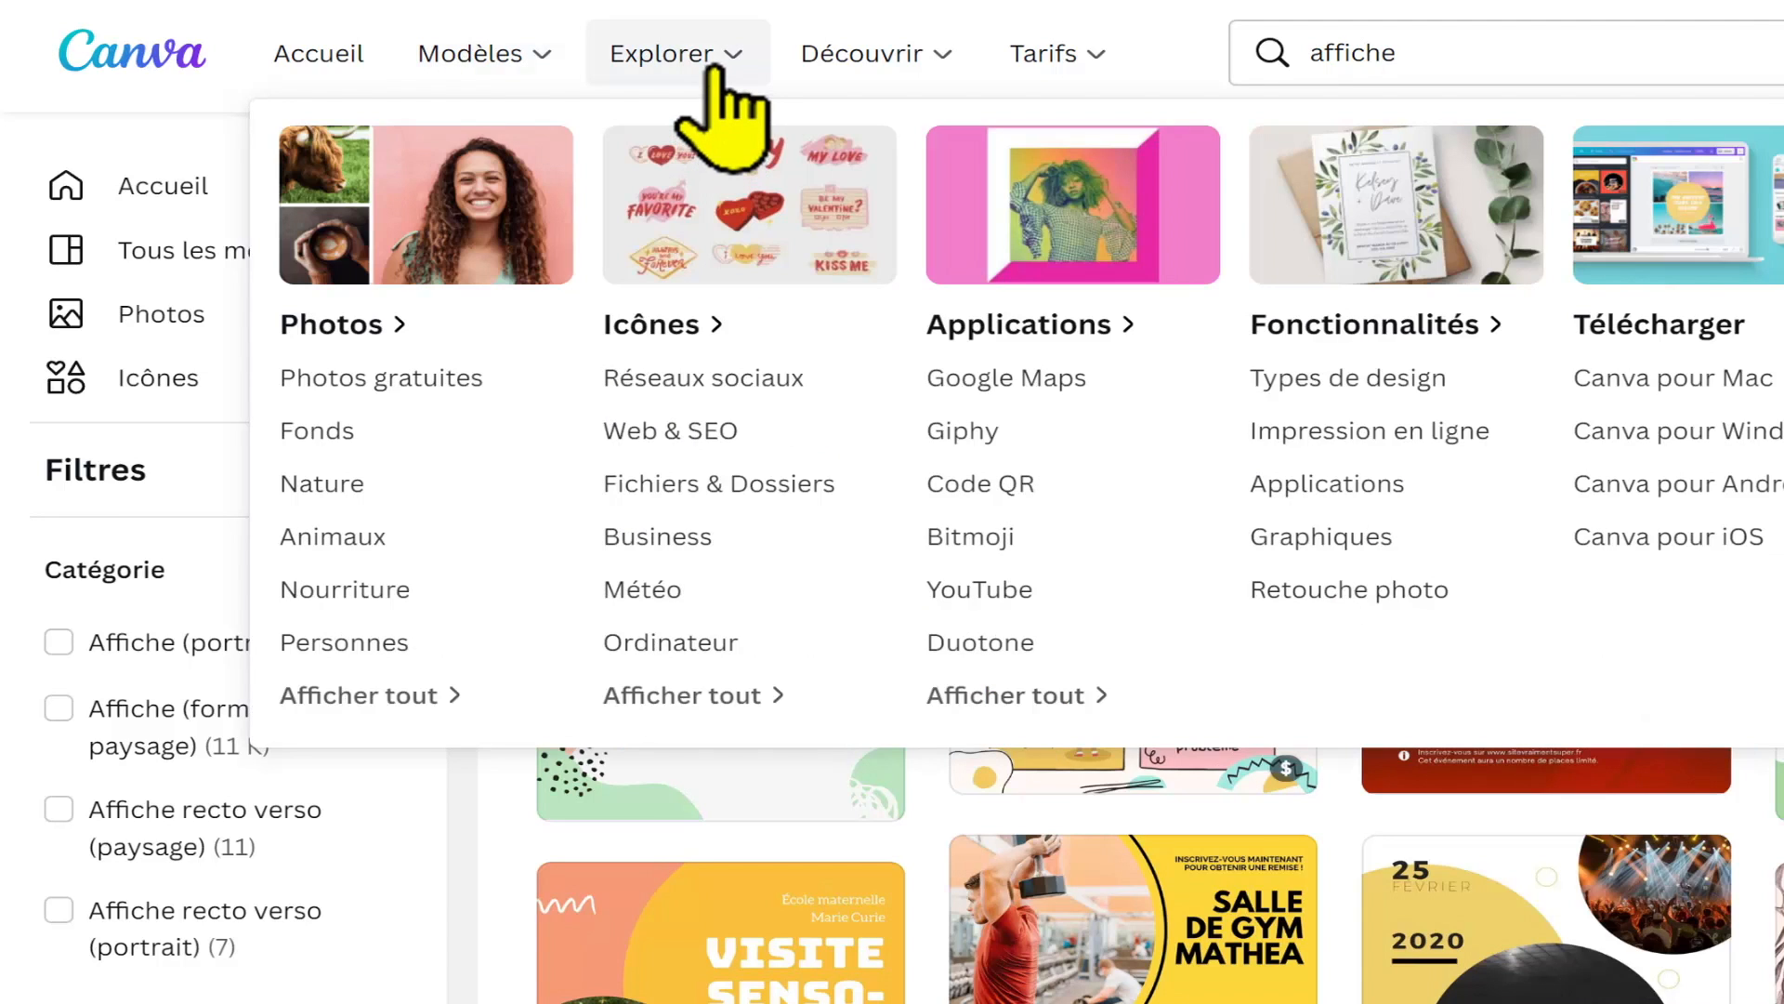
{"action": "mouse_move", "coordinate": [483, 56]}
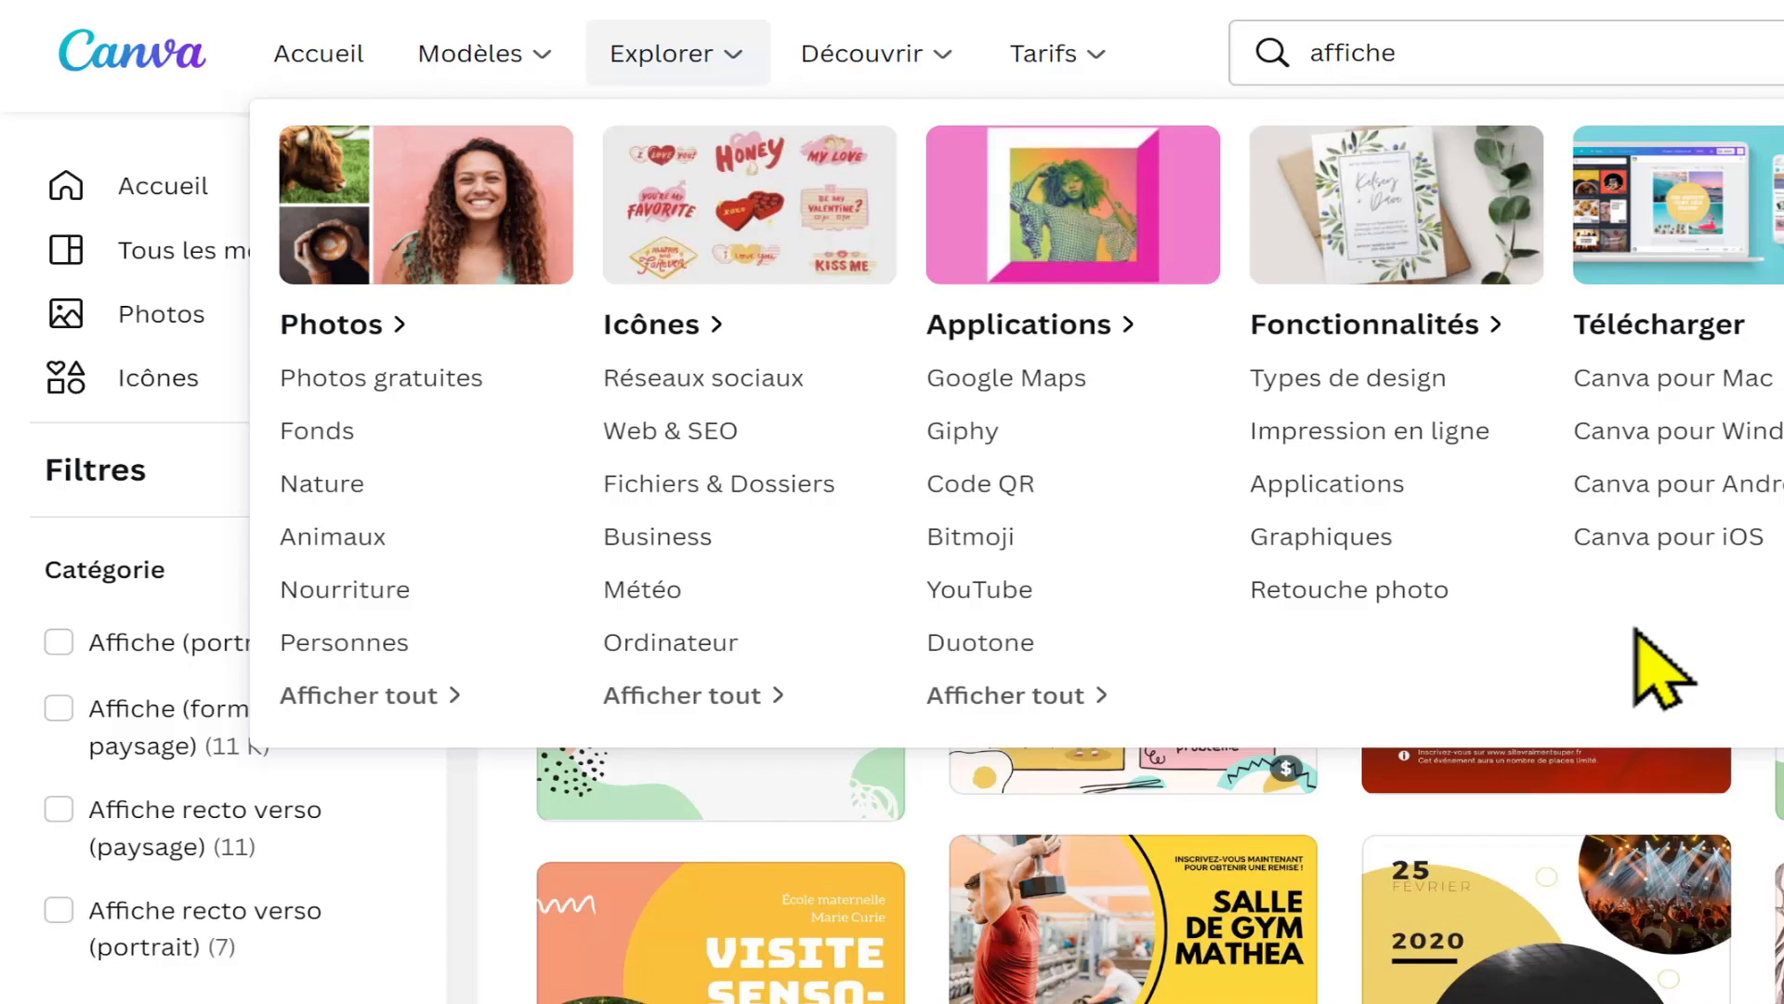
{"action": "mouse_move", "coordinate": [887, 70]}
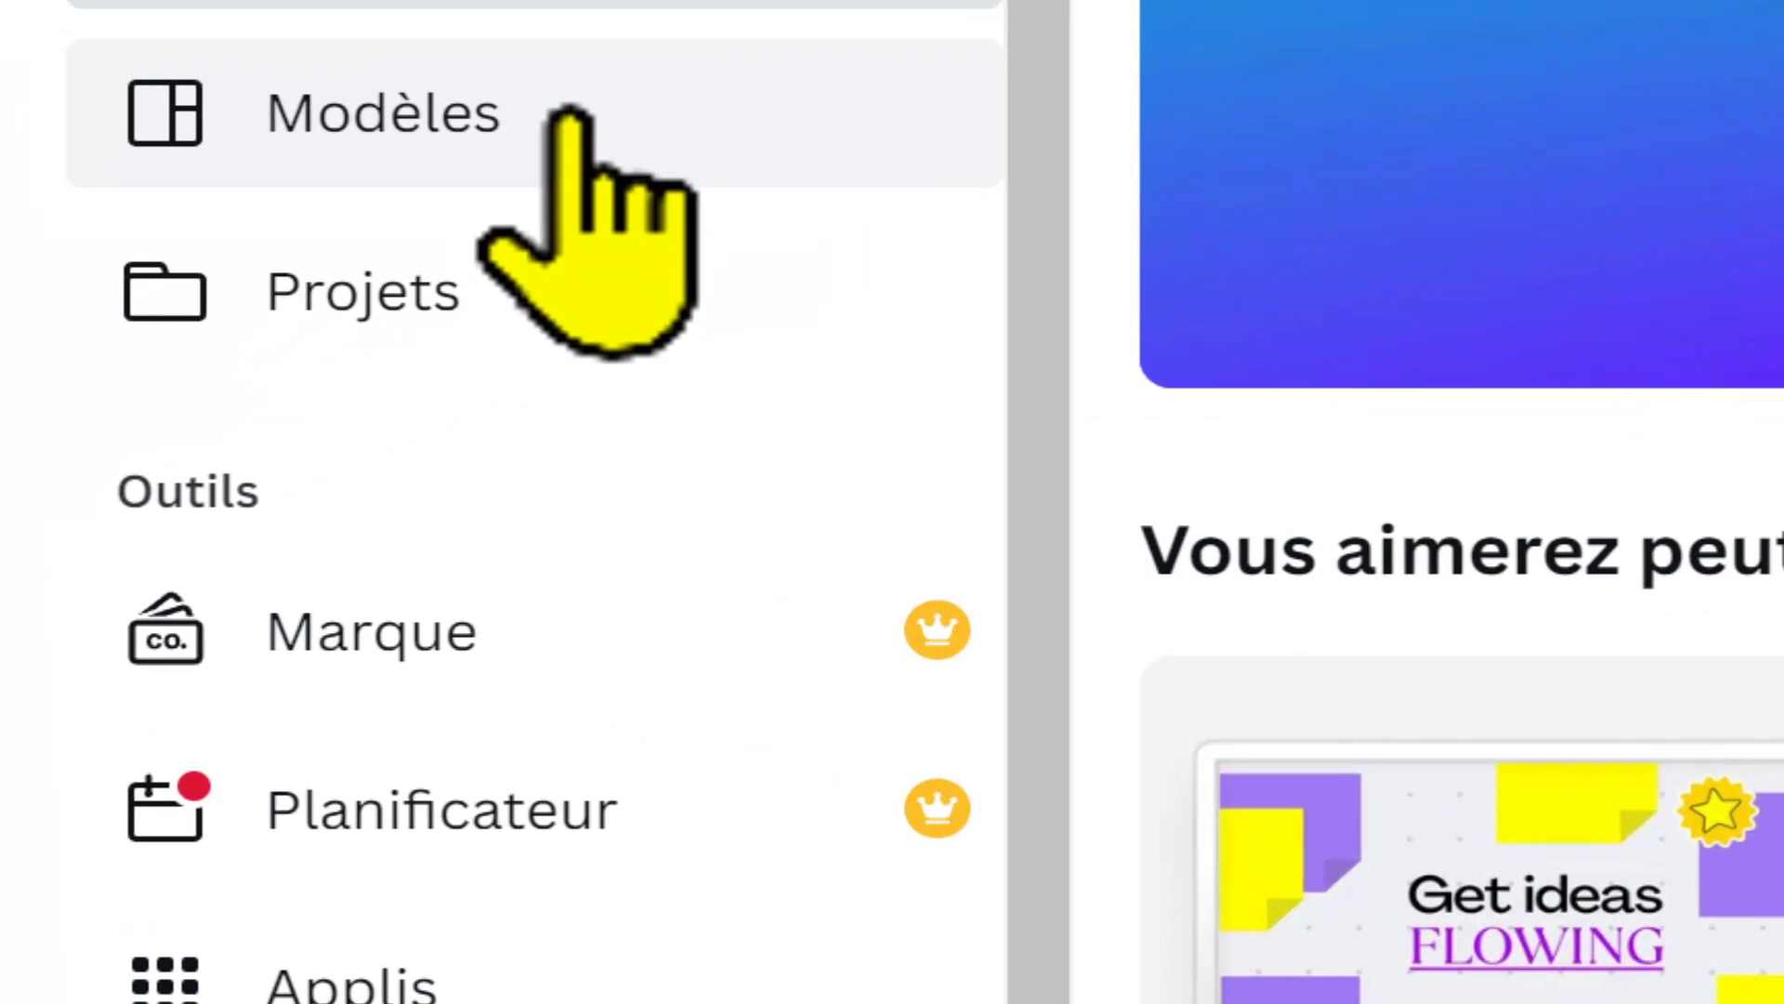
Step: Open the Projets page and review its recent items, folders, designs and videos
{"action": "left_click", "coordinate": [570, 116]}
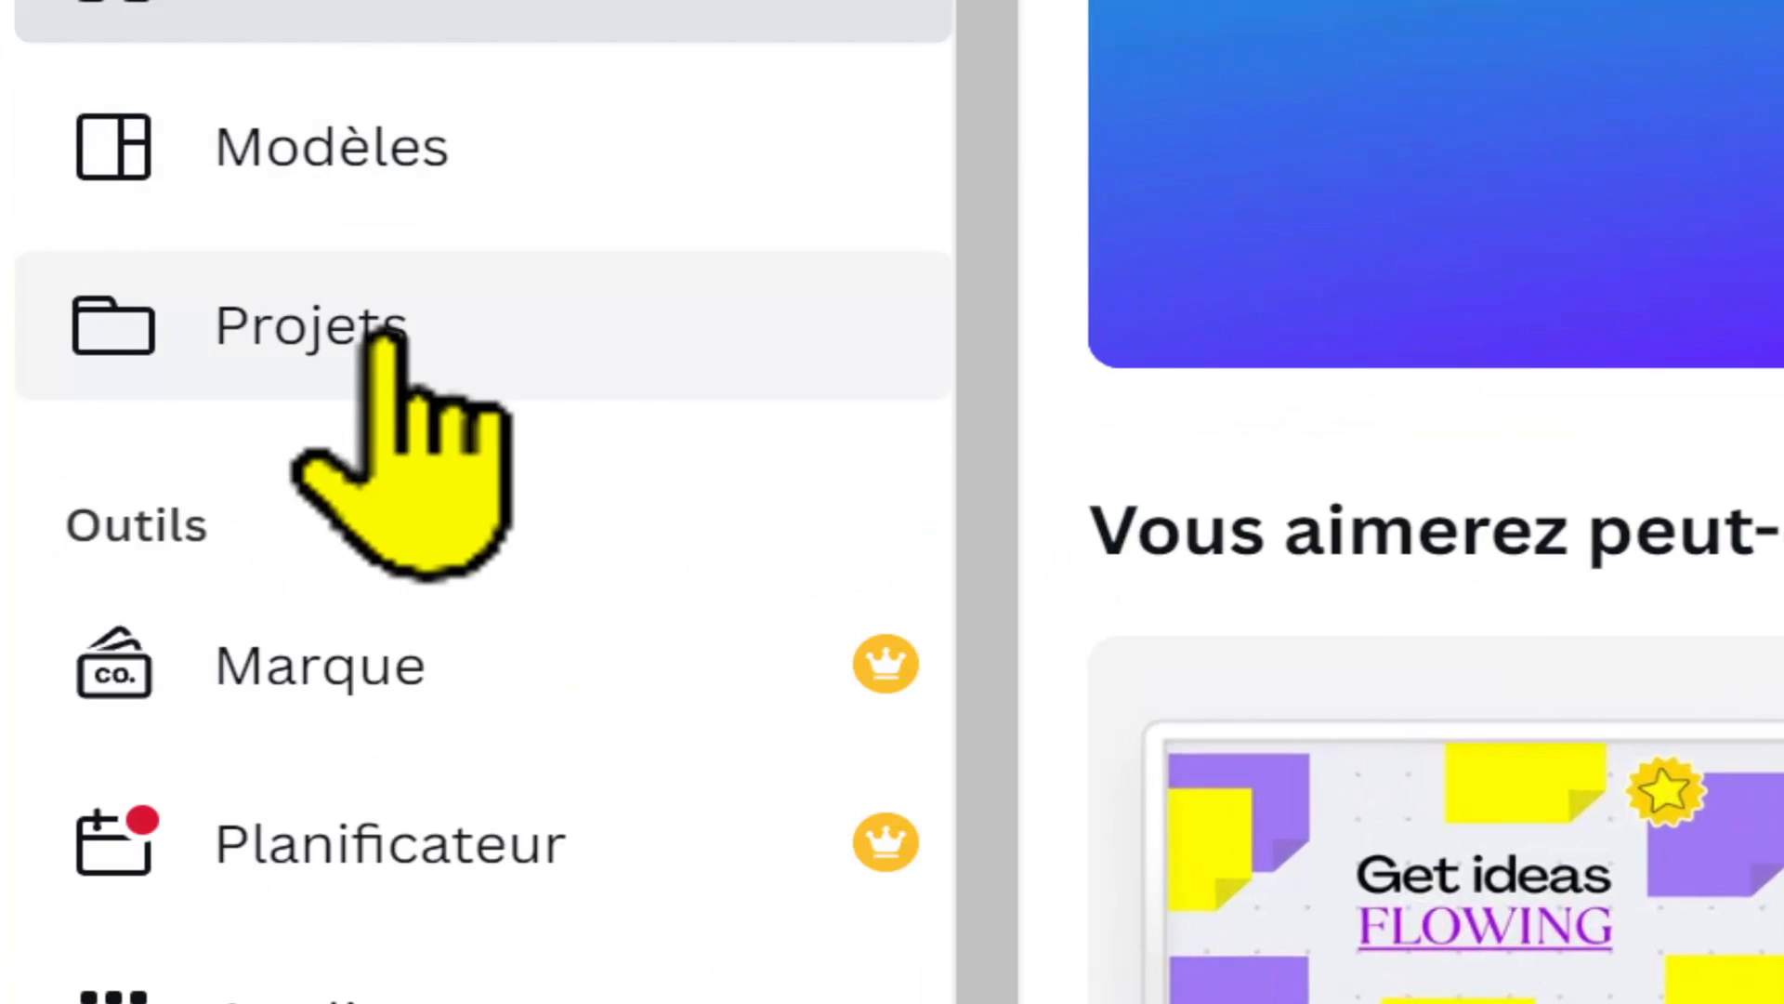
{"action": "left_click", "coordinate": [501, 349]}
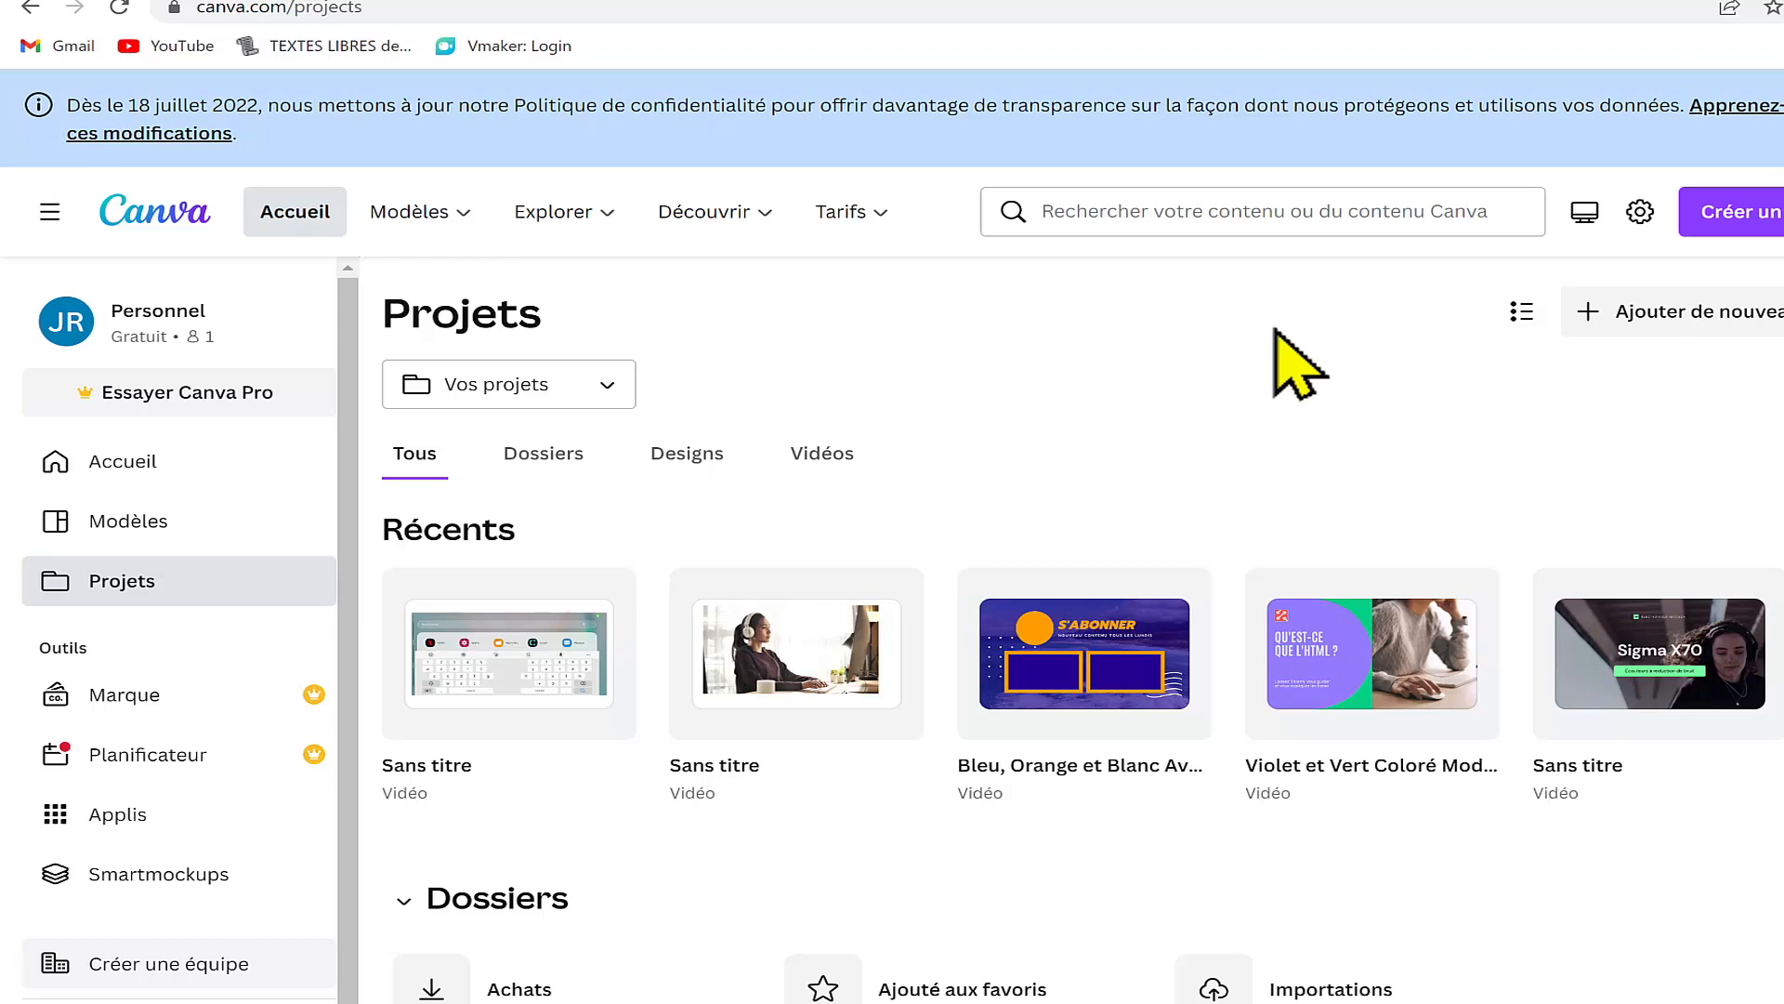
{"action": "scroll", "coordinate": [1294, 386], "scroll_direction": "down", "scroll_amount": 5}
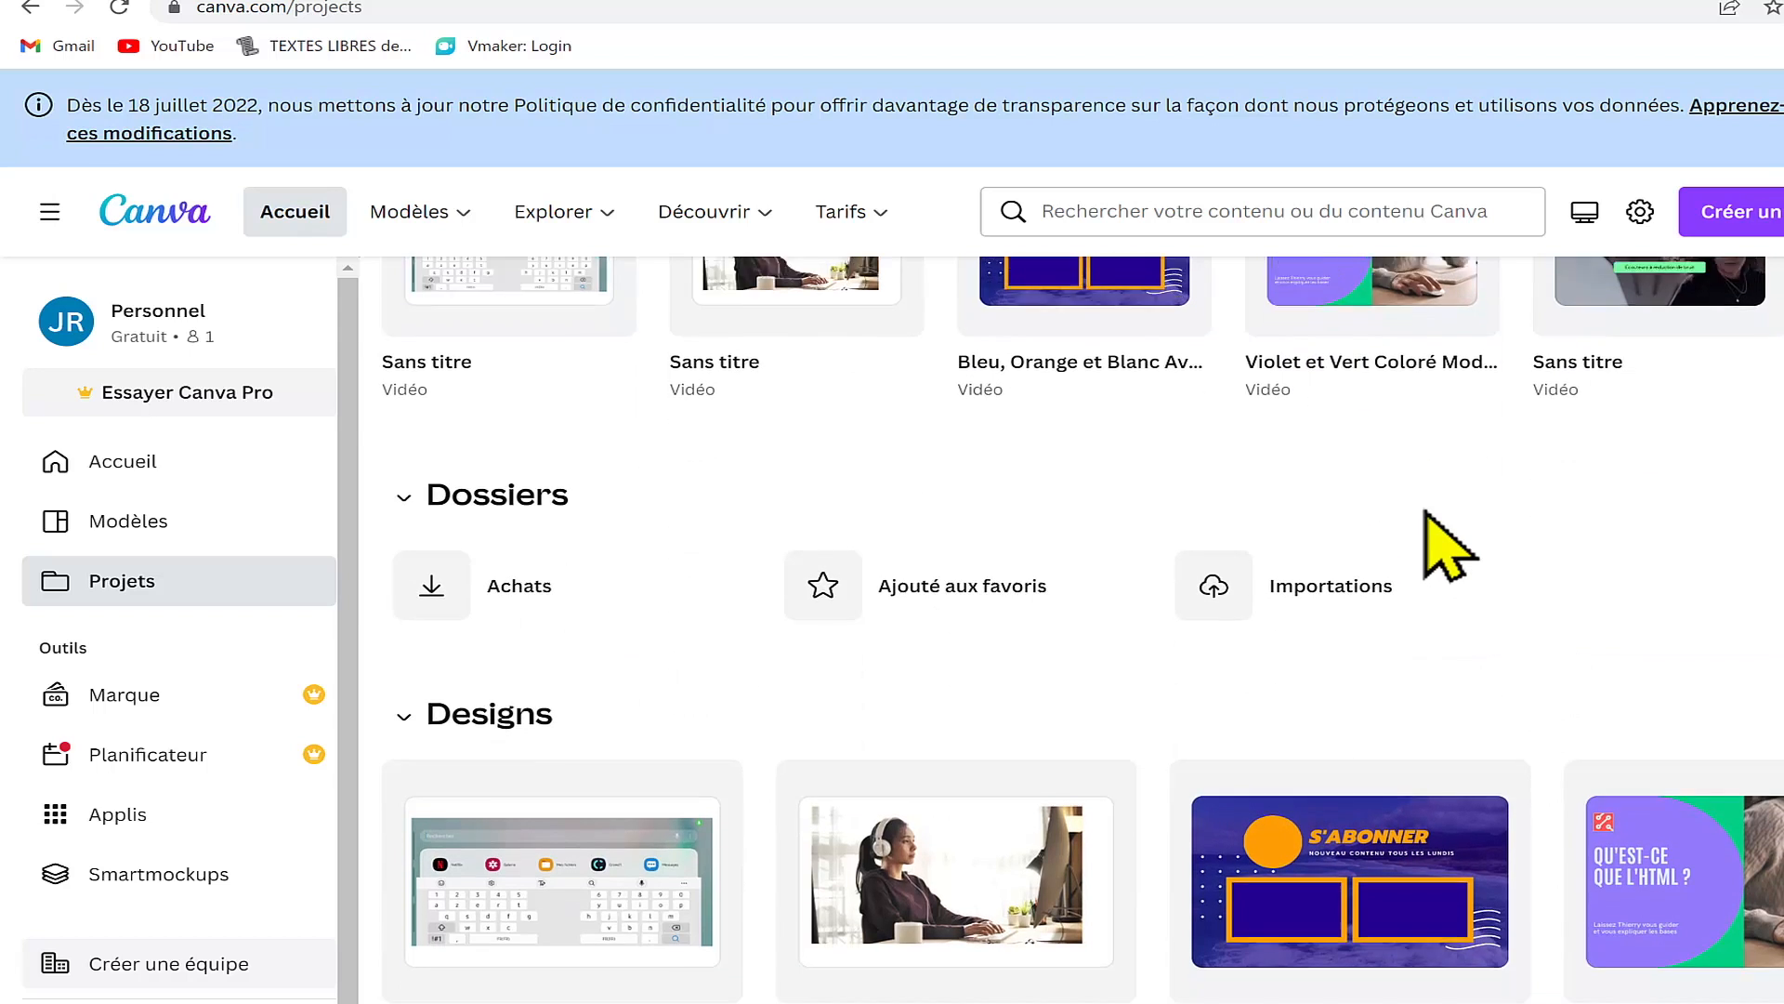
{"action": "scroll", "coordinate": [1441, 542], "scroll_direction": "down", "scroll_amount": 8}
{"action": "scroll", "coordinate": [1407, 708], "scroll_direction": "down", "scroll_amount": 4}
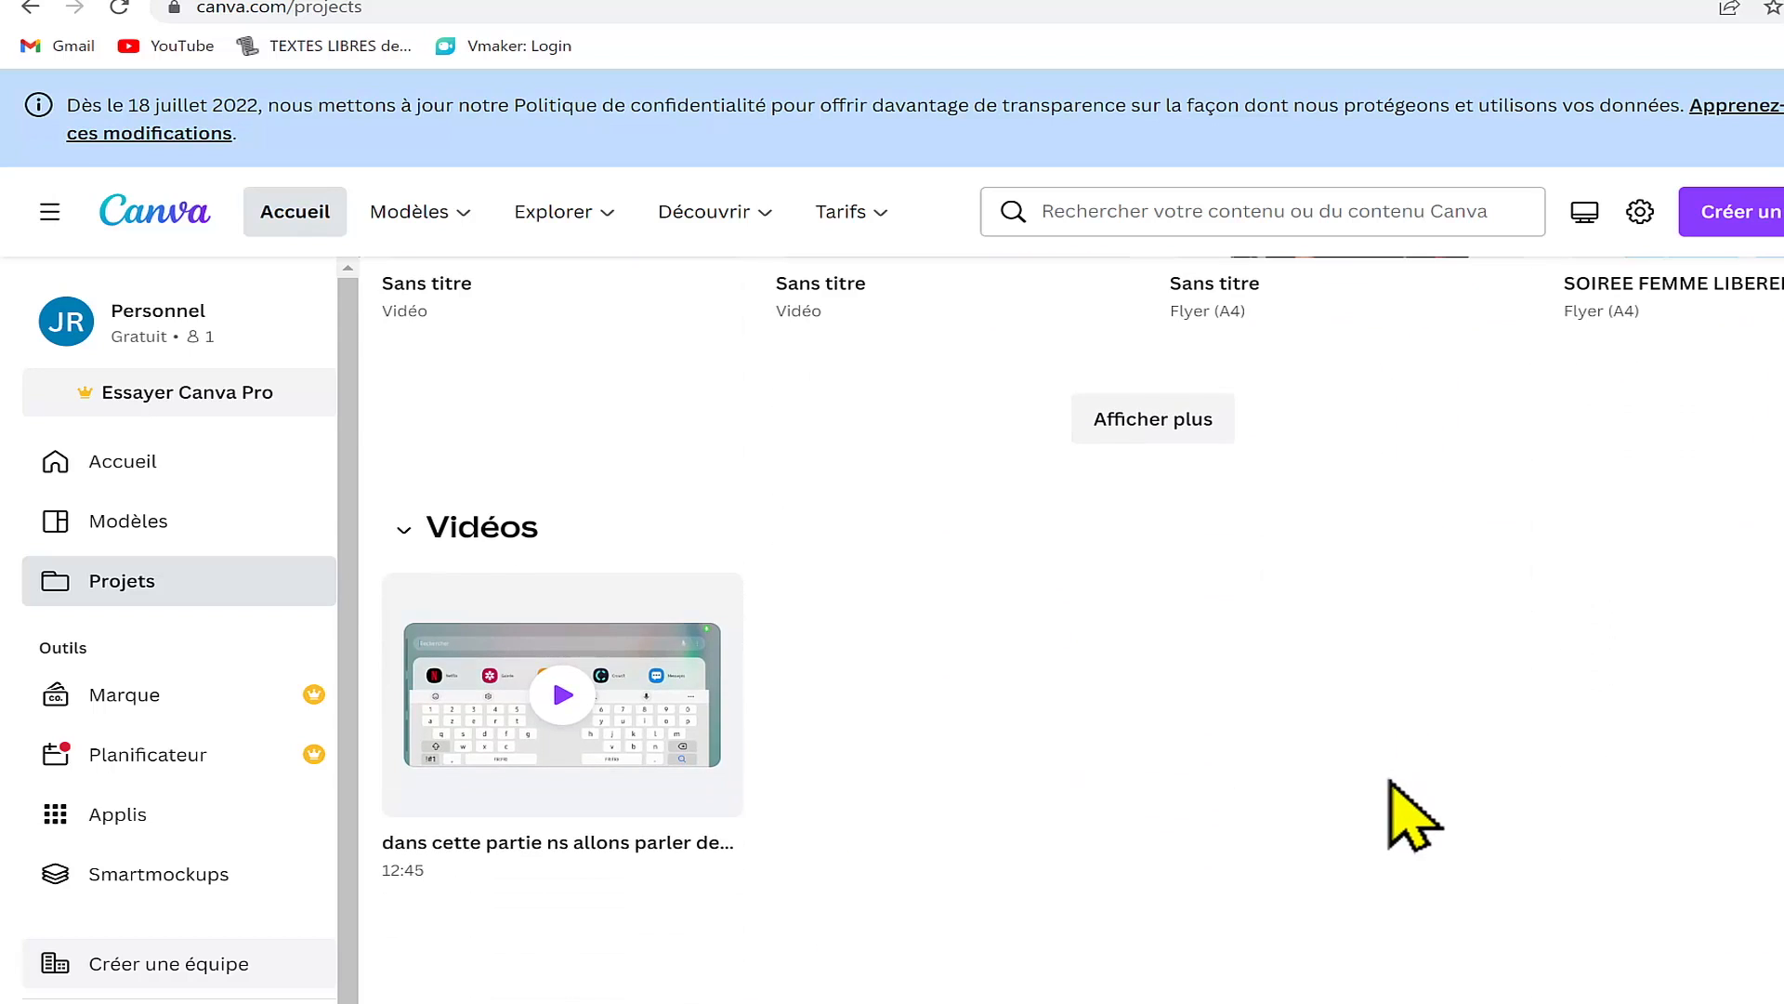
{"action": "scroll", "coordinate": [1407, 843], "scroll_direction": "up", "scroll_amount": 4}
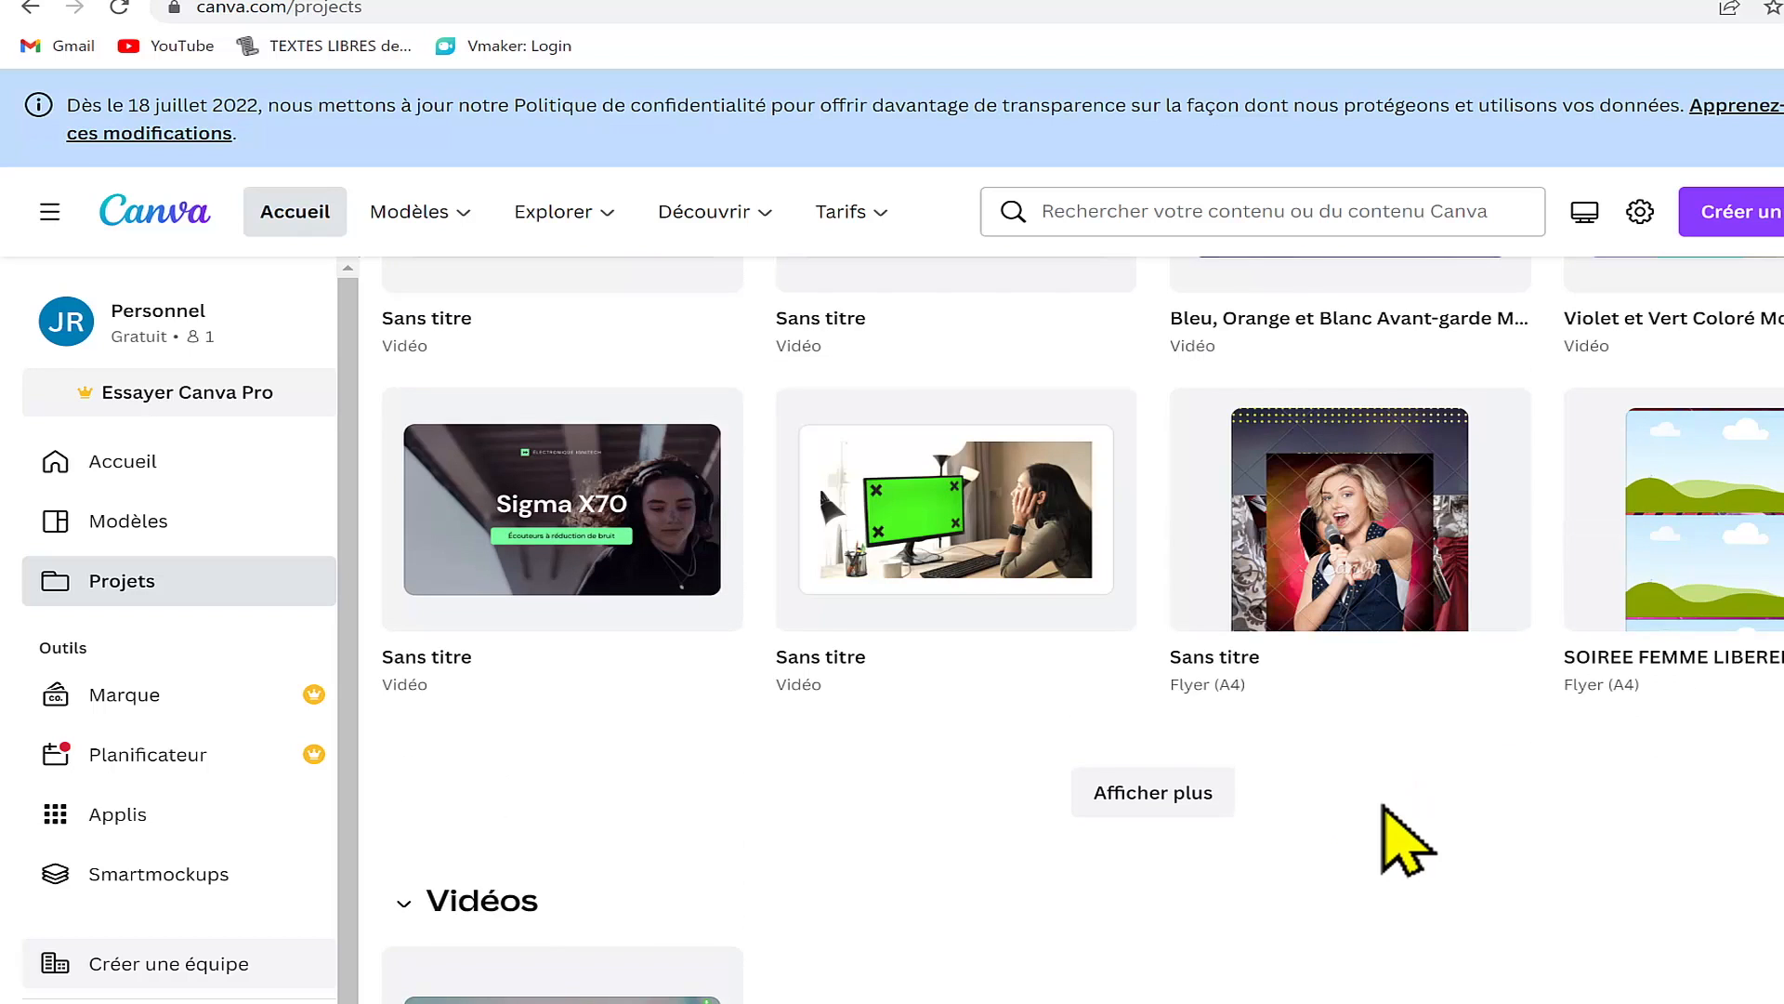
{"action": "scroll", "coordinate": [1385, 808], "scroll_direction": "up", "scroll_amount": 10}
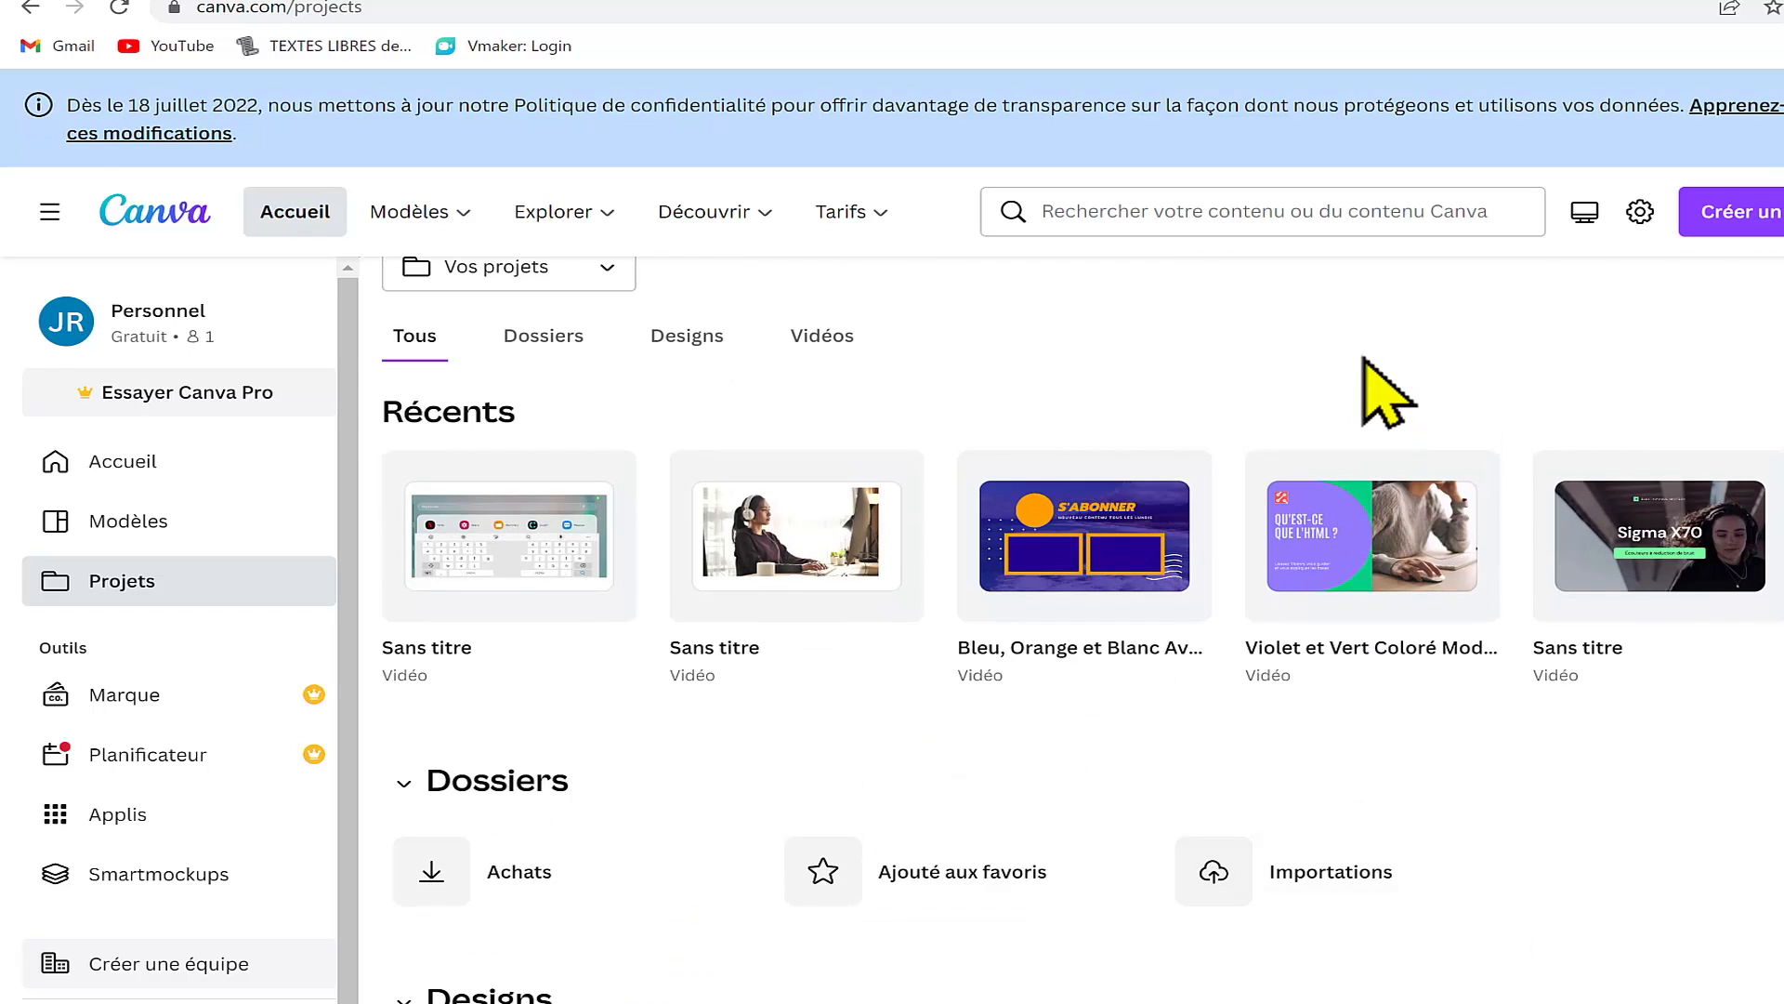
{"action": "scroll", "coordinate": [1382, 391], "scroll_direction": "up", "scroll_amount": 1}
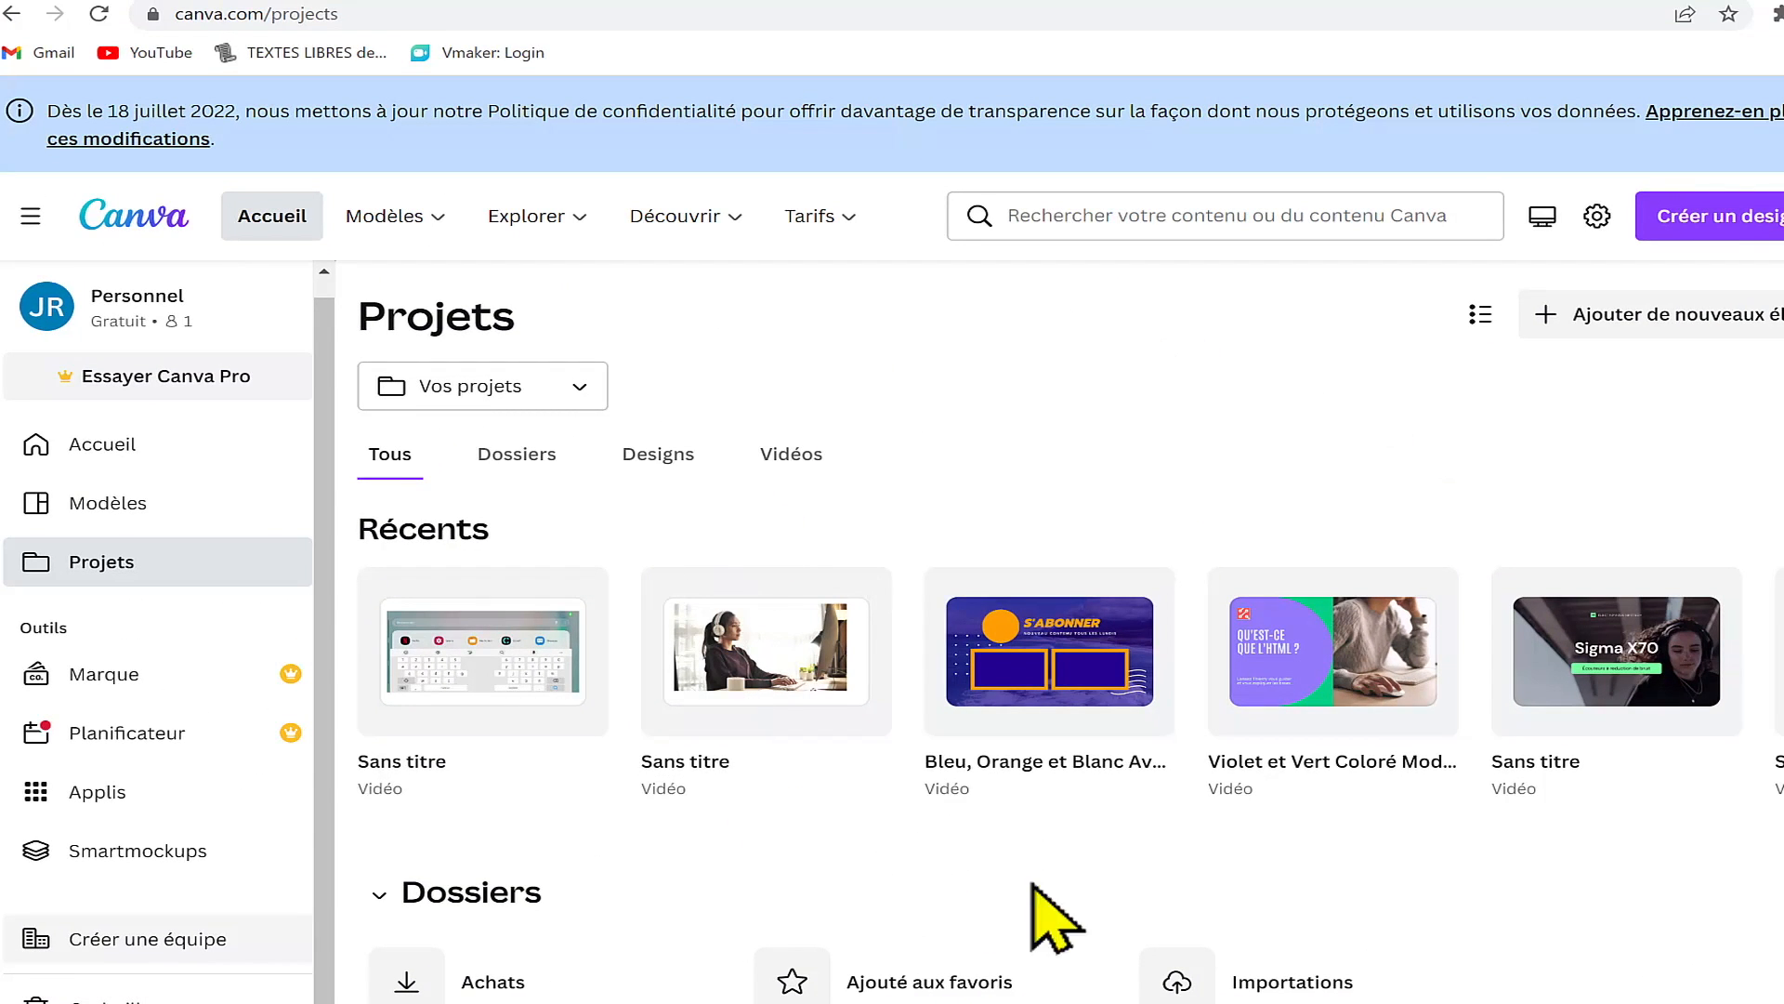
{"action": "scroll", "coordinate": [1463, 818], "scroll_direction": "down", "scroll_amount": 3}
{"action": "scroll", "coordinate": [1460, 859], "scroll_direction": "up", "scroll_amount": 2}
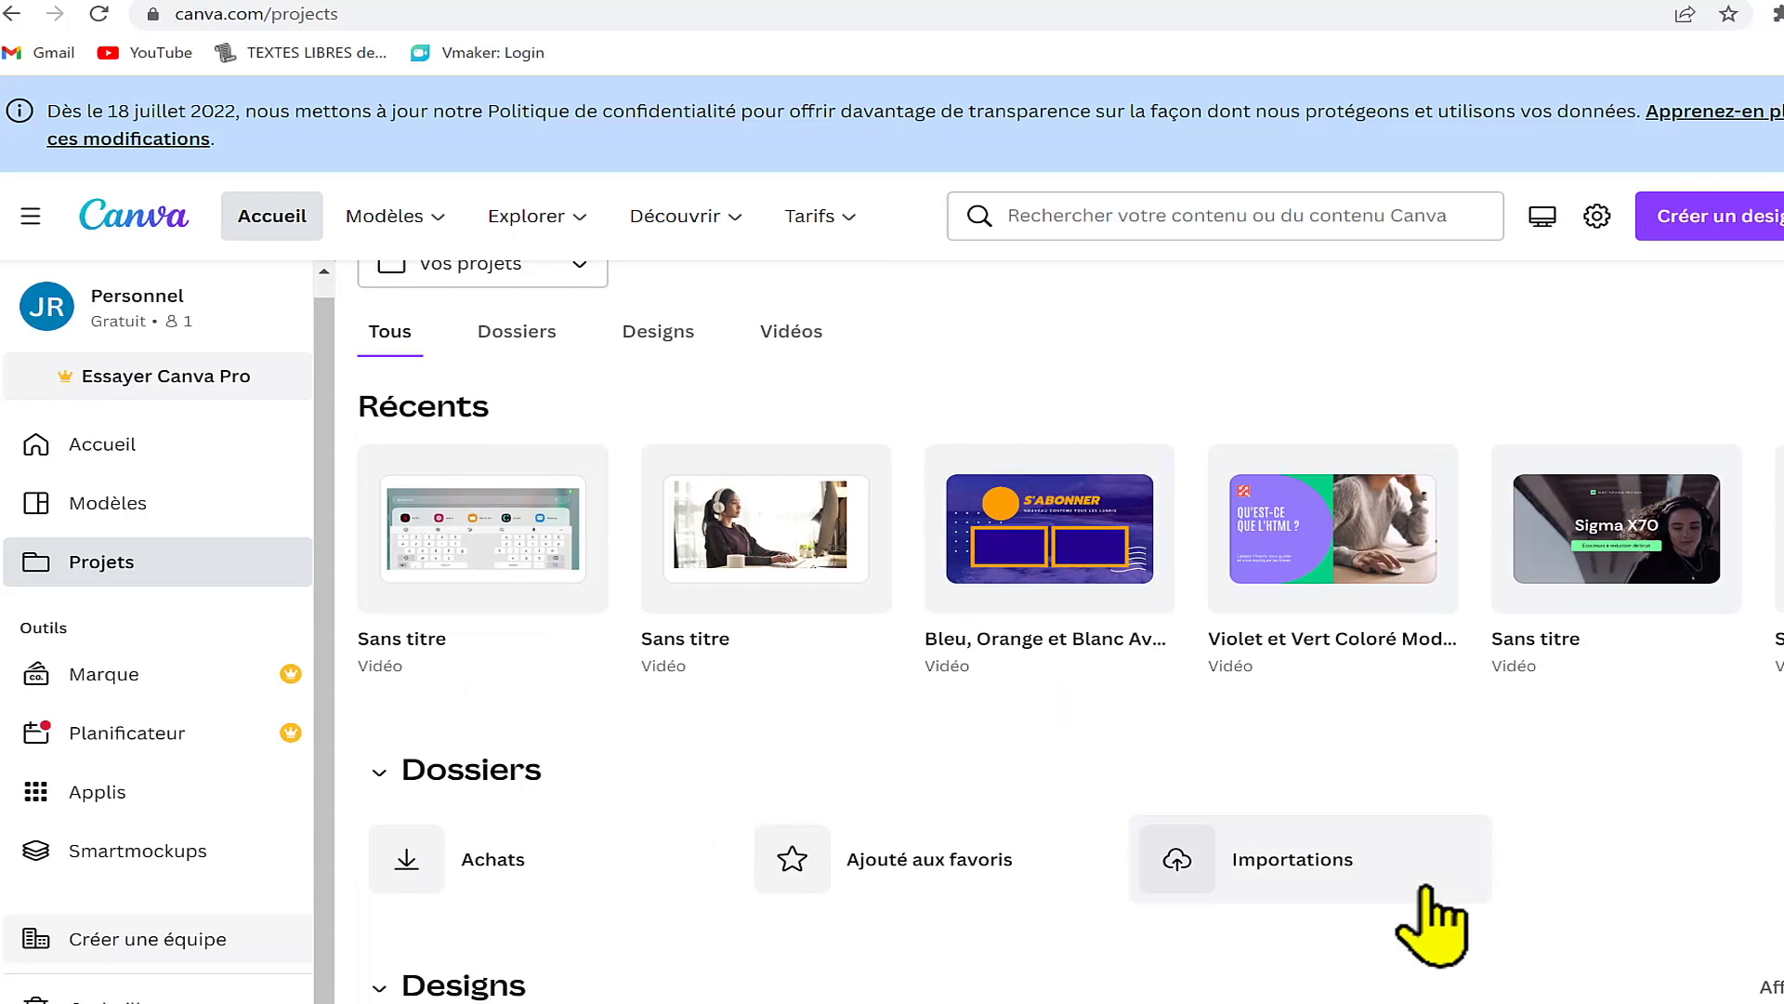
{"action": "scroll", "coordinate": [1431, 925], "scroll_direction": "up", "scroll_amount": 1}
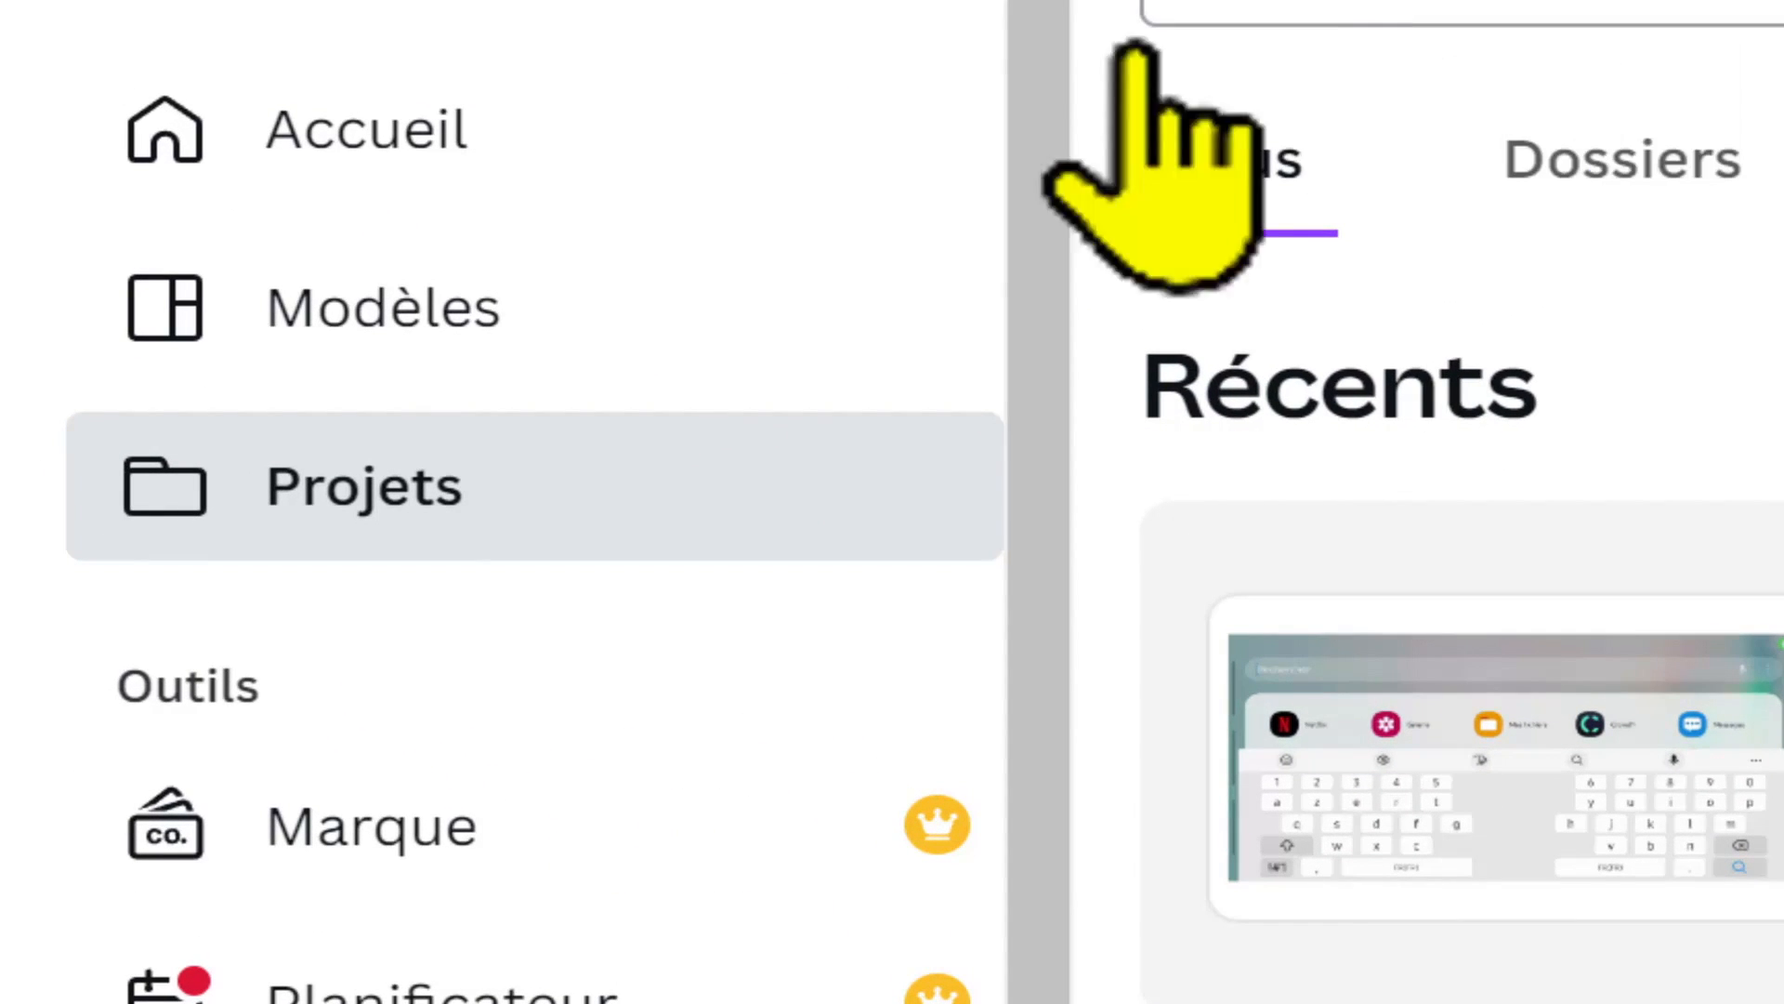
Step: Open the Modèles page from the projects view
{"action": "left_click", "coordinate": [625, 316]}
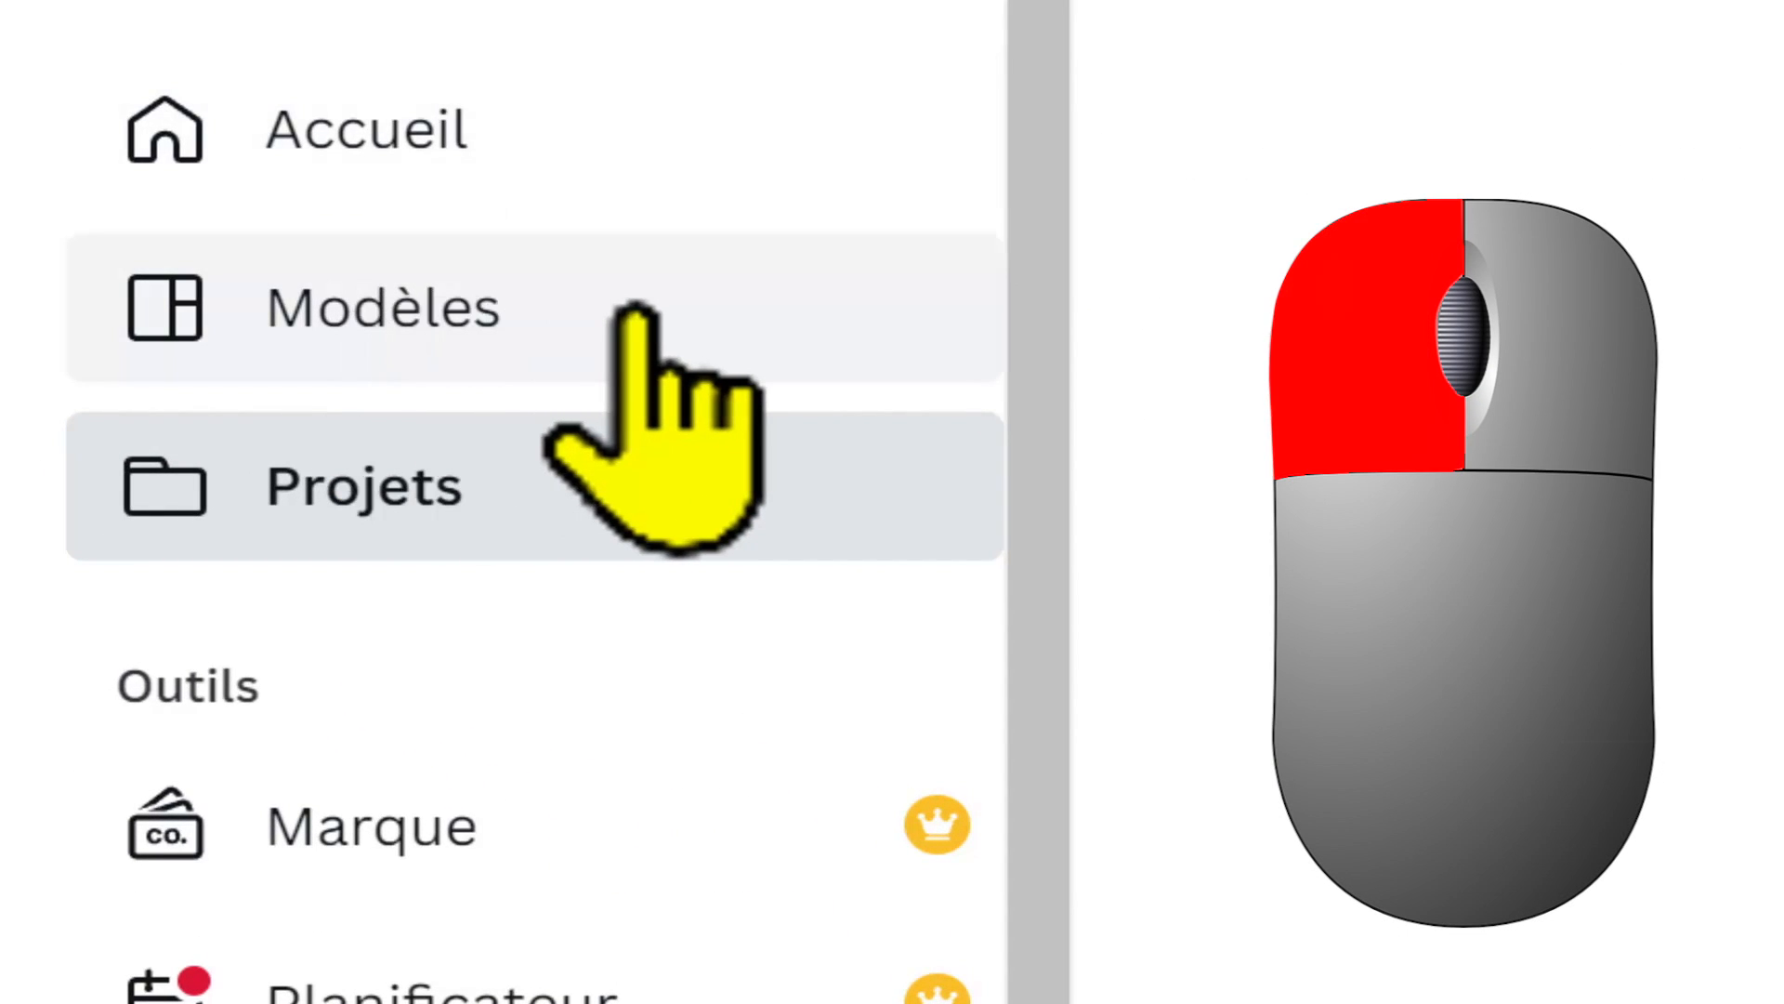
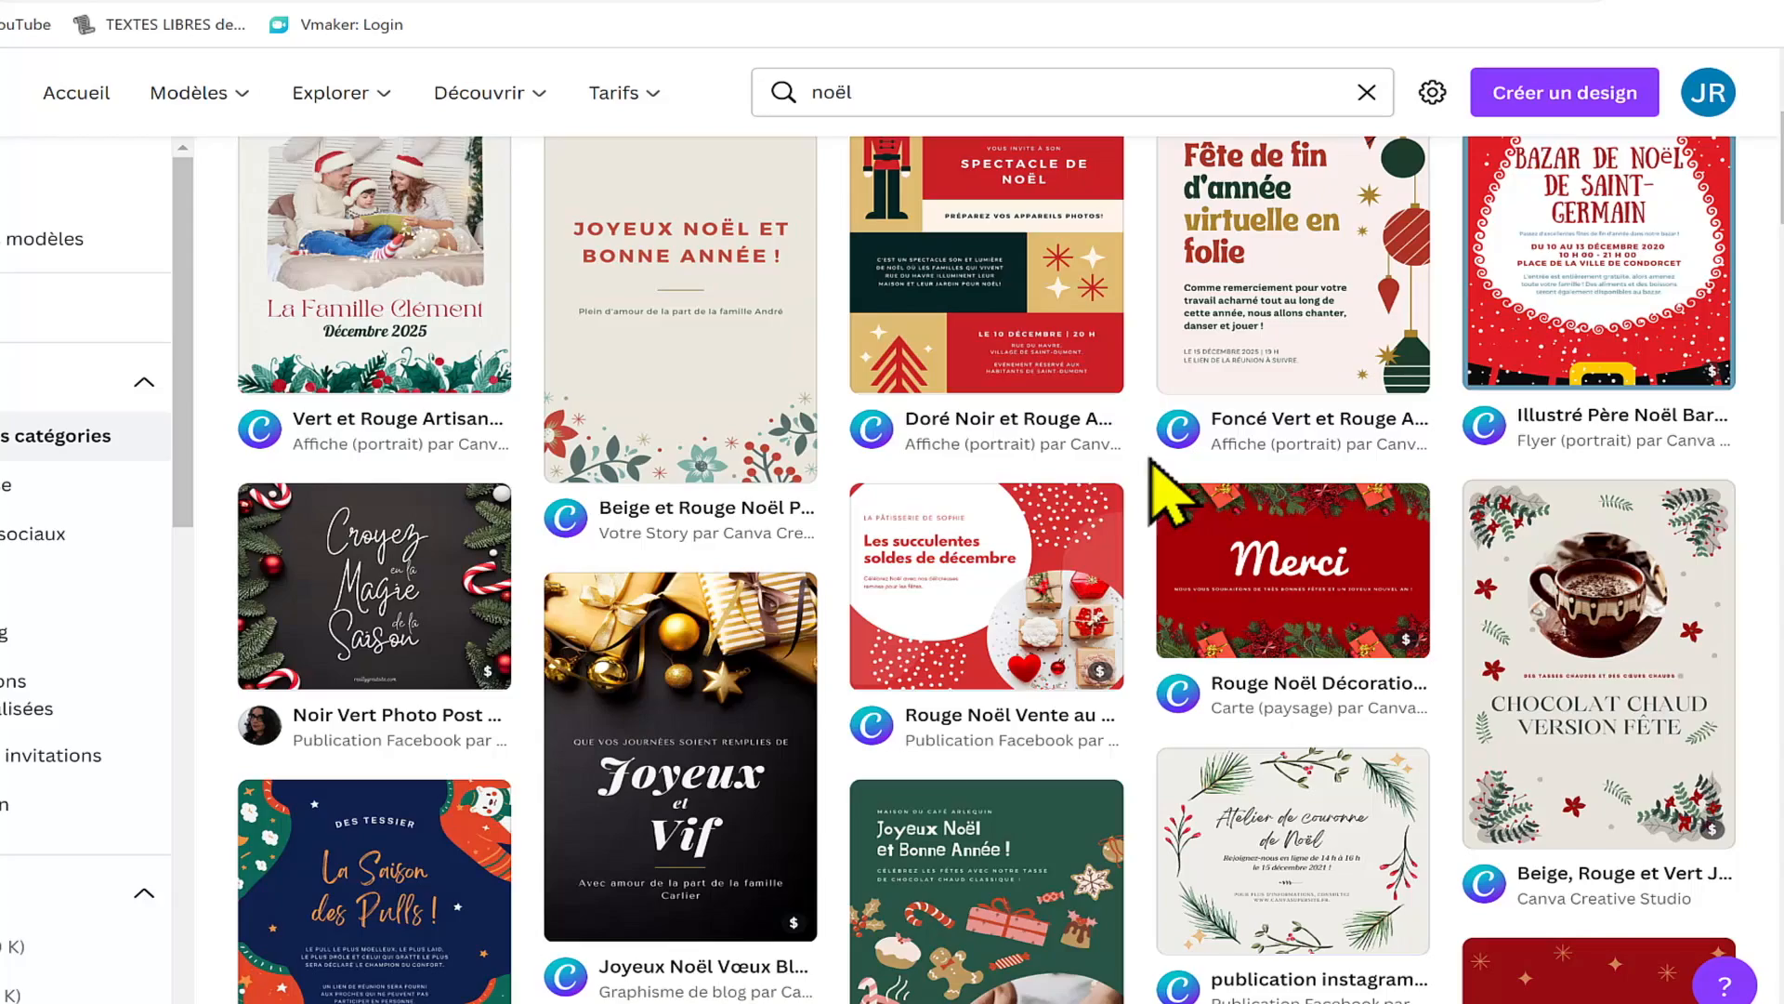
Step: Look through the templates found for "noël", checking which designs are marked as paid or PRO
{"action": "scroll", "coordinate": [888, 594], "scroll_direction": "down", "scroll_amount": 12}
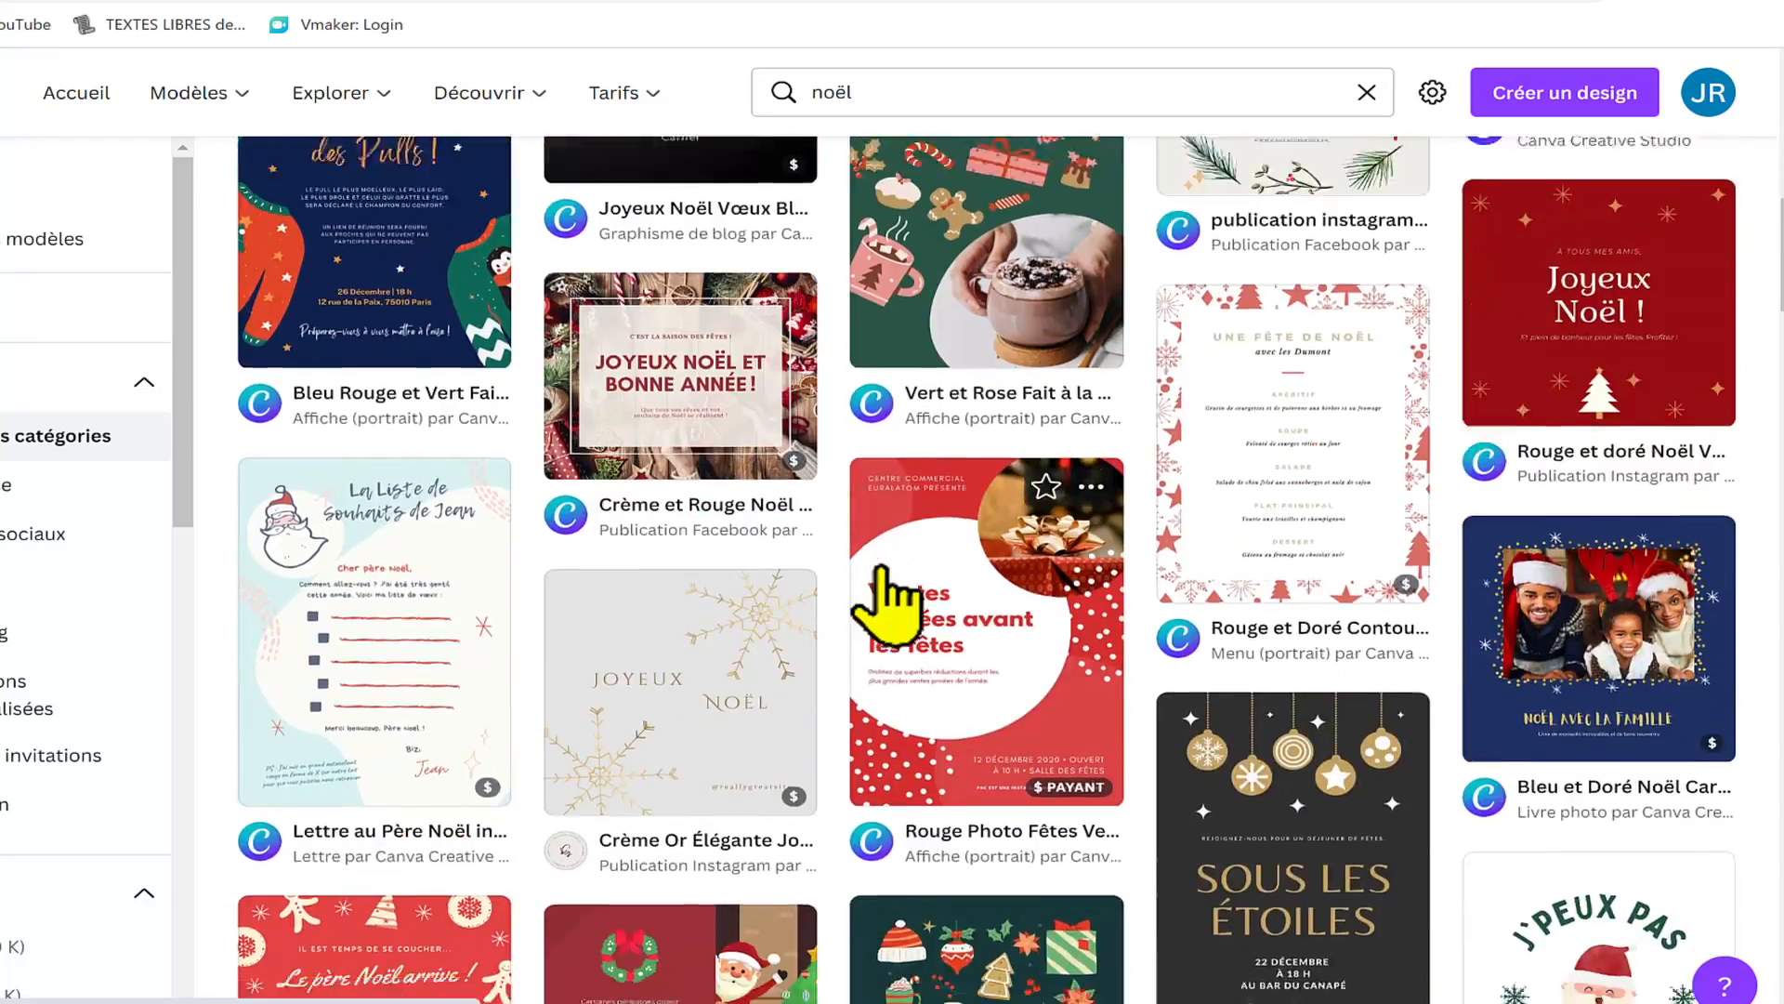
{"action": "scroll", "coordinate": [884, 581], "scroll_direction": "down", "scroll_amount": 15}
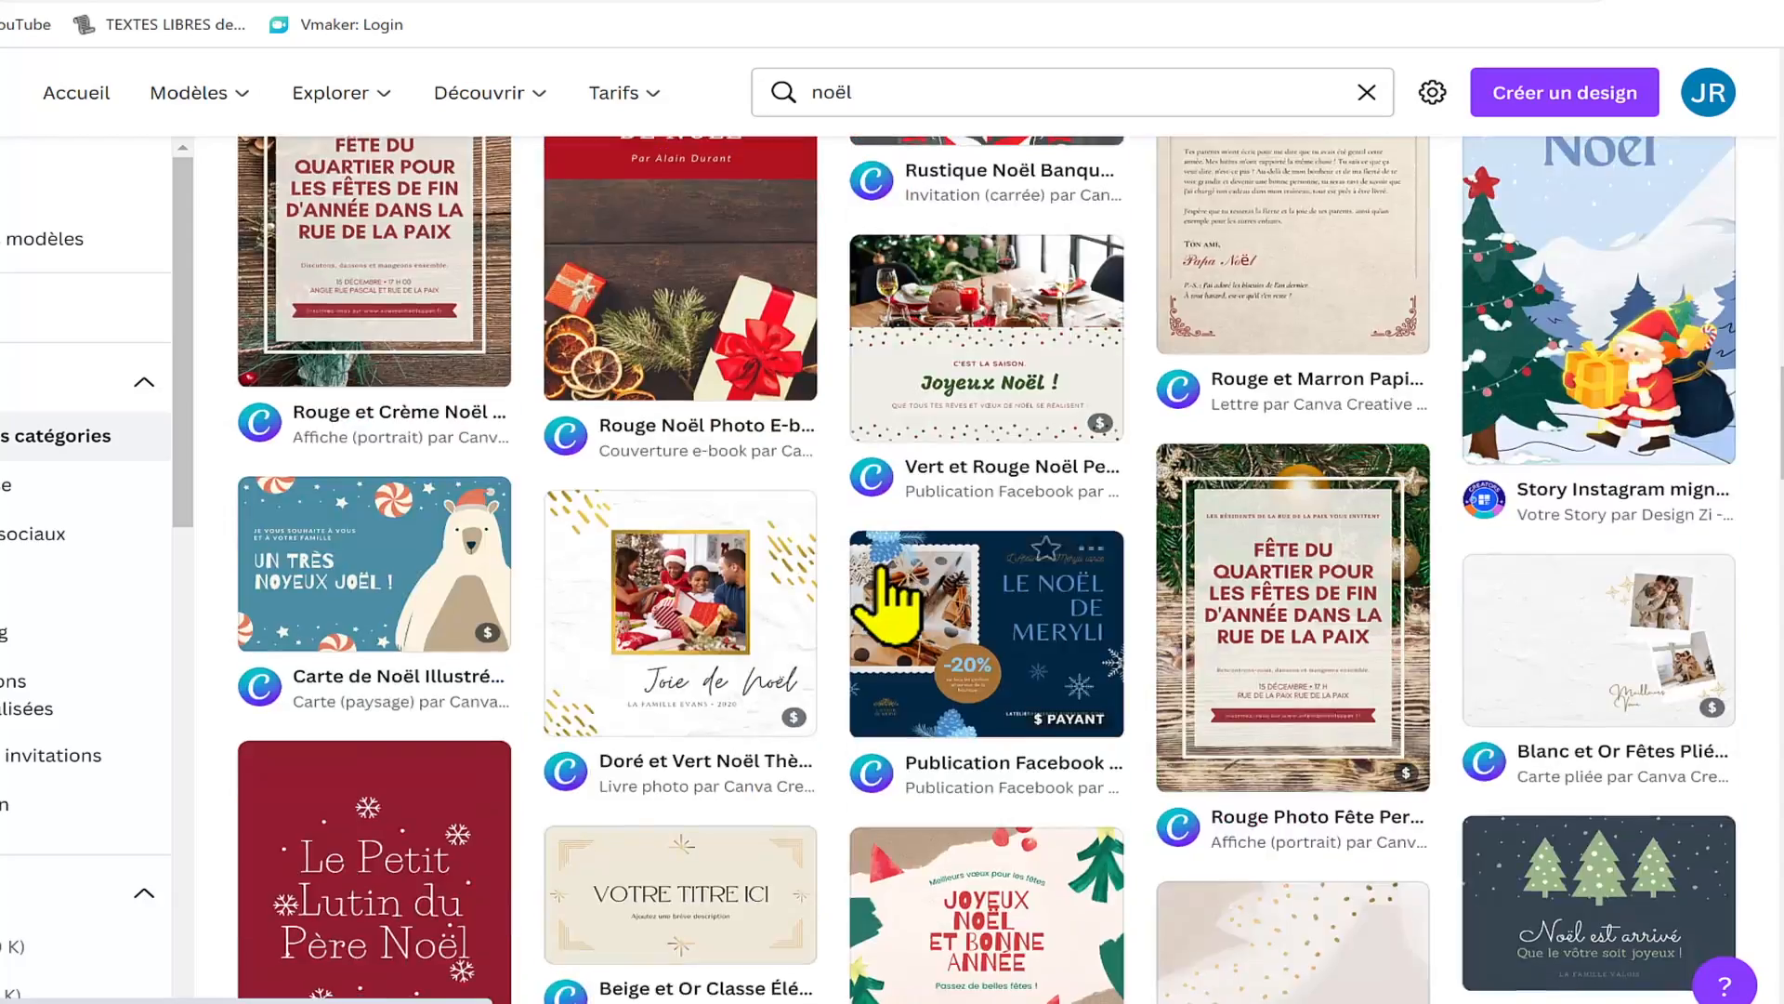
{"action": "scroll", "coordinate": [887, 594], "scroll_direction": "down", "scroll_amount": 8}
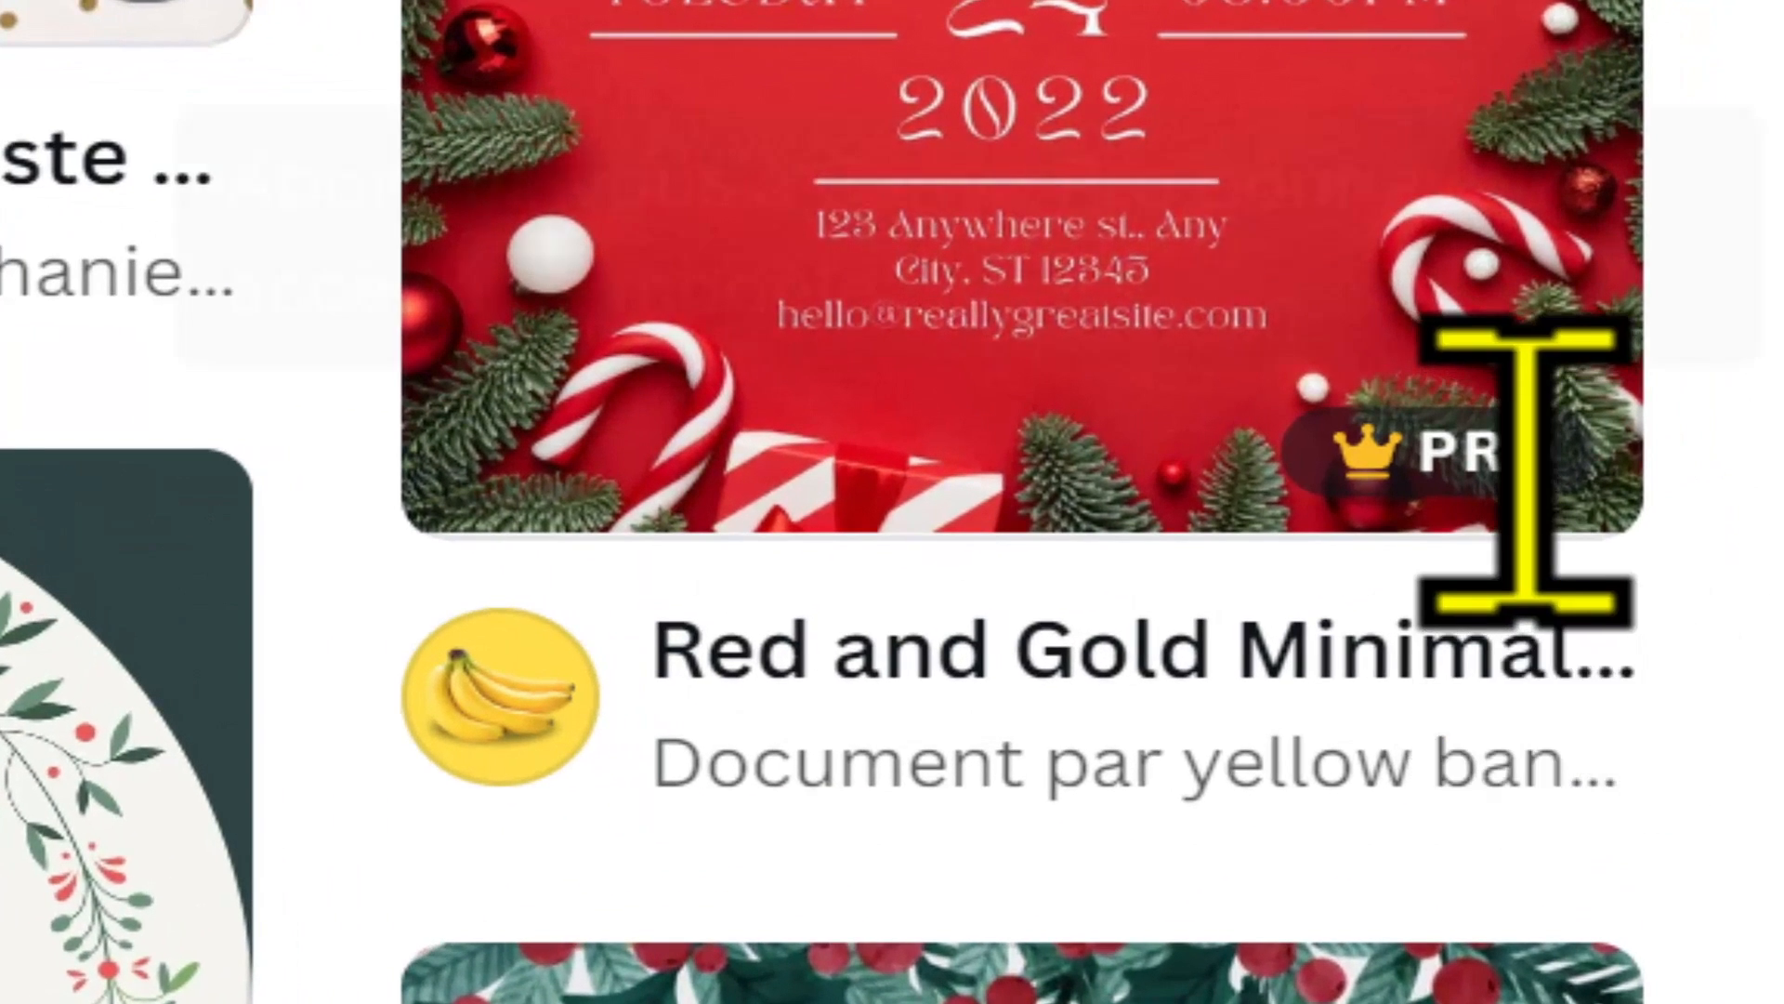
{"action": "mouse_move", "coordinate": [1533, 442]}
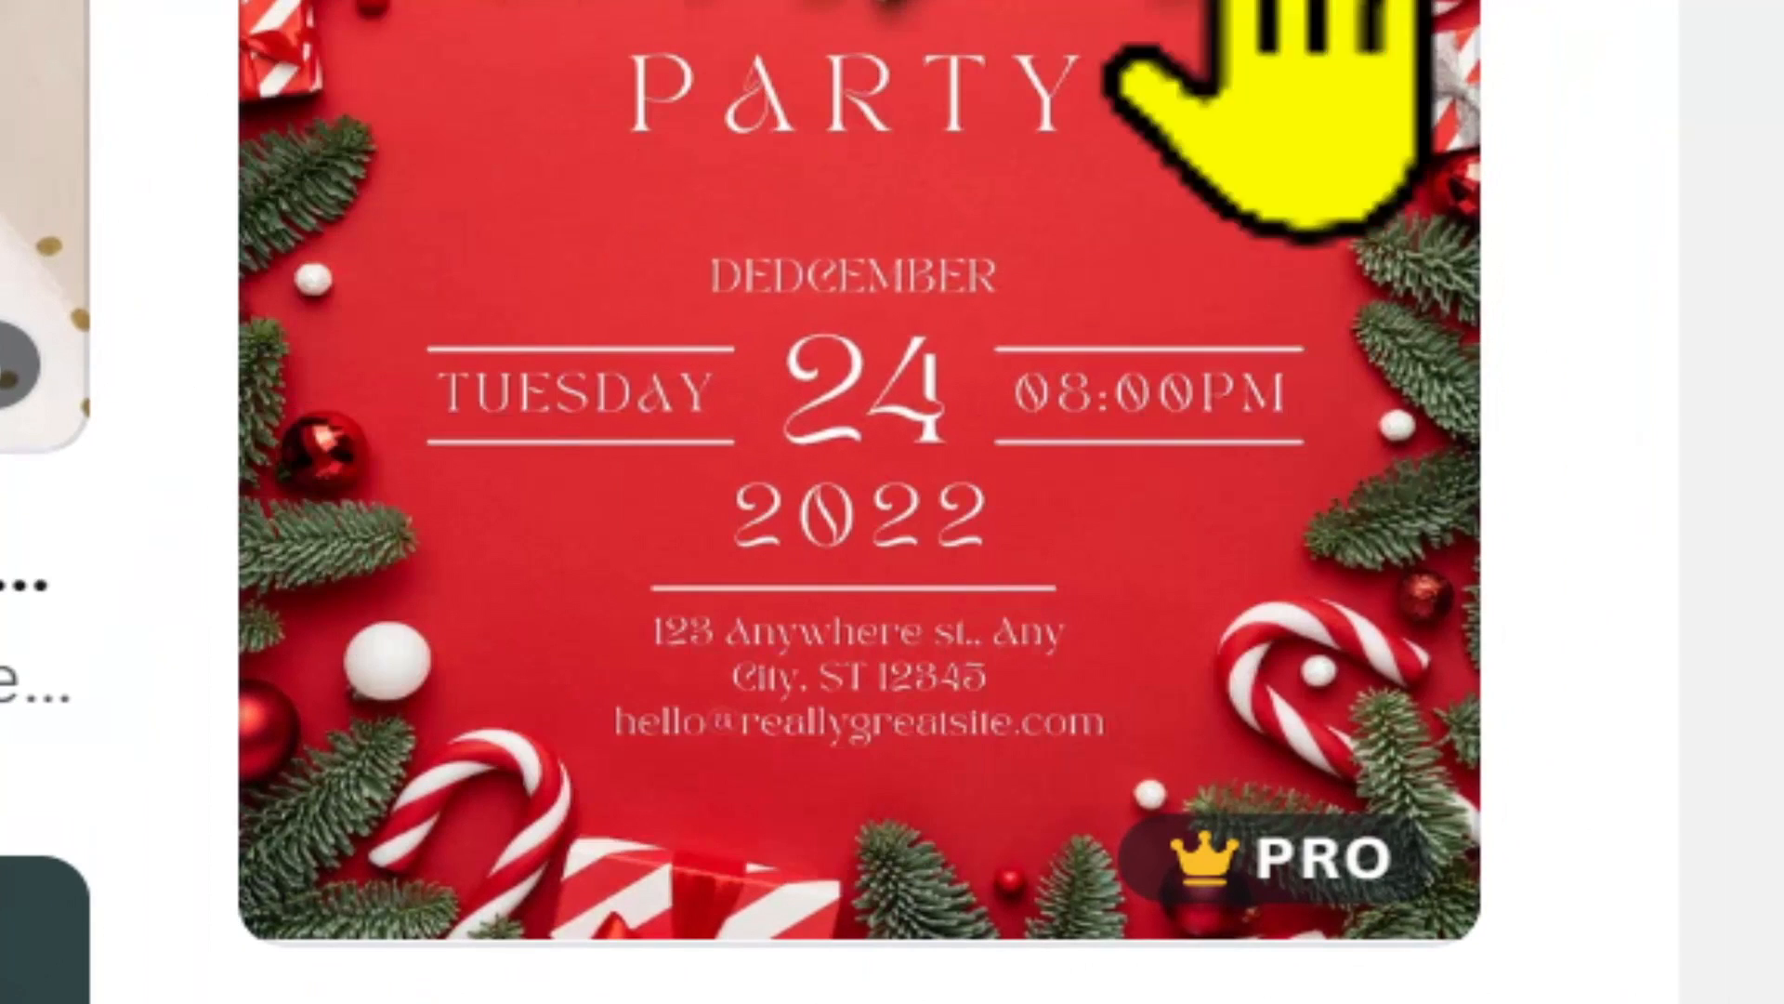
{"action": "mouse_move", "coordinate": [1324, 865]}
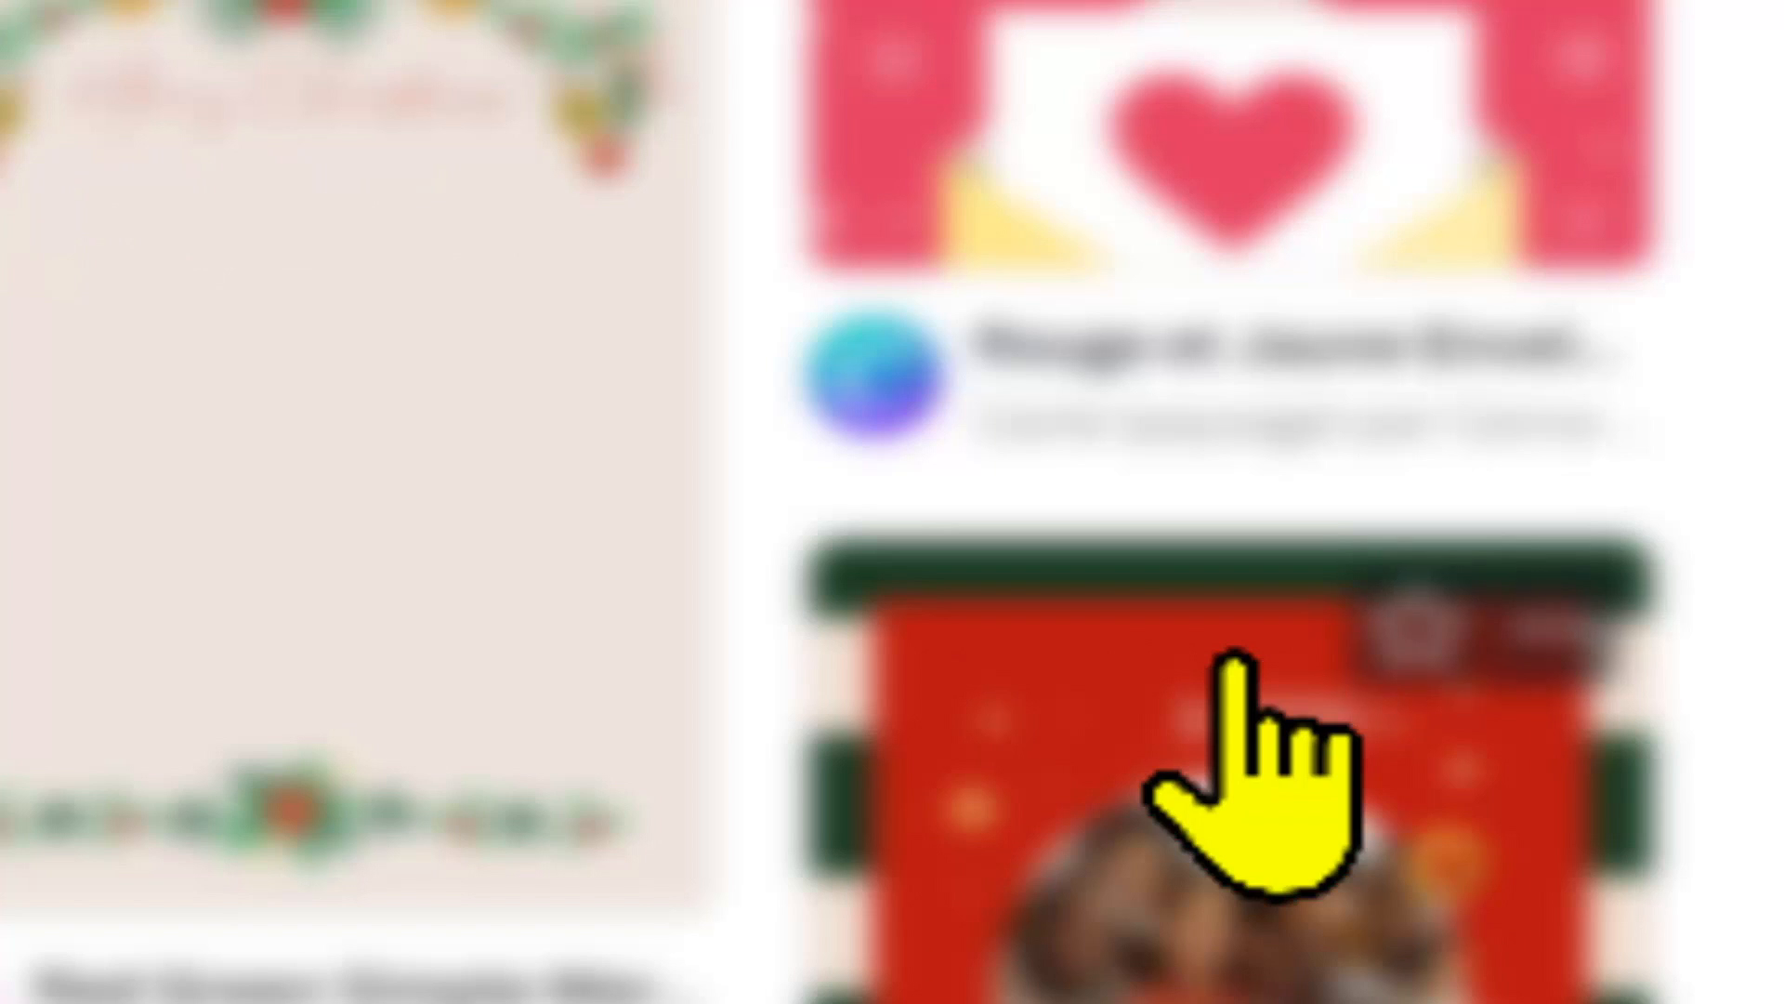
Step: Open the "Vert Foncé et Rouge Amical Géométrique Personnel Noël Affiche" template and start customizing it
{"action": "left_click", "coordinate": [1236, 660]}
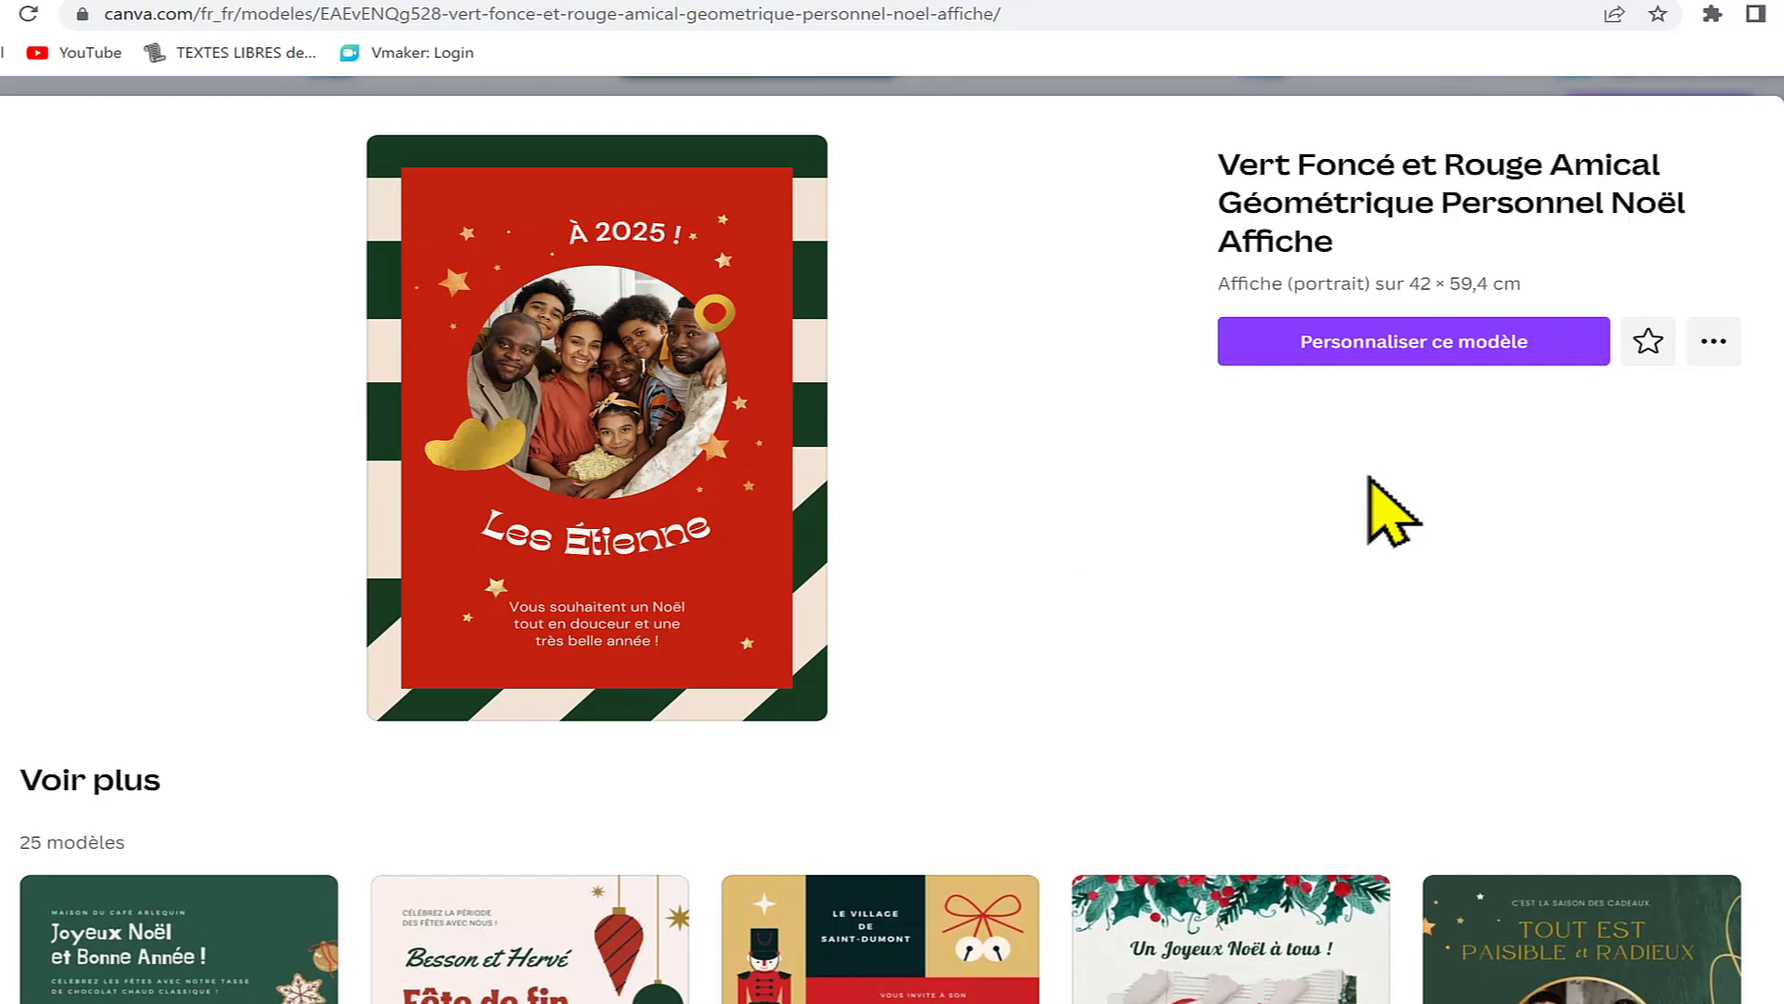
{"action": "left_click", "coordinate": [1525, 346]}
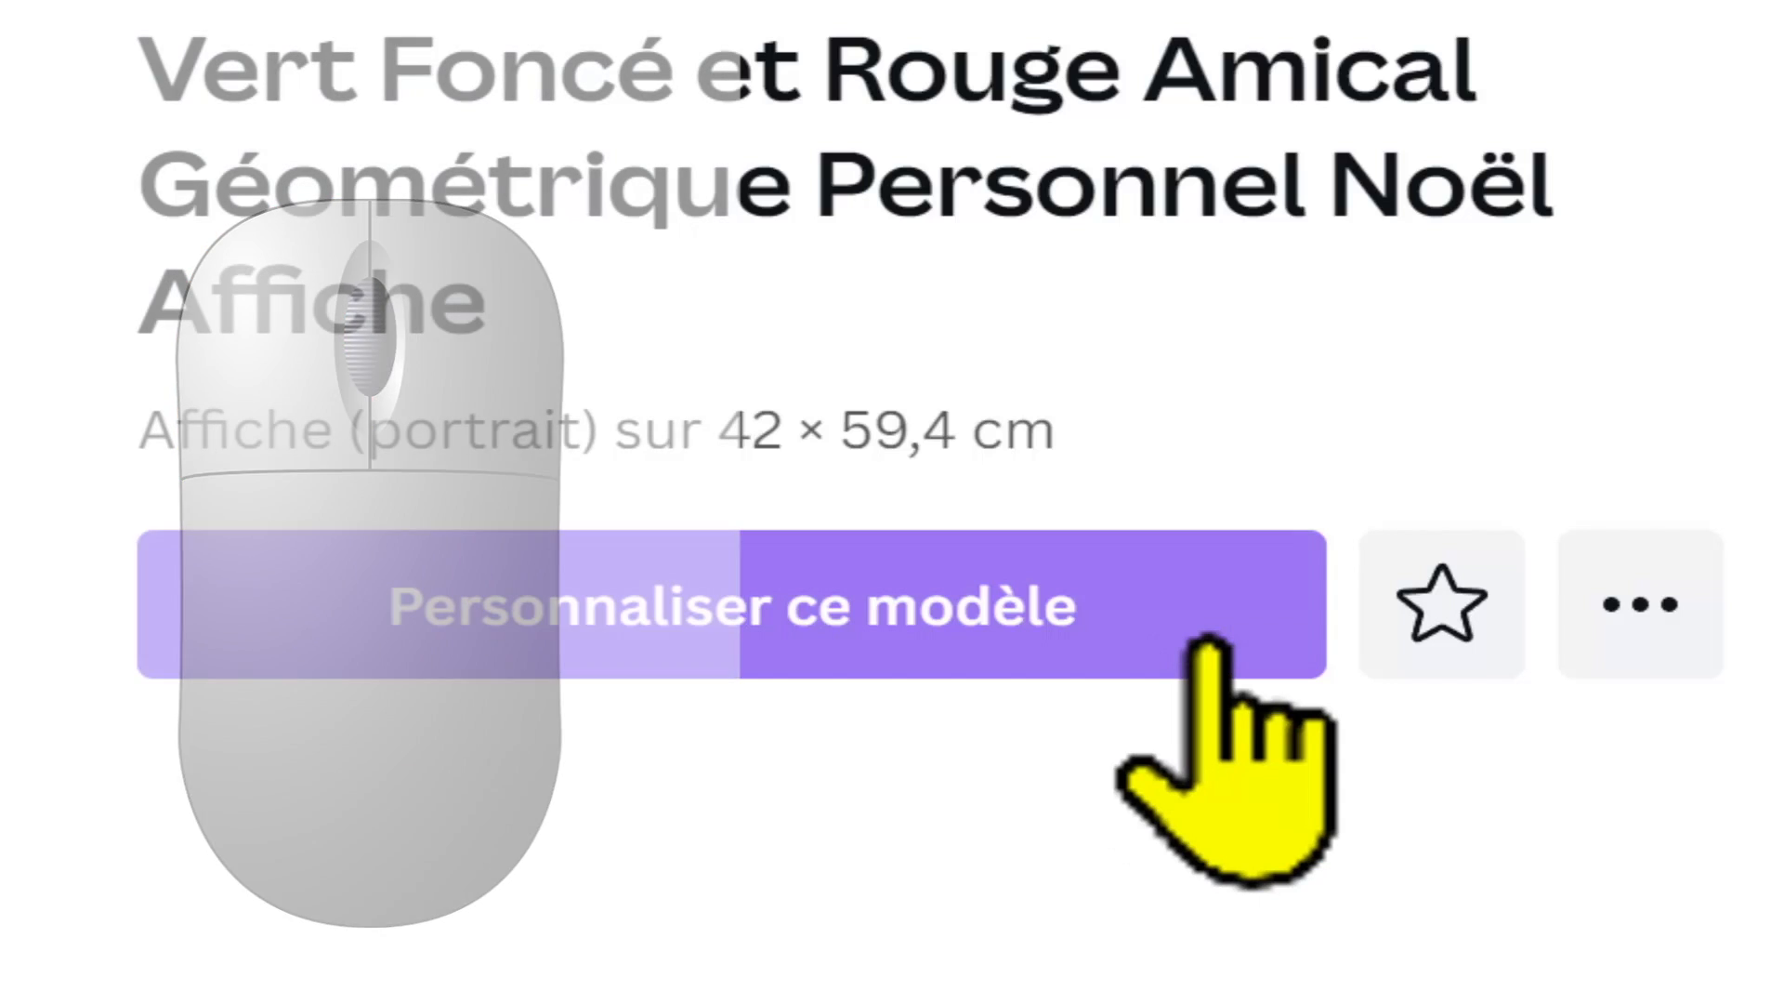
{"action": "left_click", "coordinate": [1208, 641]}
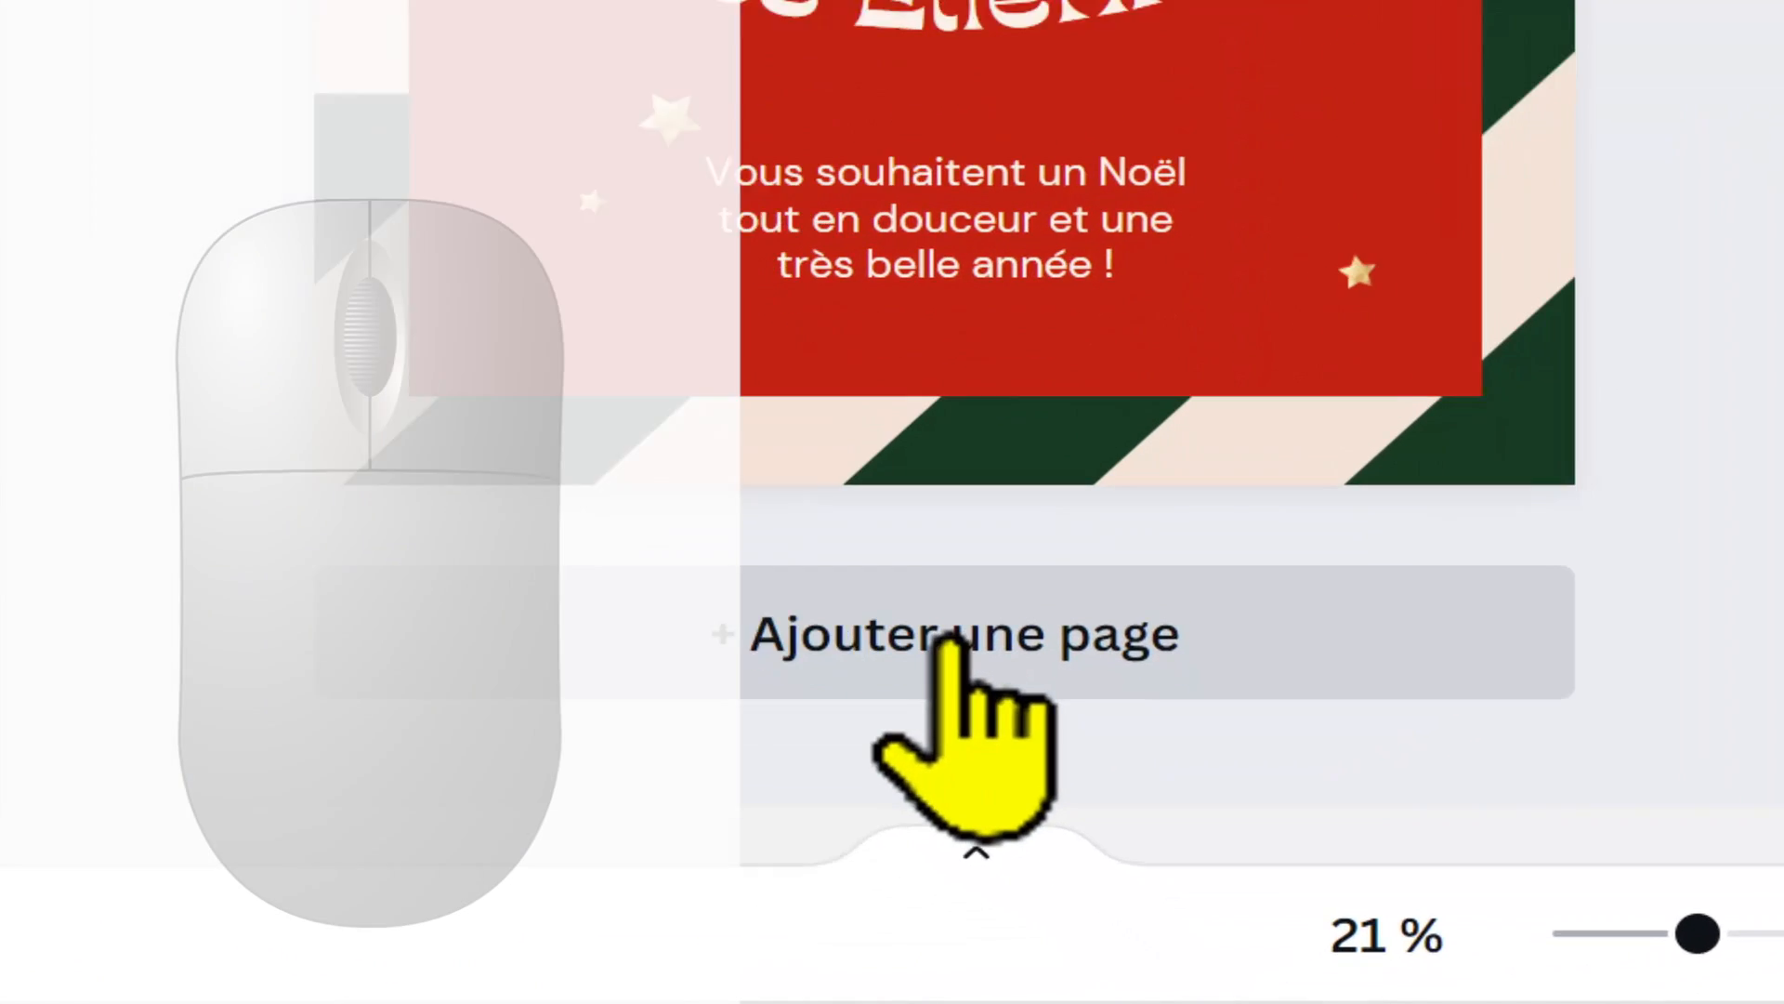
Step: Add a blank second page below the poster, compare it with the first page, and delete it
{"action": "left_click", "coordinate": [948, 641]}
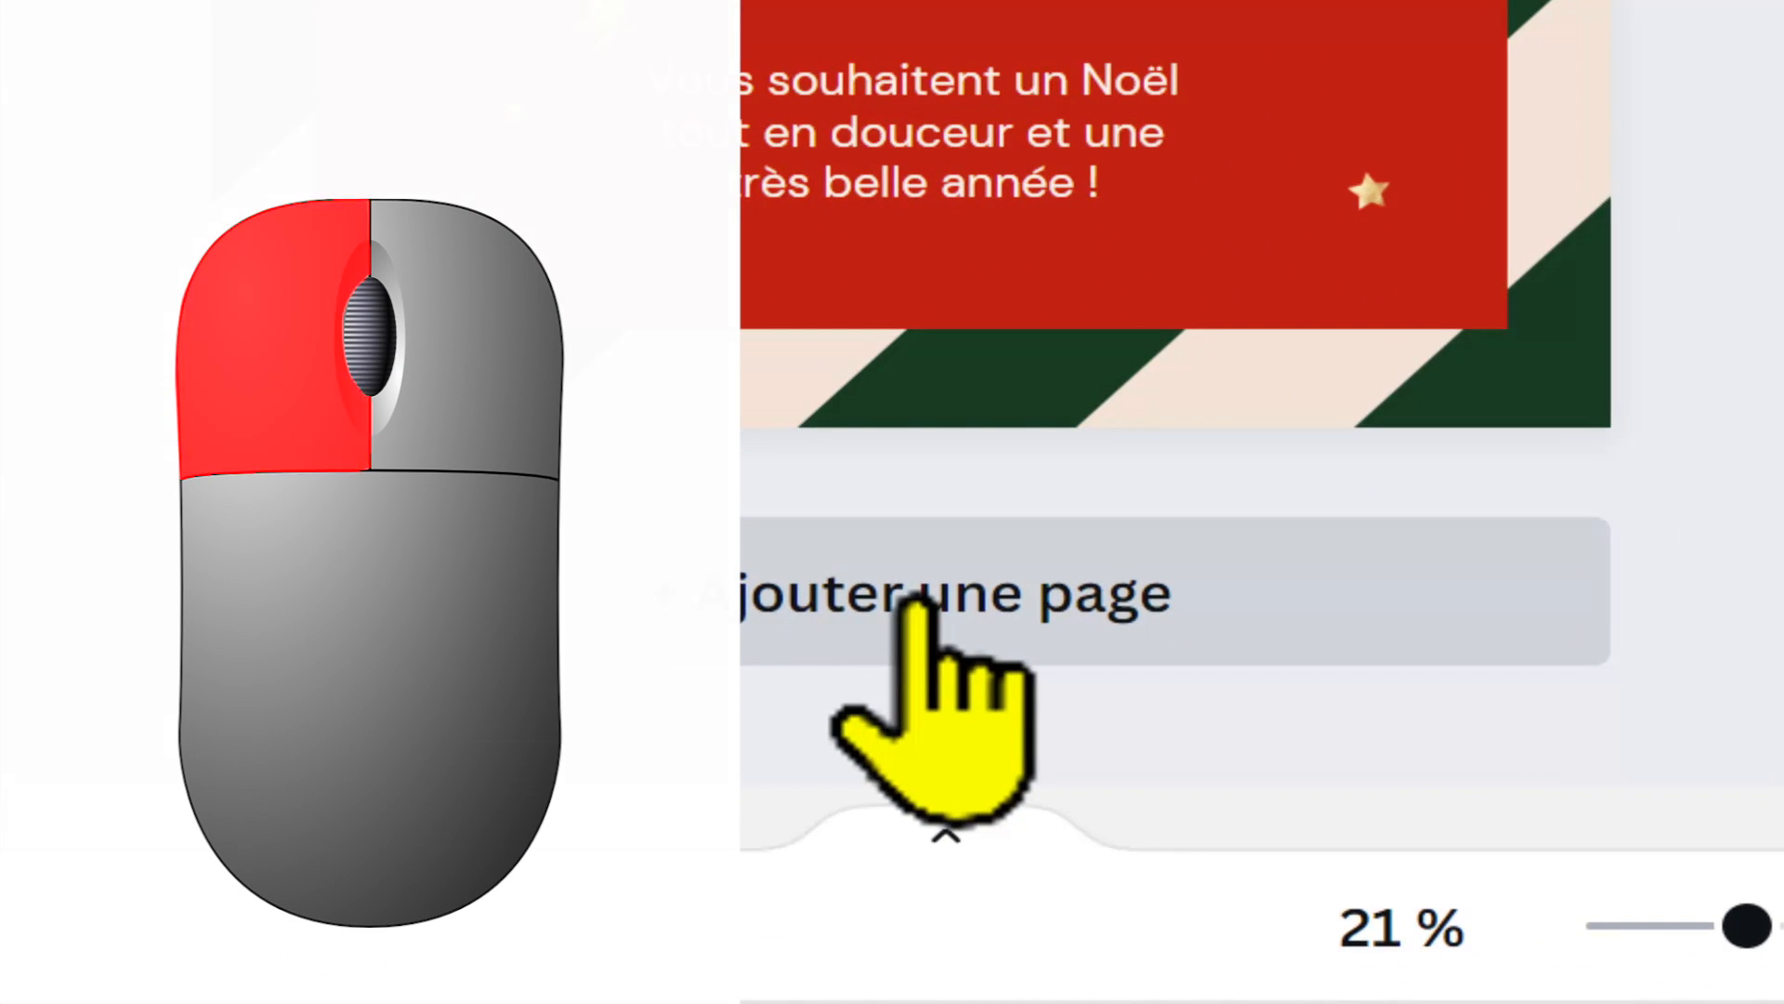
{"action": "left_click", "coordinate": [918, 599]}
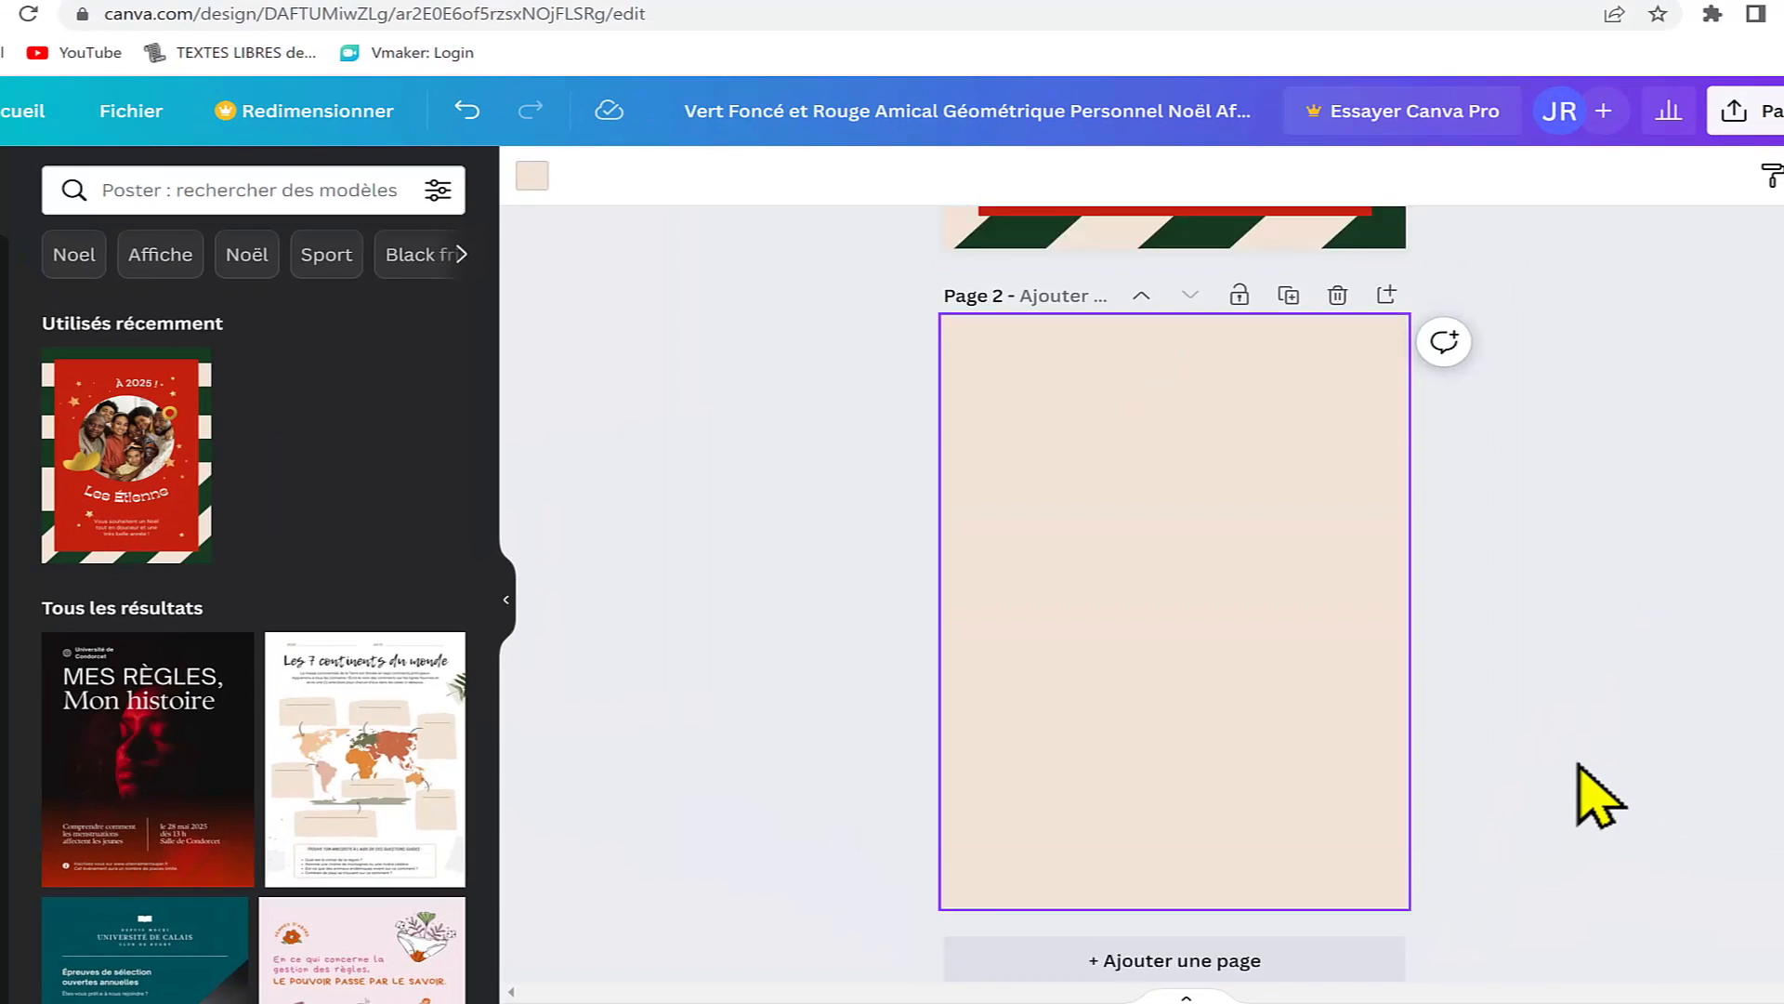
{"action": "scroll", "coordinate": [1578, 766], "scroll_direction": "up", "scroll_amount": 3}
{"action": "scroll", "coordinate": [1594, 797], "scroll_direction": "down", "scroll_amount": 4}
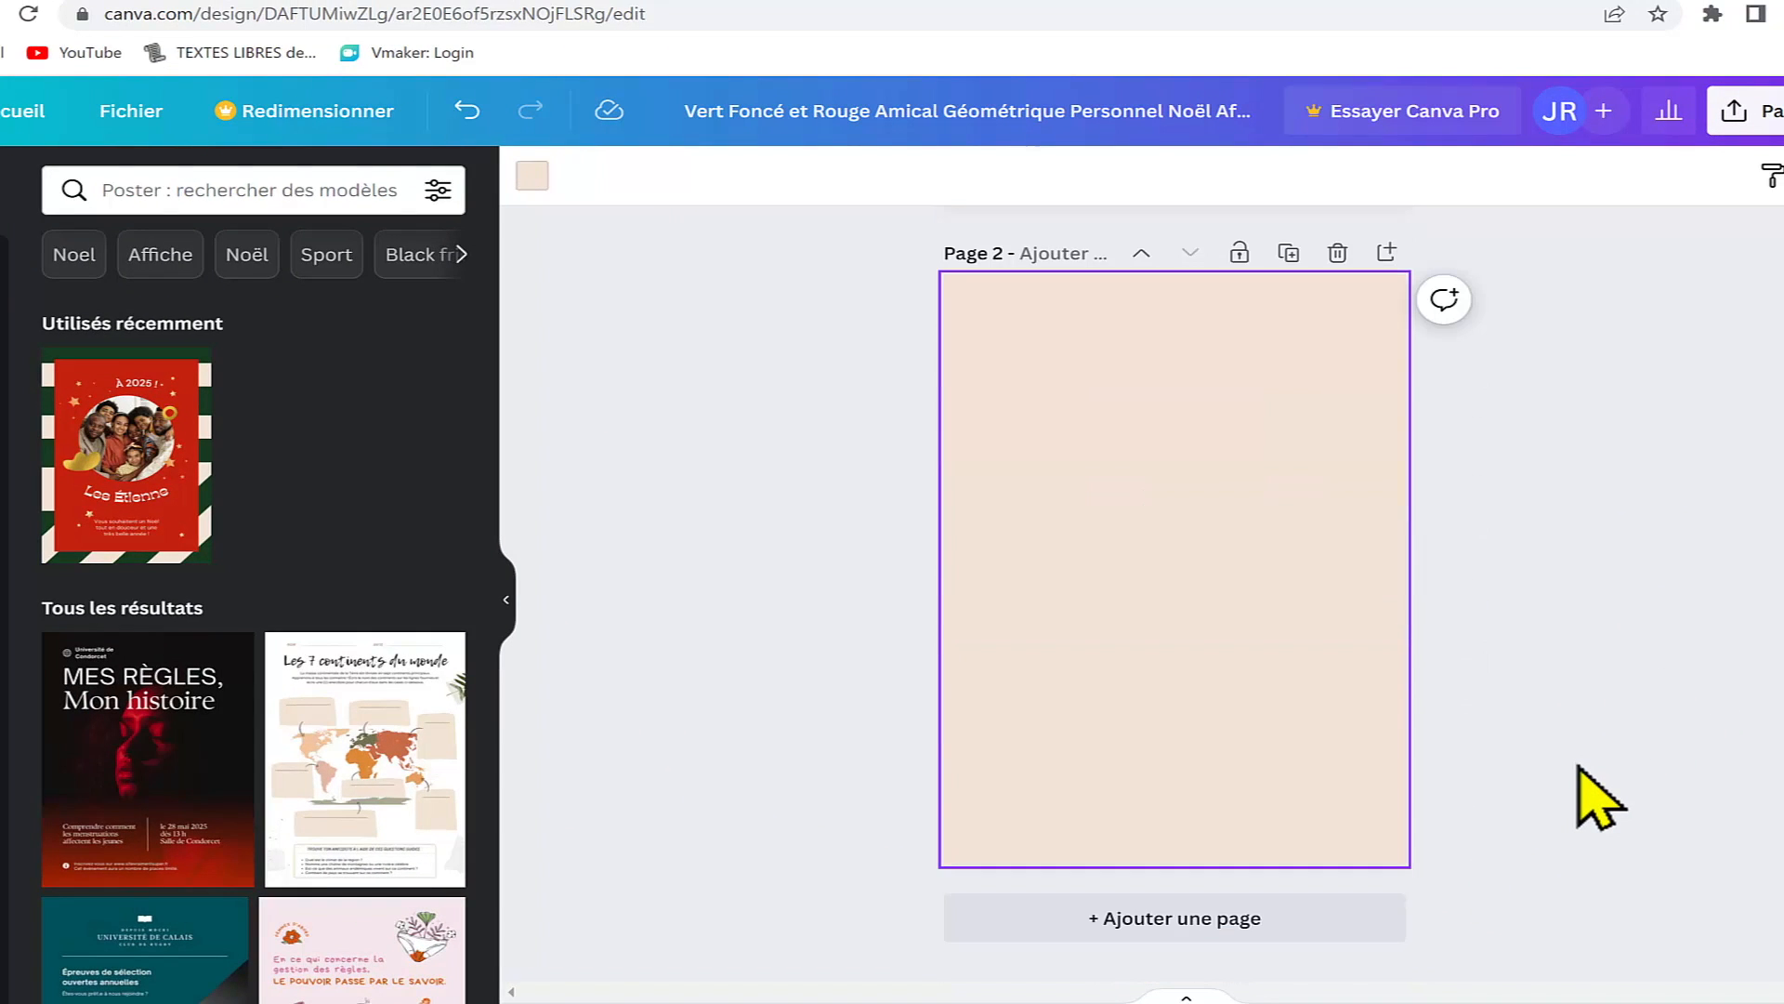
{"action": "scroll", "coordinate": [1595, 799], "scroll_direction": "up", "scroll_amount": 6}
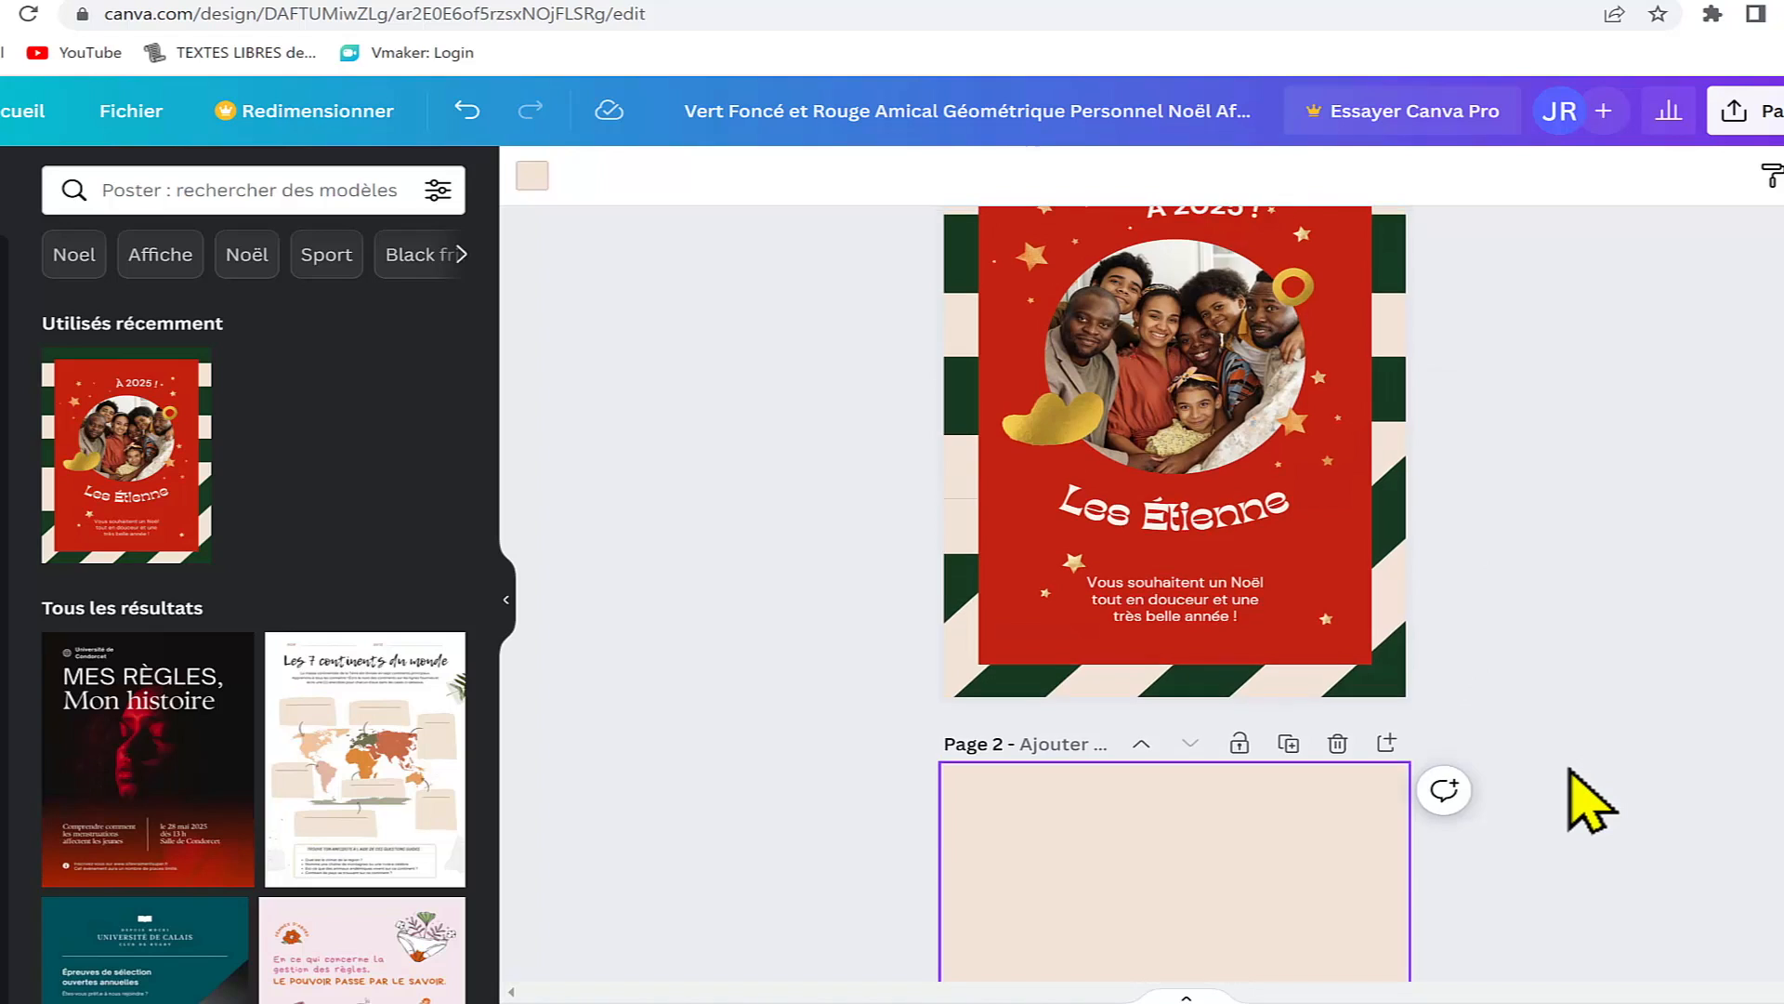
{"action": "scroll", "coordinate": [1591, 801], "scroll_direction": "down", "scroll_amount": 7}
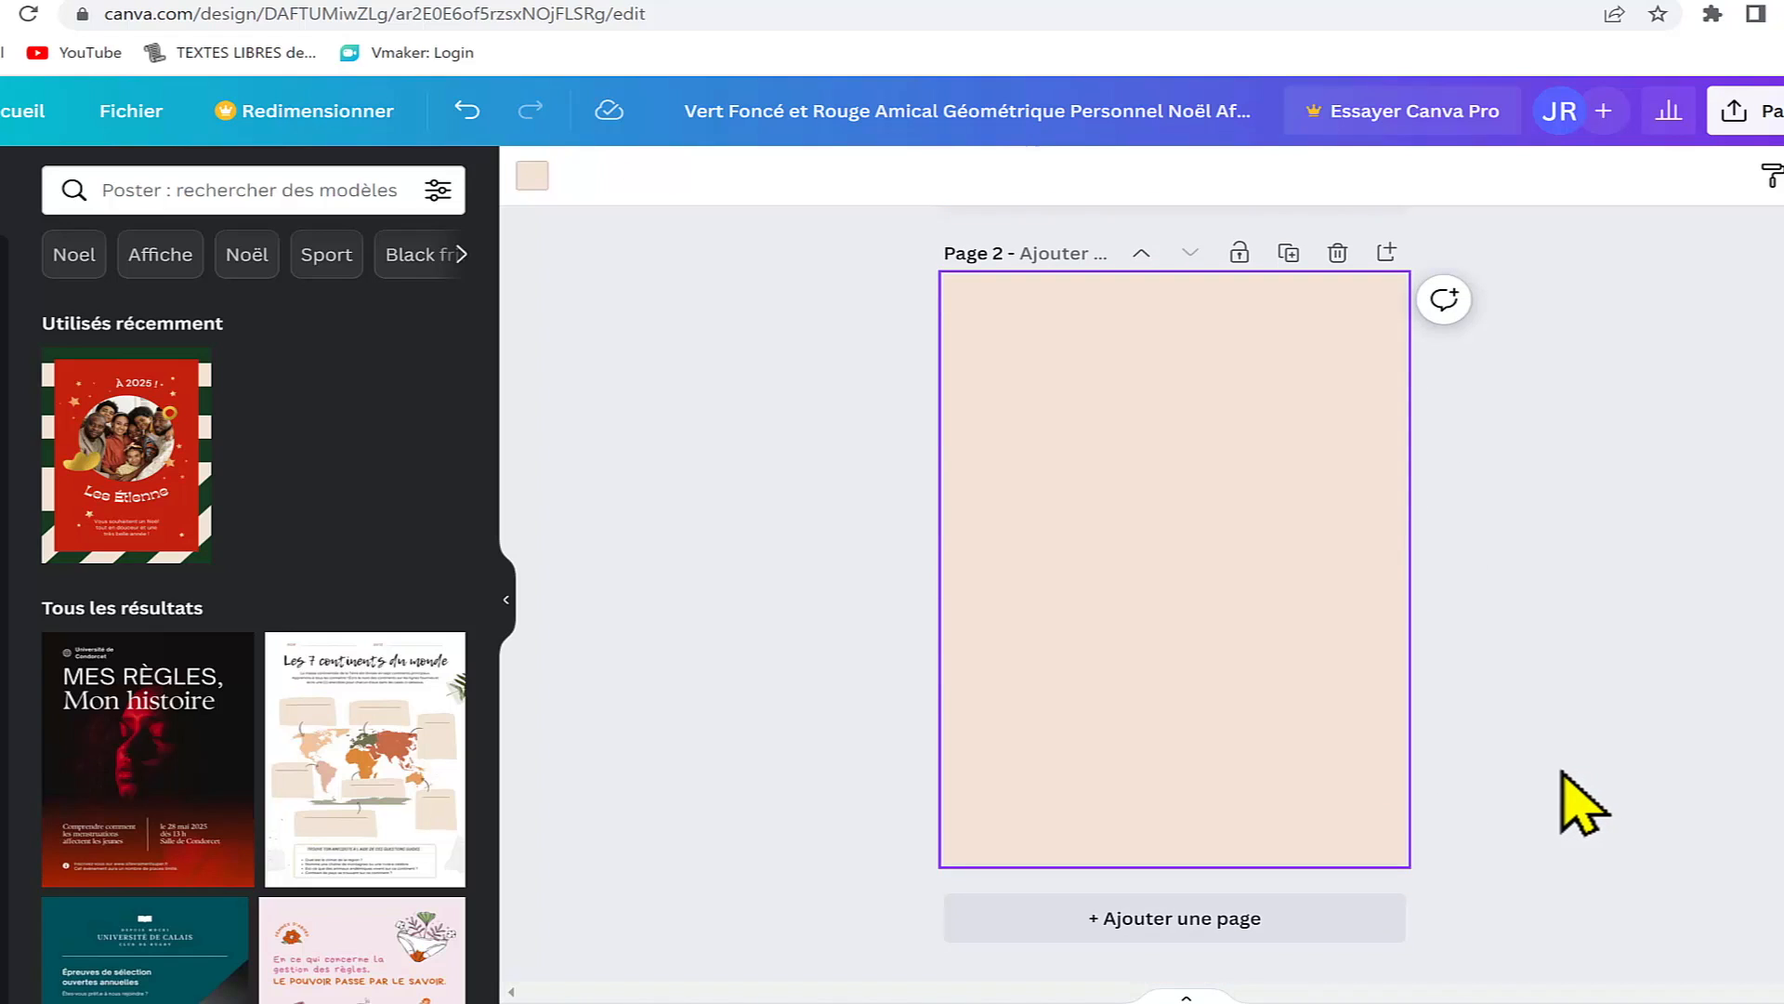
{"action": "scroll", "coordinate": [1564, 706], "scroll_direction": "up", "scroll_amount": 6}
{"action": "scroll", "coordinate": [1565, 685], "scroll_direction": "down", "scroll_amount": 1}
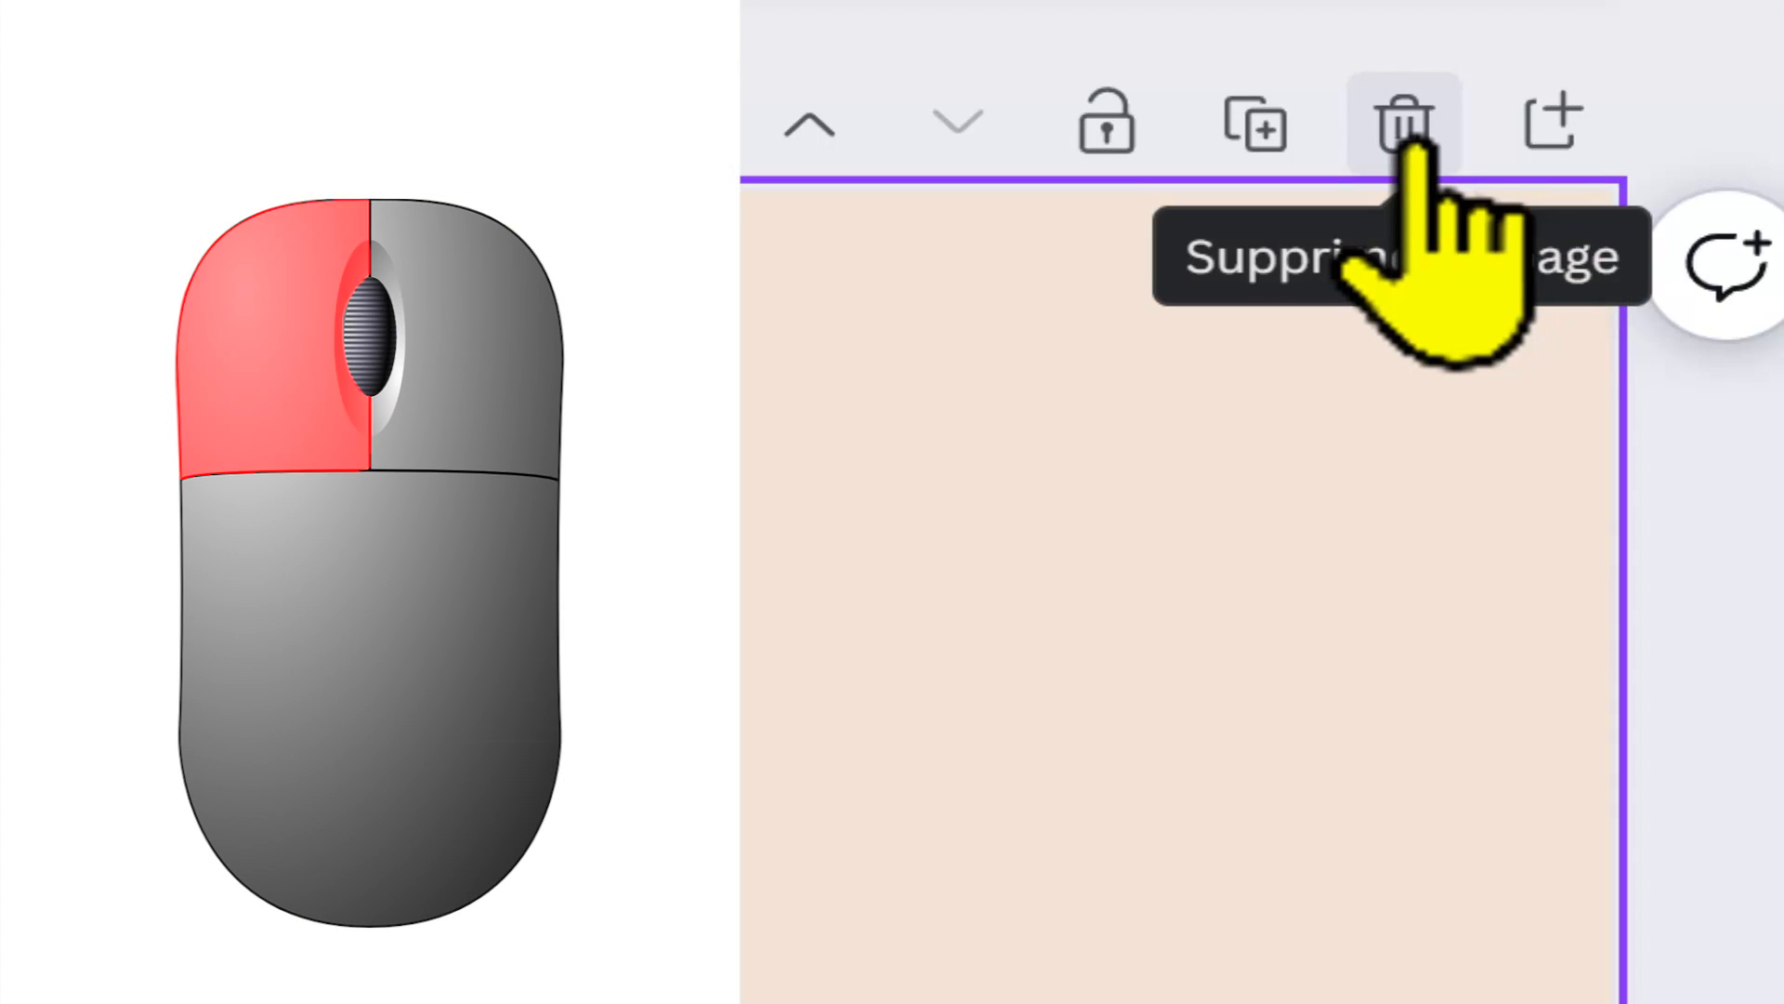
{"action": "left_click", "coordinate": [1408, 139]}
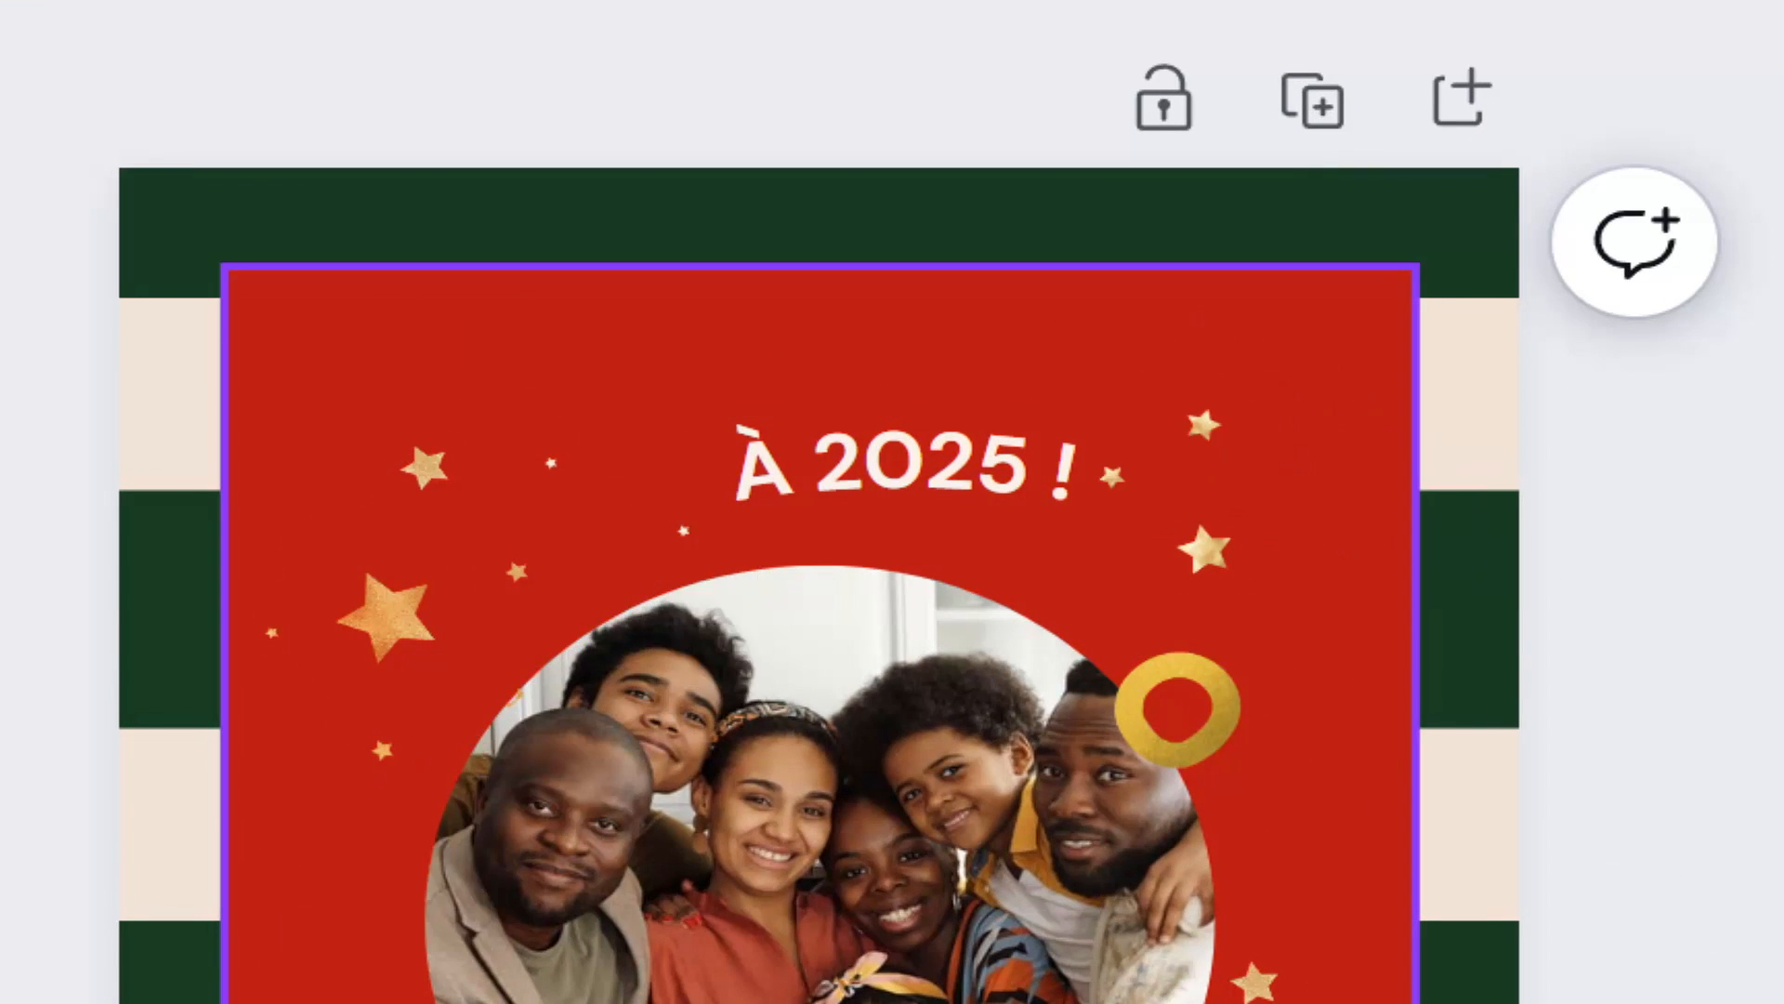
Step: Duplicate the poster page and delete the copy
{"action": "left_click", "coordinate": [1310, 139]}
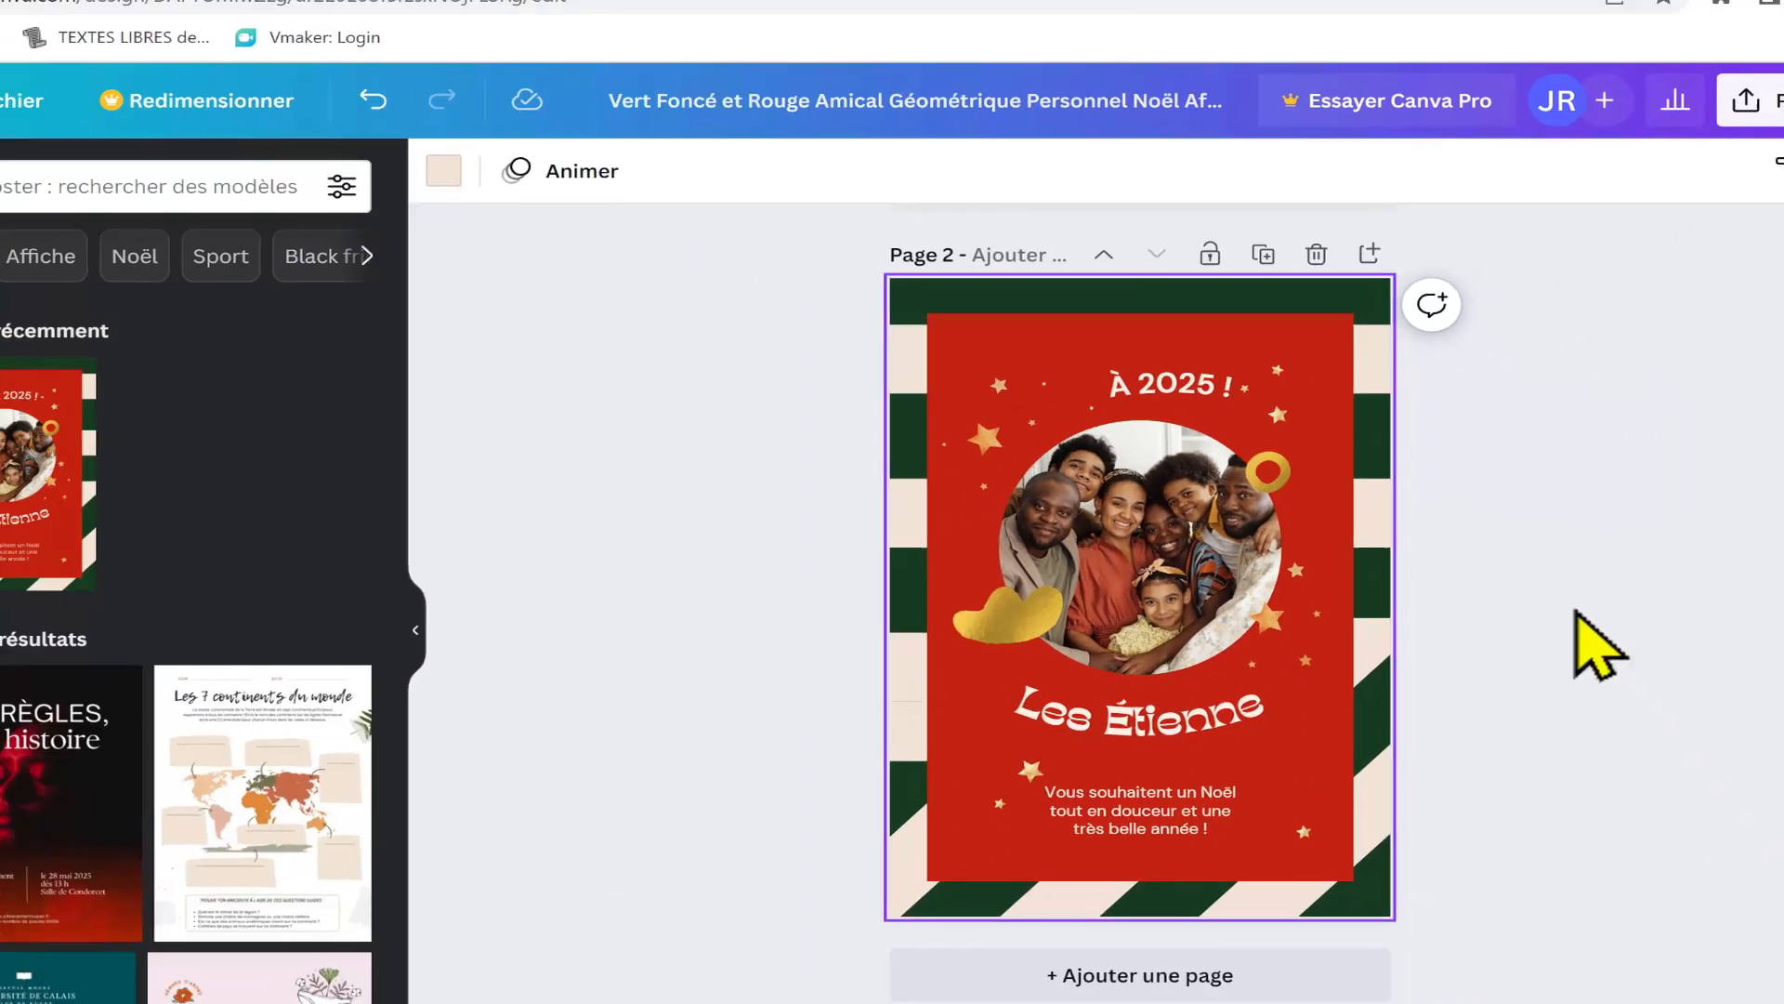
{"action": "scroll", "coordinate": [1515, 594], "scroll_direction": "up", "scroll_amount": 5}
{"action": "scroll", "coordinate": [1515, 598], "scroll_direction": "up", "scroll_amount": 2}
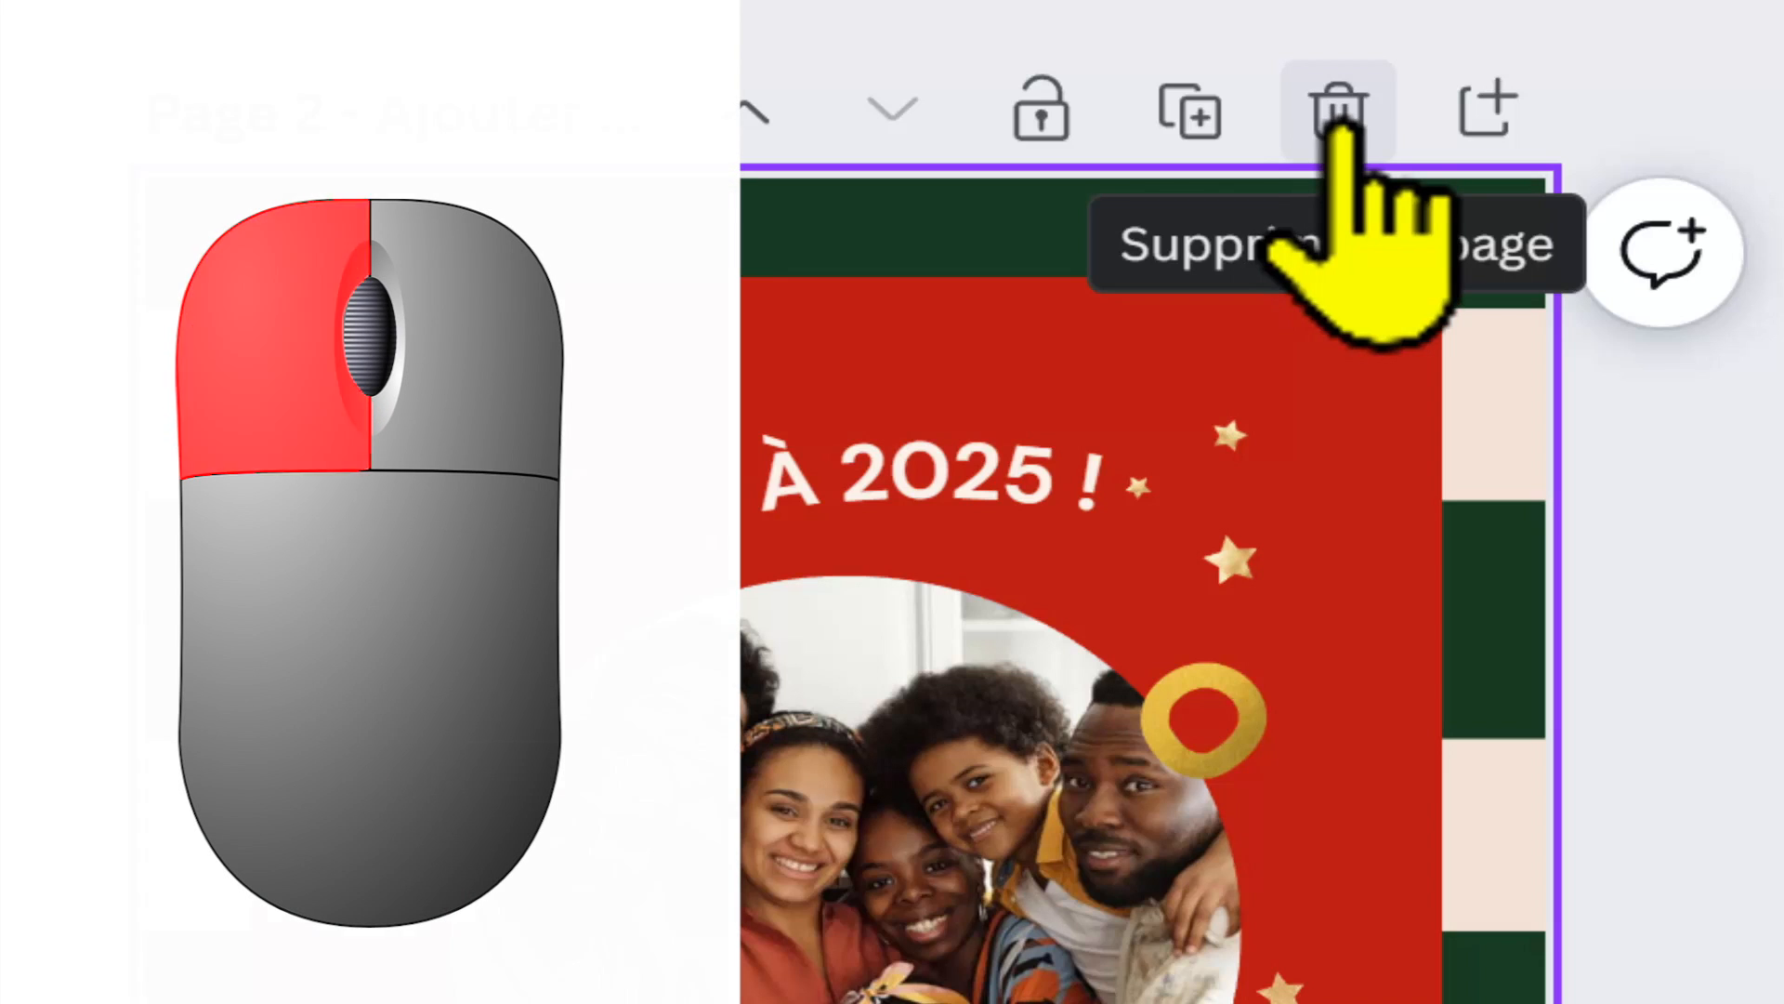
{"action": "left_click", "coordinate": [1339, 119]}
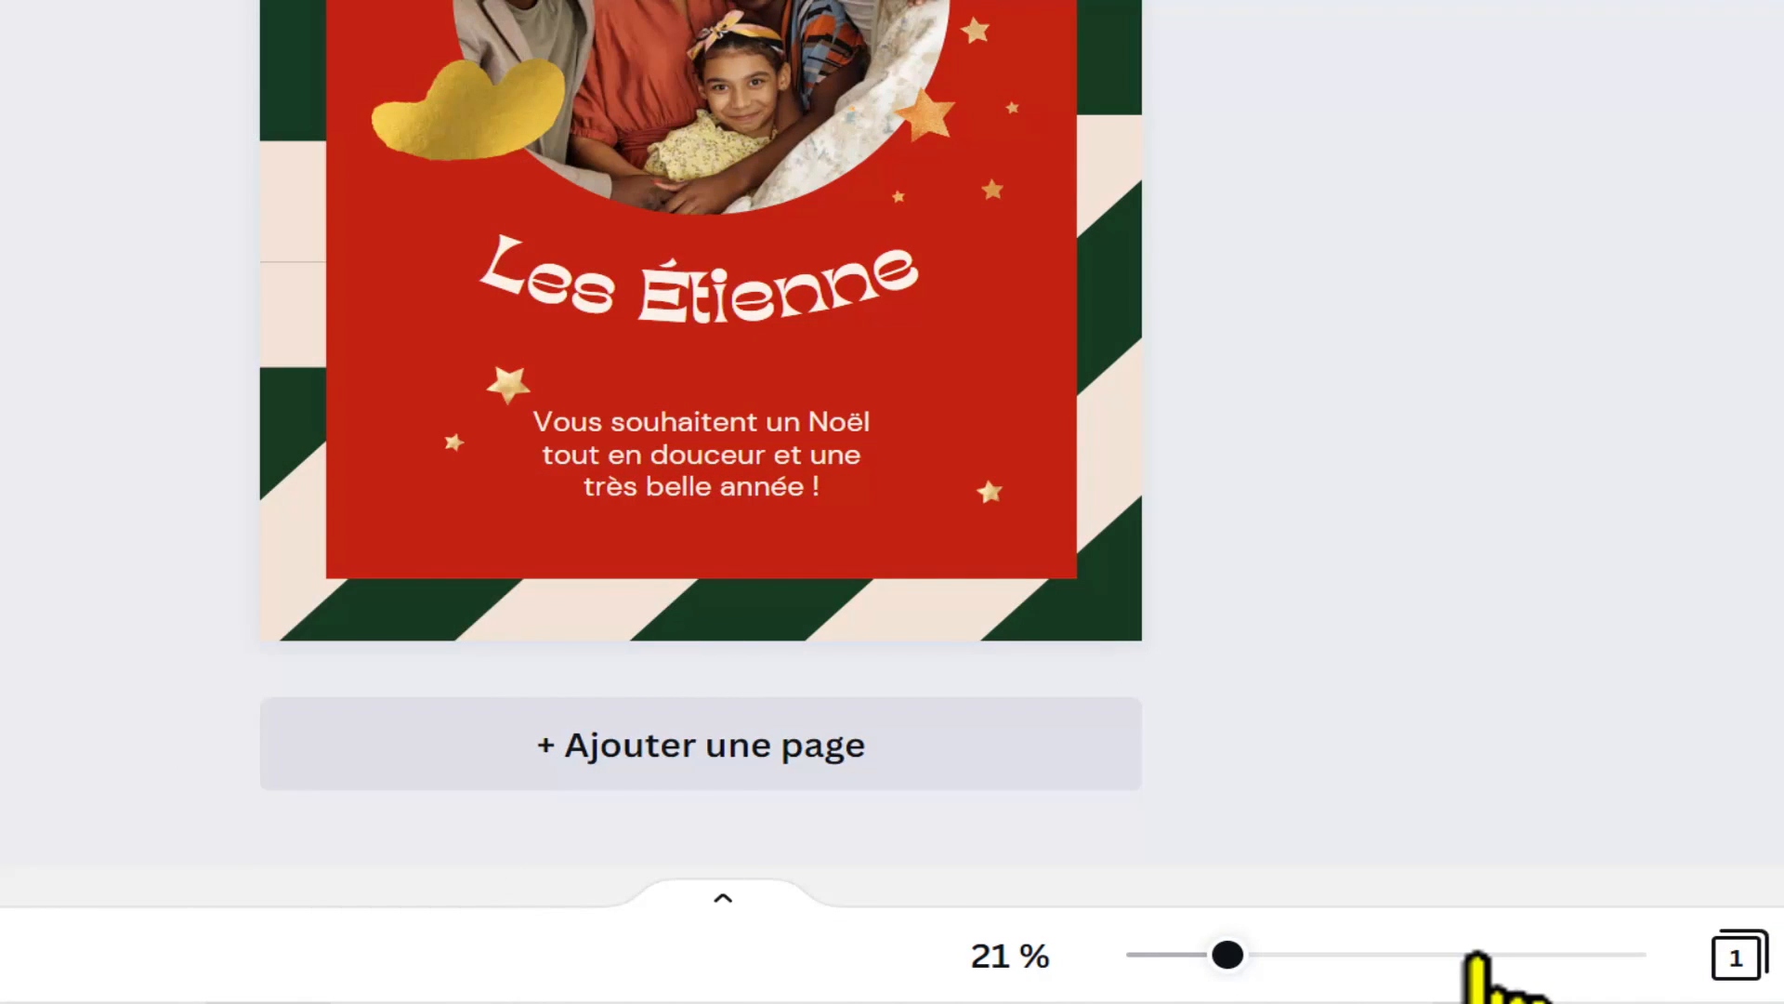
Step: Try the canvas zoom at 105 % and 12 %, and settle on 24 %
{"action": "left_click_drag", "start_coordinate": [1478, 954], "coordinate": [1438, 954]}
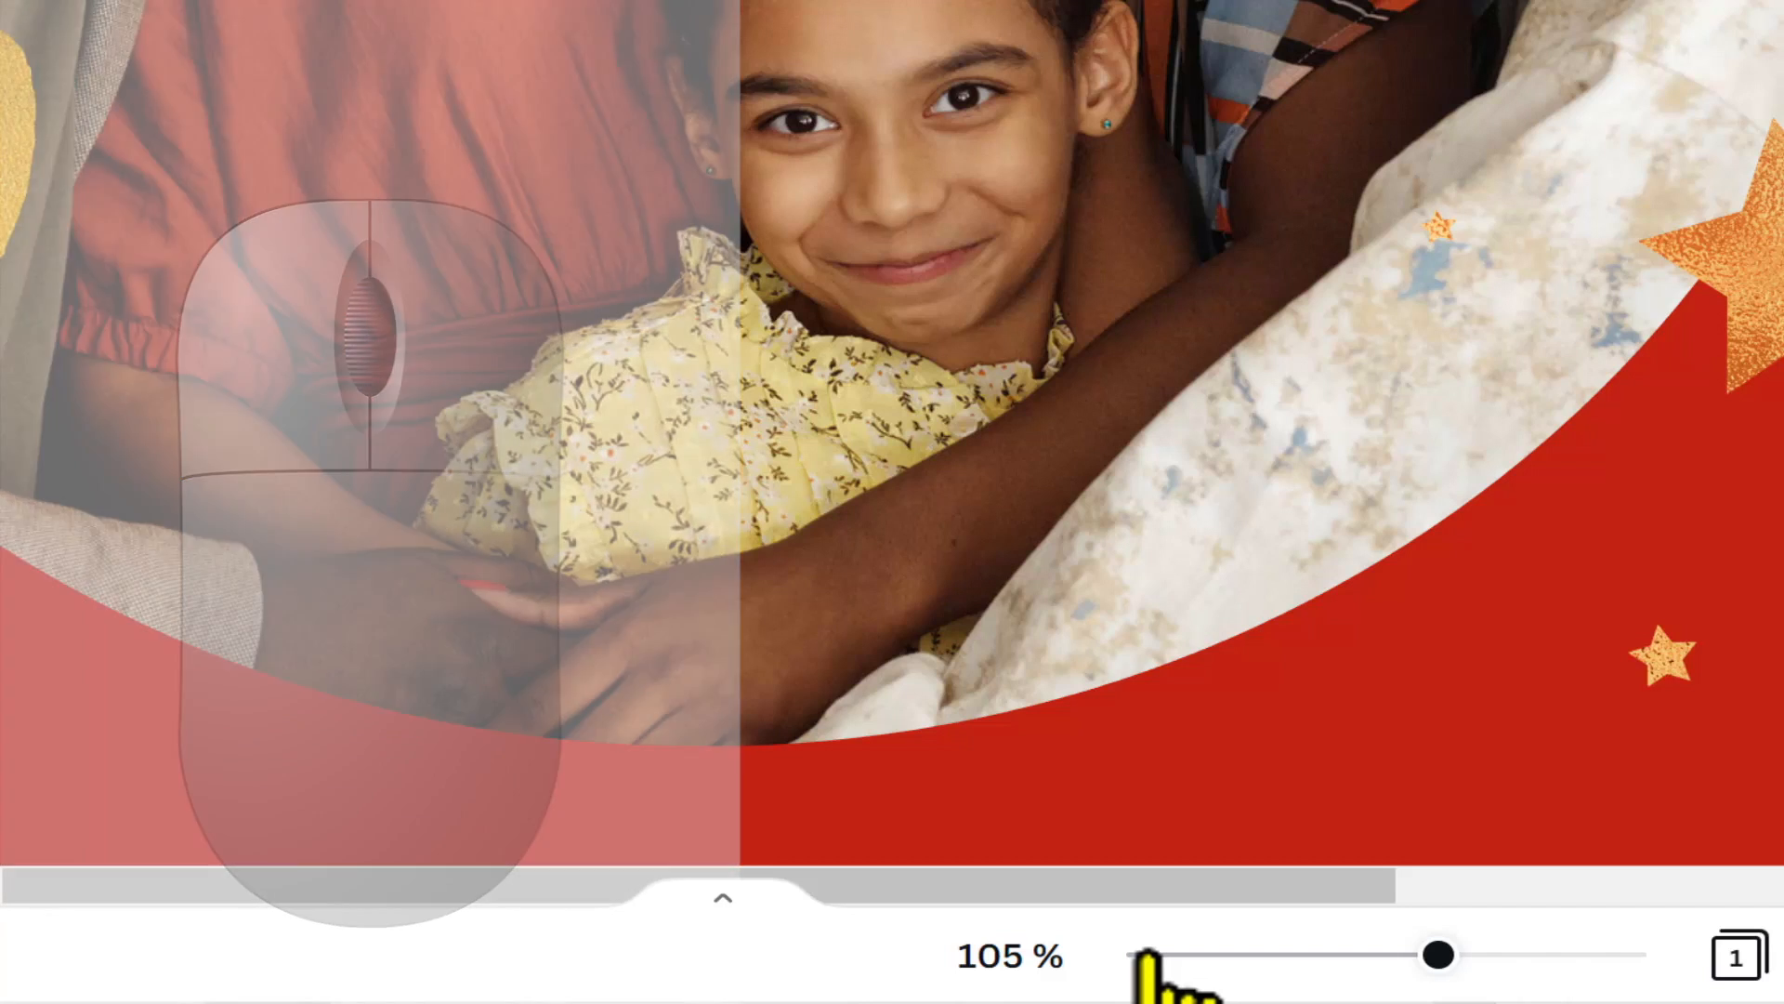
{"action": "left_click", "coordinate": [1149, 954]}
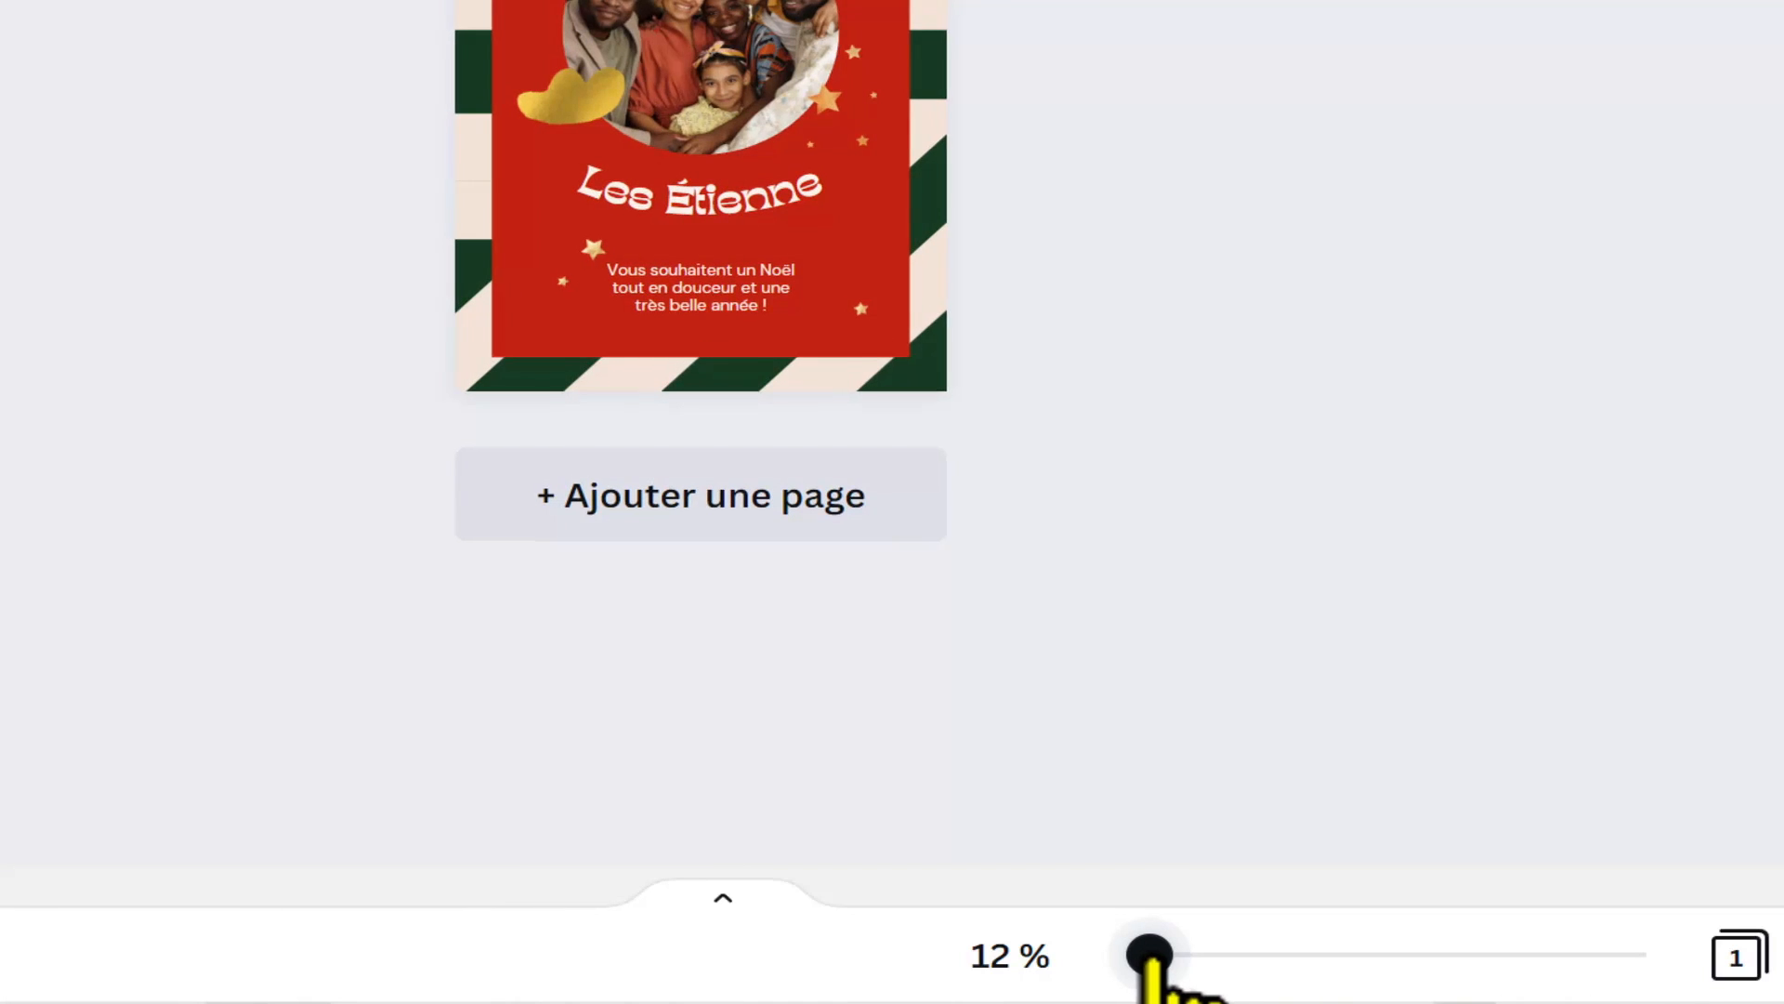
{"action": "left_click_drag", "start_coordinate": [1148, 956], "coordinate": [1441, 955]}
{"action": "mouse_move", "coordinate": [1211, 962]}
{"action": "left_mouse_down"}
{"action": "mouse_move", "coordinate": [1269, 965]}
{"action": "mouse_move", "coordinate": [1246, 965]}
{"action": "left_mouse_up"}
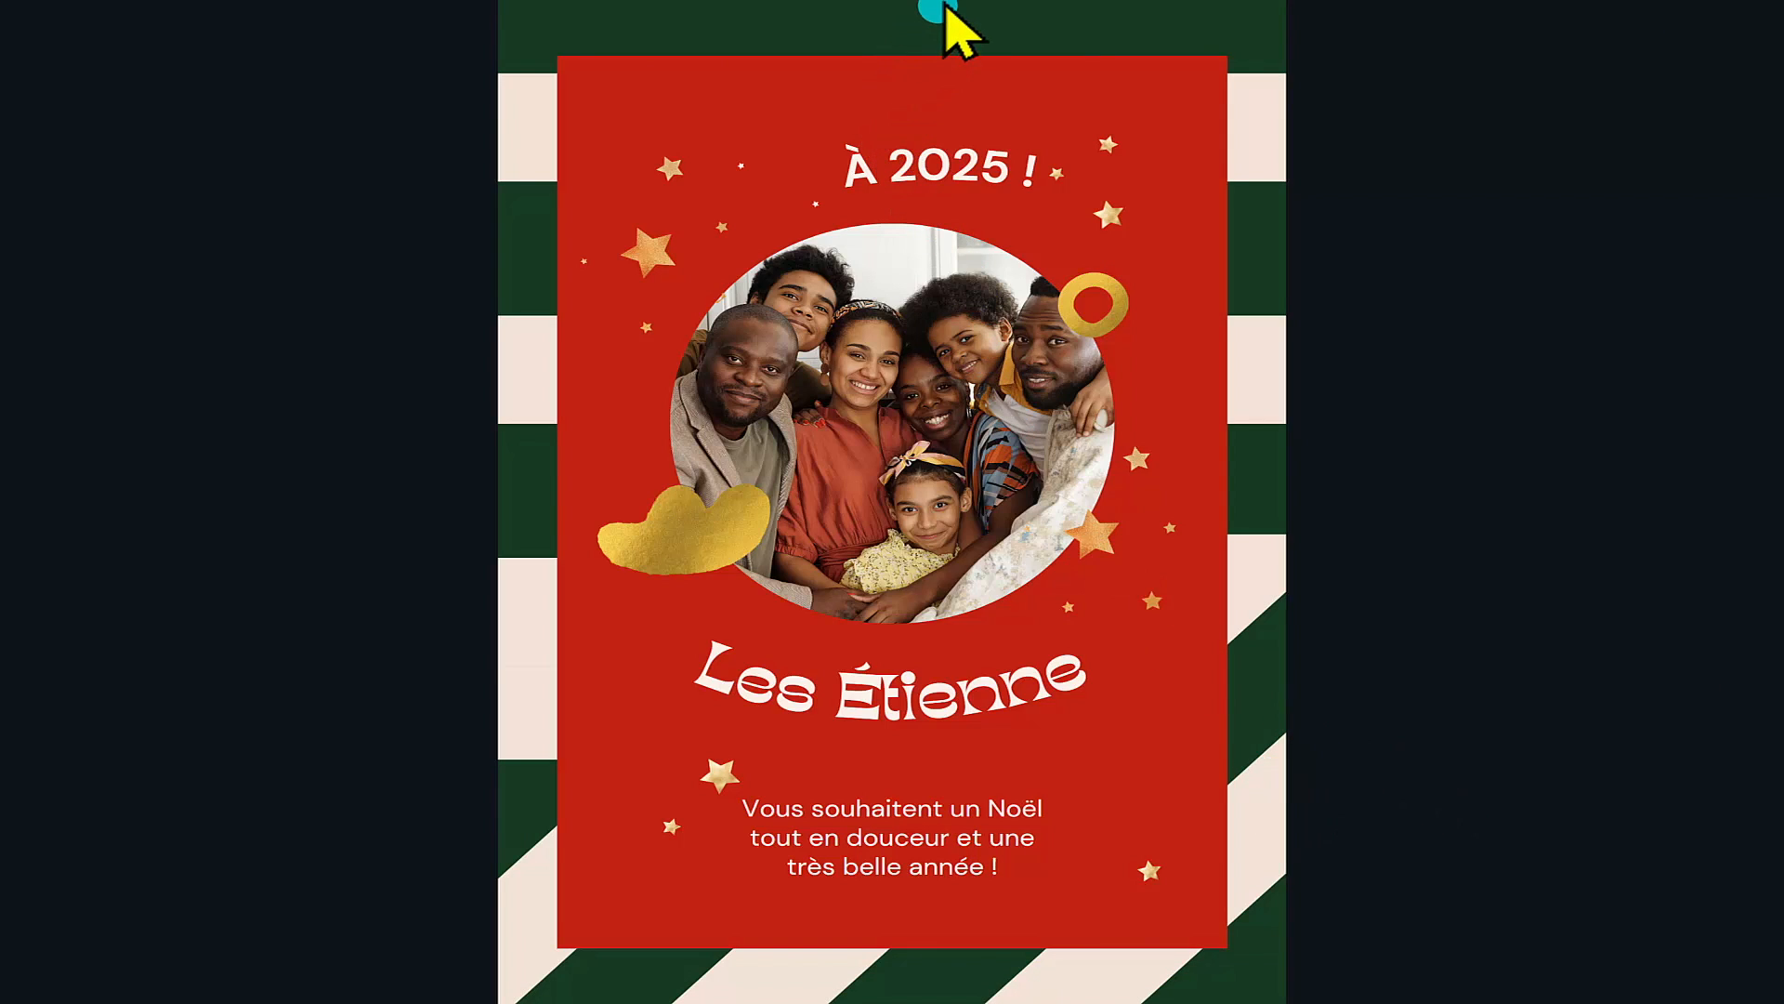
Step: View the poster in full screen and return to the editor, and consult the list of help topics
{"action": "mouse_move", "coordinate": [1177, 997]}
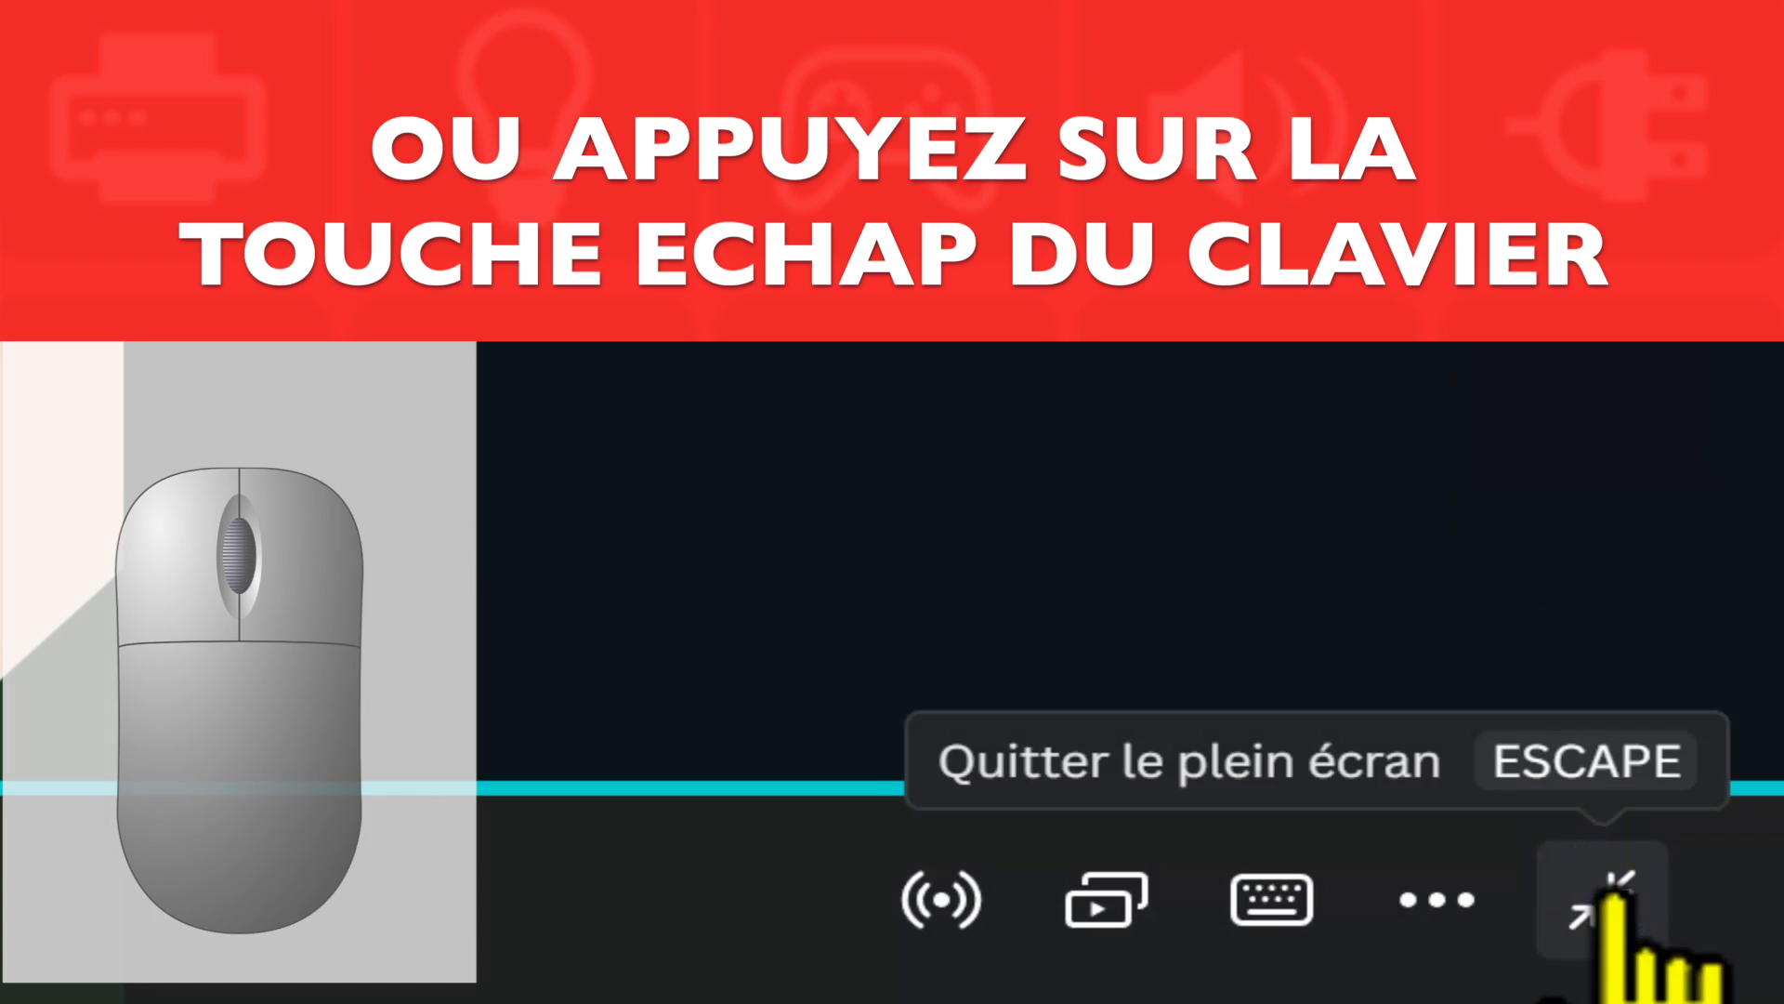
{"action": "left_click", "coordinate": [1611, 889]}
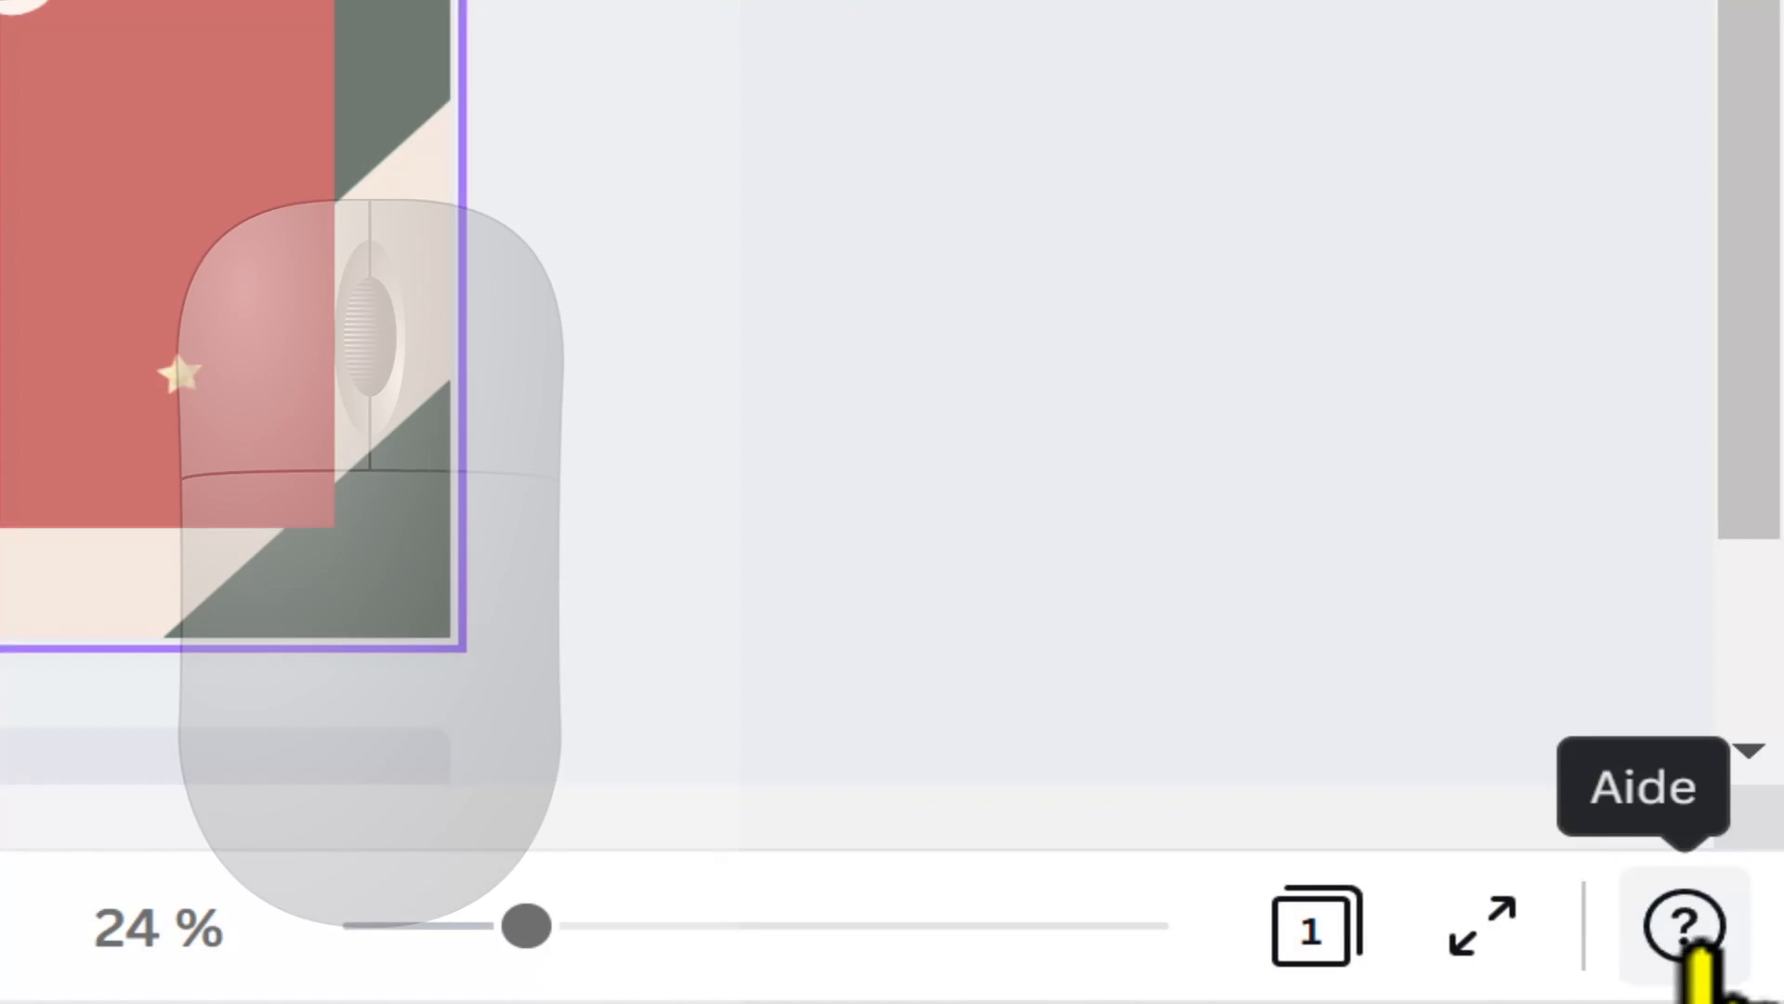
{"action": "left_click", "coordinate": [1689, 929]}
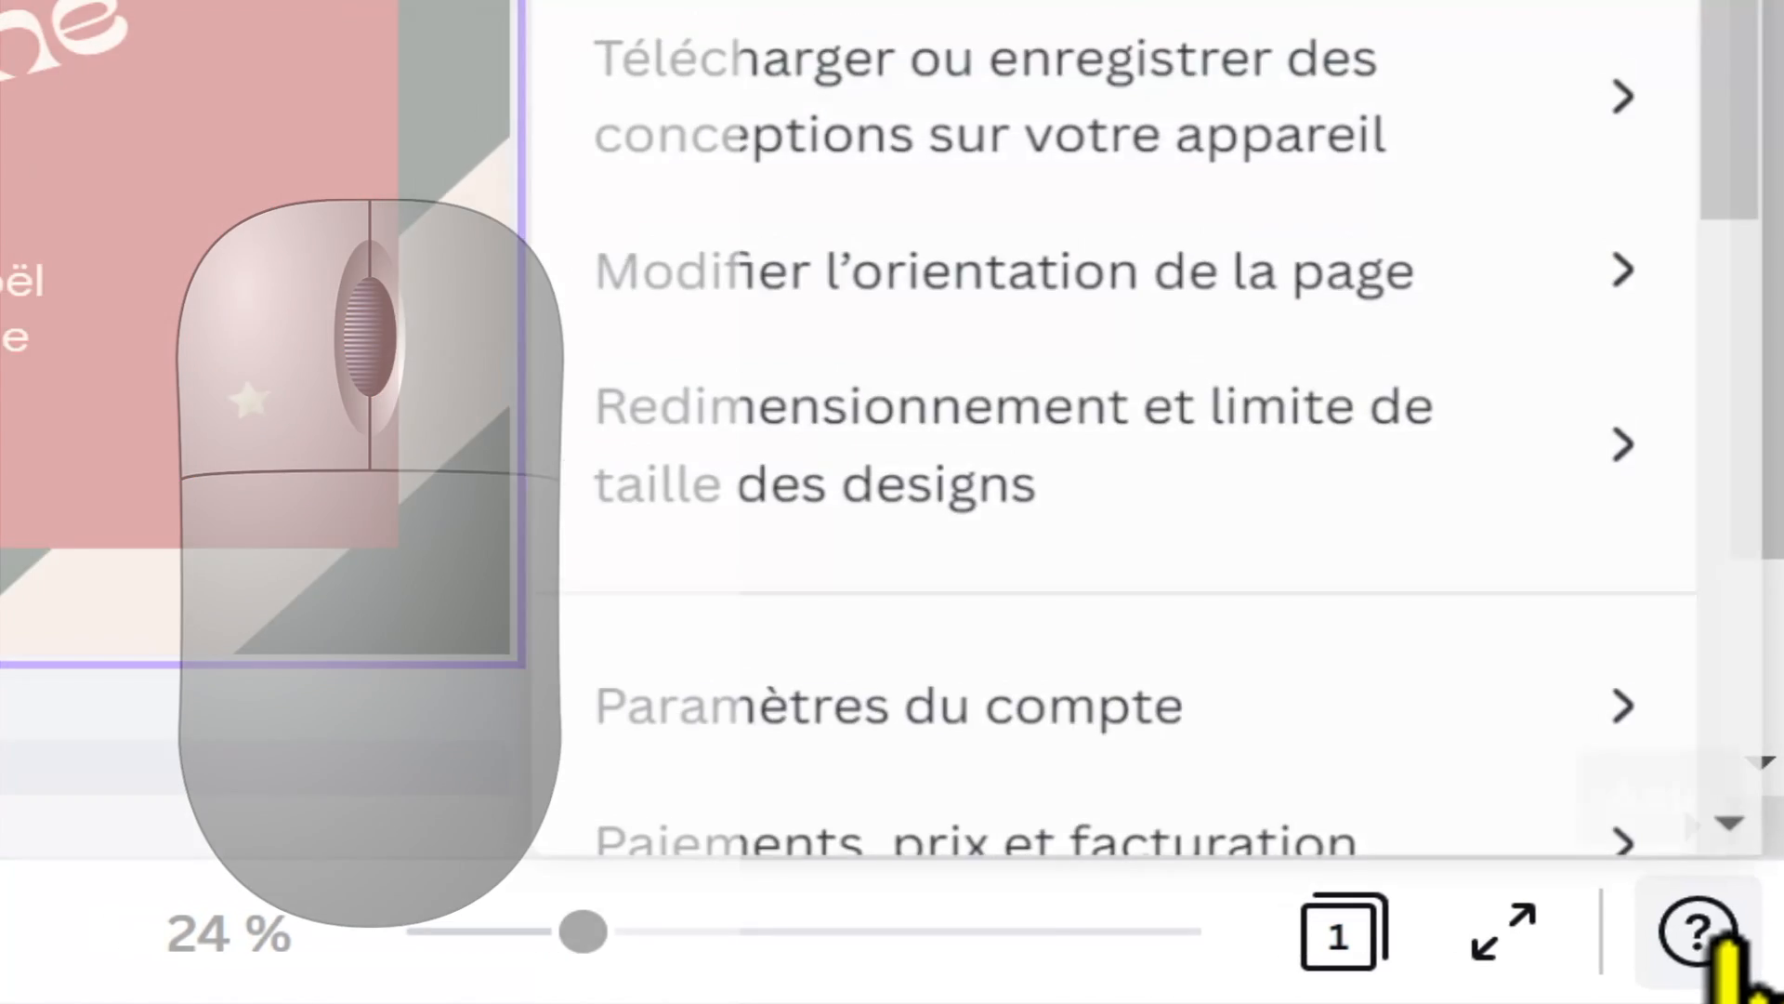
{"action": "left_click", "coordinate": [1710, 932]}
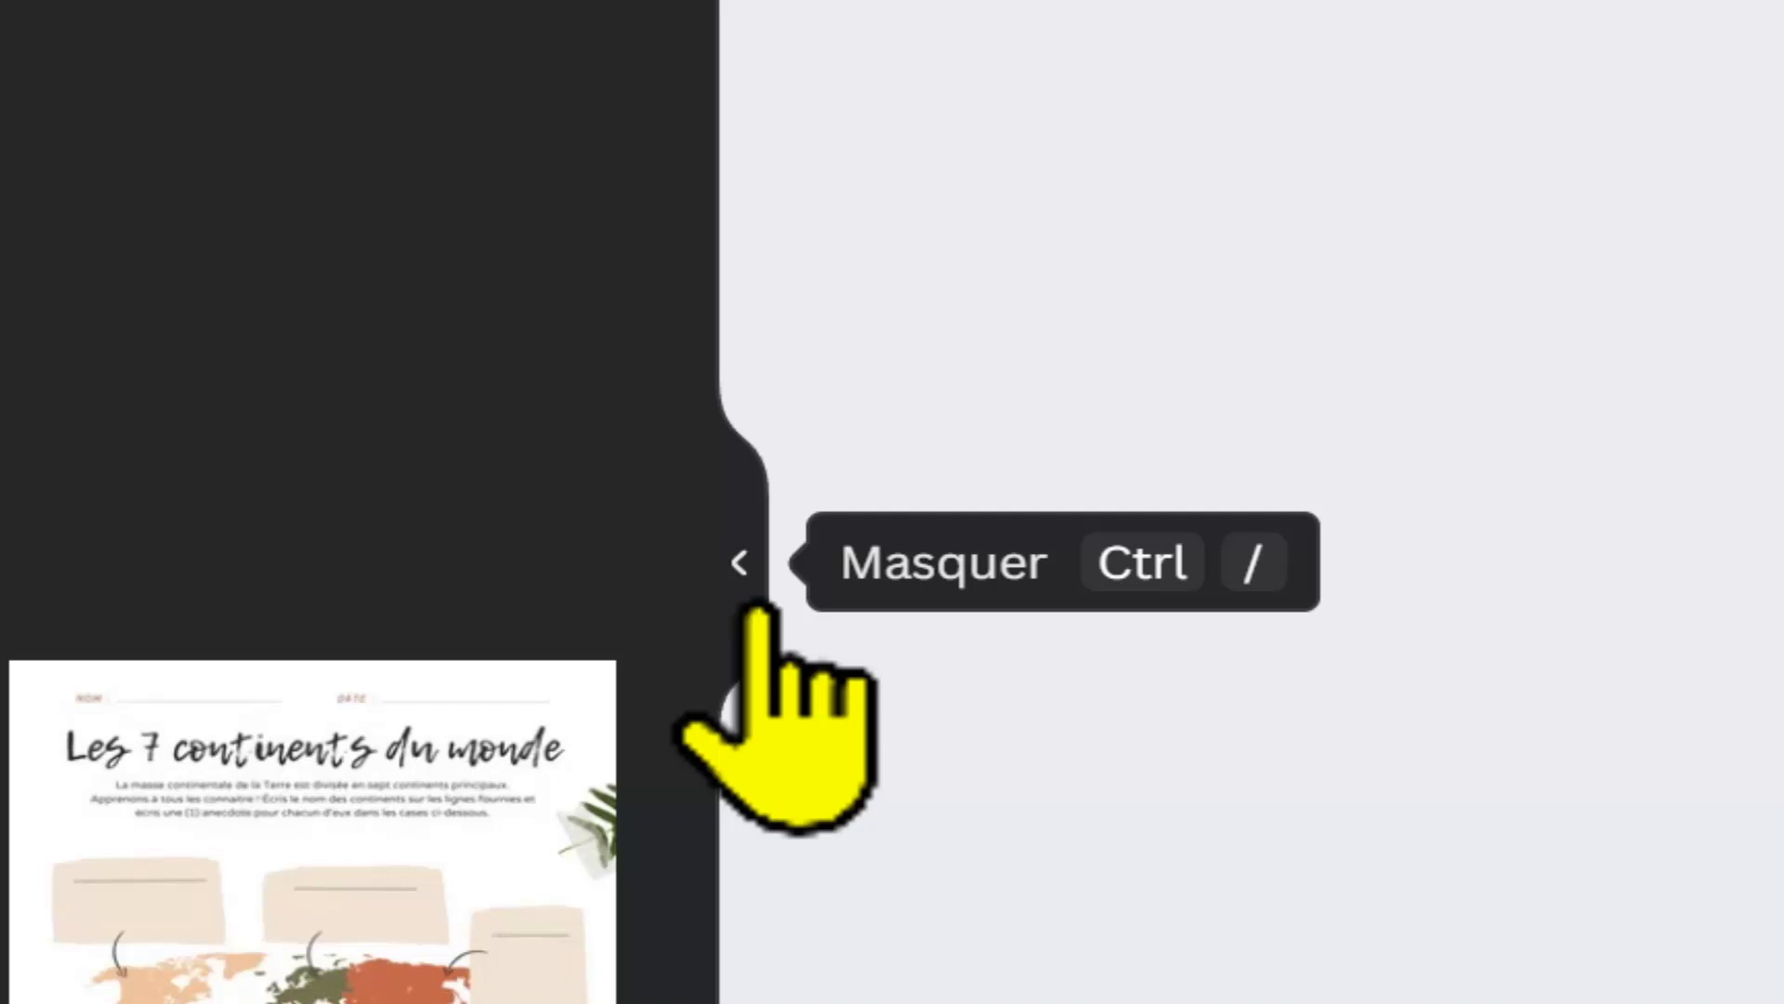
Step: Hide the side panel and reopen it on the elements library, showing the suggested Noel elements
{"action": "left_click", "coordinate": [758, 613]}
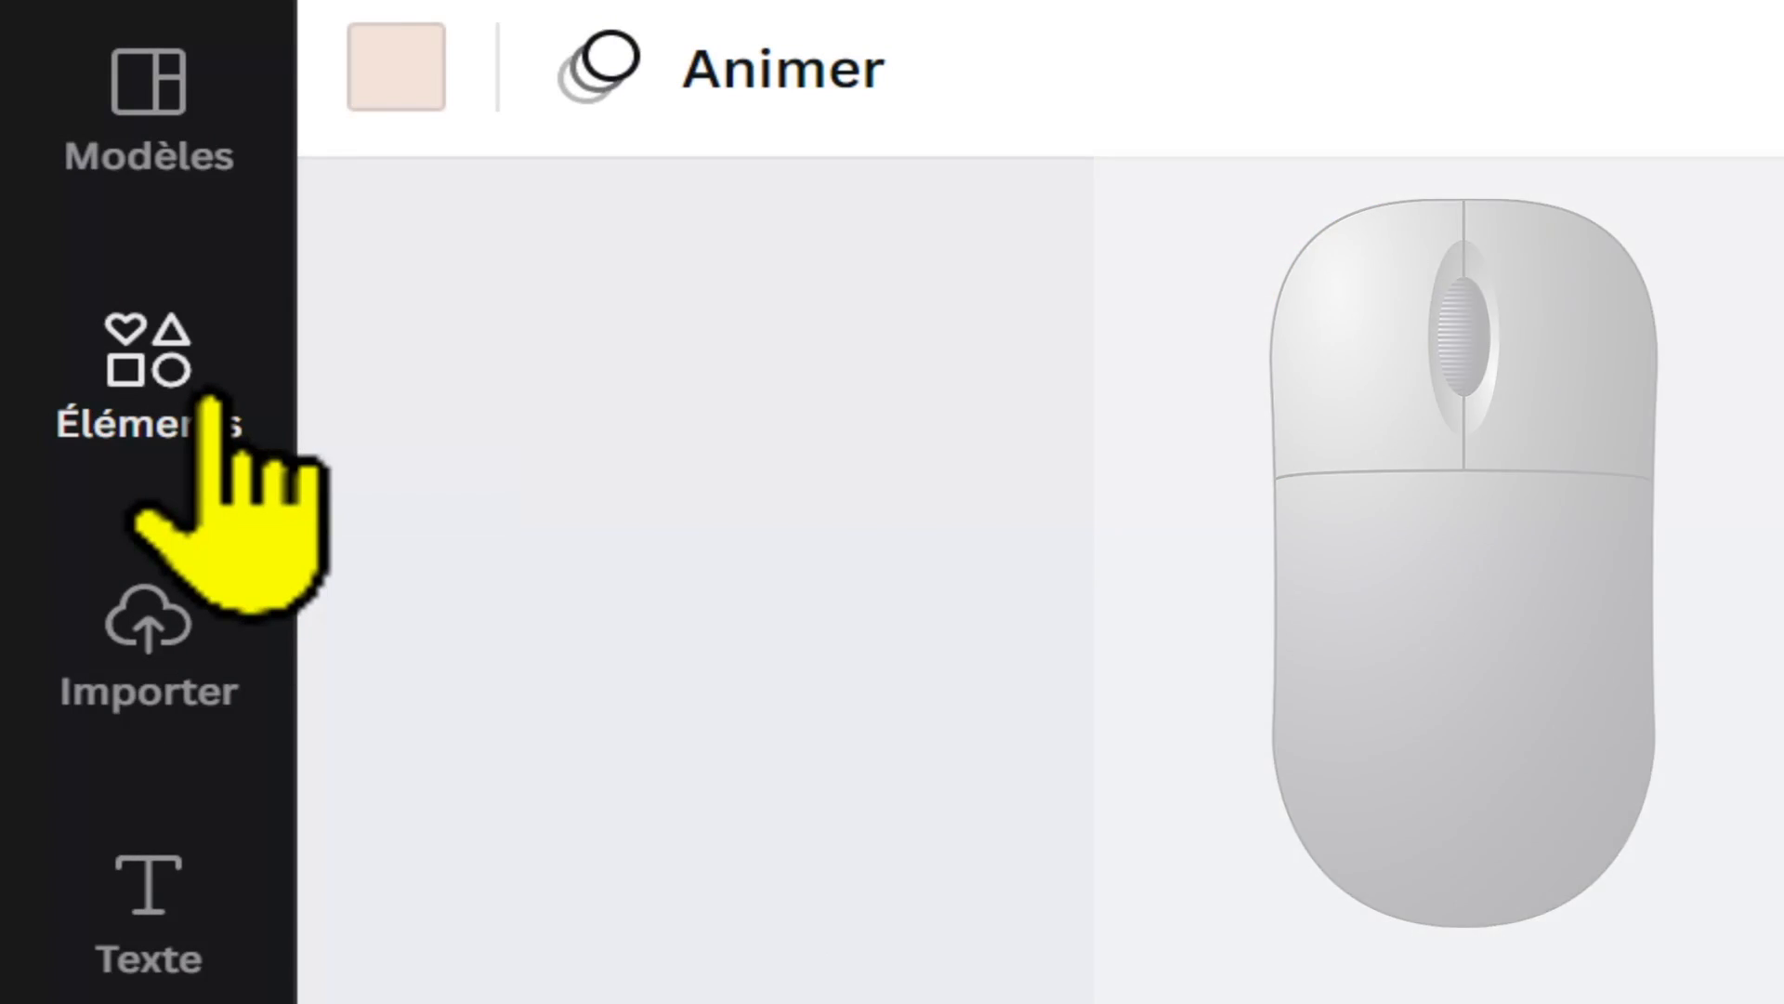
{"action": "left_click", "coordinate": [212, 401]}
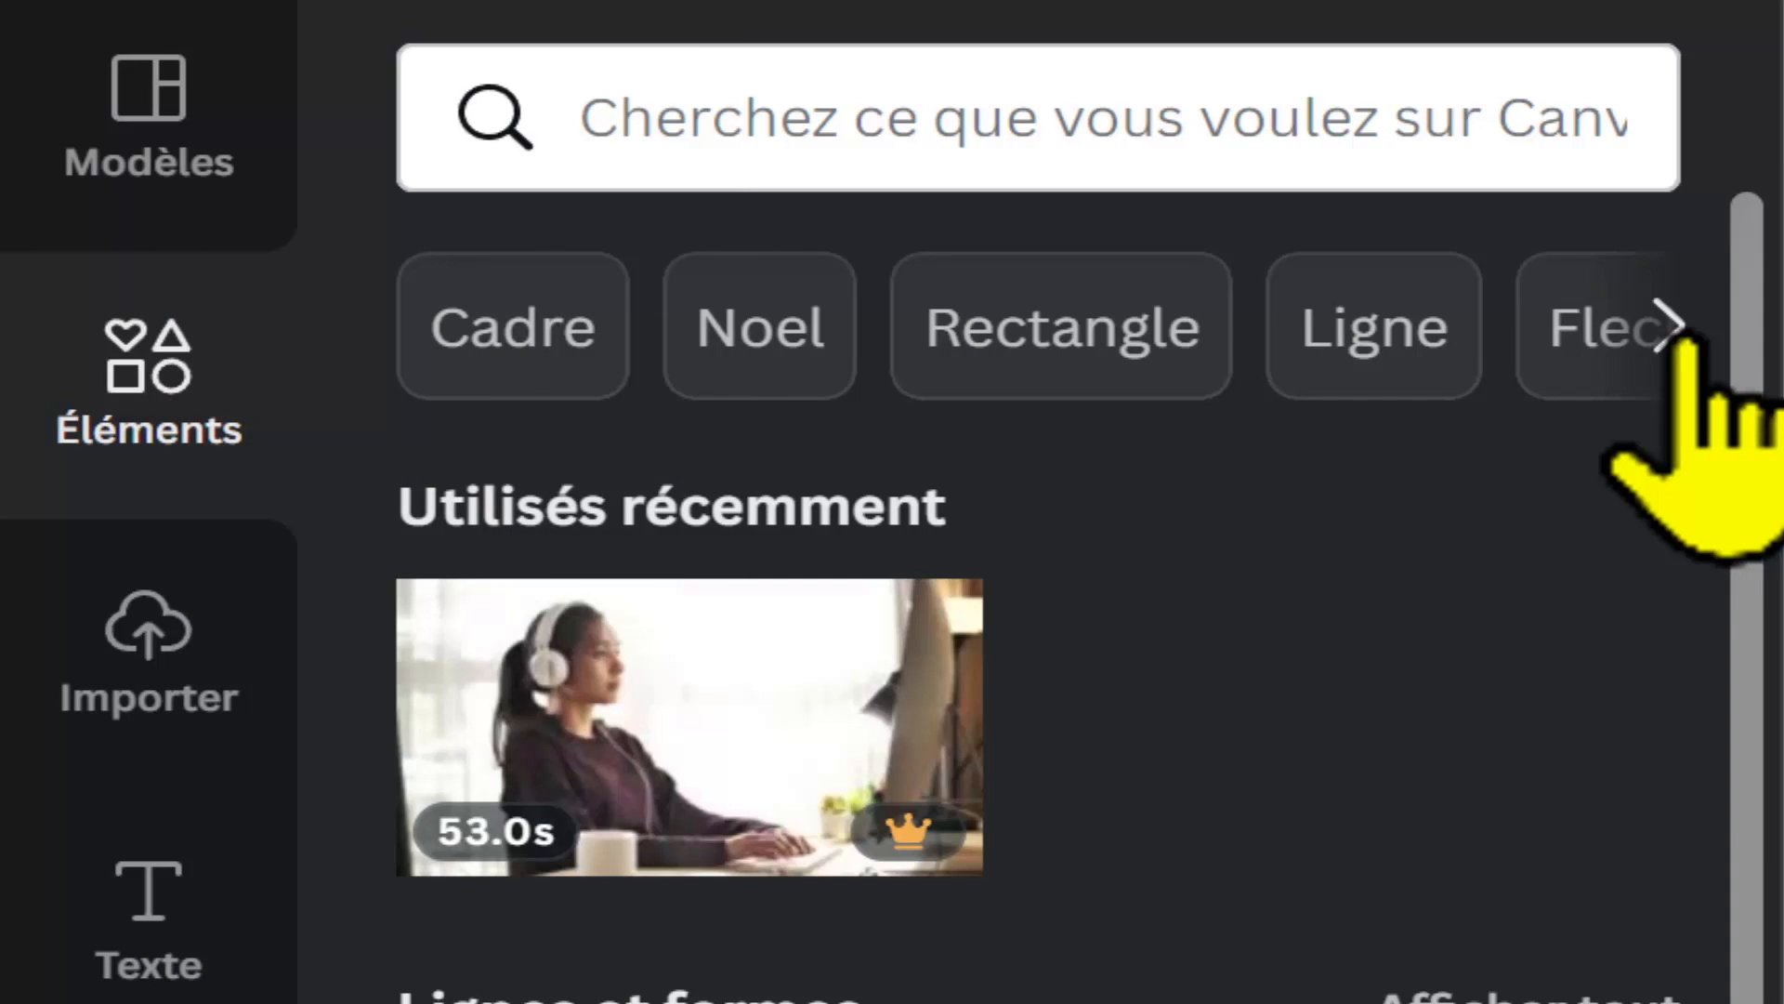
{"action": "left_click", "coordinate": [1673, 327]}
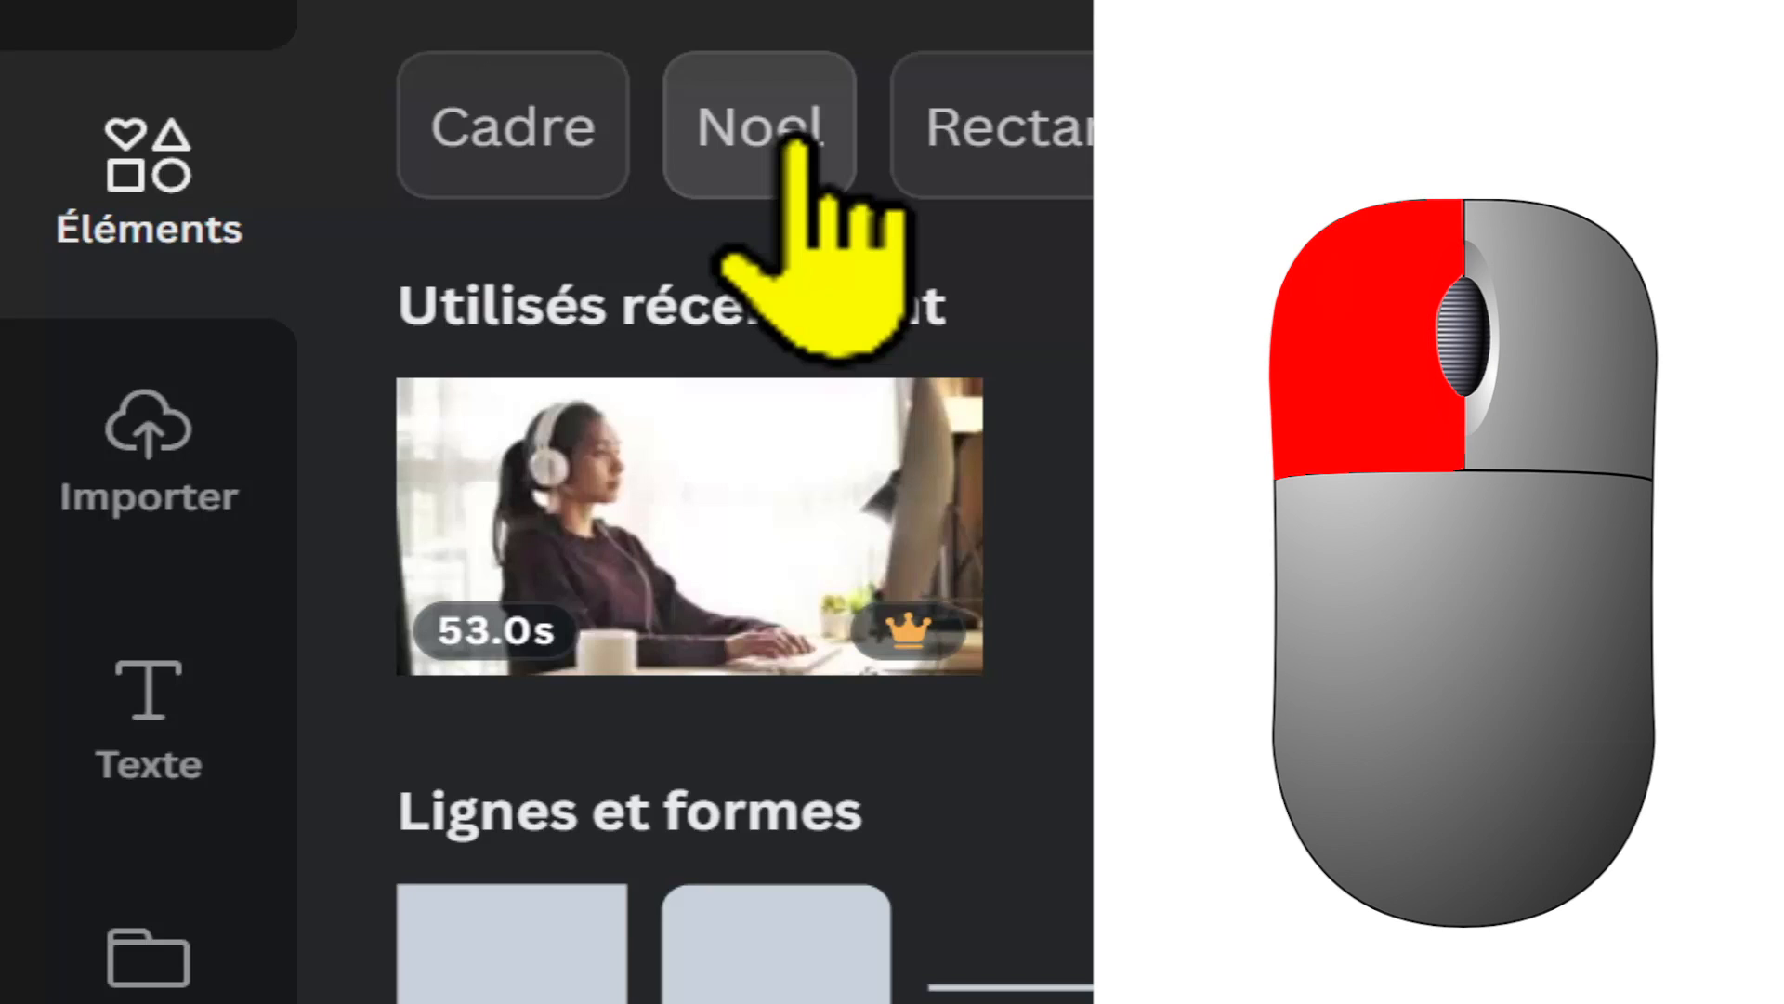
{"action": "left_click", "coordinate": [794, 144]}
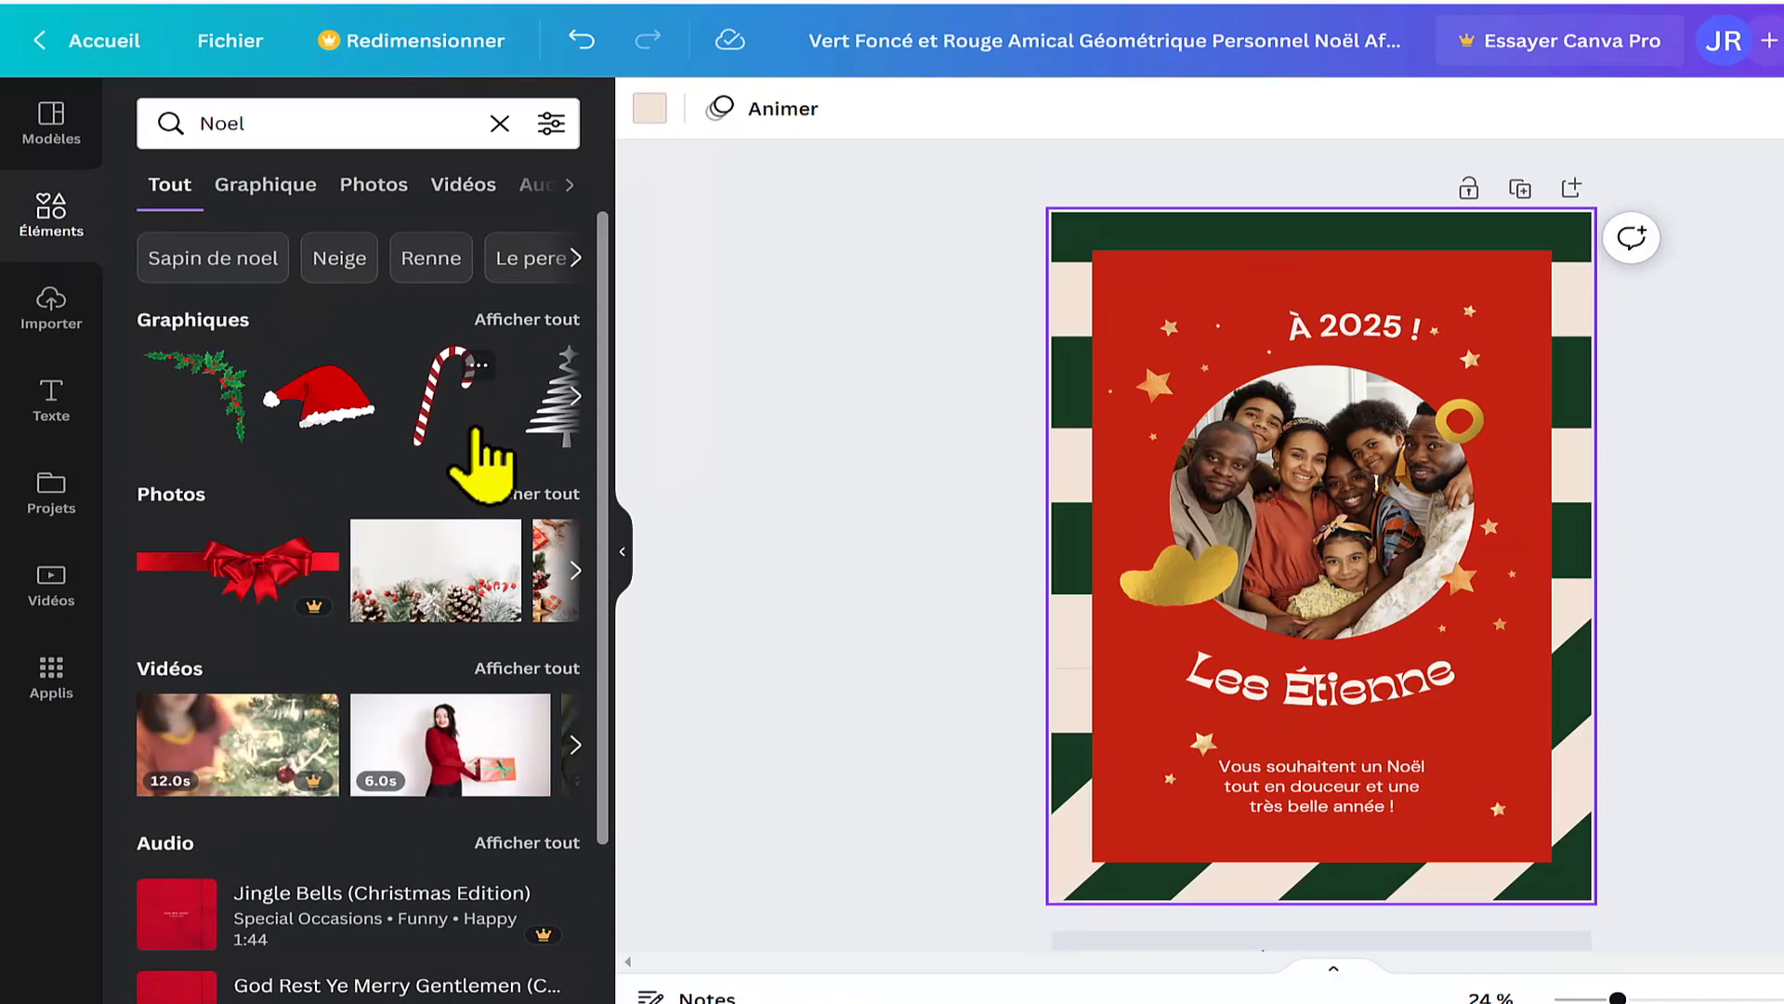
Step: Look through the Noel element categories and browse the full collection of Noel graphics
{"action": "scroll", "coordinate": [477, 437], "scroll_direction": "down", "scroll_amount": 3}
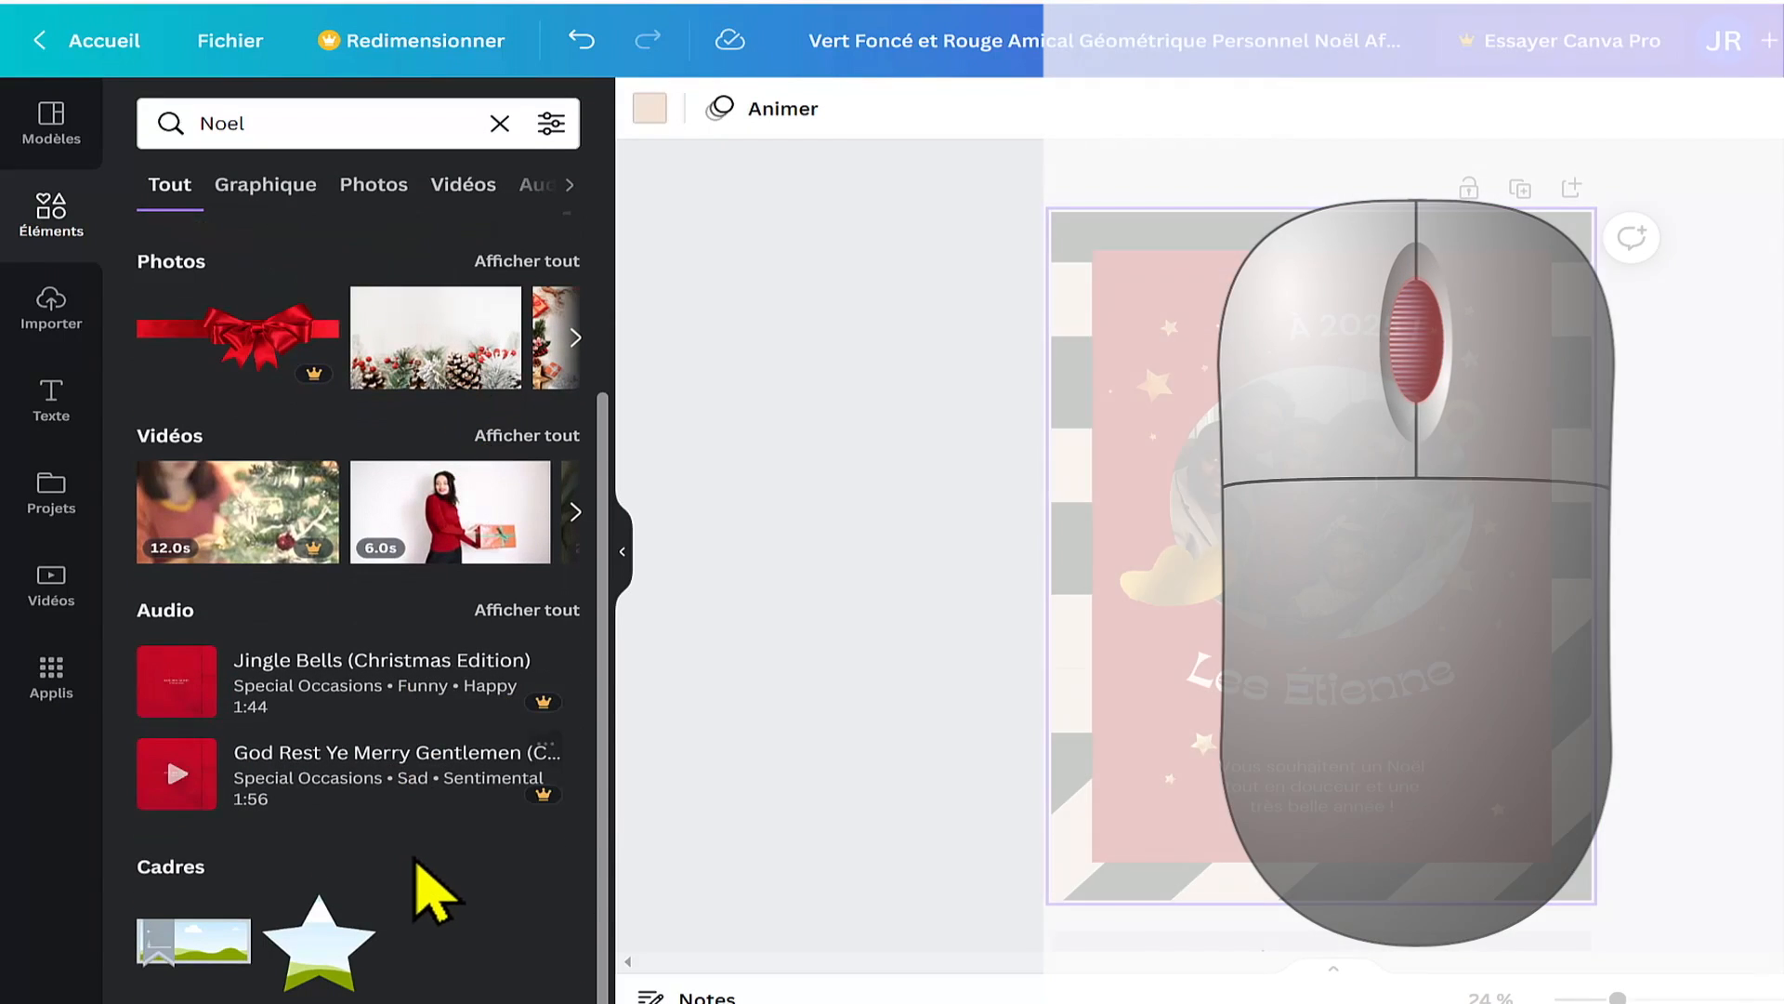
{"action": "scroll", "coordinate": [444, 889], "scroll_direction": "up", "scroll_amount": 3}
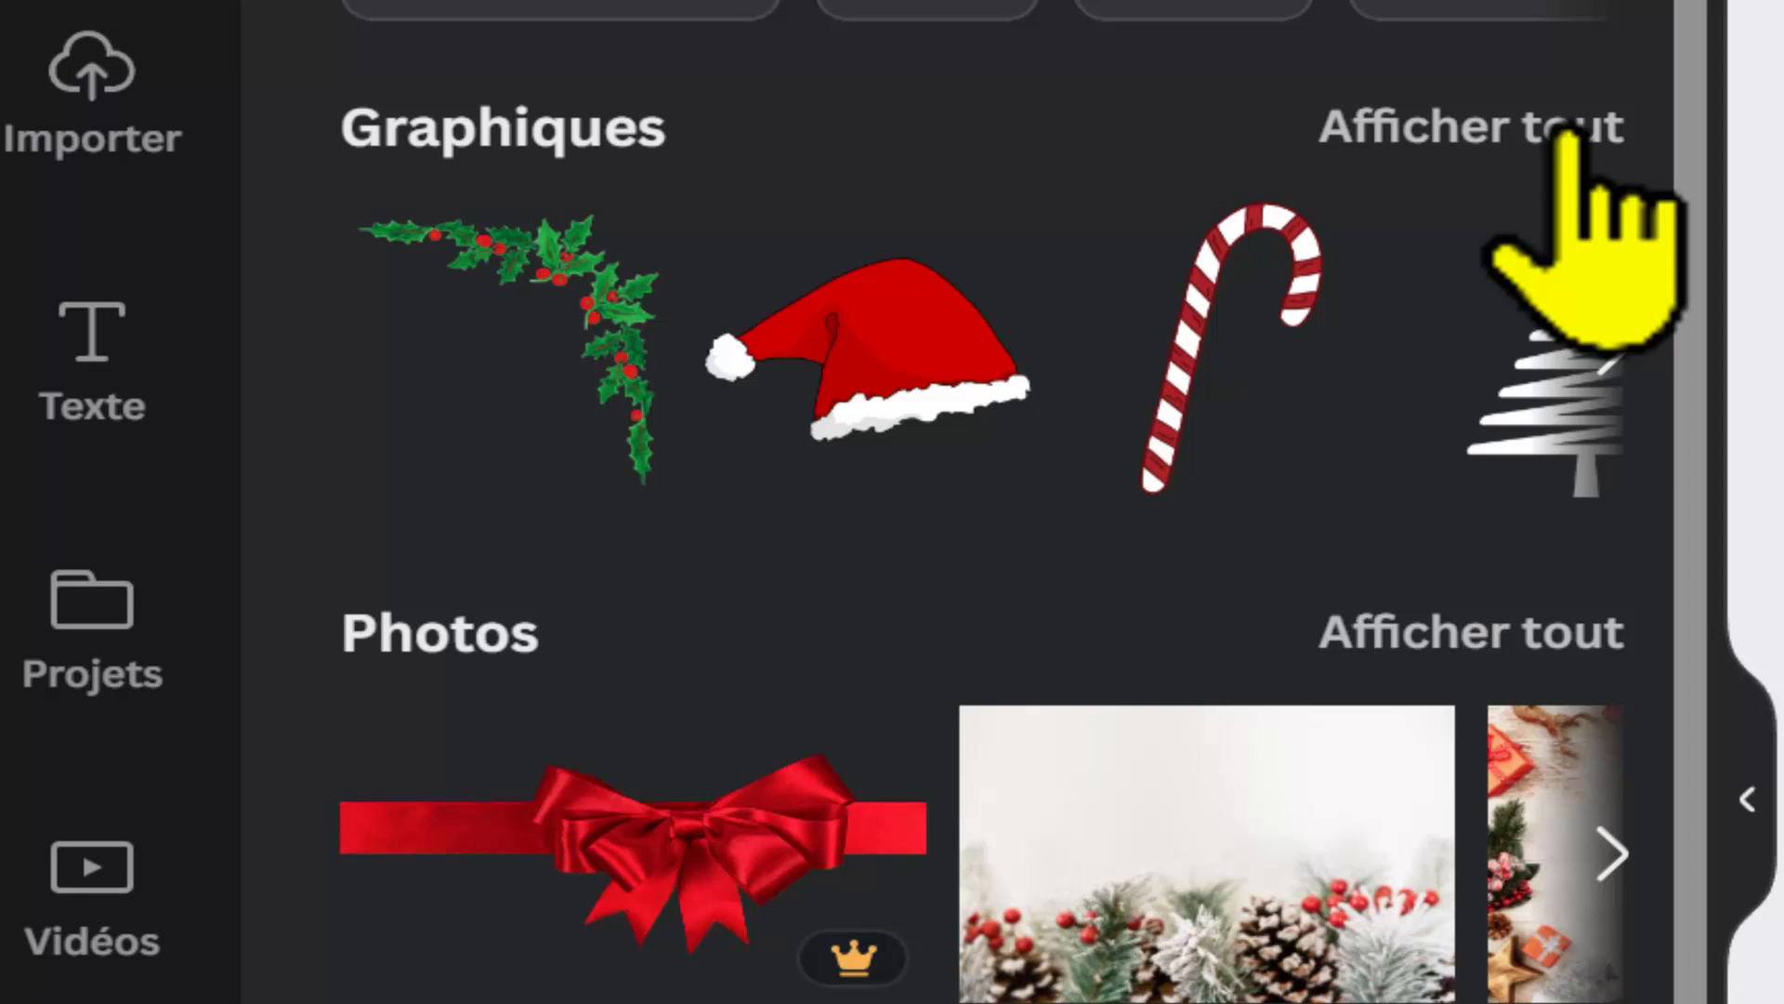
{"action": "left_click", "coordinate": [1568, 135]}
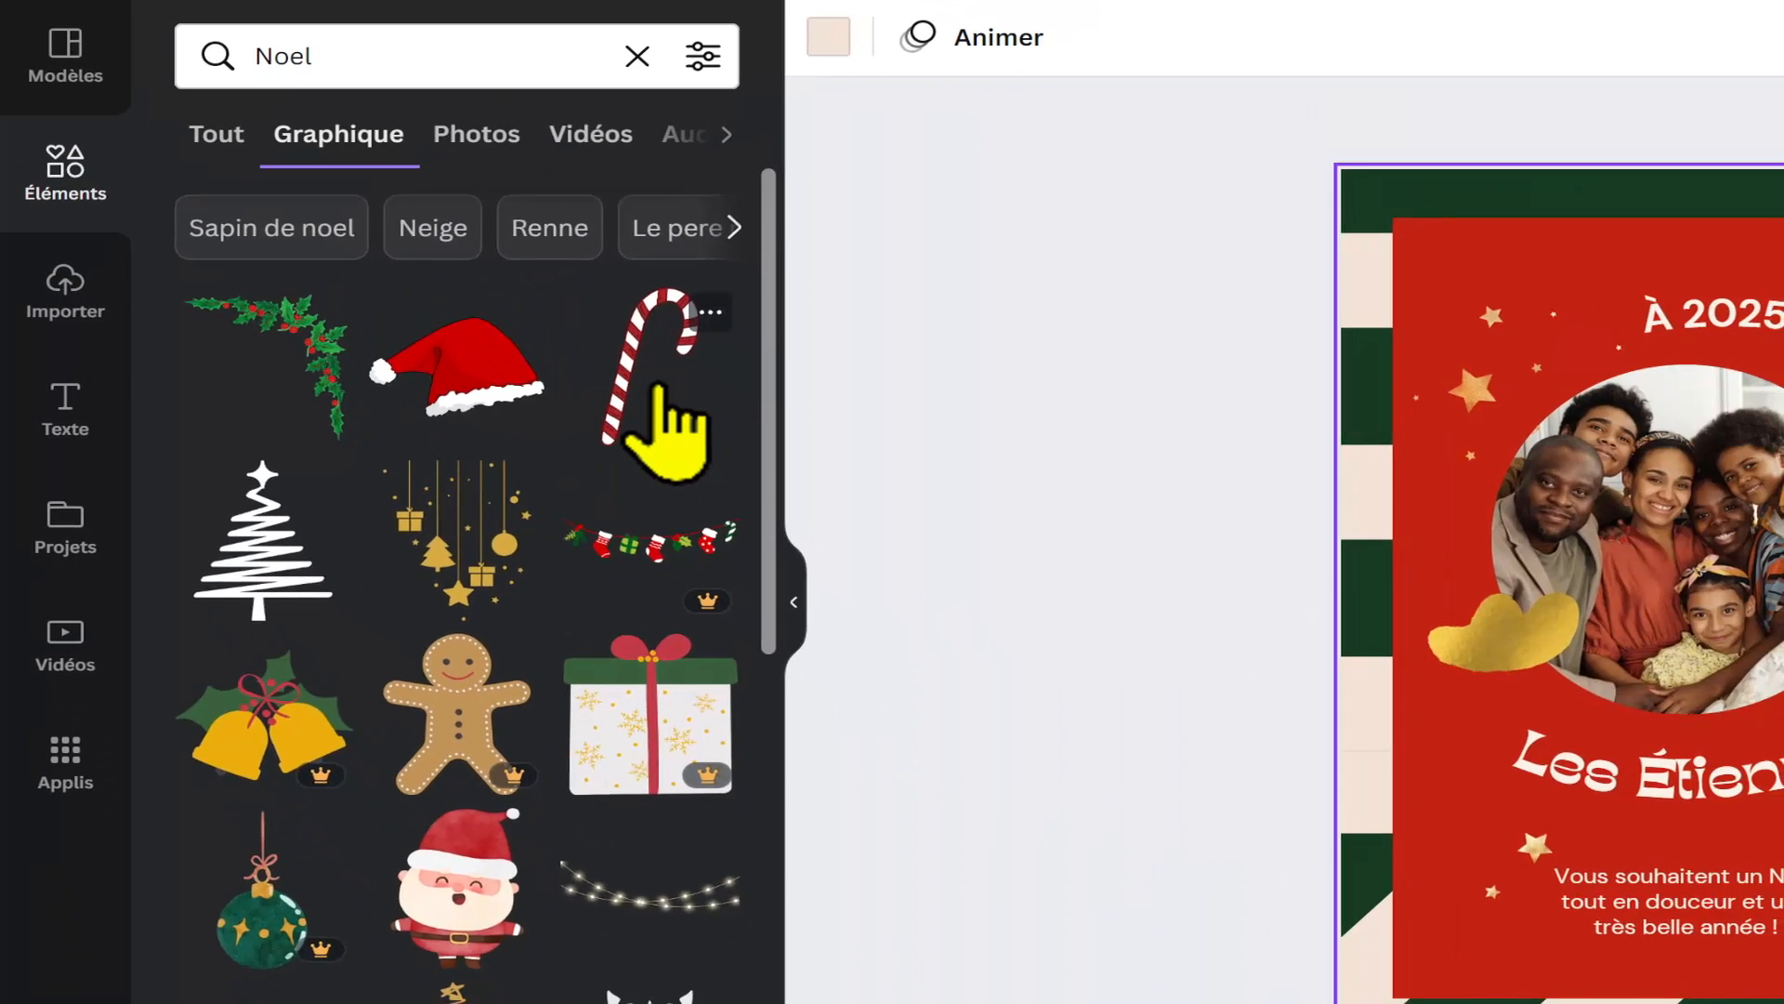
{"action": "scroll", "coordinate": [1427, 317], "scroll_direction": "down", "scroll_amount": 6}
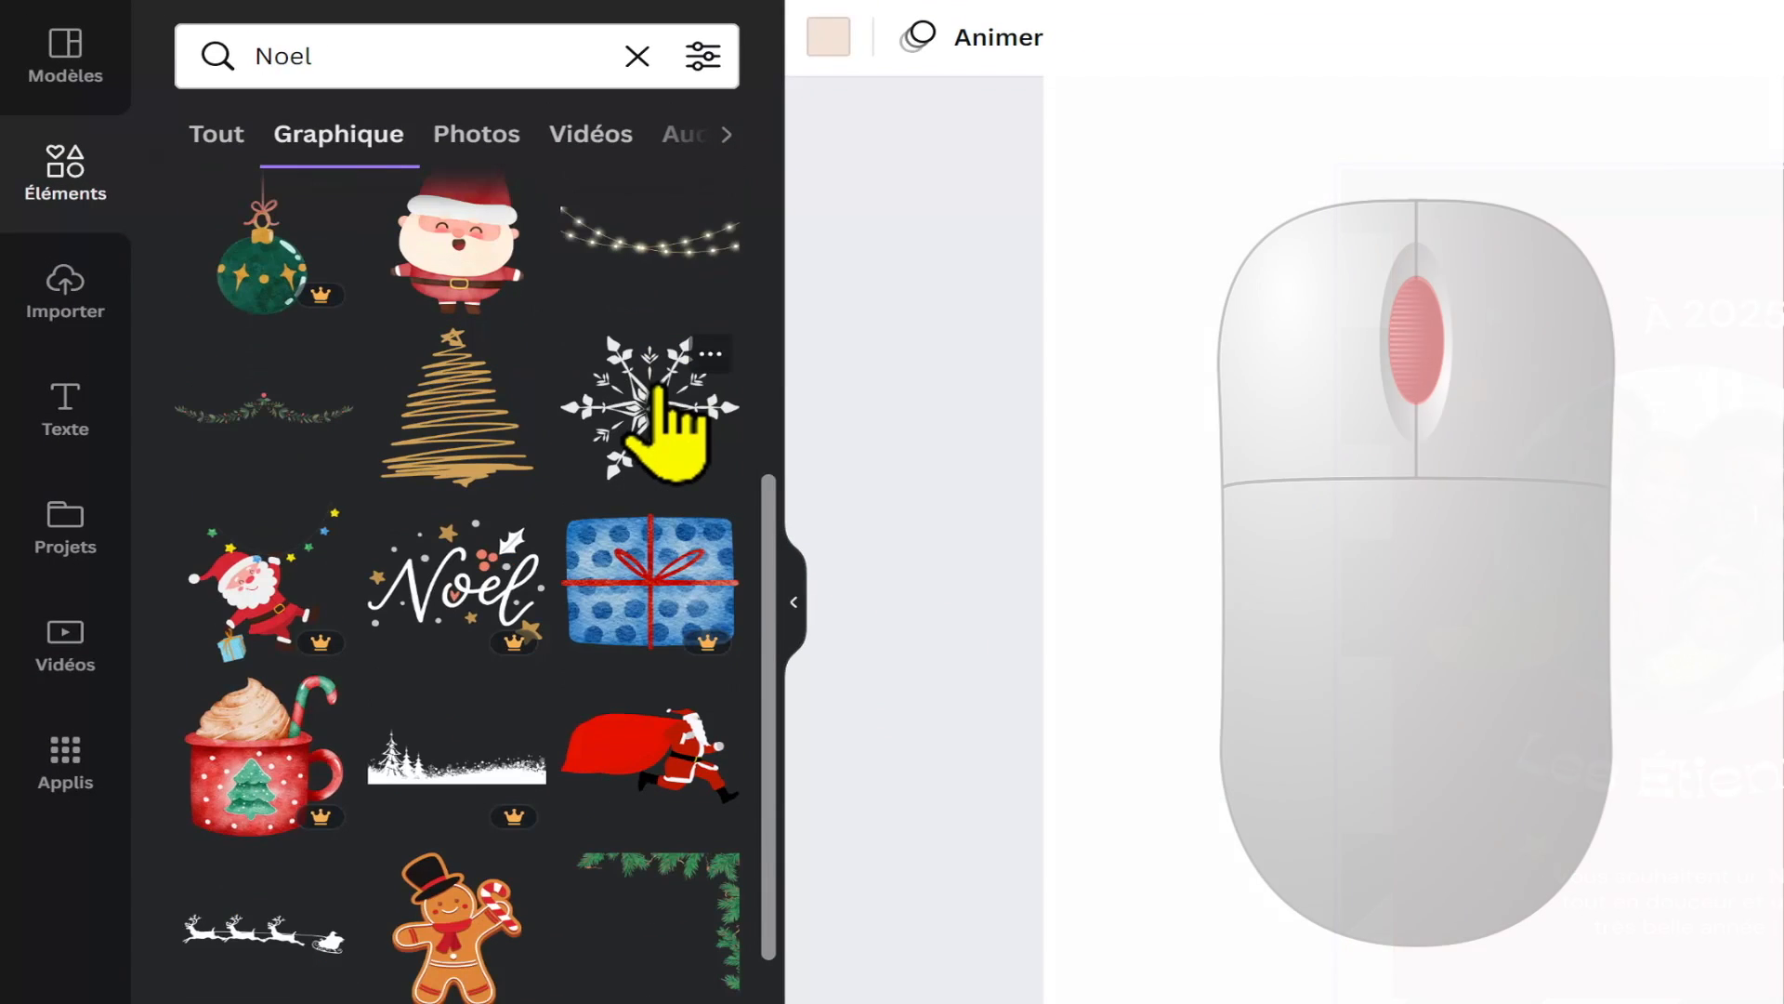
{"action": "scroll", "coordinate": [664, 427], "scroll_direction": "down", "scroll_amount": 4}
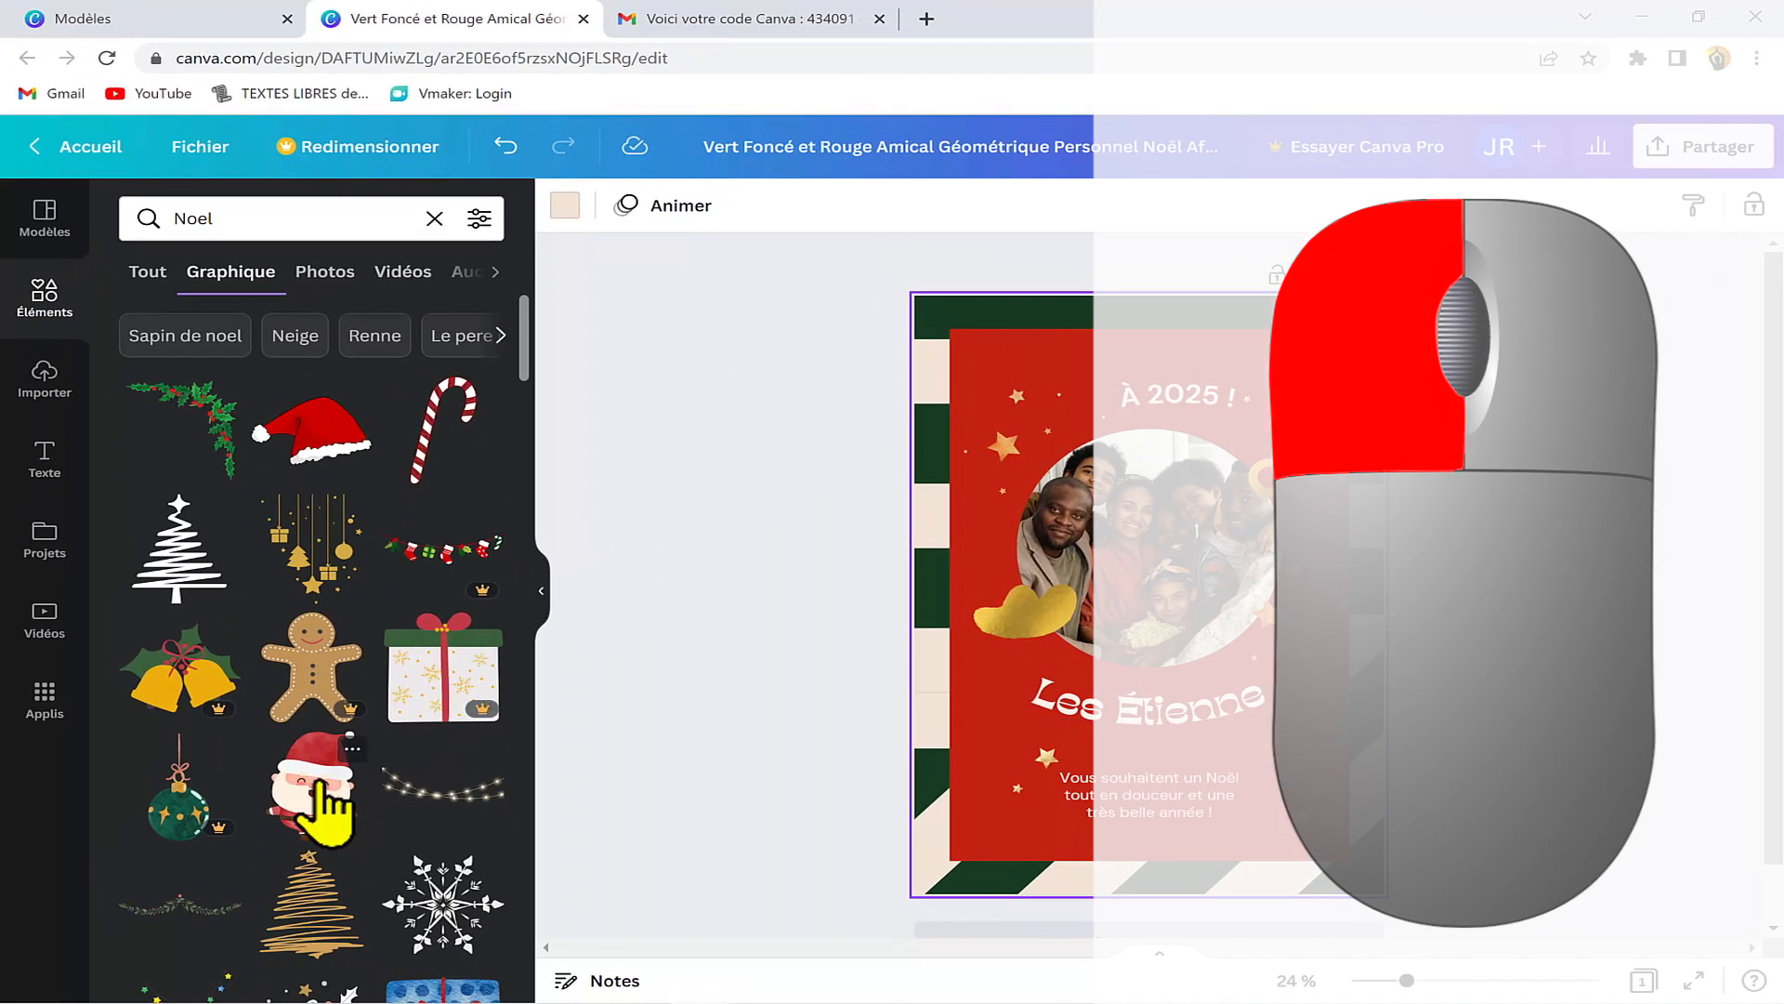
Step: Insert the laughing Santa Claus graphic on the poster and delete it from the page
{"action": "left_click", "coordinate": [316, 790]}
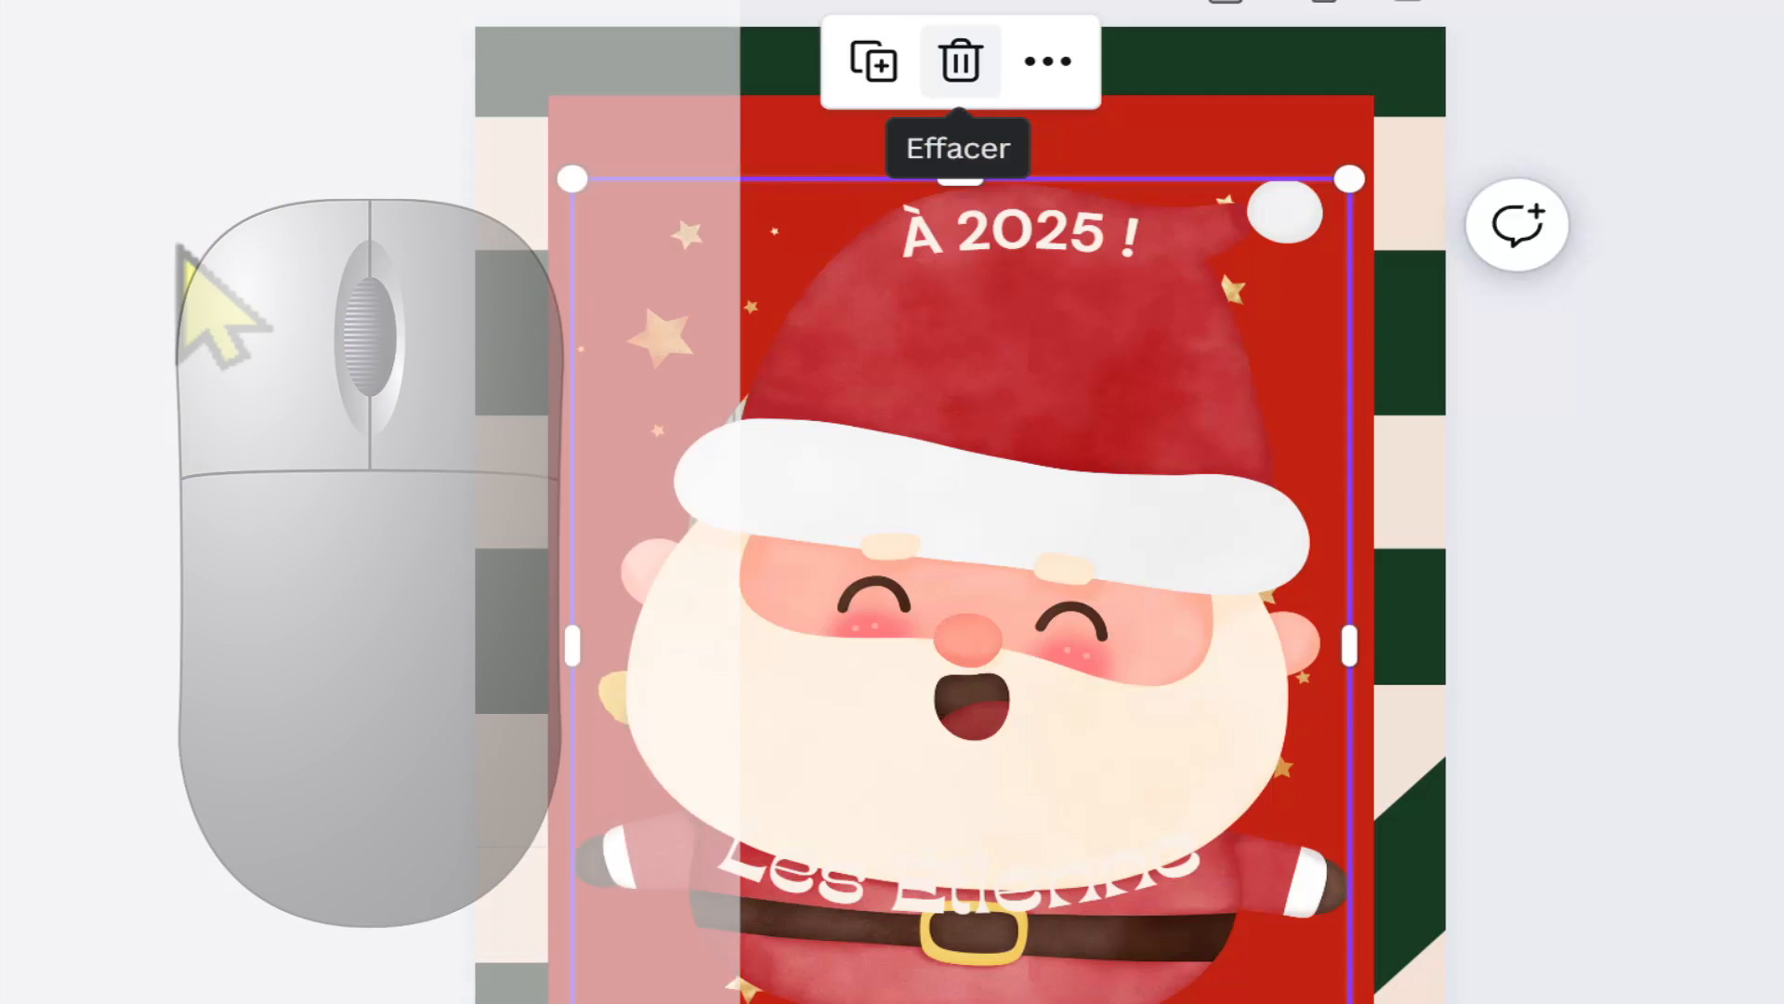
{"action": "left_click", "coordinate": [959, 61]}
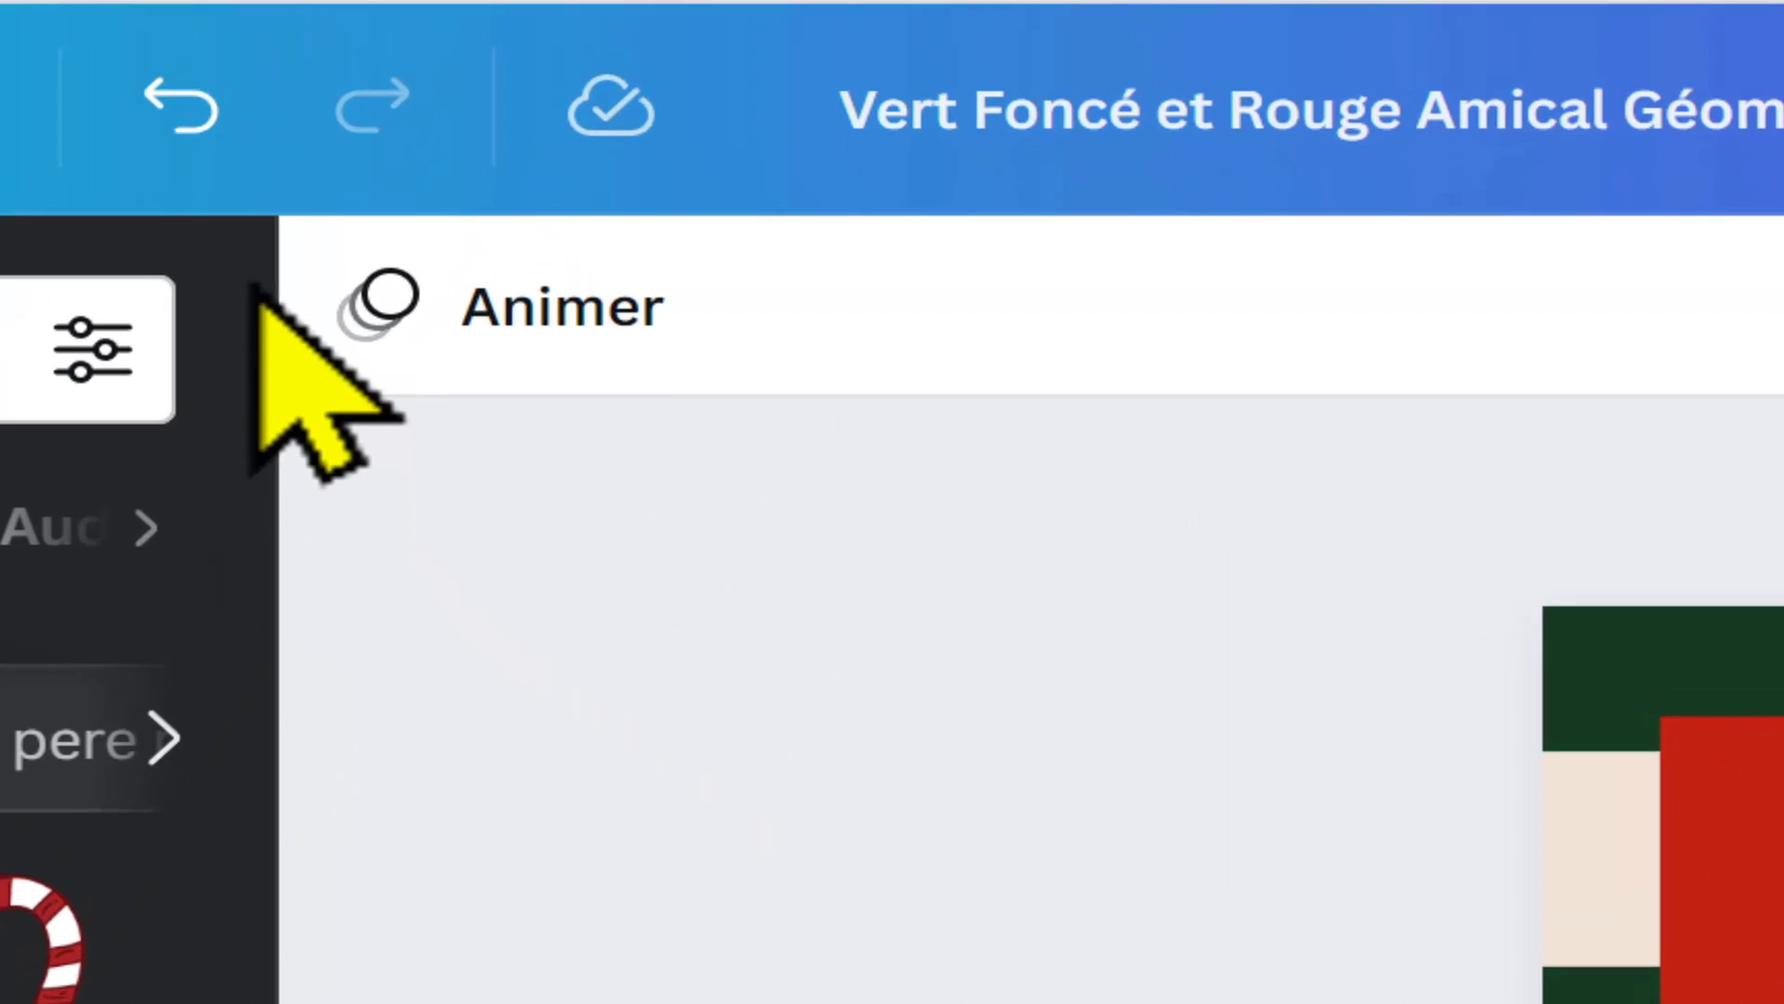
Step: Undo the deletion of the laughing Santa Claus graphic, and delete the restored graphic from the poster again
{"action": "left_click", "coordinate": [198, 132]}
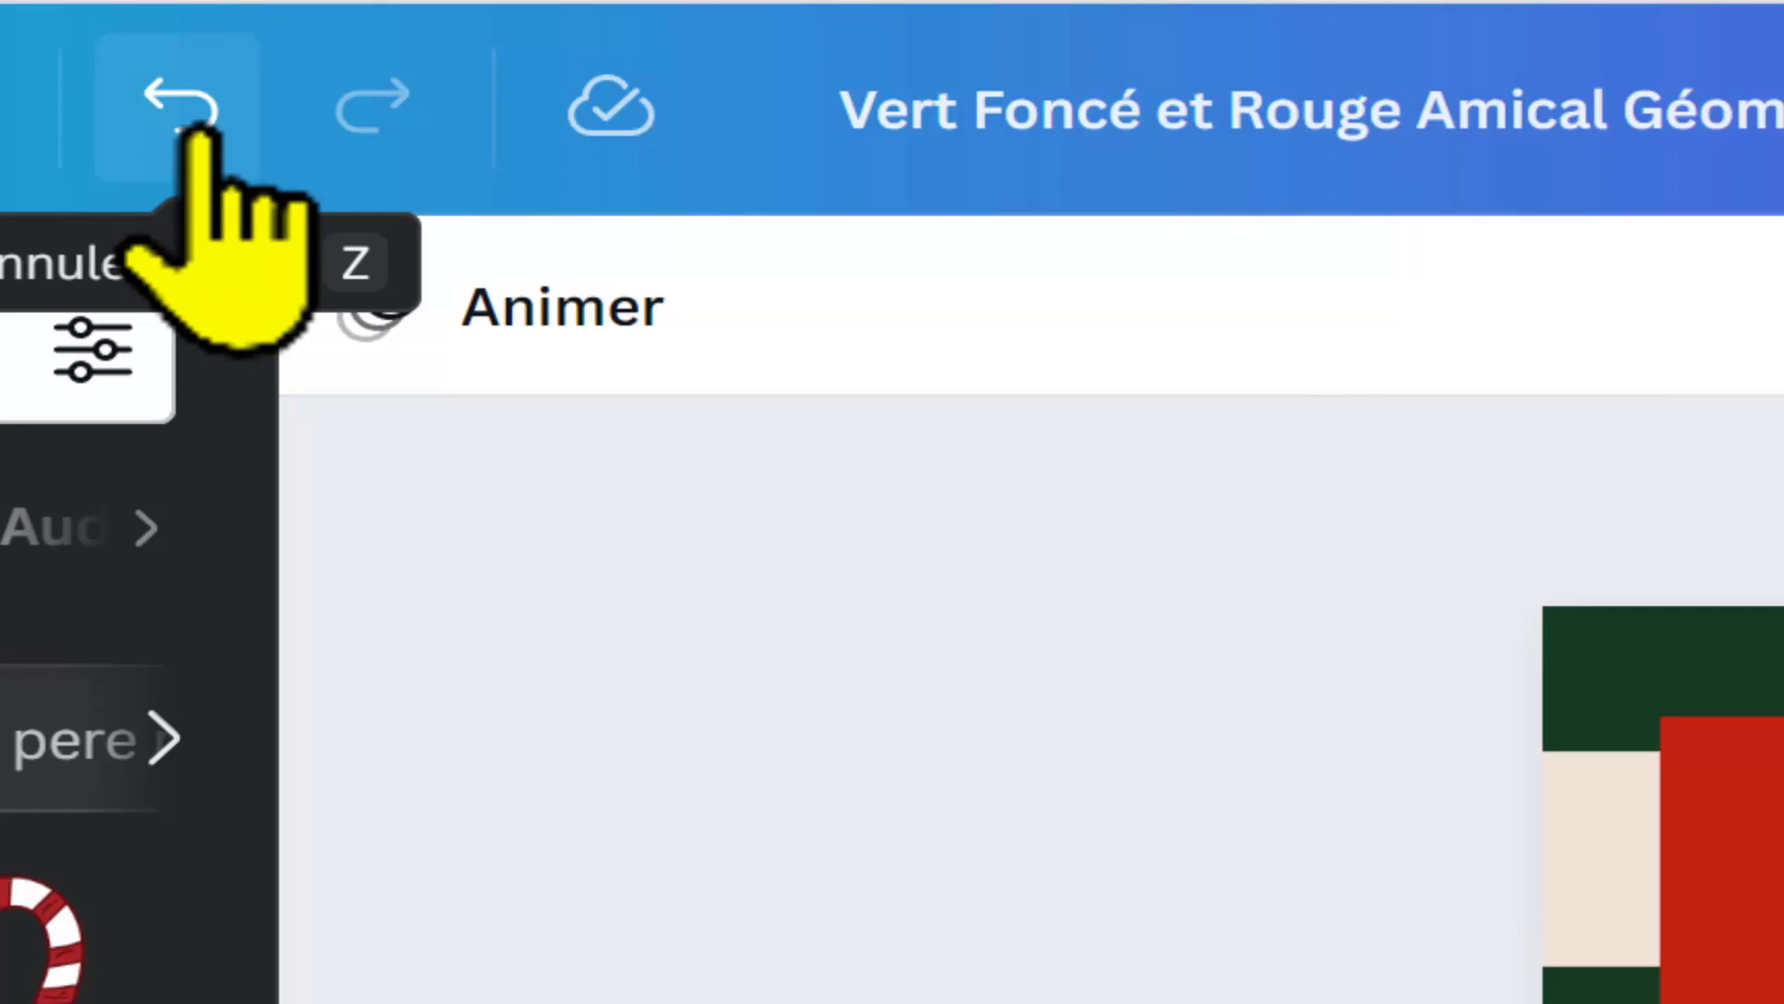
{"action": "left_click", "coordinate": [198, 130]}
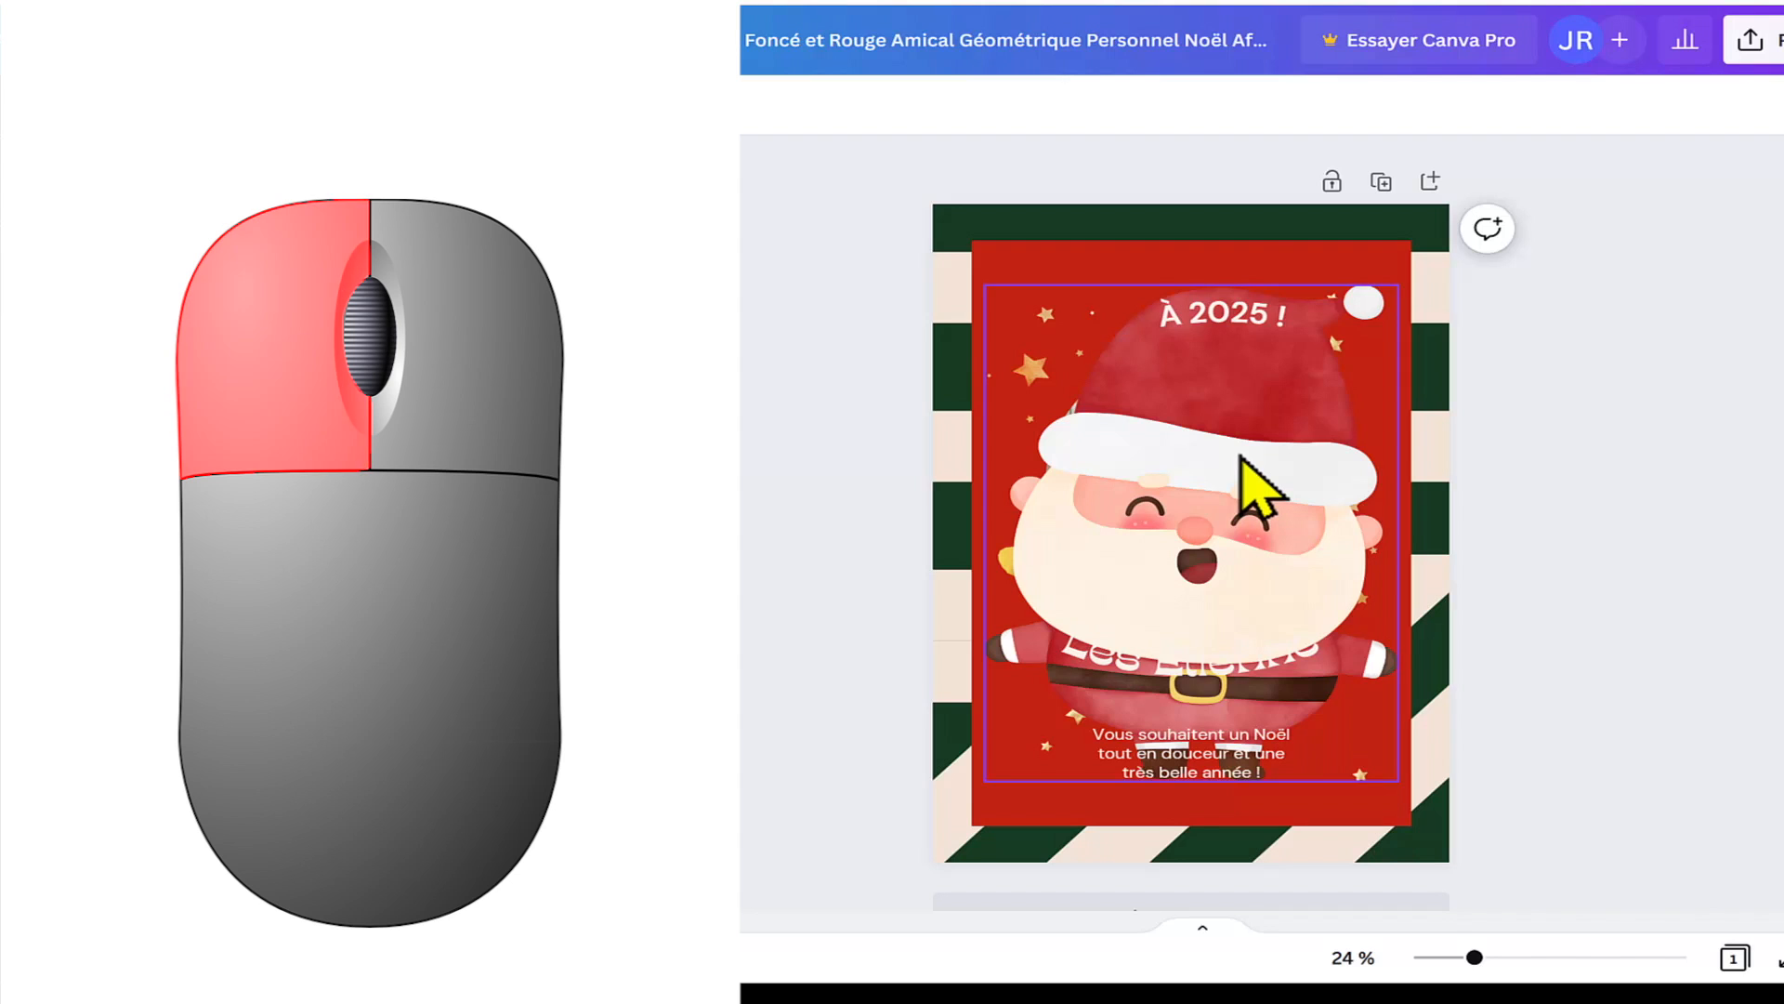
{"action": "left_click", "coordinate": [1259, 484]}
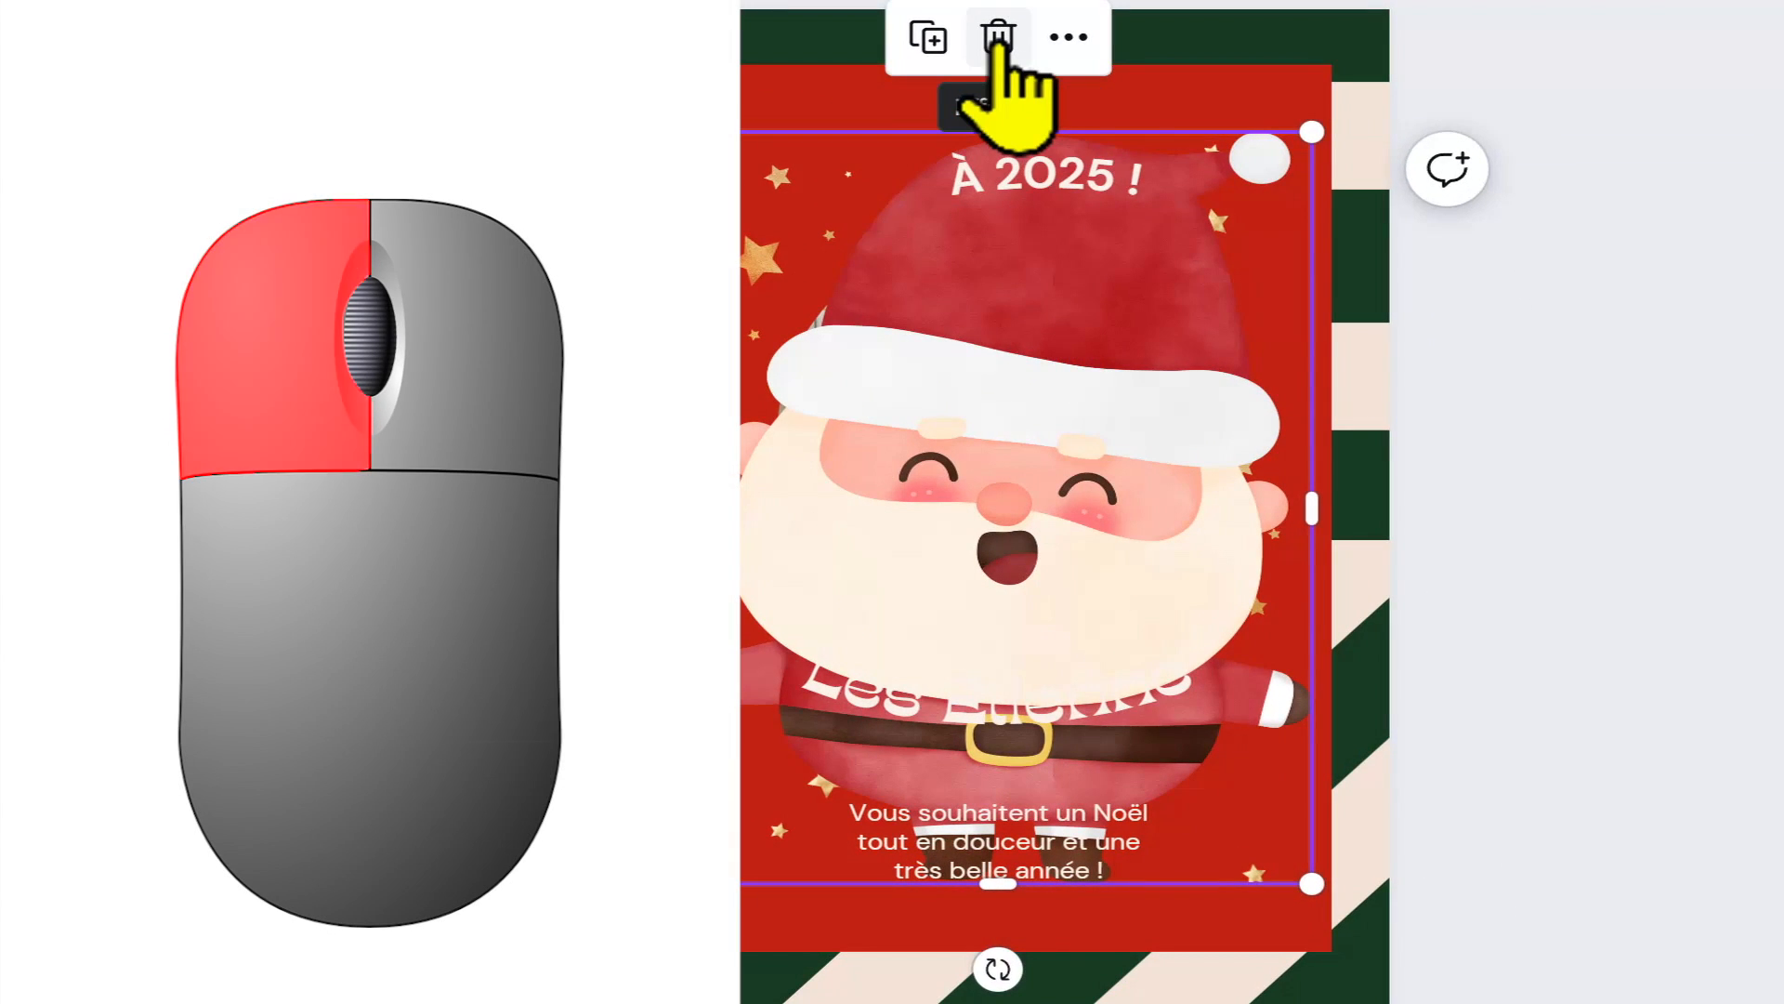
{"action": "left_click", "coordinate": [997, 39]}
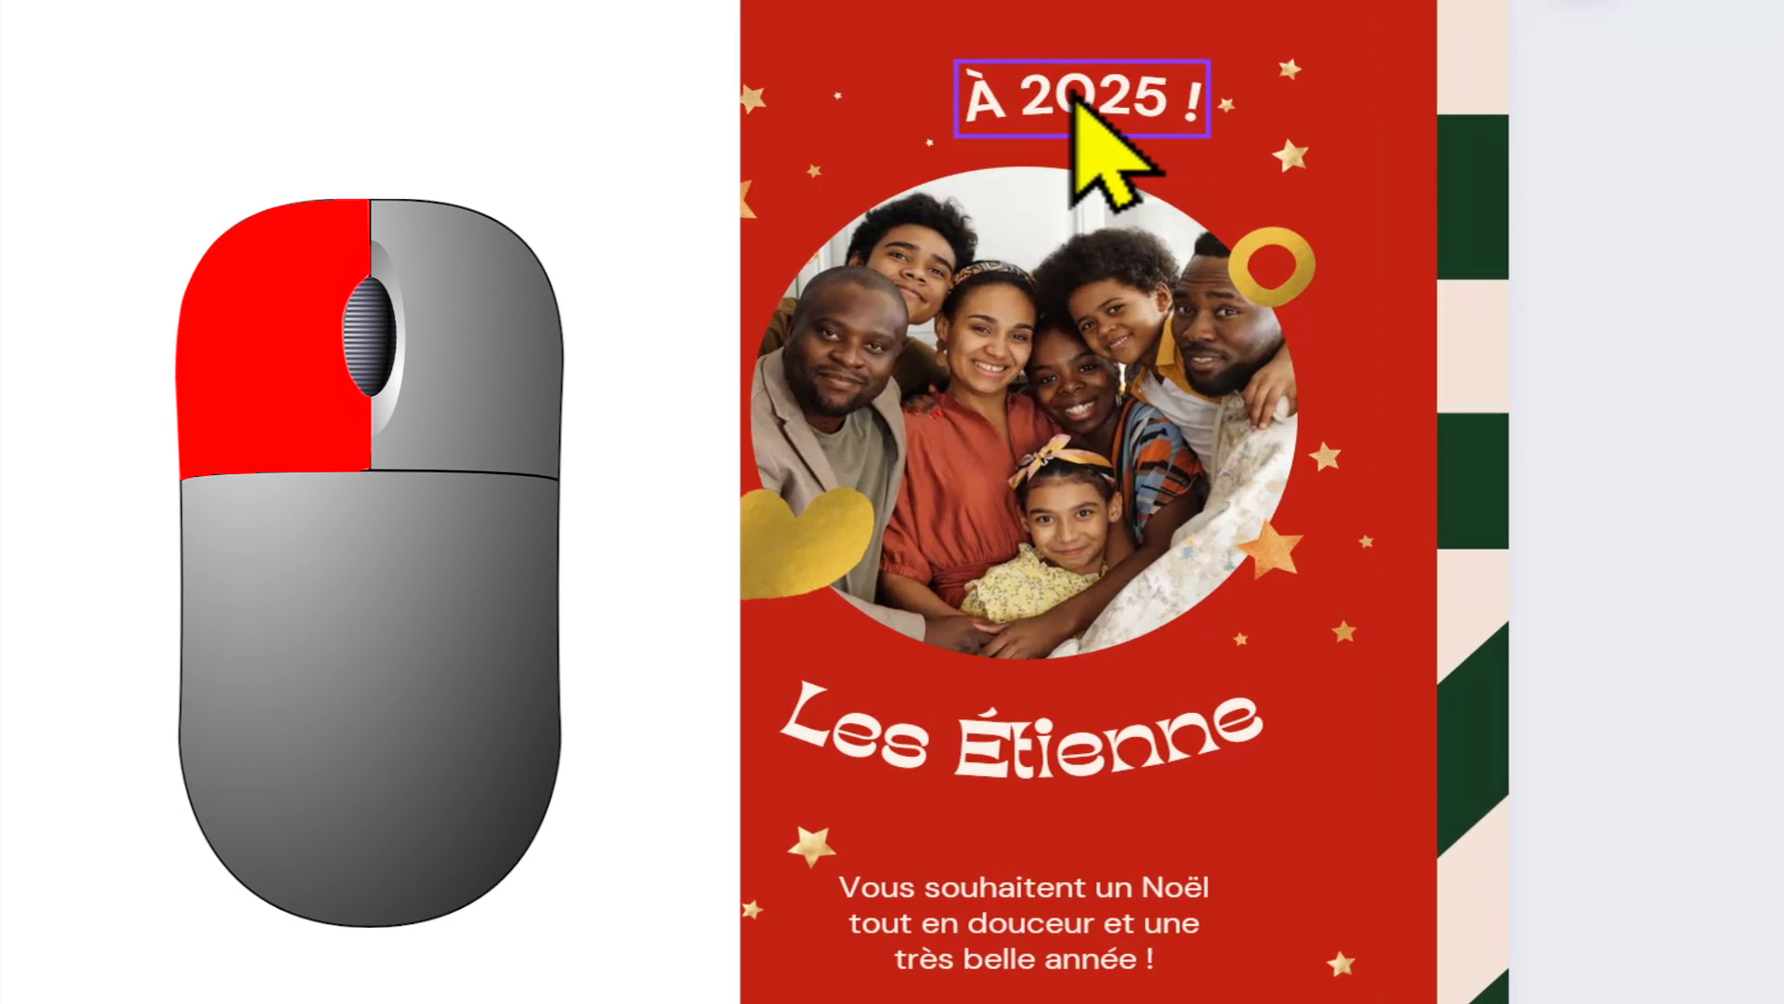
Step: Delete the "À 2025 !" text, family photo, family name, gold shape and greeting as one multiple selection, and delete the gold ring
{"action": "left_click", "coordinate": [1075, 98]}
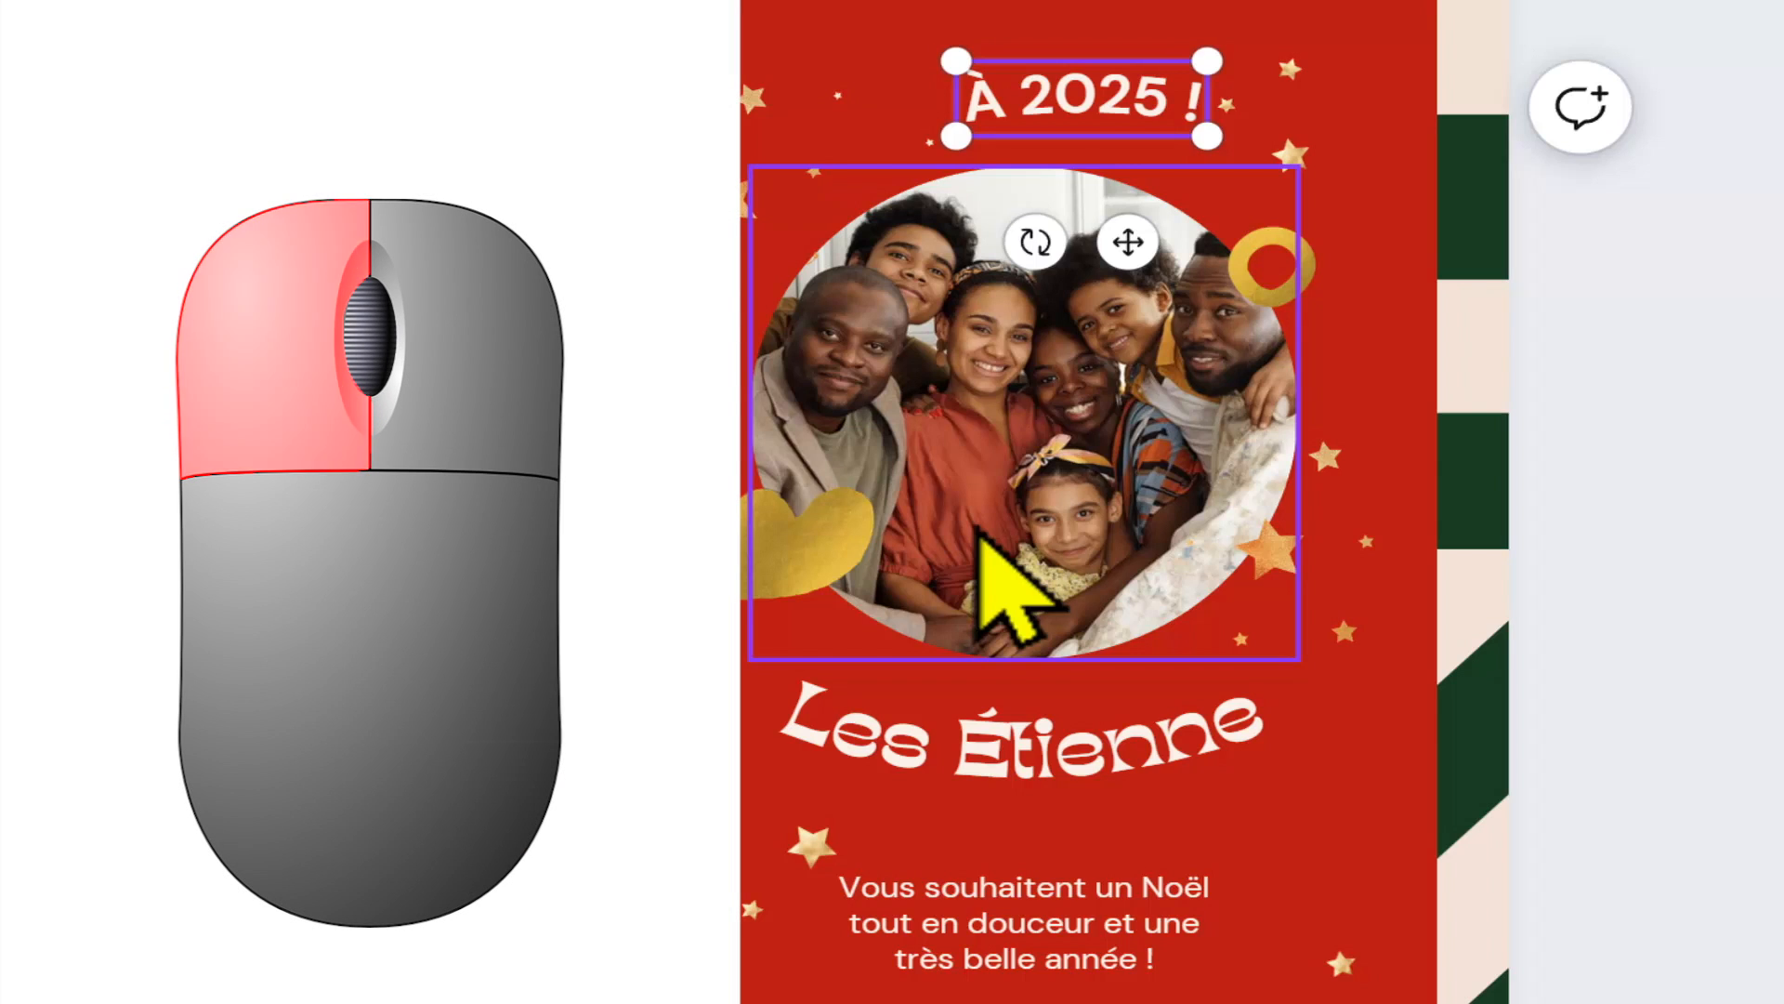
{"action": "left_click", "coordinate": [980, 534], "text": "shift"}
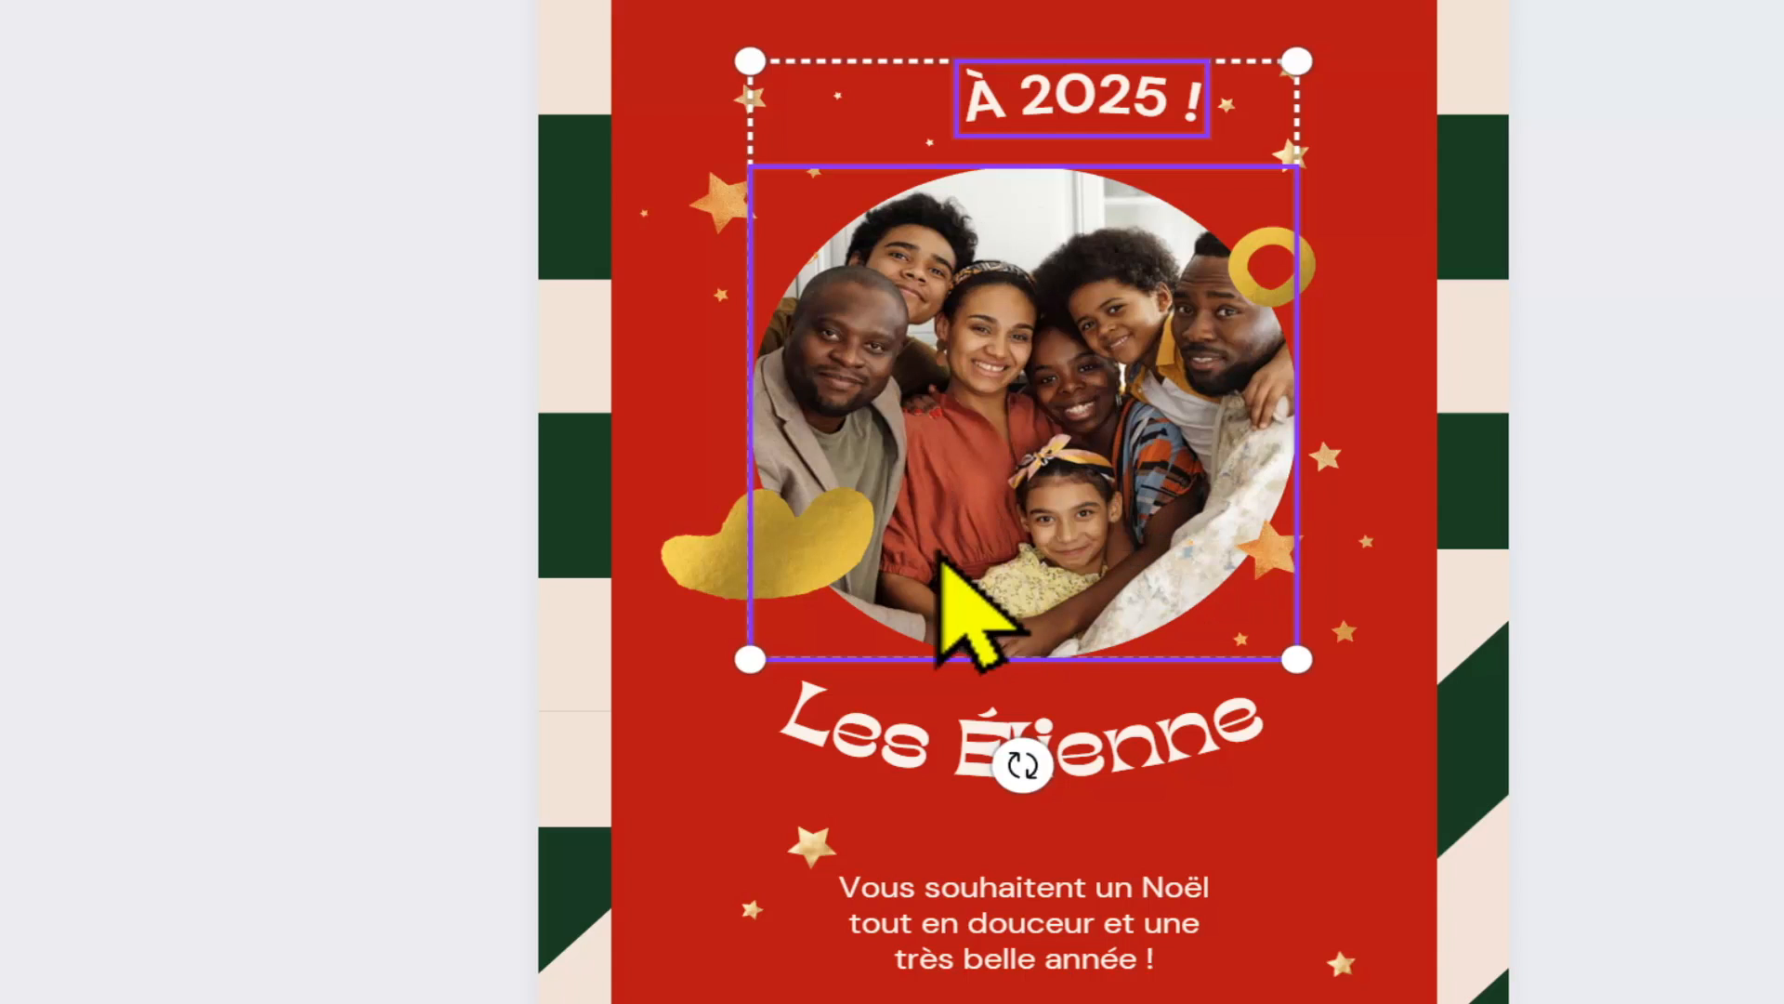
{"action": "left_click", "coordinate": [1143, 753], "text": "shift"}
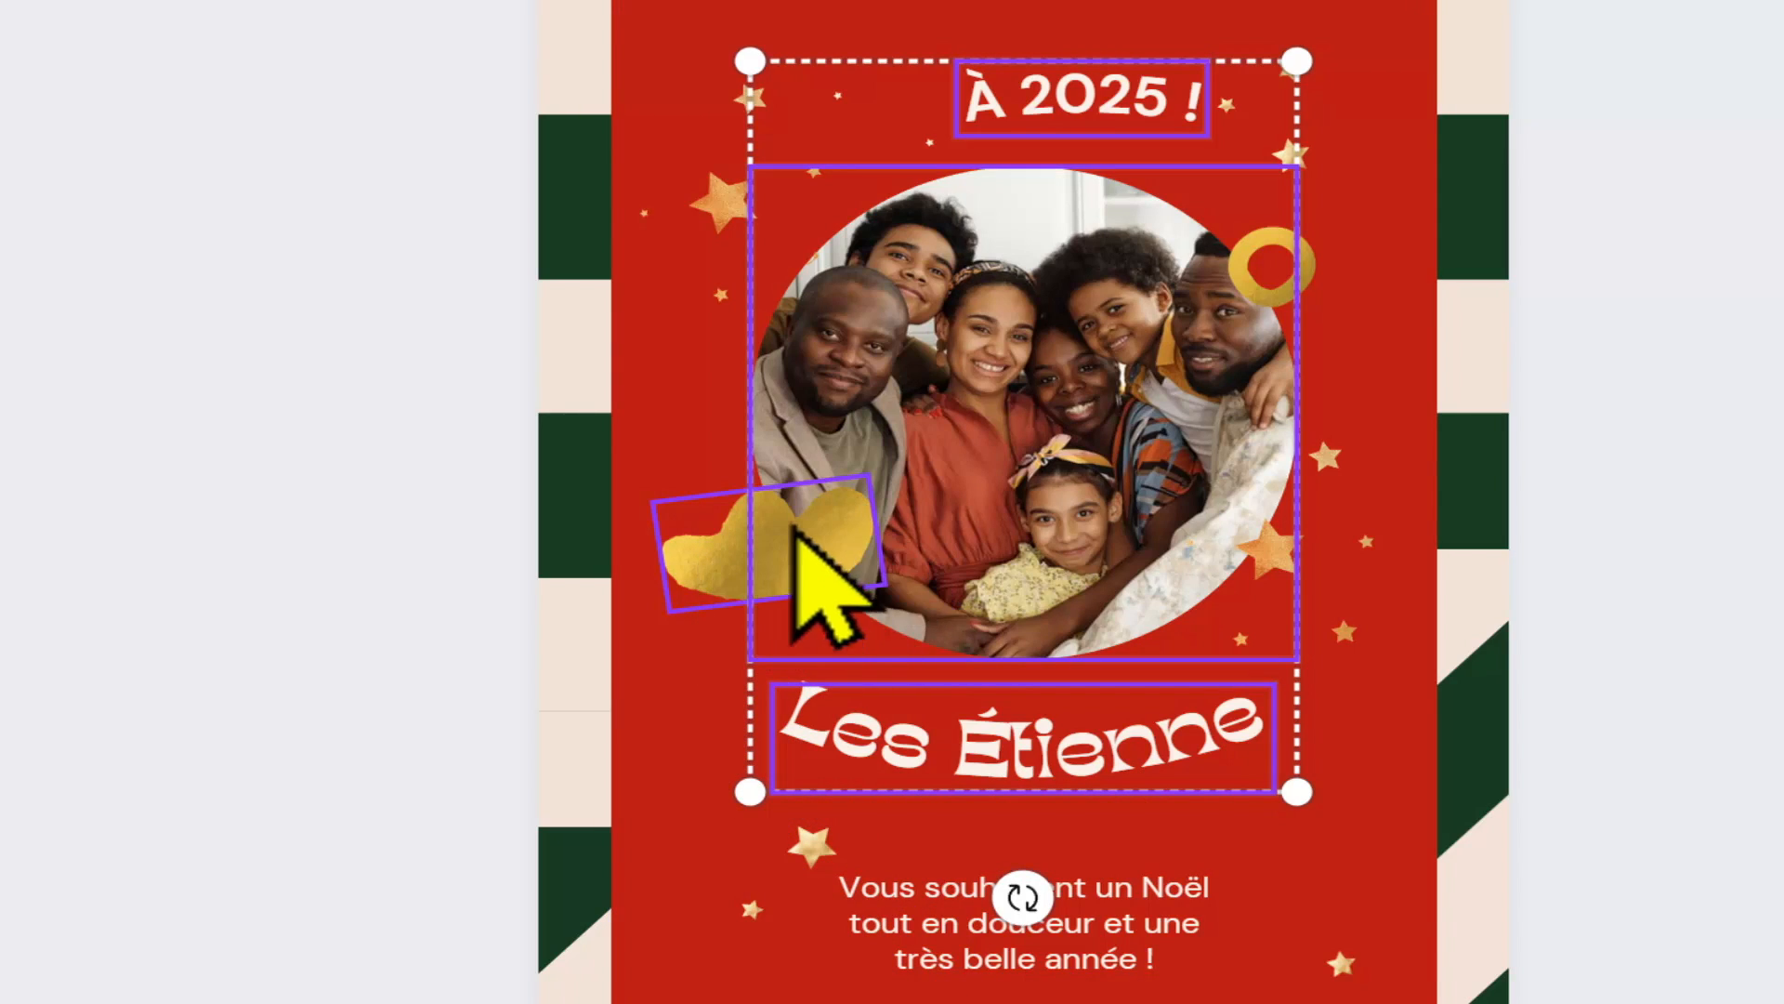
{"action": "left_click", "coordinate": [702, 565], "text": "shift"}
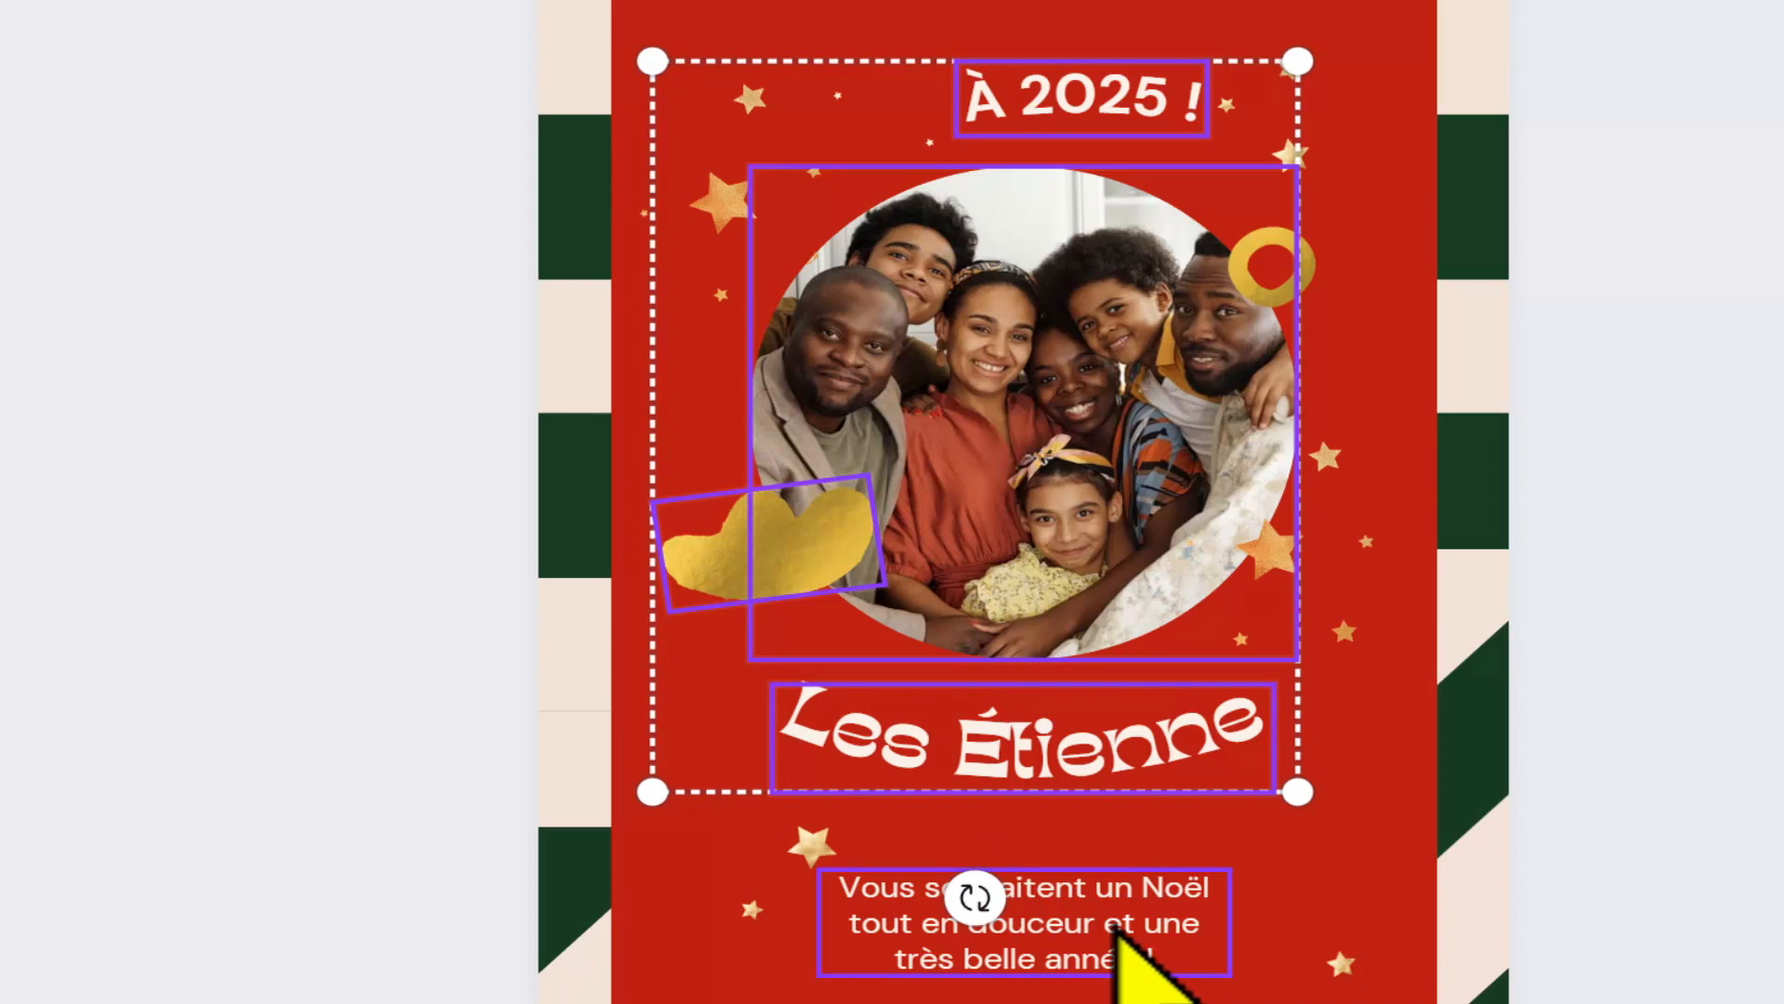
{"action": "left_click", "coordinate": [1120, 938], "text": "shift"}
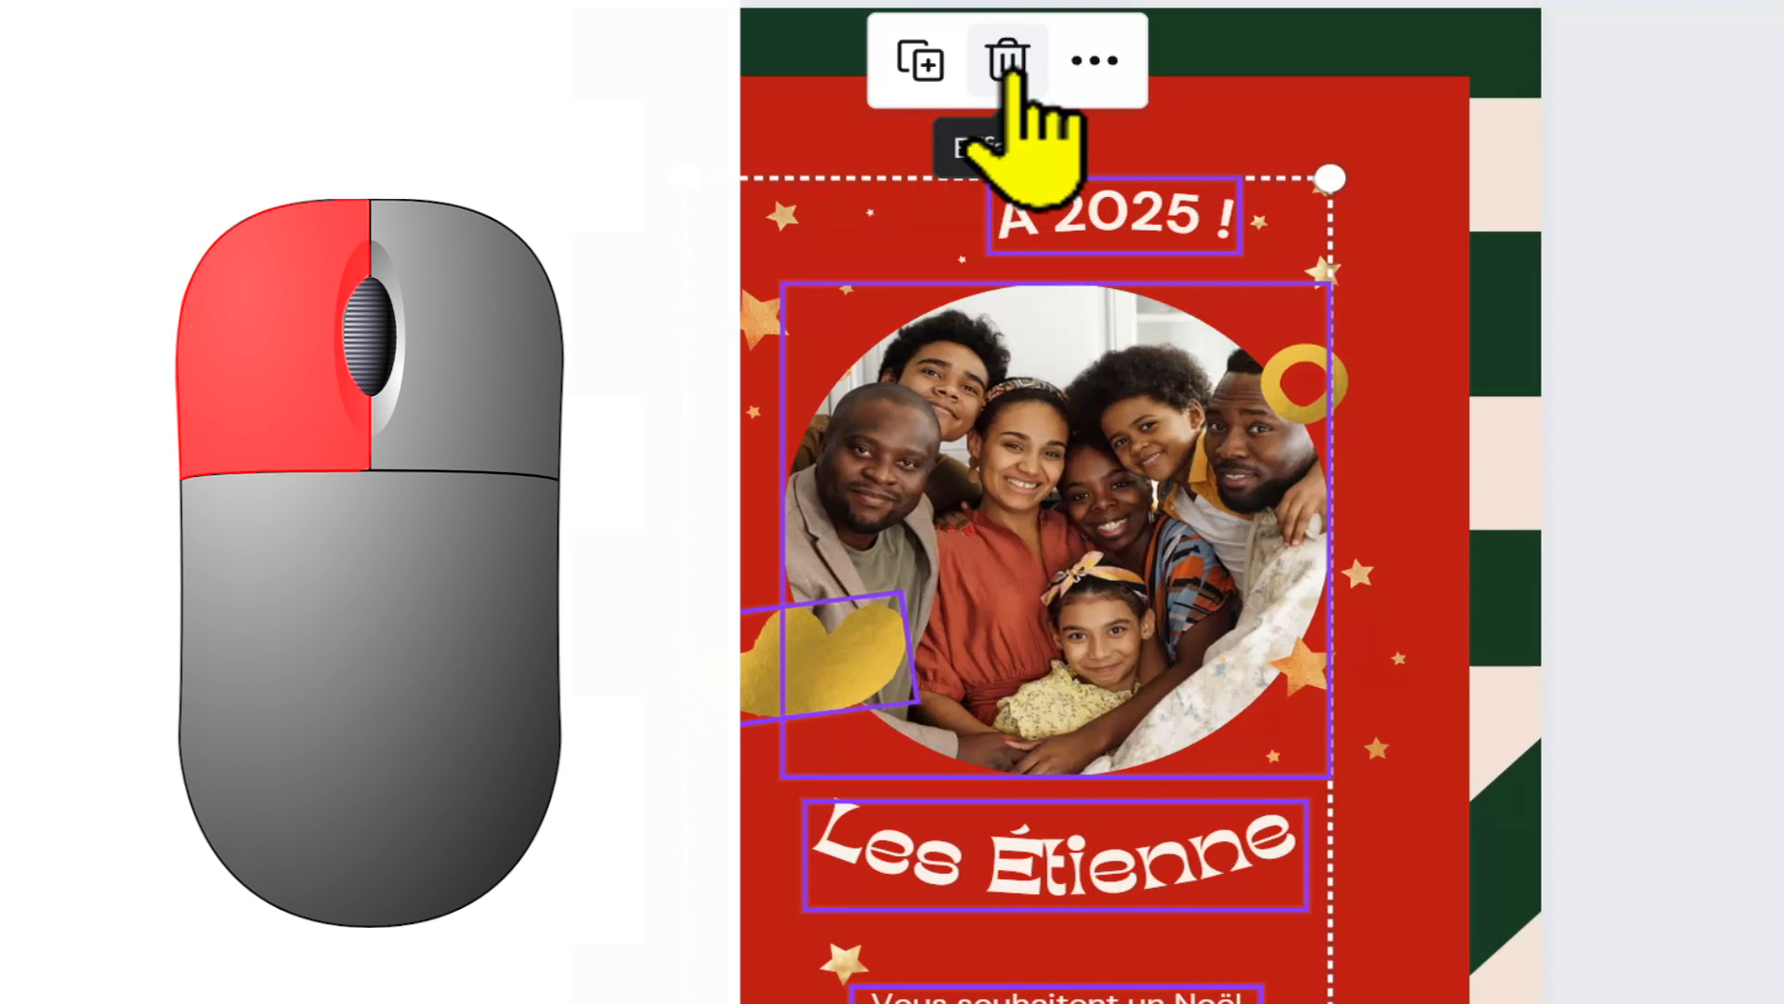
{"action": "left_click", "coordinate": [1019, 78]}
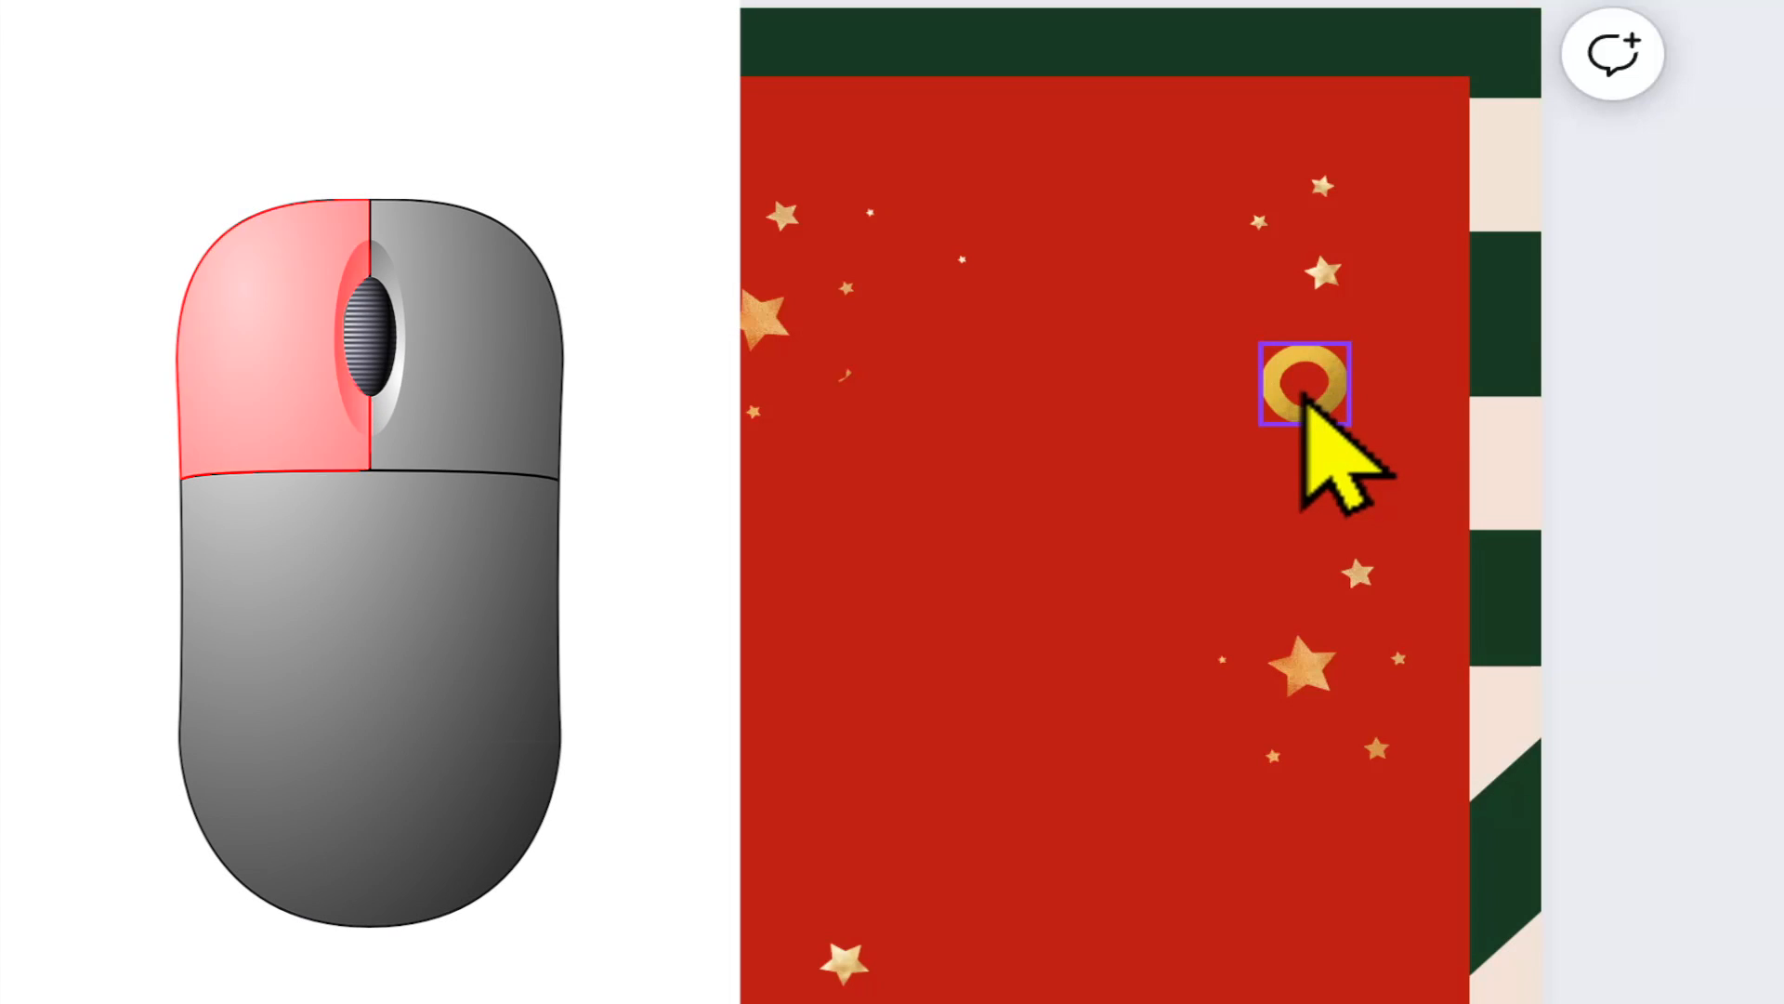
{"action": "left_click", "coordinate": [1305, 395]}
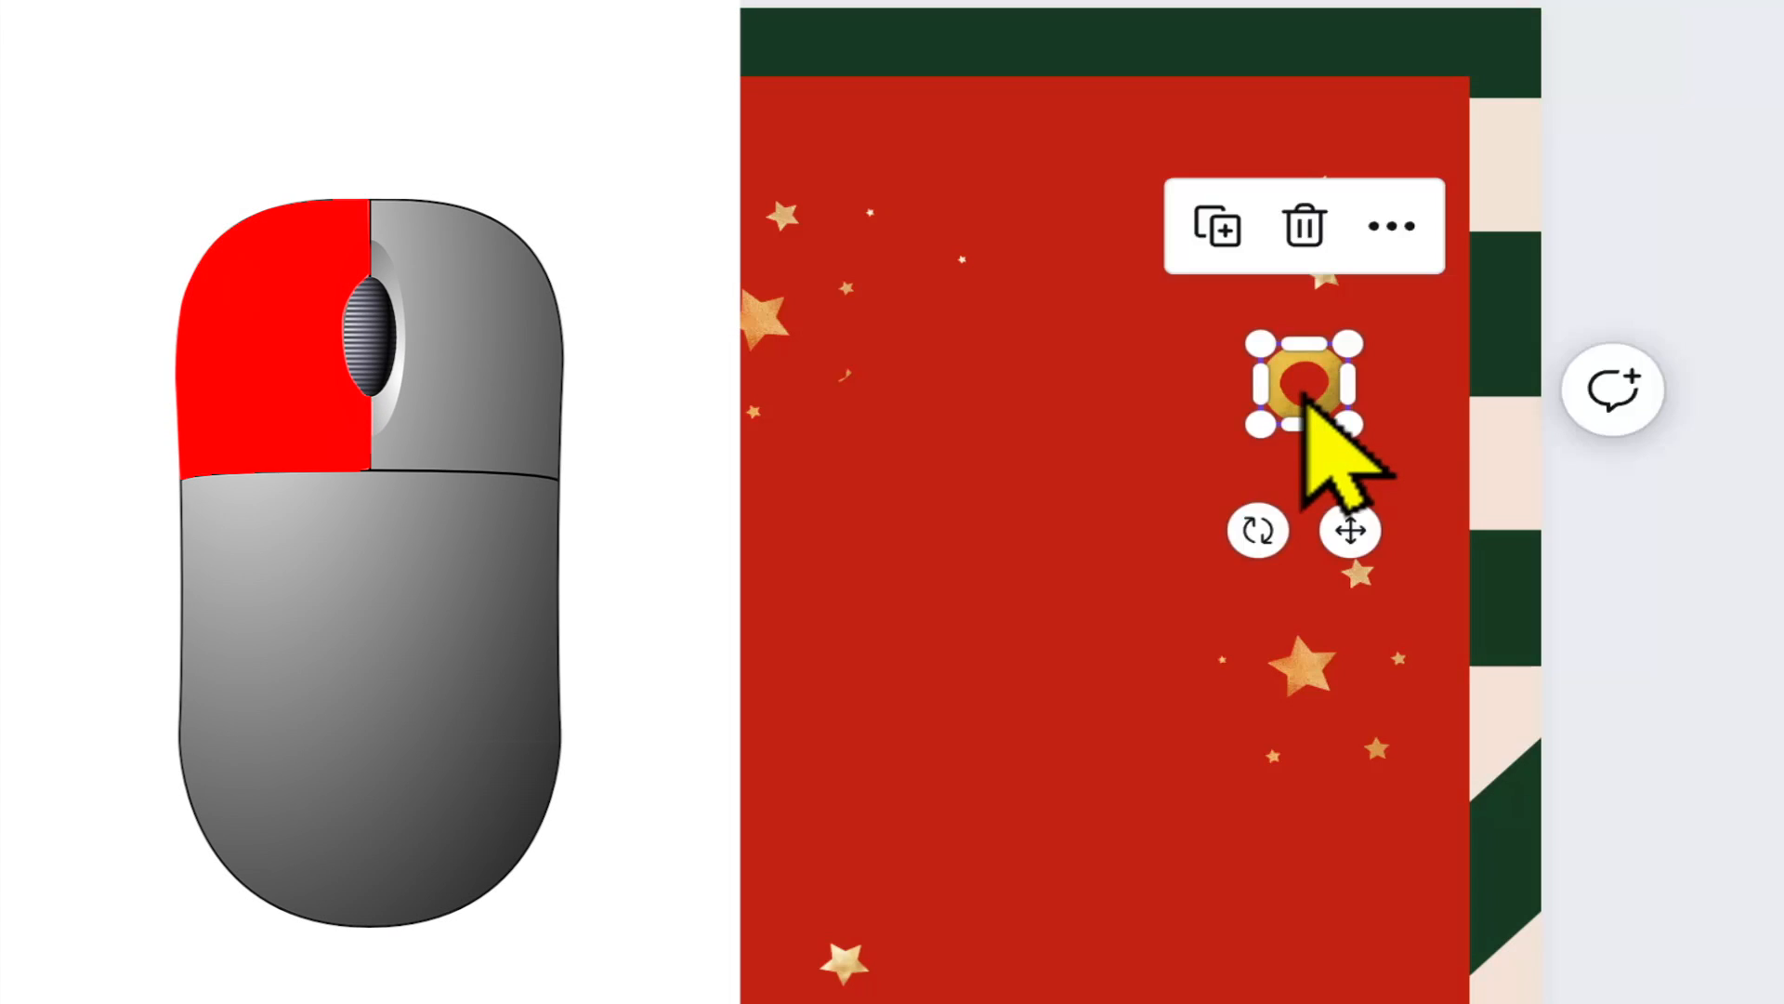
{"action": "left_click", "coordinate": [1305, 228]}
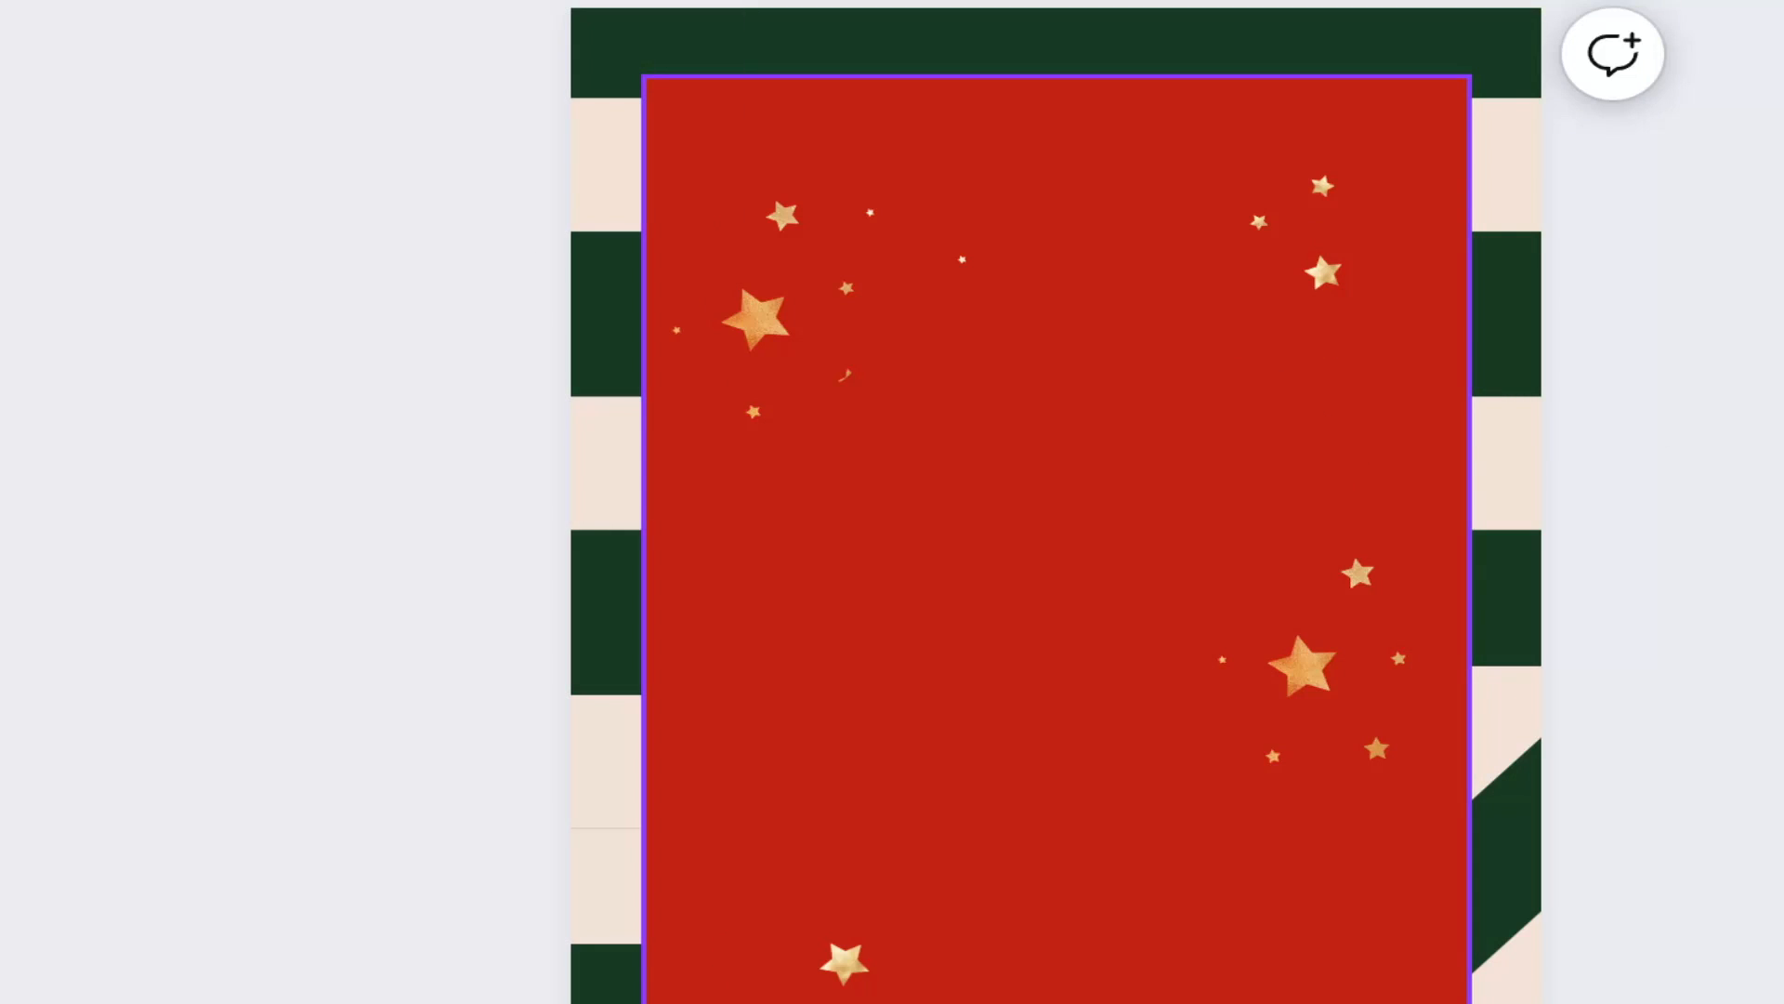
Step: Select the red background rectangle, deselect it, and select the star cluster in the poster's upper-left area
{"action": "left_click", "coordinate": [1062, 454]}
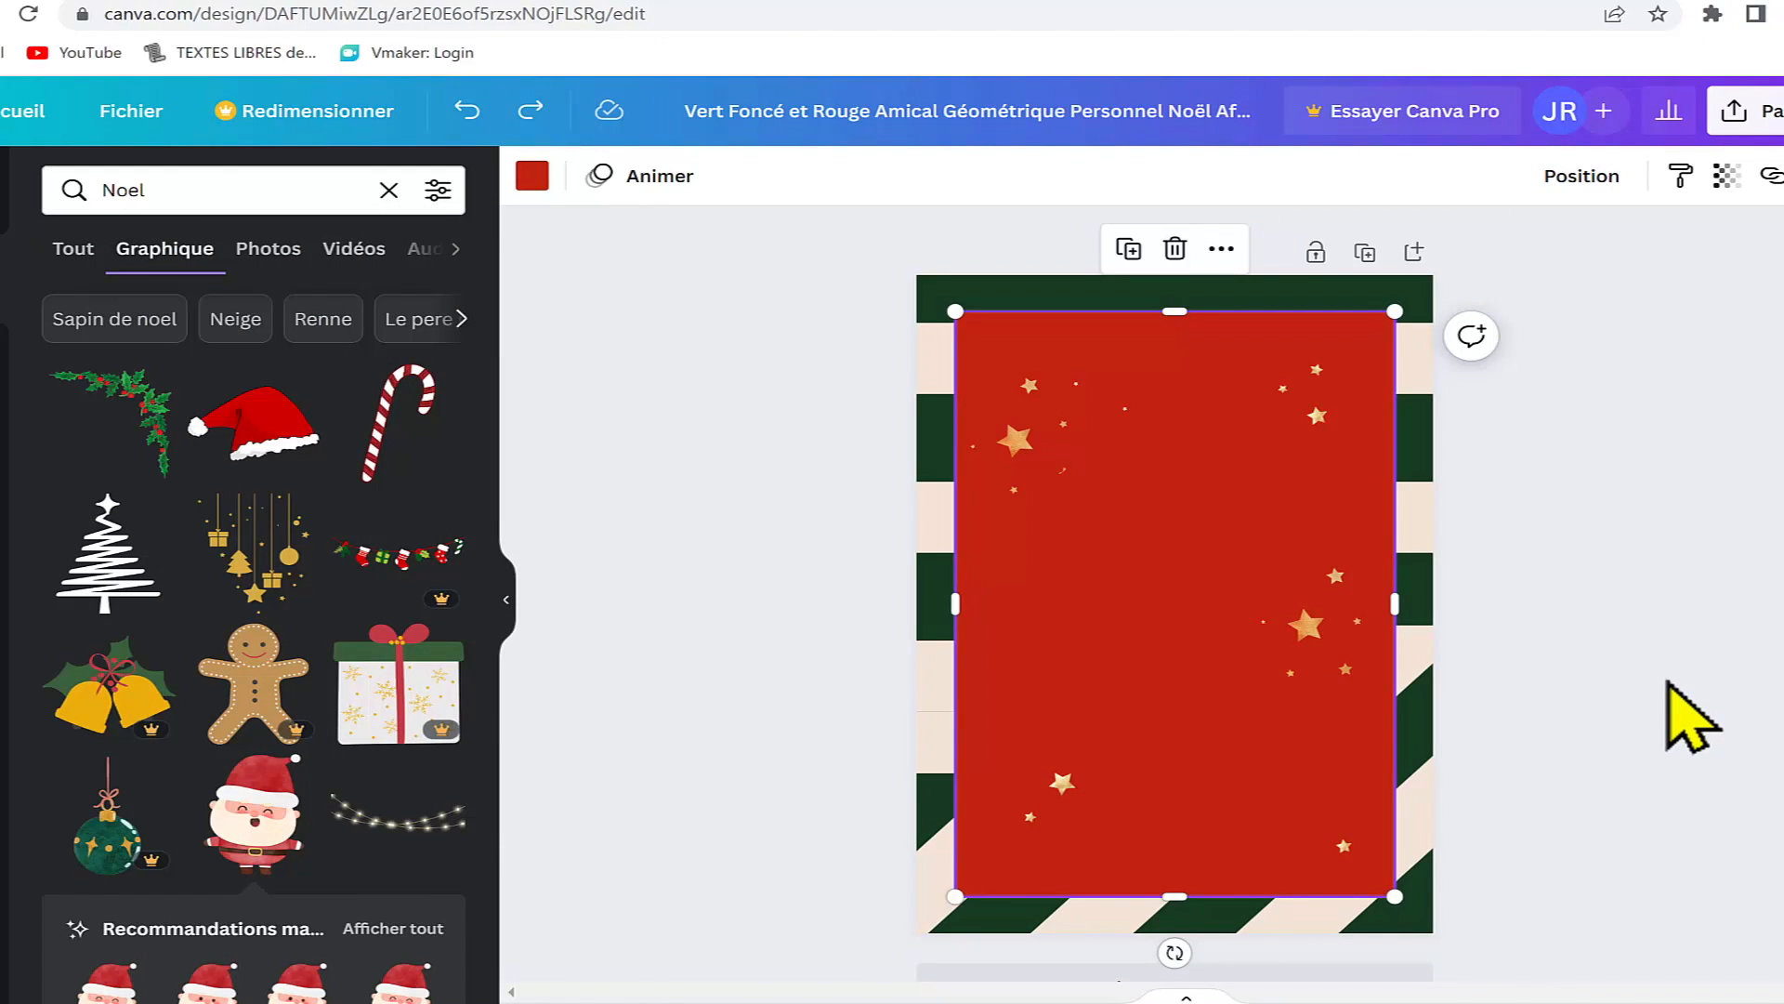
{"action": "left_click", "coordinate": [1668, 683]}
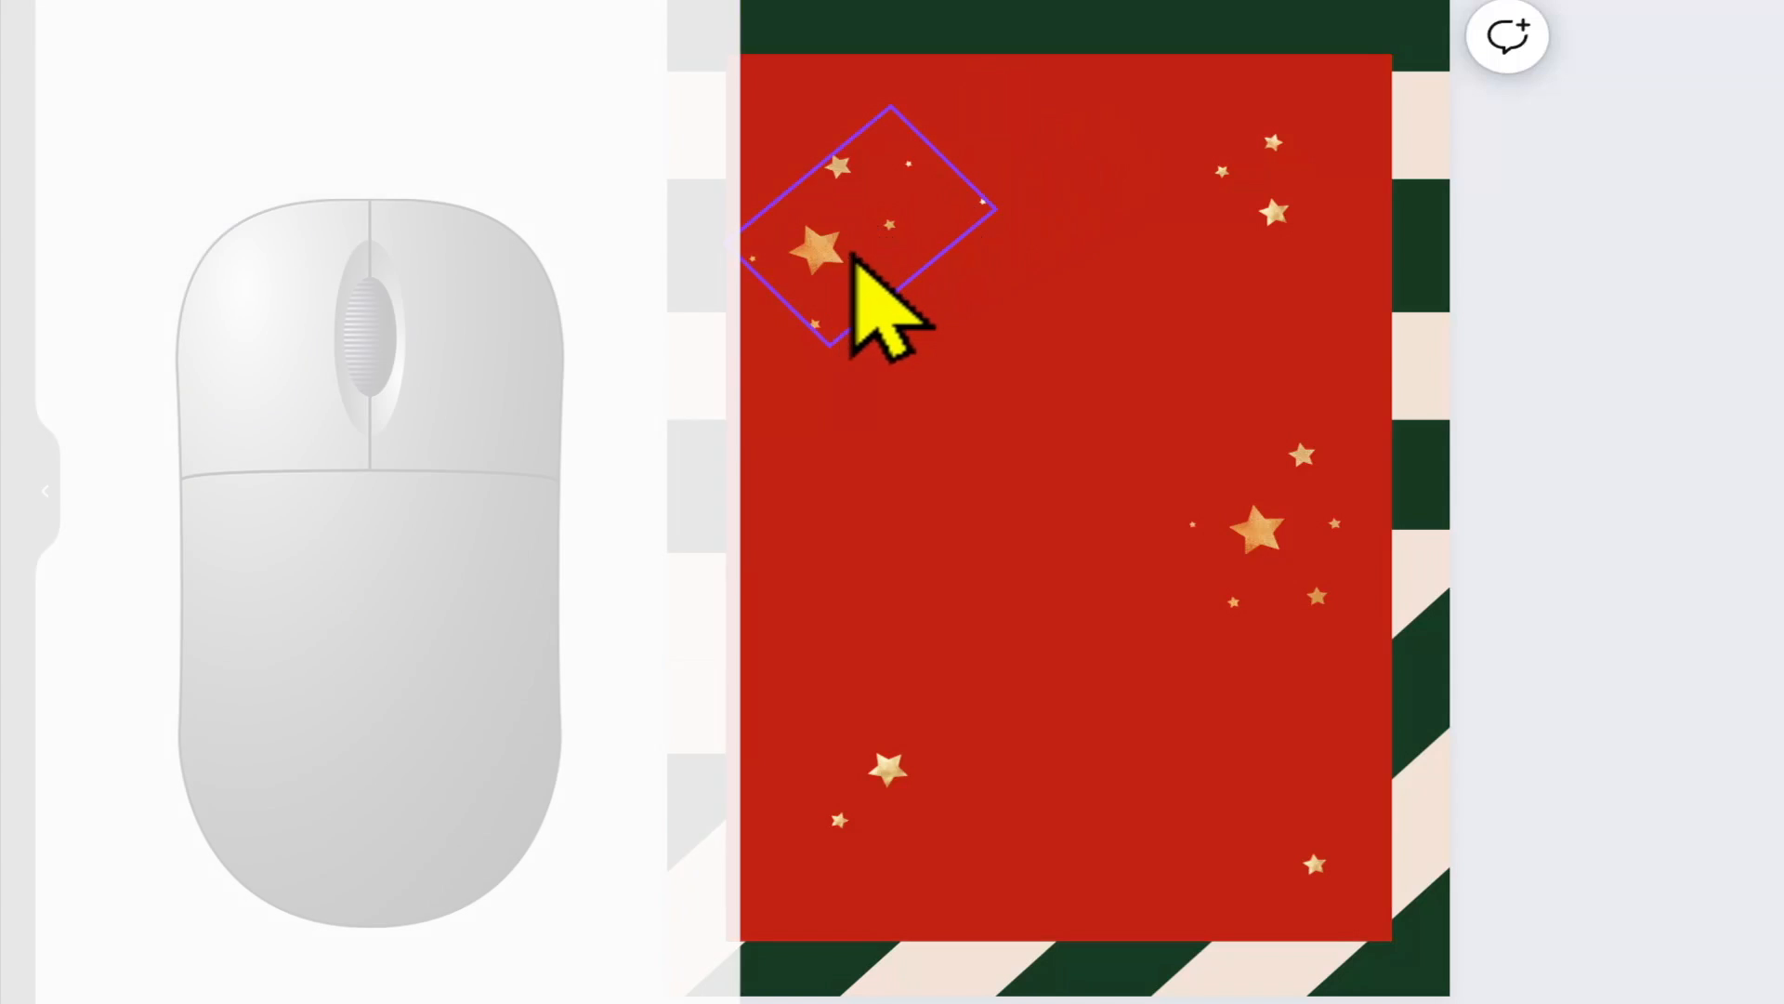
{"action": "left_click", "coordinate": [817, 254]}
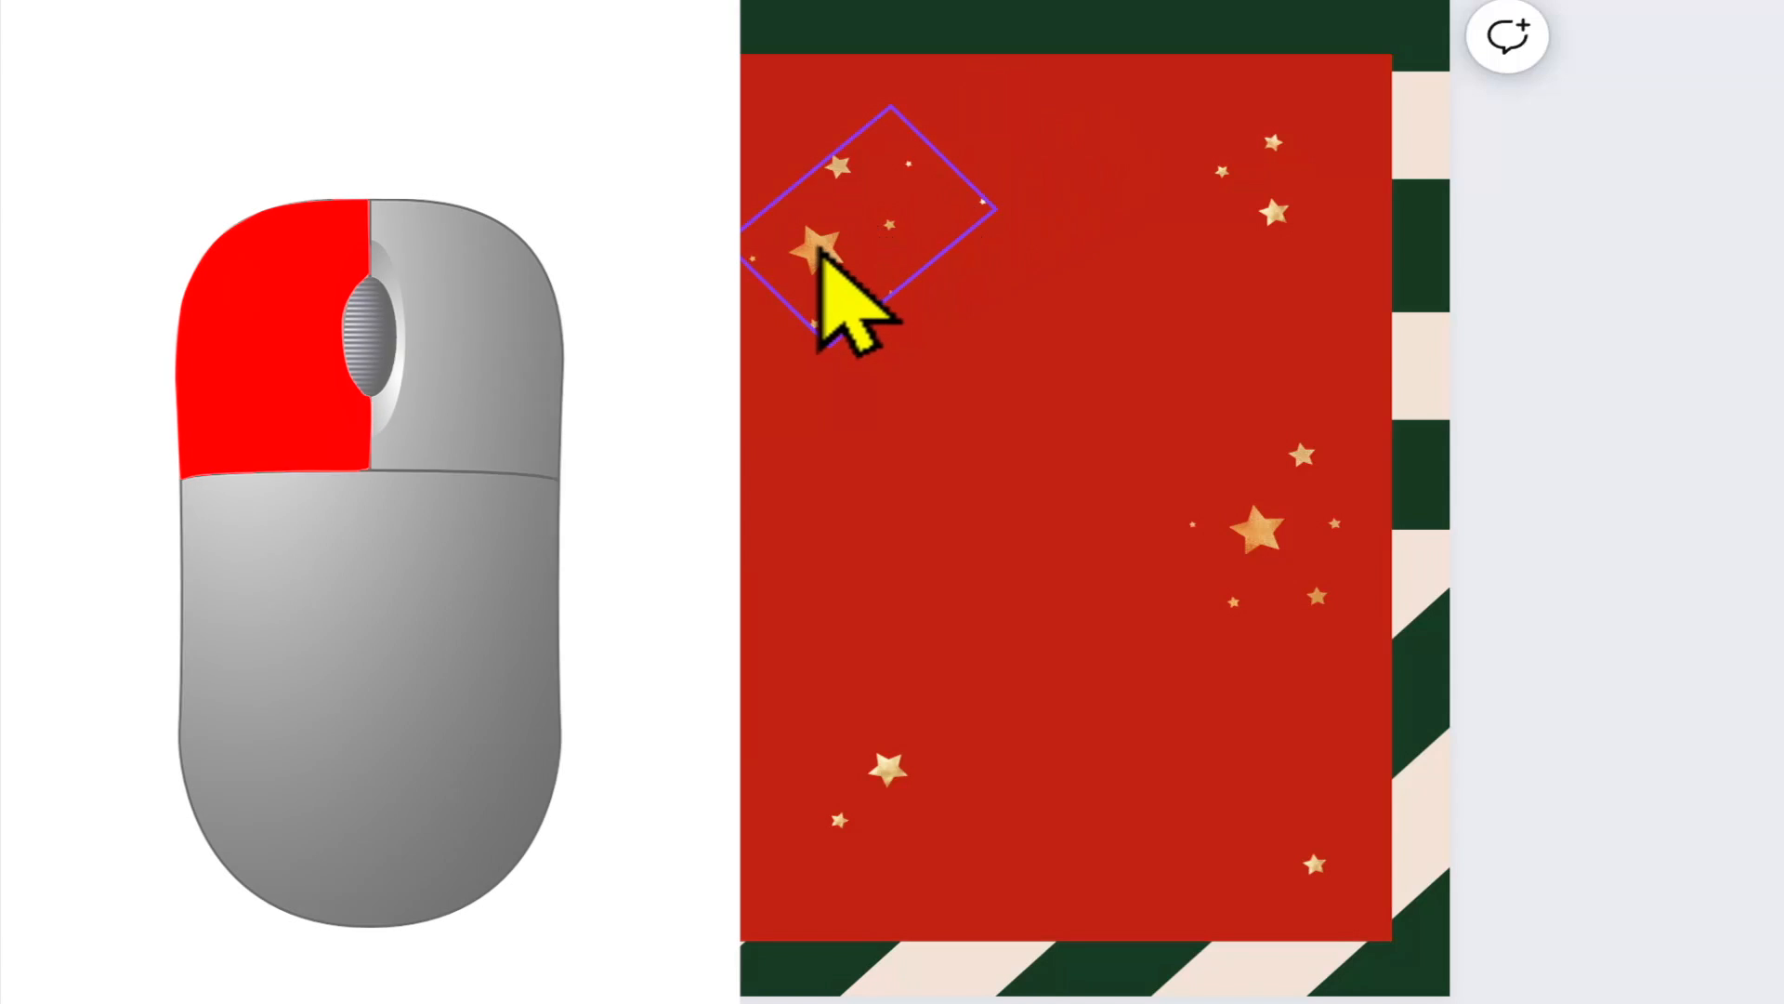
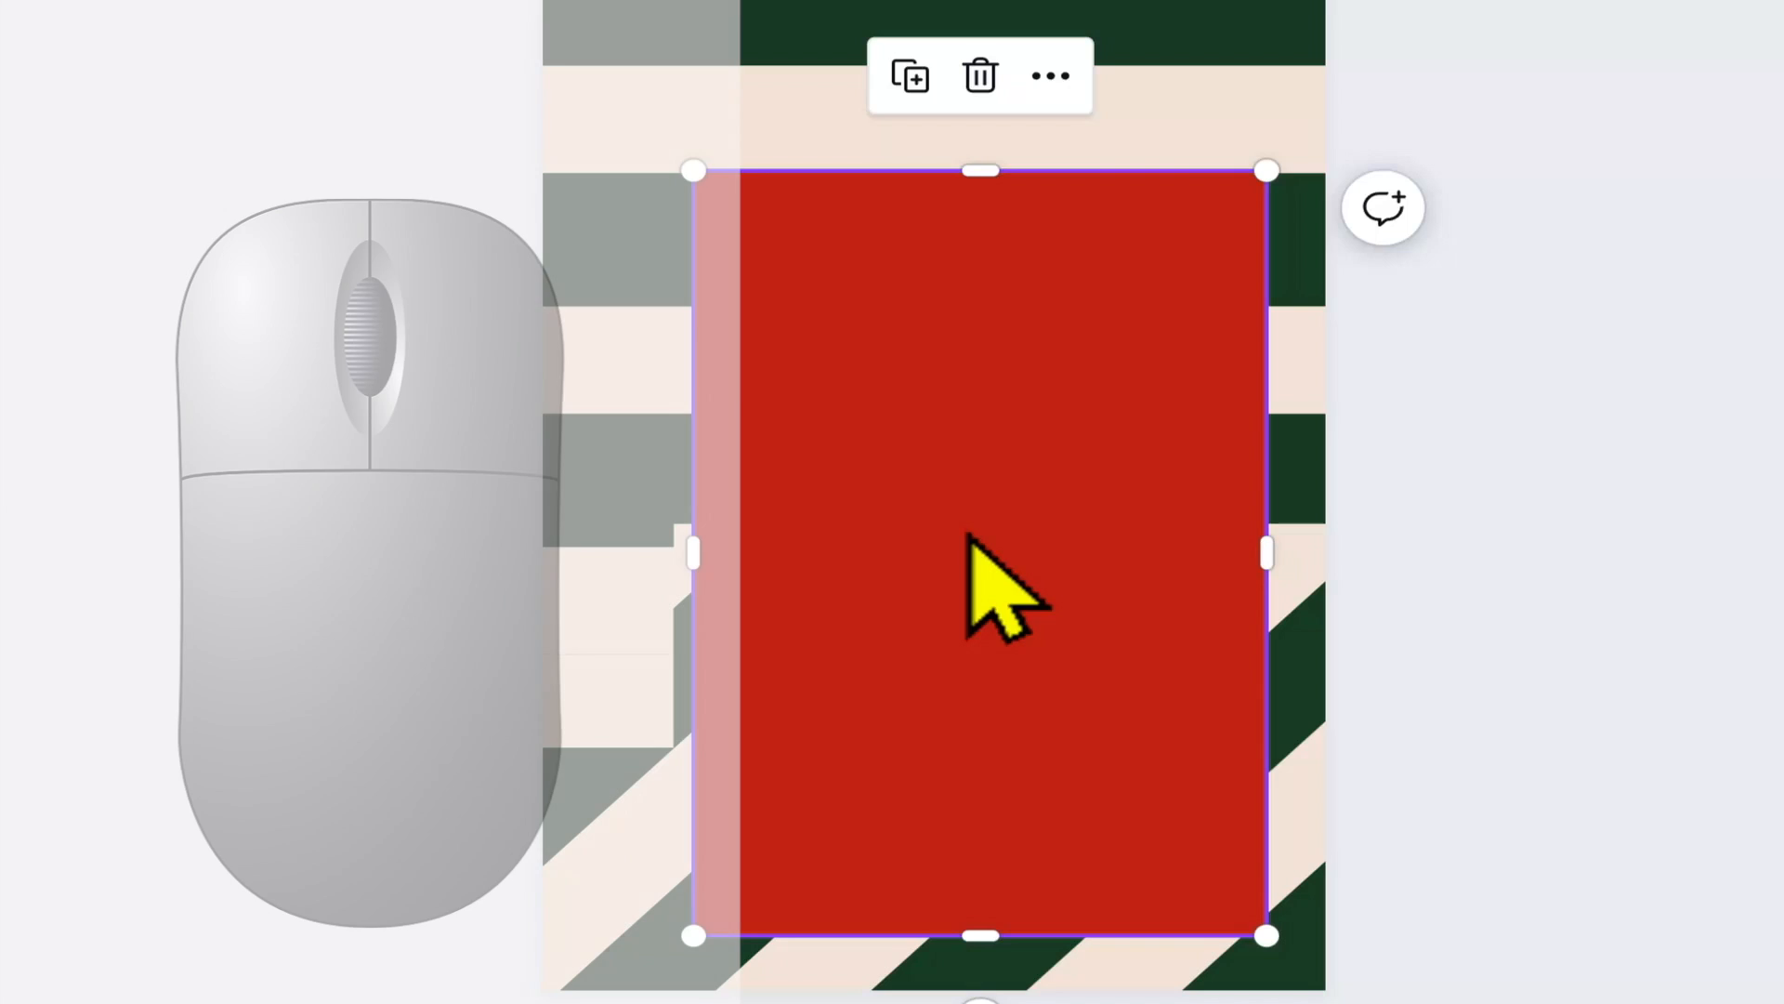
Step: Center the red rectangle on the poster page and rotate it 90°
{"action": "mouse_move", "coordinate": [920, 506]}
{"action": "left_mouse_down"}
{"action": "mouse_move", "coordinate": [840, 434]}
{"action": "mouse_move", "coordinate": [832, 382]}
{"action": "mouse_move", "coordinate": [863, 358]}
{"action": "mouse_move", "coordinate": [1004, 387]}
{"action": "mouse_move", "coordinate": [1023, 454]}
{"action": "mouse_move", "coordinate": [985, 480]}
{"action": "mouse_move", "coordinate": [883, 464]}
{"action": "mouse_move", "coordinate": [936, 477]}
{"action": "mouse_move", "coordinate": [925, 499]}
{"action": "left_mouse_up"}
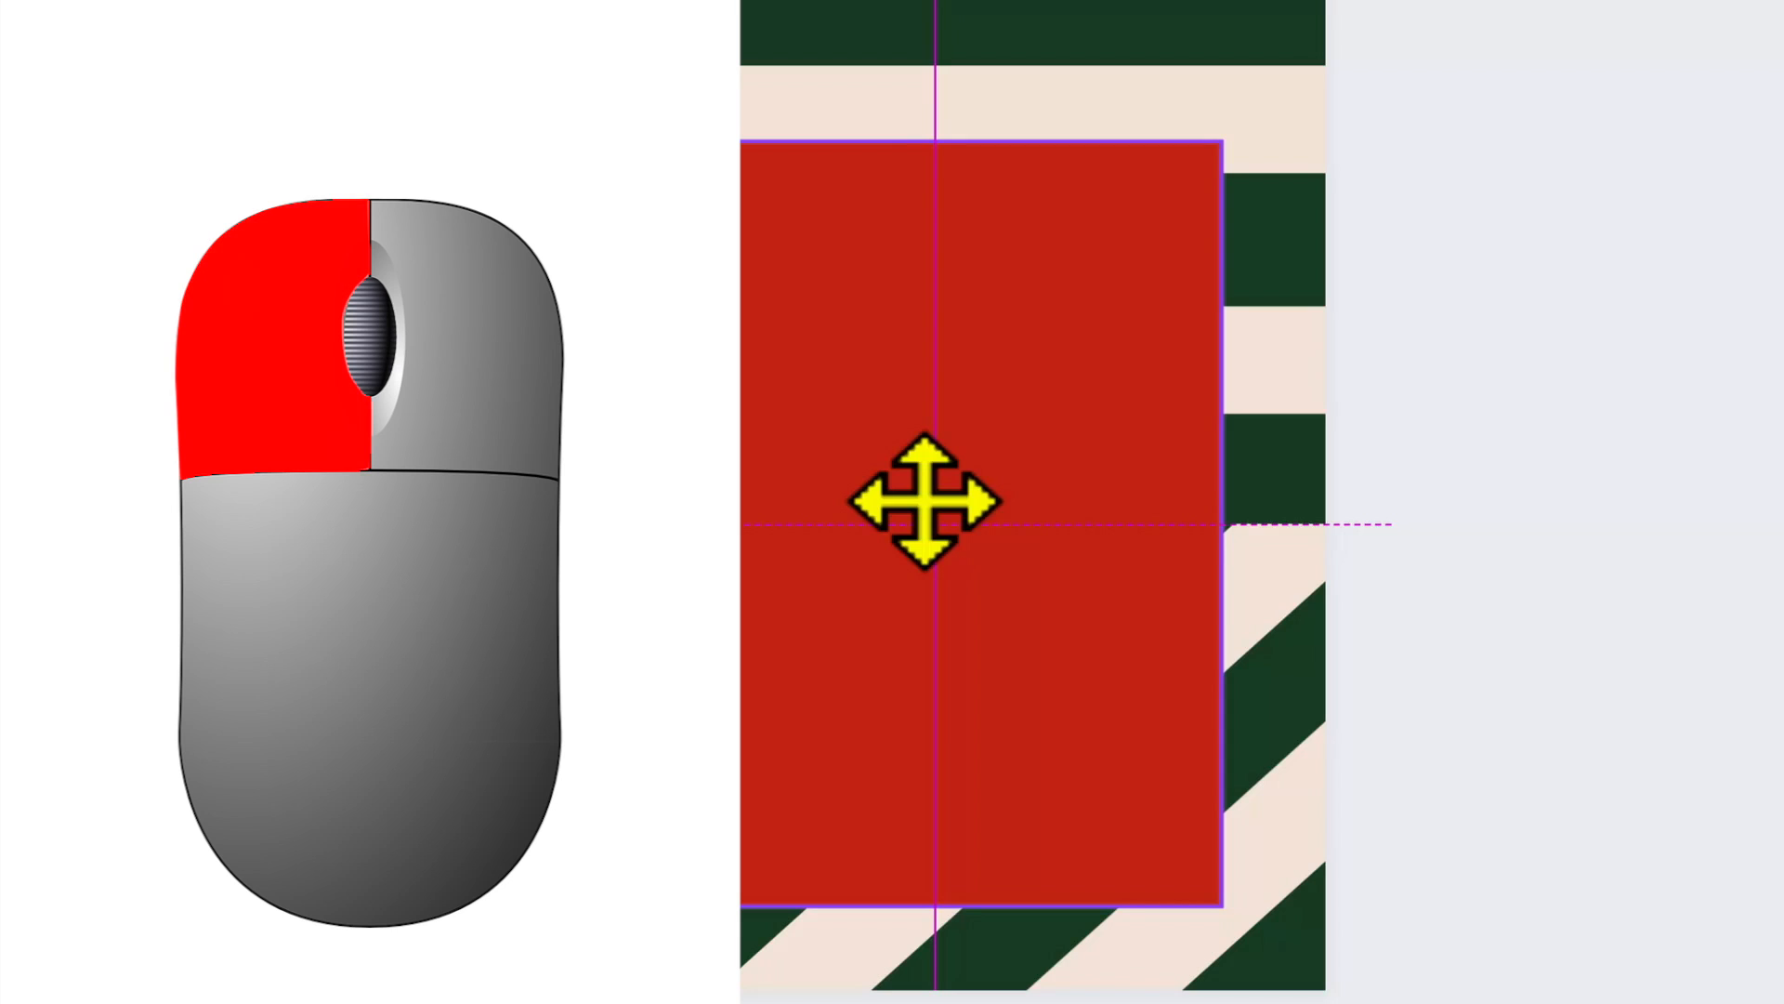
{"action": "left_click_drag", "start_coordinate": [925, 499], "coordinate": [924, 499]}
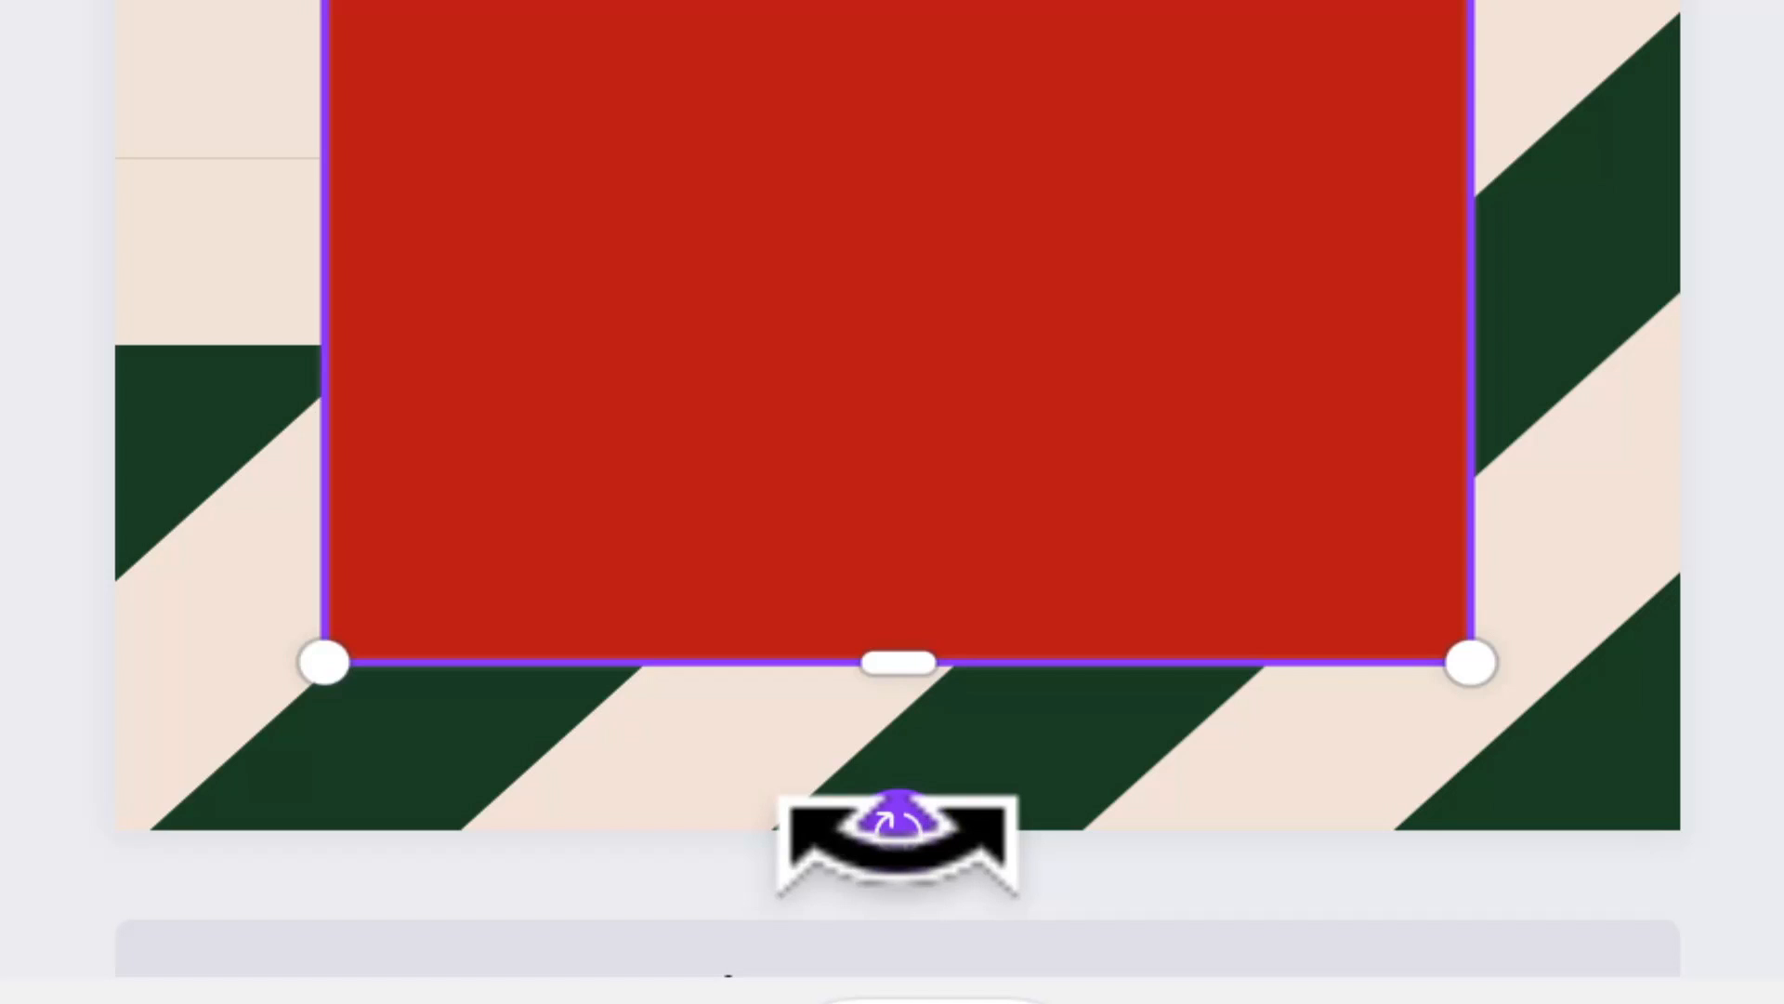
{"action": "left_click_drag", "start_coordinate": [894, 841], "coordinate": [1405, 824]}
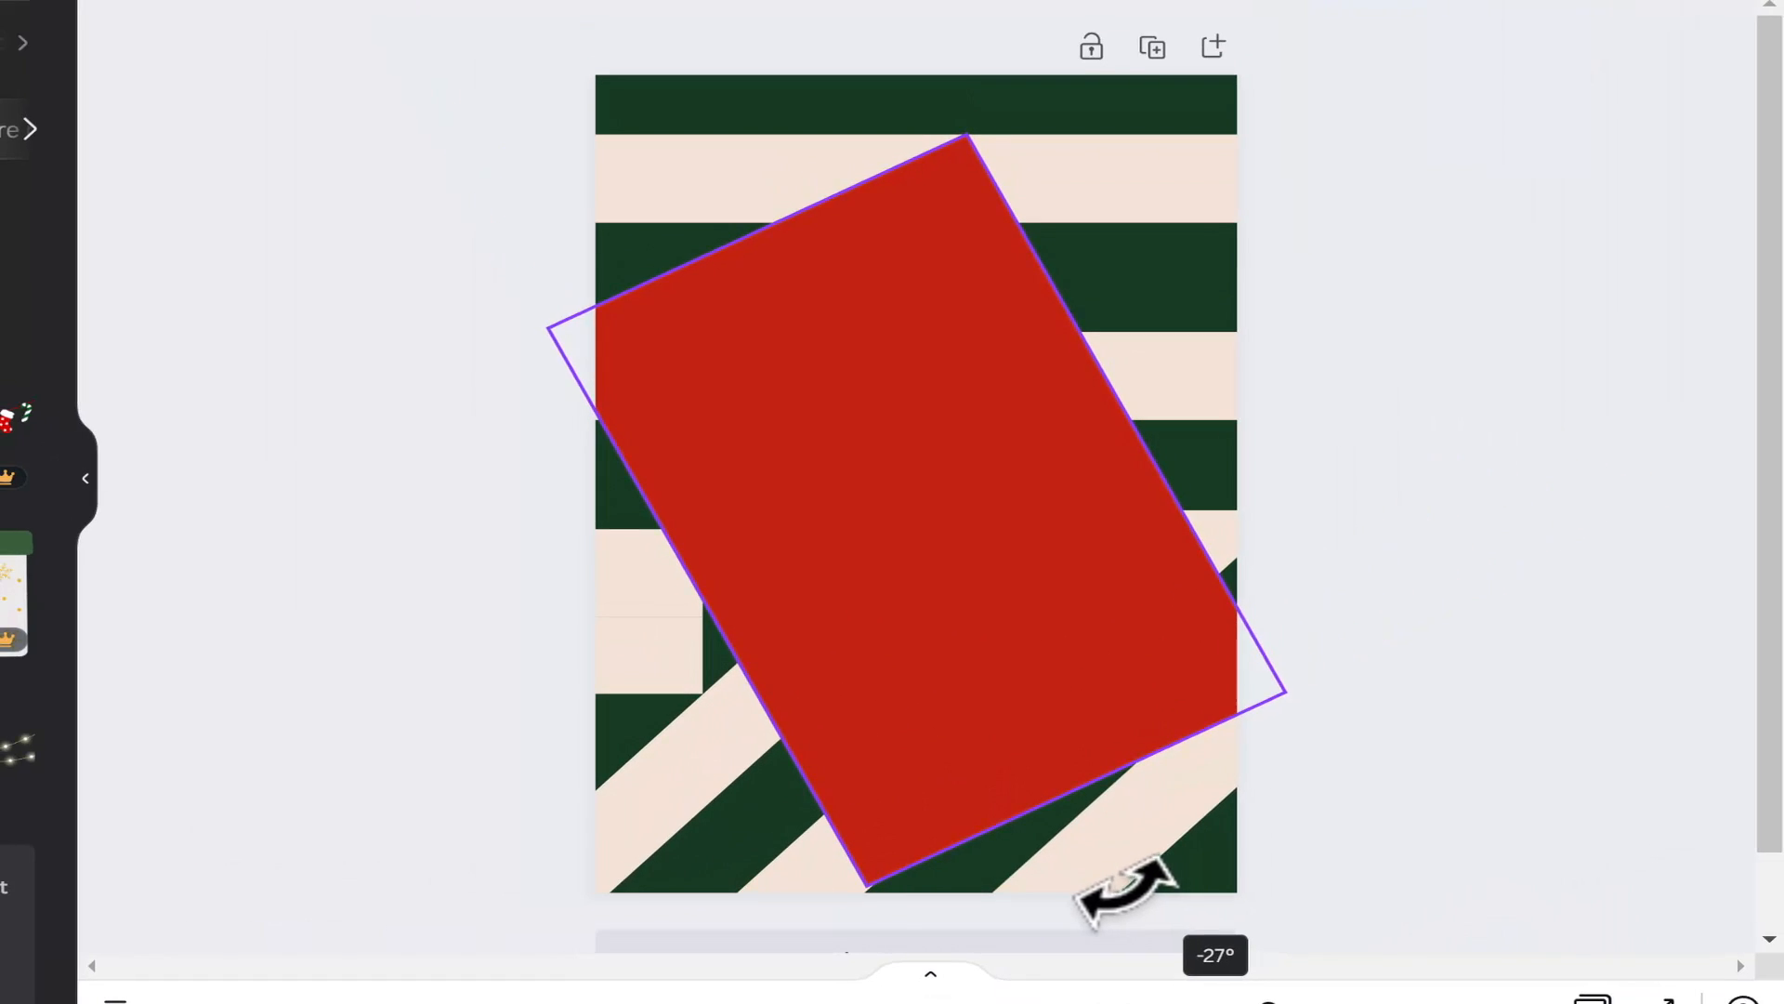
{"action": "left_click_drag", "start_coordinate": [1124, 890], "coordinate": [384, 505]}
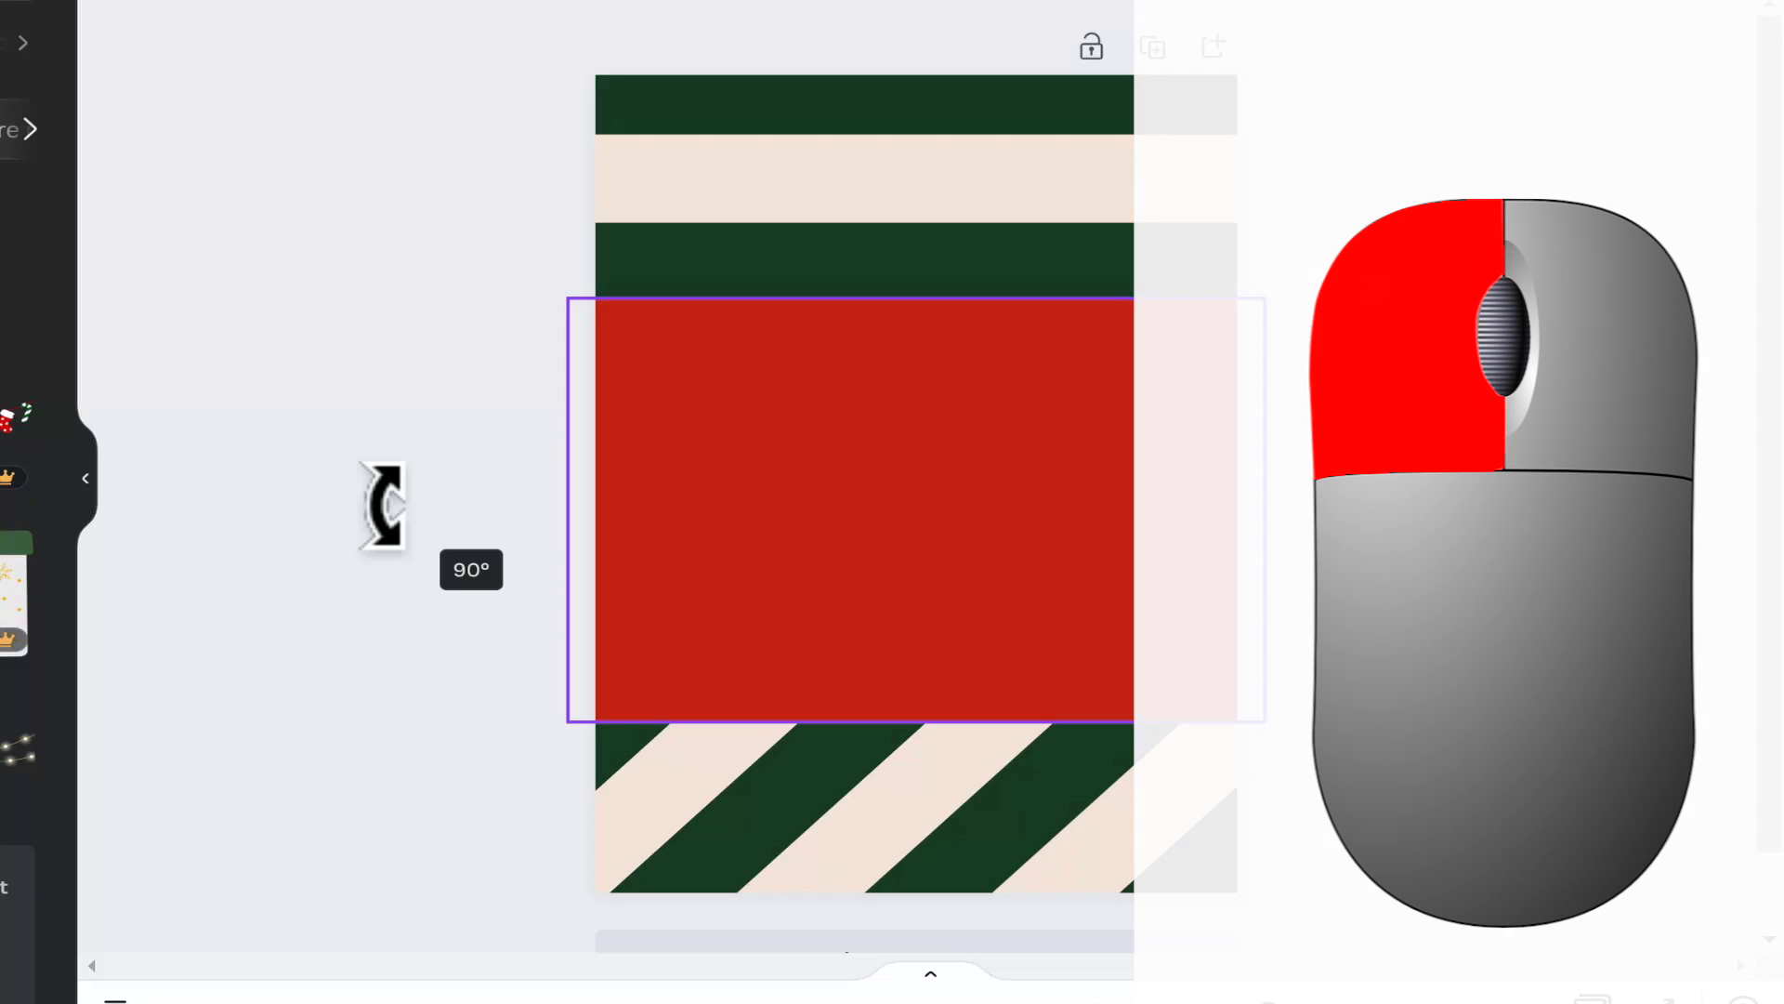
{"action": "left_click_drag", "start_coordinate": [383, 505], "coordinate": [385, 508]}
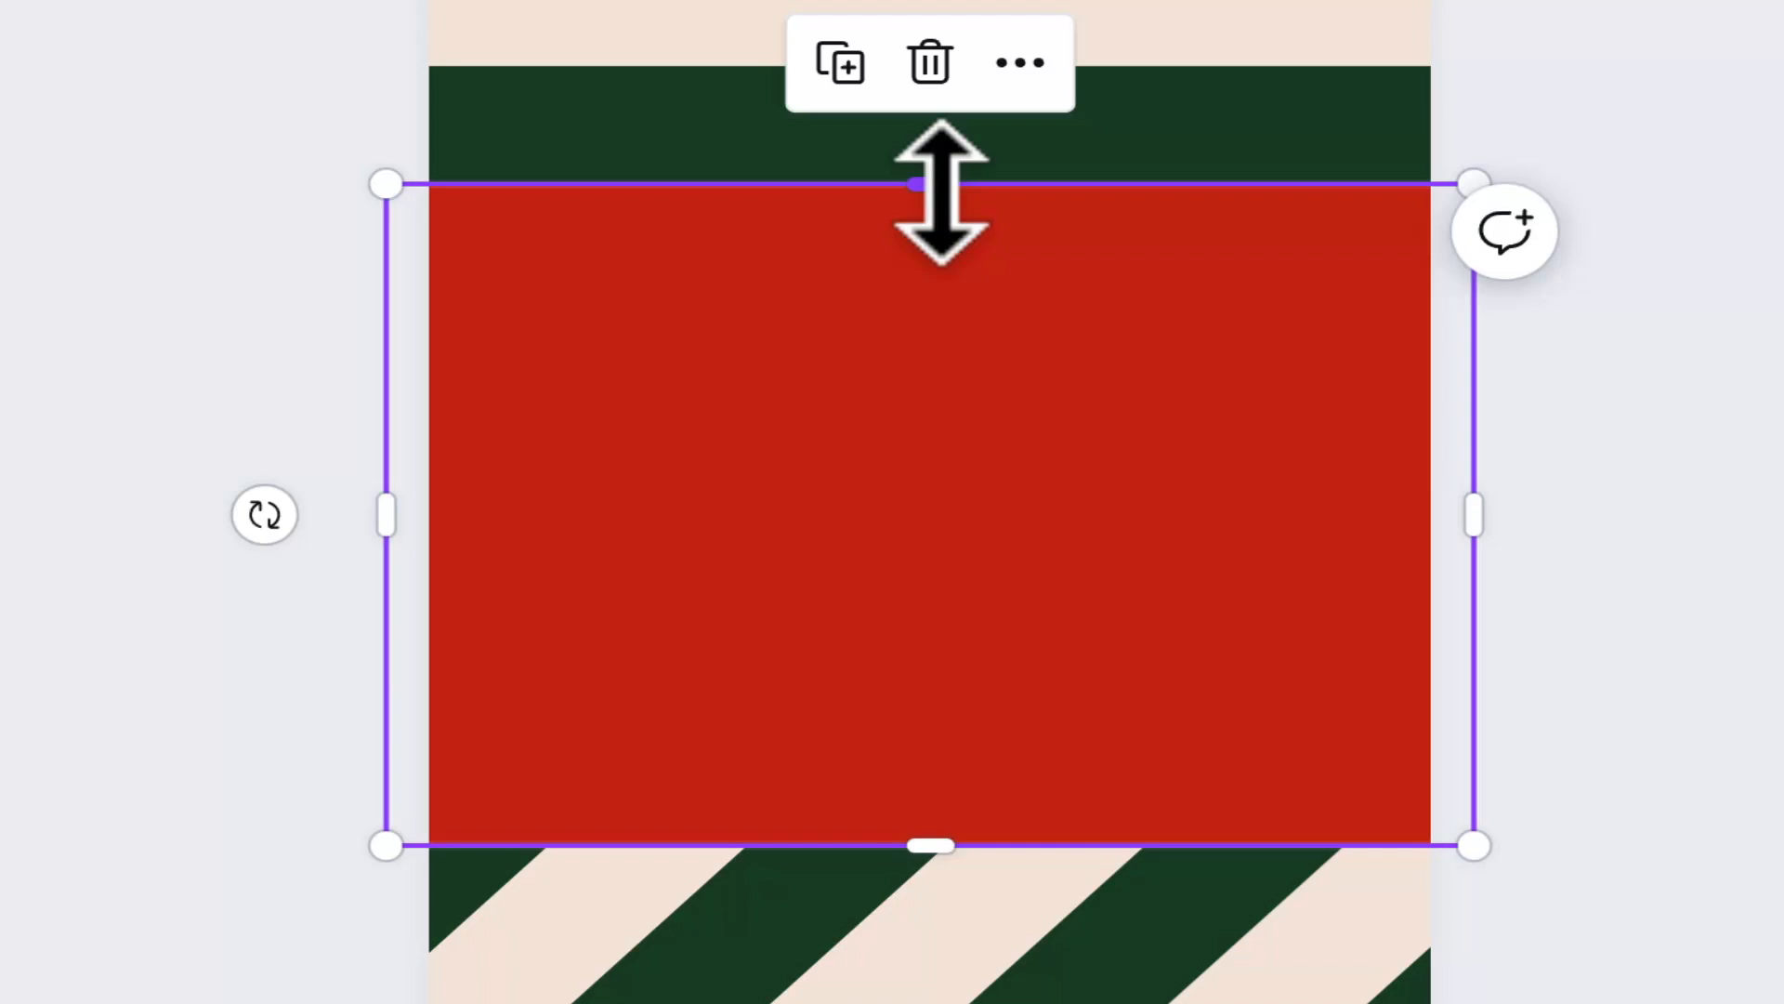
Step: Resize the red rectangle vertically by its upper and lower edges until it covers the whole poster page
{"action": "left_click_drag", "start_coordinate": [933, 203], "coordinate": [872, 694]}
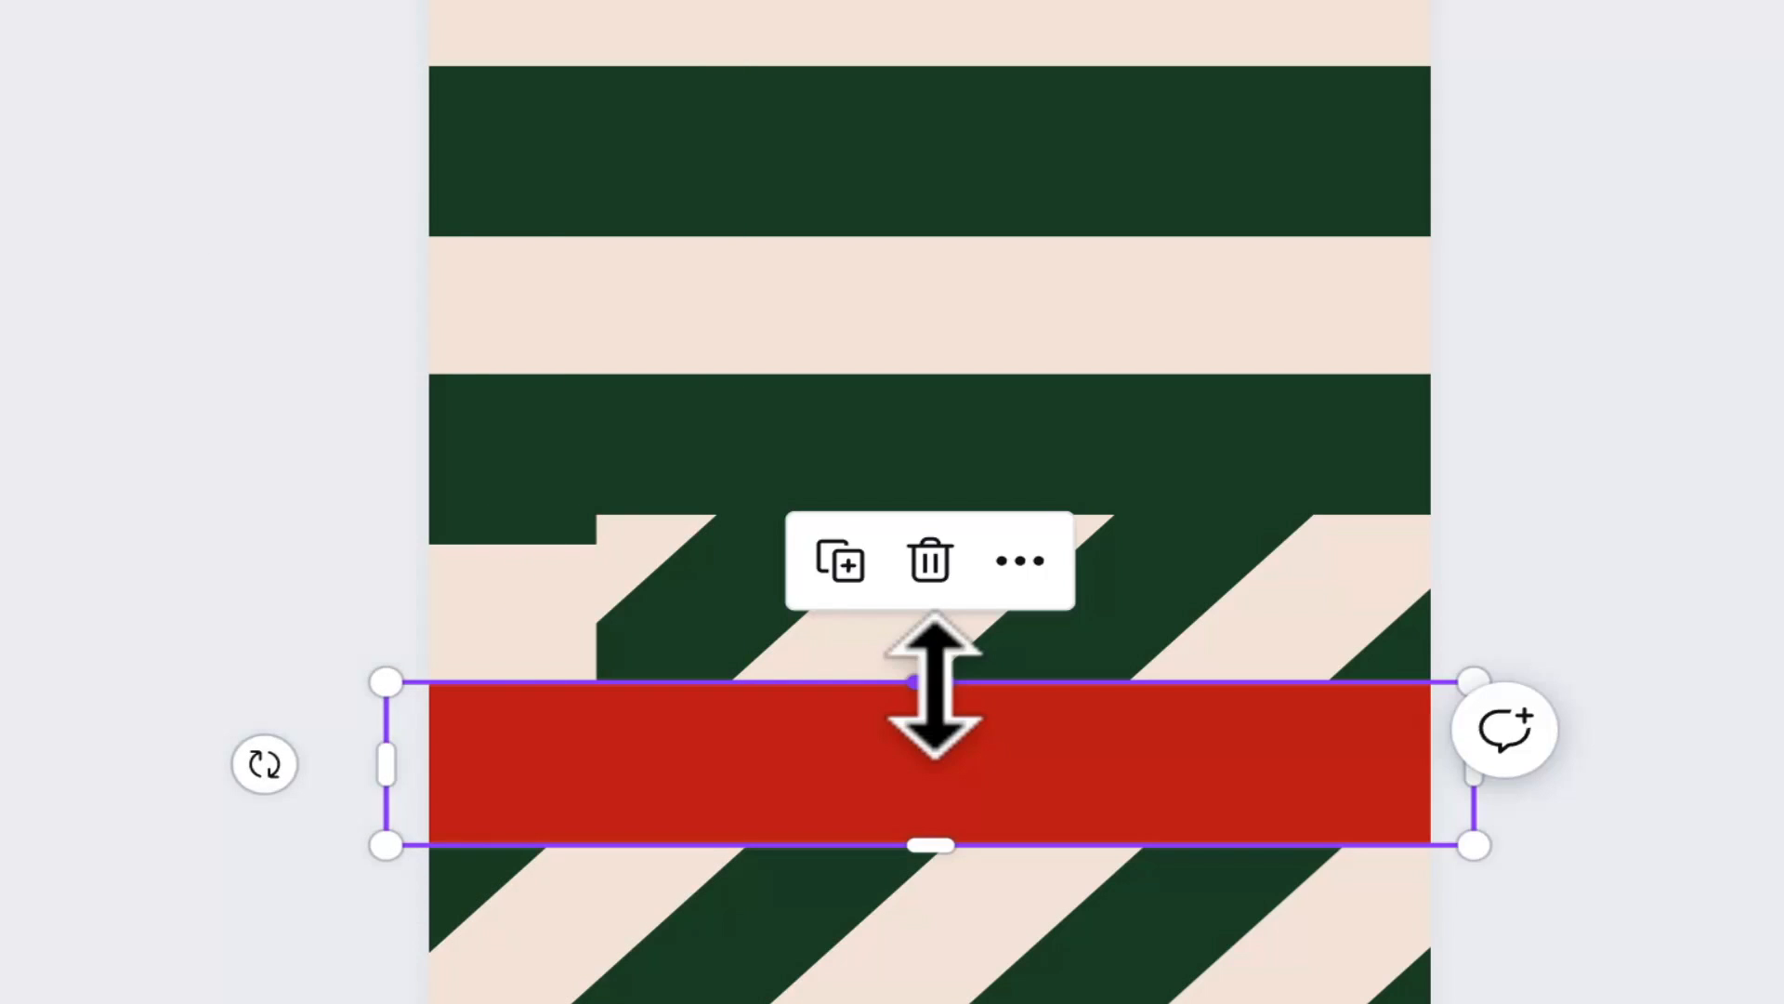
{"action": "left_click_drag", "start_coordinate": [934, 688], "coordinate": [948, 57]}
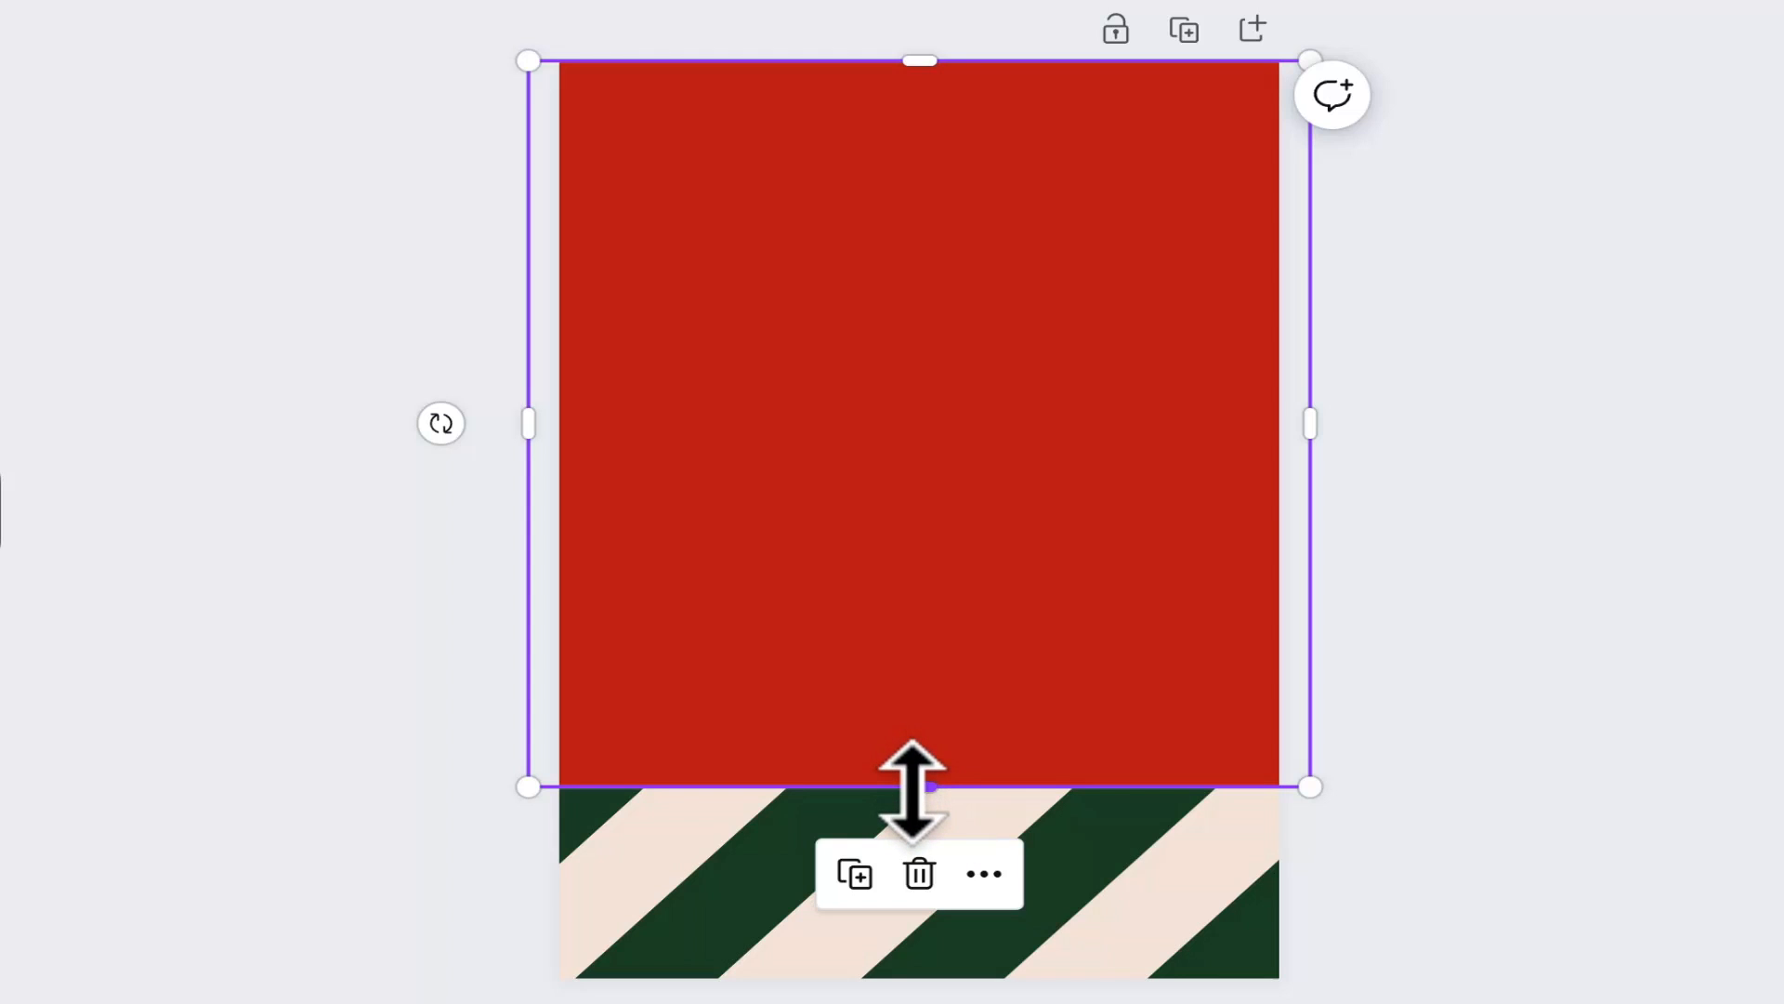
{"action": "left_click_drag", "start_coordinate": [912, 789], "coordinate": [889, 969]}
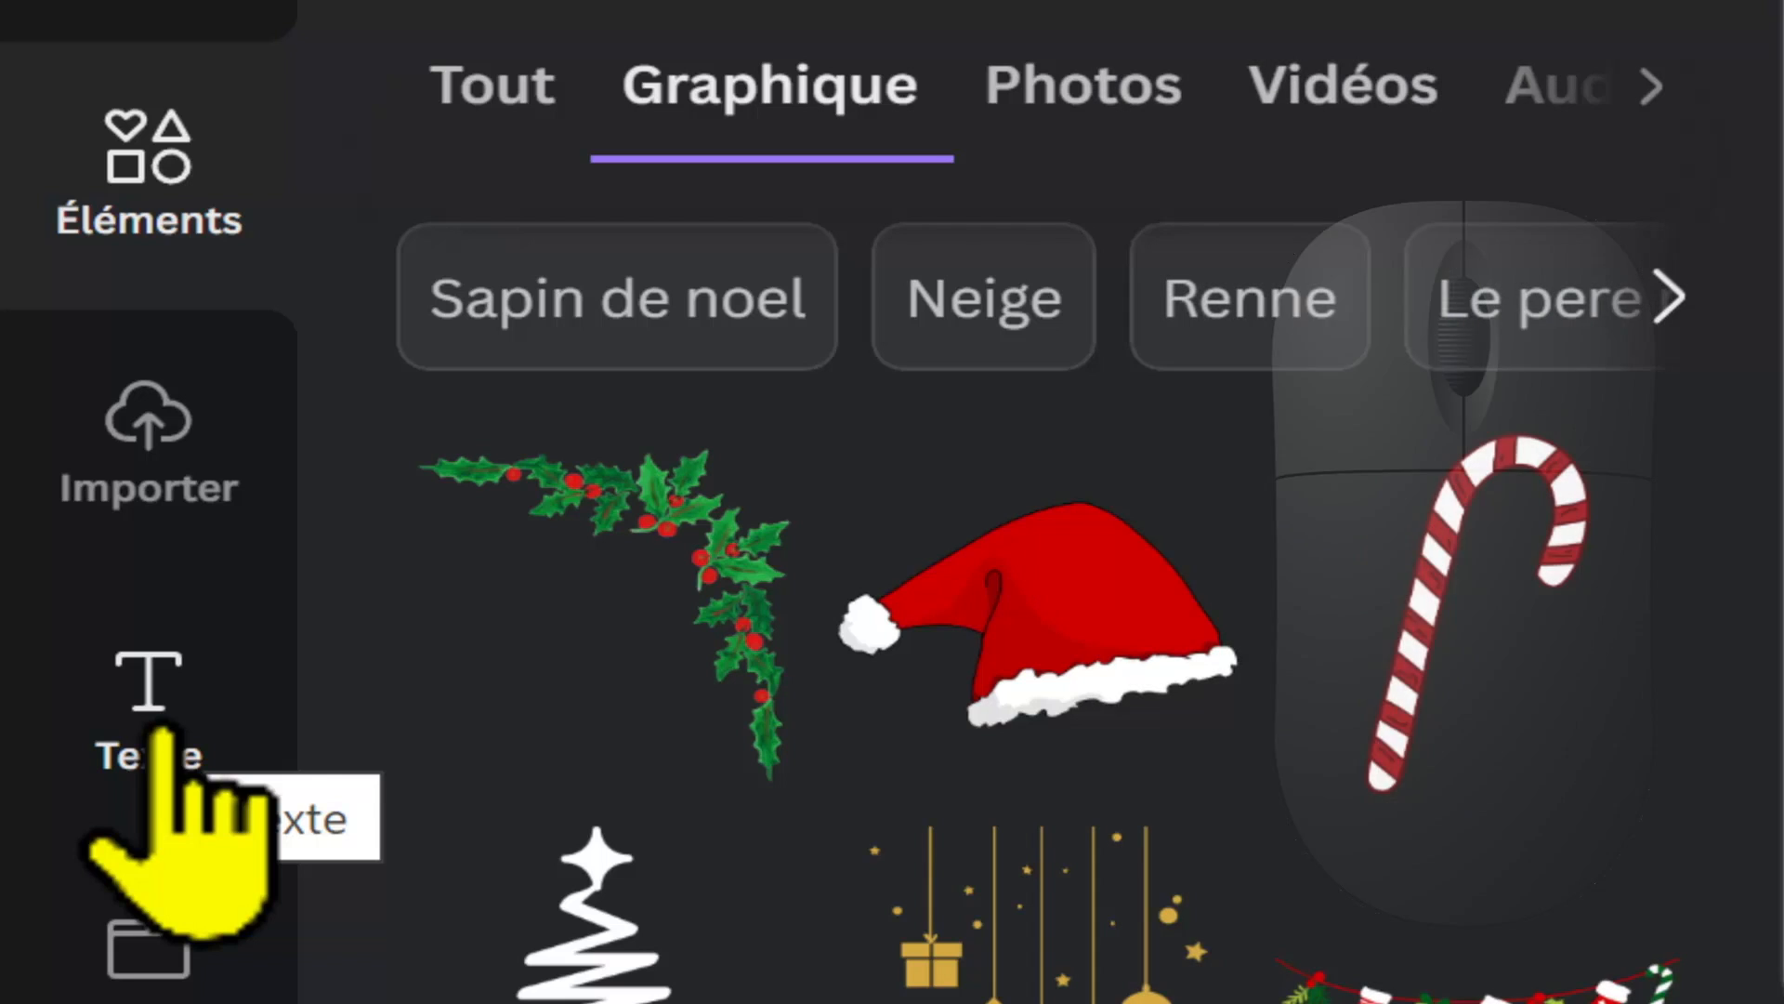
Step: Browse the font combinations in the text library, insert the "Merci d'être venu !" combination on the poster and delete it
{"action": "left_click", "coordinate": [162, 734]}
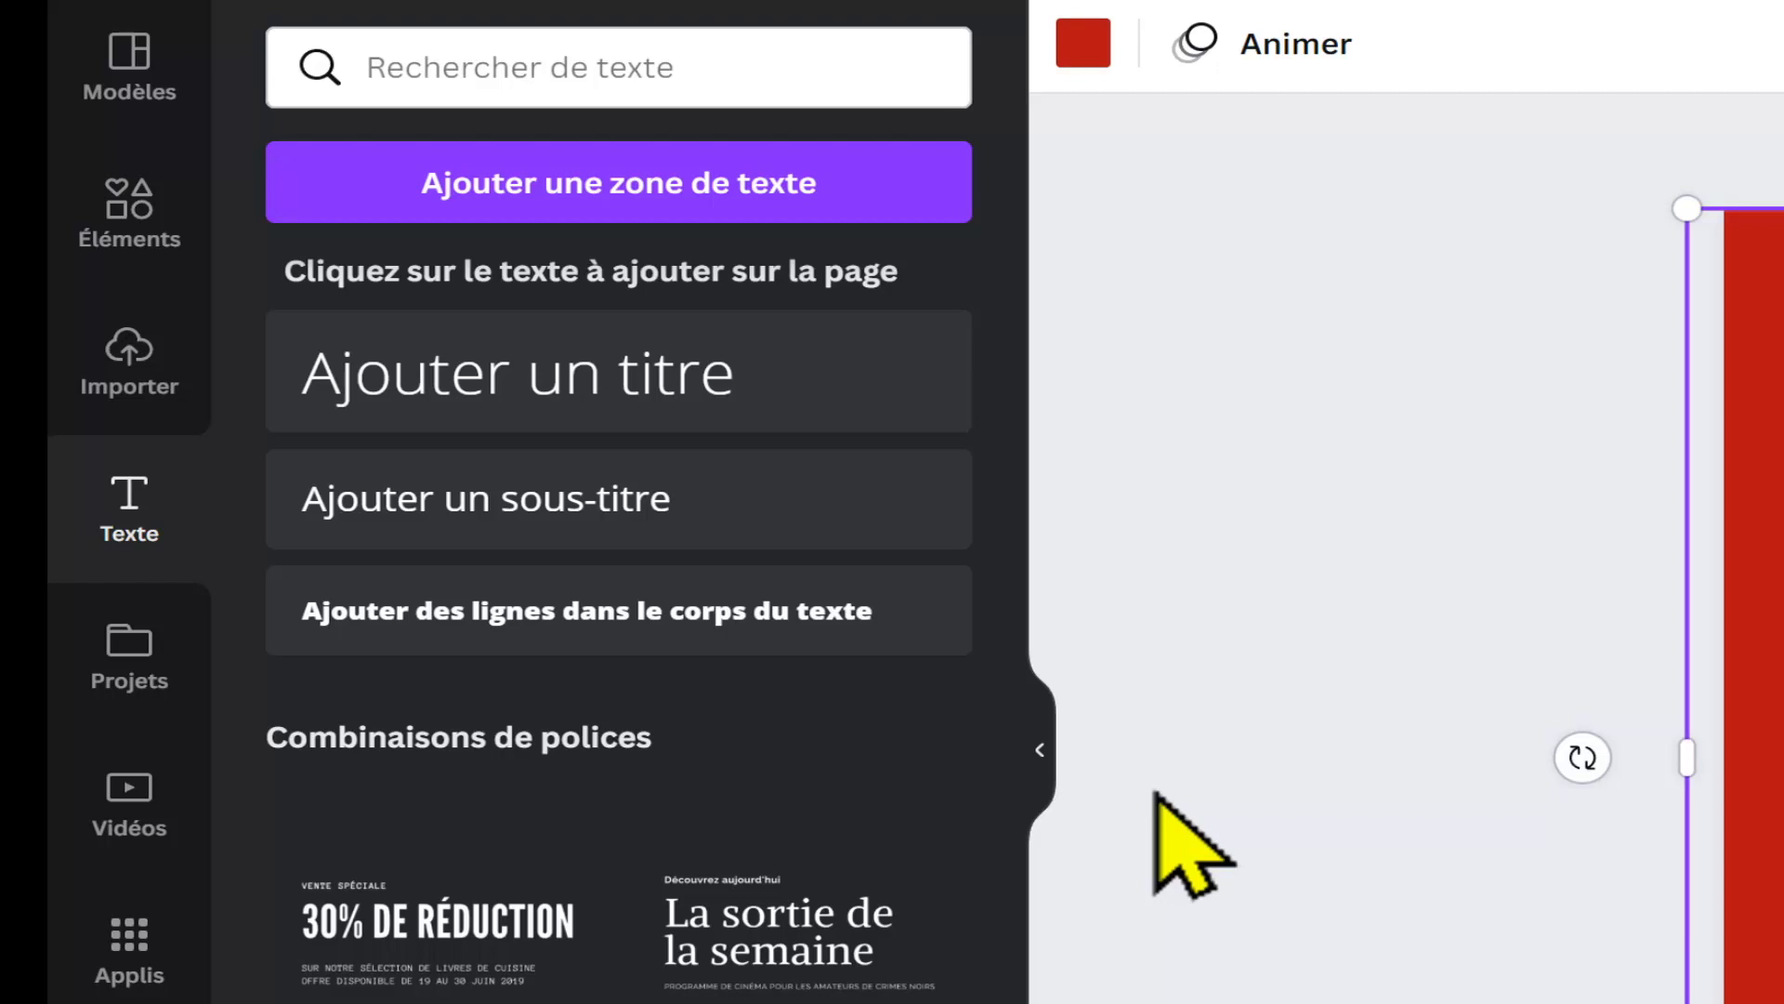
{"action": "scroll", "coordinate": [915, 773], "scroll_direction": "down", "scroll_amount": 5}
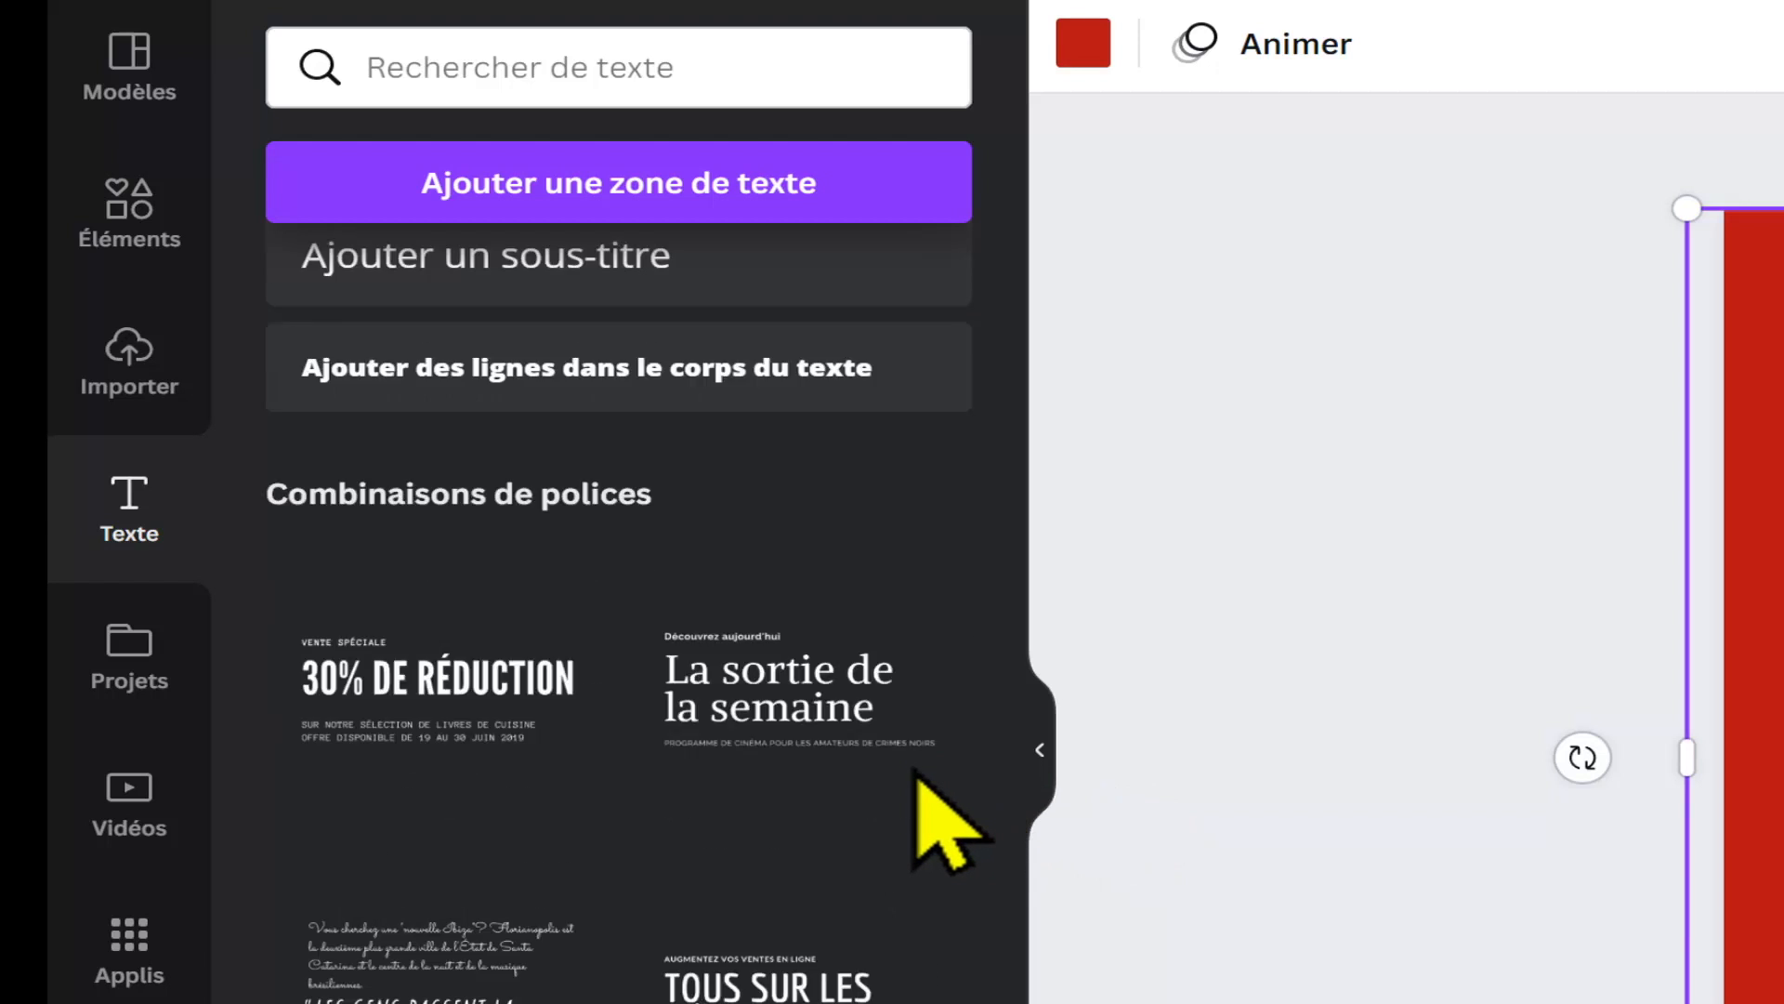
{"action": "scroll", "coordinate": [911, 771], "scroll_direction": "down", "scroll_amount": 7}
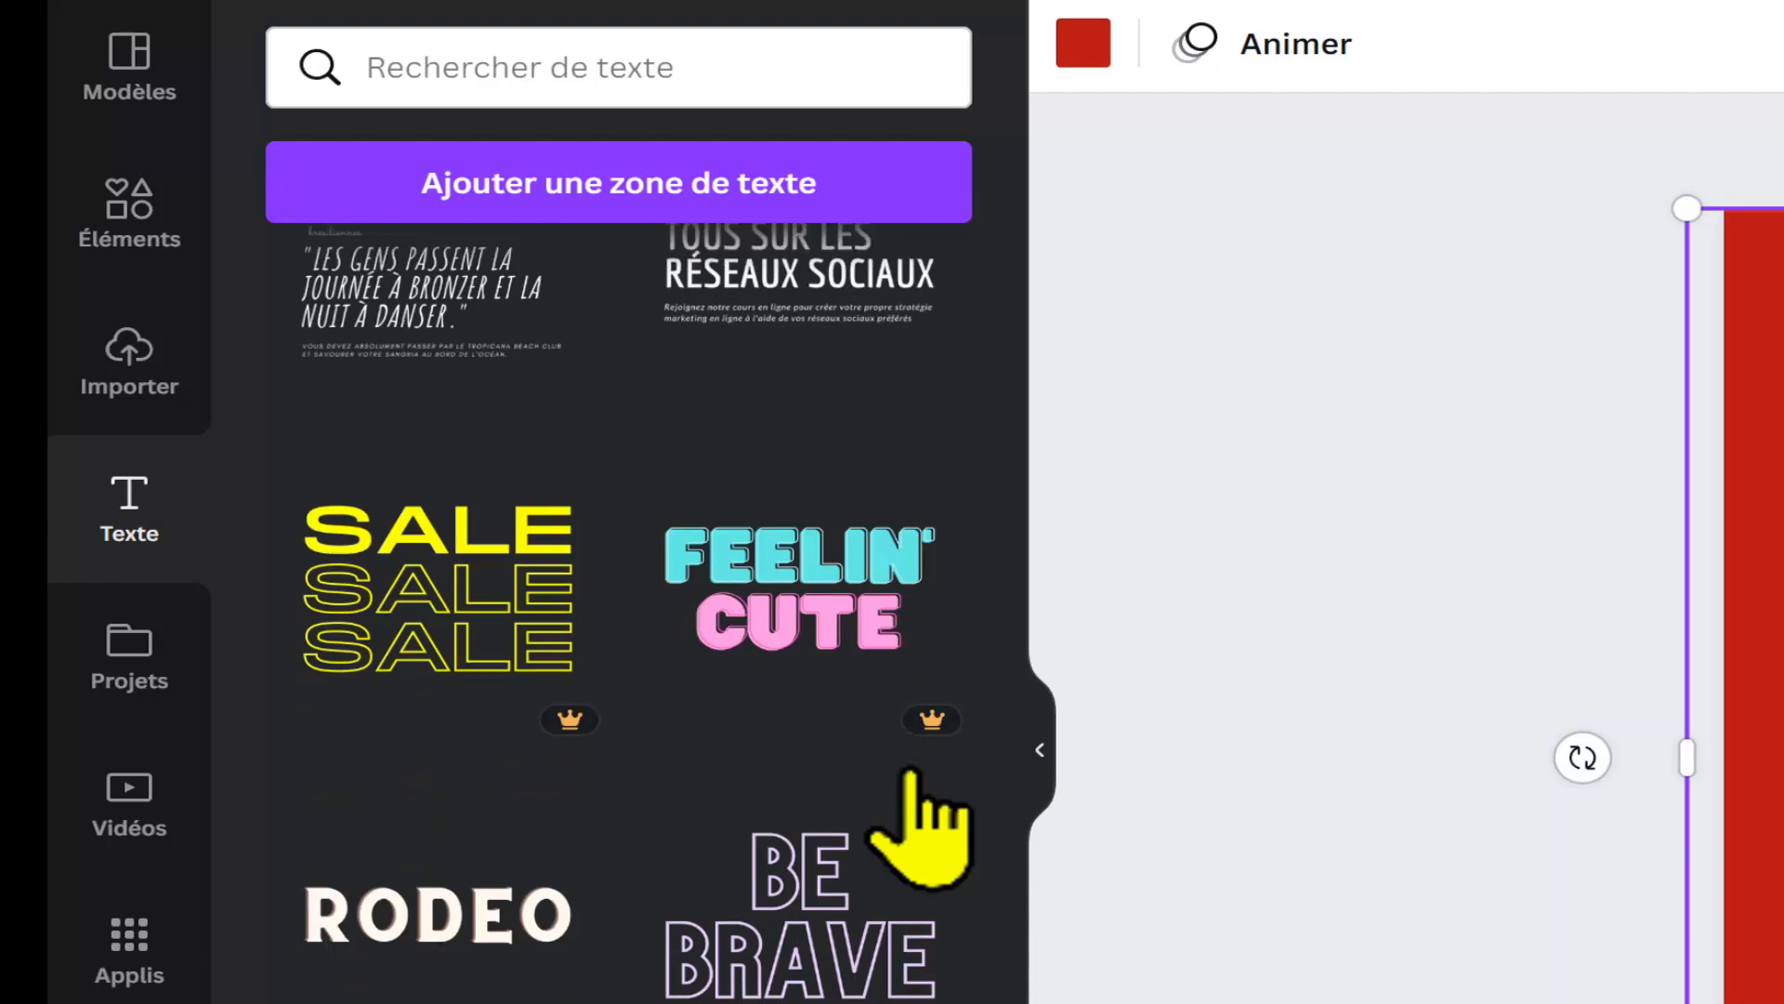
{"action": "scroll", "coordinate": [892, 743], "scroll_direction": "down", "scroll_amount": 5}
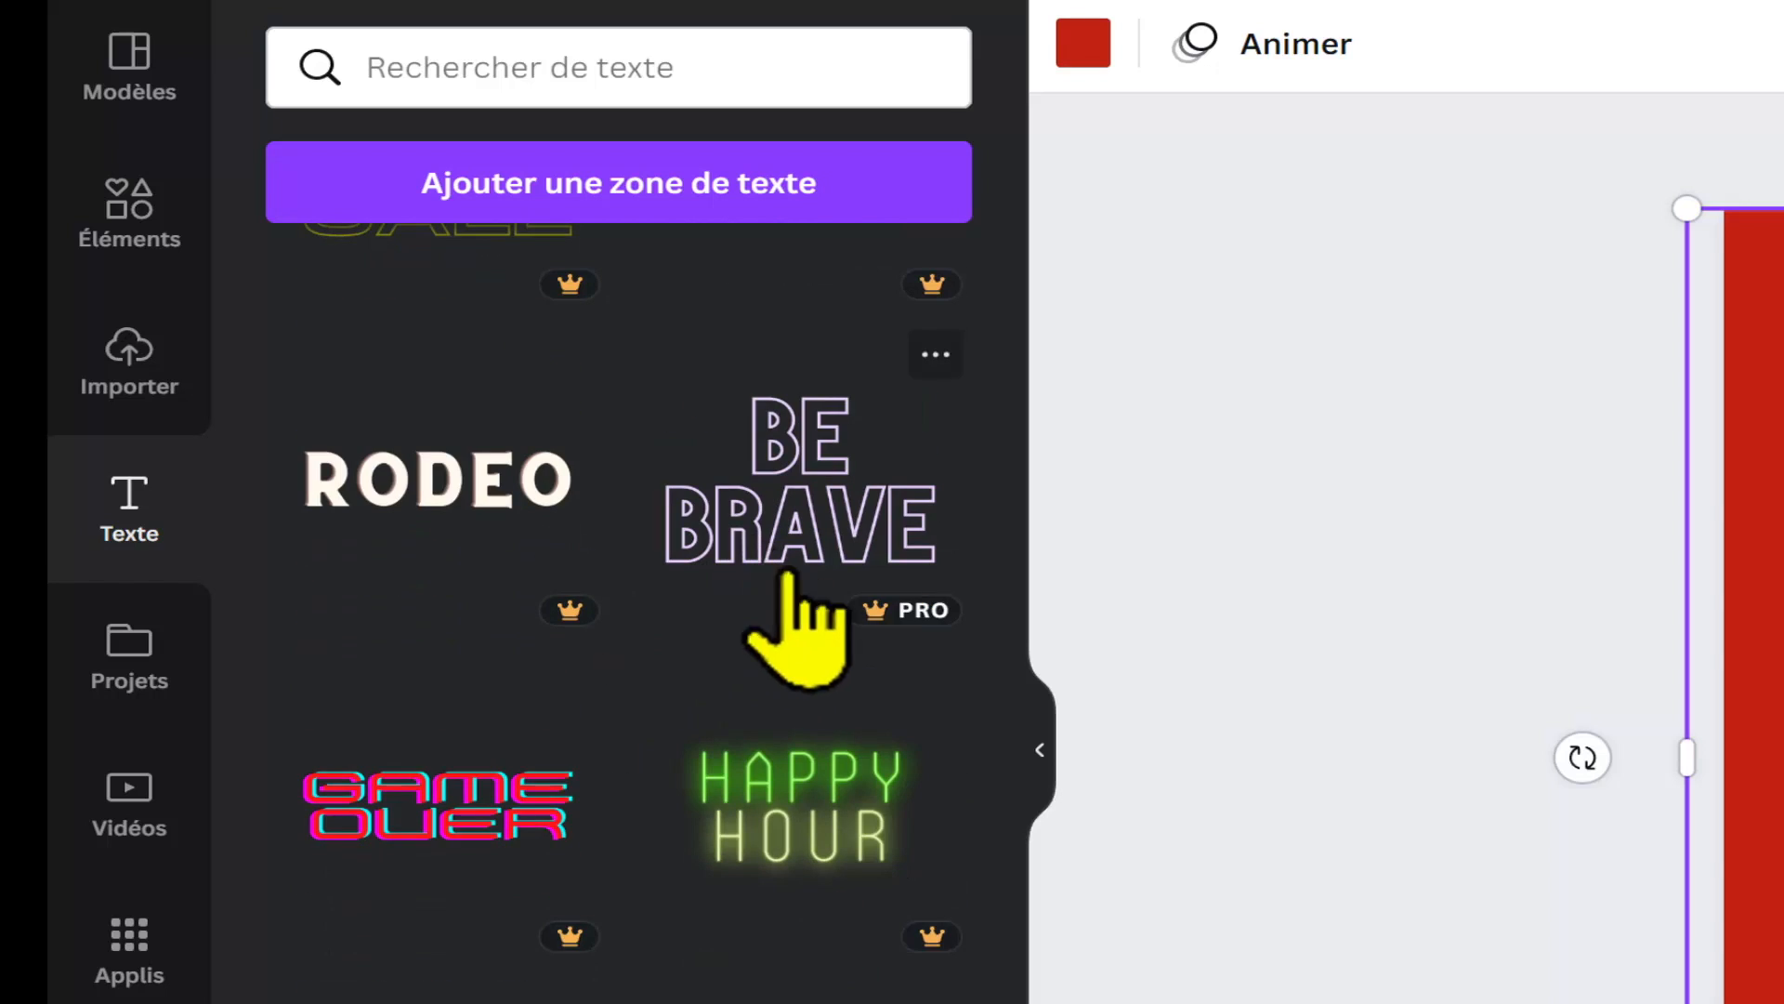
{"action": "scroll", "coordinate": [804, 688], "scroll_direction": "down", "scroll_amount": 2}
{"action": "scroll", "coordinate": [804, 716], "scroll_direction": "down", "scroll_amount": 1}
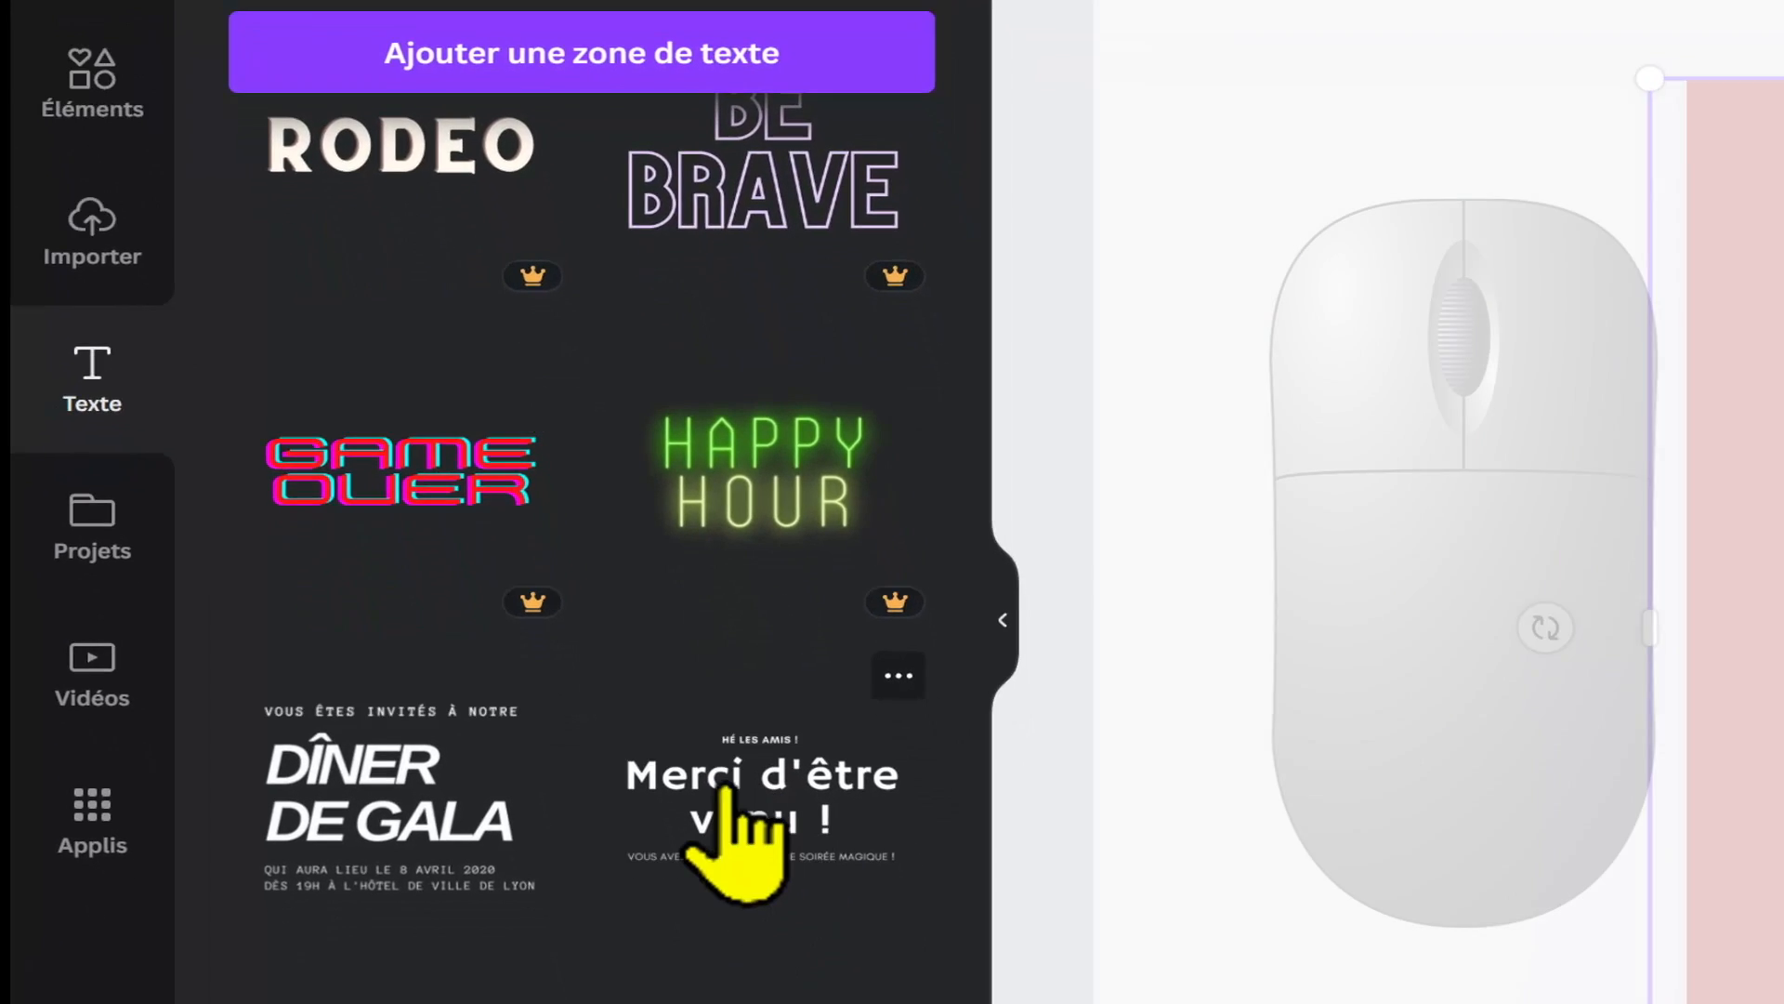
{"action": "left_click", "coordinate": [776, 920]}
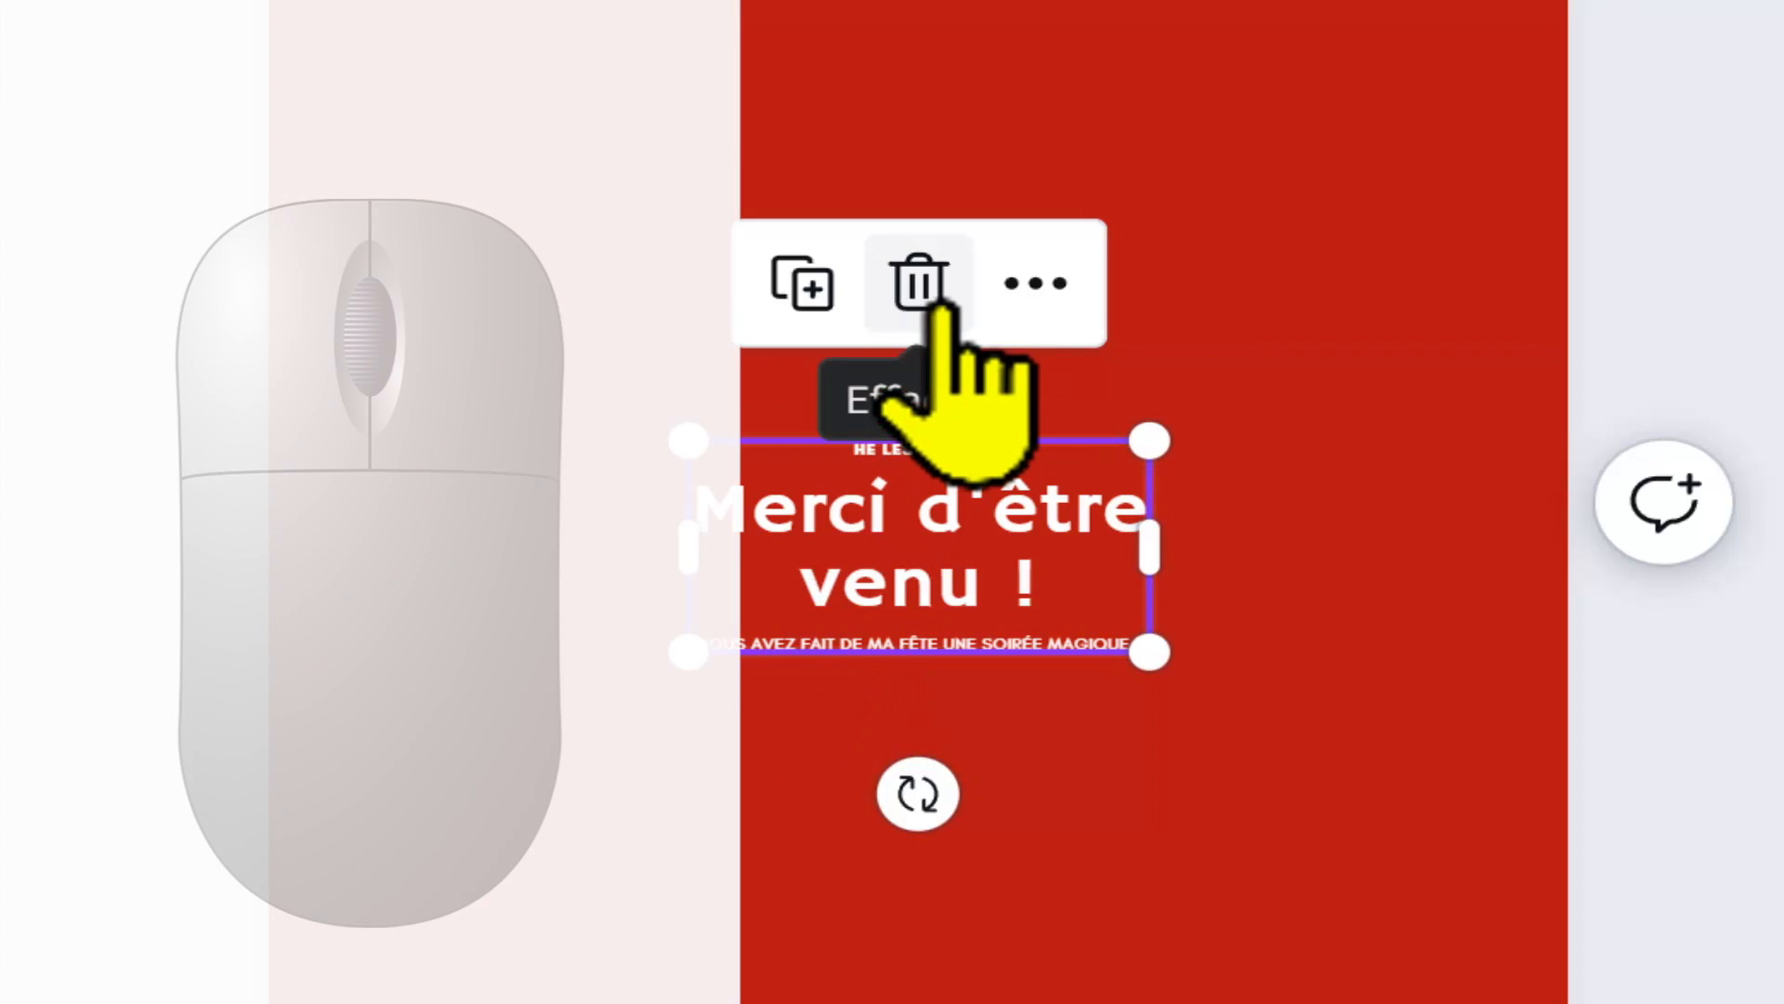
{"action": "left_click", "coordinate": [934, 302]}
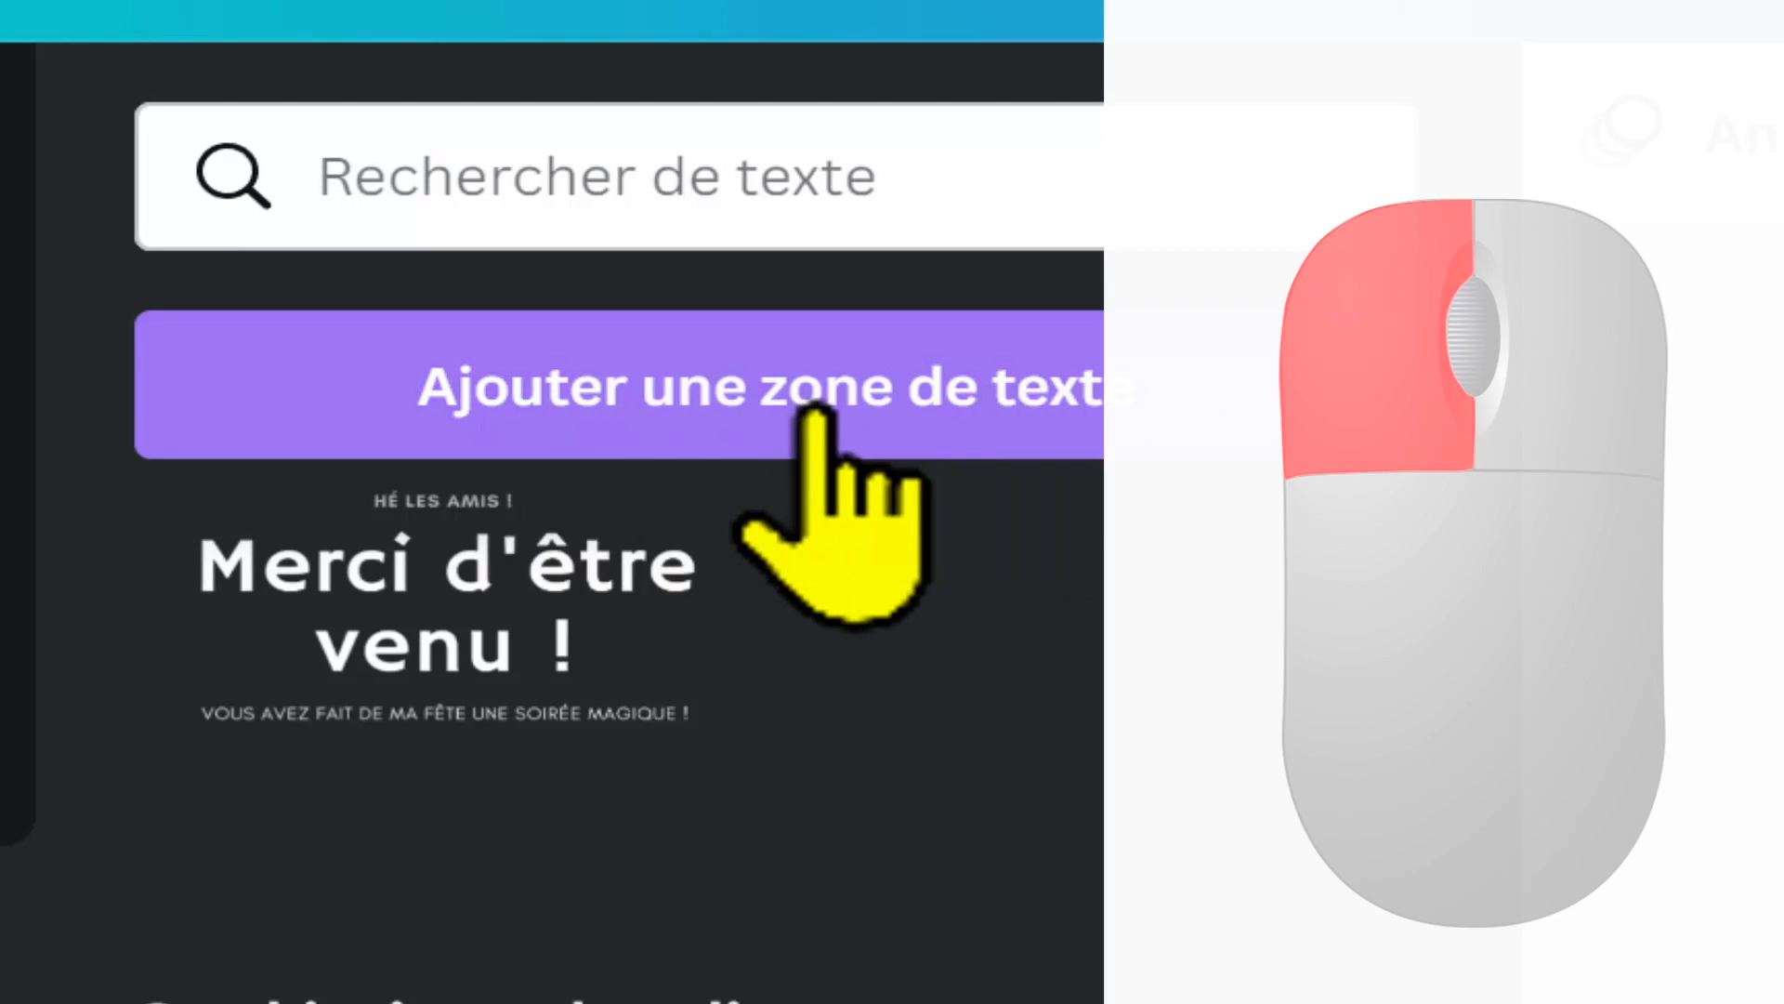
Step: Add a new text box to the poster and move it down to the lower part of the page, centered horizontally
{"action": "left_click", "coordinate": [817, 412]}
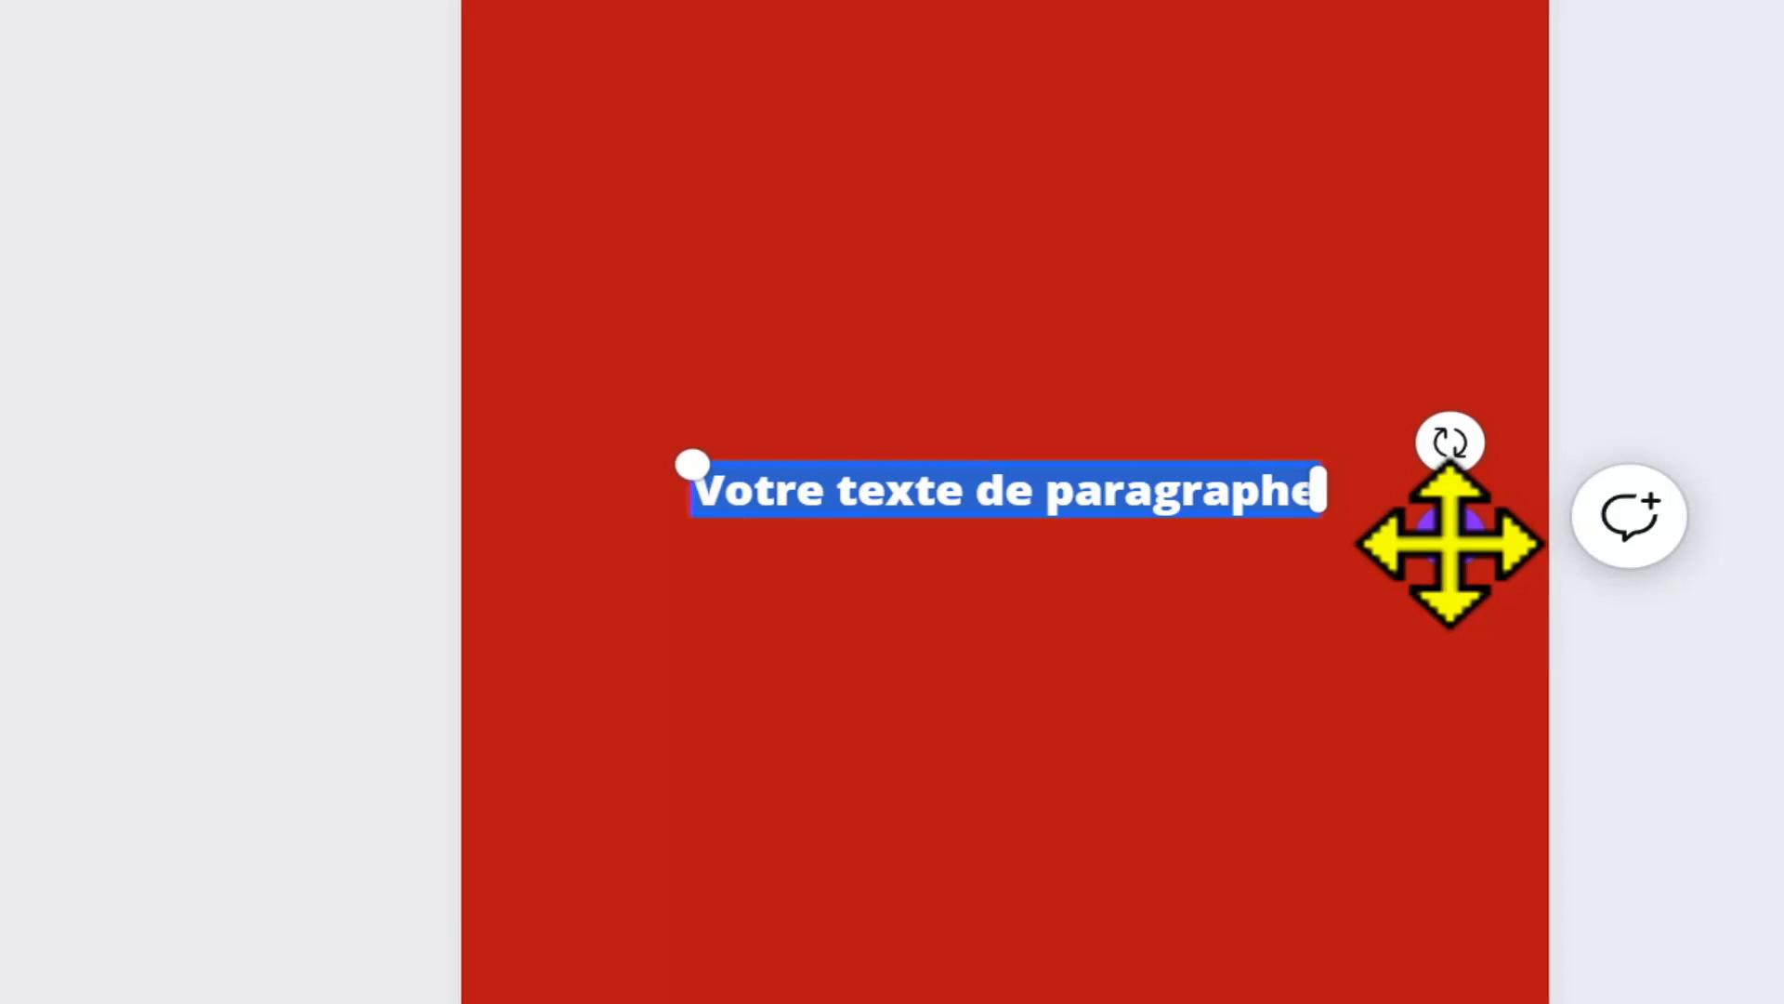
{"action": "left_click_drag", "start_coordinate": [1449, 544], "coordinate": [1408, 896]}
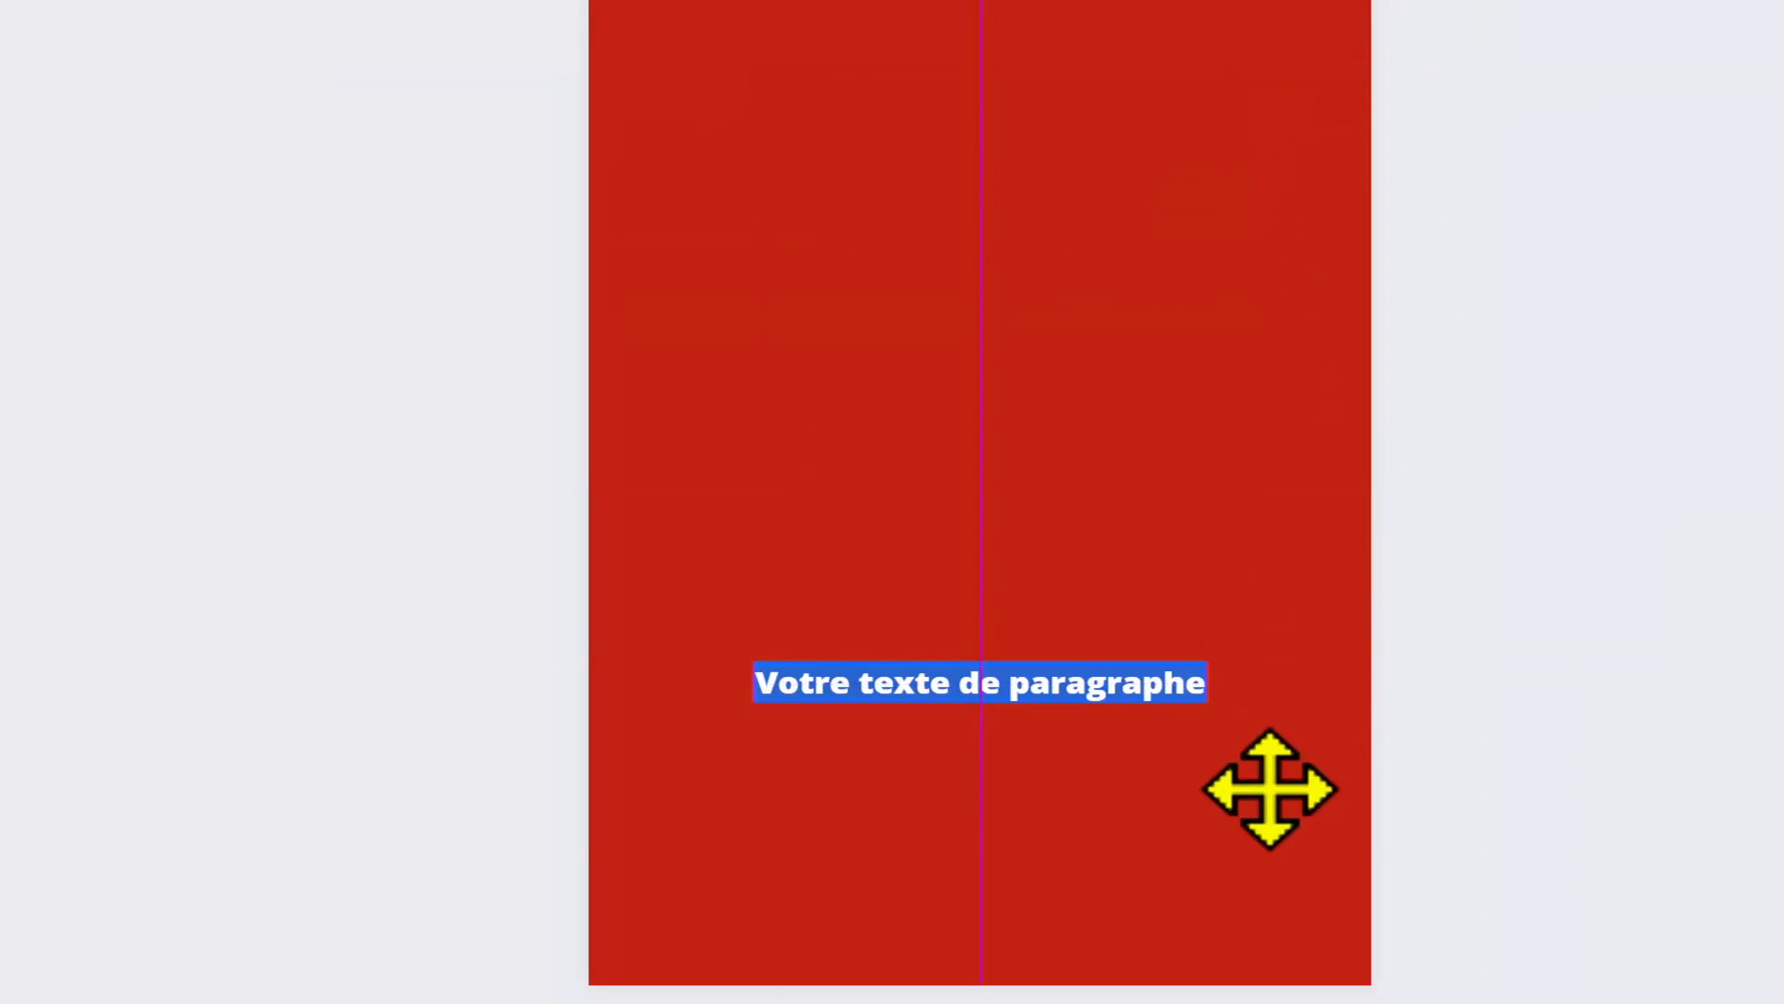
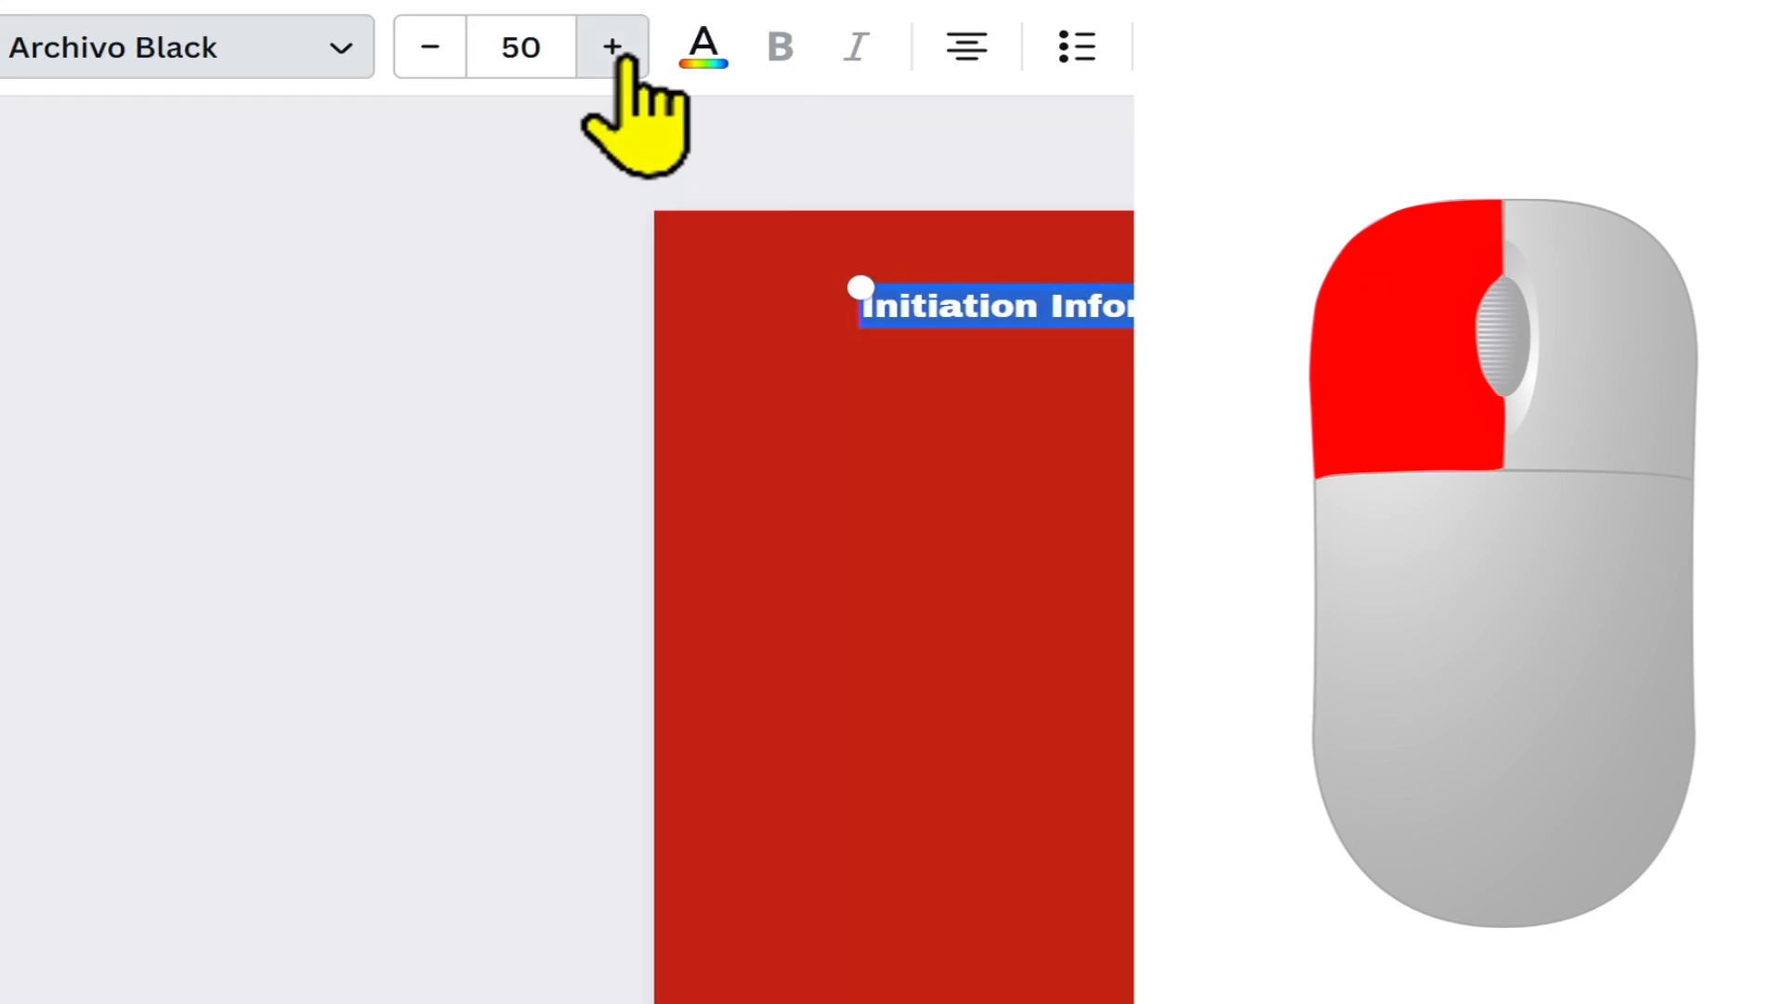
Step: Set the "Initiation Informatique" title's font size to 71 and its text colour to the default yellow
{"action": "left_click", "coordinate": [612, 46]}
{"action": "left_click", "coordinate": [612, 46]}
{"action": "left_click", "coordinate": [613, 47]}
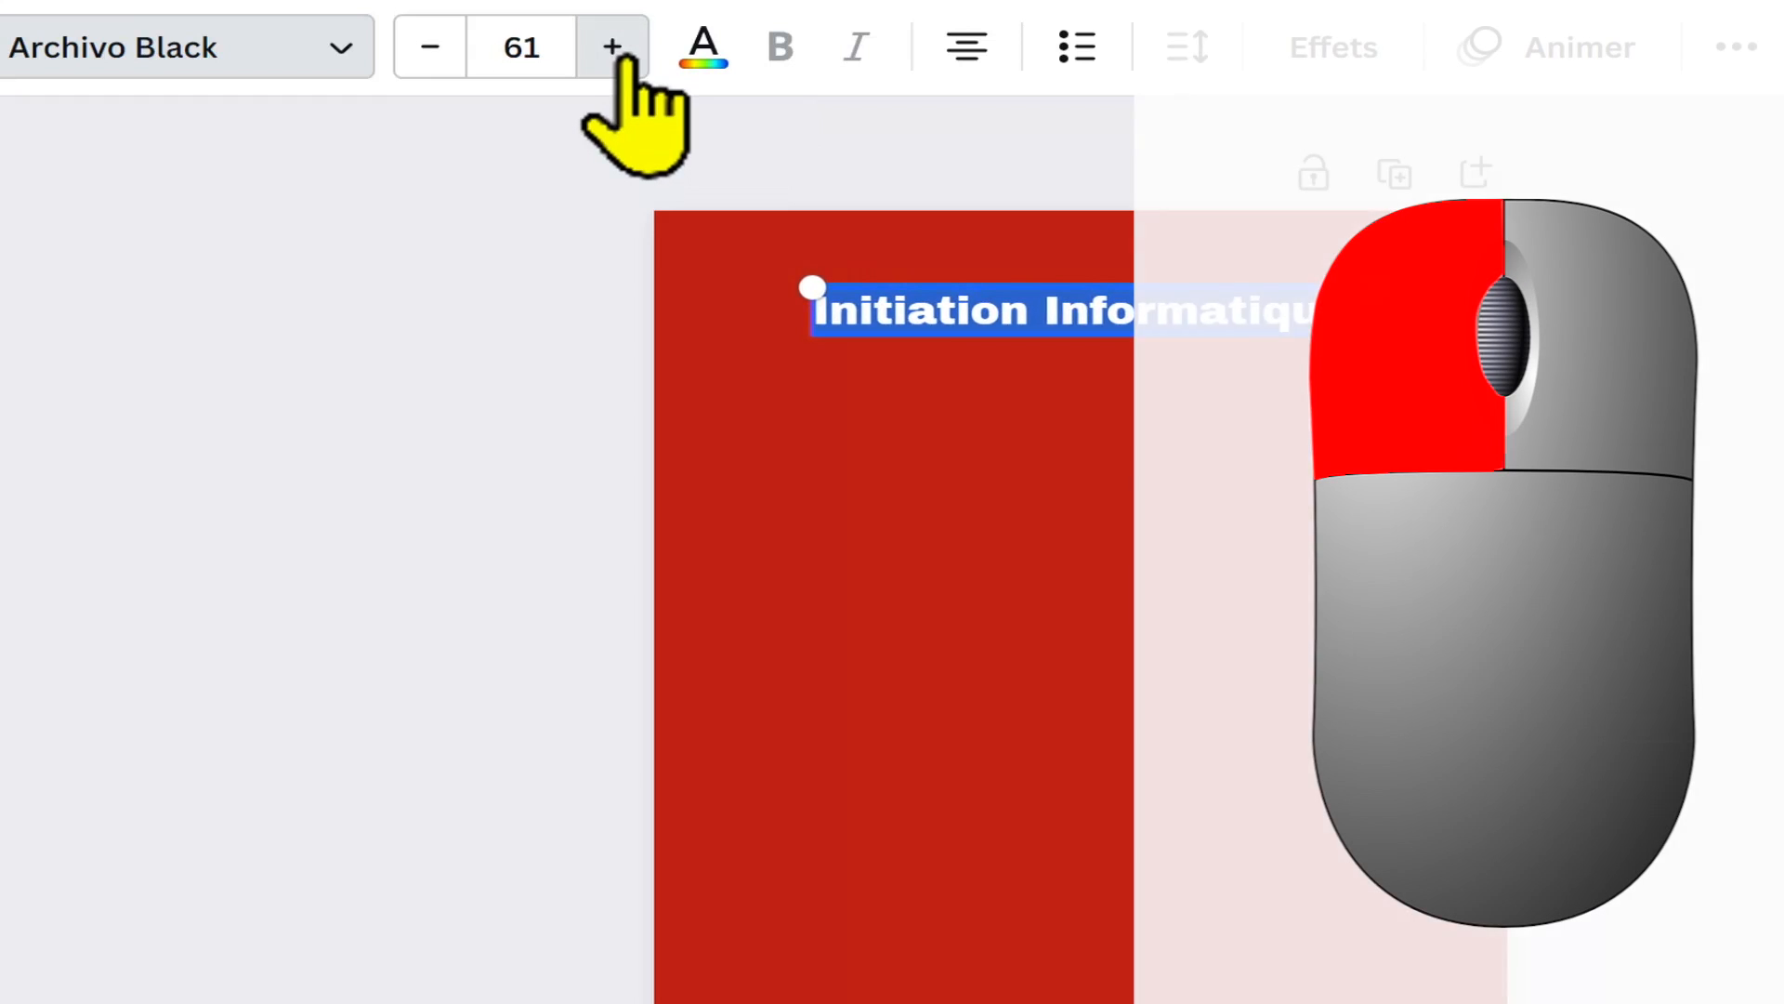
{"action": "left_click", "coordinate": [618, 53]}
{"action": "left_click", "coordinate": [616, 54]}
{"action": "left_click", "coordinate": [616, 54]}
{"action": "left_click", "coordinate": [616, 54]}
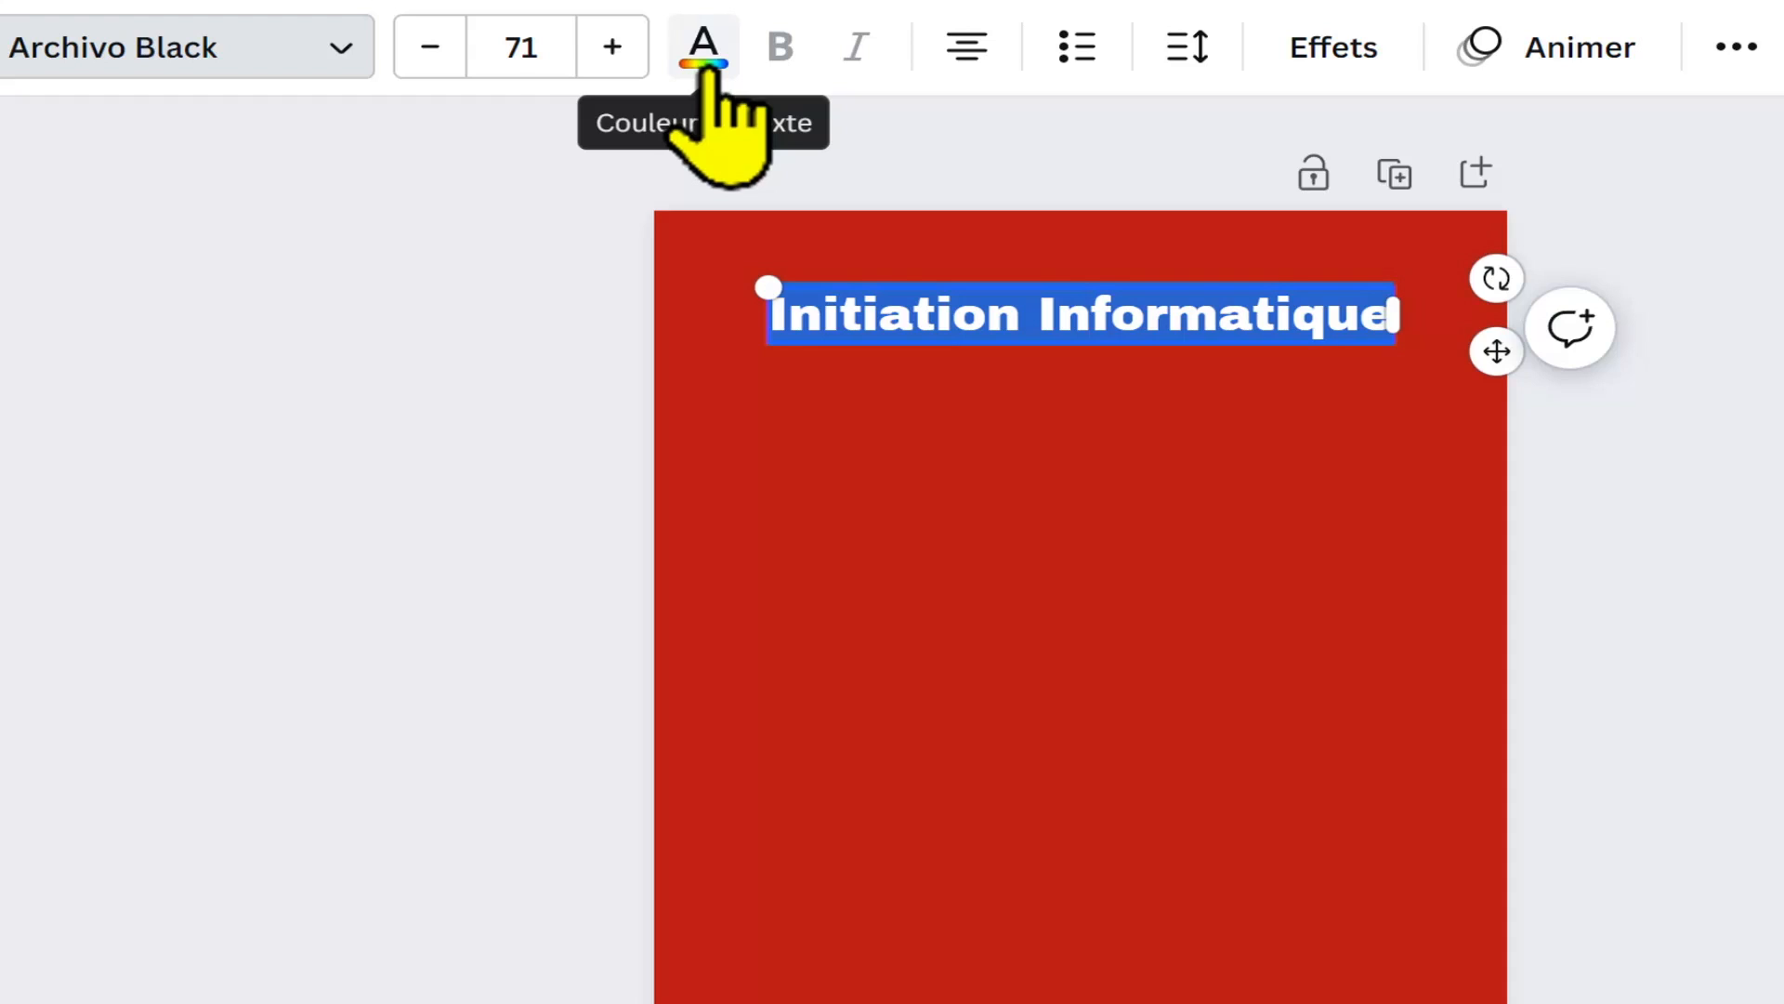
{"action": "left_click", "coordinate": [703, 51]}
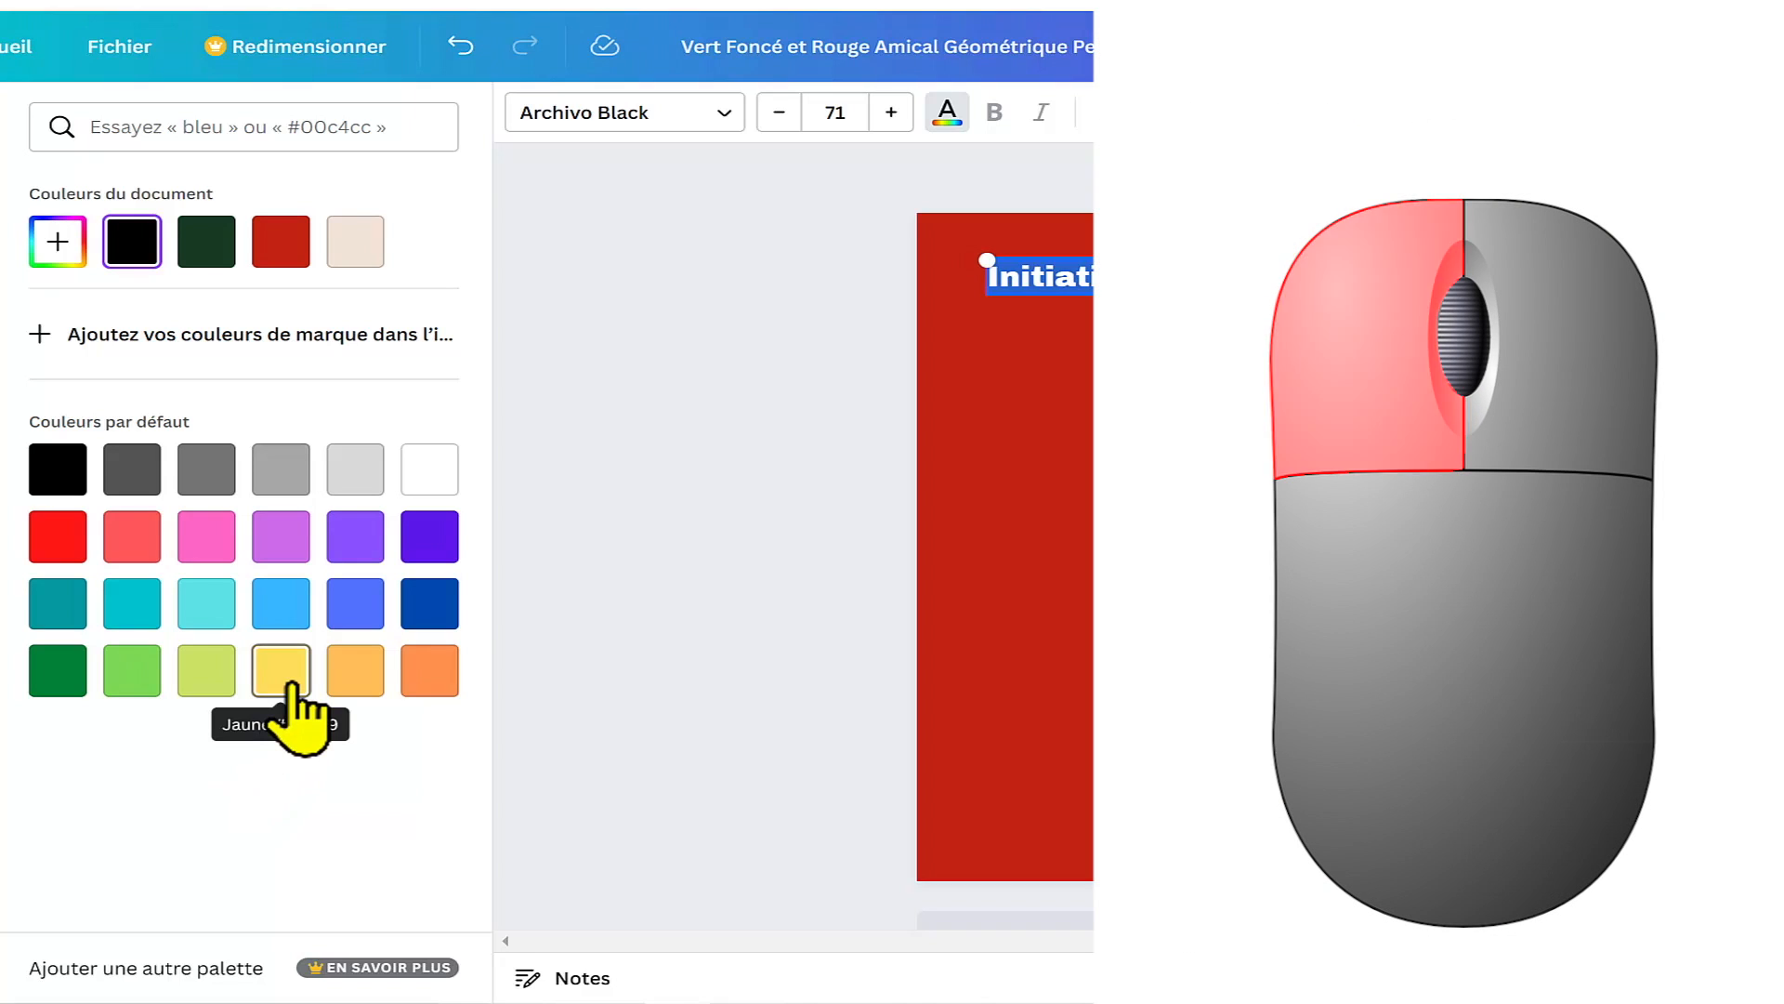
{"action": "left_click", "coordinate": [290, 686]}
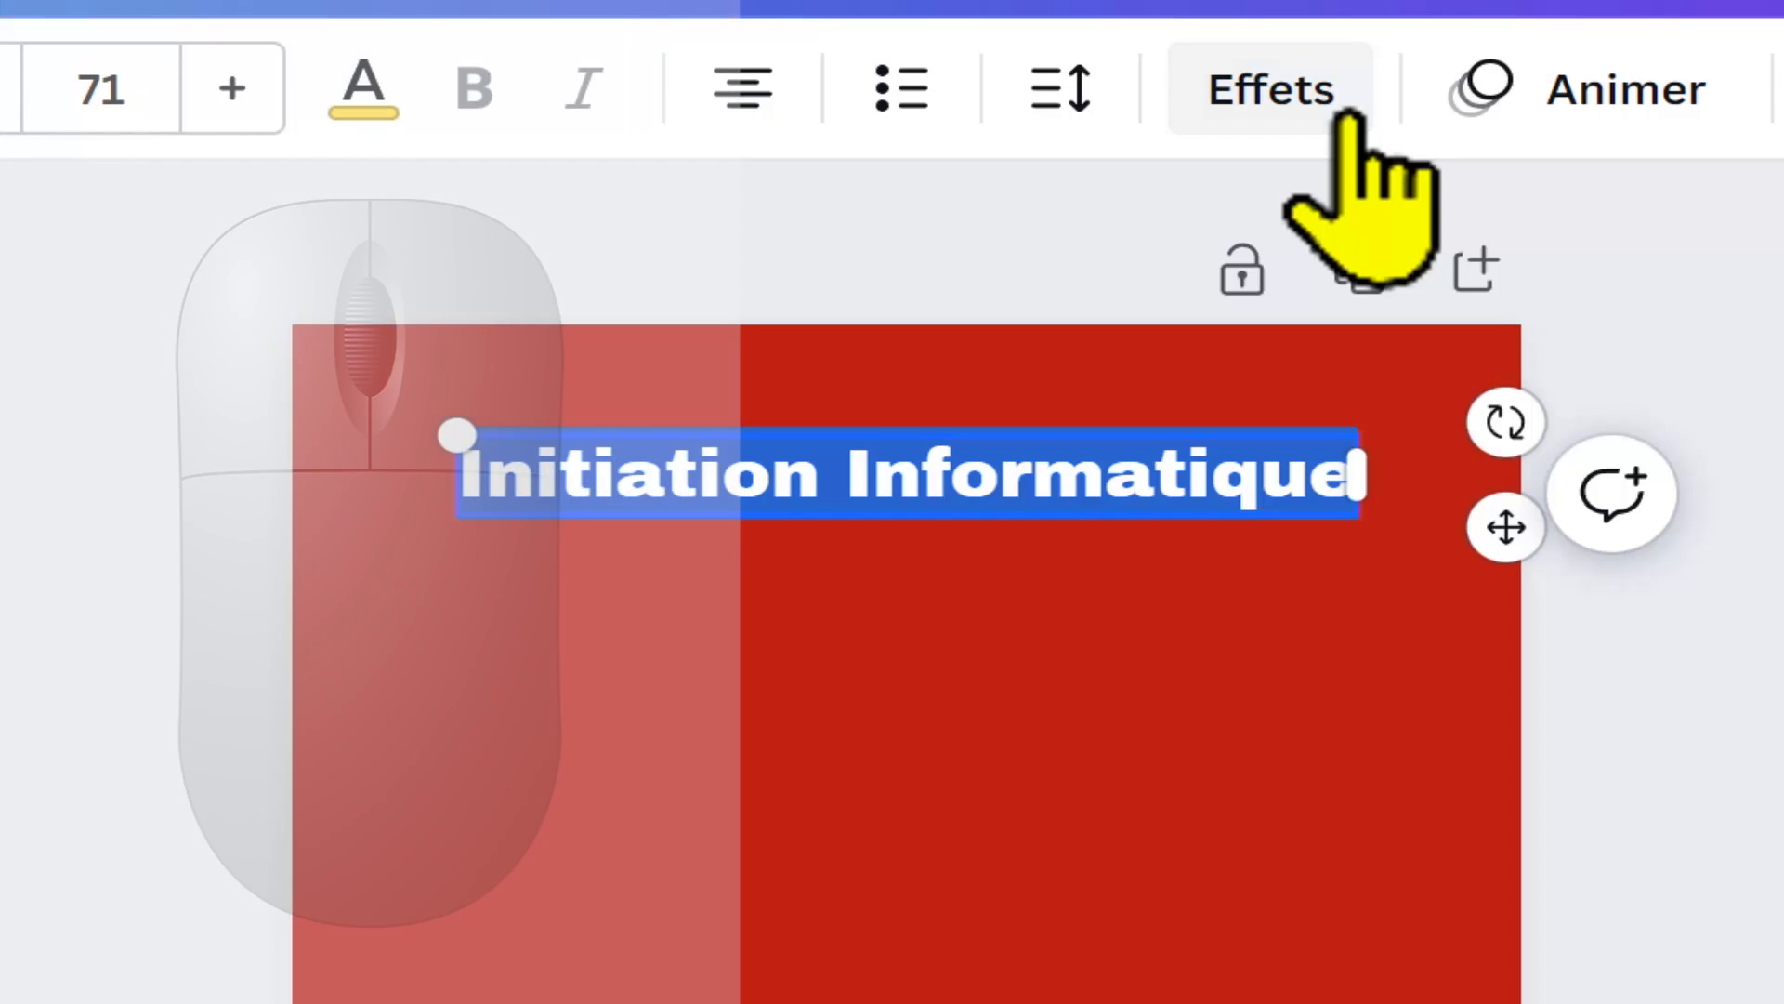
Step: Try the Contour effect on the title, and apply the Néon effect with its intensity raised to the maximum
{"action": "left_click", "coordinate": [1348, 116]}
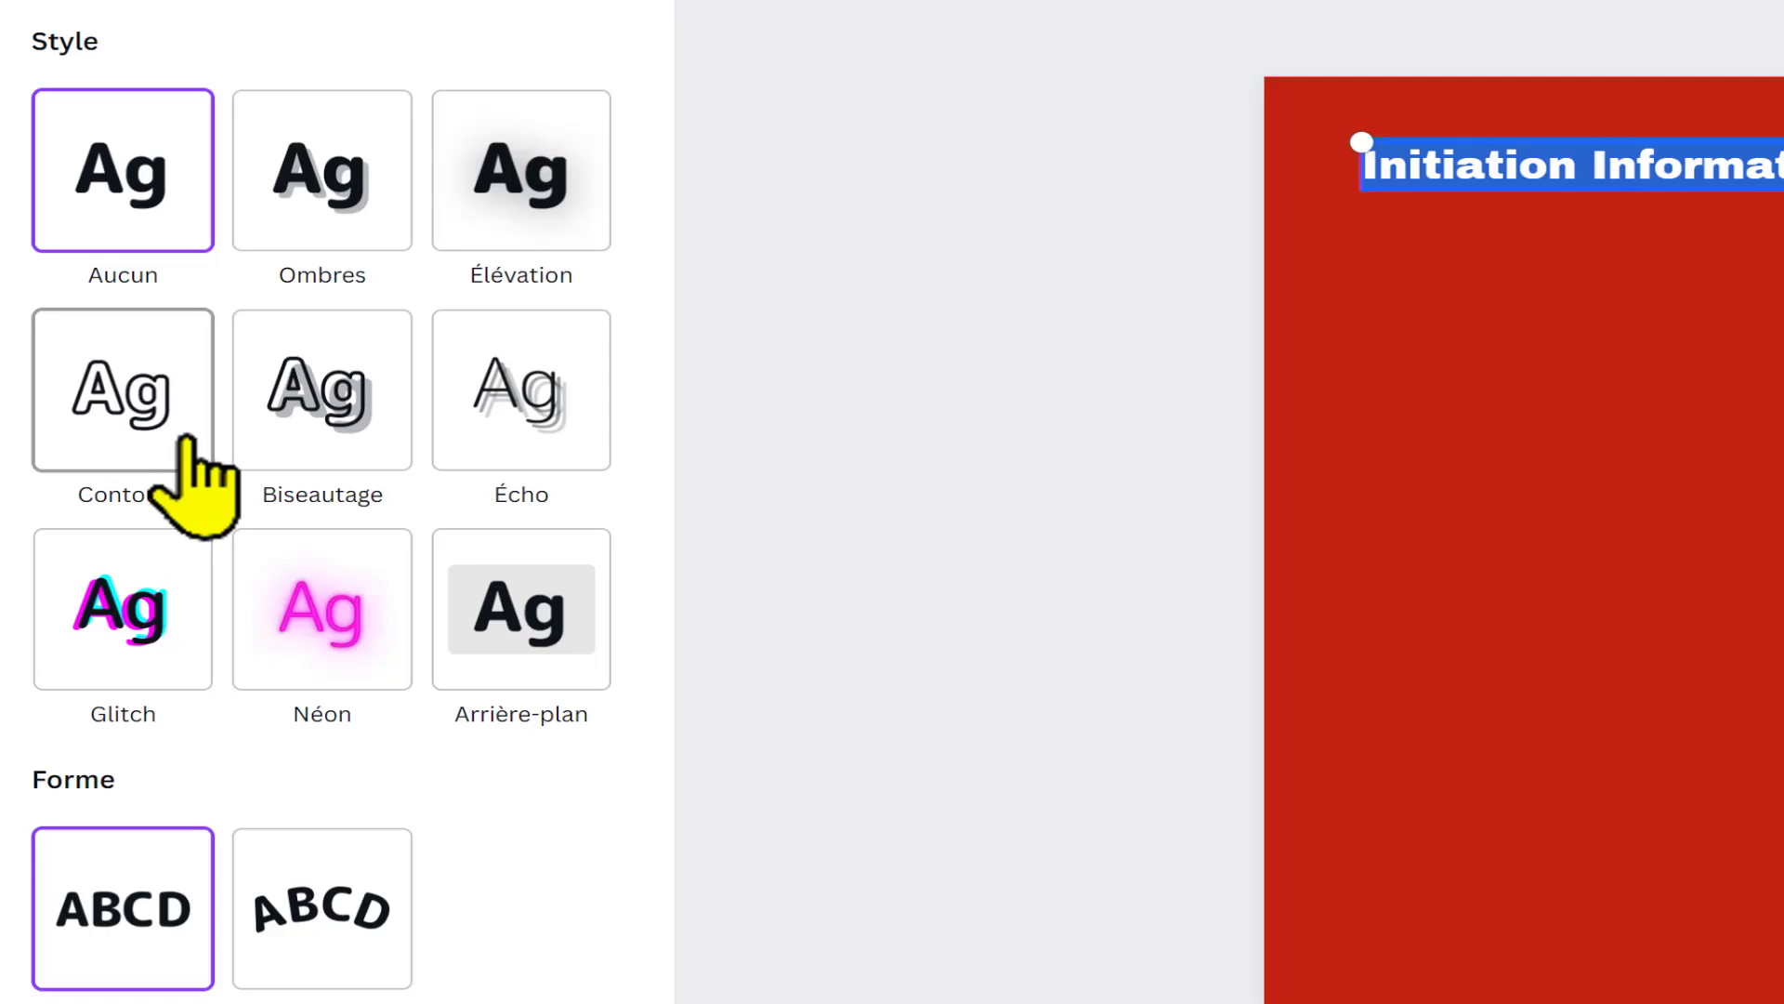
{"action": "left_click", "coordinate": [189, 444]}
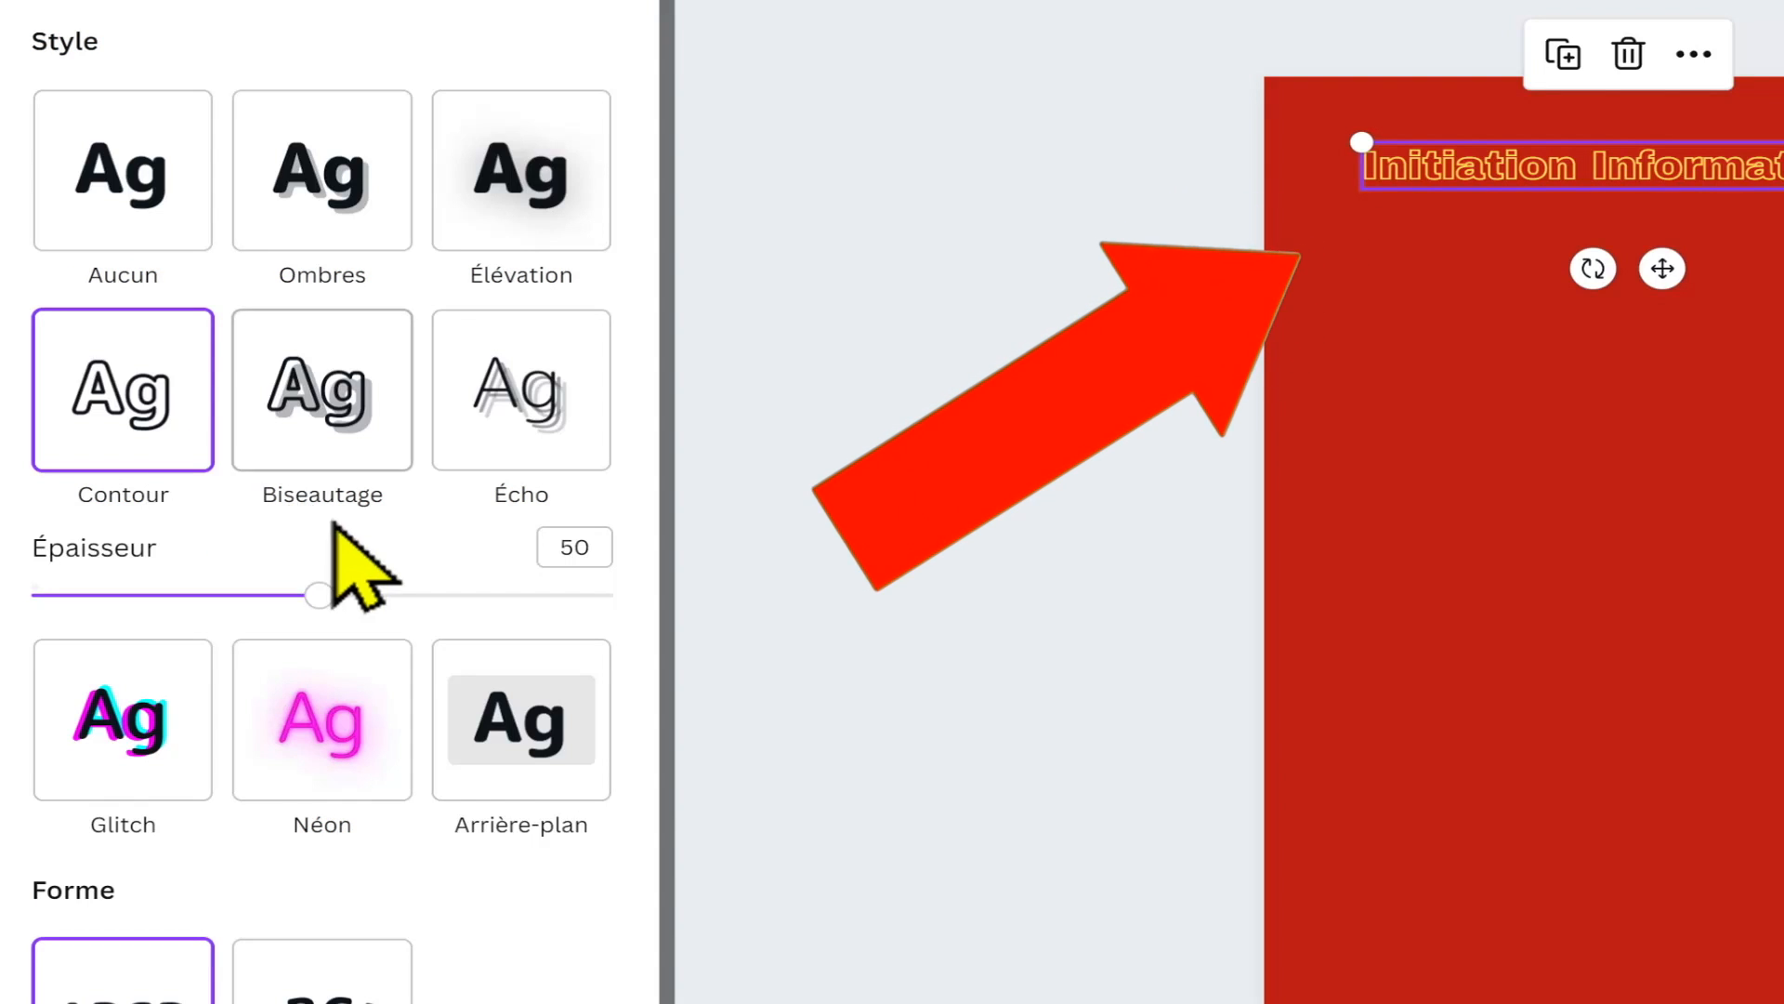
{"action": "left_click", "coordinate": [316, 776]}
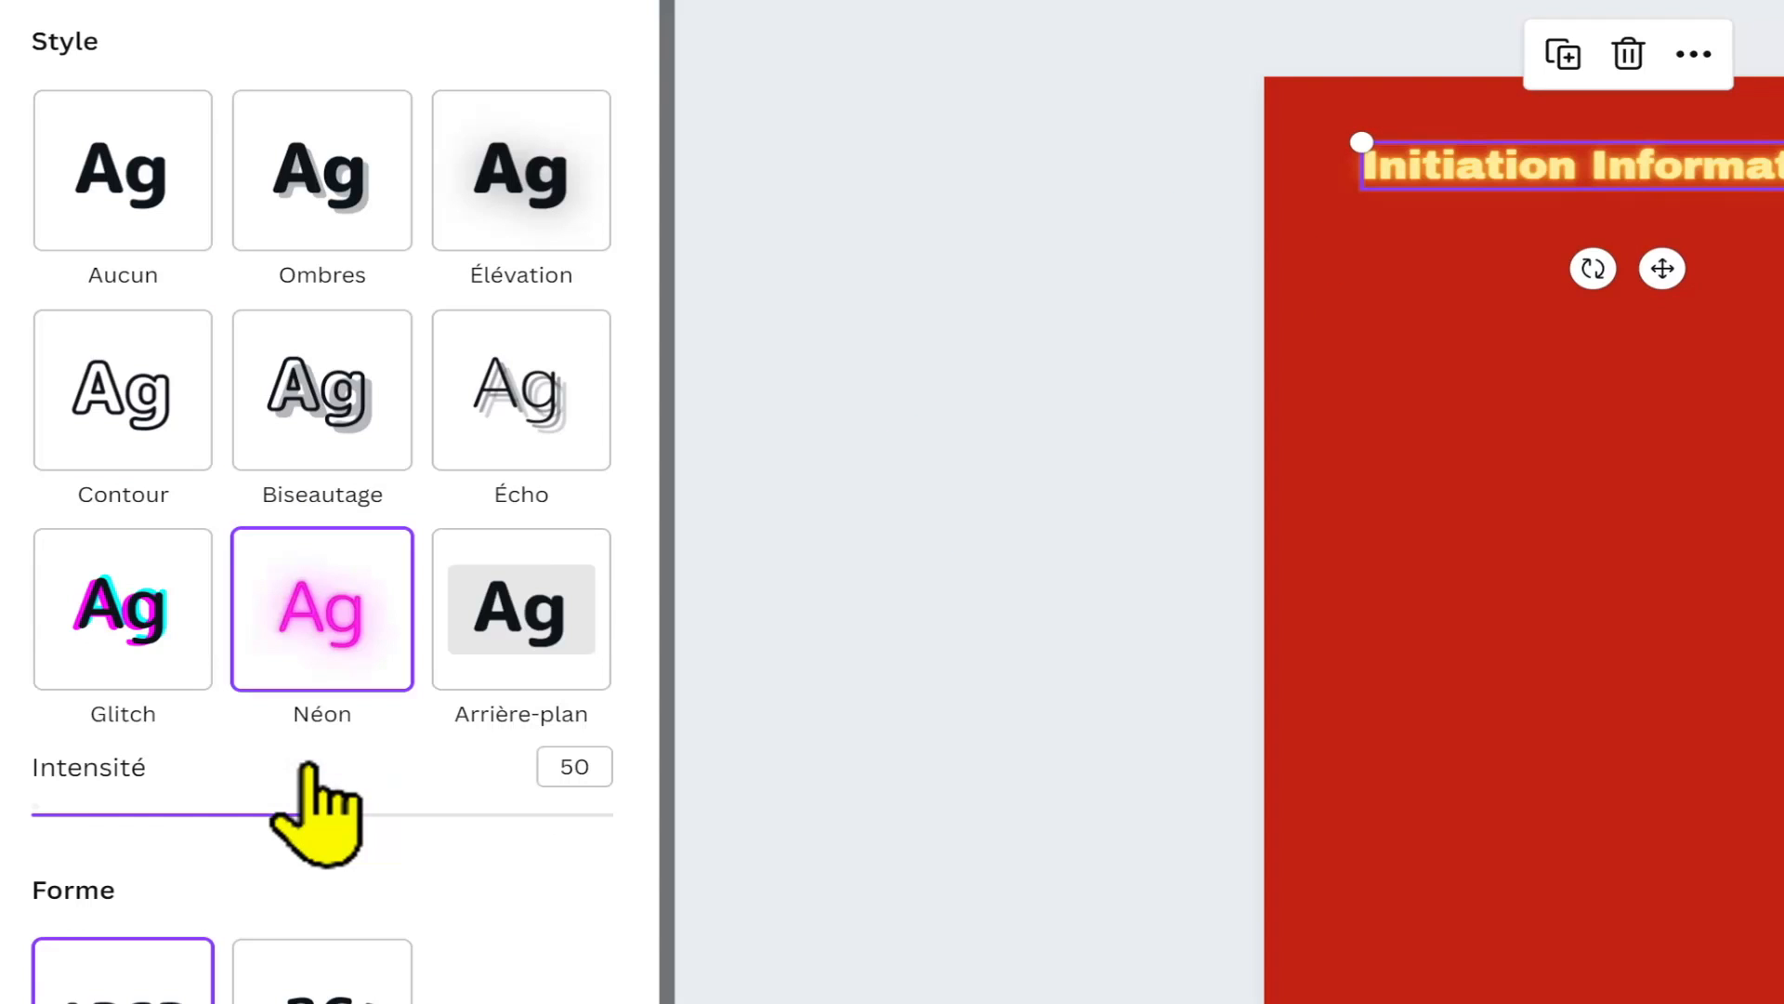
{"action": "left_click_drag", "start_coordinate": [320, 814], "coordinate": [621, 812]}
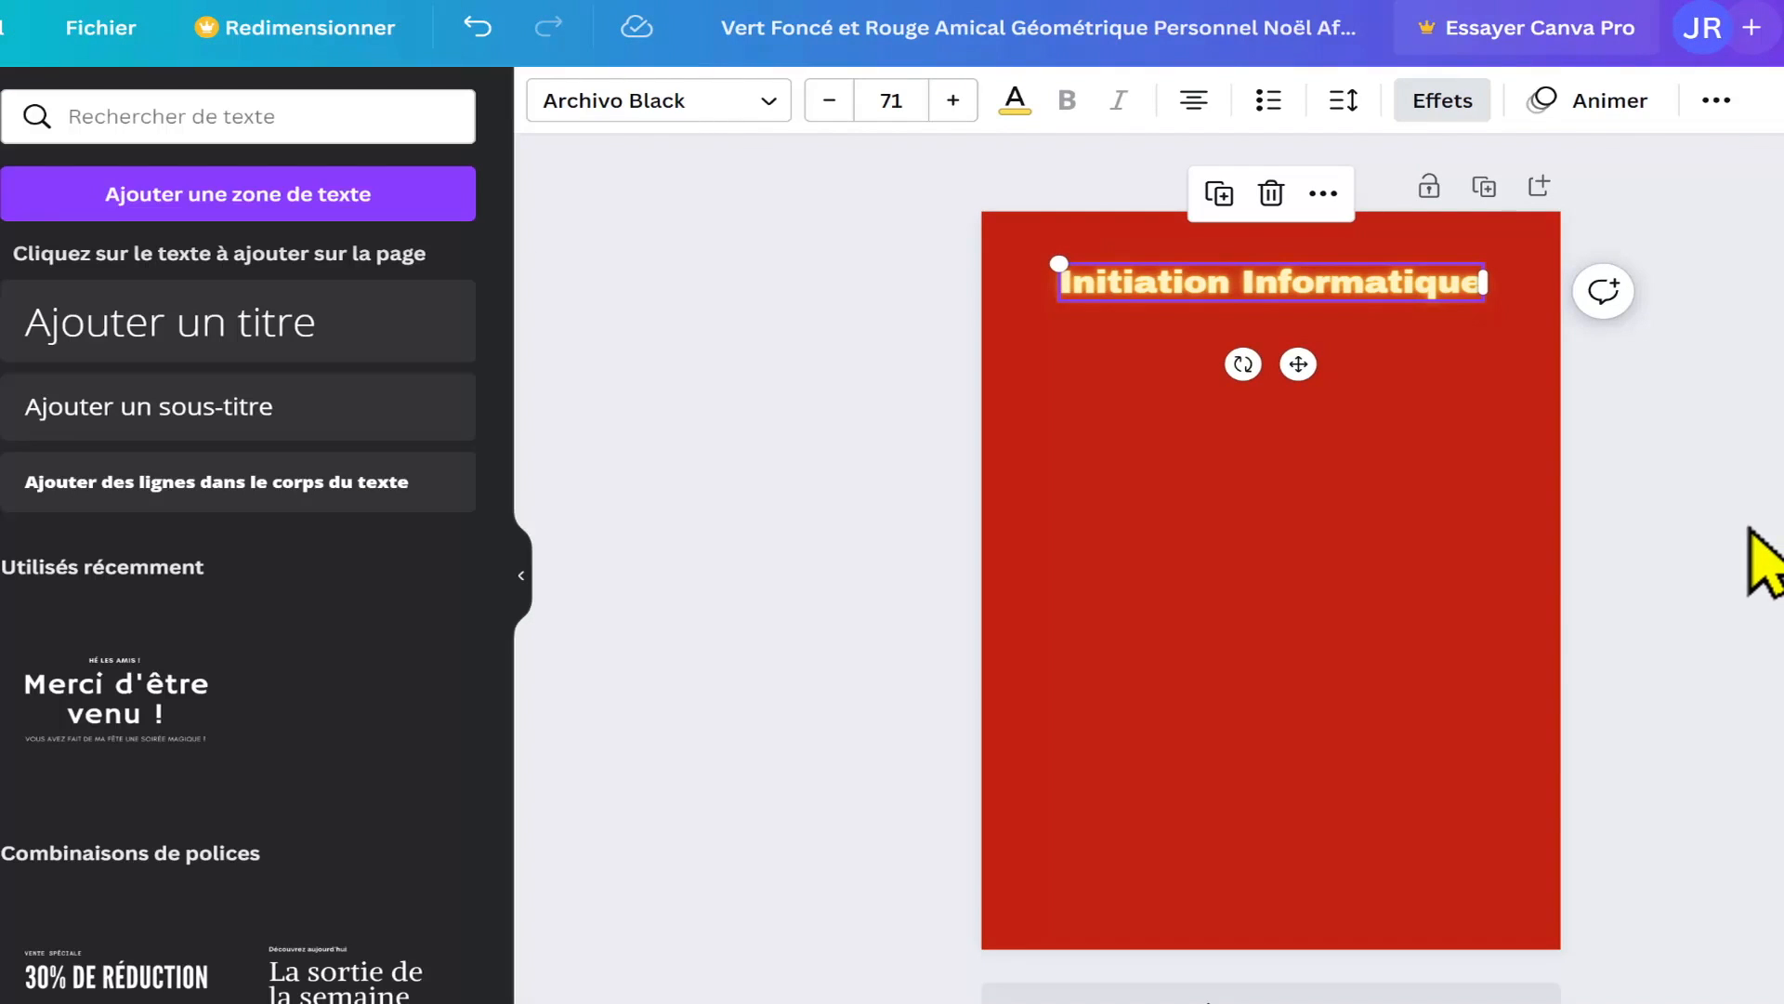
{"action": "left_click", "coordinate": [1766, 558]}
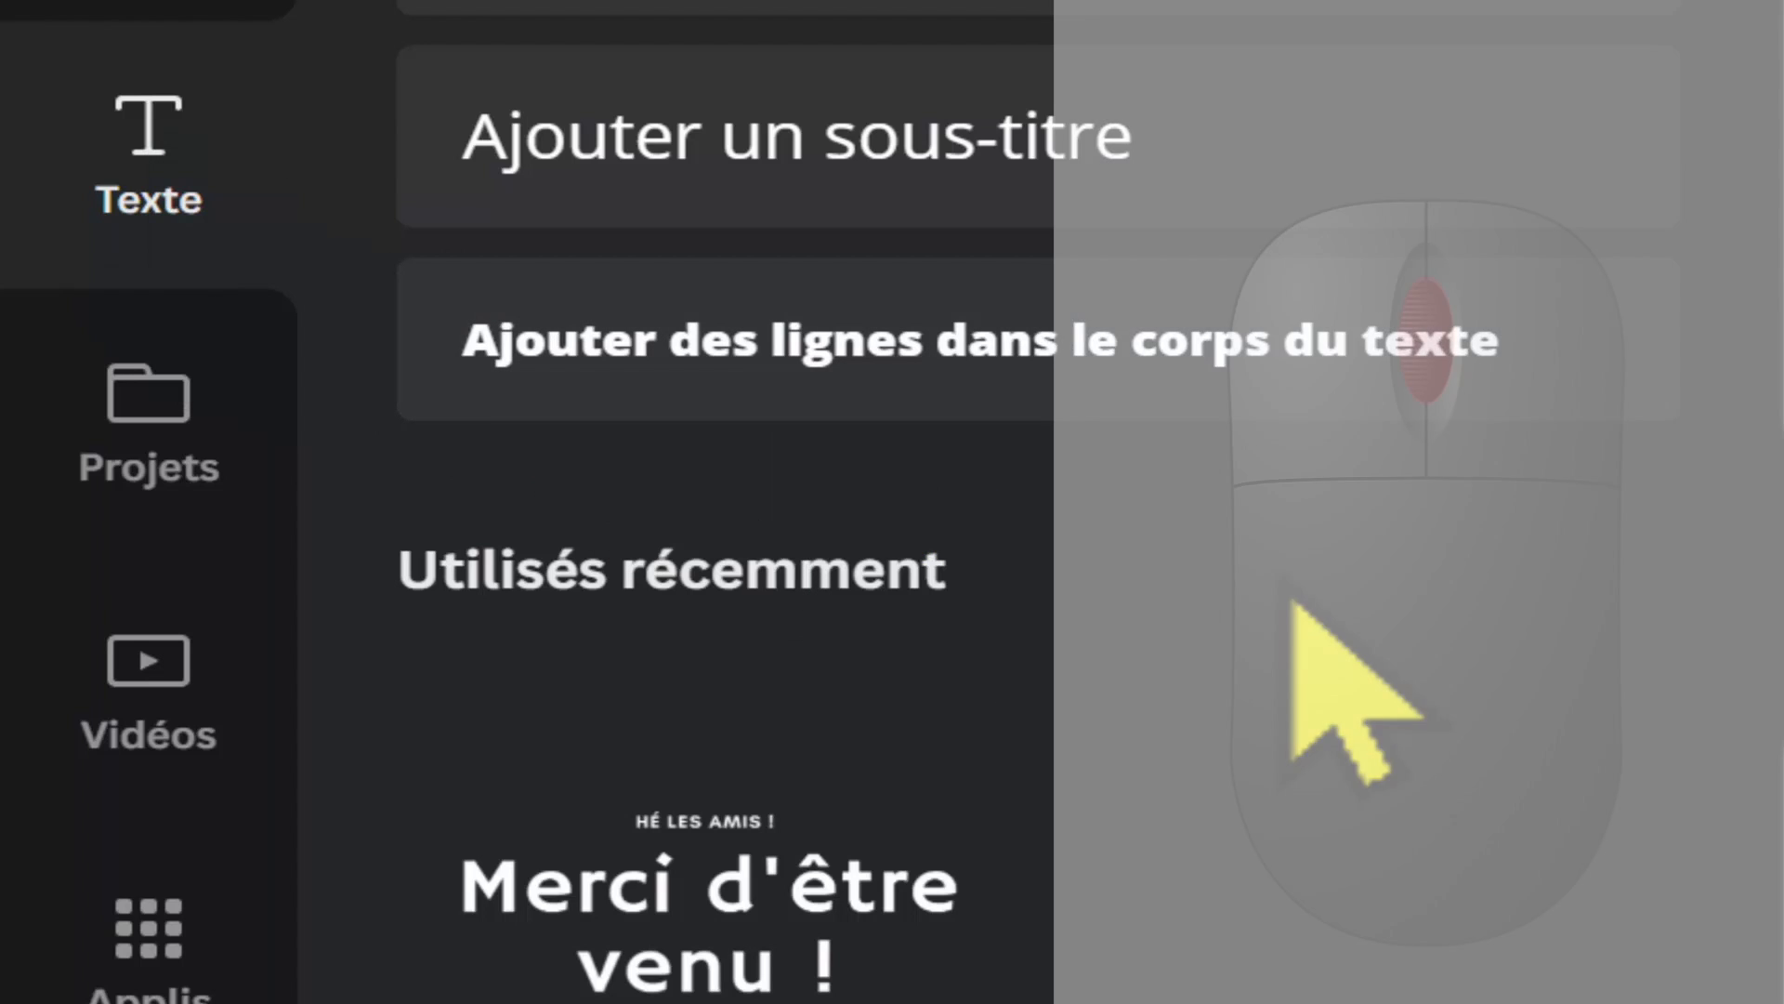
Step: Insert the "Les remèdes naturels de Grand-mère" font combination from the text library and move it slightly up on the poster
{"action": "scroll", "coordinate": [1285, 581], "scroll_direction": "down", "scroll_amount": 5}
{"action": "scroll", "coordinate": [962, 557], "scroll_direction": "down", "scroll_amount": 4}
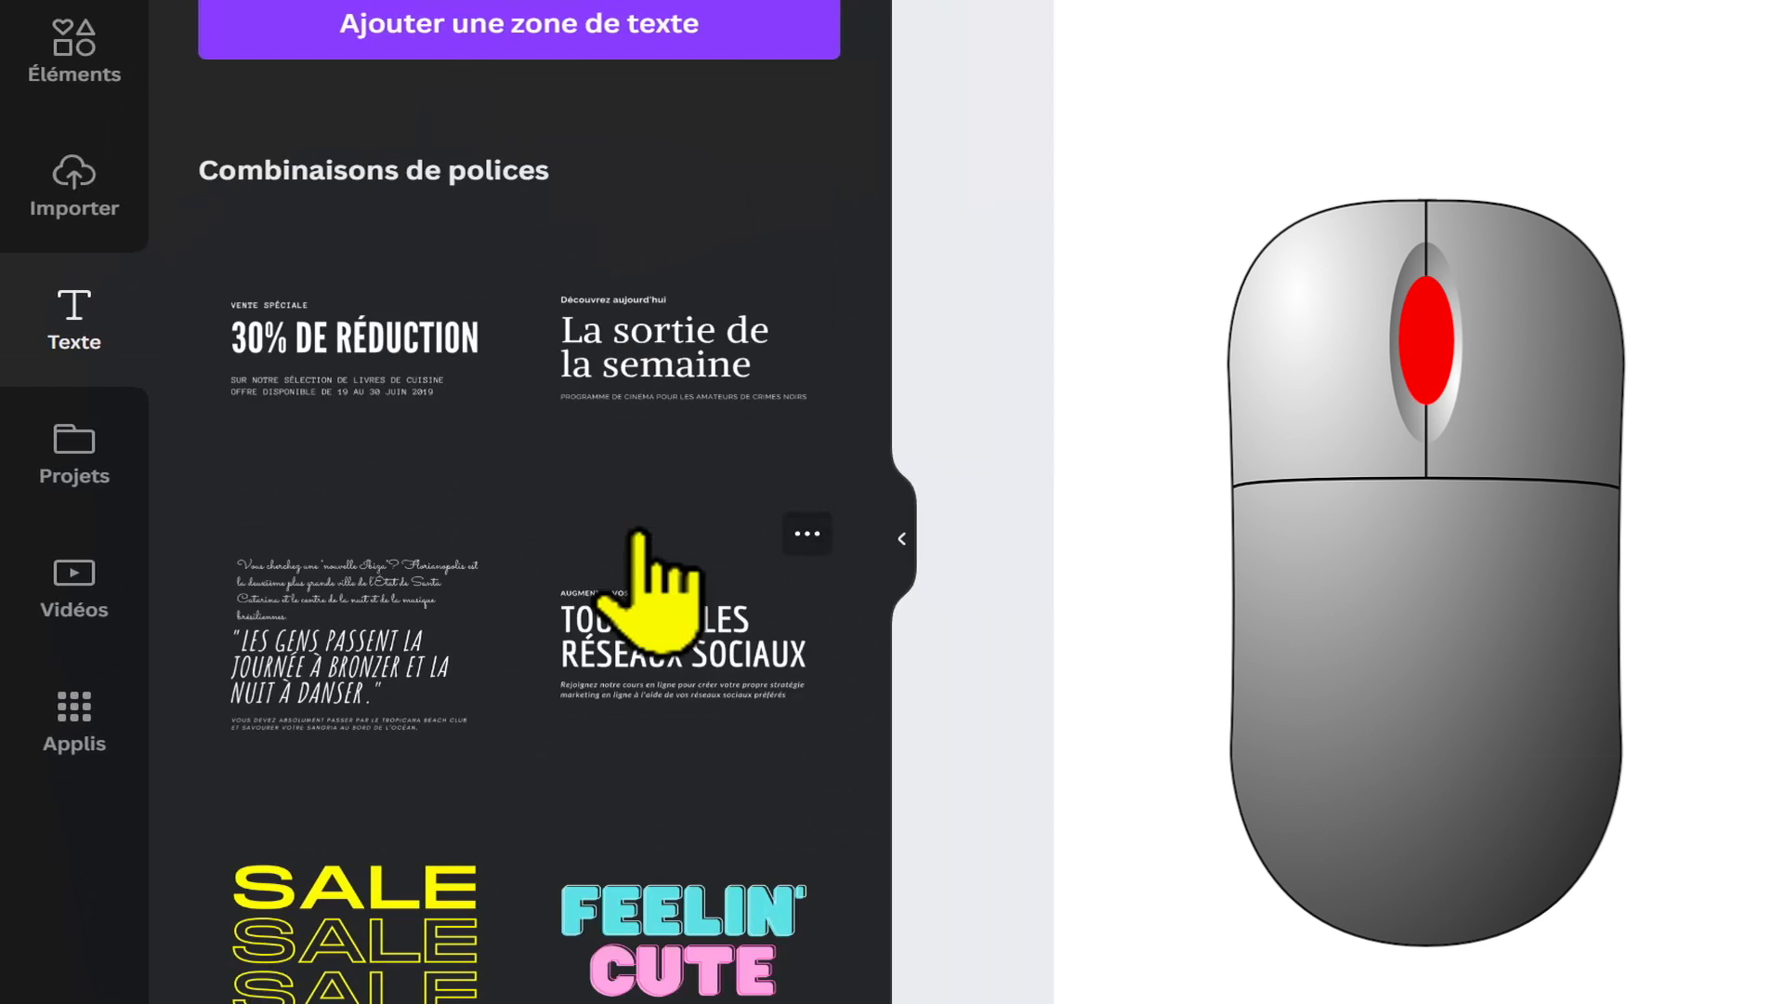
{"action": "scroll", "coordinate": [642, 549], "scroll_direction": "down", "scroll_amount": 2}
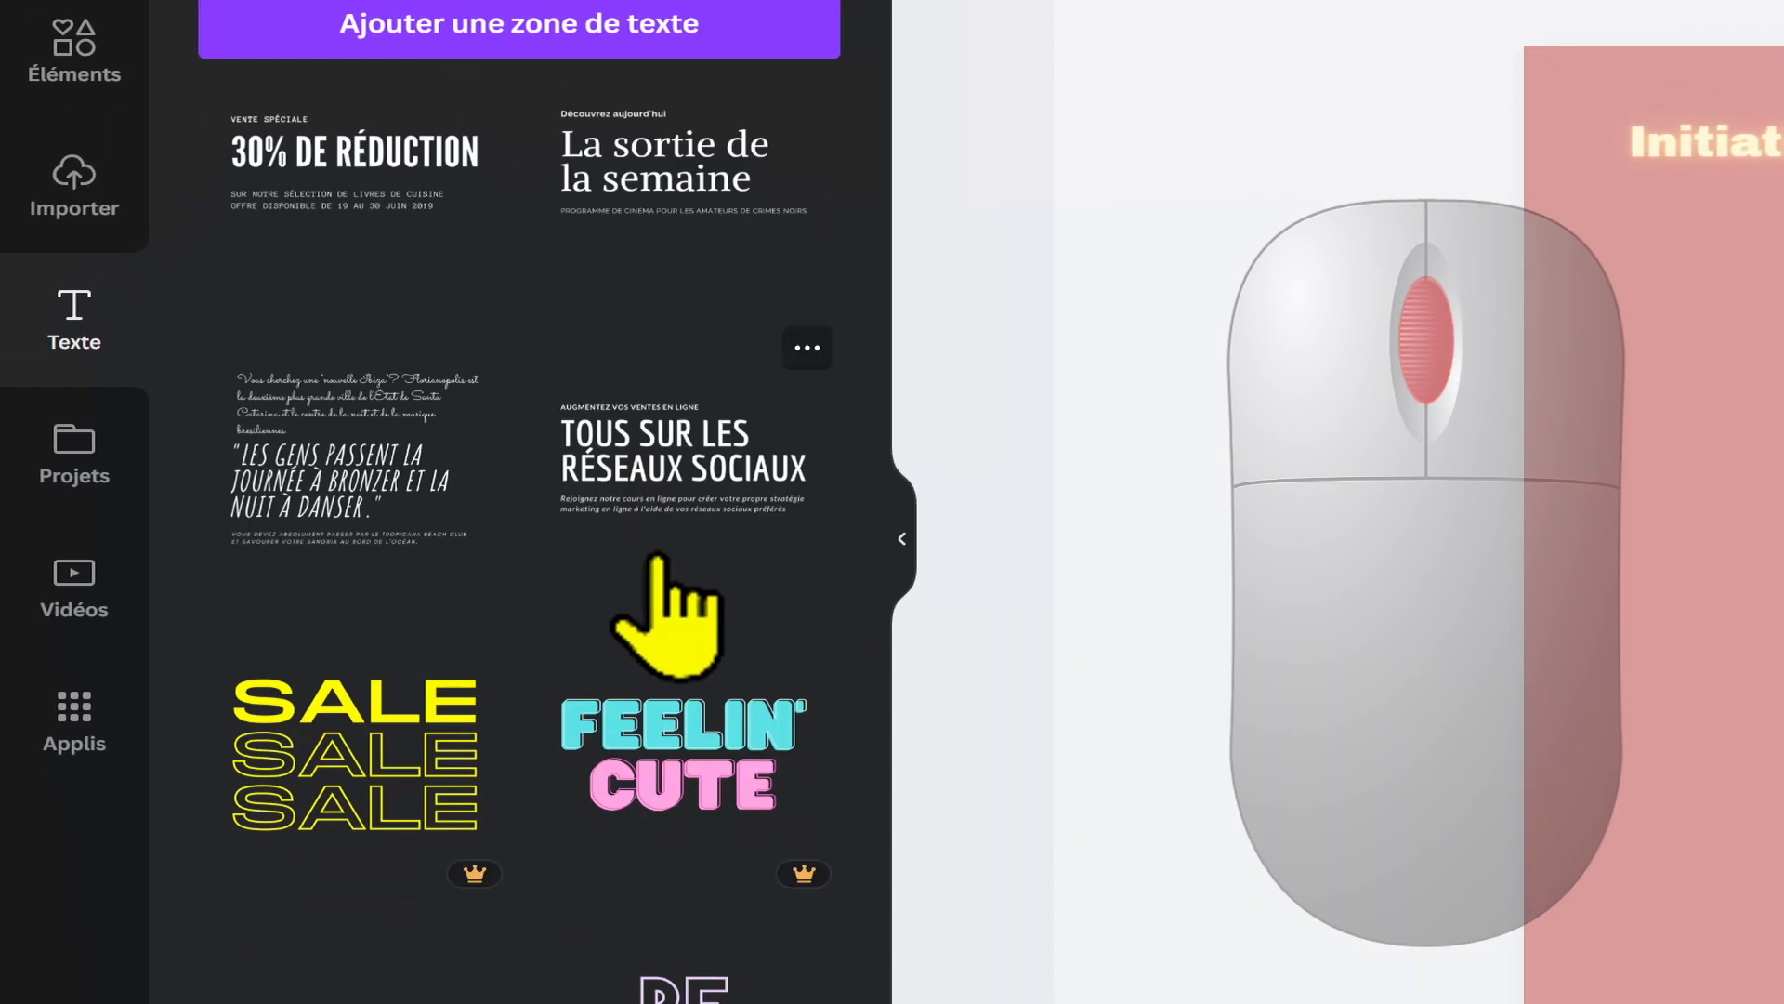
{"action": "scroll", "coordinate": [655, 558], "scroll_direction": "down", "scroll_amount": 4}
{"action": "scroll", "coordinate": [657, 558], "scroll_direction": "down", "scroll_amount": 6}
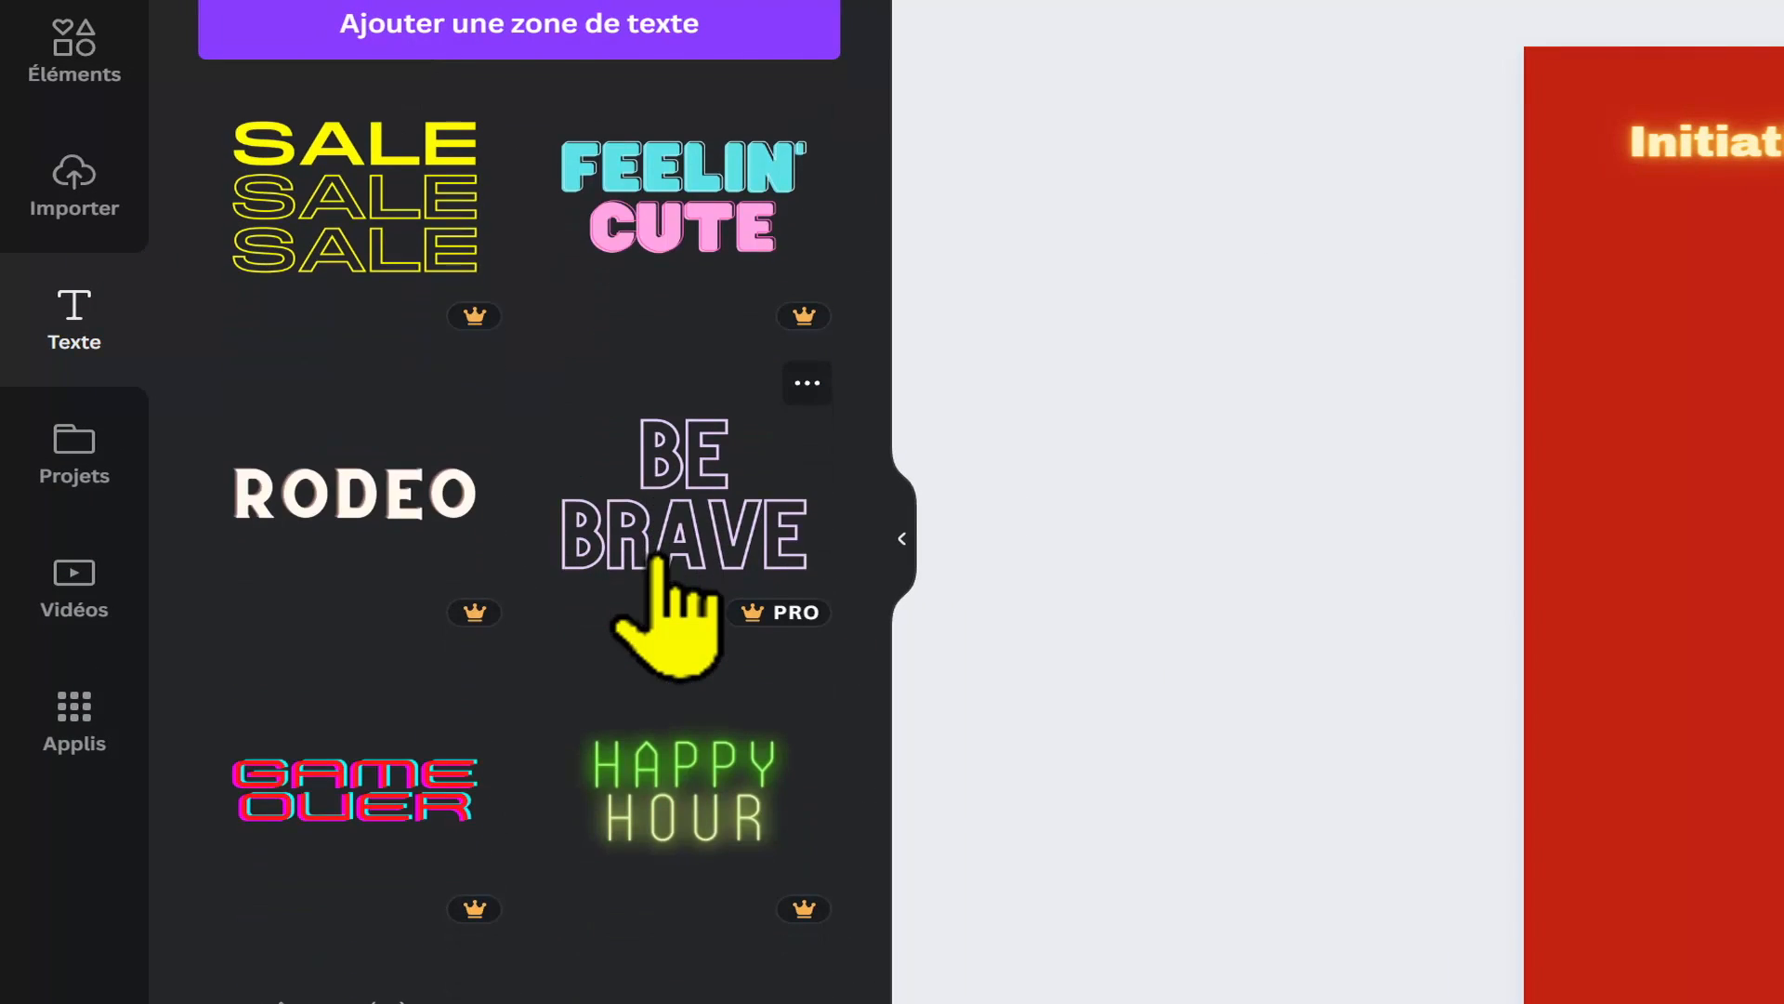
{"action": "scroll", "coordinate": [665, 613], "scroll_direction": "down", "scroll_amount": 8}
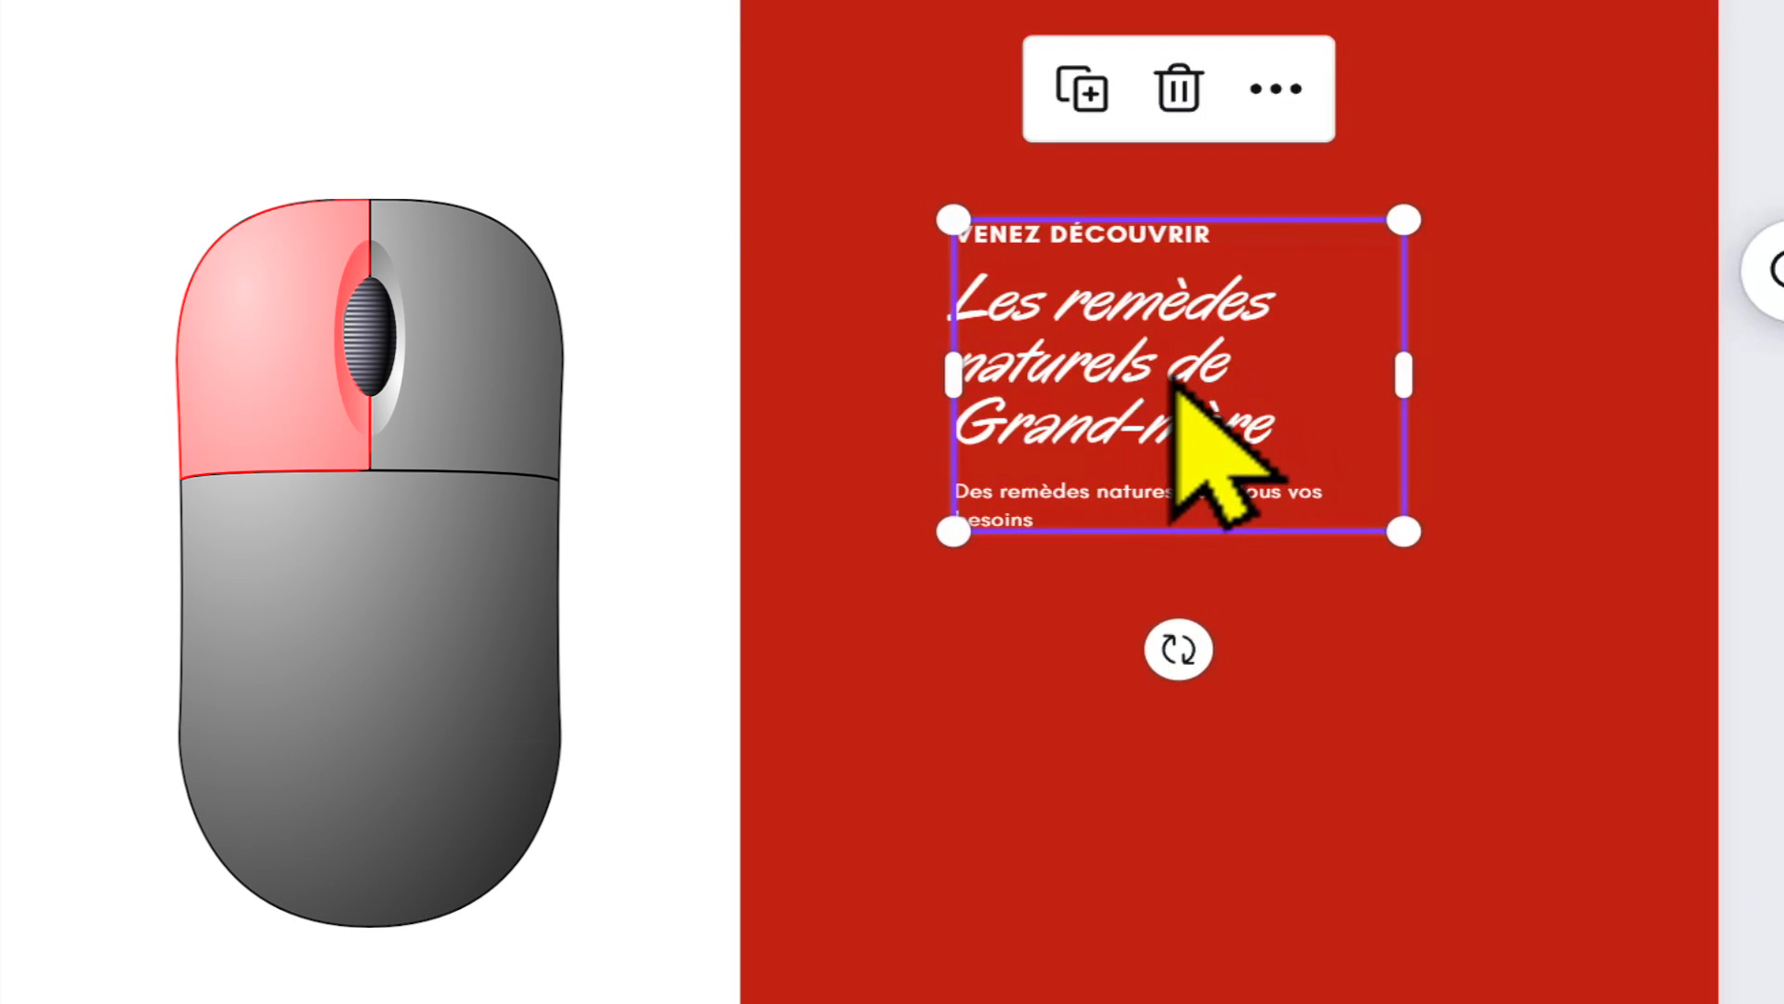
{"action": "left_click", "coordinate": [1087, 381]}
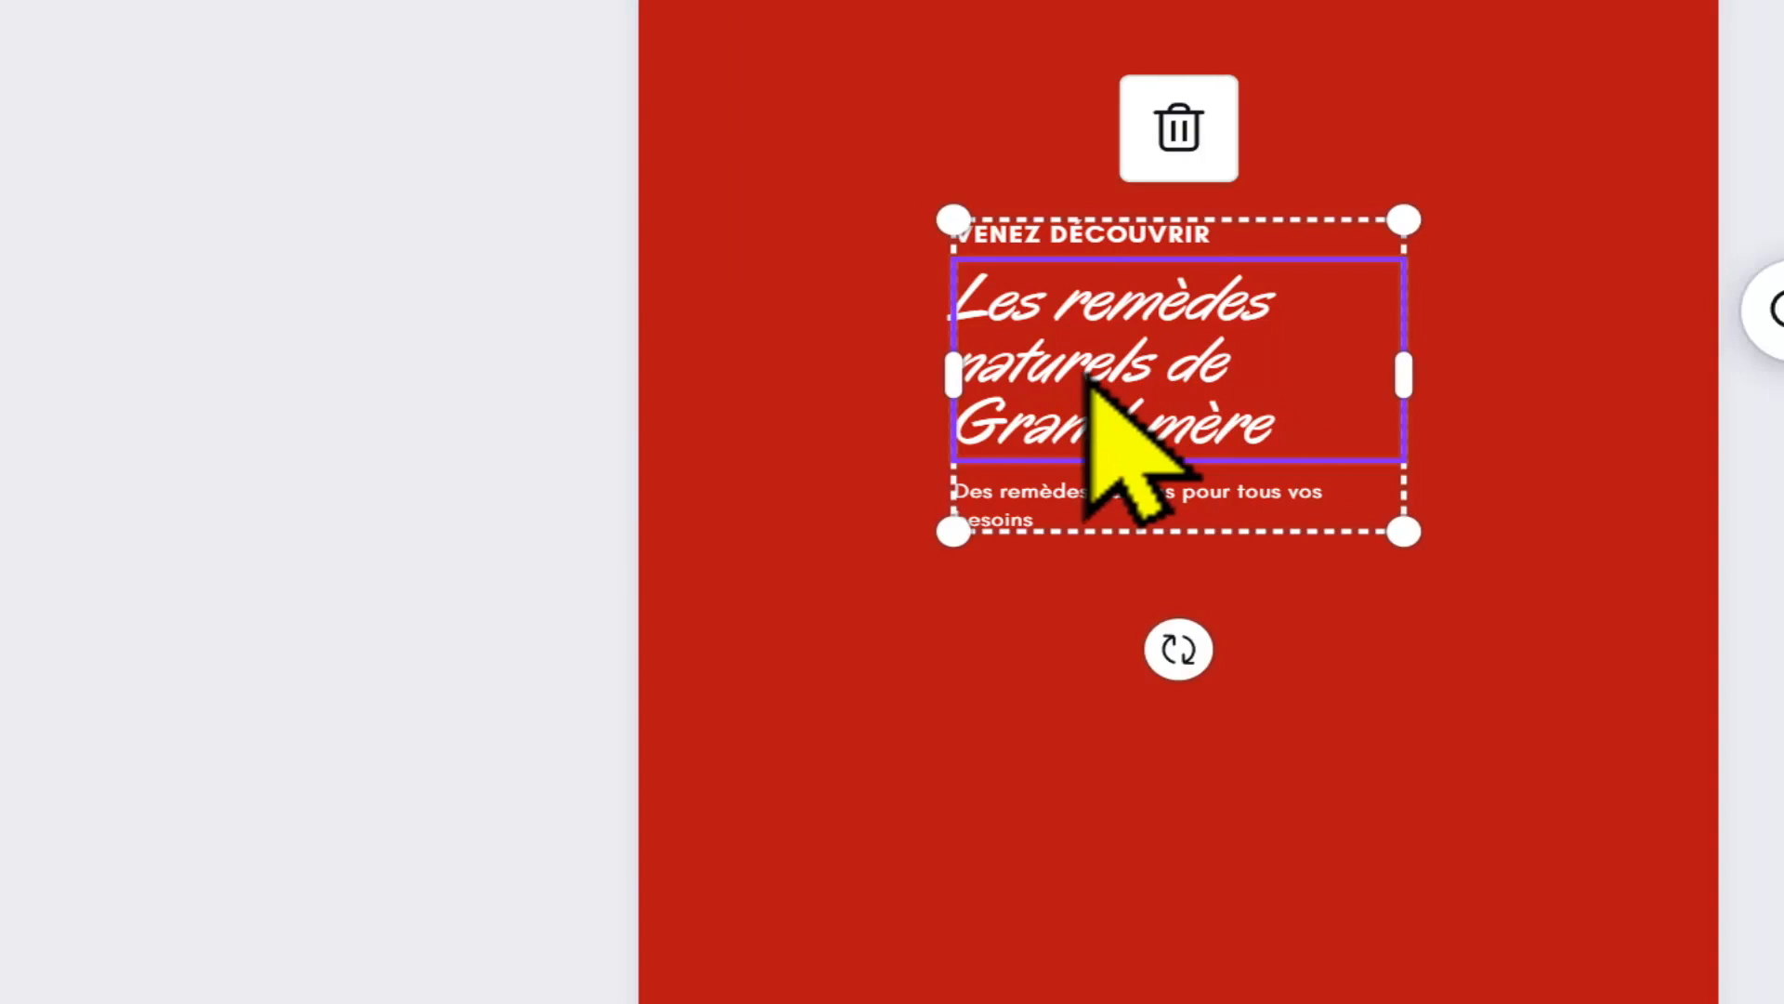
{"action": "left_click_drag", "start_coordinate": [1087, 381], "coordinate": [1075, 287]}
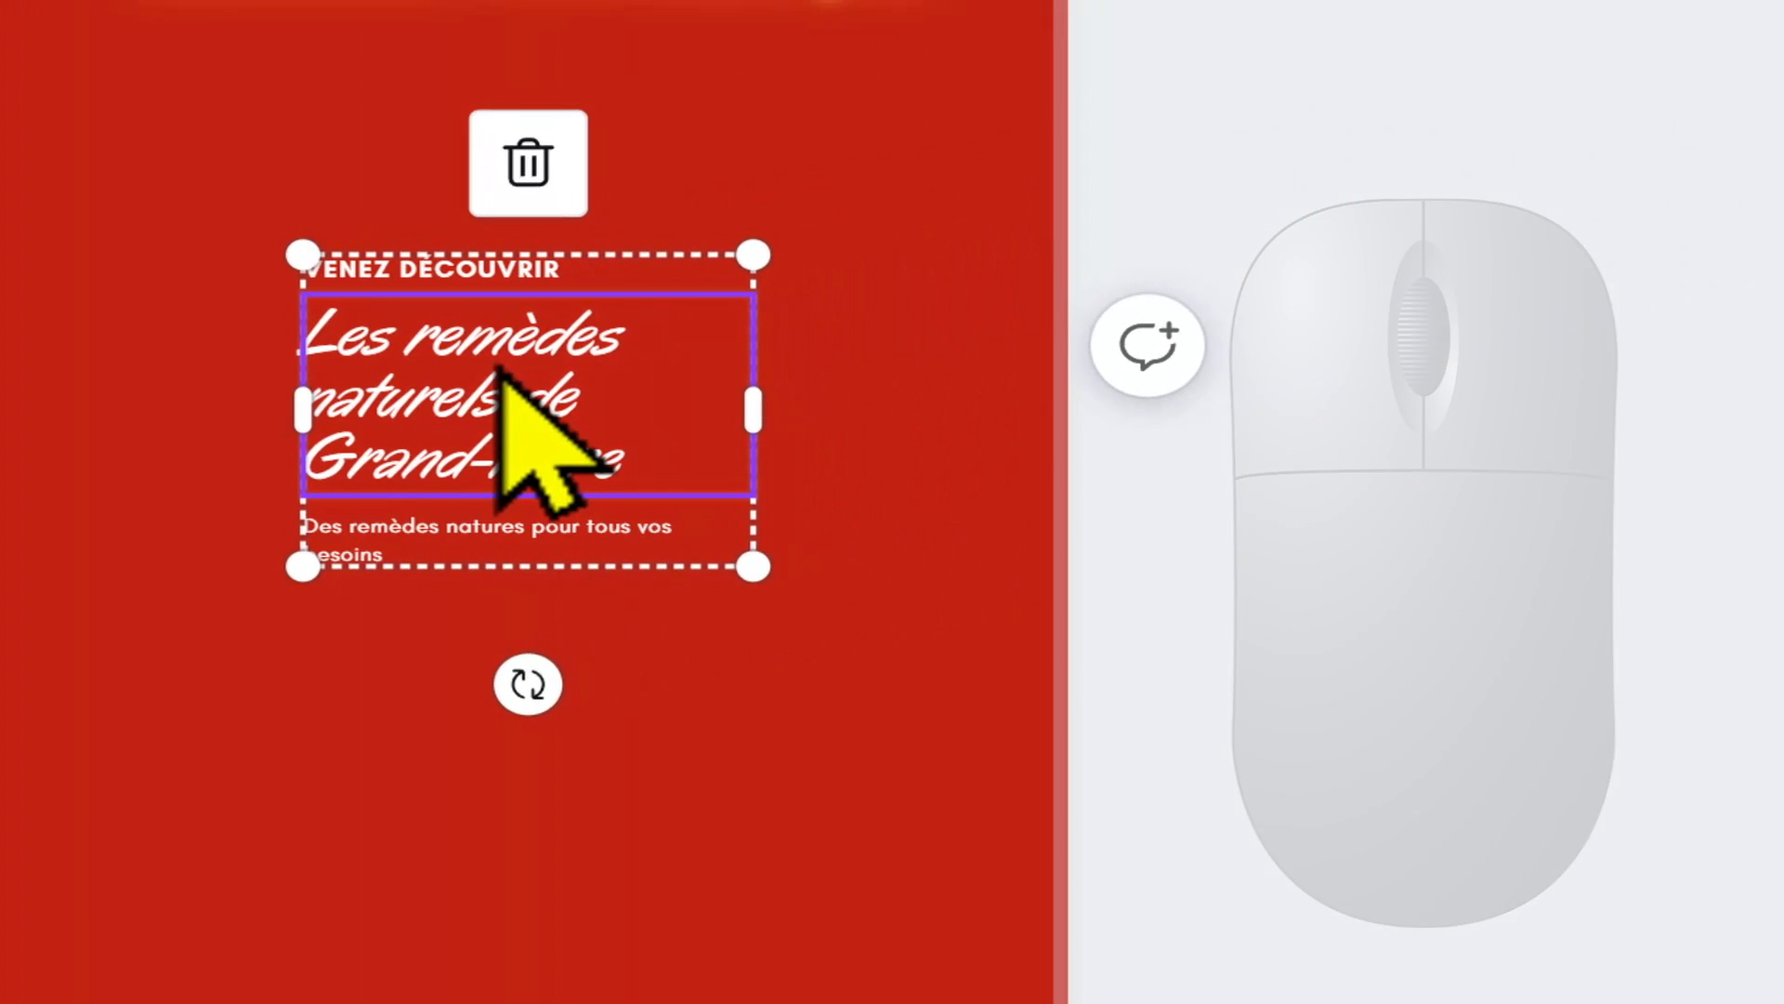
Step: Ungroup the inserted font combination into separate text boxes and deselect them
{"action": "right_click", "coordinate": [500, 371]}
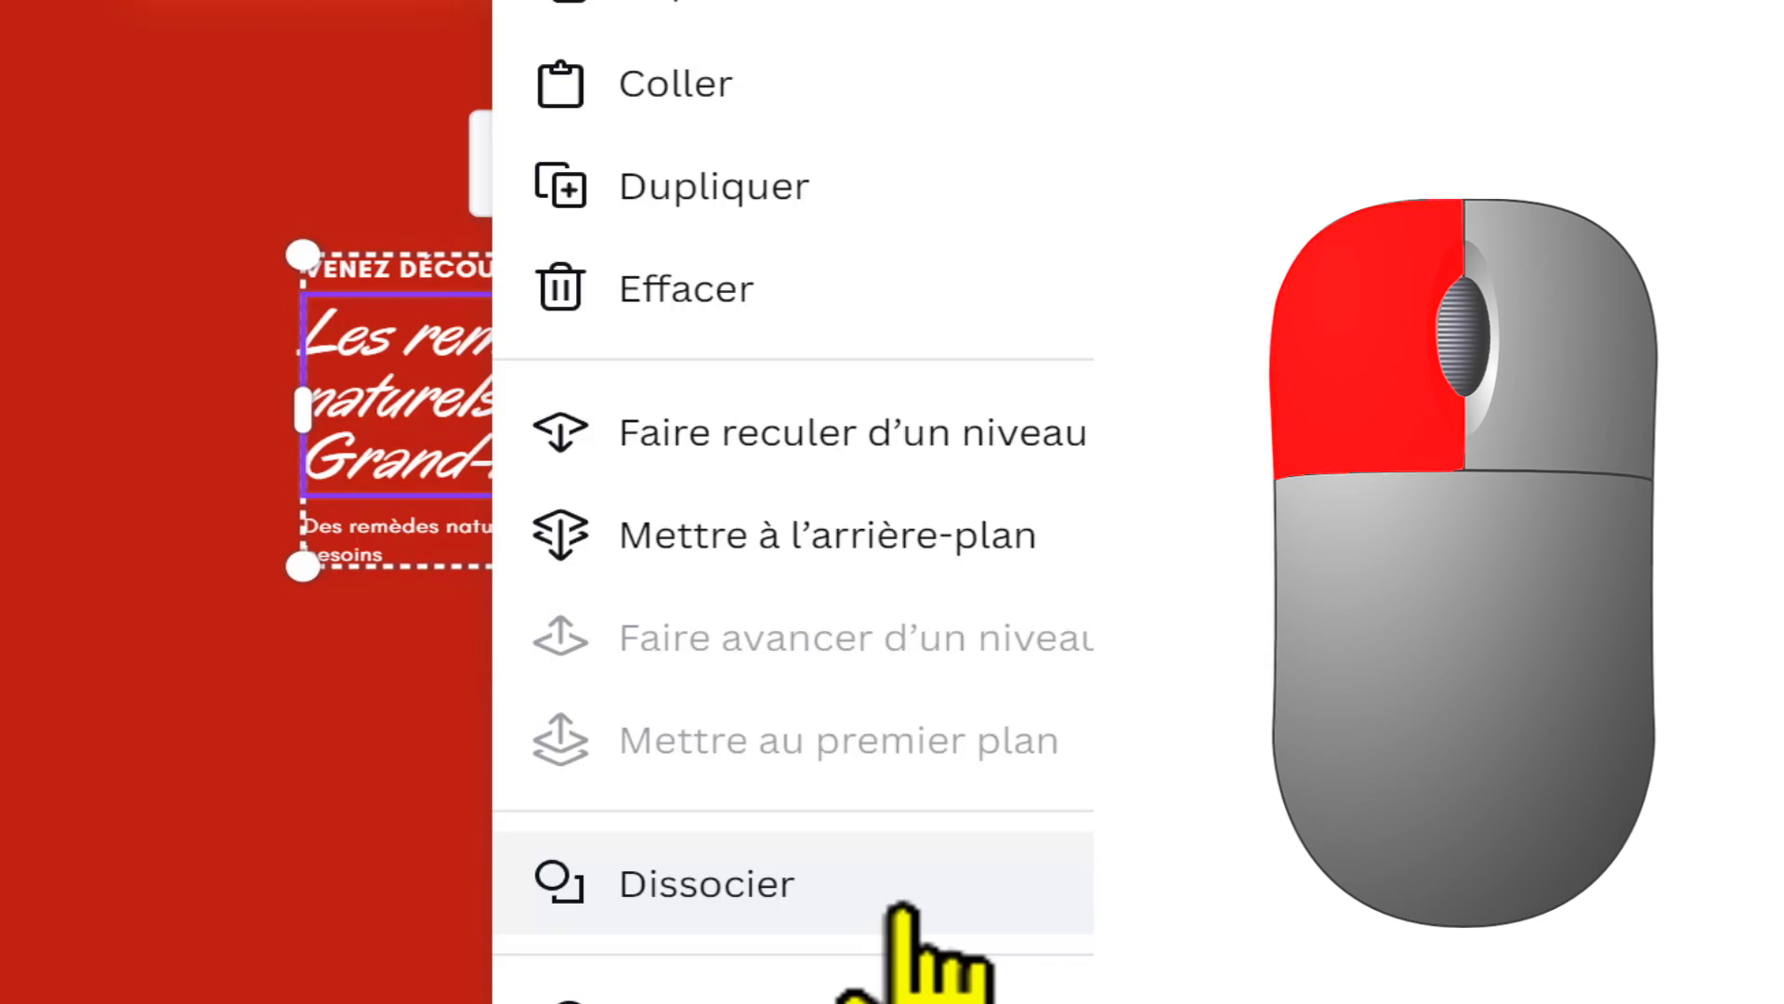
{"action": "left_click", "coordinate": [901, 911]}
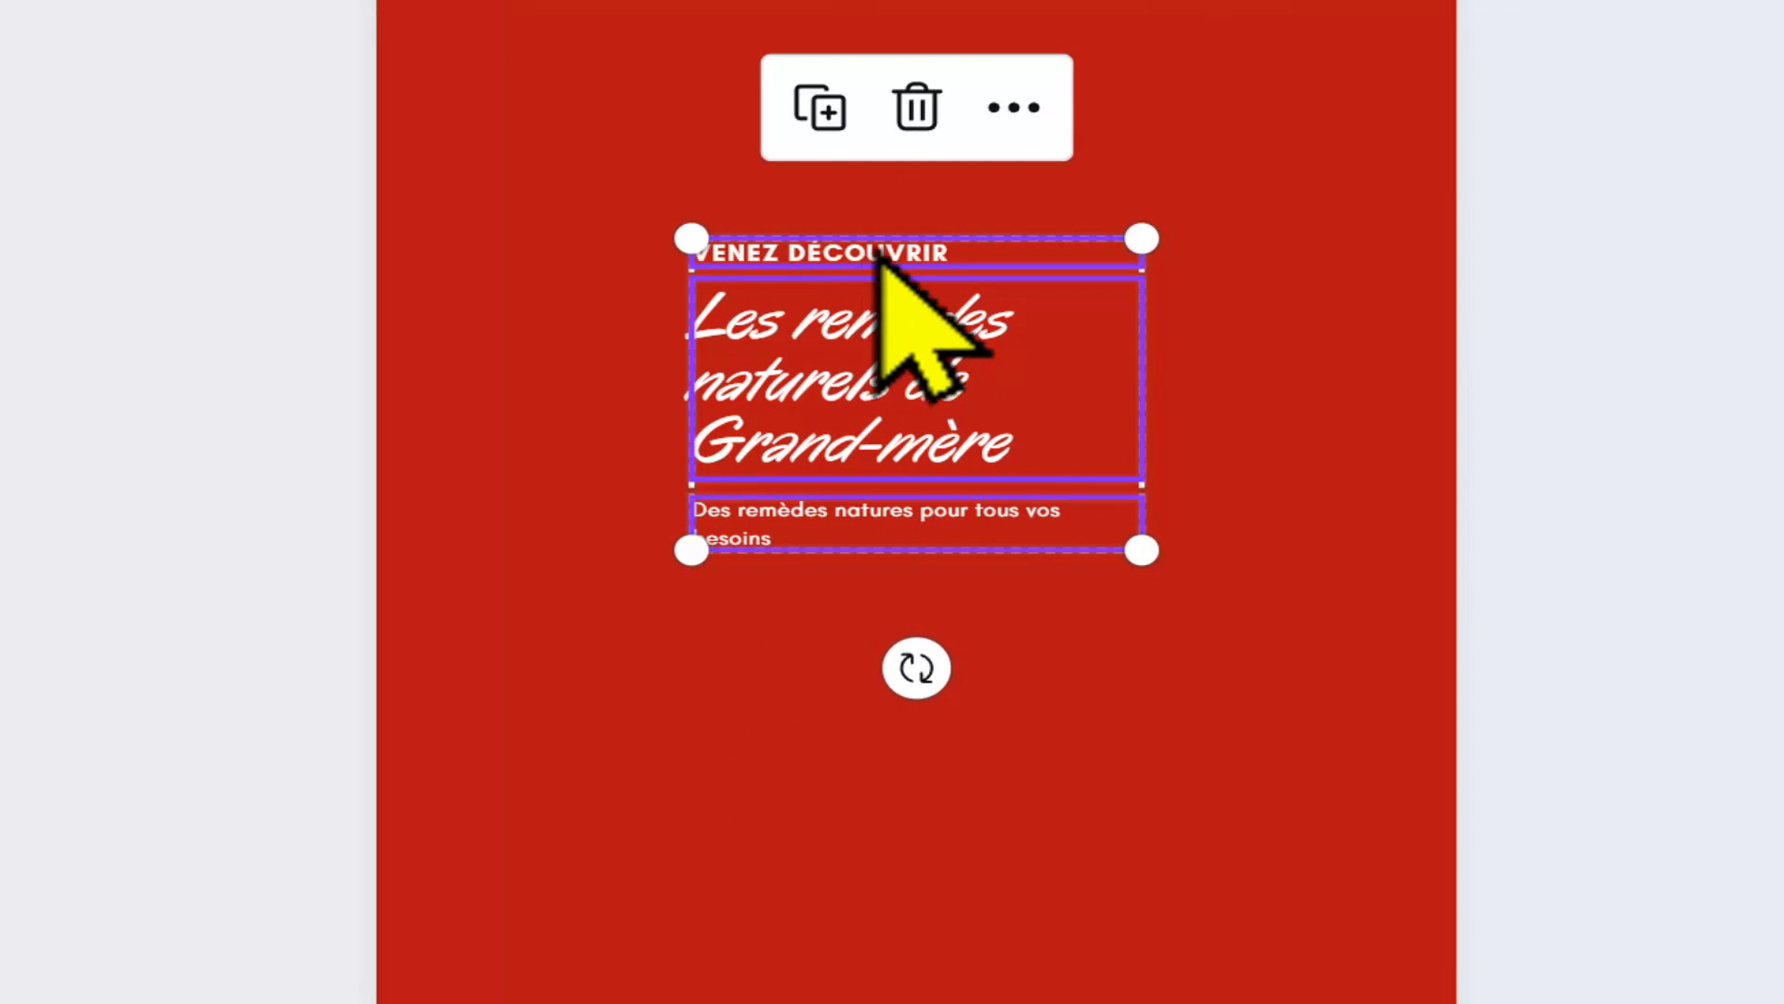
{"action": "scroll", "coordinate": [892, 297], "scroll_direction": "down", "scroll_amount": 1}
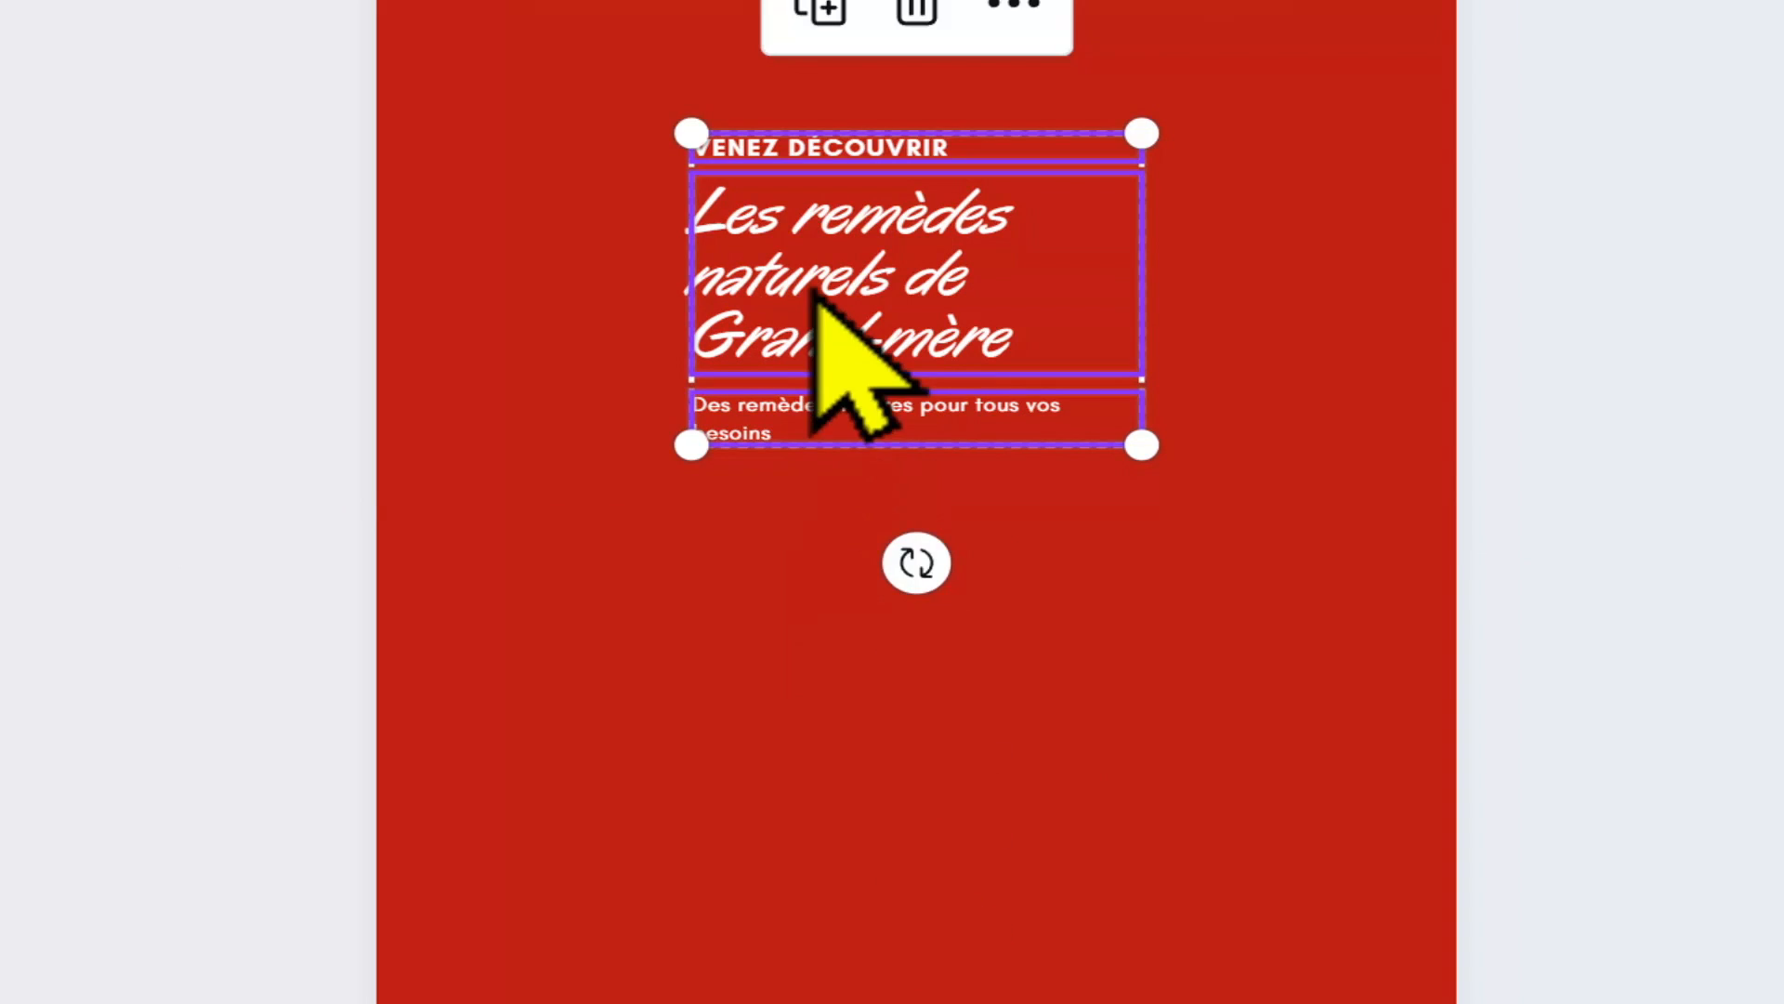
{"action": "left_click", "coordinate": [871, 541]}
Step: Move the "VENEZ DÉCOUVRIR" line slightly up and left, and the "Des remèdes natures pour tous vos besoins" line well below the heading
{"action": "left_click", "coordinate": [859, 148]}
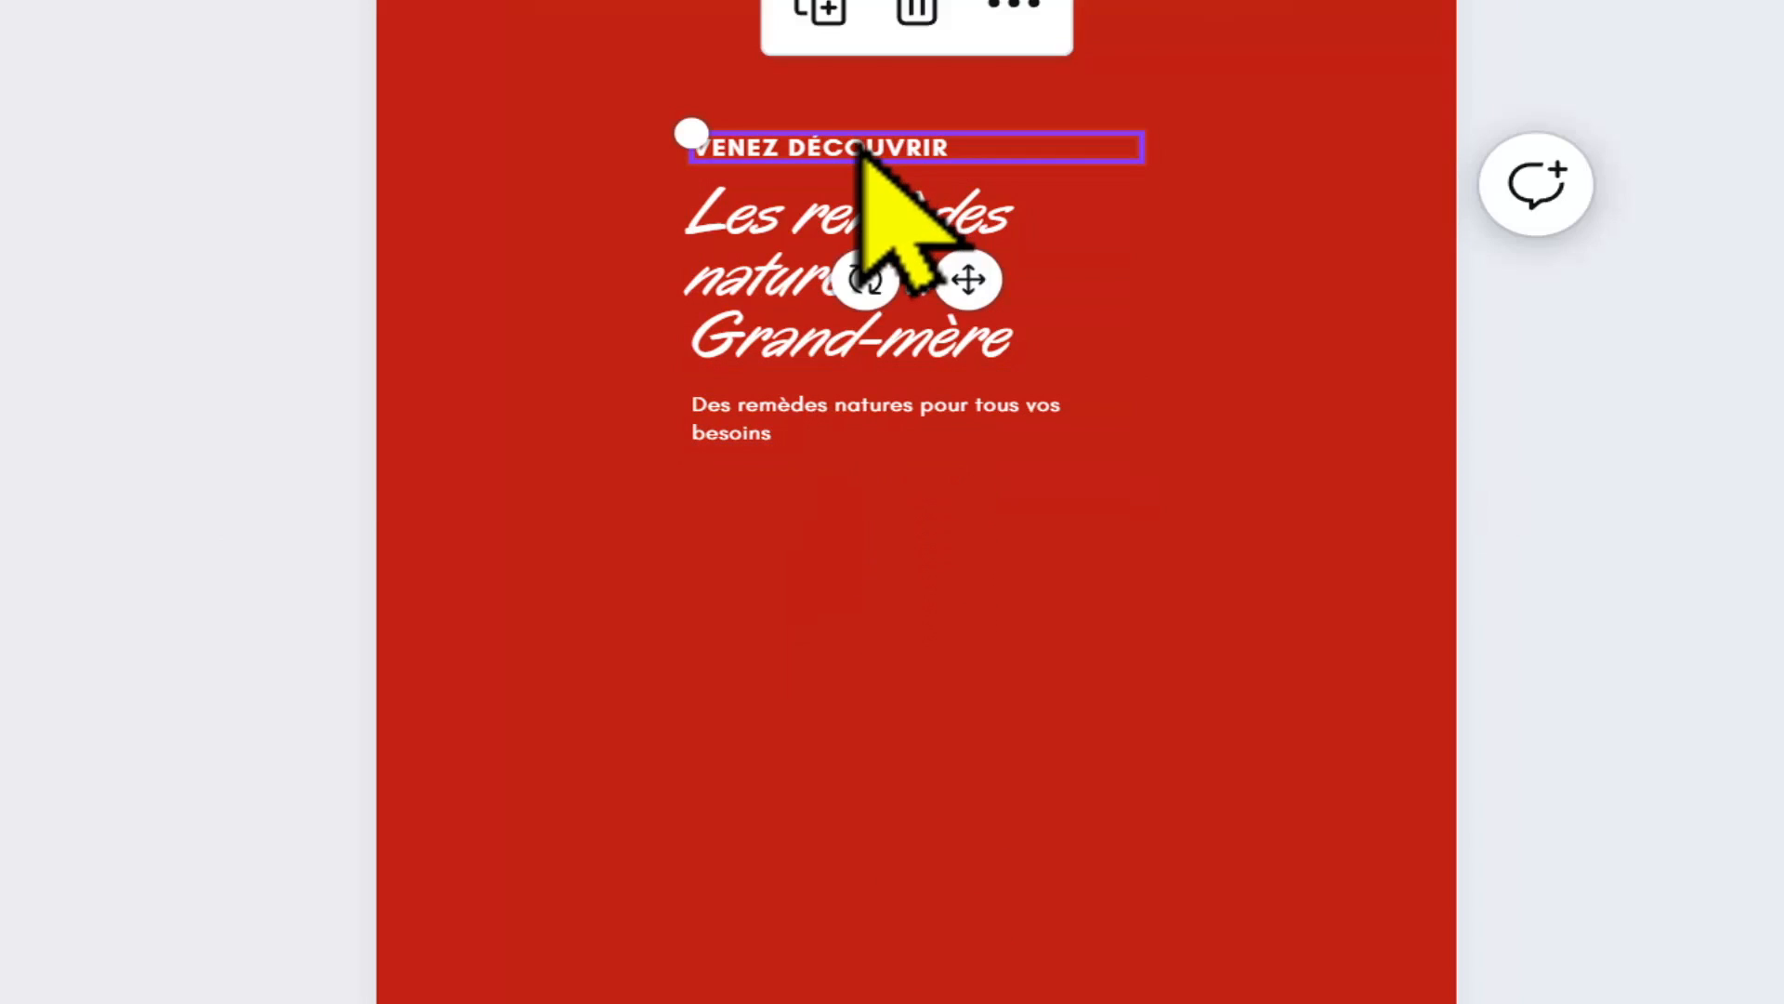
{"action": "left_click_drag", "start_coordinate": [864, 149], "coordinate": [825, 68]}
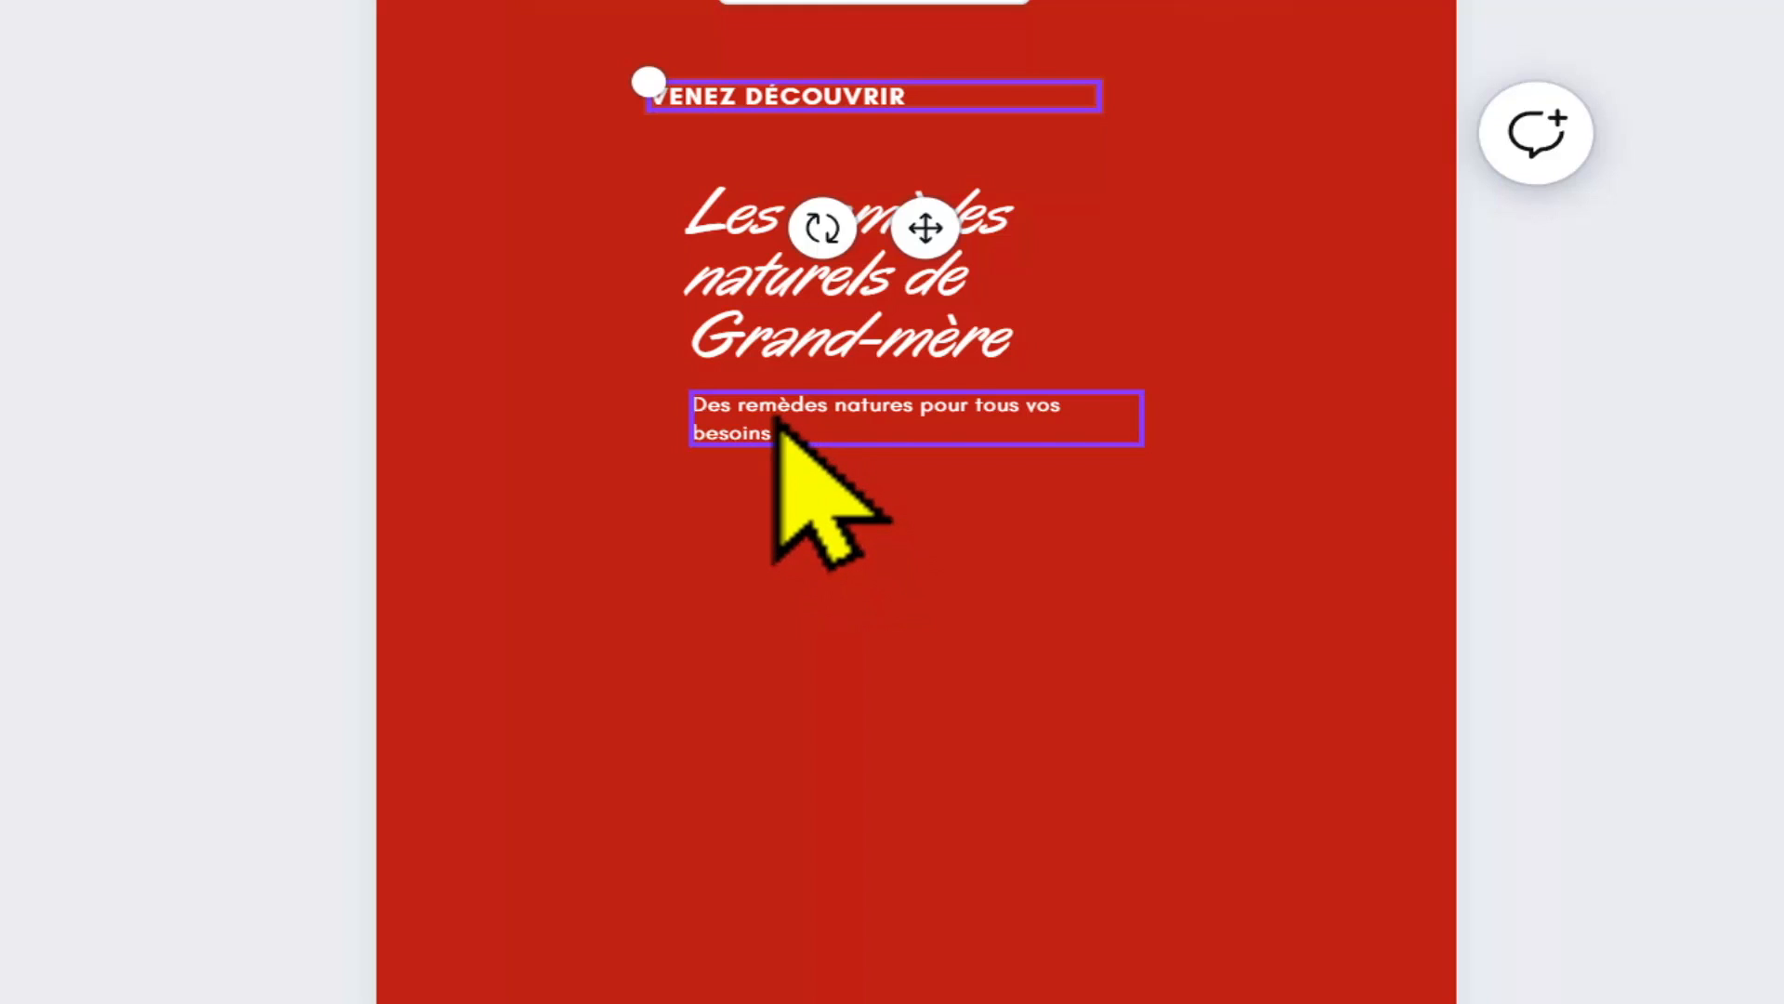
{"action": "left_click_drag", "start_coordinate": [776, 422], "coordinate": [709, 716]}
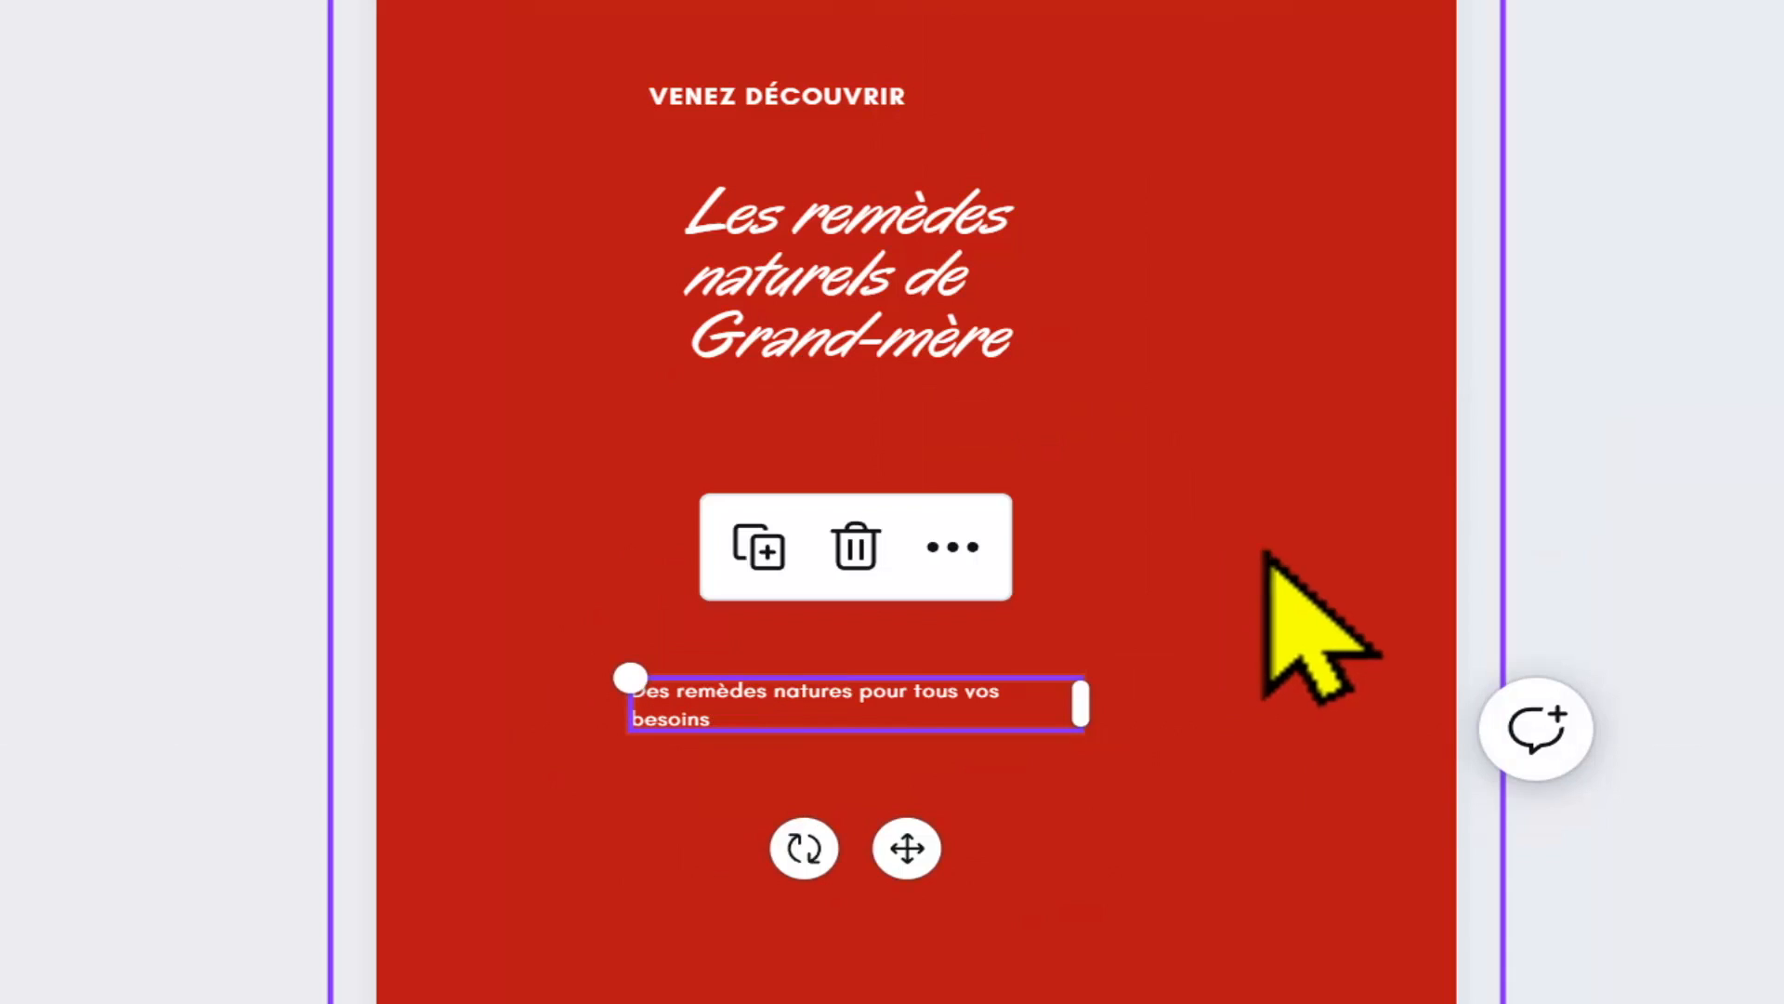
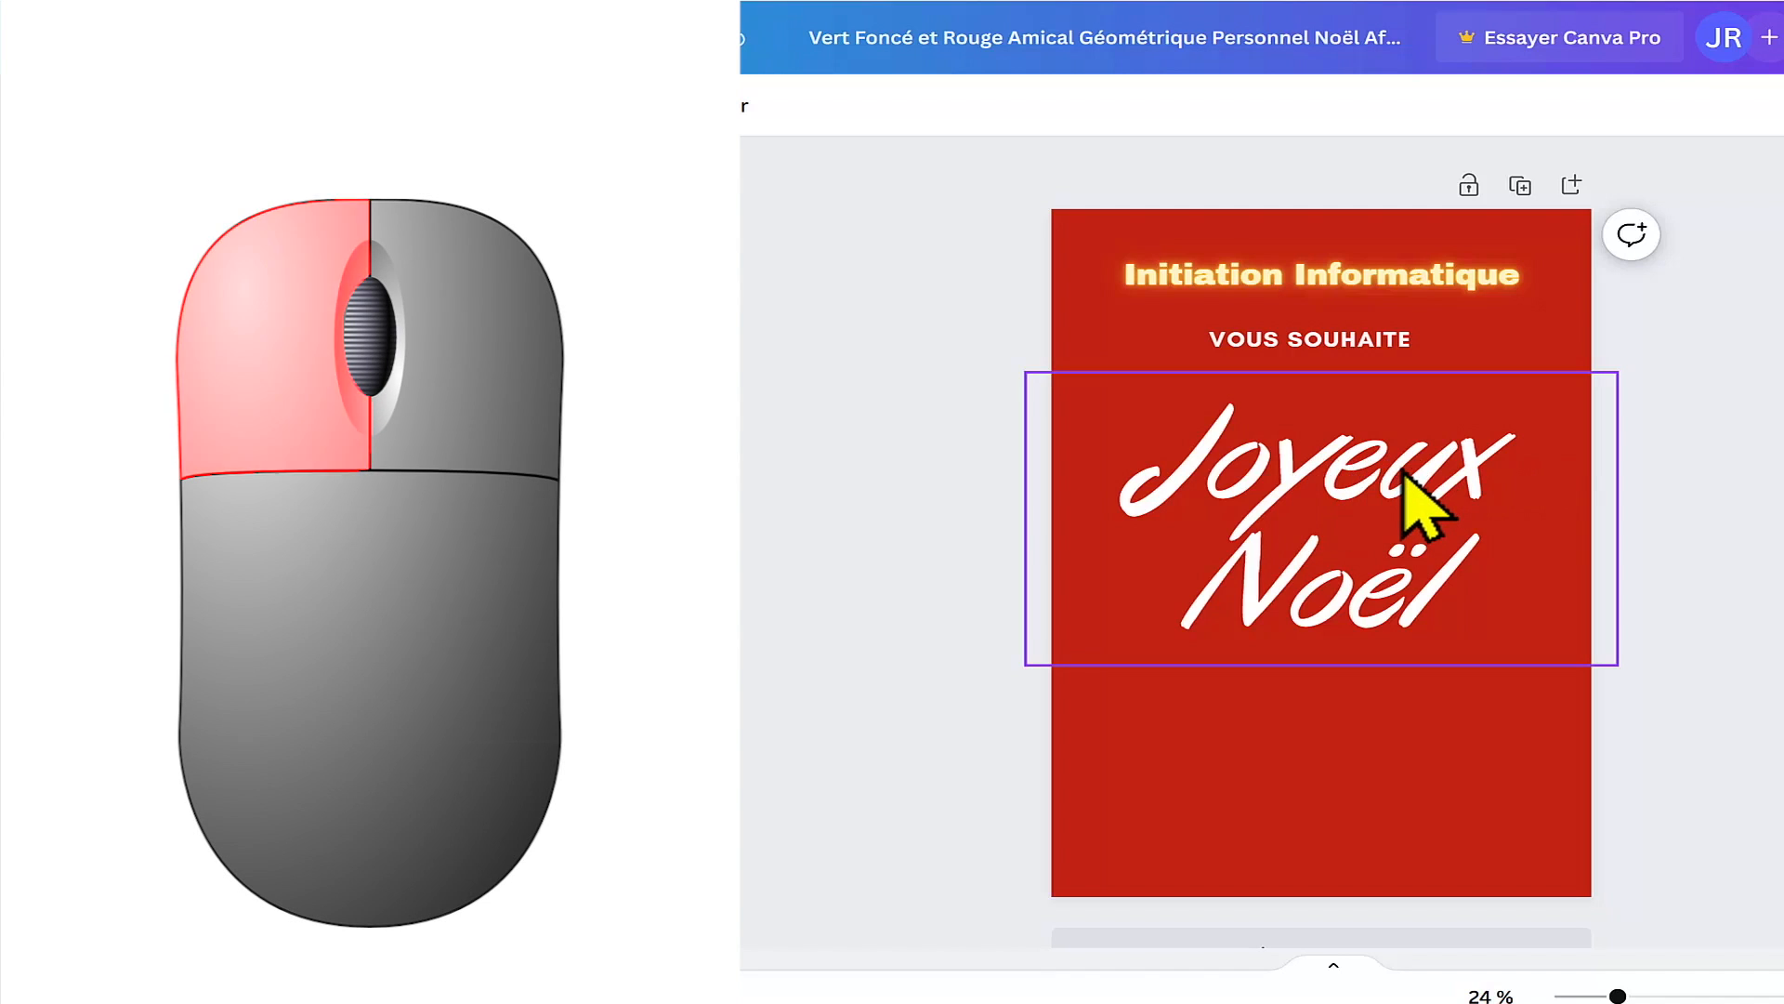
Step: Try wider and tighter line spacing on the "Joyeux Noël" heading, and set its line spacing to 0.78
{"action": "left_click", "coordinate": [1422, 506]}
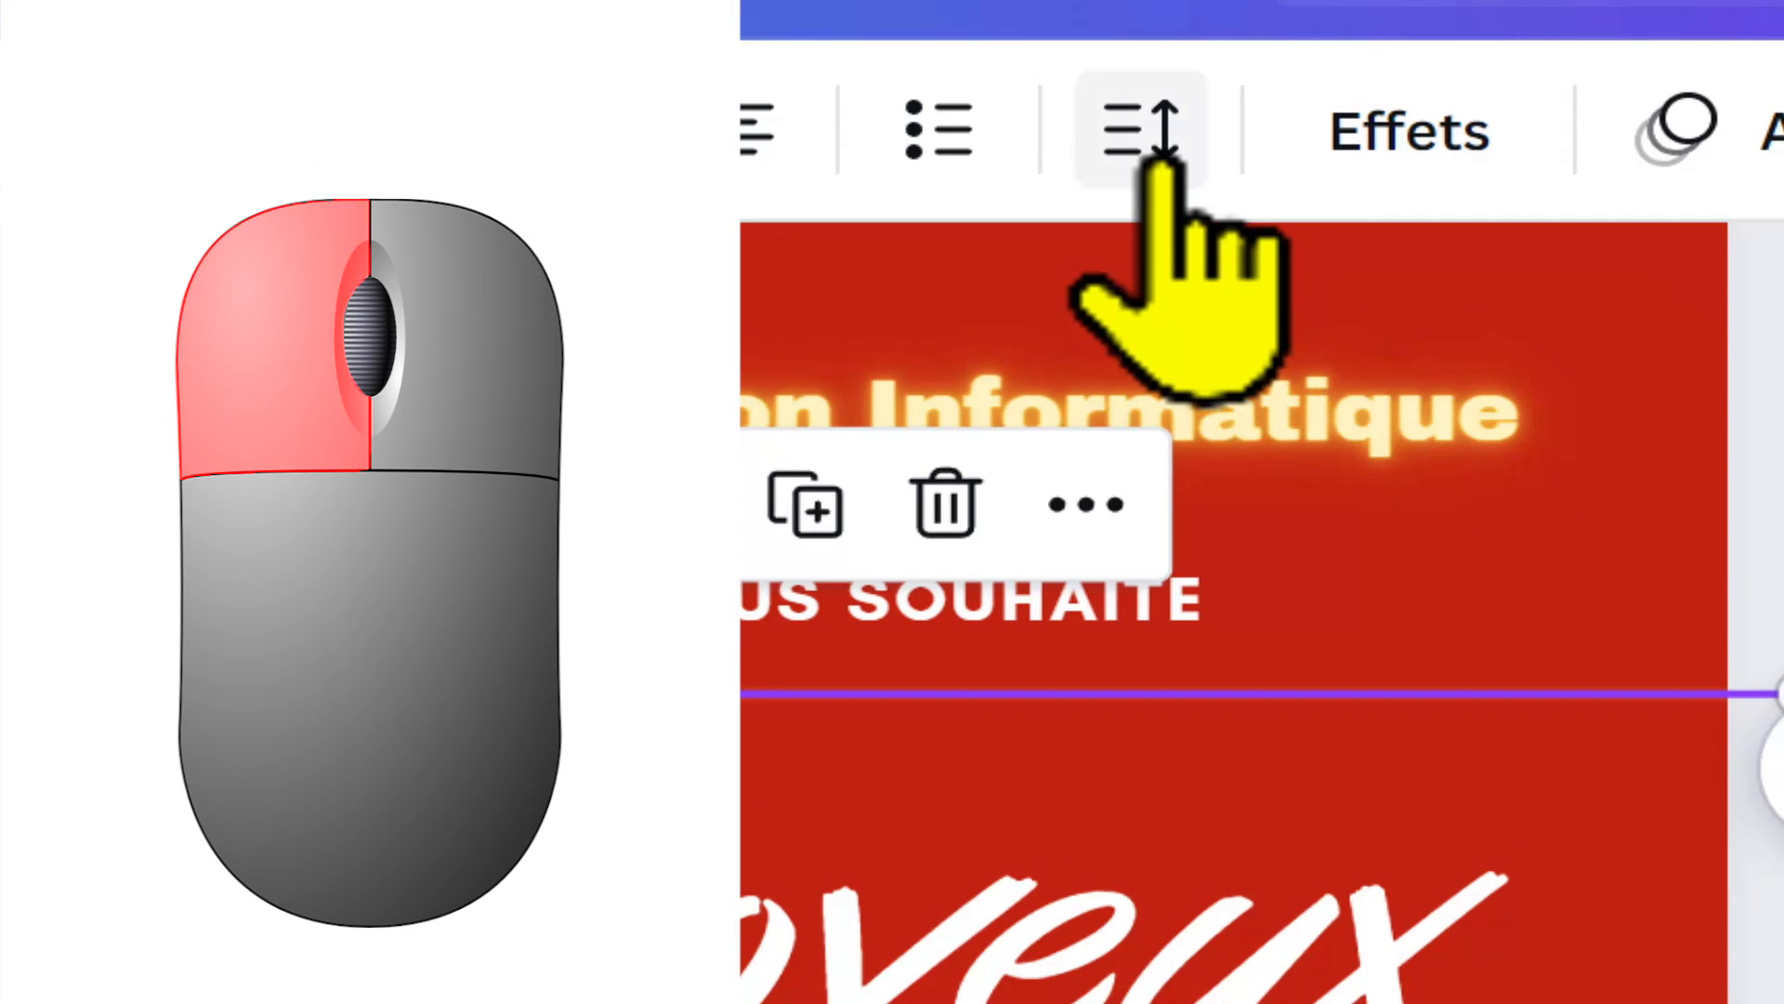
{"action": "left_click", "coordinate": [1152, 140]}
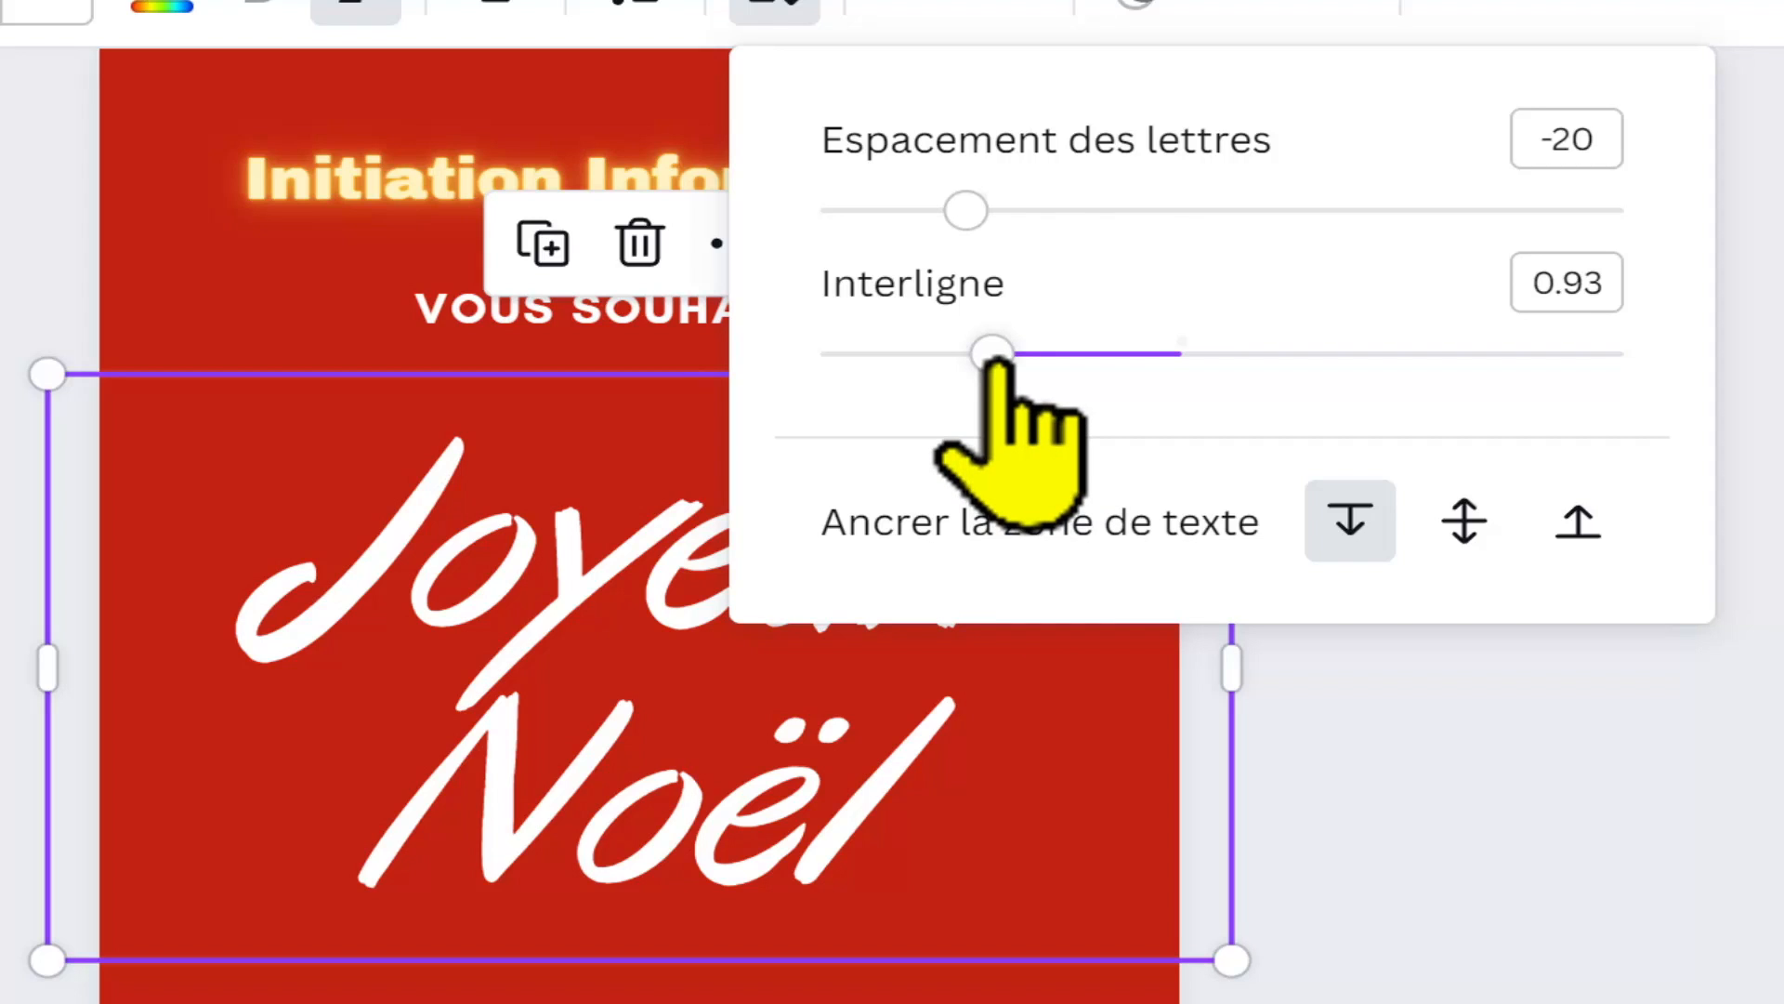
{"action": "left_click_drag", "start_coordinate": [996, 364], "coordinate": [1000, 364]}
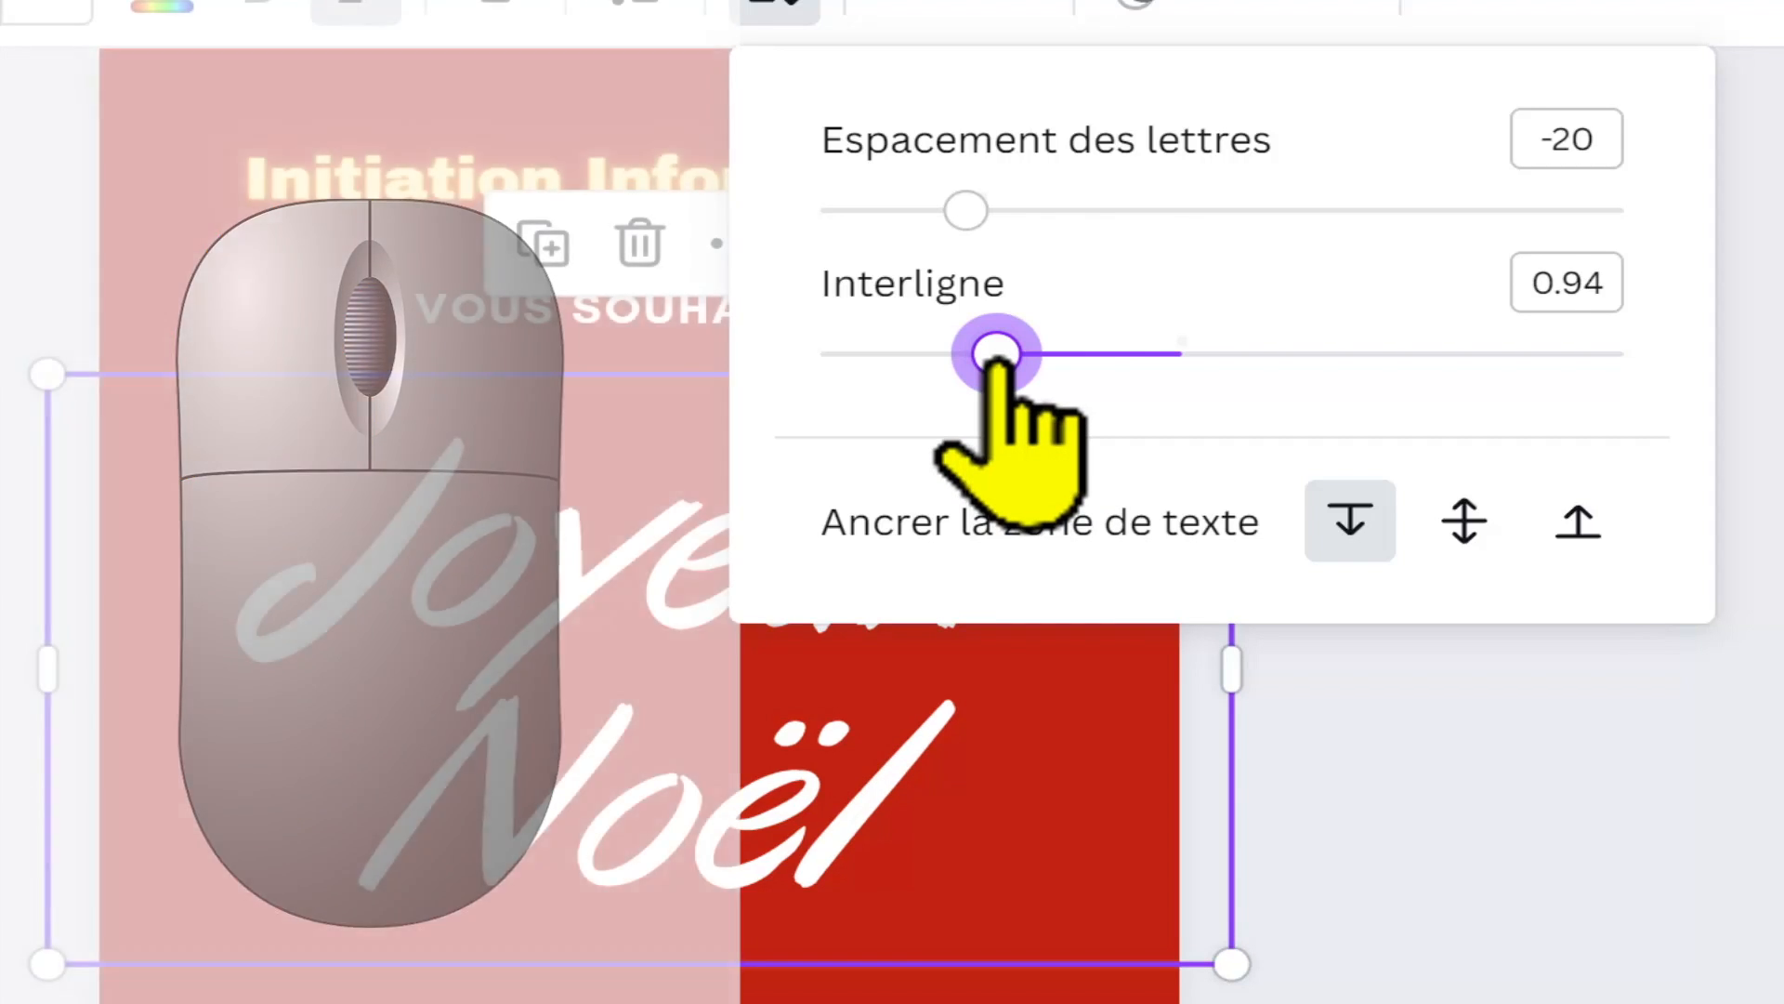
{"action": "left_click_drag", "start_coordinate": [1000, 365], "coordinate": [1353, 364]}
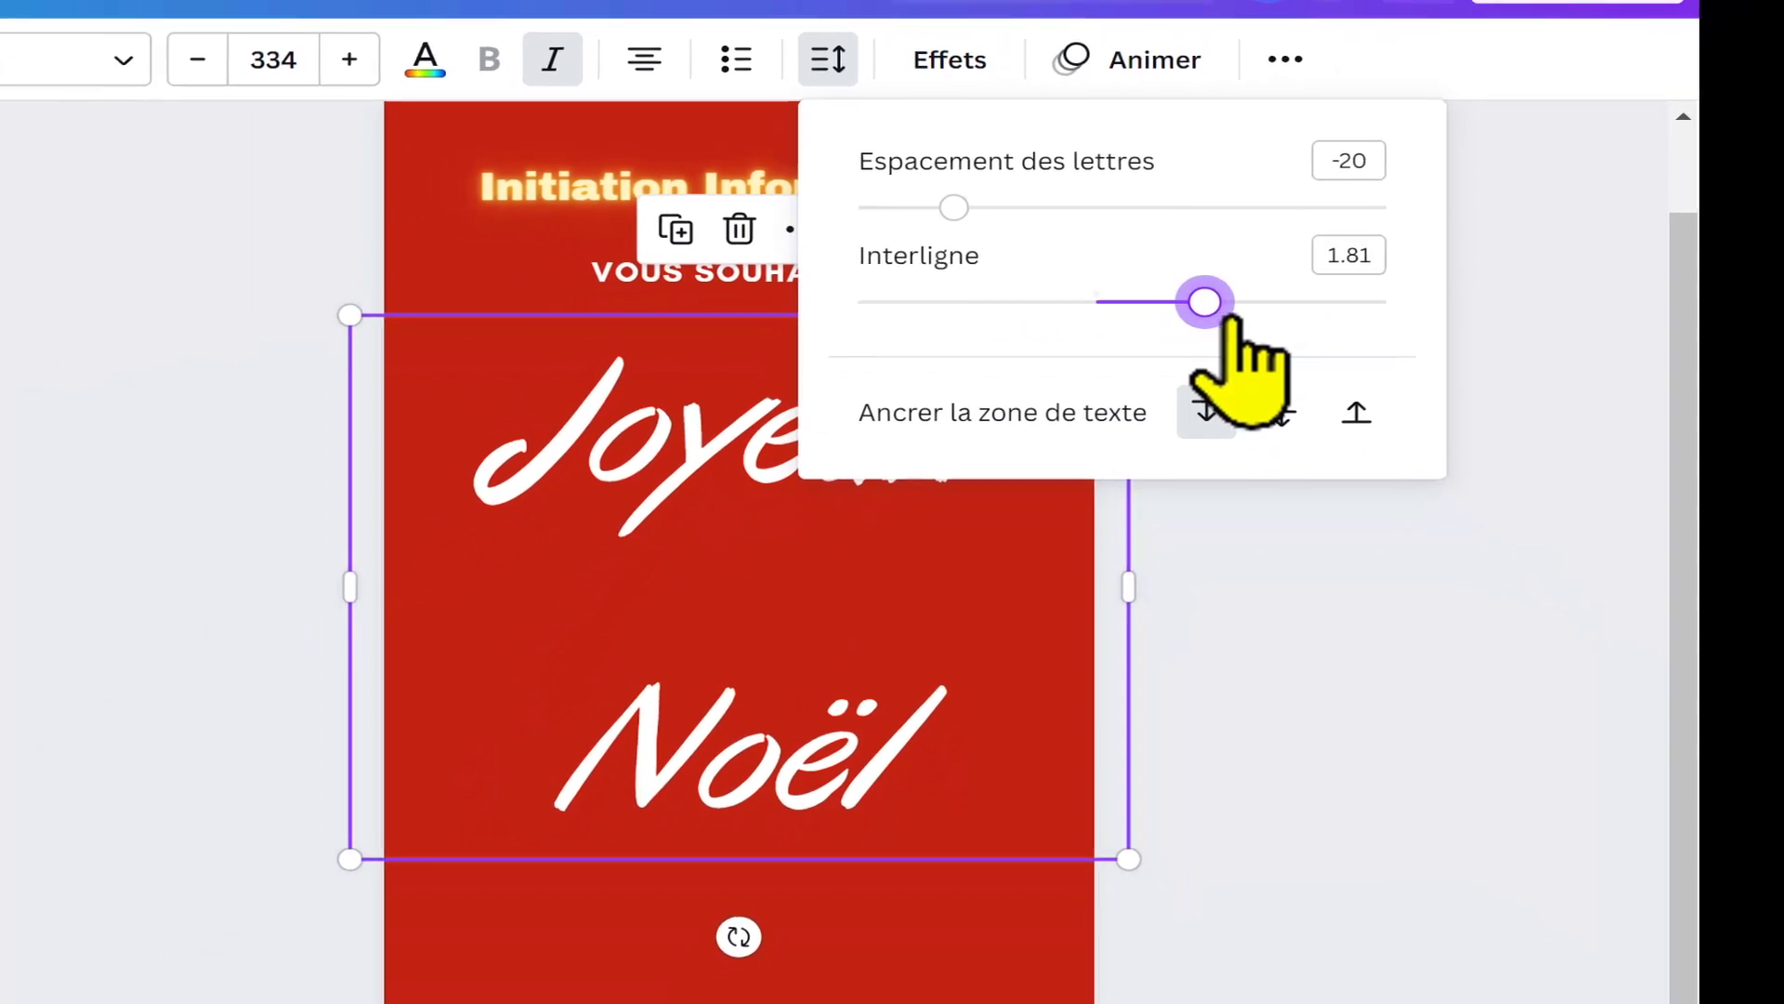
{"action": "left_click_drag", "start_coordinate": [1204, 302], "coordinate": [932, 299]}
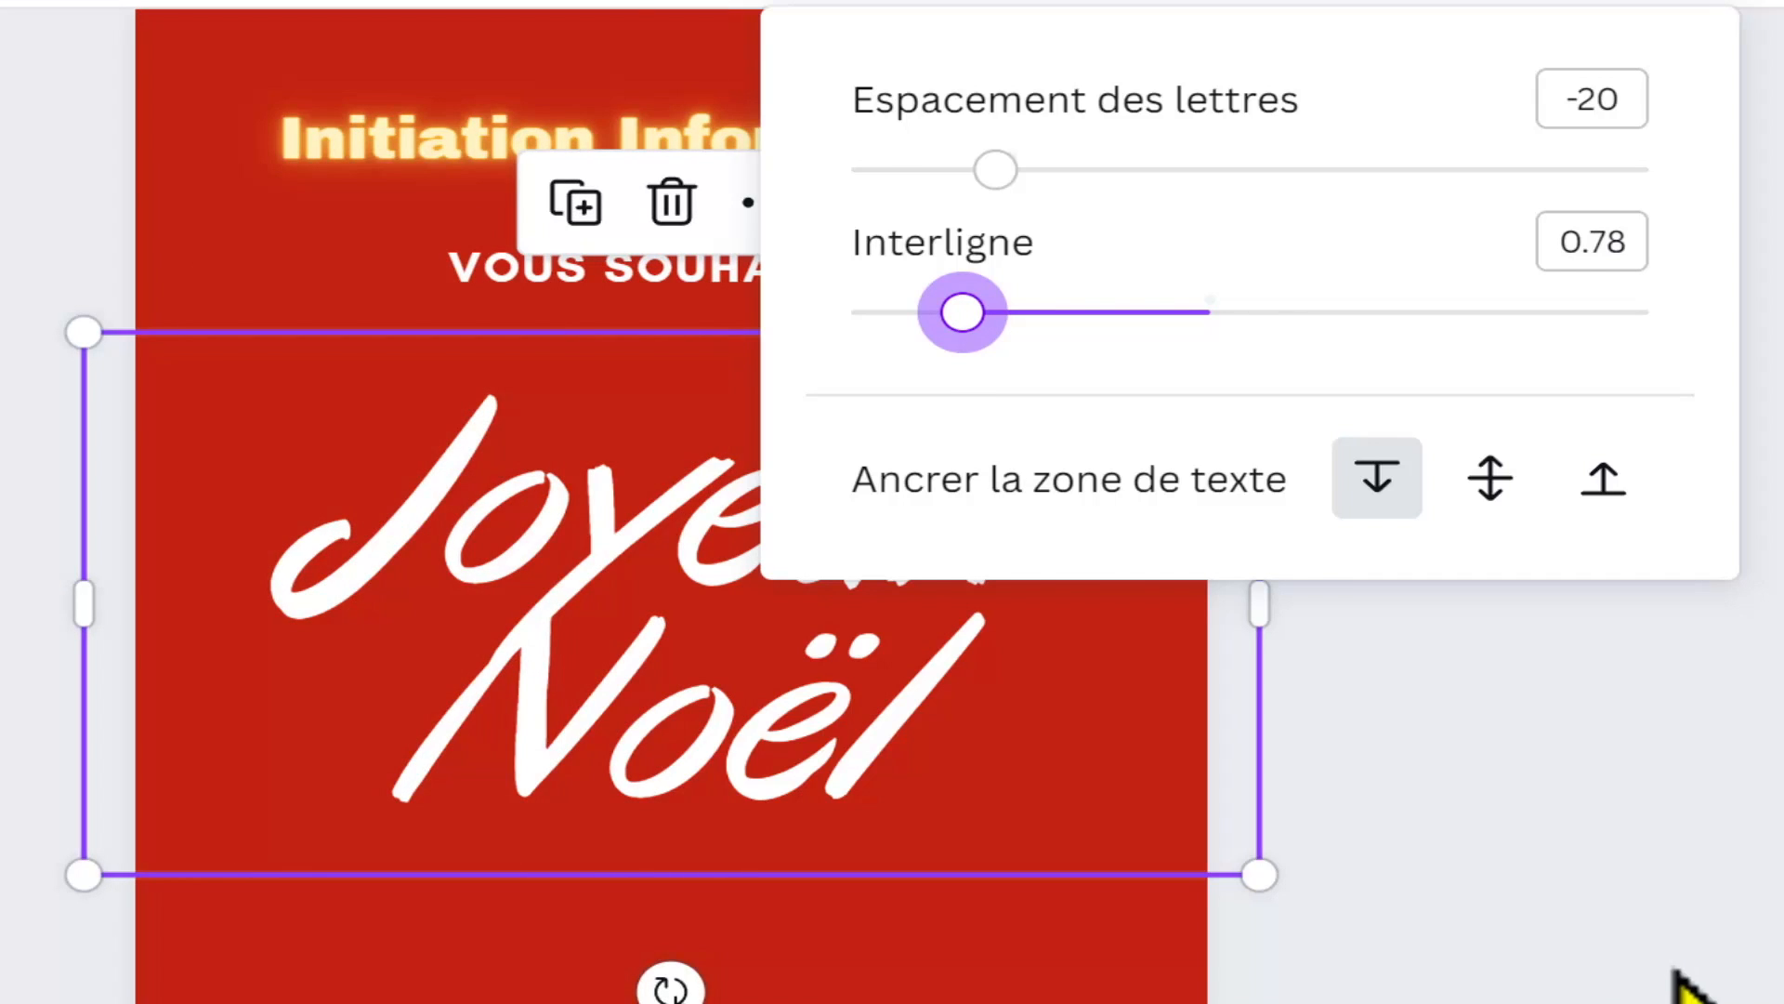
{"action": "left_click", "coordinate": [1674, 968]}
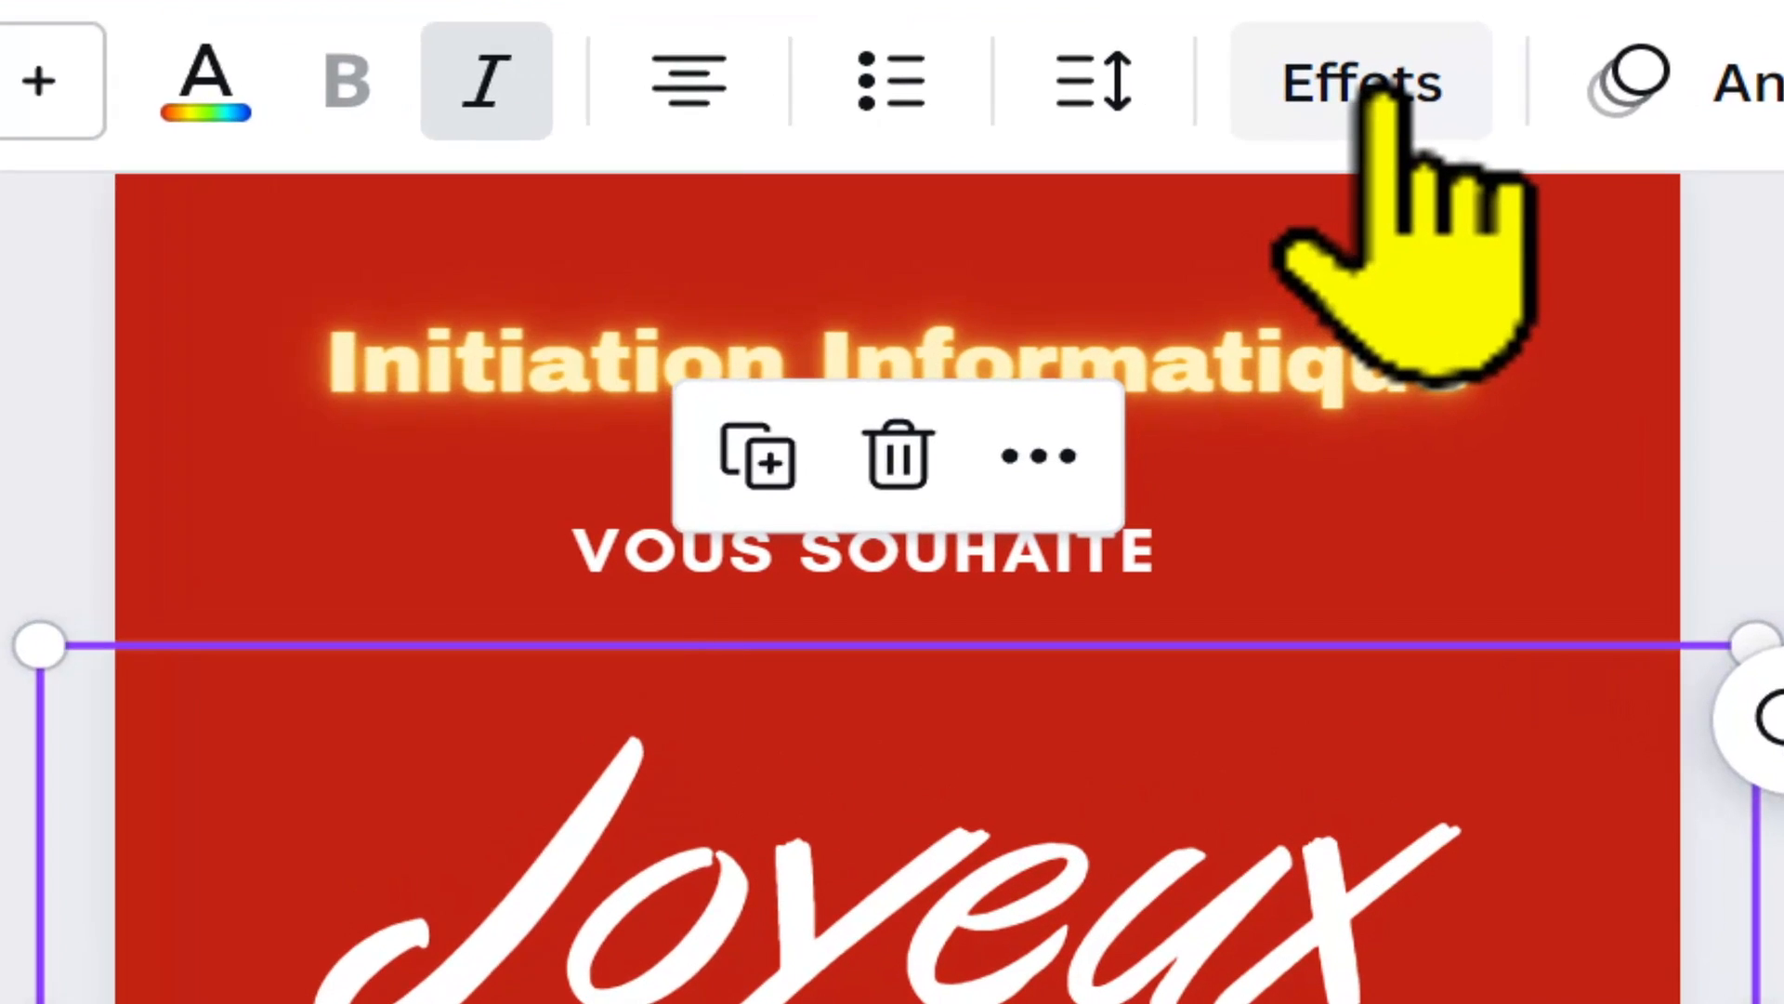
Step: Apply the Ombres effect to the "Joyeux Noël" heading and increase the shadow's blur
{"action": "left_click", "coordinate": [1340, 113]}
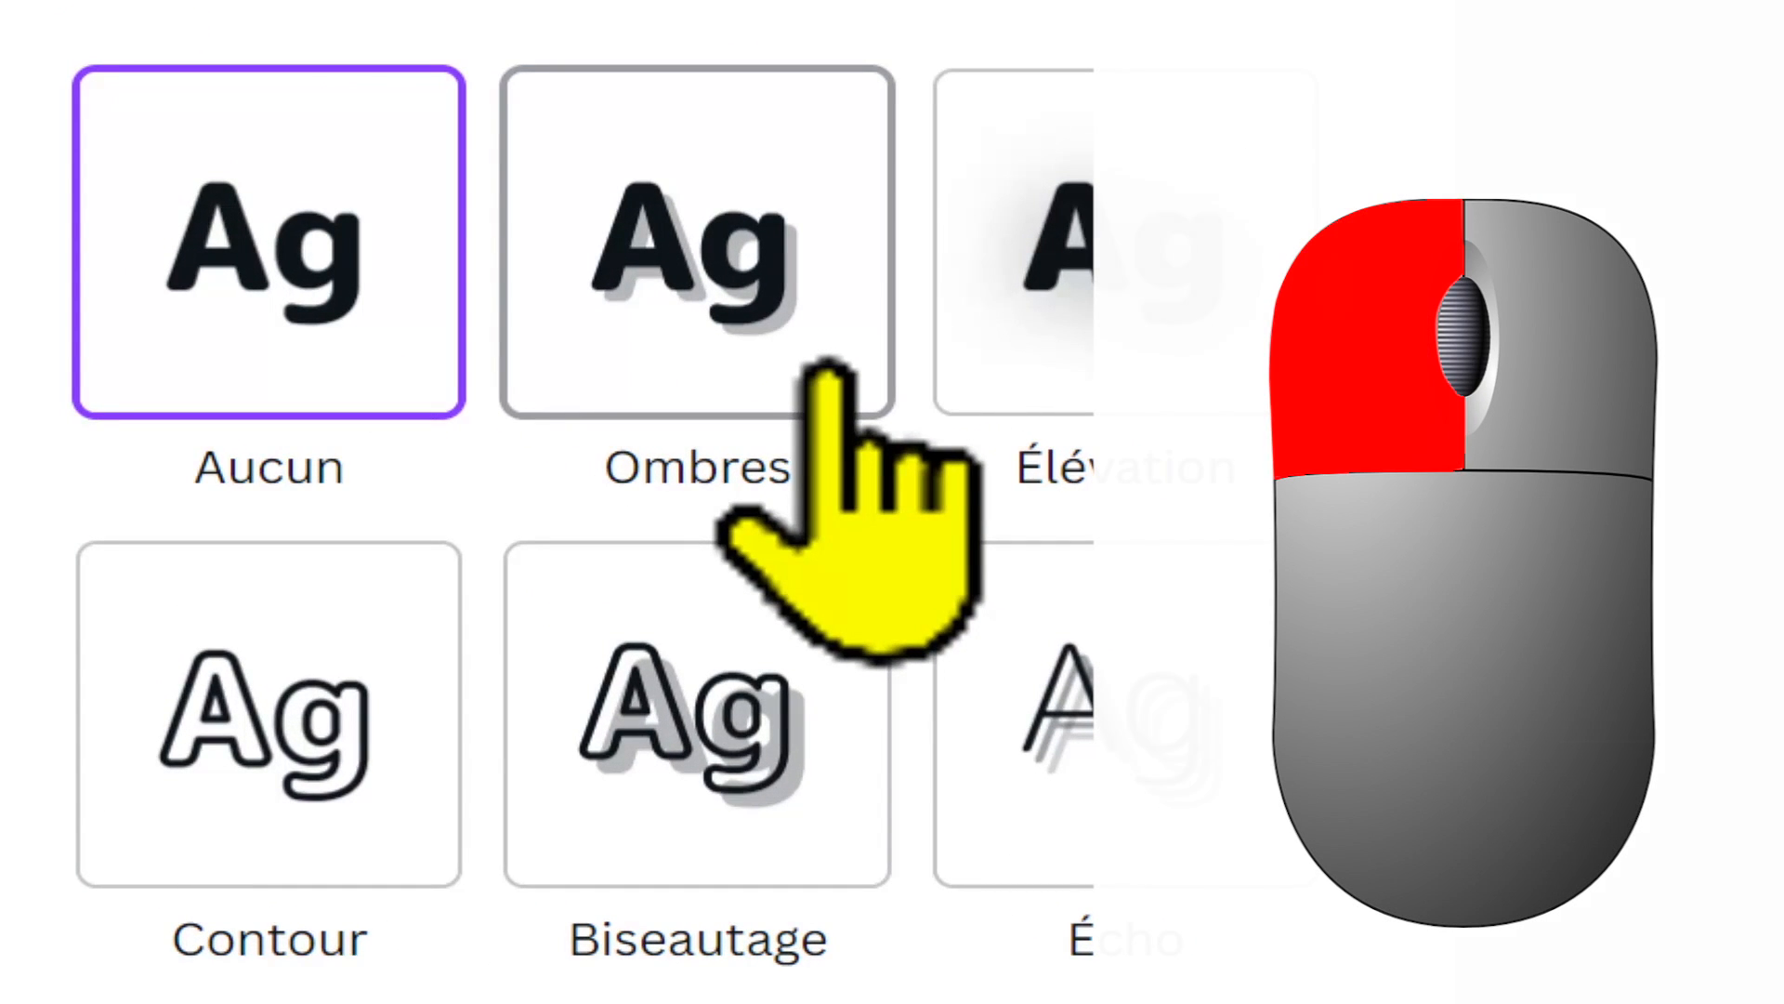
{"action": "left_click", "coordinate": [825, 372]}
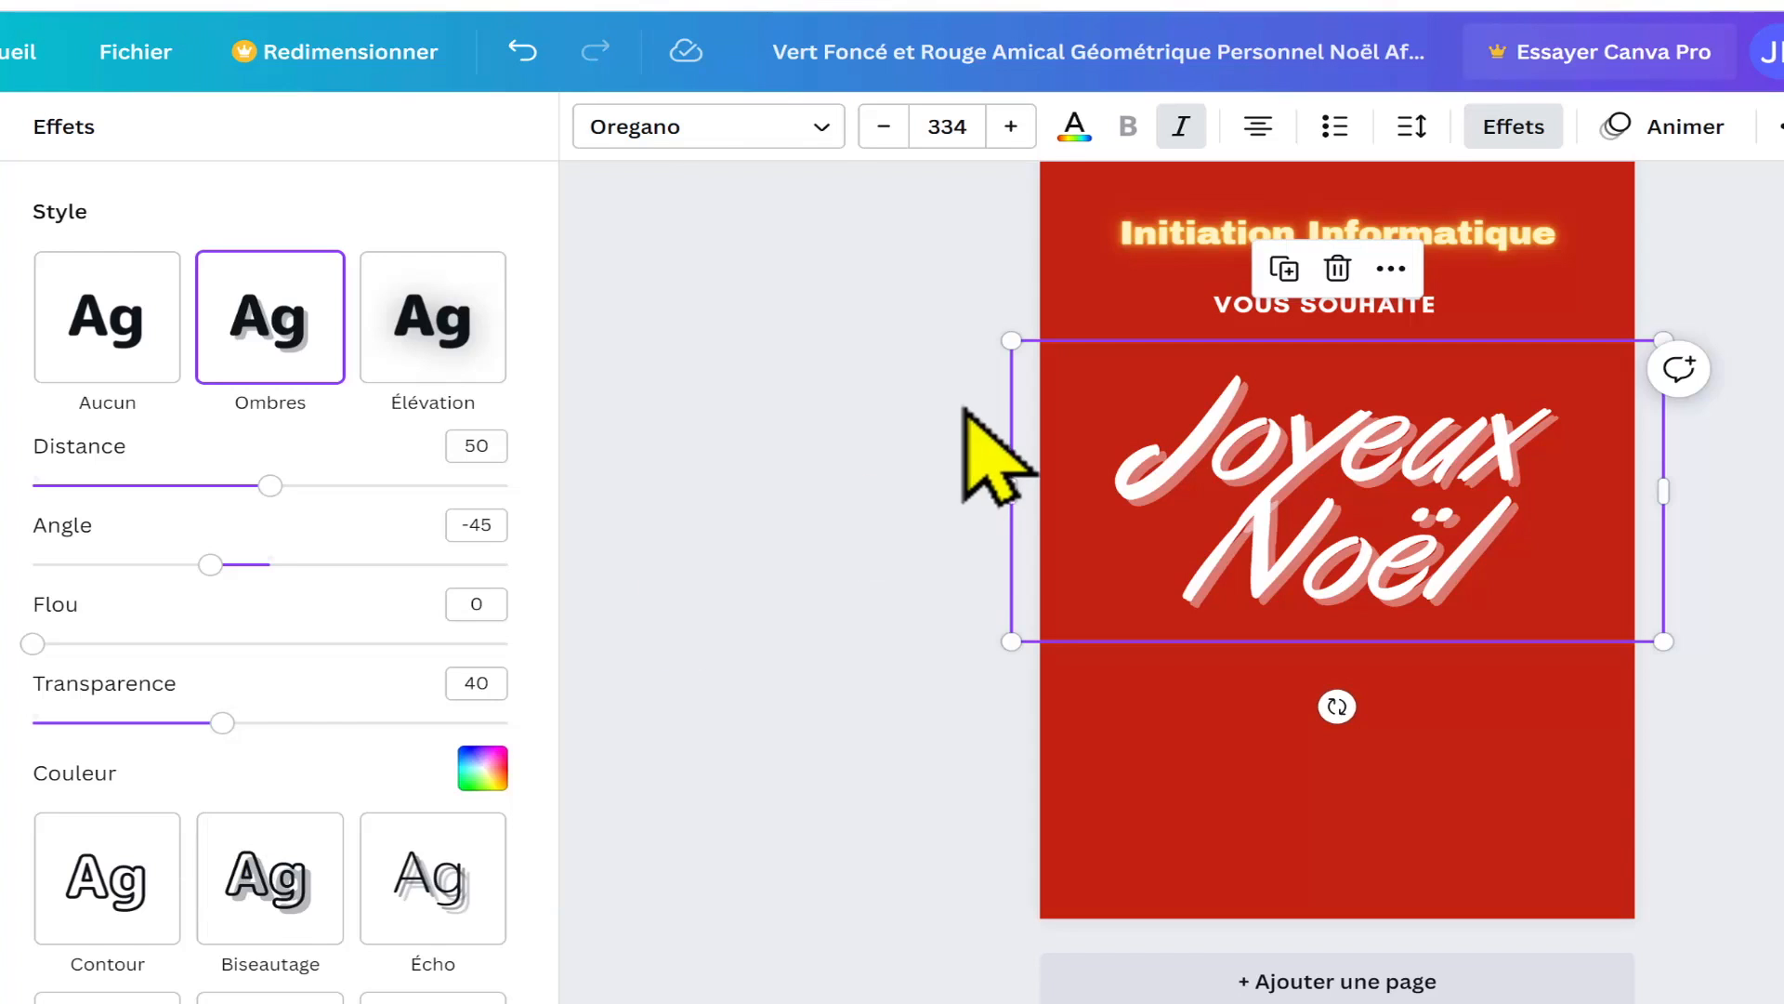
{"action": "left_click_drag", "start_coordinate": [33, 643], "coordinate": [132, 643]}
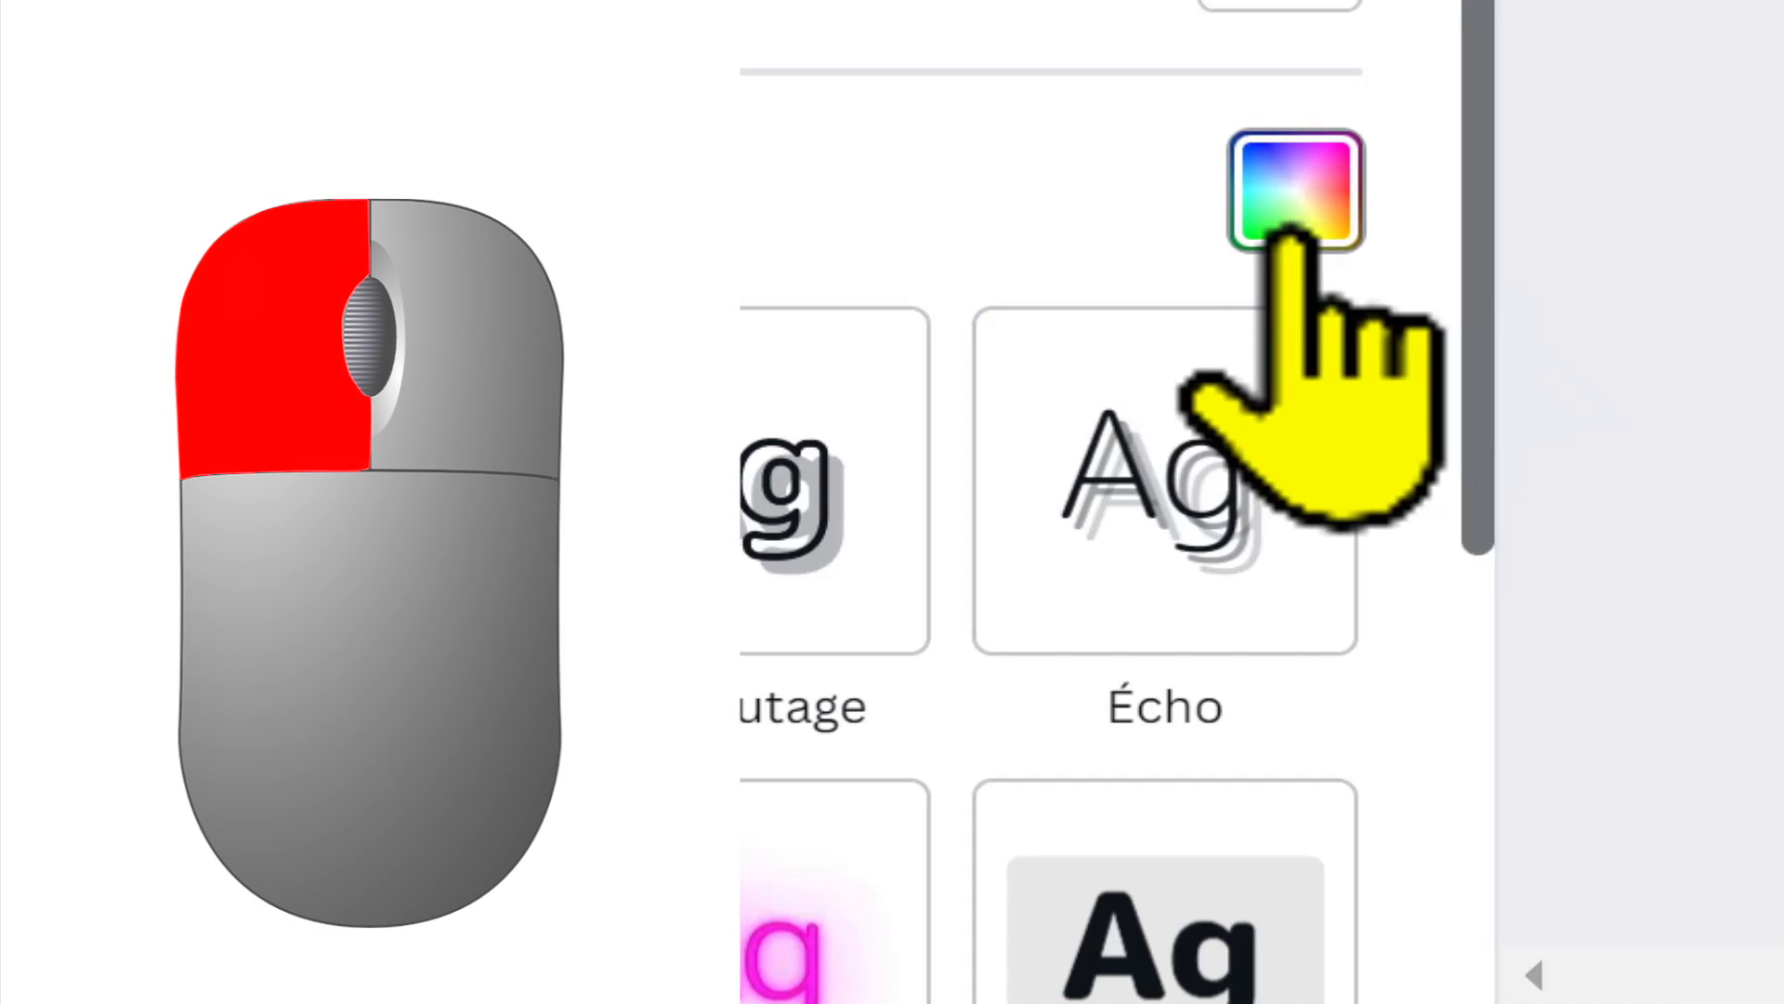
Step: Try dark blue and light blue for the heading's shadow, and set the shadow colour to yellow
{"action": "left_click", "coordinate": [1292, 233]}
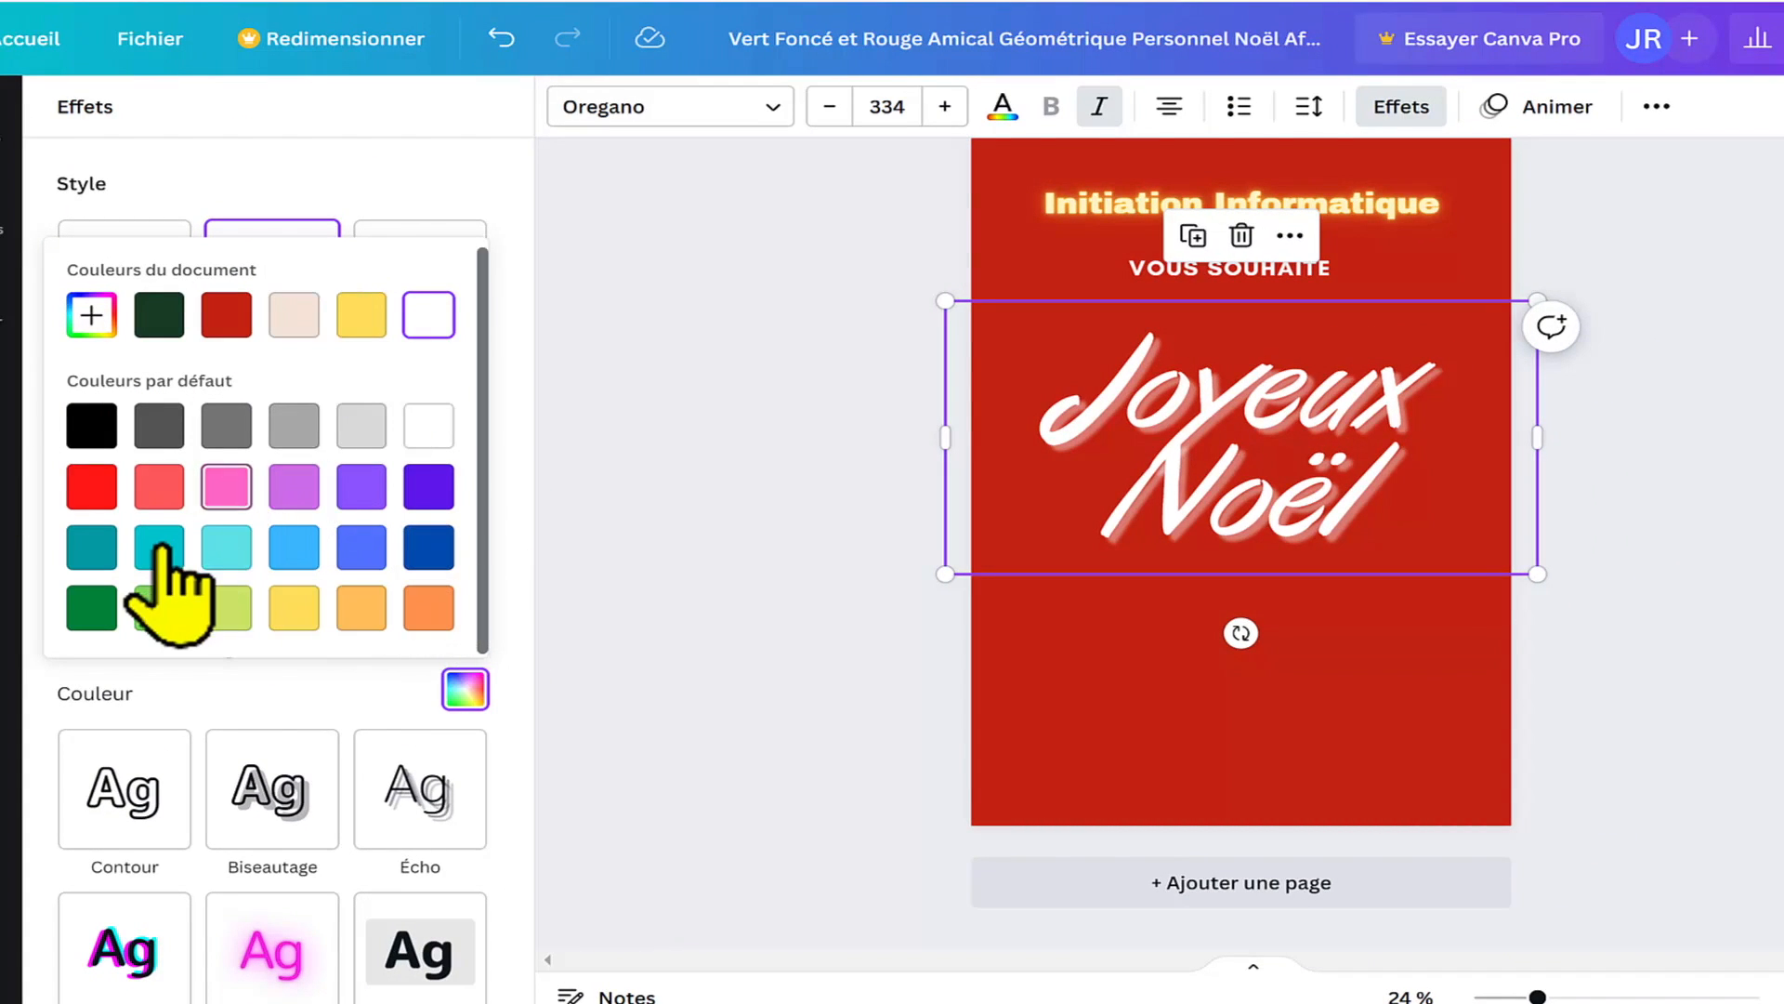
{"action": "left_click", "coordinate": [429, 548]}
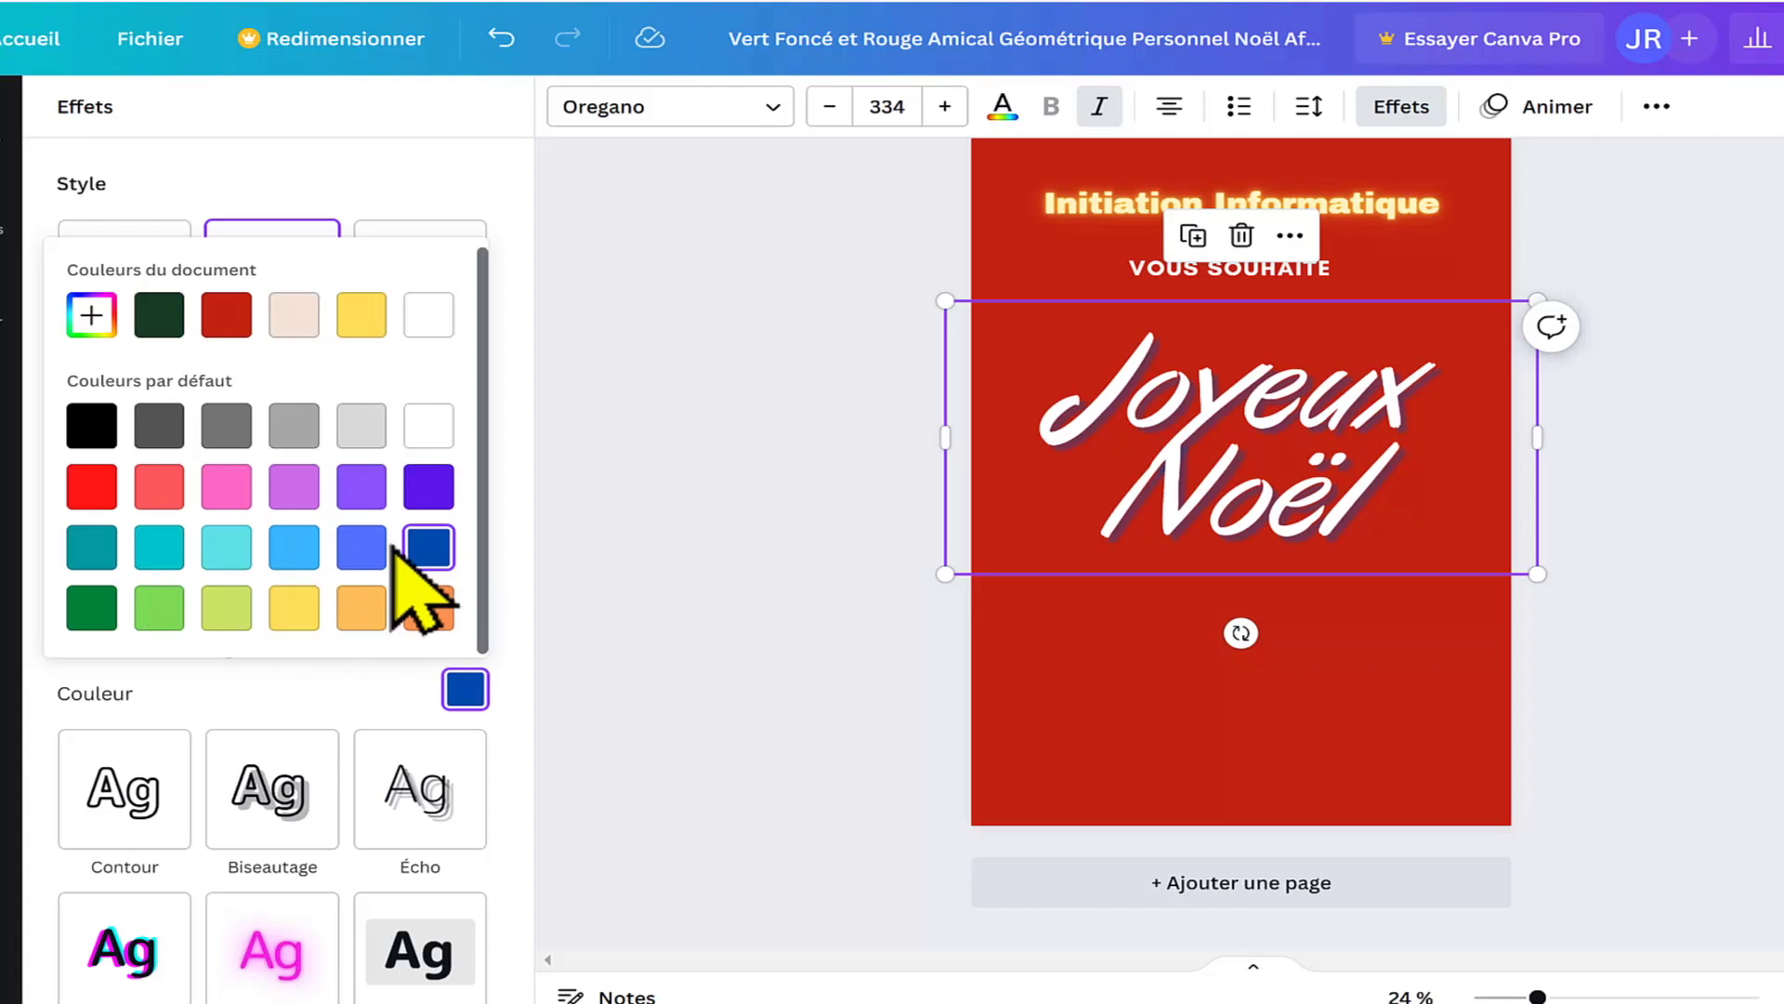
{"action": "left_click", "coordinate": [296, 549]}
{"action": "left_click", "coordinate": [294, 608]}
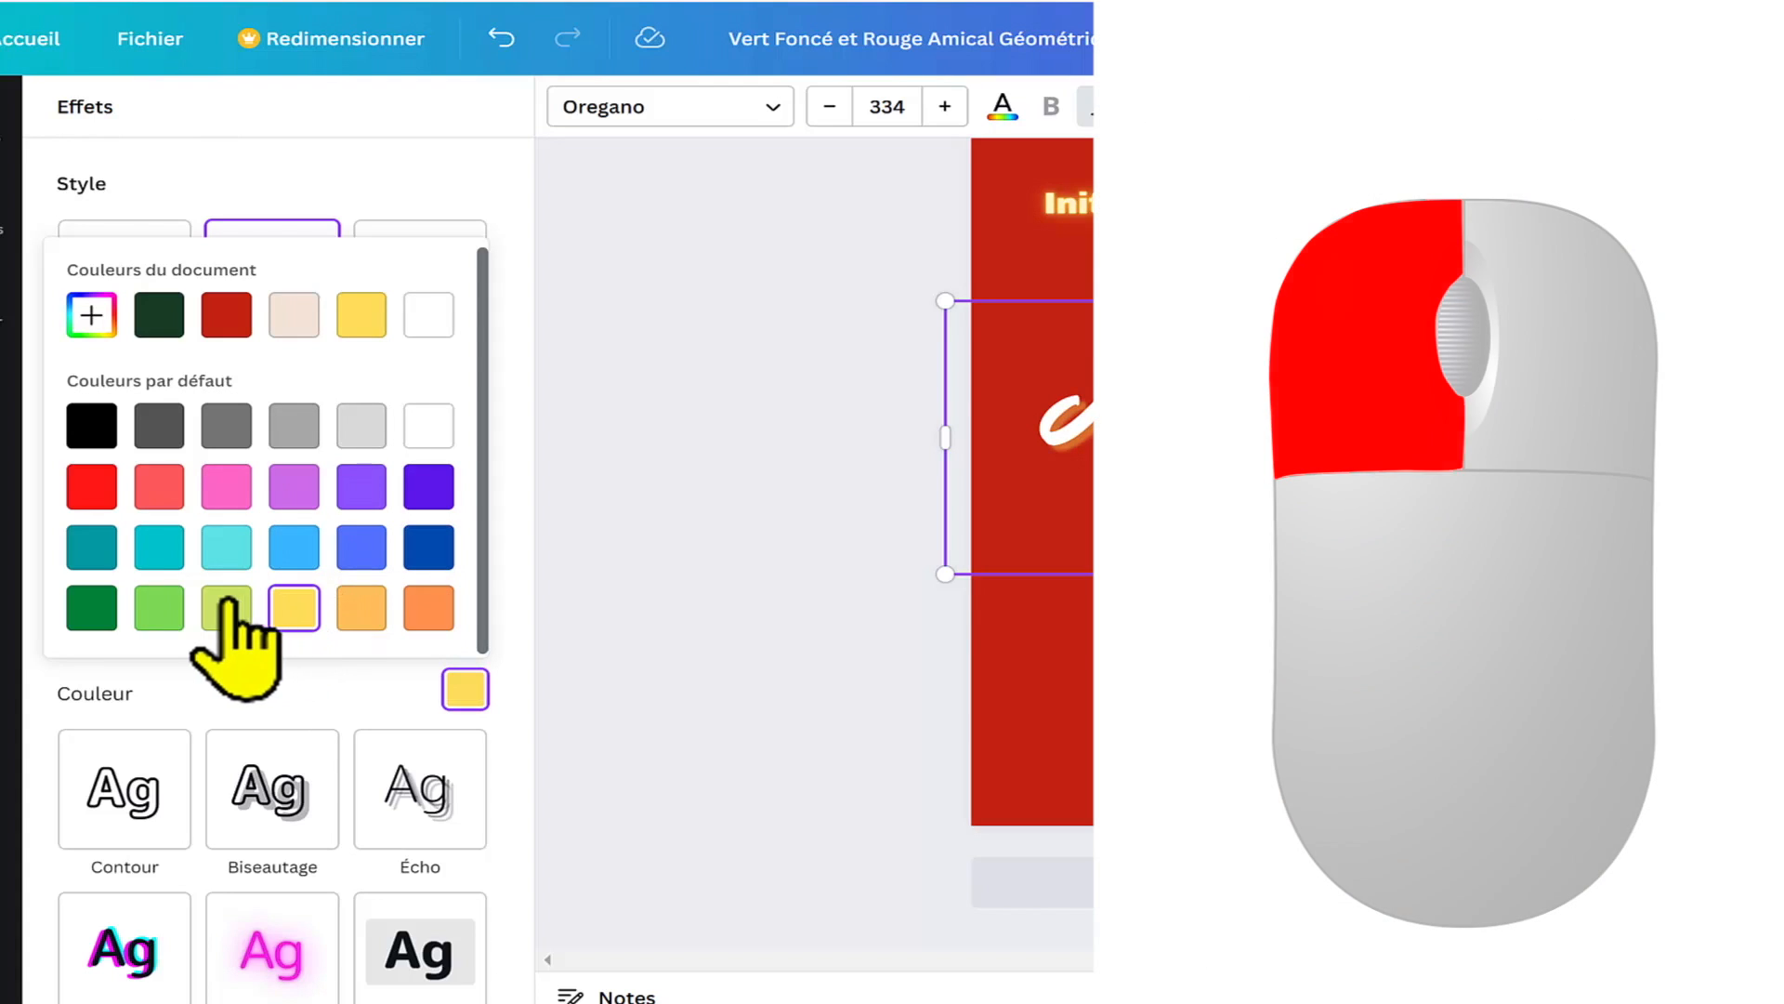
Step: Try lime green and violet for the heading's shadow, and undo both colour changes
{"action": "left_click", "coordinate": [226, 608]}
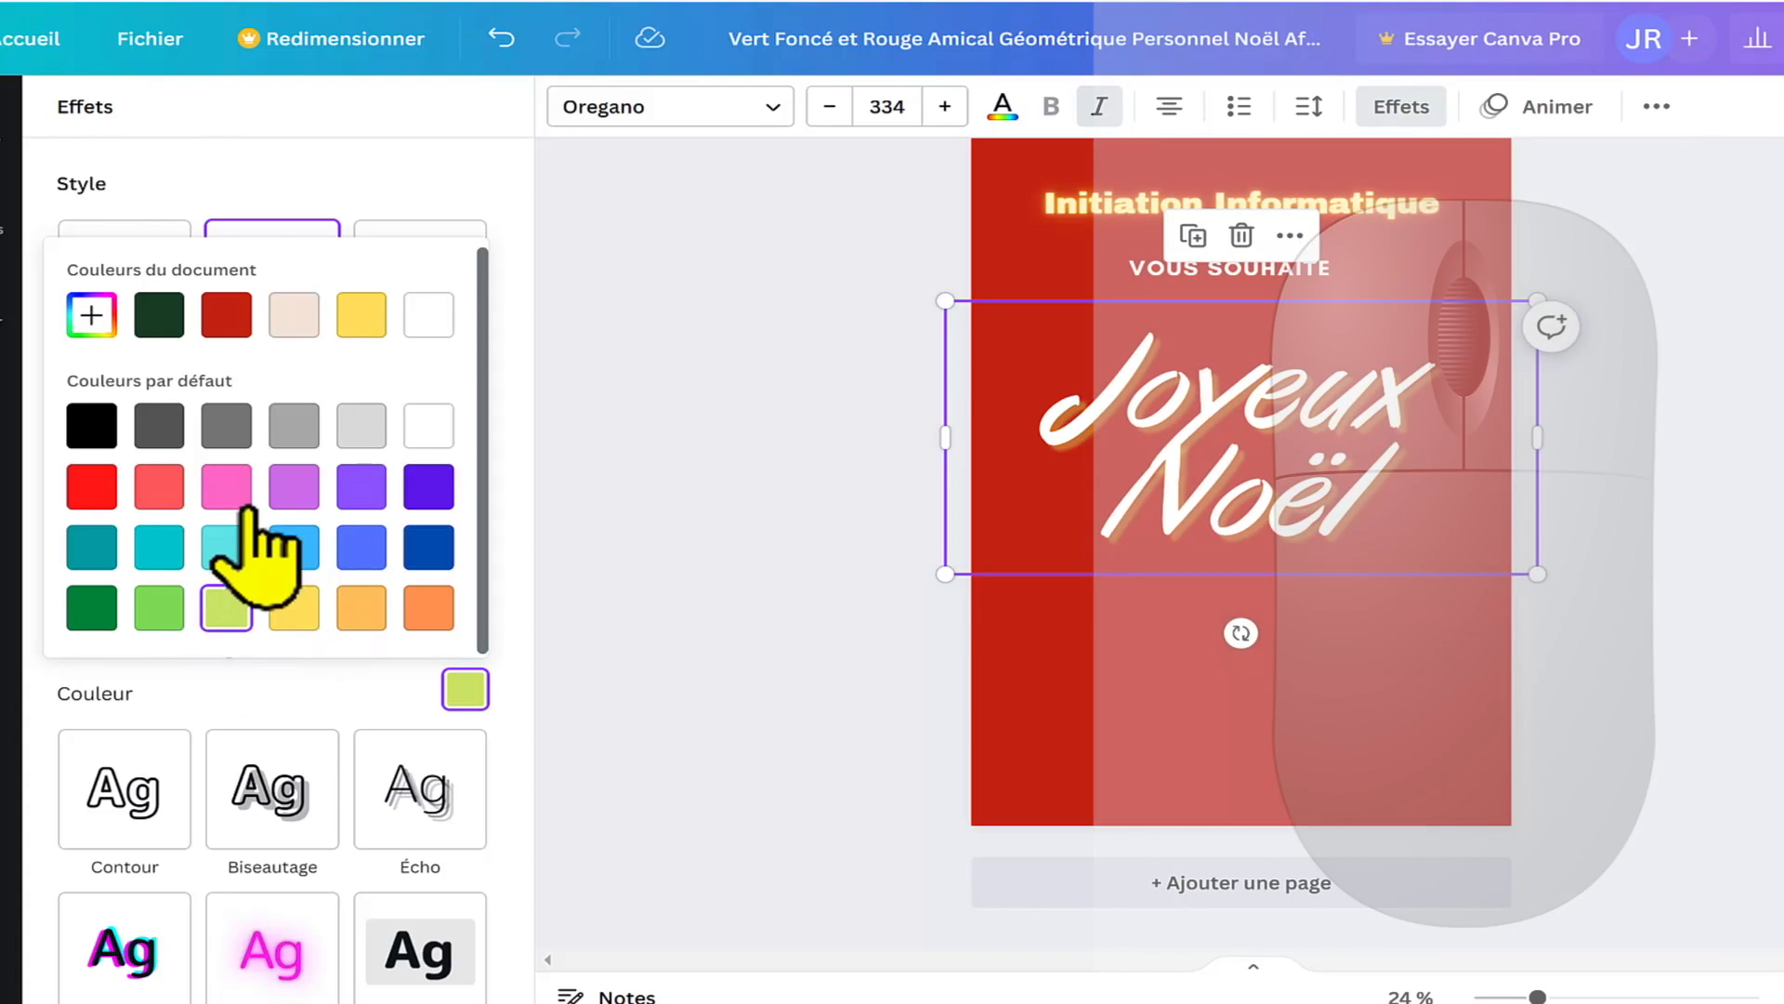
{"action": "left_click", "coordinate": [425, 485]}
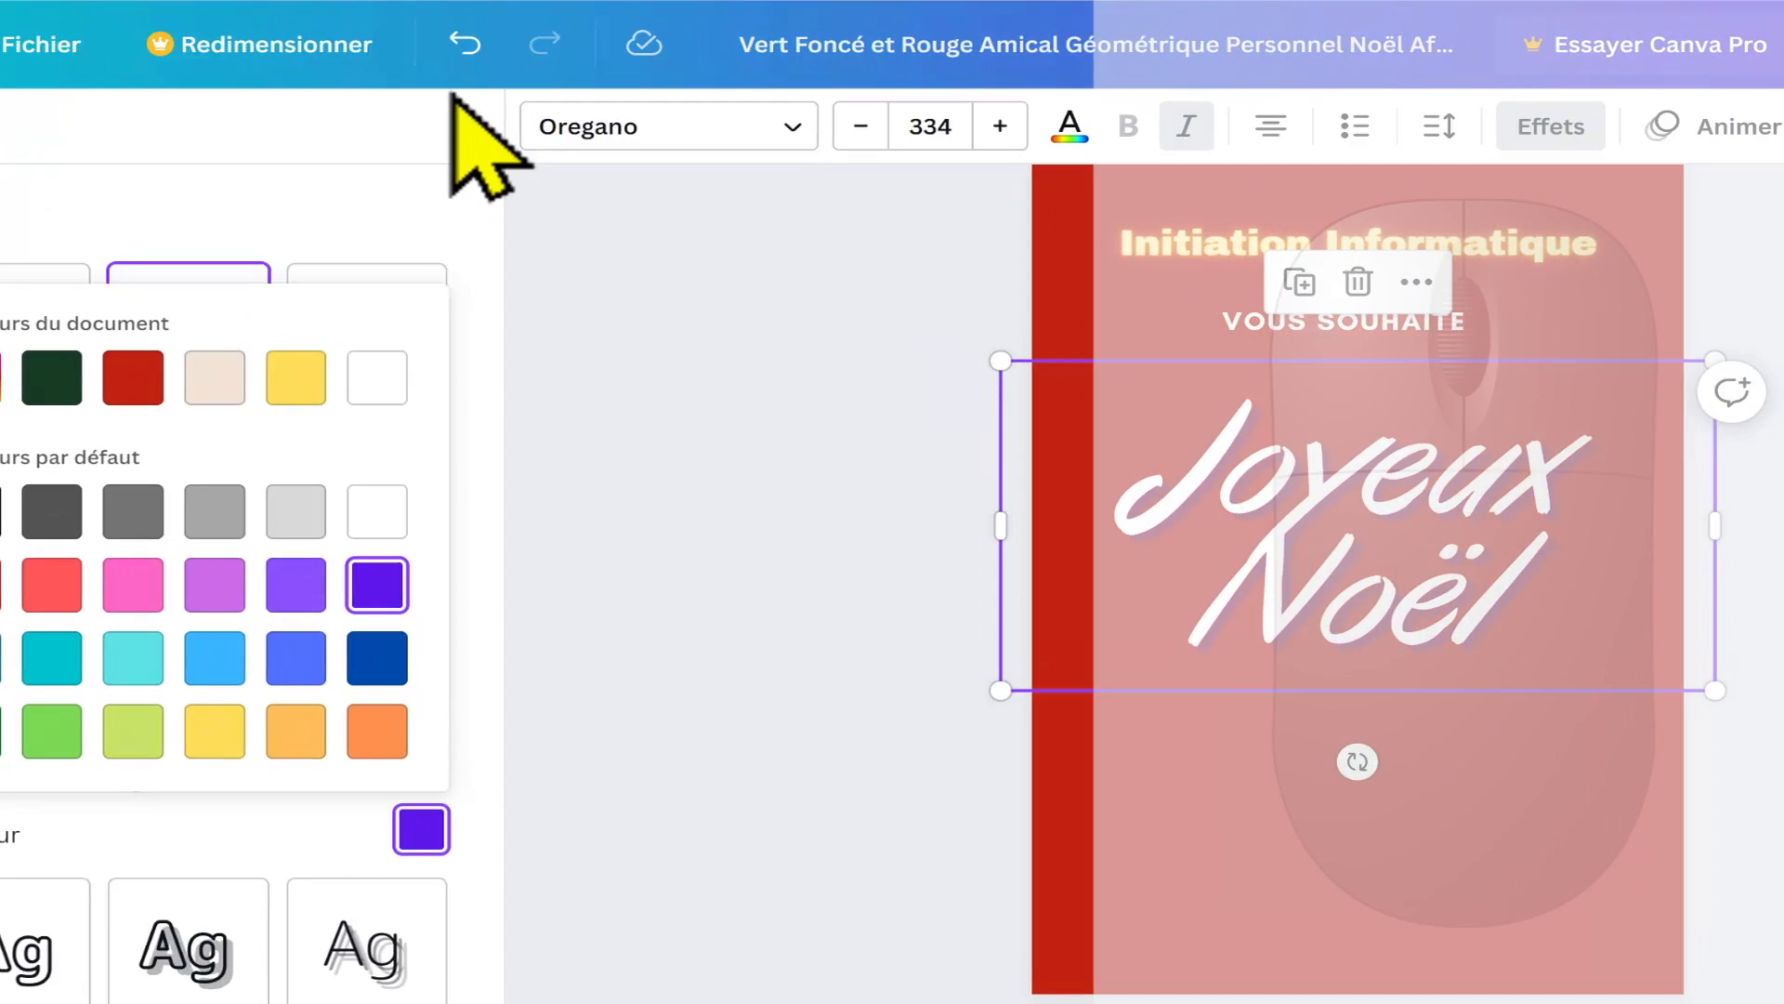
{"action": "left_click", "coordinate": [501, 39]}
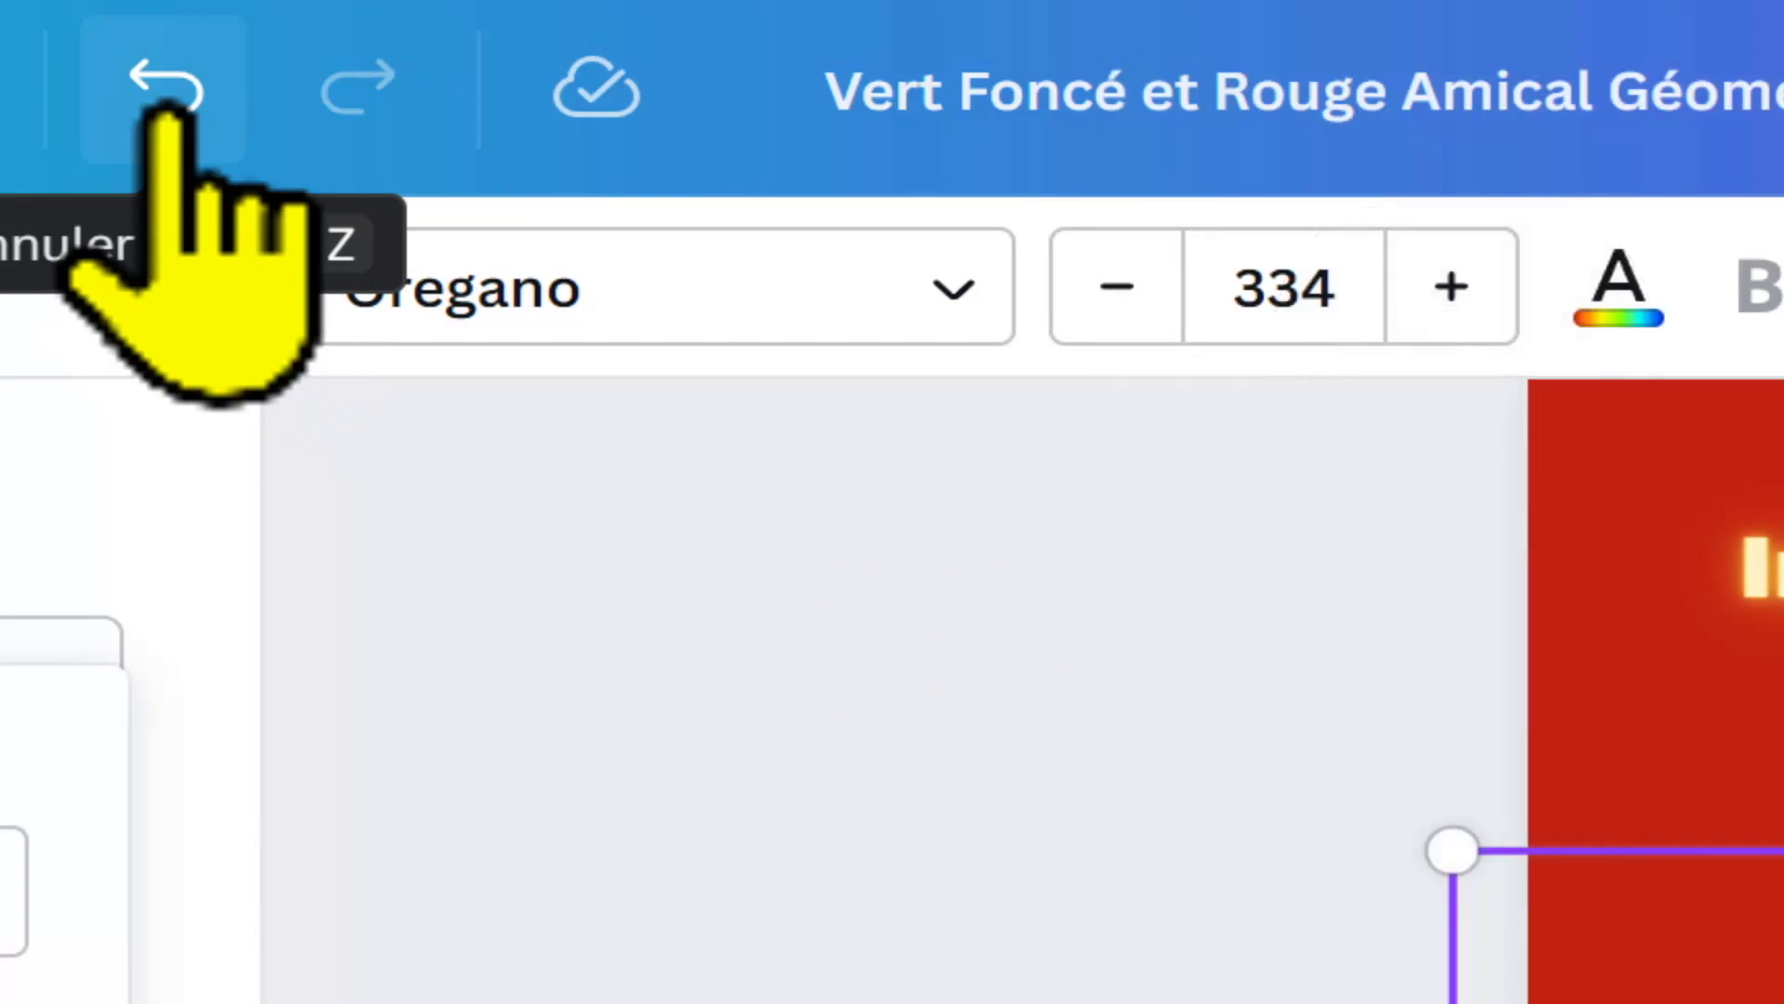
{"action": "left_click", "coordinate": [167, 104]}
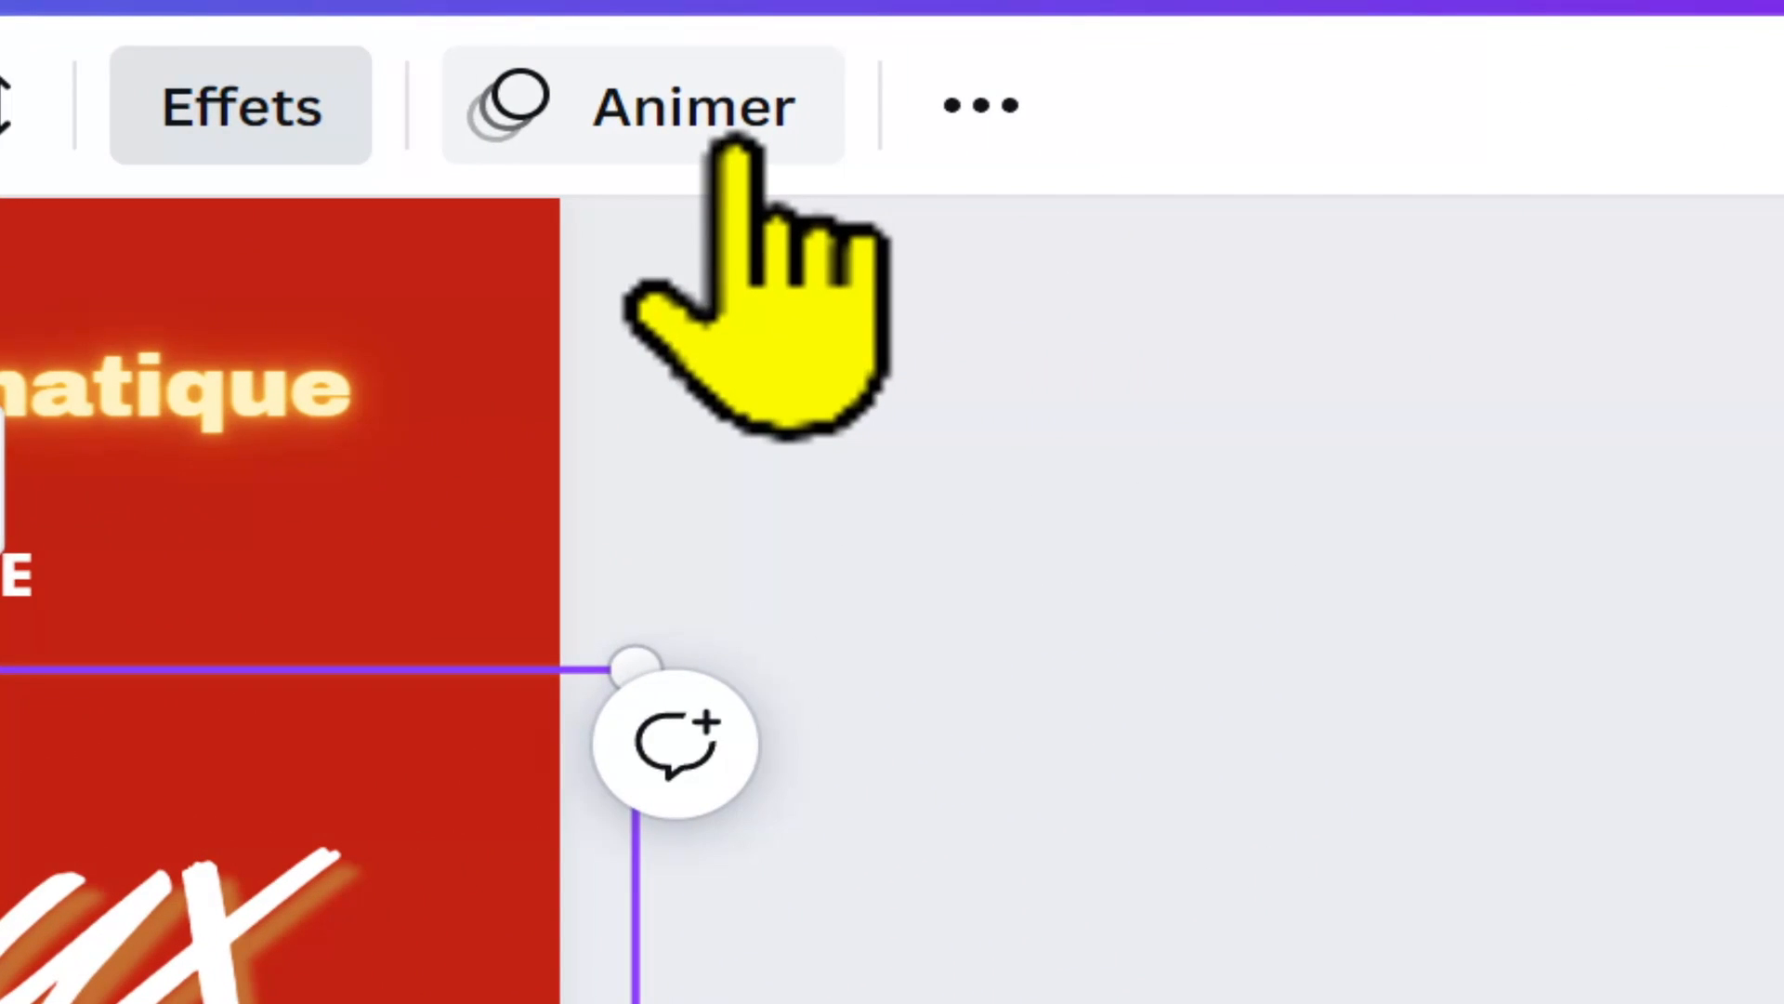
Step: Examine the text animations available for the "Joyeux Noël" heading, from the Basique to the Exagération styles
{"action": "left_click", "coordinate": [734, 149]}
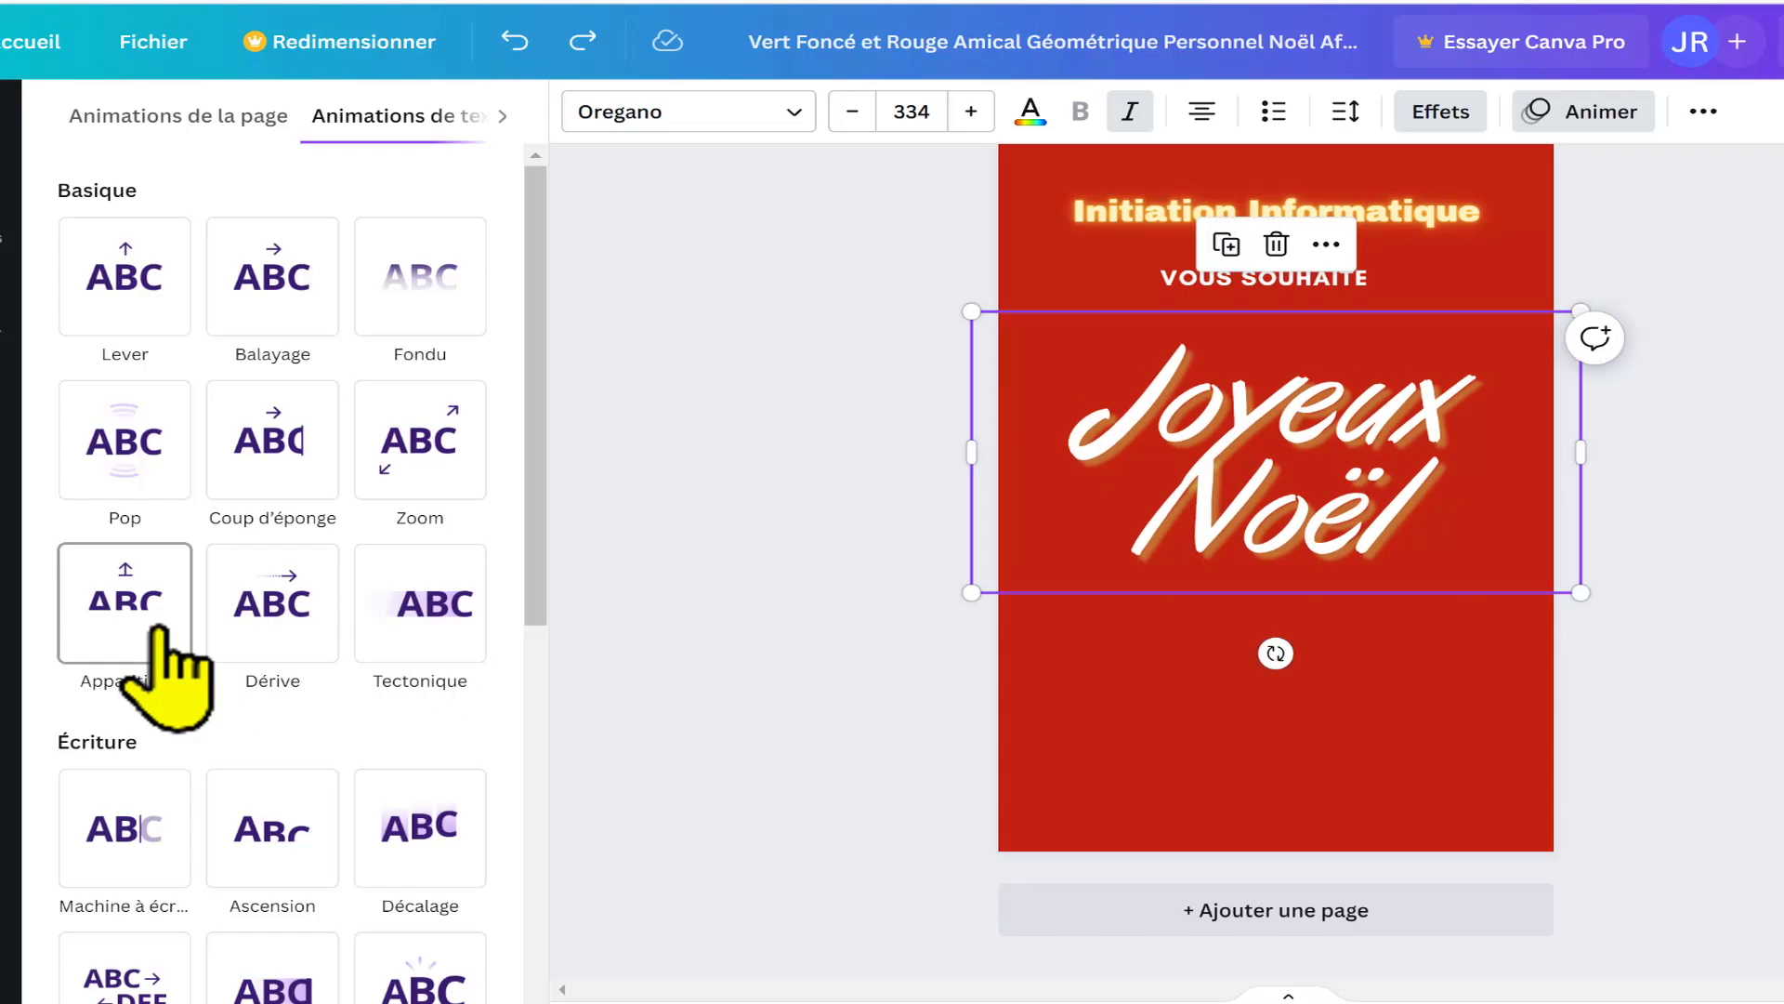
{"action": "scroll", "coordinate": [158, 651], "scroll_direction": "down", "scroll_amount": 8}
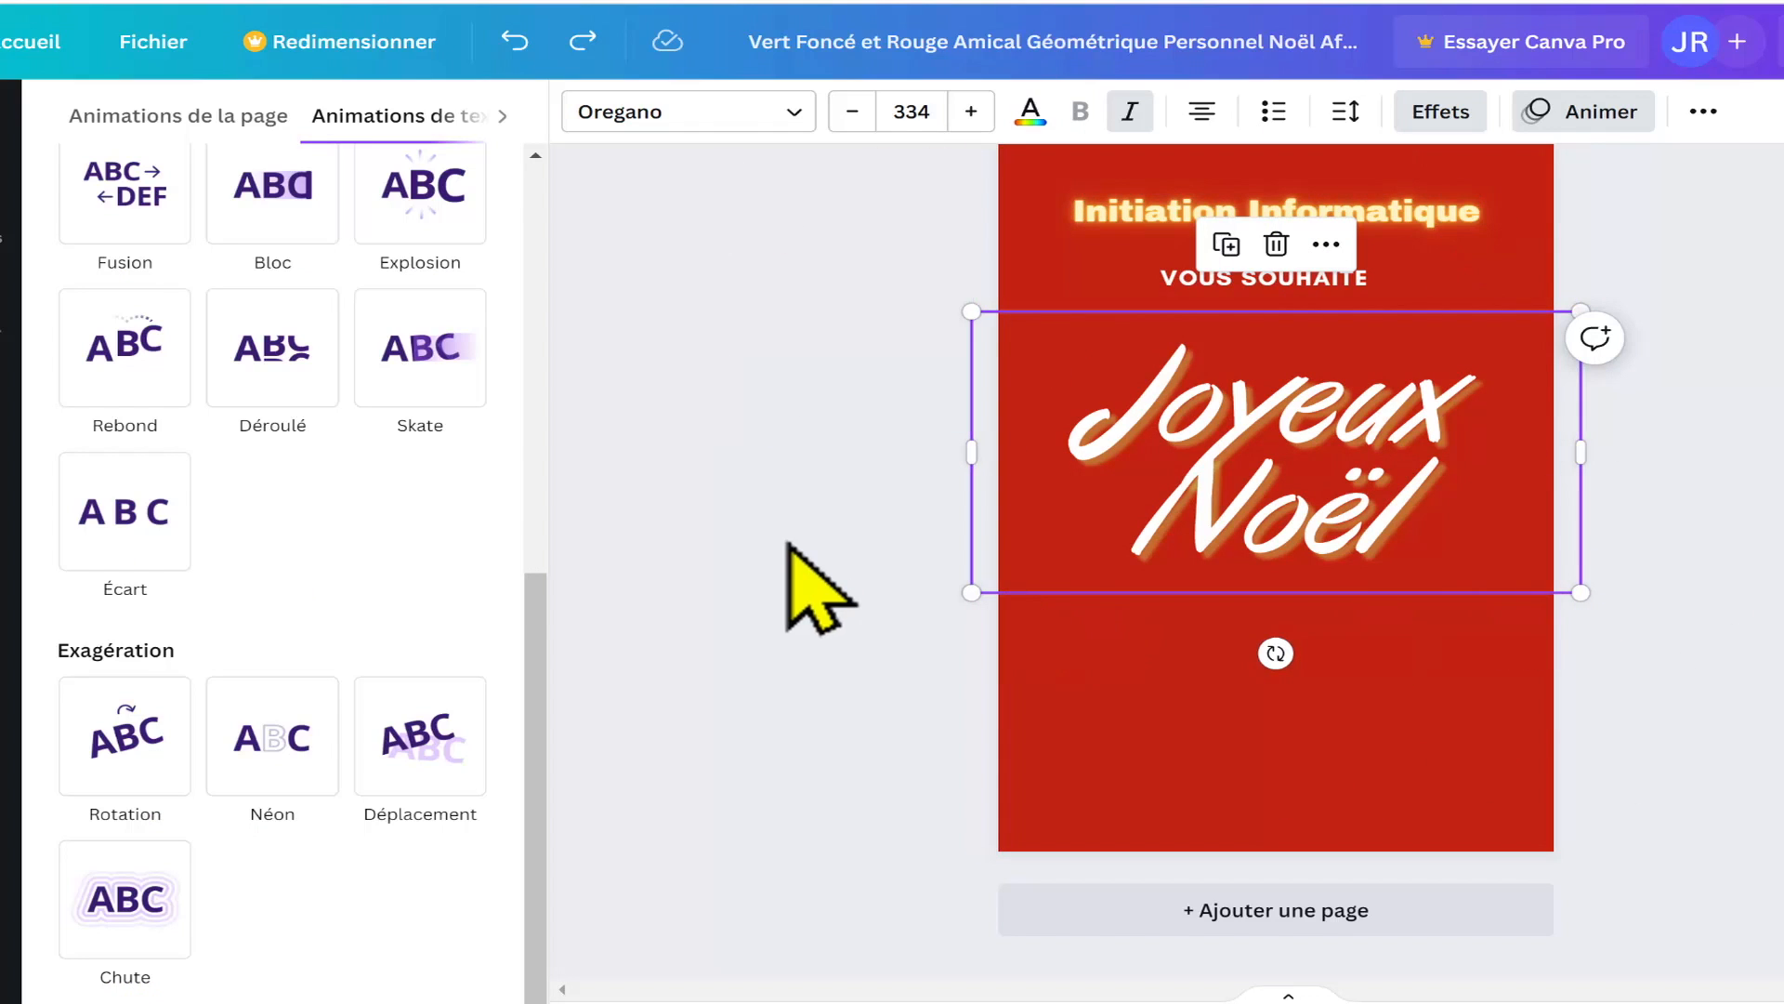
{"action": "scroll", "coordinate": [788, 539], "scroll_direction": "up", "scroll_amount": 1}
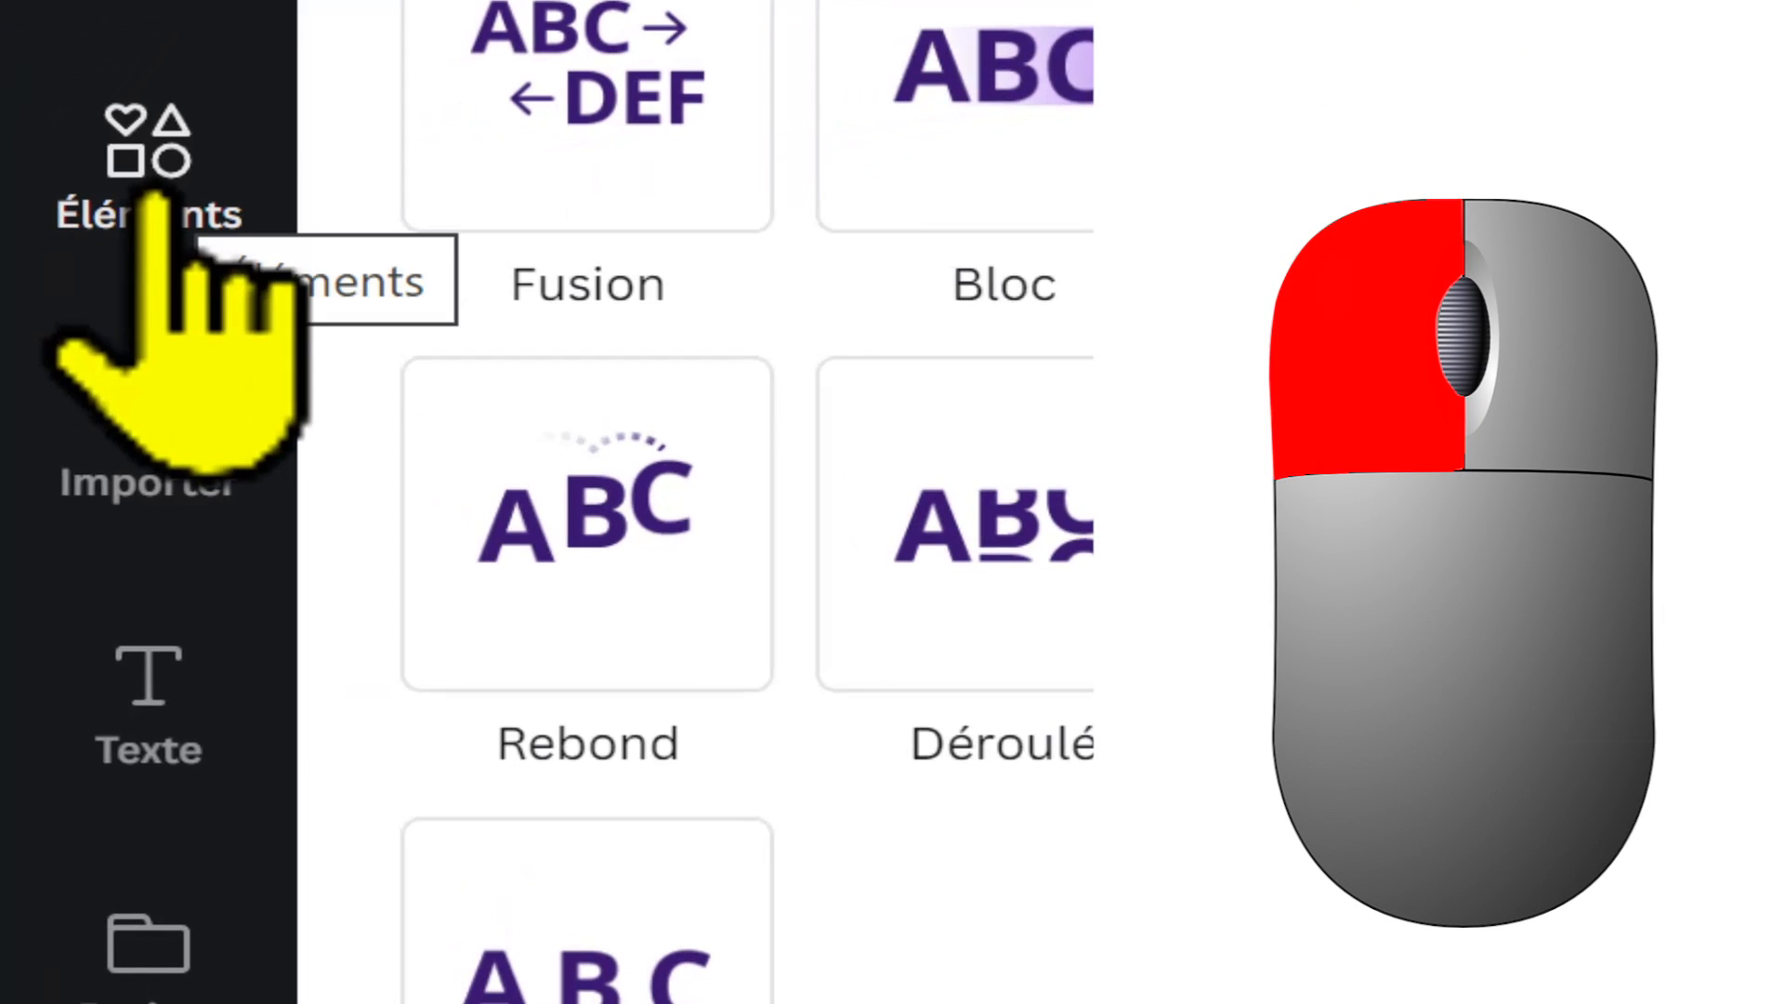
Step: Insert the red Santa hat from the "Noel" graphics and move it above the start of the "Joyeux Noël" heading
{"action": "left_click", "coordinate": [151, 197]}
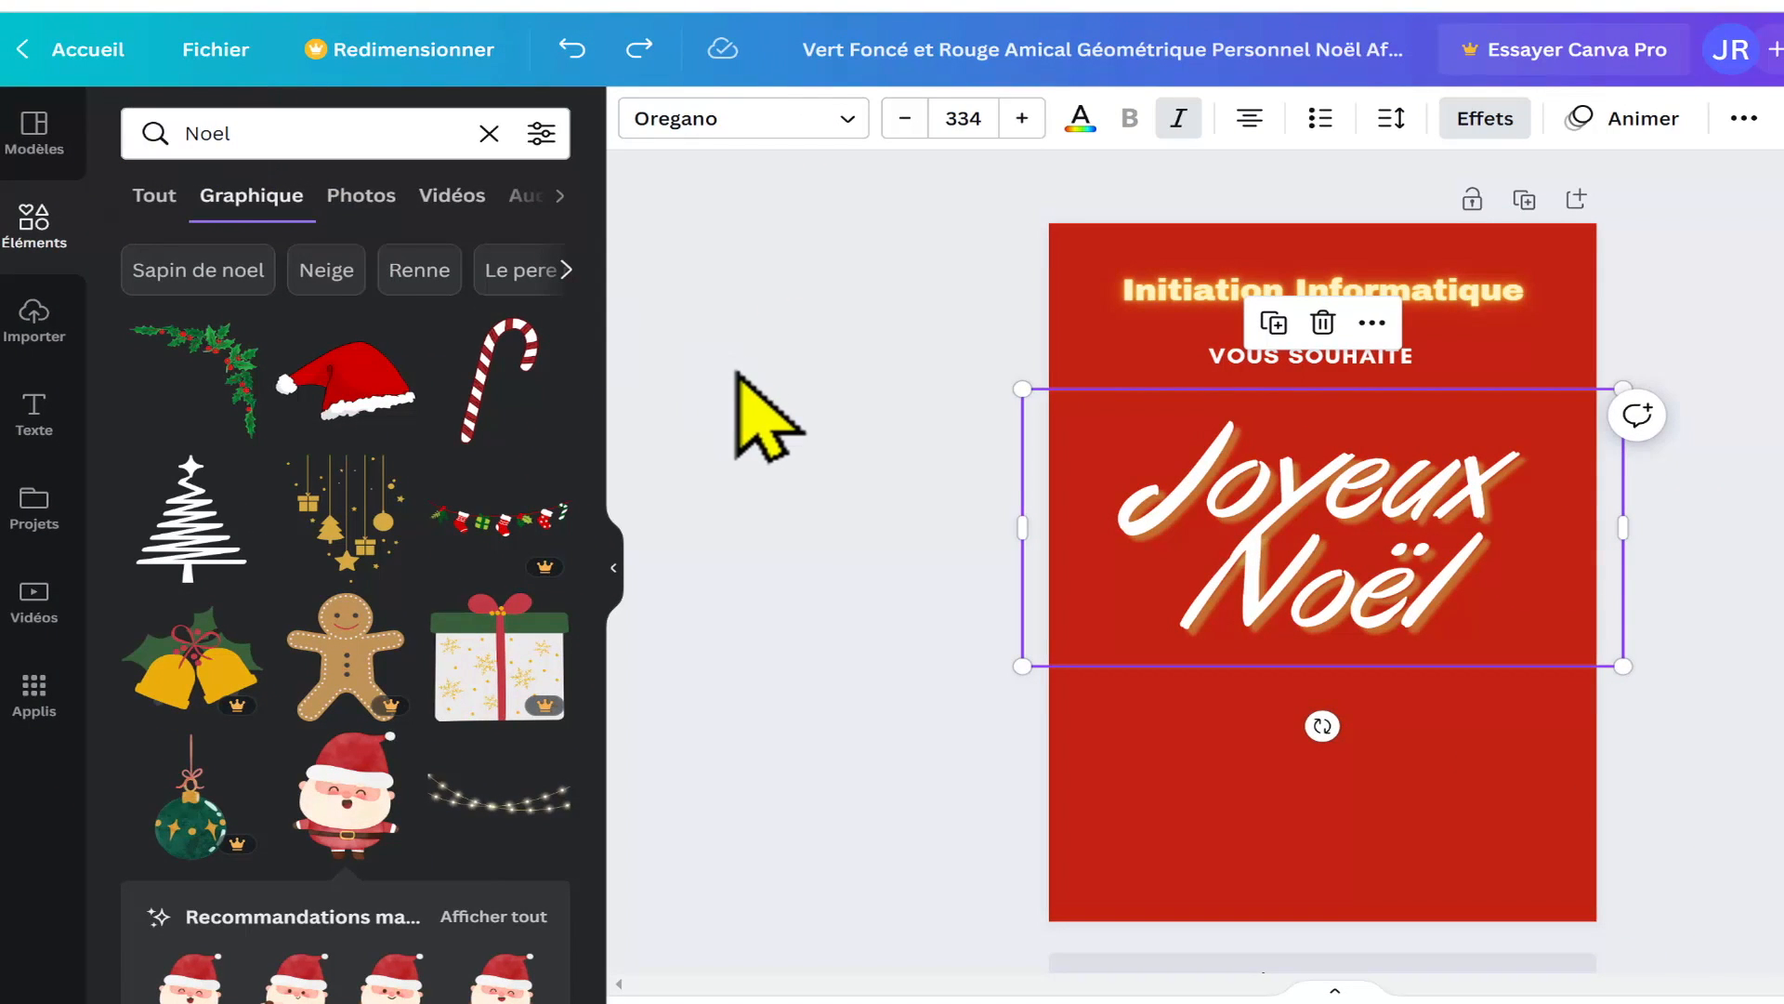
{"action": "scroll", "coordinate": [739, 374], "scroll_direction": "down", "scroll_amount": 1}
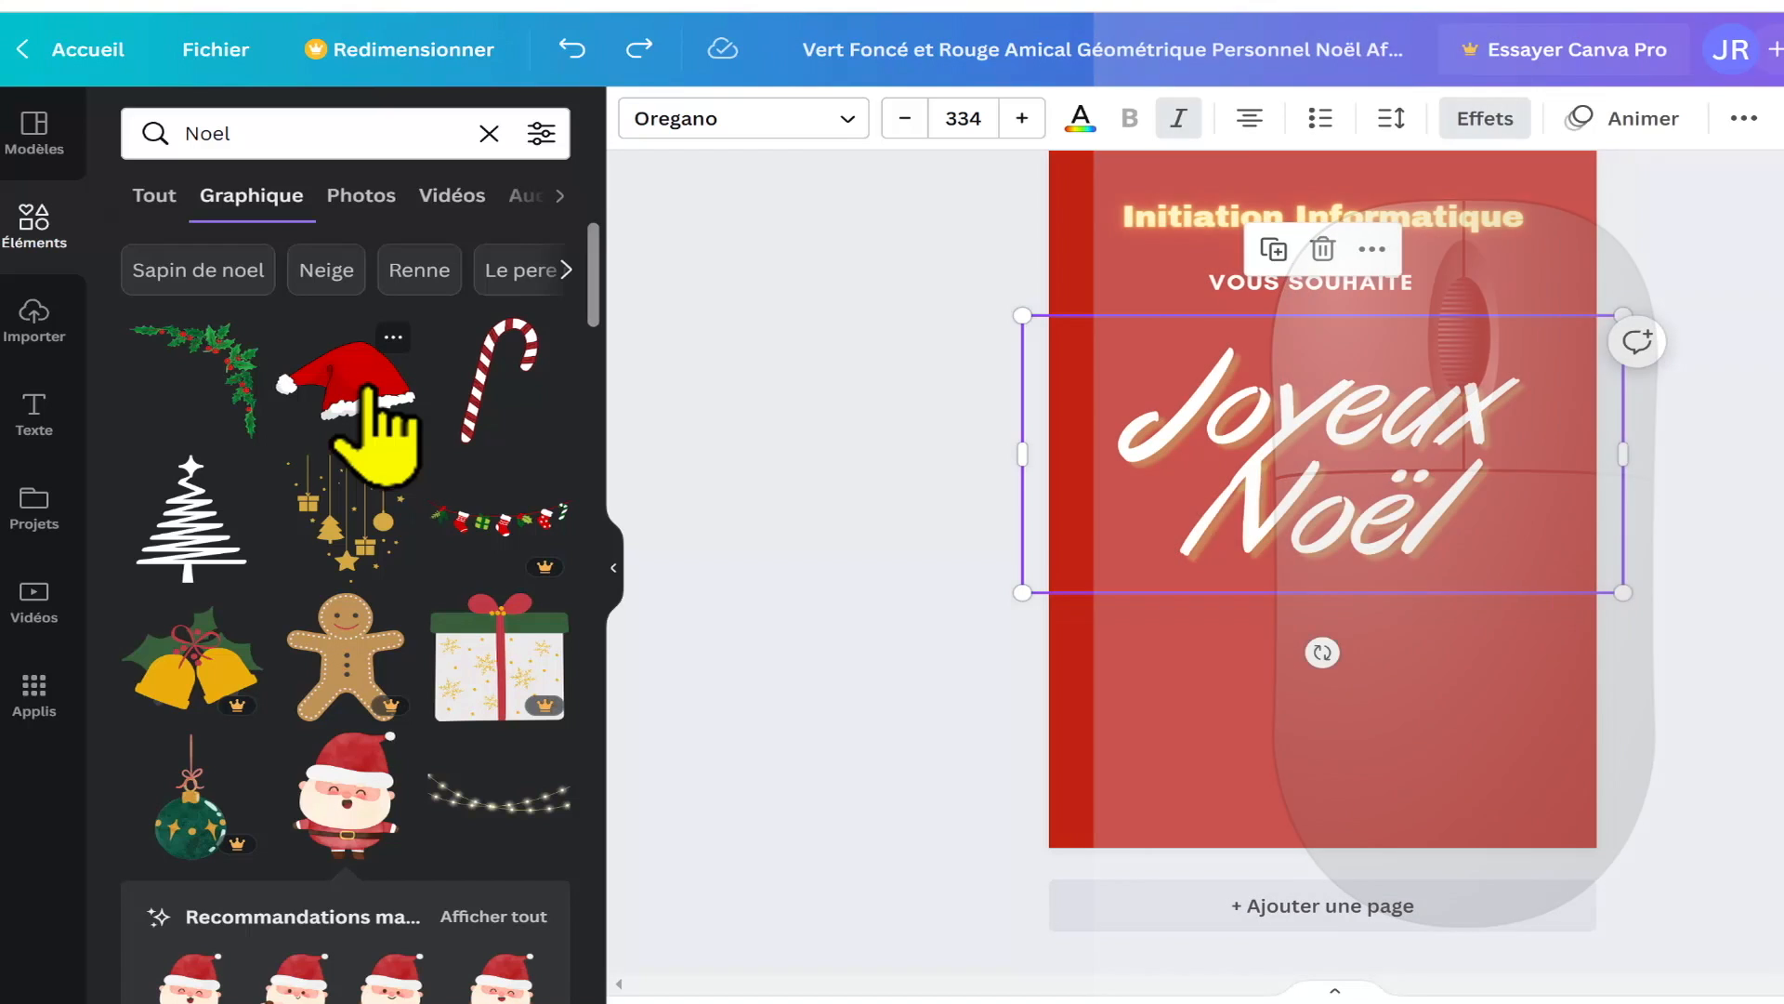
{"action": "left_click", "coordinate": [369, 395]}
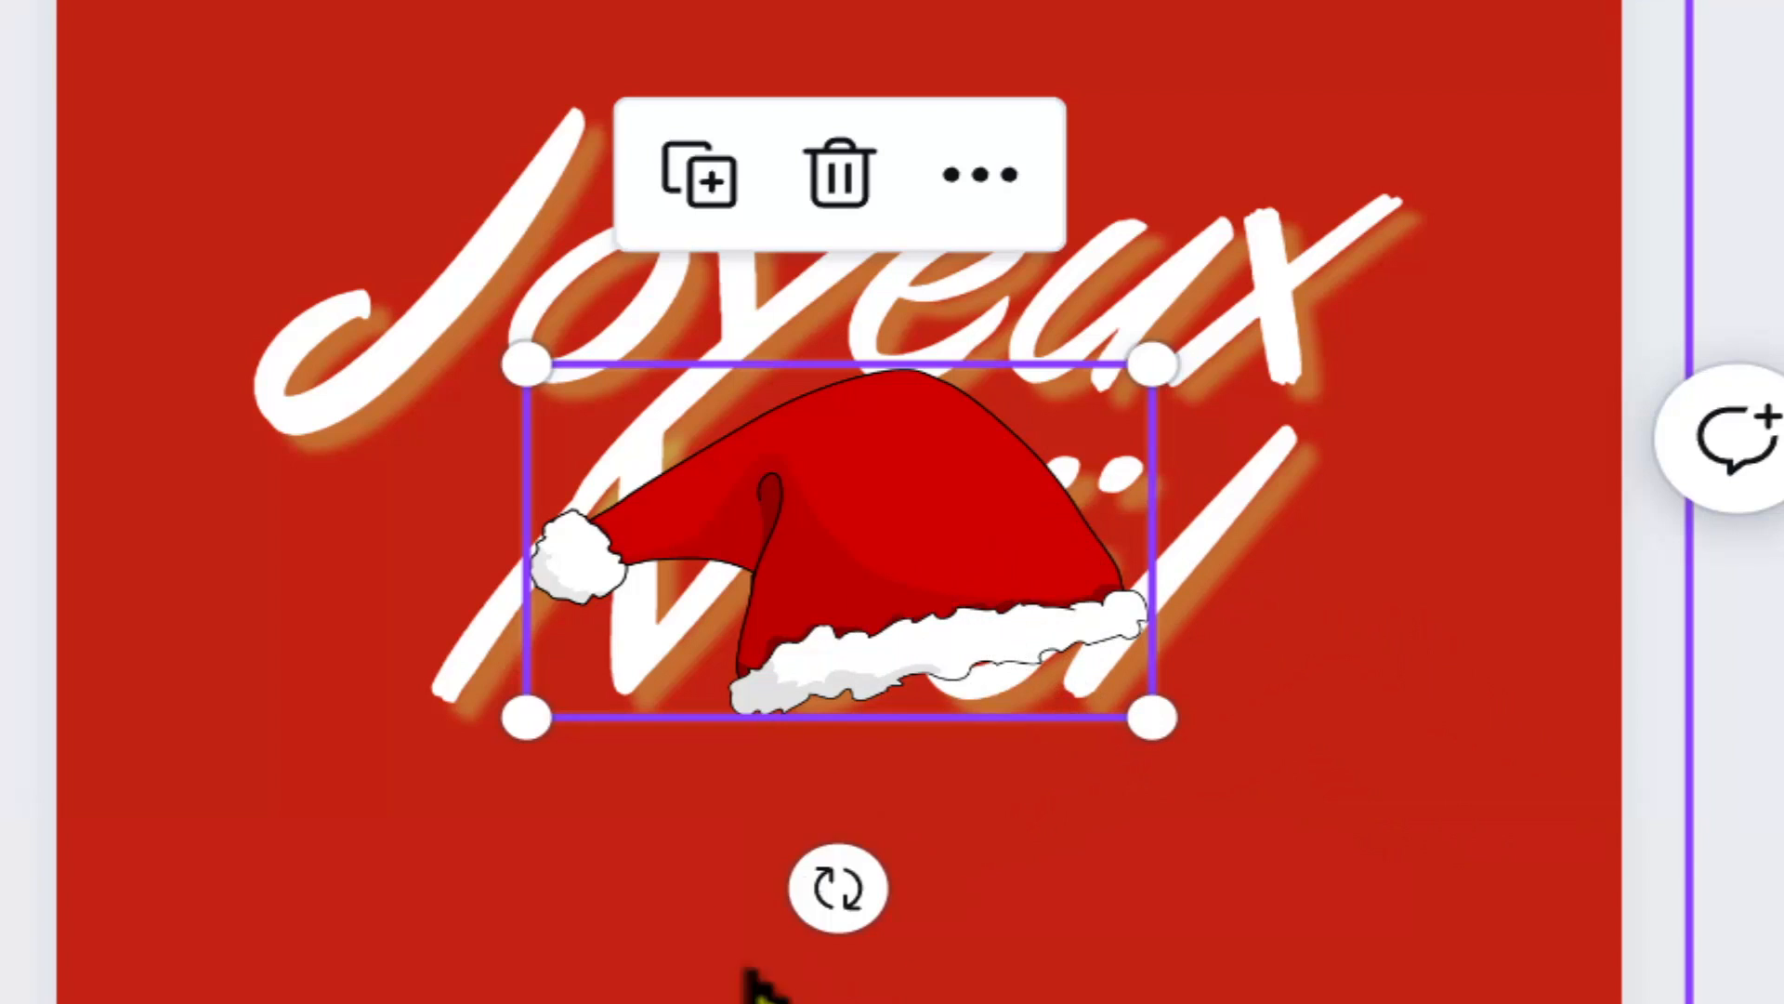
{"action": "left_click_drag", "start_coordinate": [896, 525], "coordinate": [506, 56]}
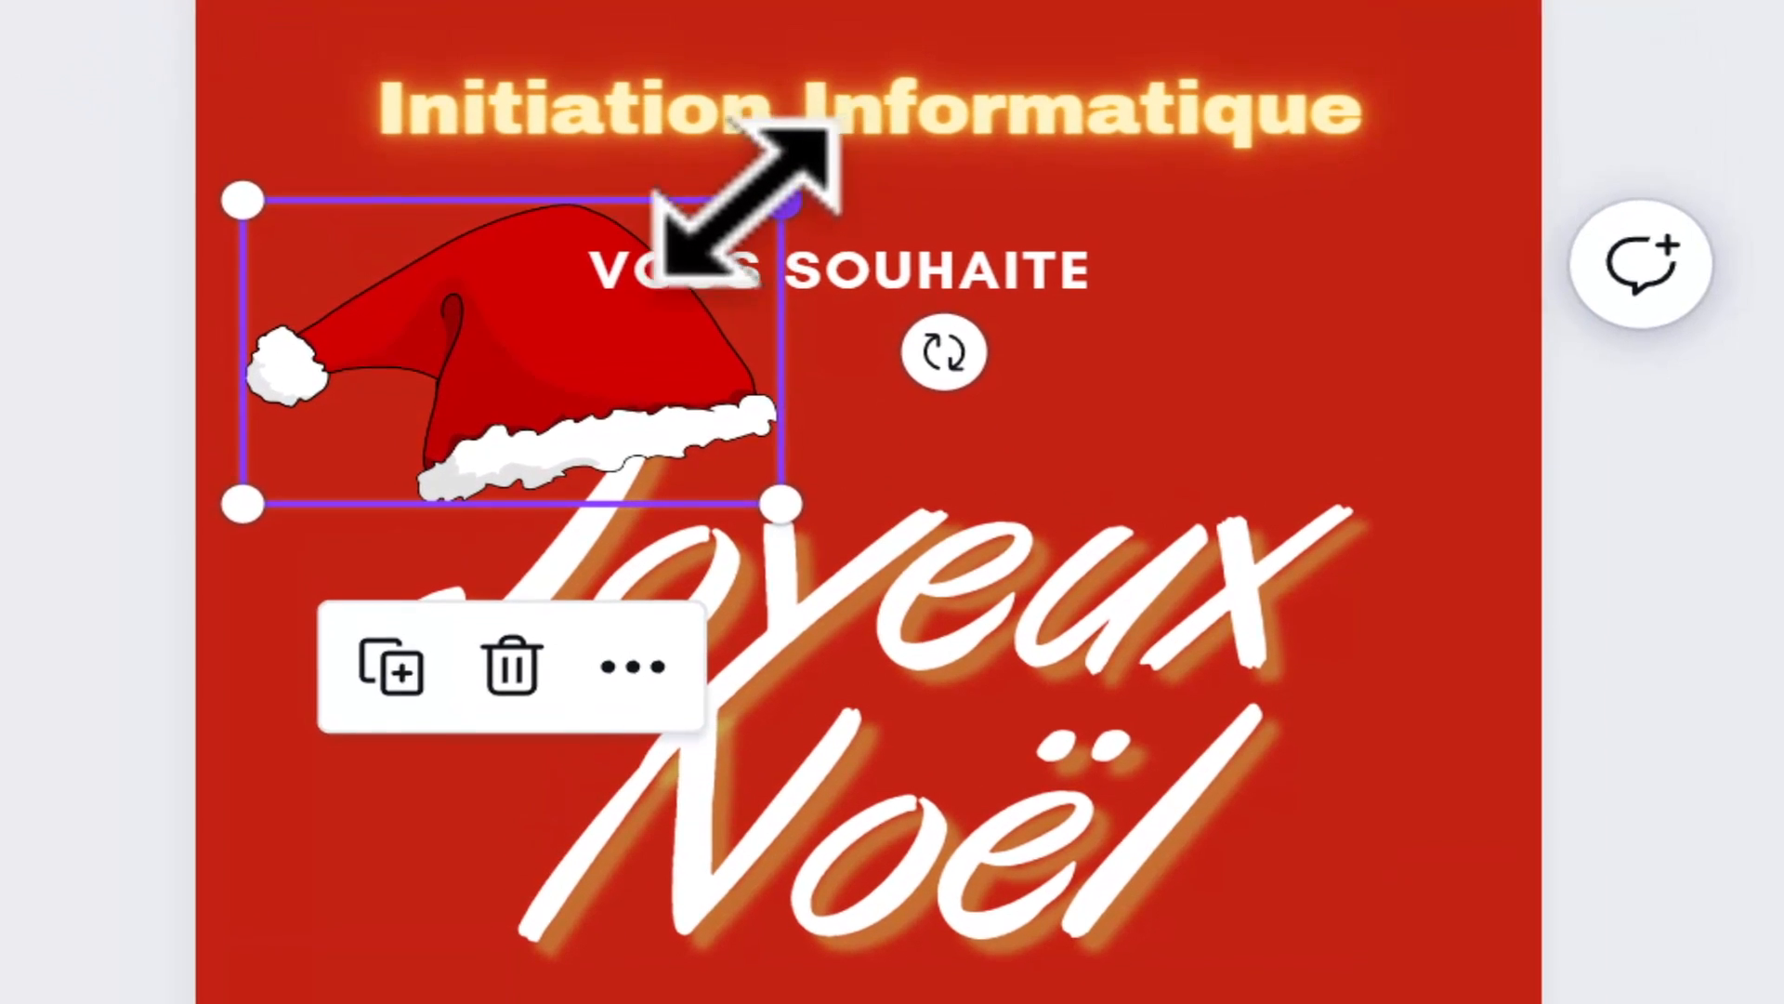
Step: Shrink the Santa hat, tilt it counterclockwise and place it on top of the "J" of "Joyeux"
{"action": "left_click_drag", "start_coordinate": [770, 23], "coordinate": [673, 81]}
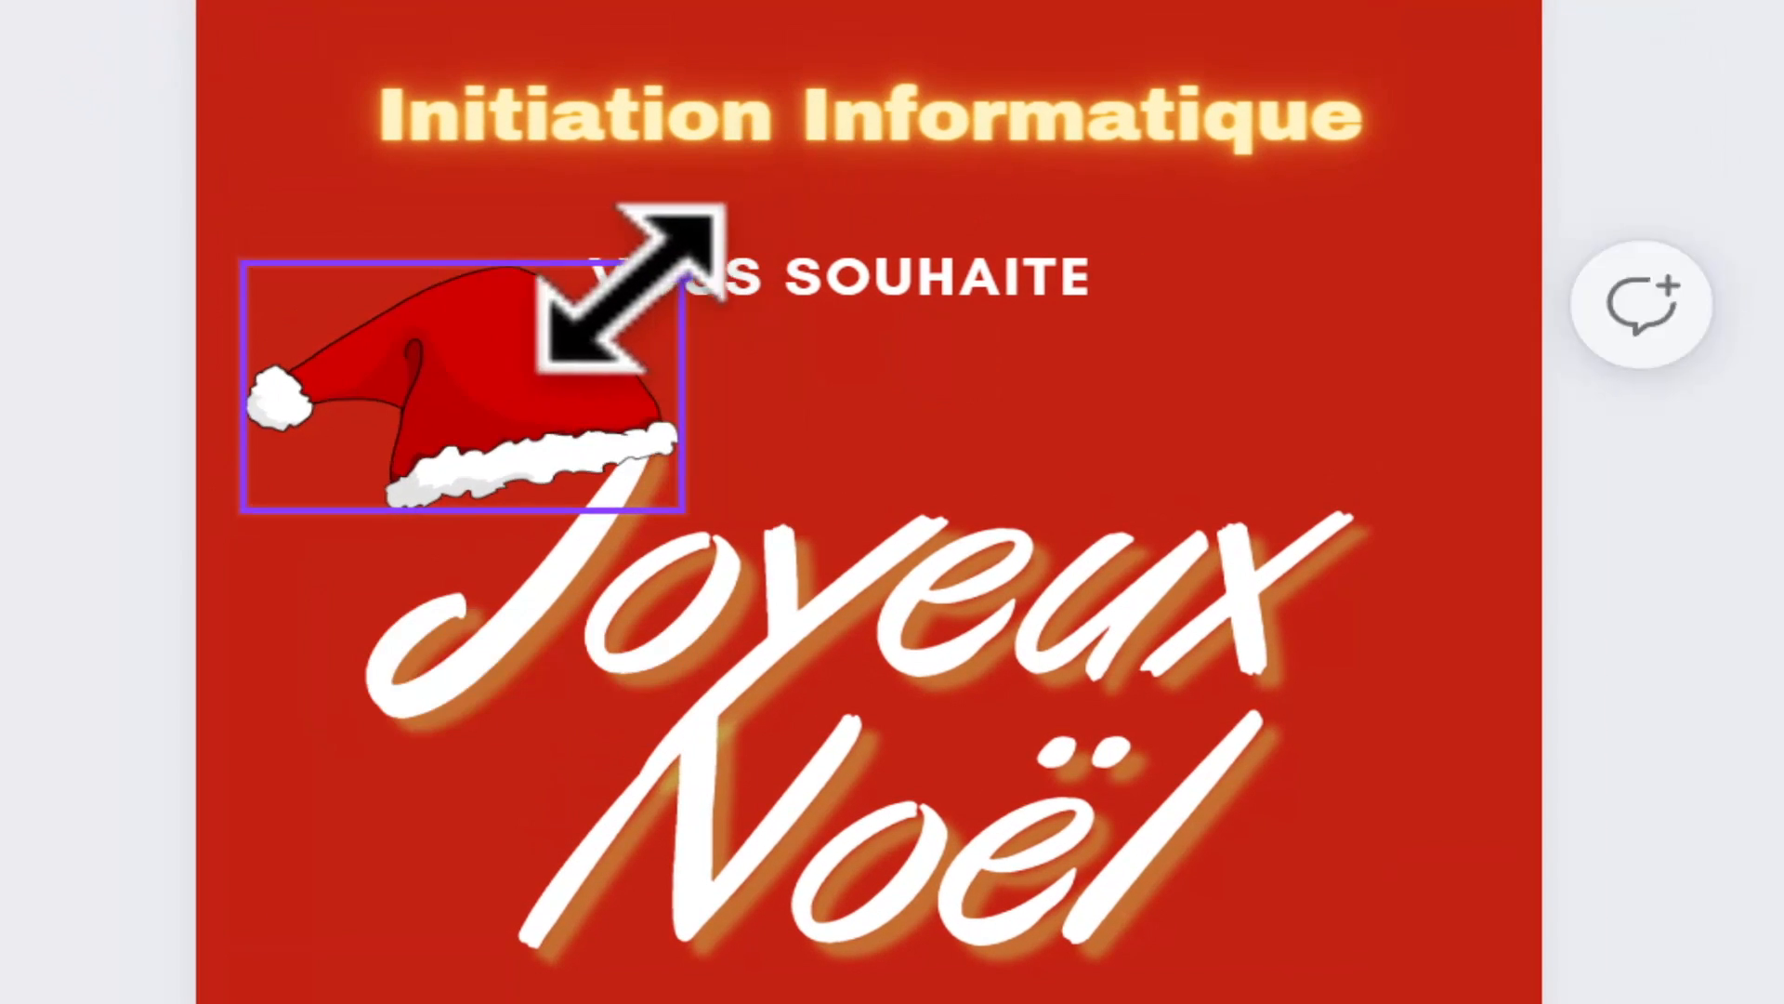
{"action": "left_click_drag", "start_coordinate": [632, 288], "coordinate": [543, 337]}
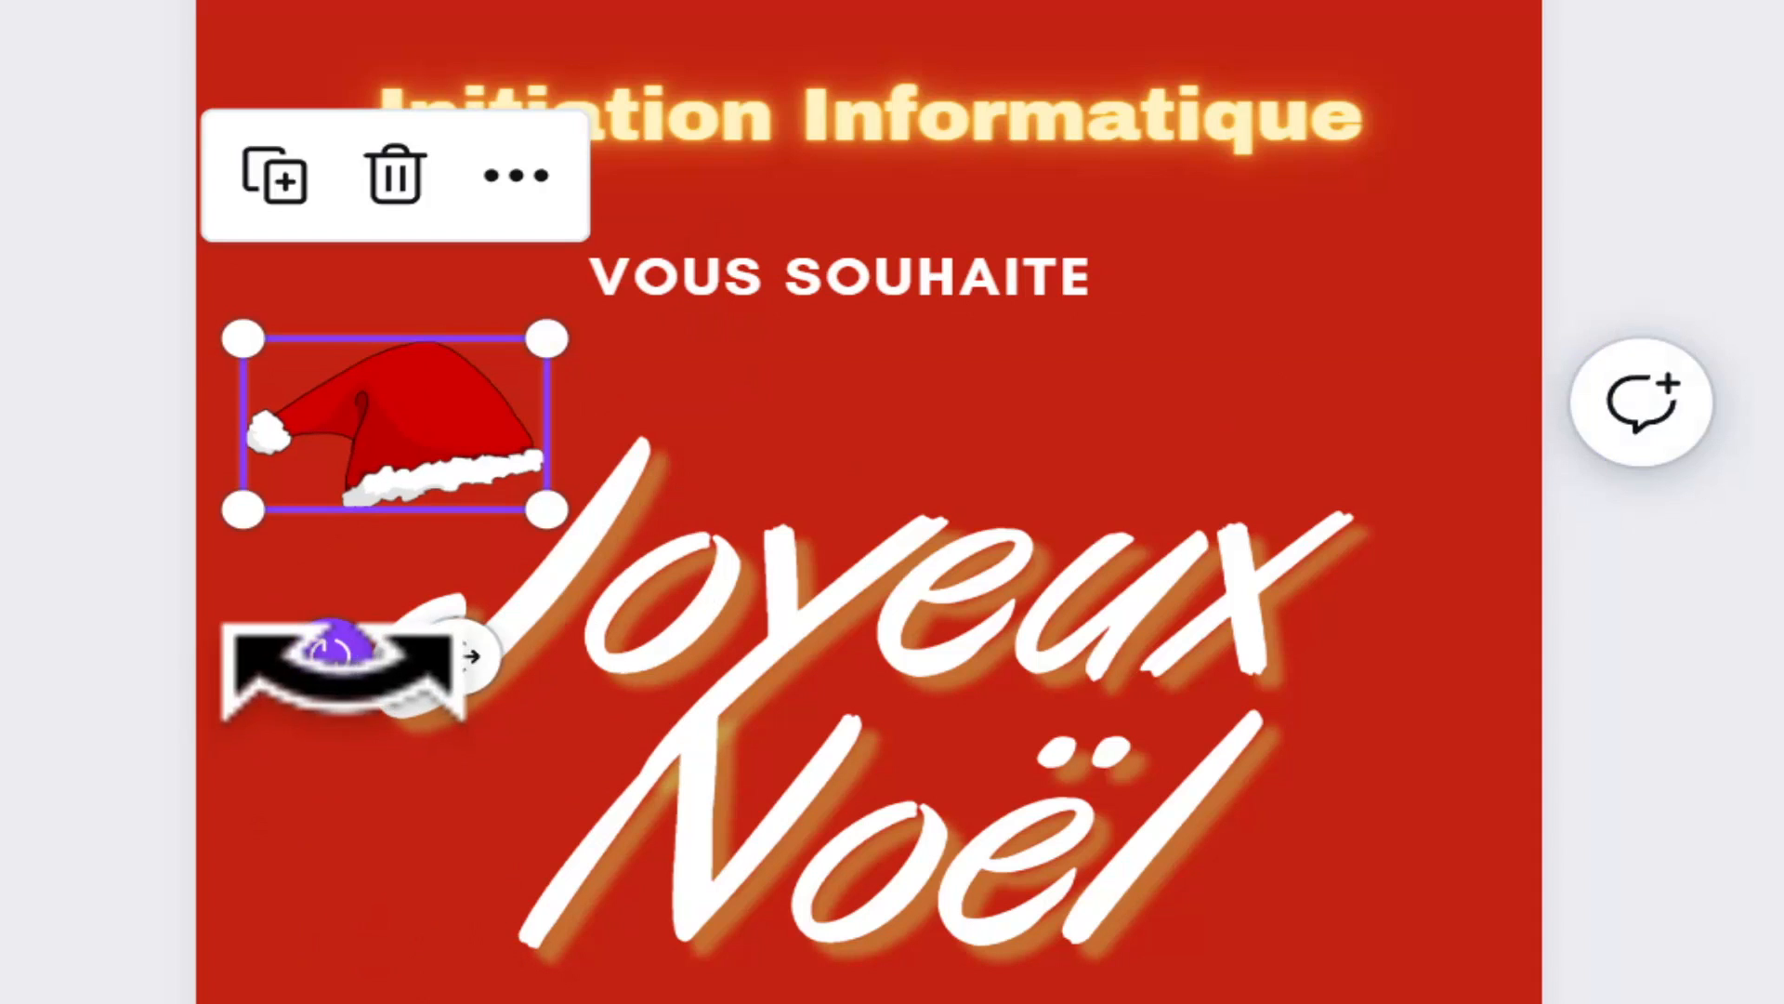
{"action": "left_click_drag", "start_coordinate": [330, 657], "coordinate": [434, 662]}
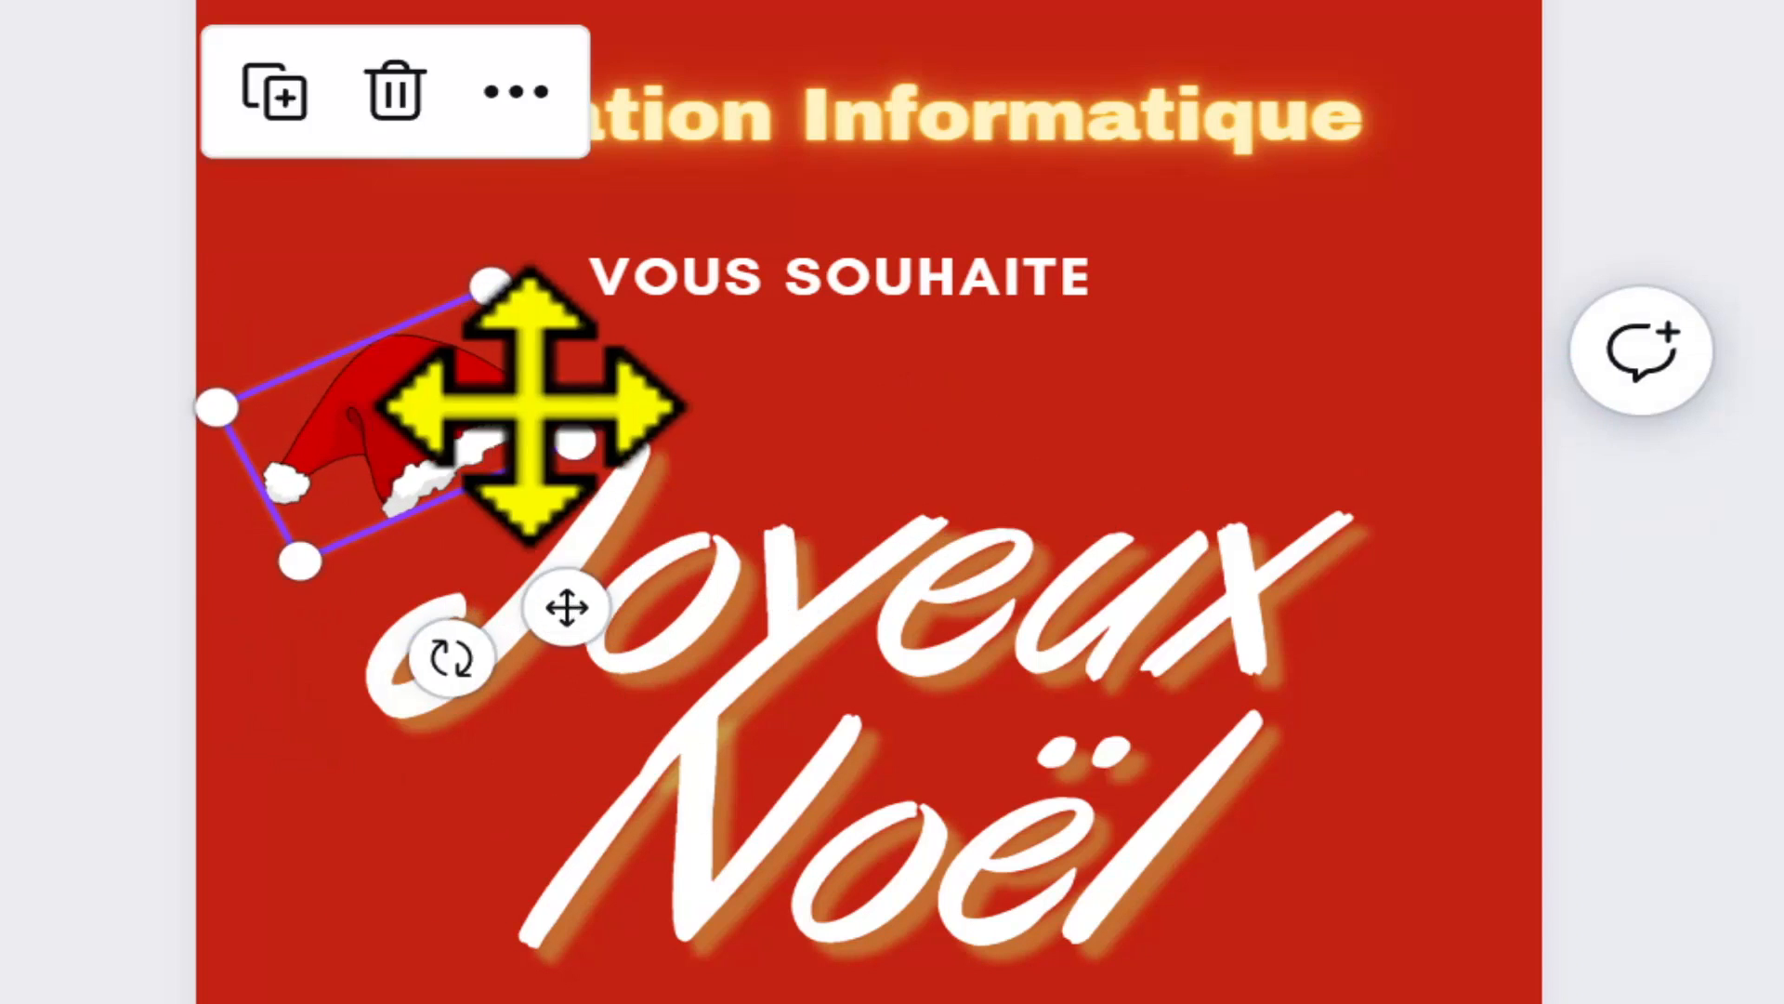
{"action": "left_click_drag", "start_coordinate": [510, 399], "coordinate": [620, 392]}
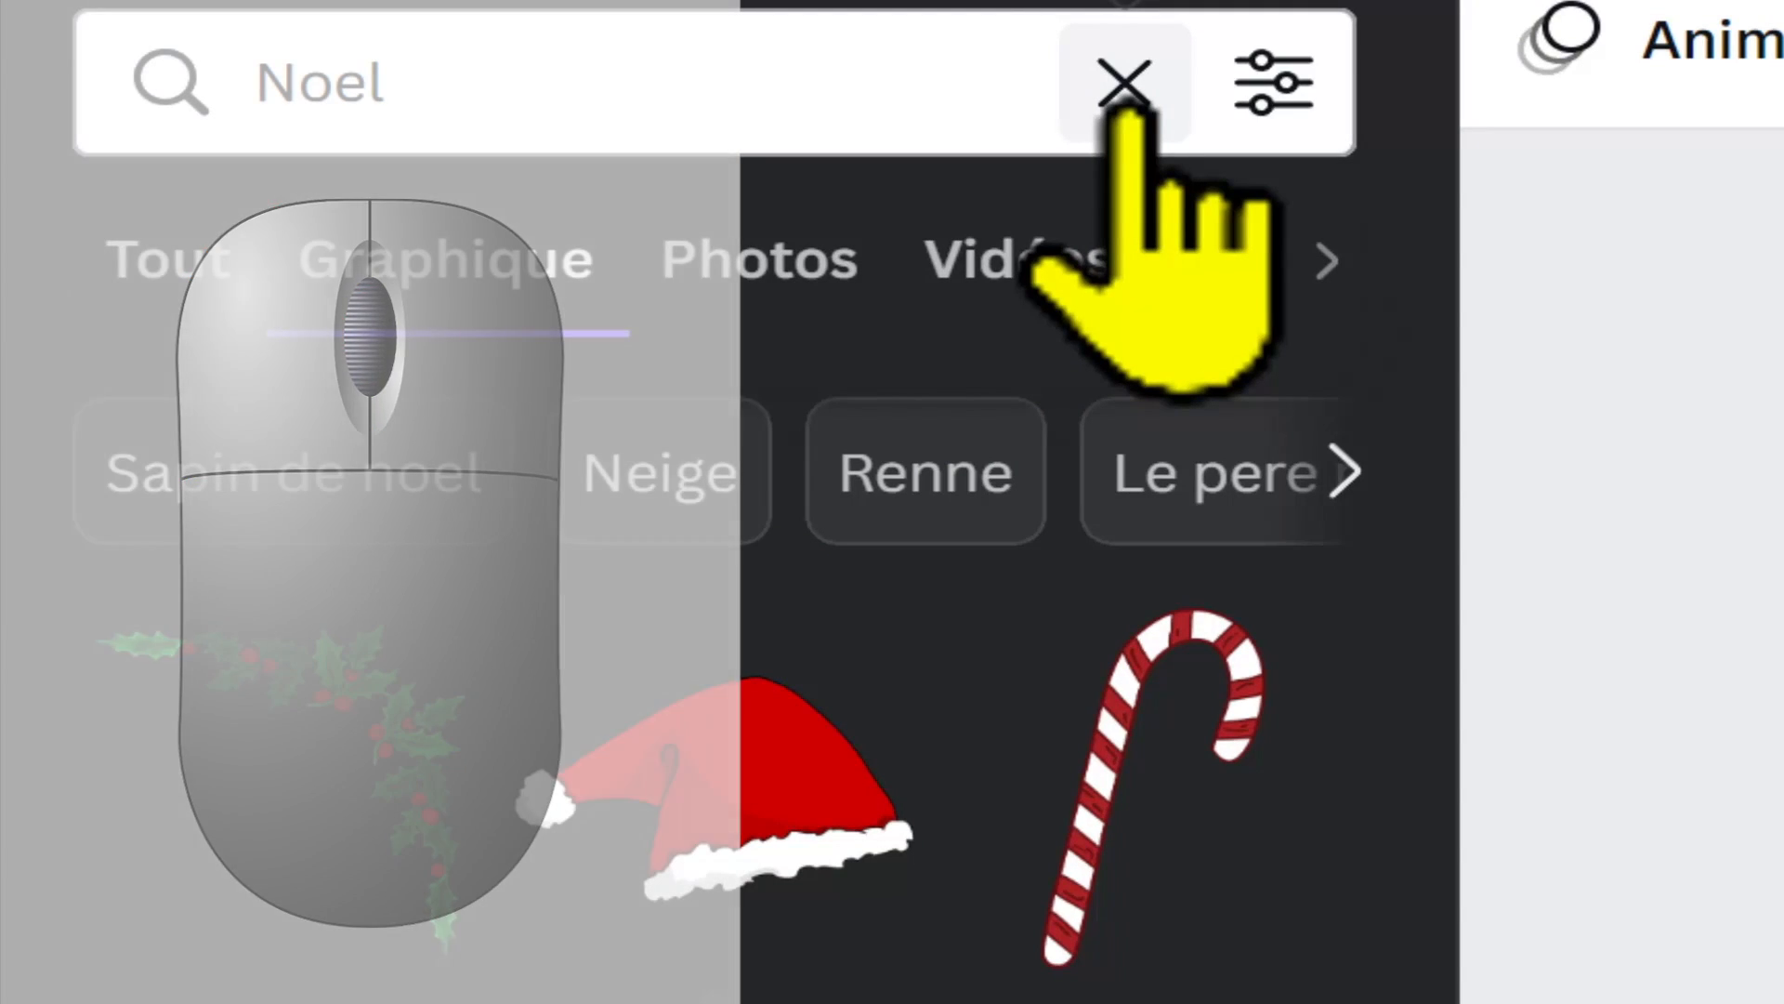
Step: Search the elements for "cadeaux" and browse the photo results through to the last ones
{"action": "left_click", "coordinate": [1126, 109]}
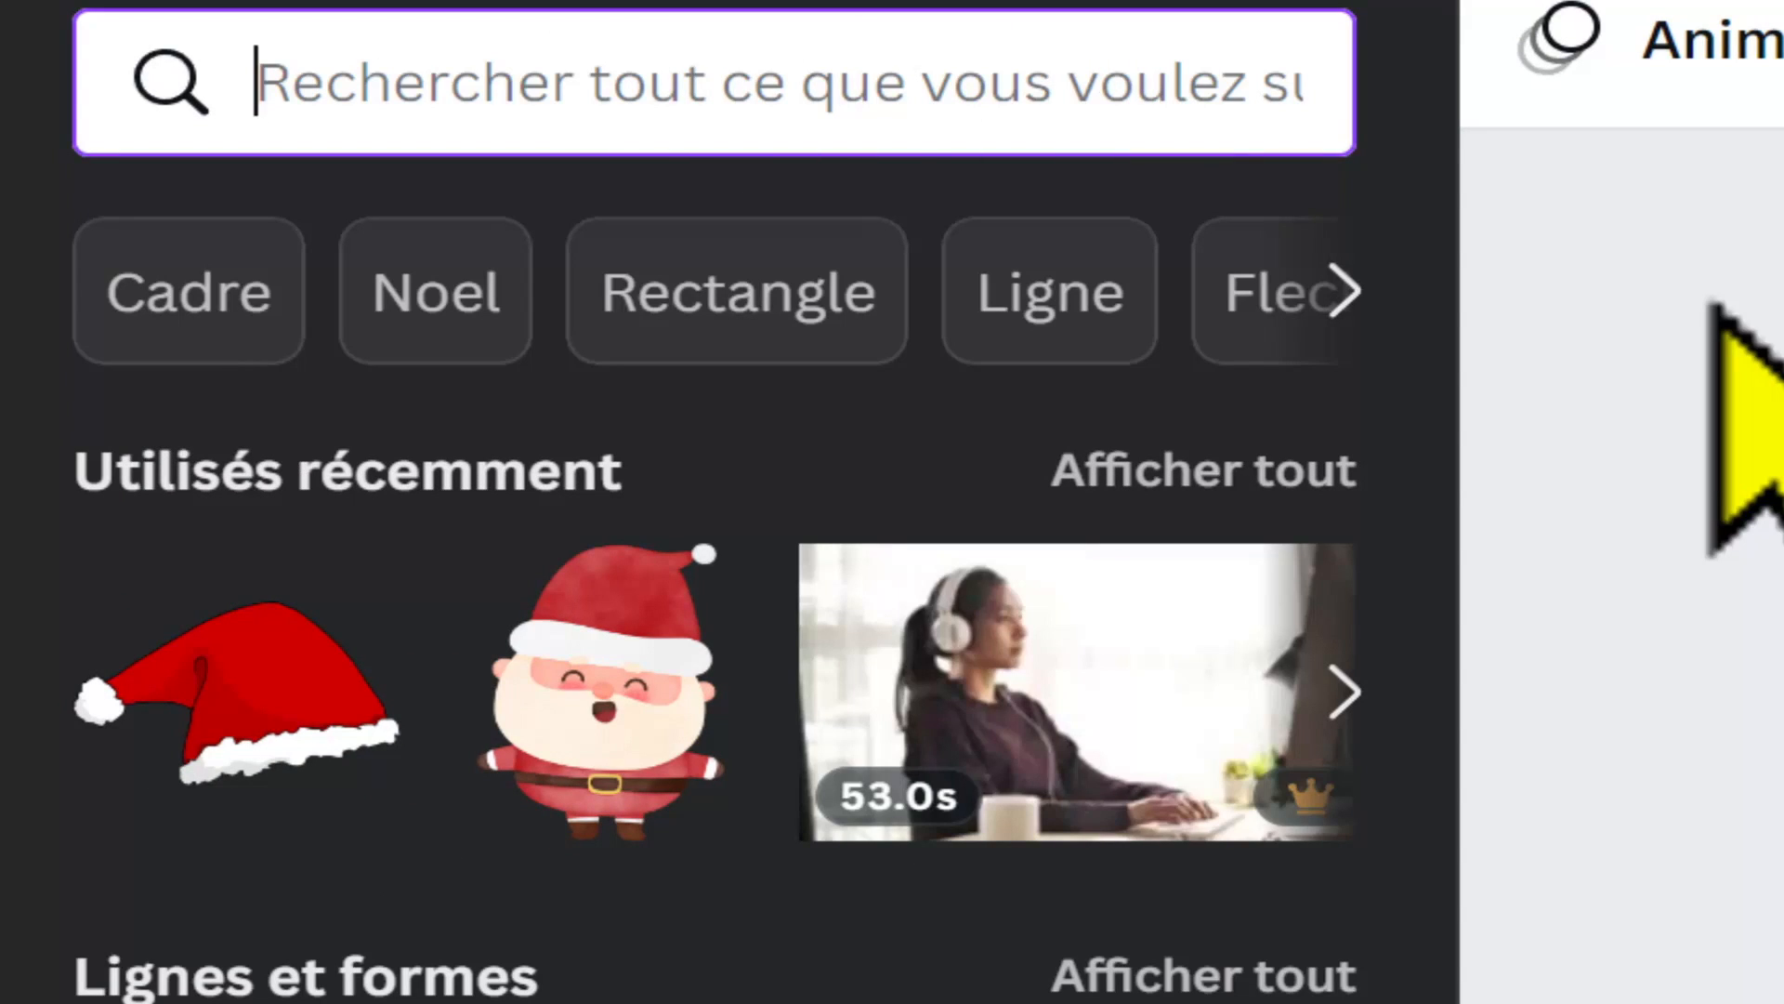
{"action": "type", "text": "cadeaux"}
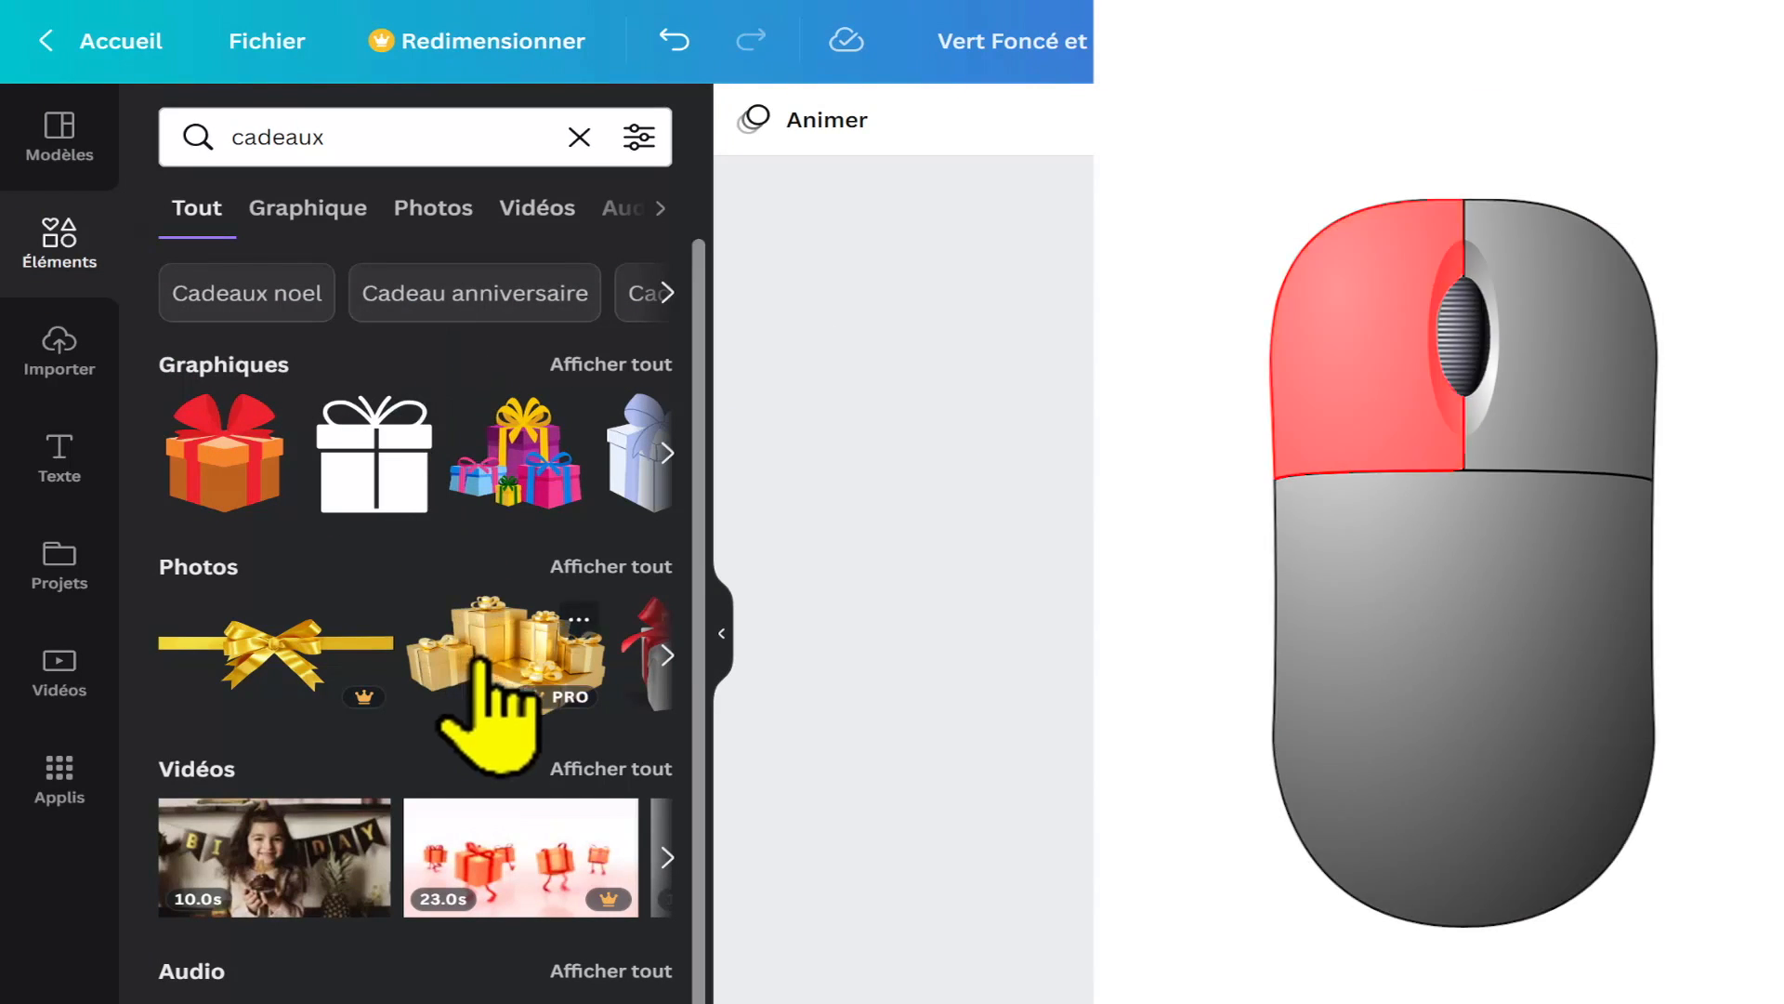
{"action": "left_click", "coordinate": [667, 655]}
{"action": "left_click", "coordinate": [667, 656]}
{"action": "left_click", "coordinate": [667, 655]}
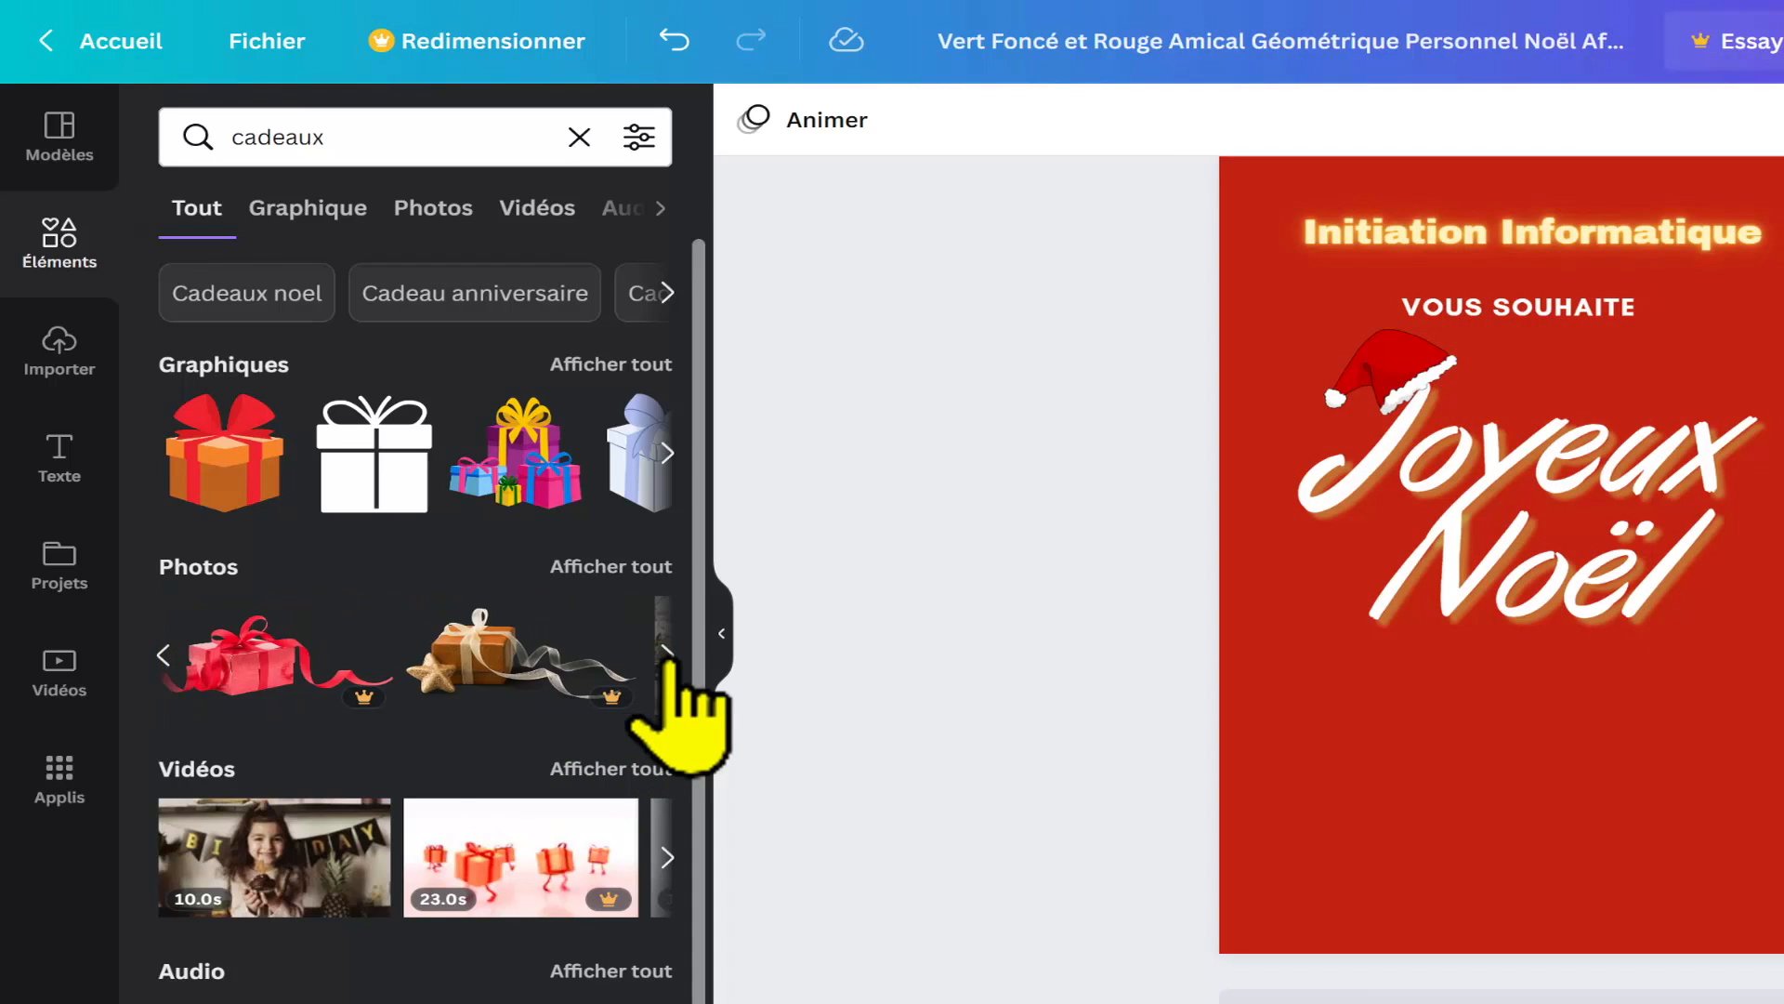
{"action": "left_click", "coordinate": [667, 655]}
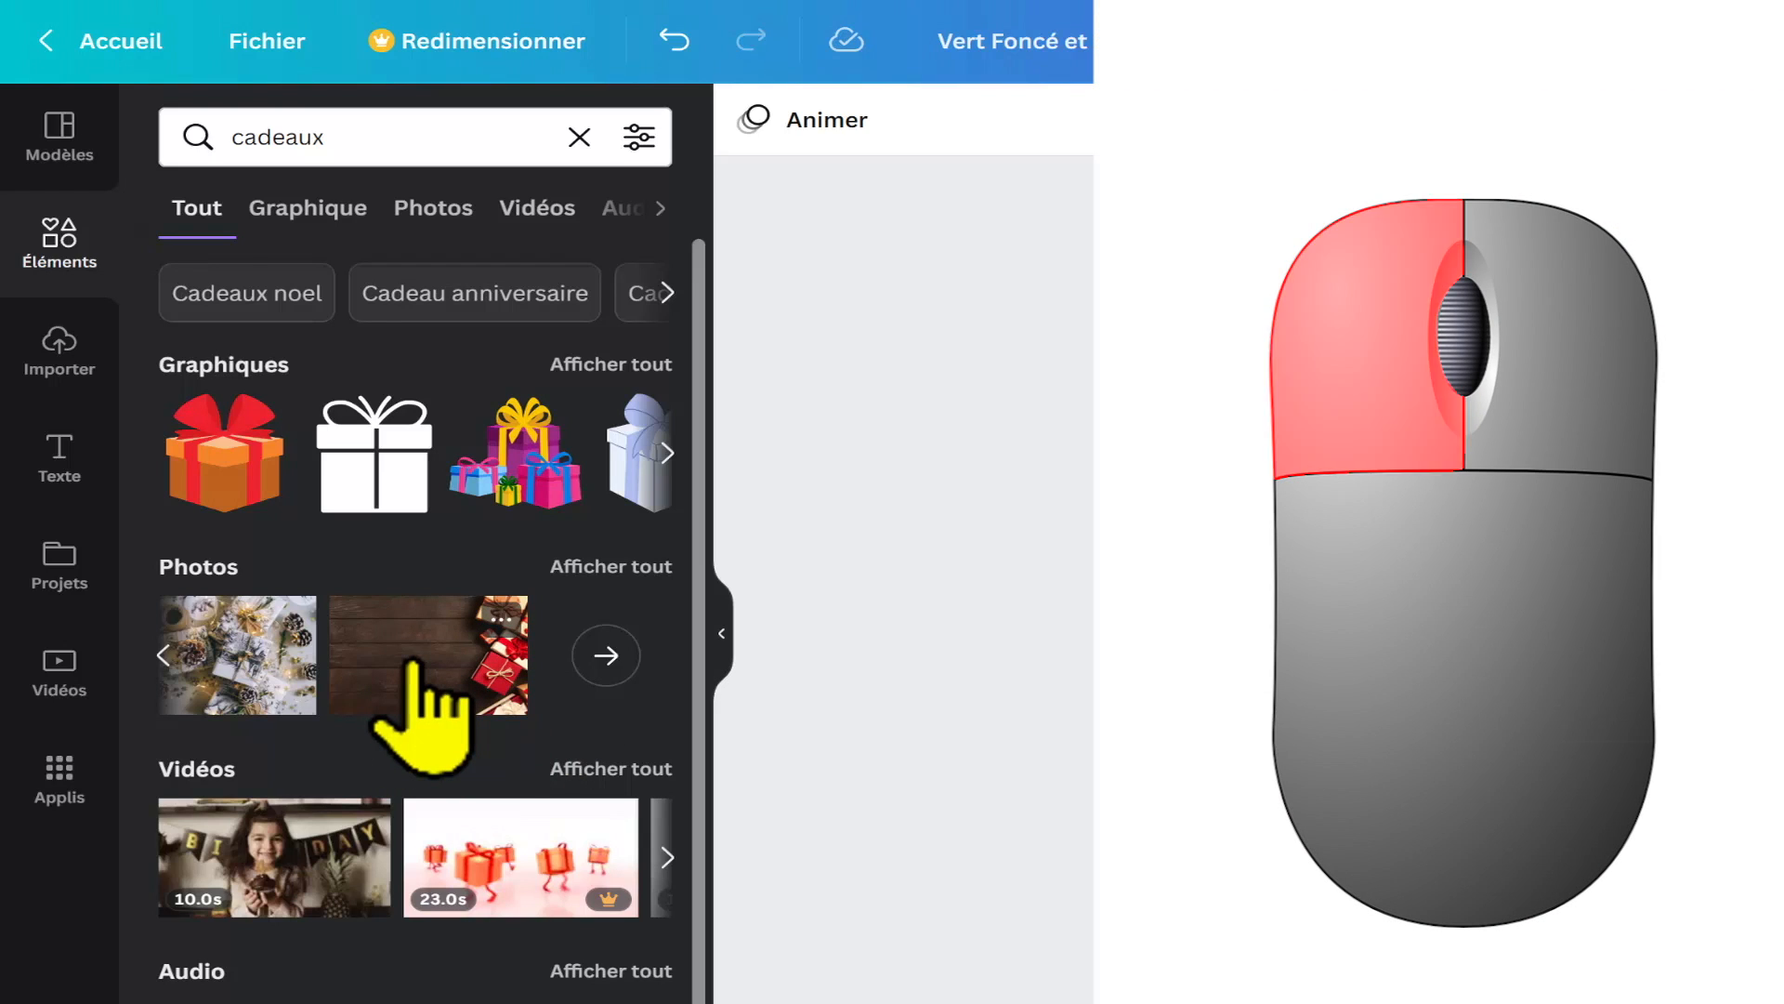
{"action": "left_click", "coordinate": [412, 662]}
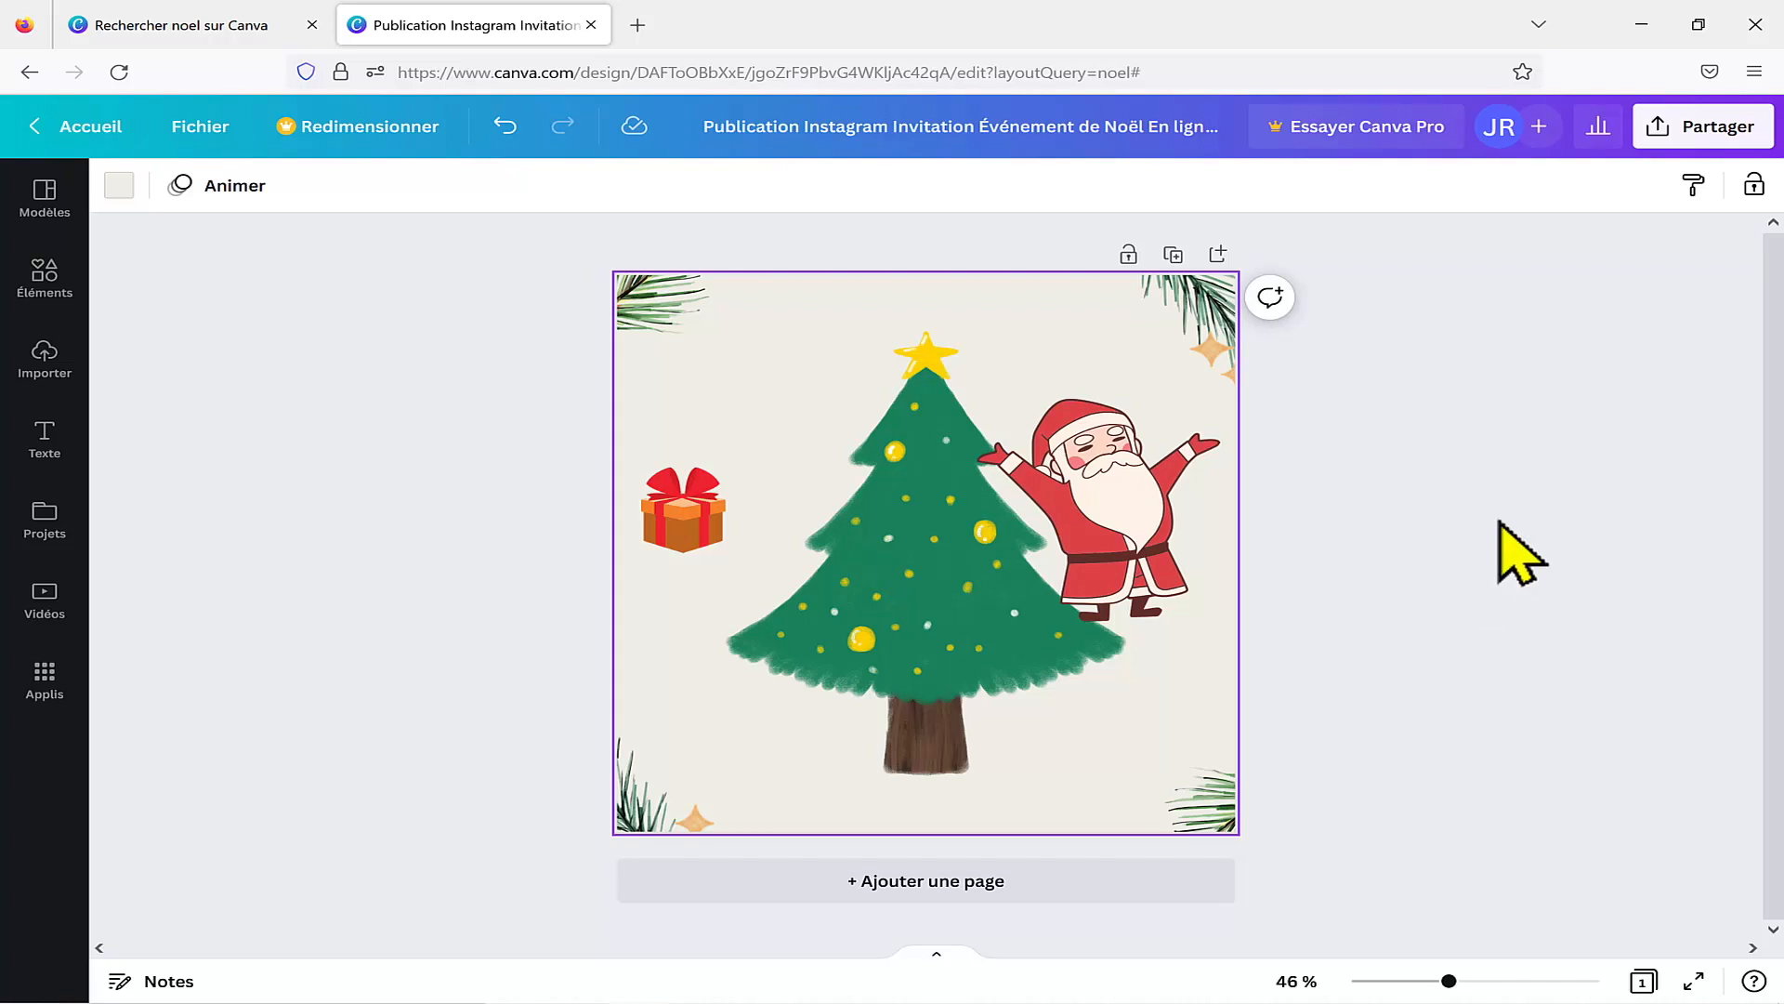
Step: In the Christmas Instagram design, shift the tree slightly left and arrange Santa over its trunk with the gift box in front of him
{"action": "left_click_drag", "start_coordinate": [692, 532], "coordinate": [697, 451]}
{"action": "left_click_drag", "start_coordinate": [987, 657], "coordinate": [931, 617]}
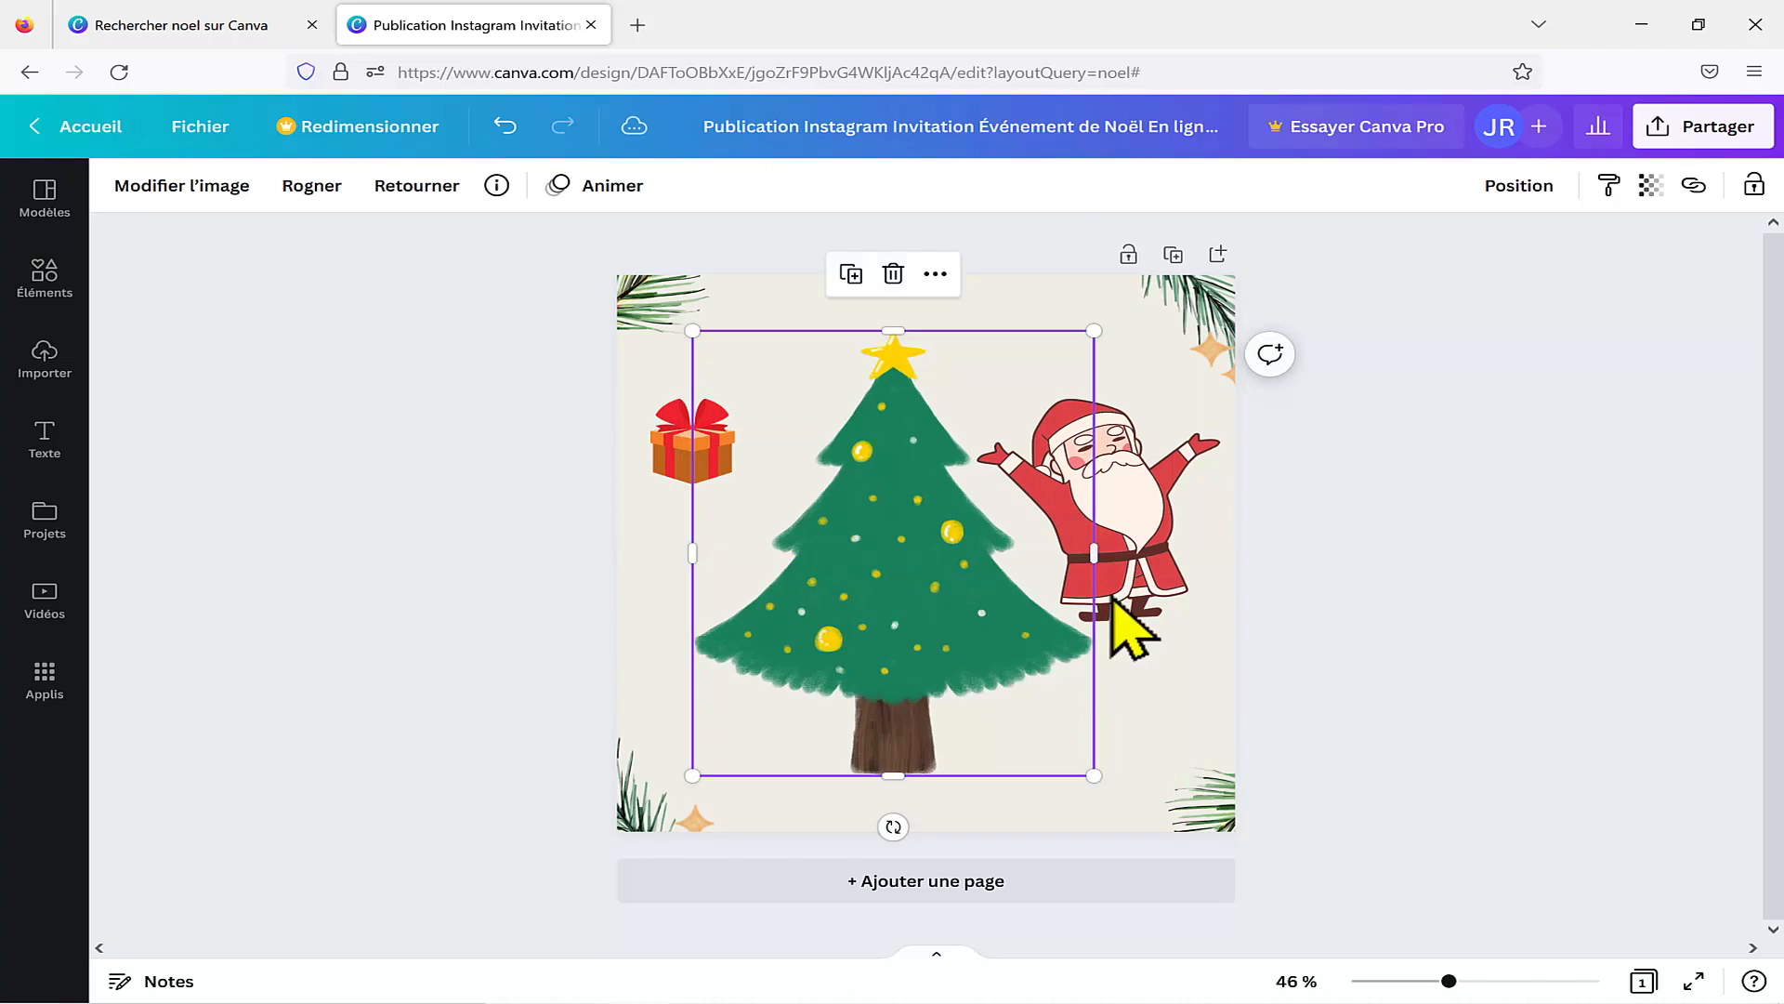
{"action": "left_click", "coordinate": [1141, 533]}
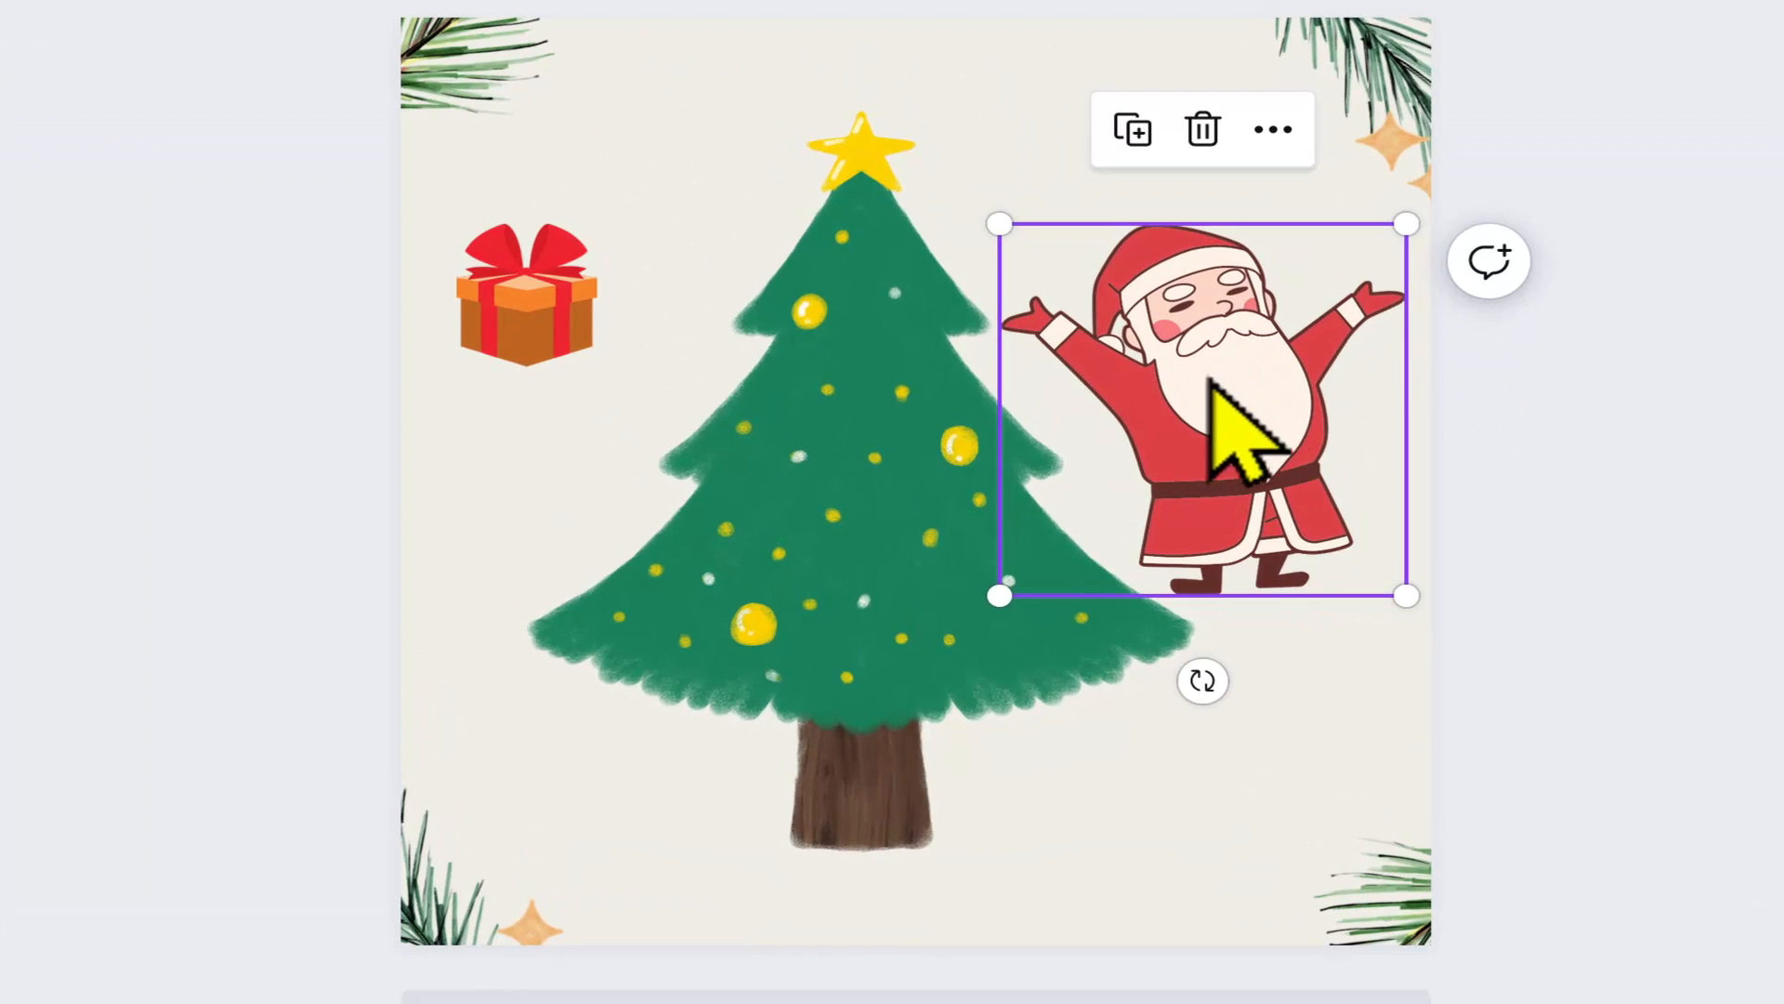
{"action": "left_click_drag", "start_coordinate": [1208, 381], "coordinate": [1000, 623]}
{"action": "left_click_drag", "start_coordinate": [552, 320], "coordinate": [1027, 825]}
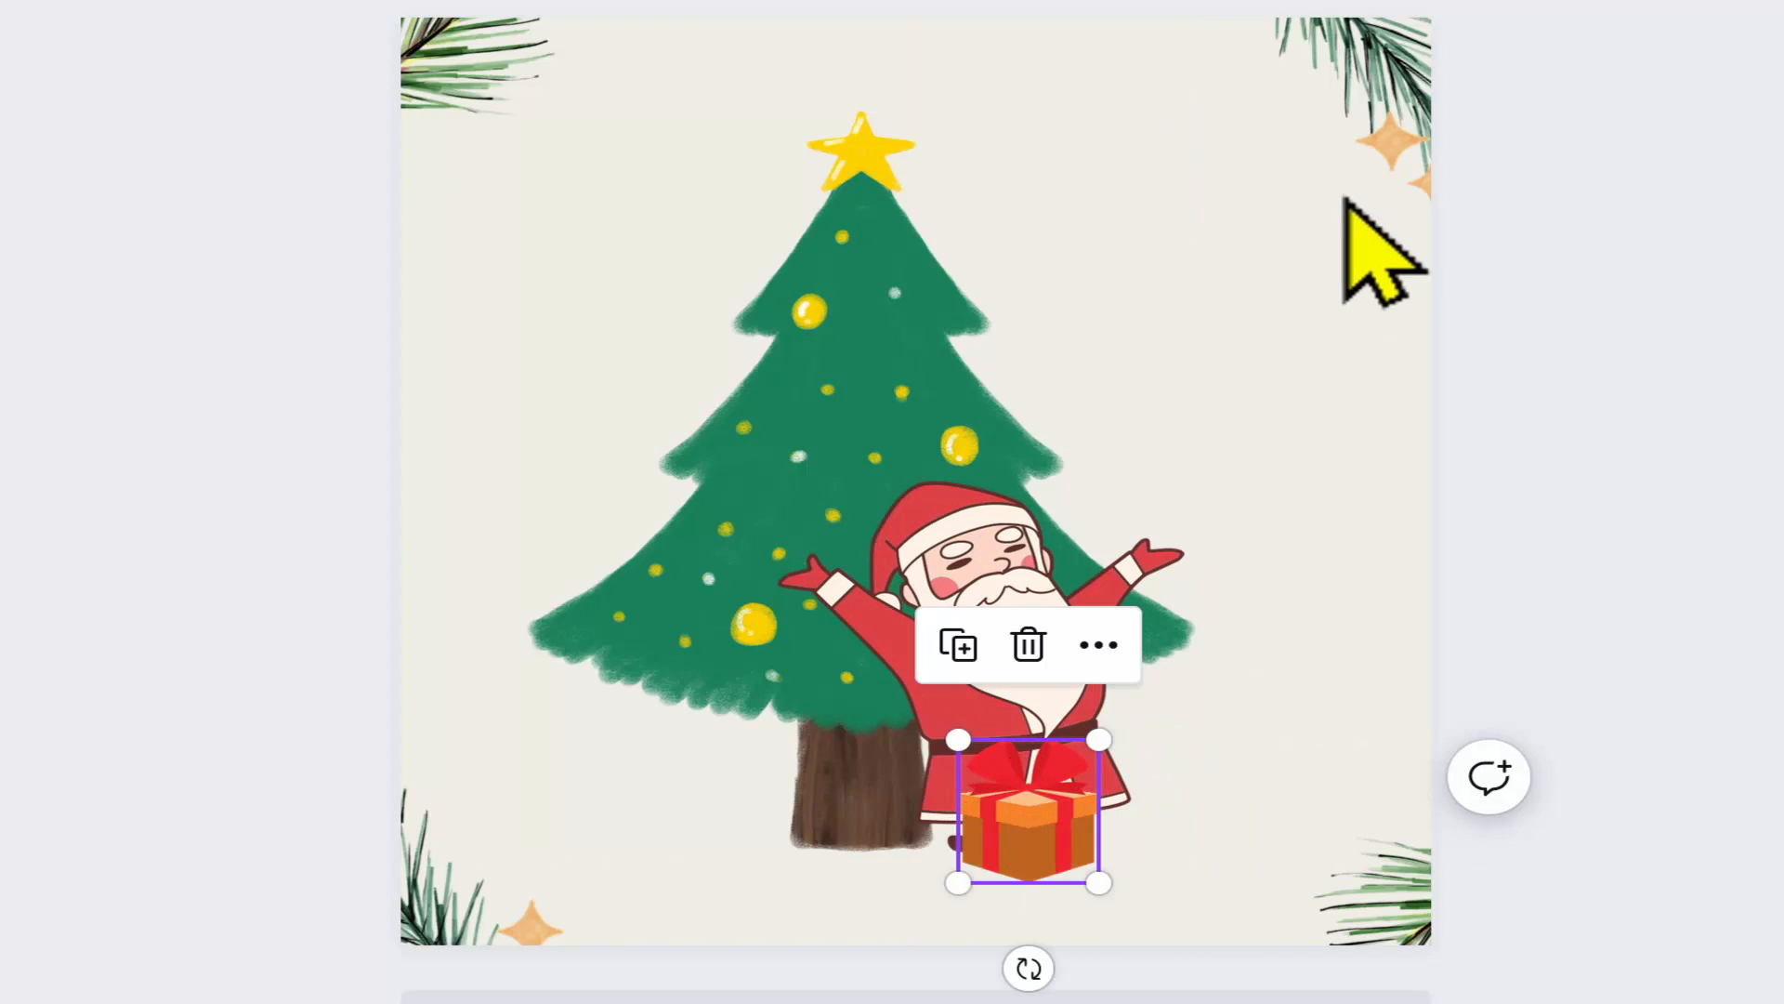
Step: Send Santa back one level so he stands behind the Christmas tree
{"action": "left_click", "coordinate": [1345, 321]}
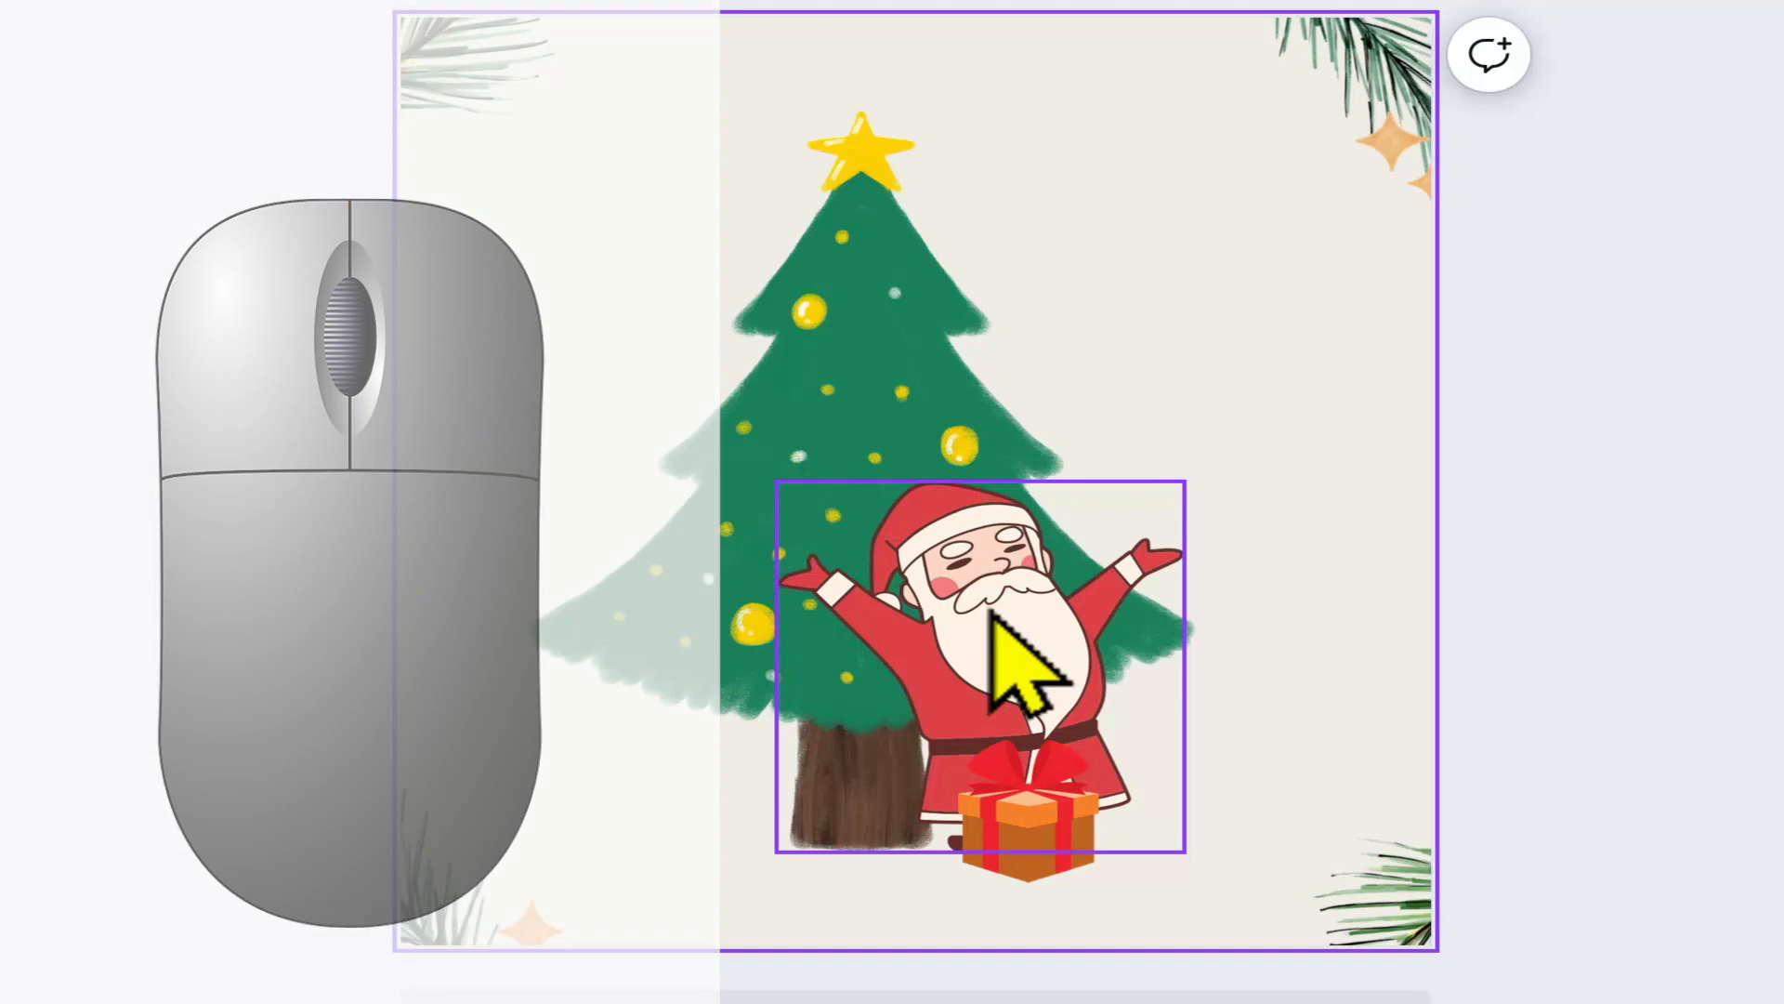
{"action": "right_click", "coordinate": [993, 621]}
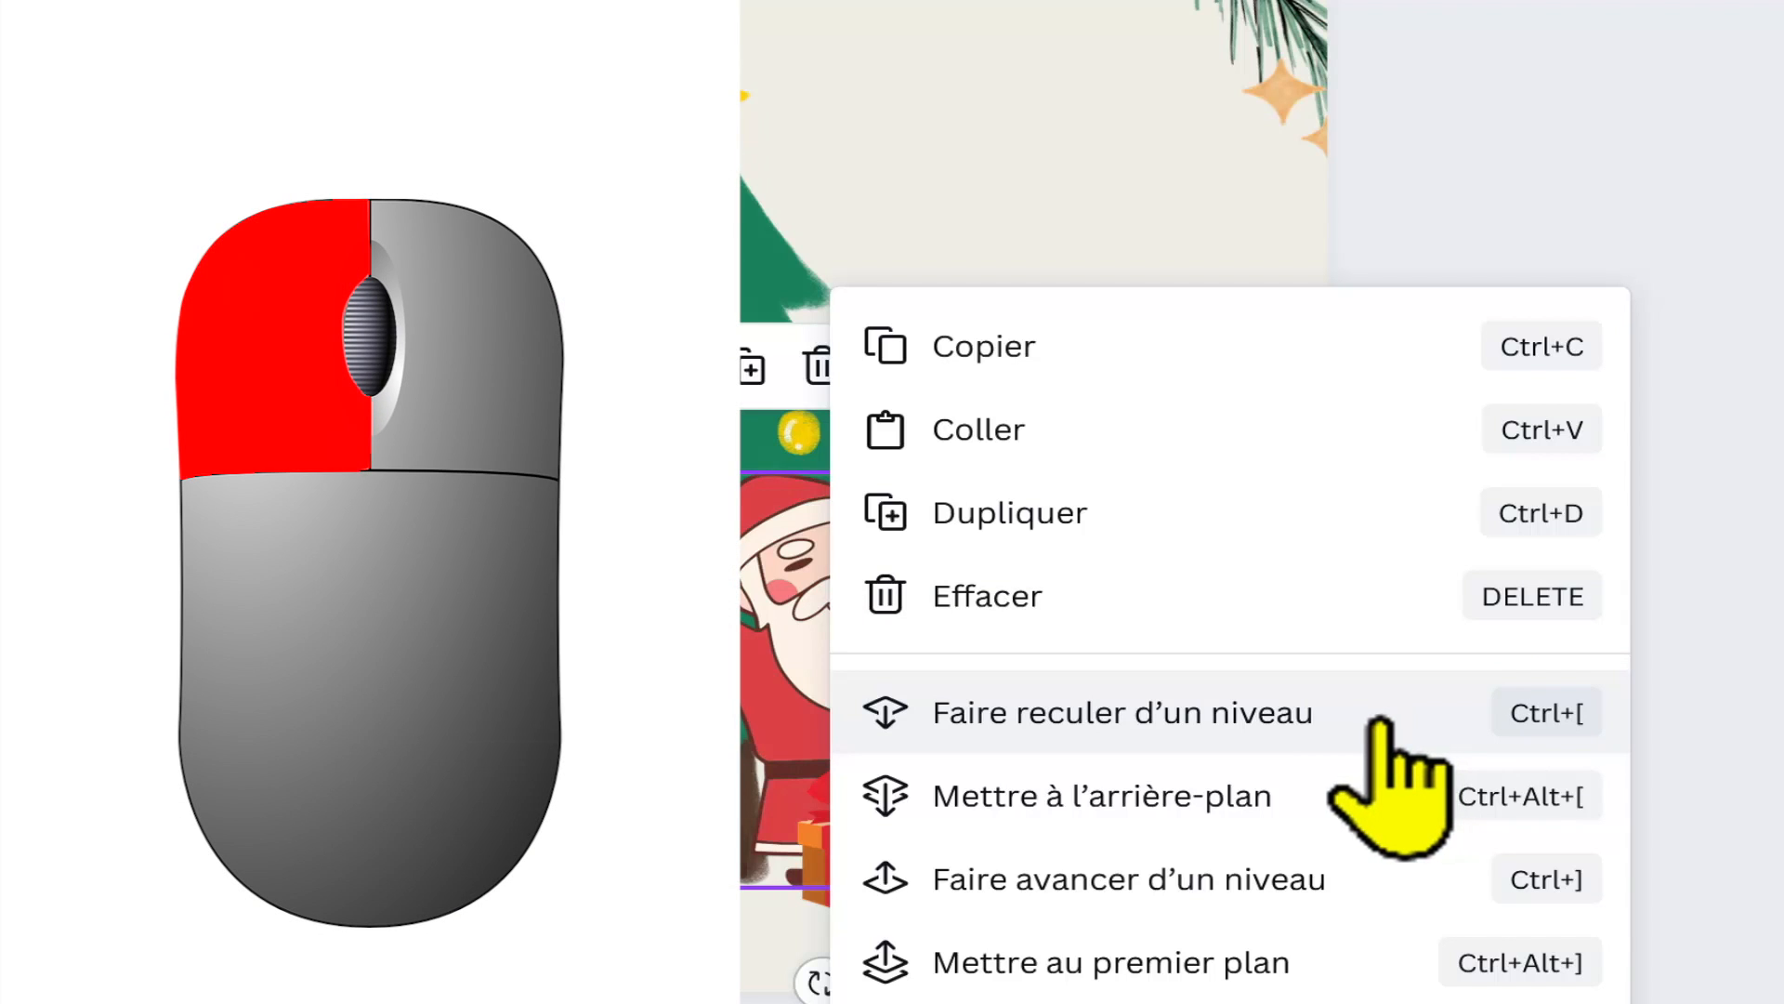
{"action": "left_click", "coordinate": [1381, 723]}
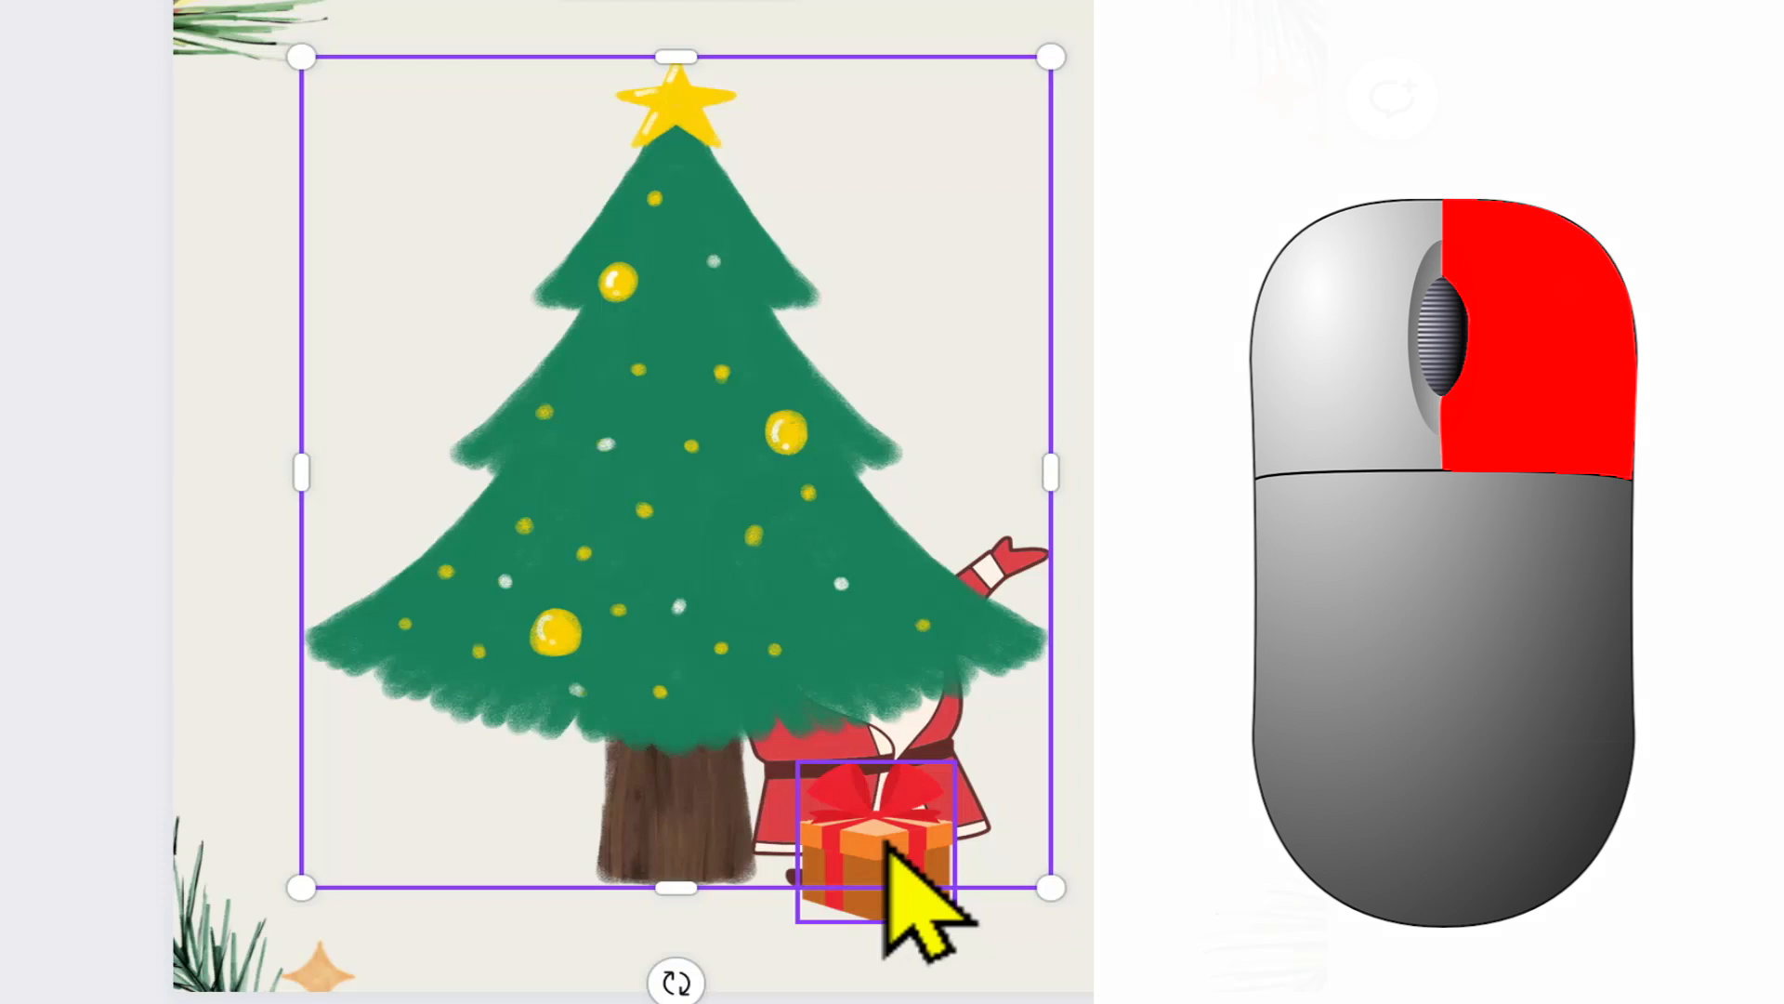
Step: Send the gift box back one level and place it behind the left side of the tree trunk
{"action": "right_click", "coordinate": [888, 845]}
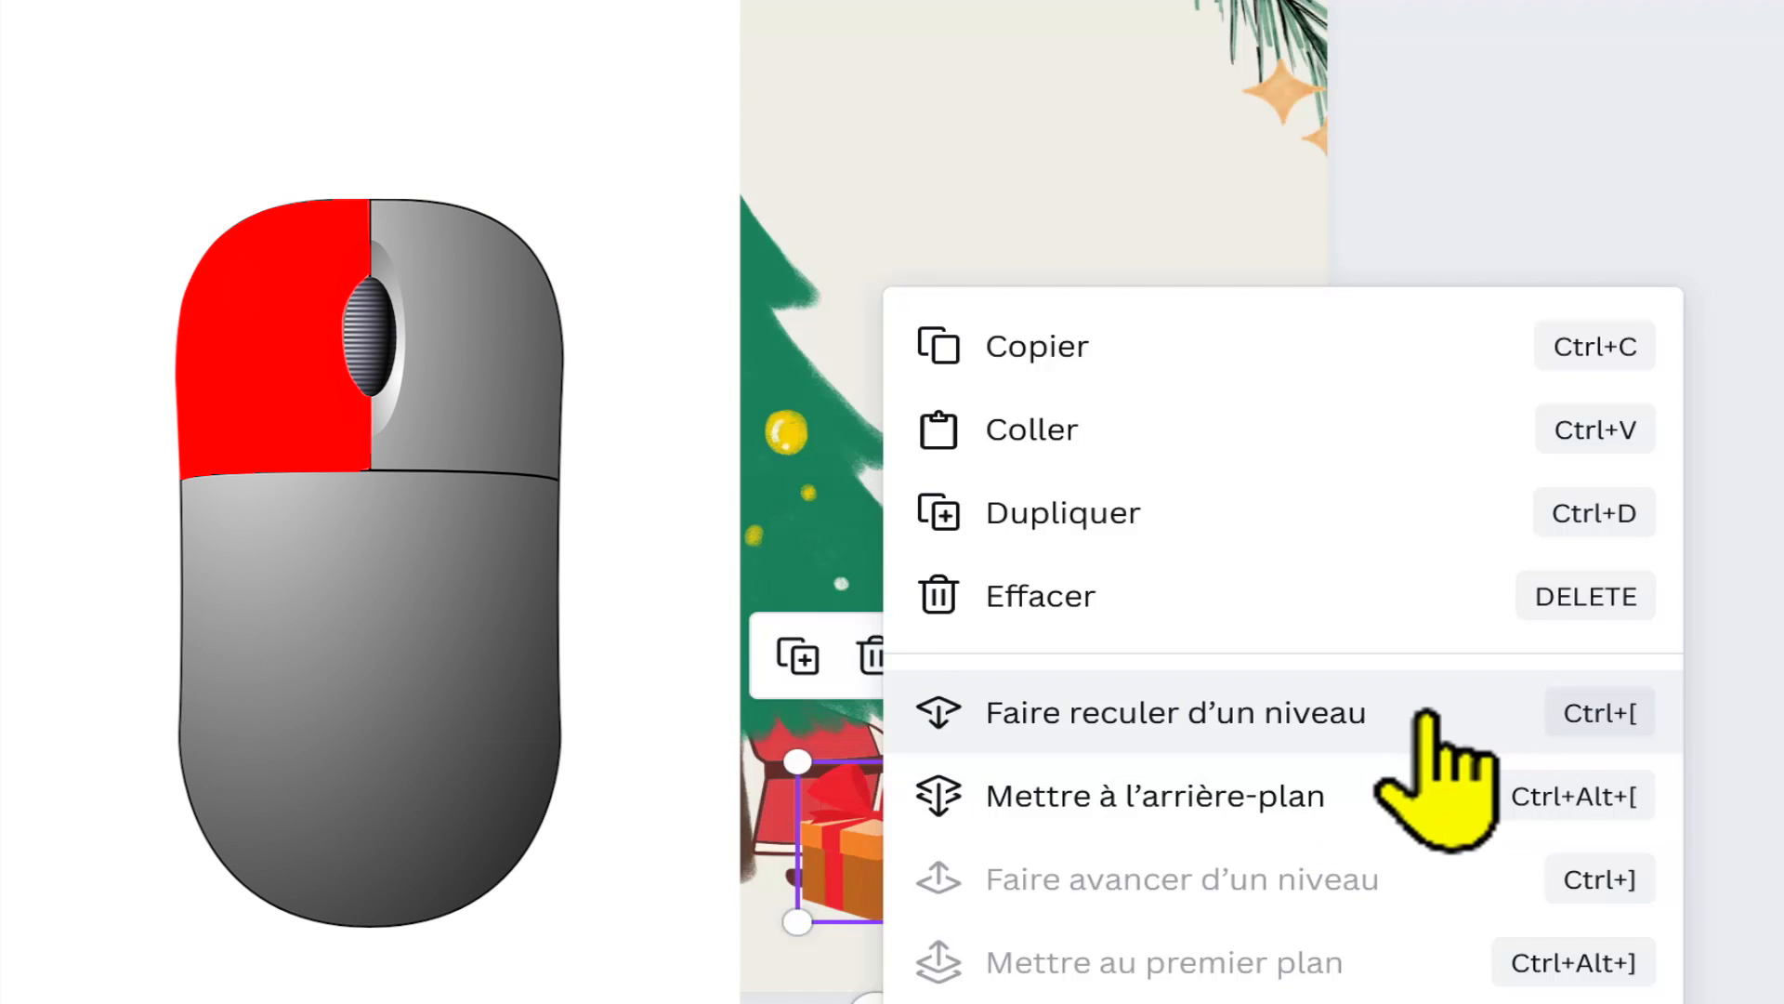
{"action": "left_click", "coordinate": [1424, 715]}
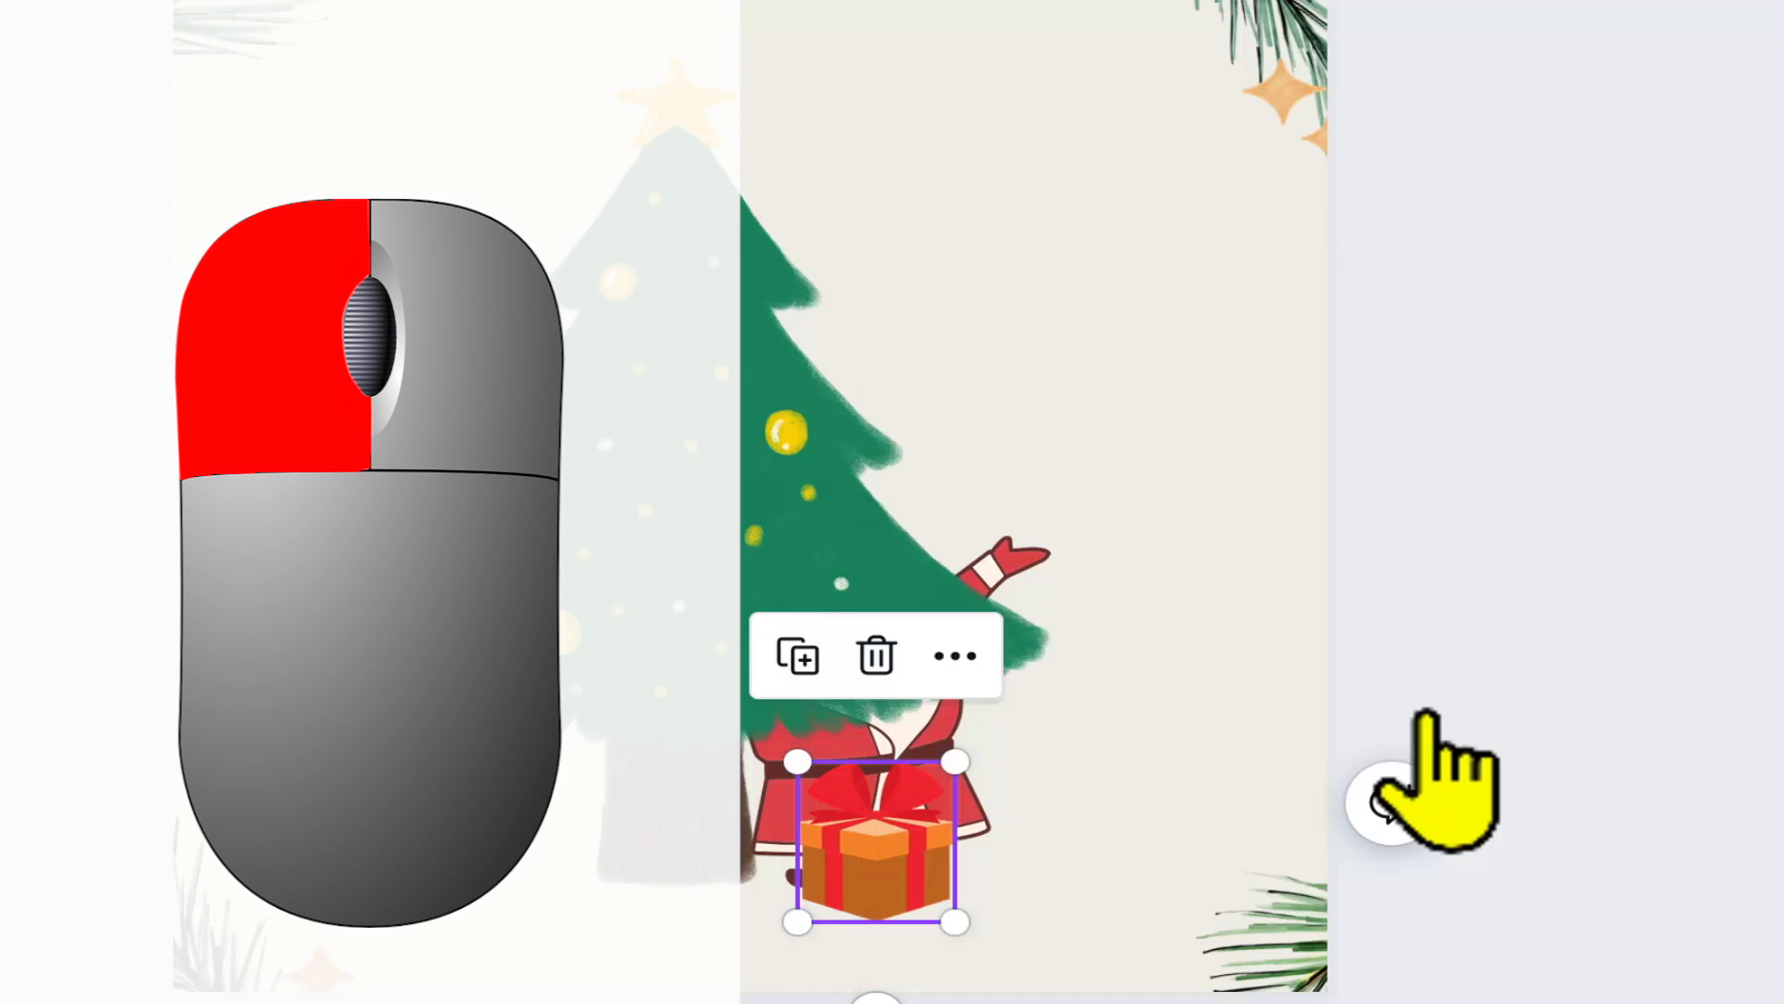
{"action": "left_click_drag", "start_coordinate": [869, 869], "coordinate": [576, 847]}
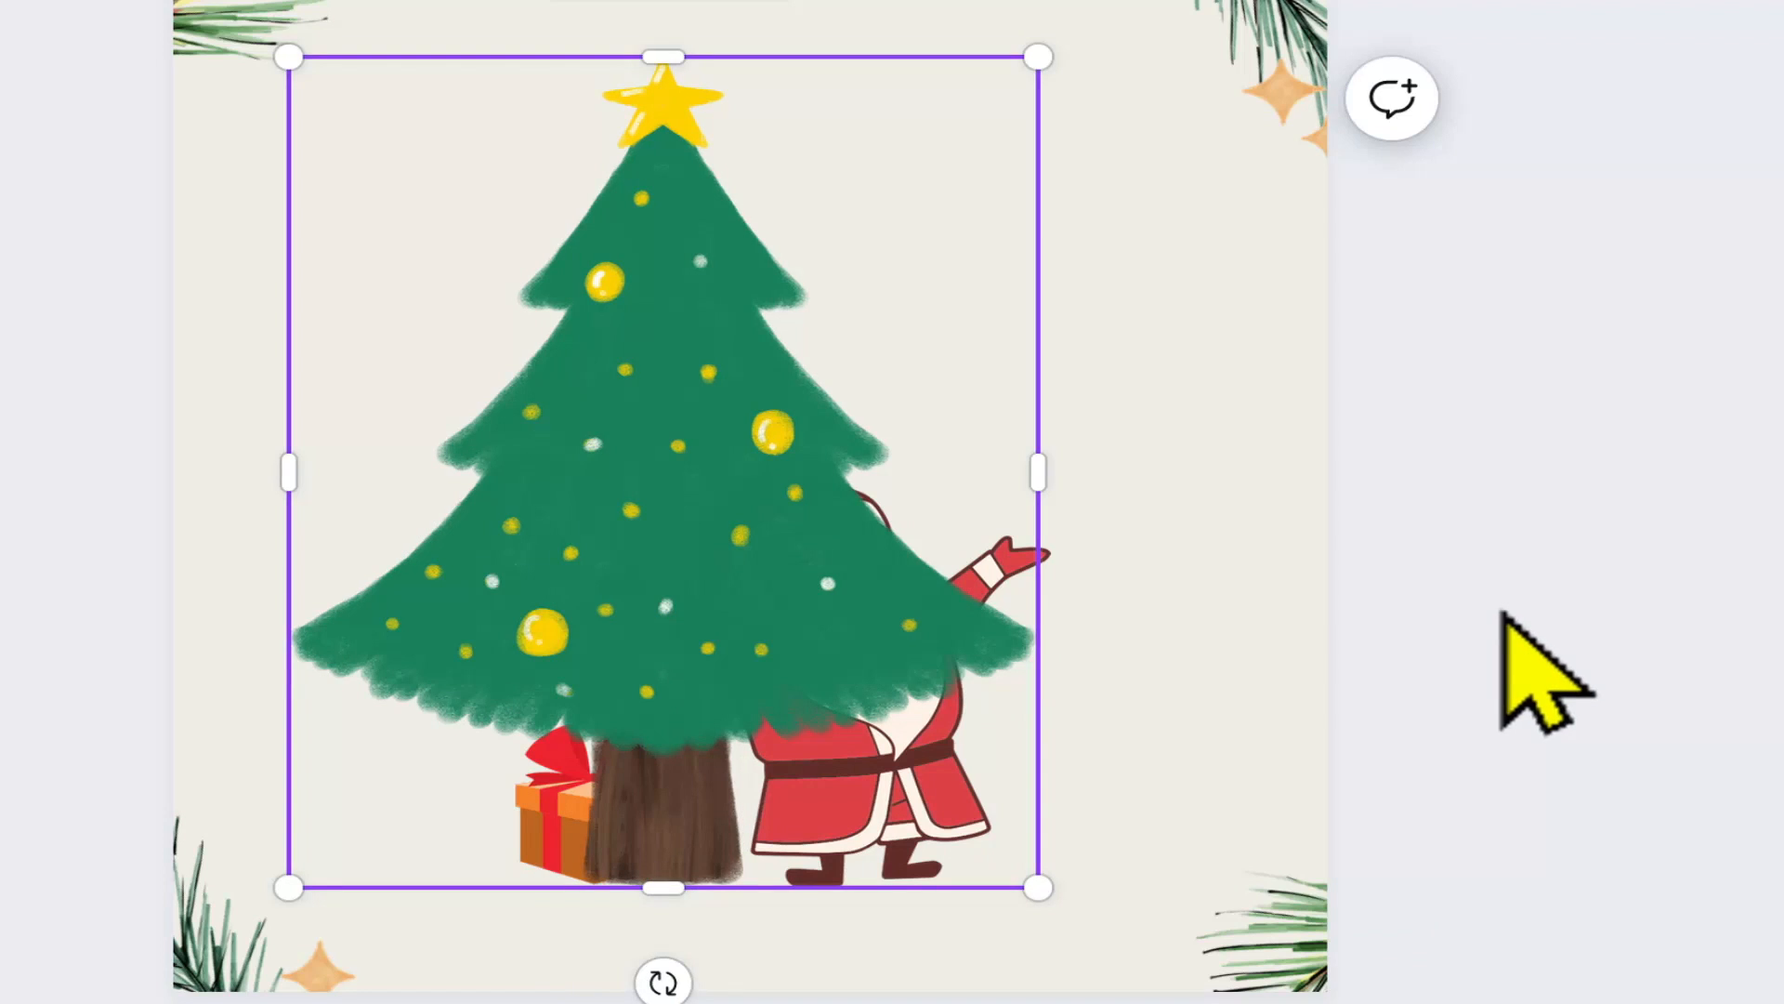
Step: Shift the Christmas tree slightly left and bring Santa forward one level
{"action": "mouse_move", "coordinate": [617, 557]}
{"action": "left_mouse_down"}
{"action": "mouse_move", "coordinate": [706, 567]}
{"action": "mouse_move", "coordinate": [566, 573]}
{"action": "mouse_move", "coordinate": [753, 561]}
{"action": "mouse_move", "coordinate": [446, 562]}
{"action": "mouse_move", "coordinate": [625, 570]}
{"action": "mouse_move", "coordinate": [609, 570]}
{"action": "left_mouse_up"}
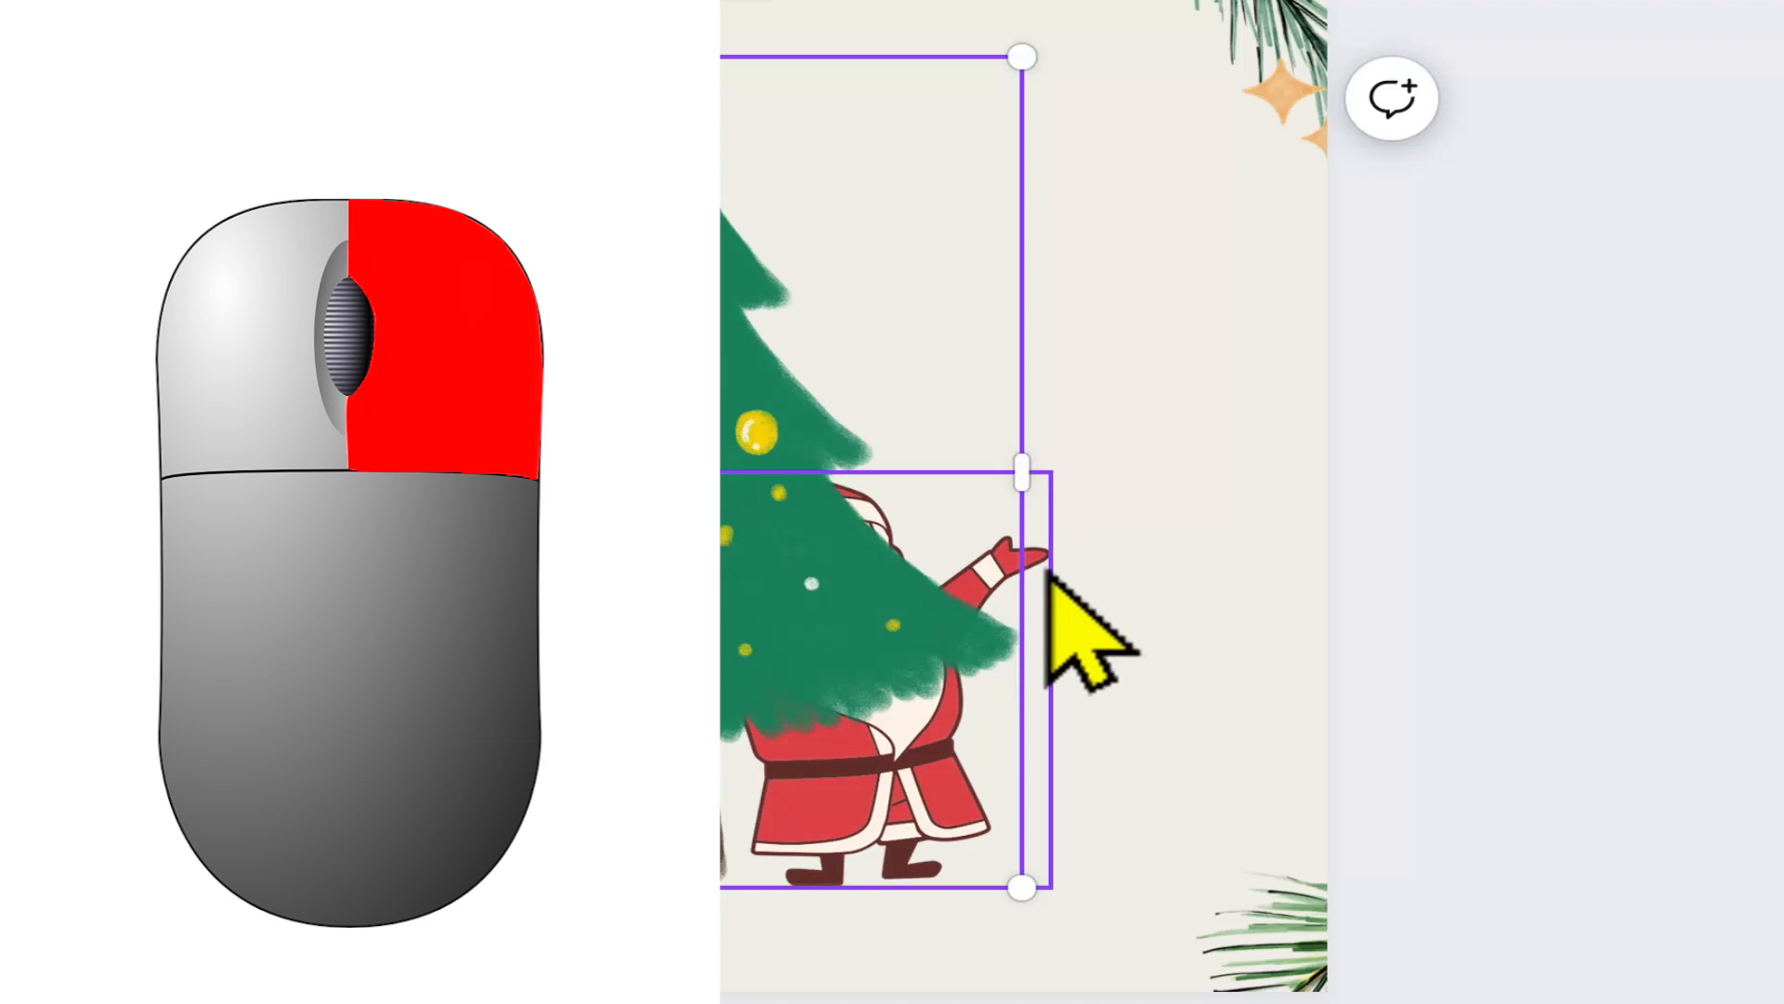
{"action": "right_click", "coordinate": [1046, 570]}
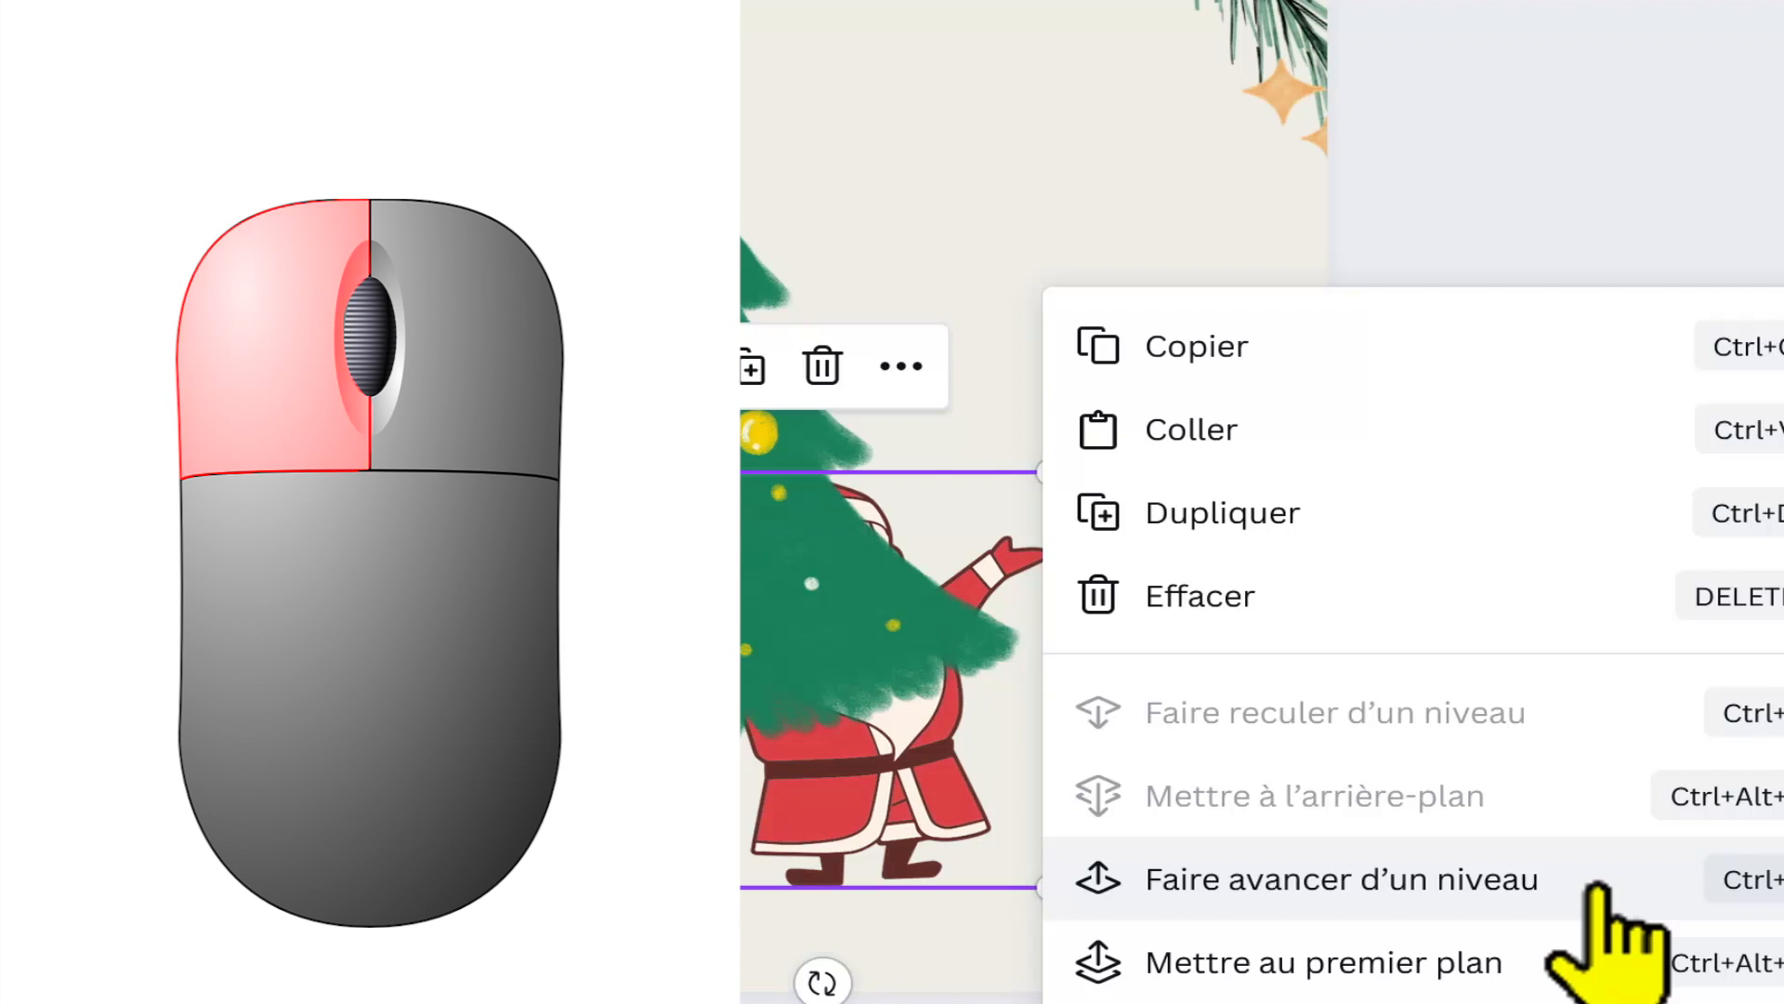
{"action": "left_click", "coordinate": [1596, 887]}
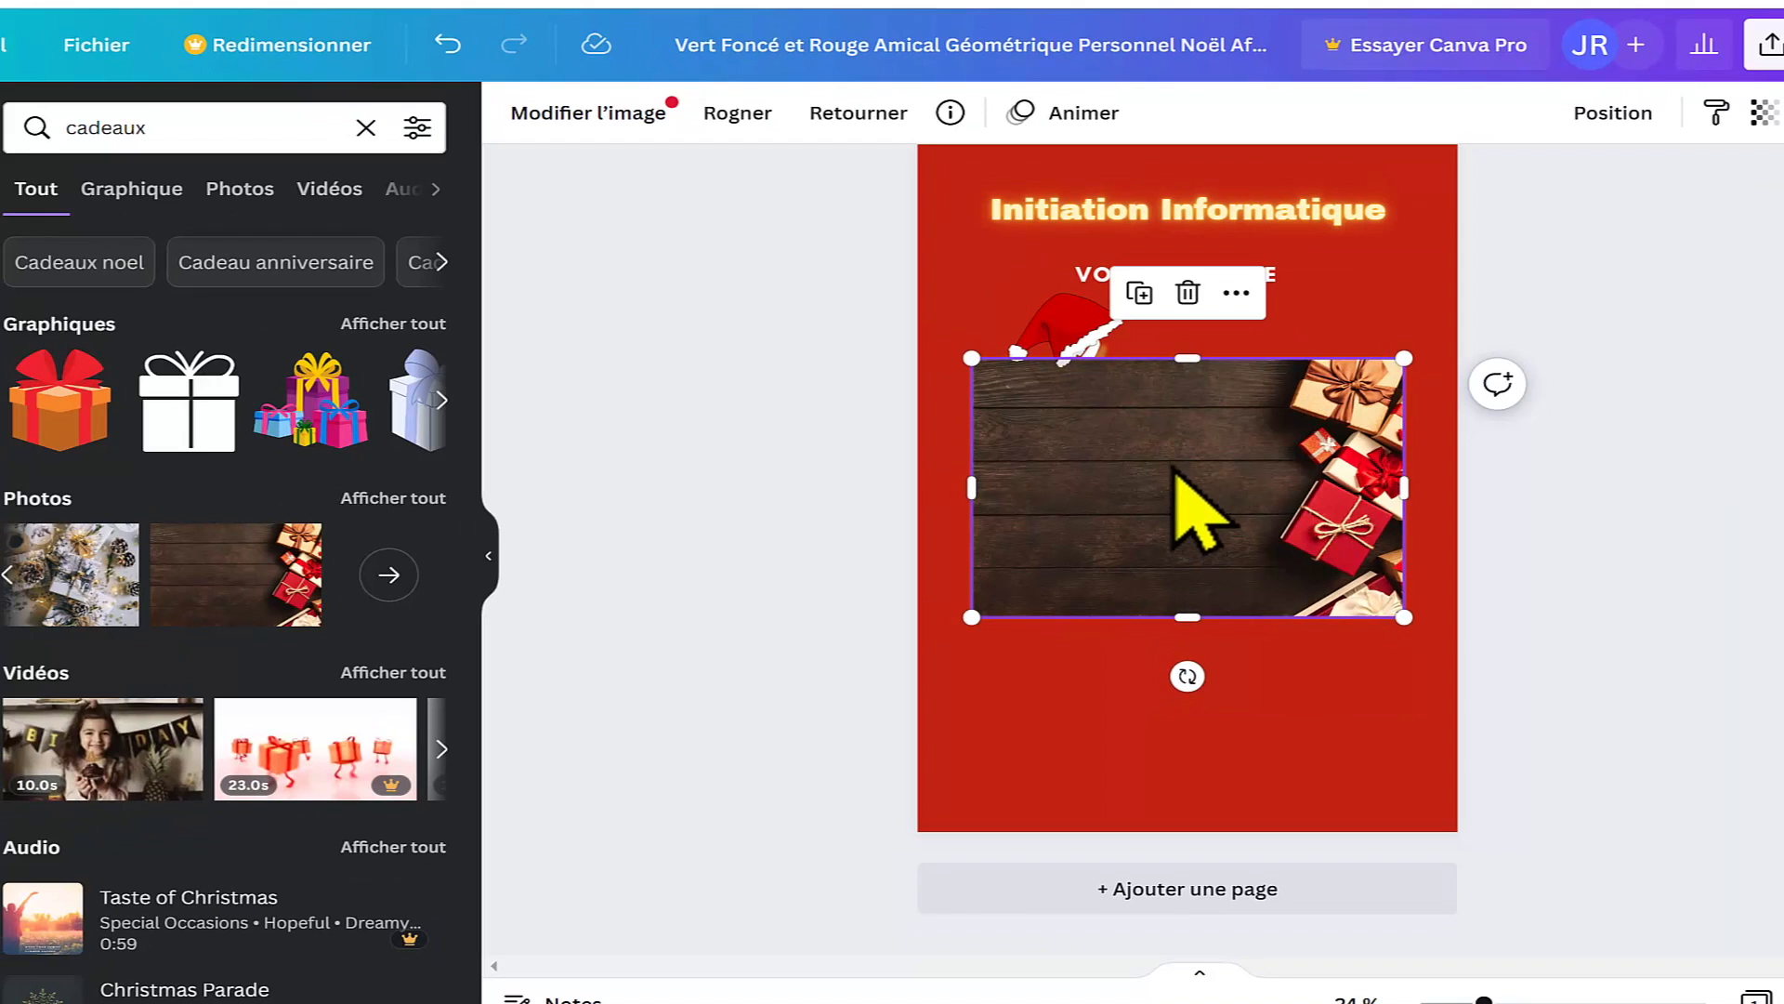
Step: In the red poster design, centre the wooden-plank gift photo over the "Joyeux Noël" heading, just below "VOUS SOUHAITE"
{"action": "left_click_drag", "start_coordinate": [1174, 471], "coordinate": [1178, 406]}
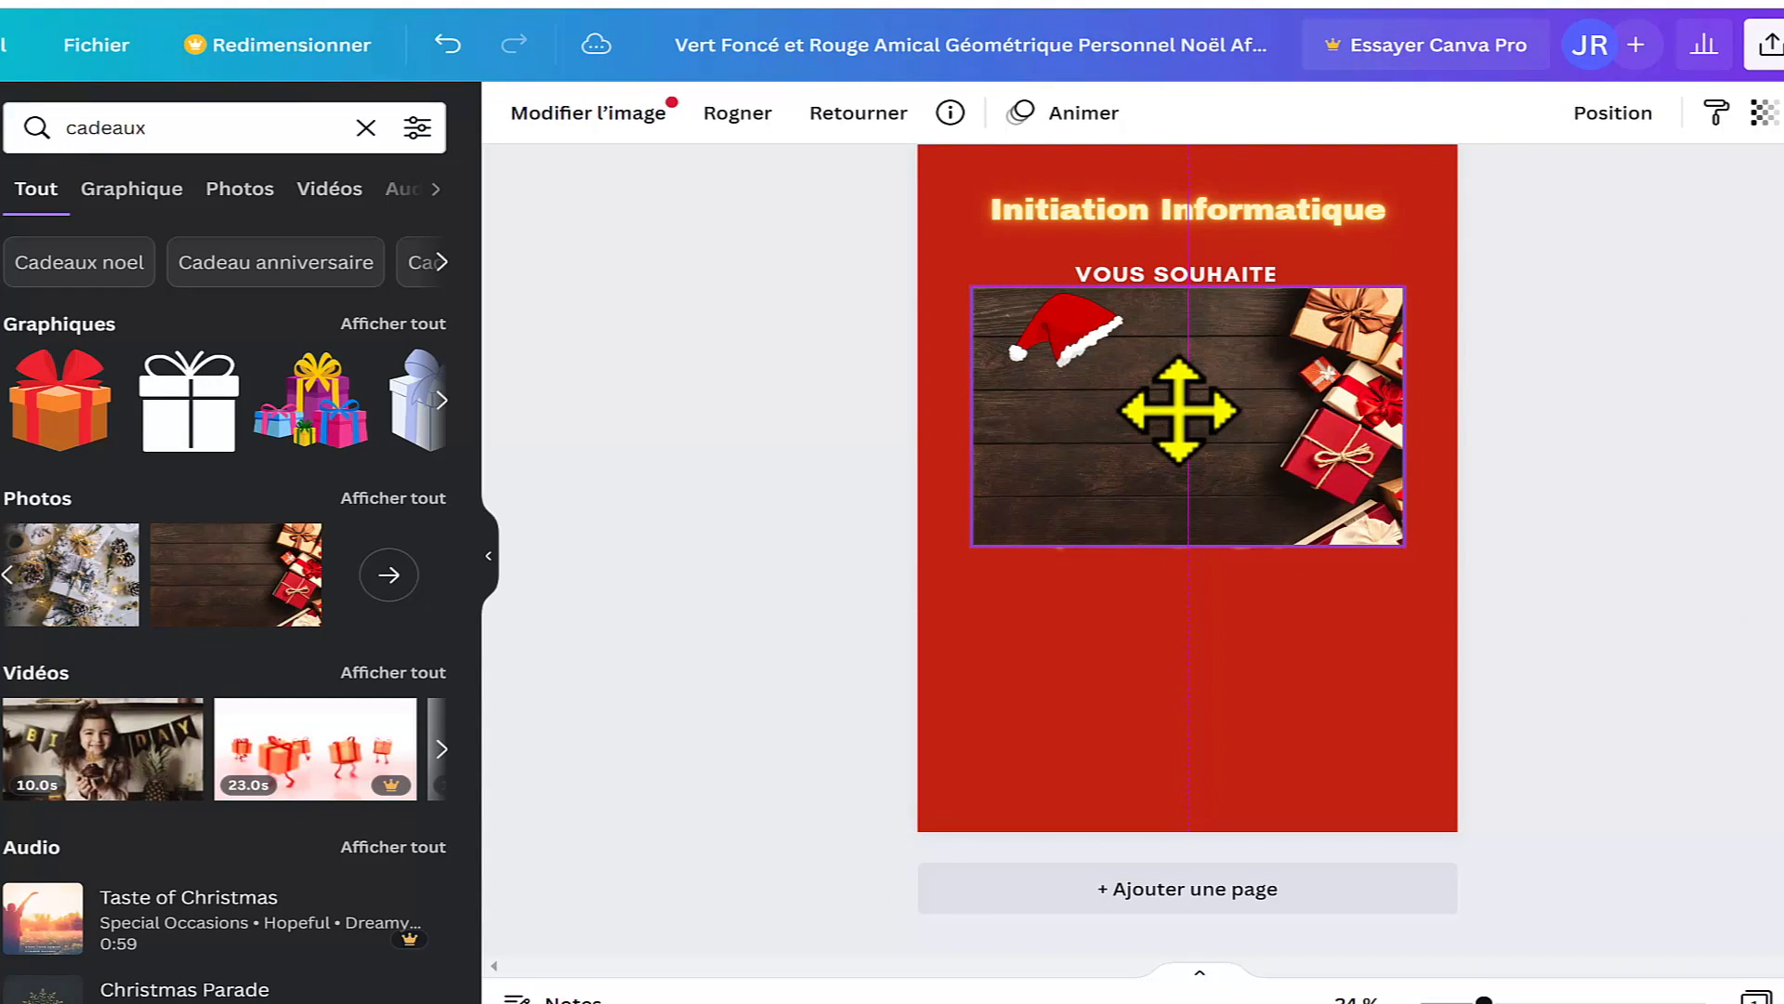
{"action": "left_click_drag", "start_coordinate": [1178, 413], "coordinate": [1175, 415]}
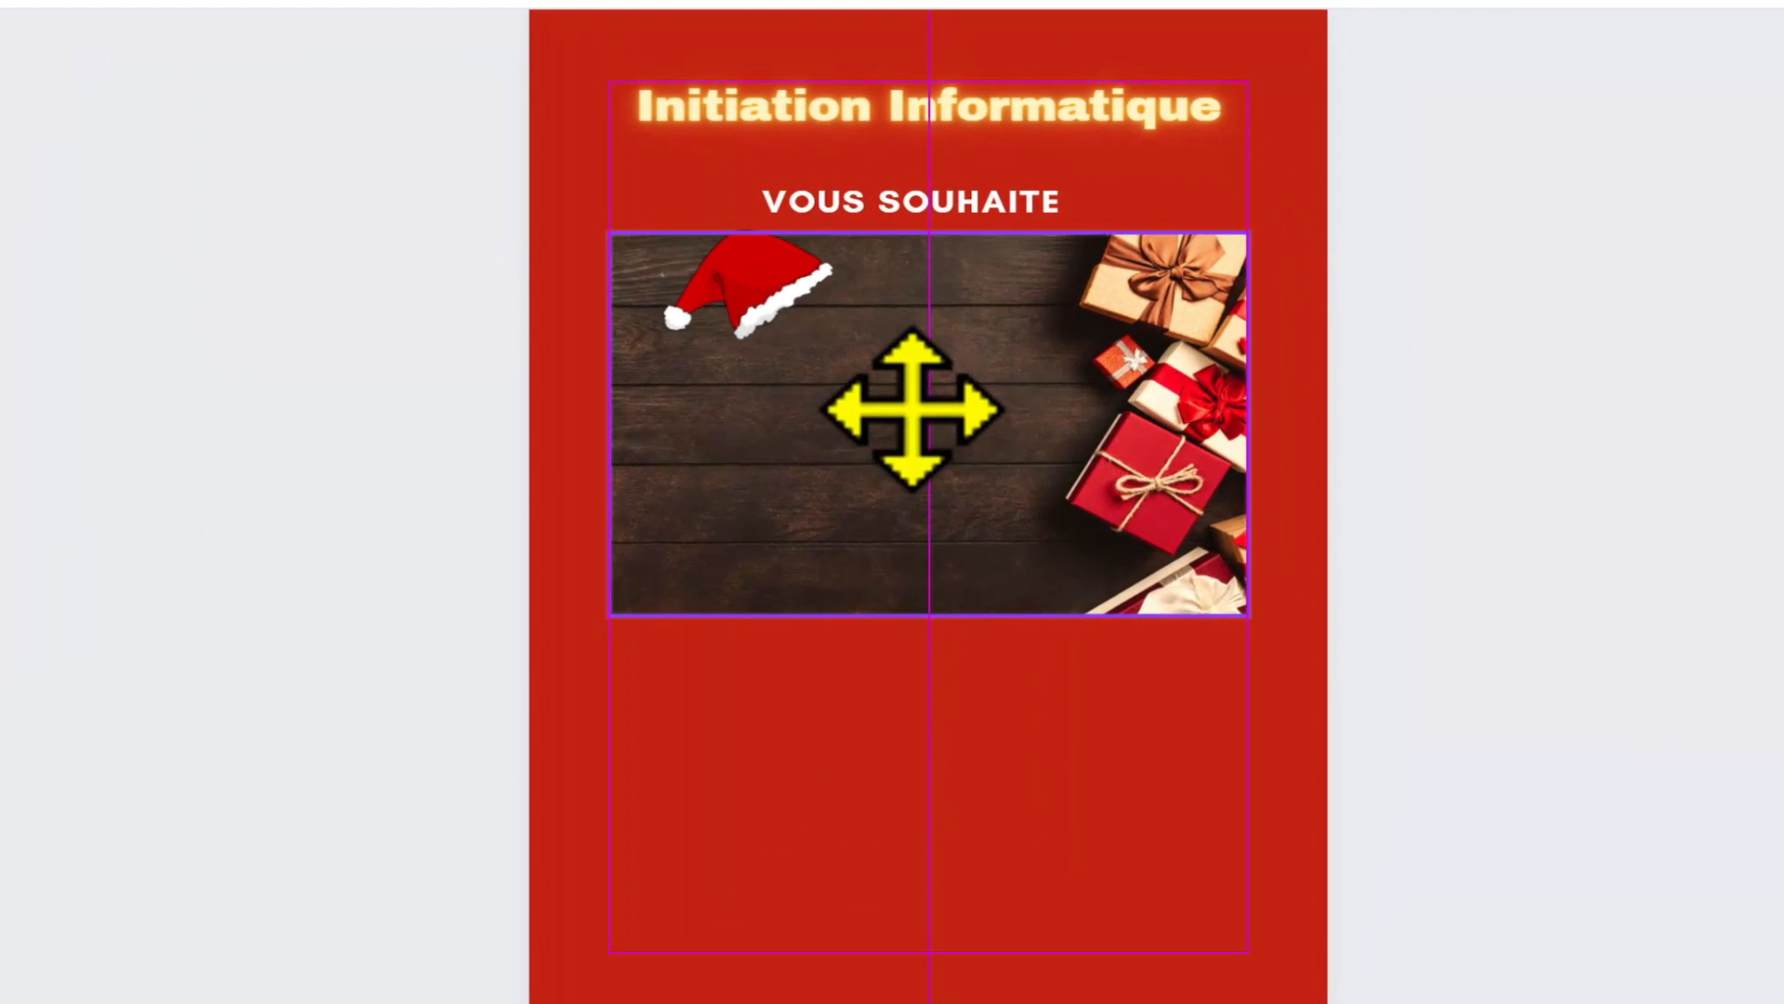
{"action": "left_click_drag", "start_coordinate": [911, 409], "coordinate": [911, 407]}
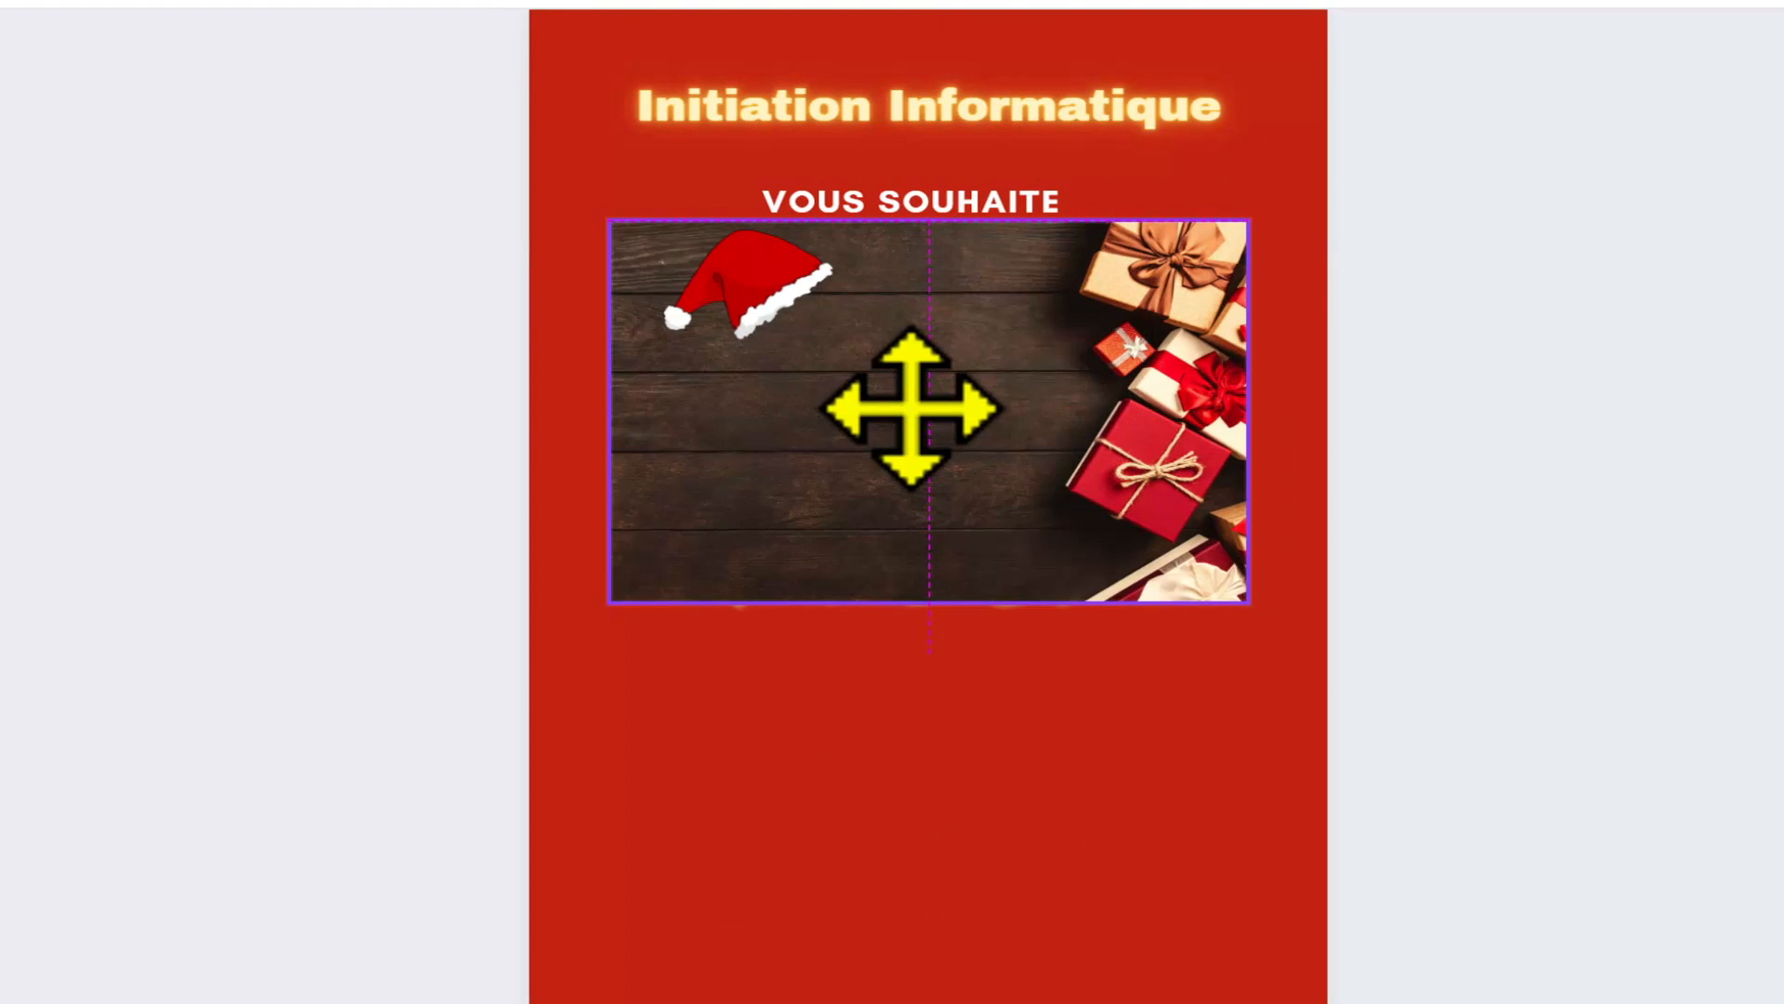
{"action": "left_click_drag", "start_coordinate": [911, 407], "coordinate": [911, 407]}
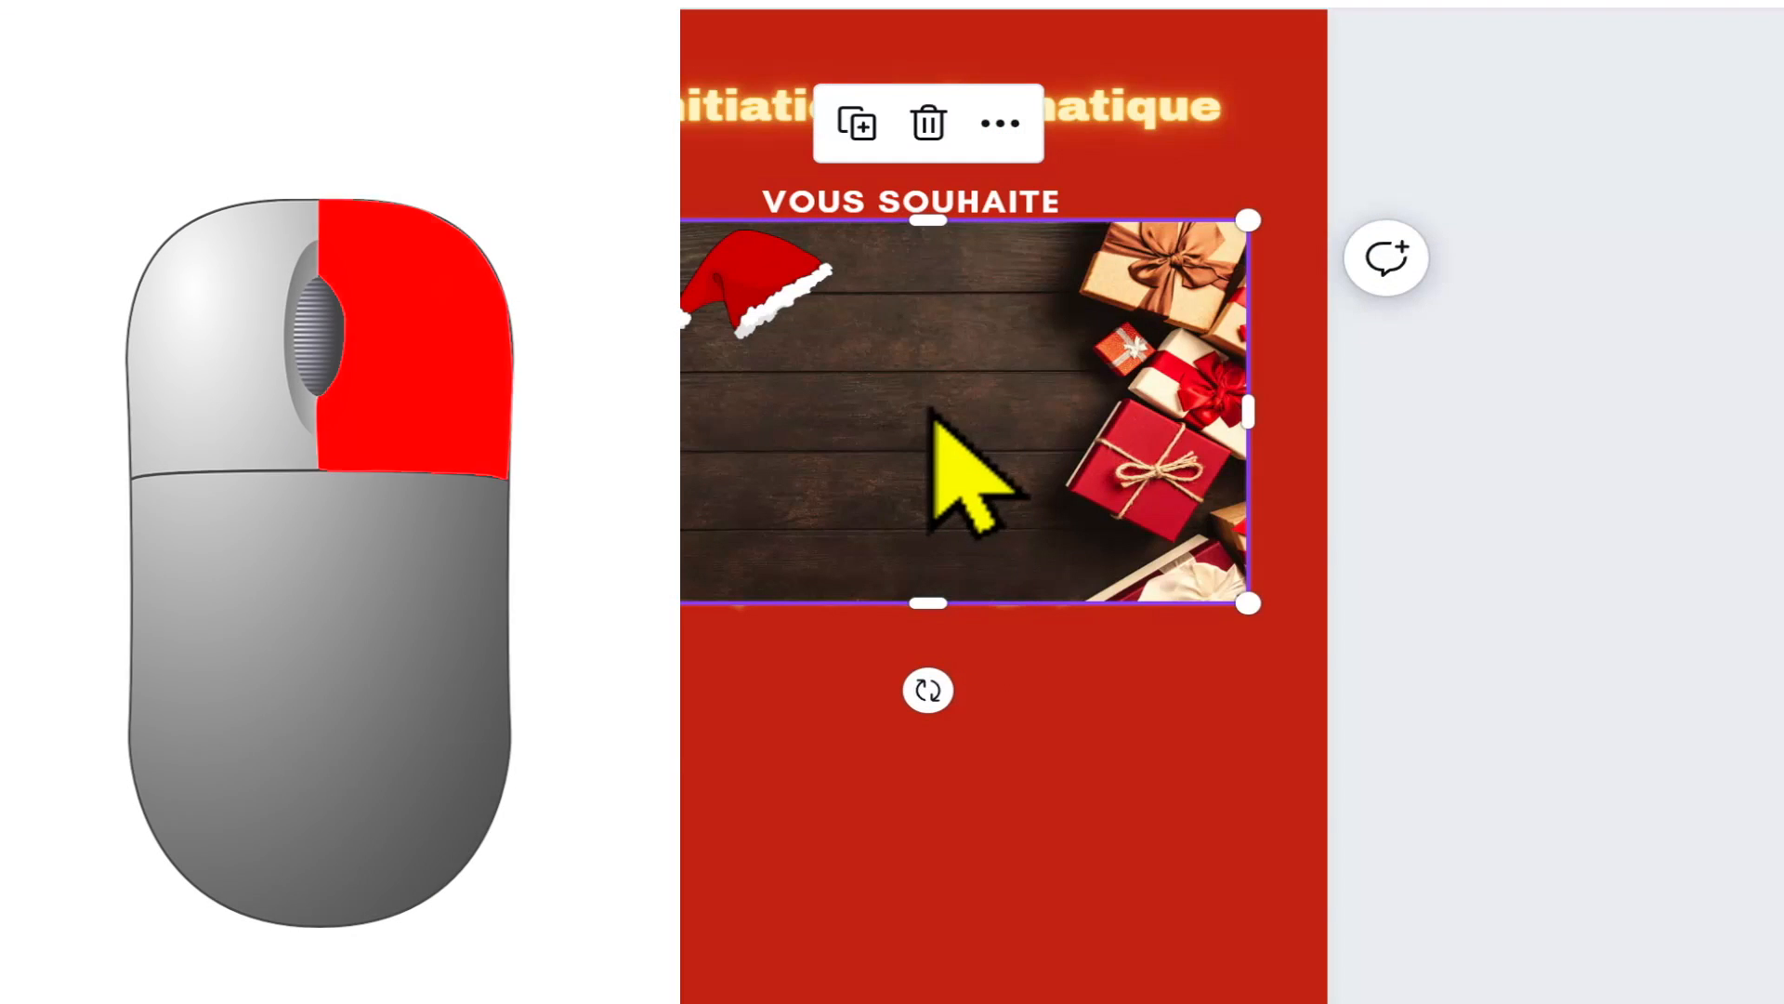
Step: Send the gift photo backward by level until it sits behind the "Joyeux Noël" heading
{"action": "right_click", "coordinate": [929, 414]}
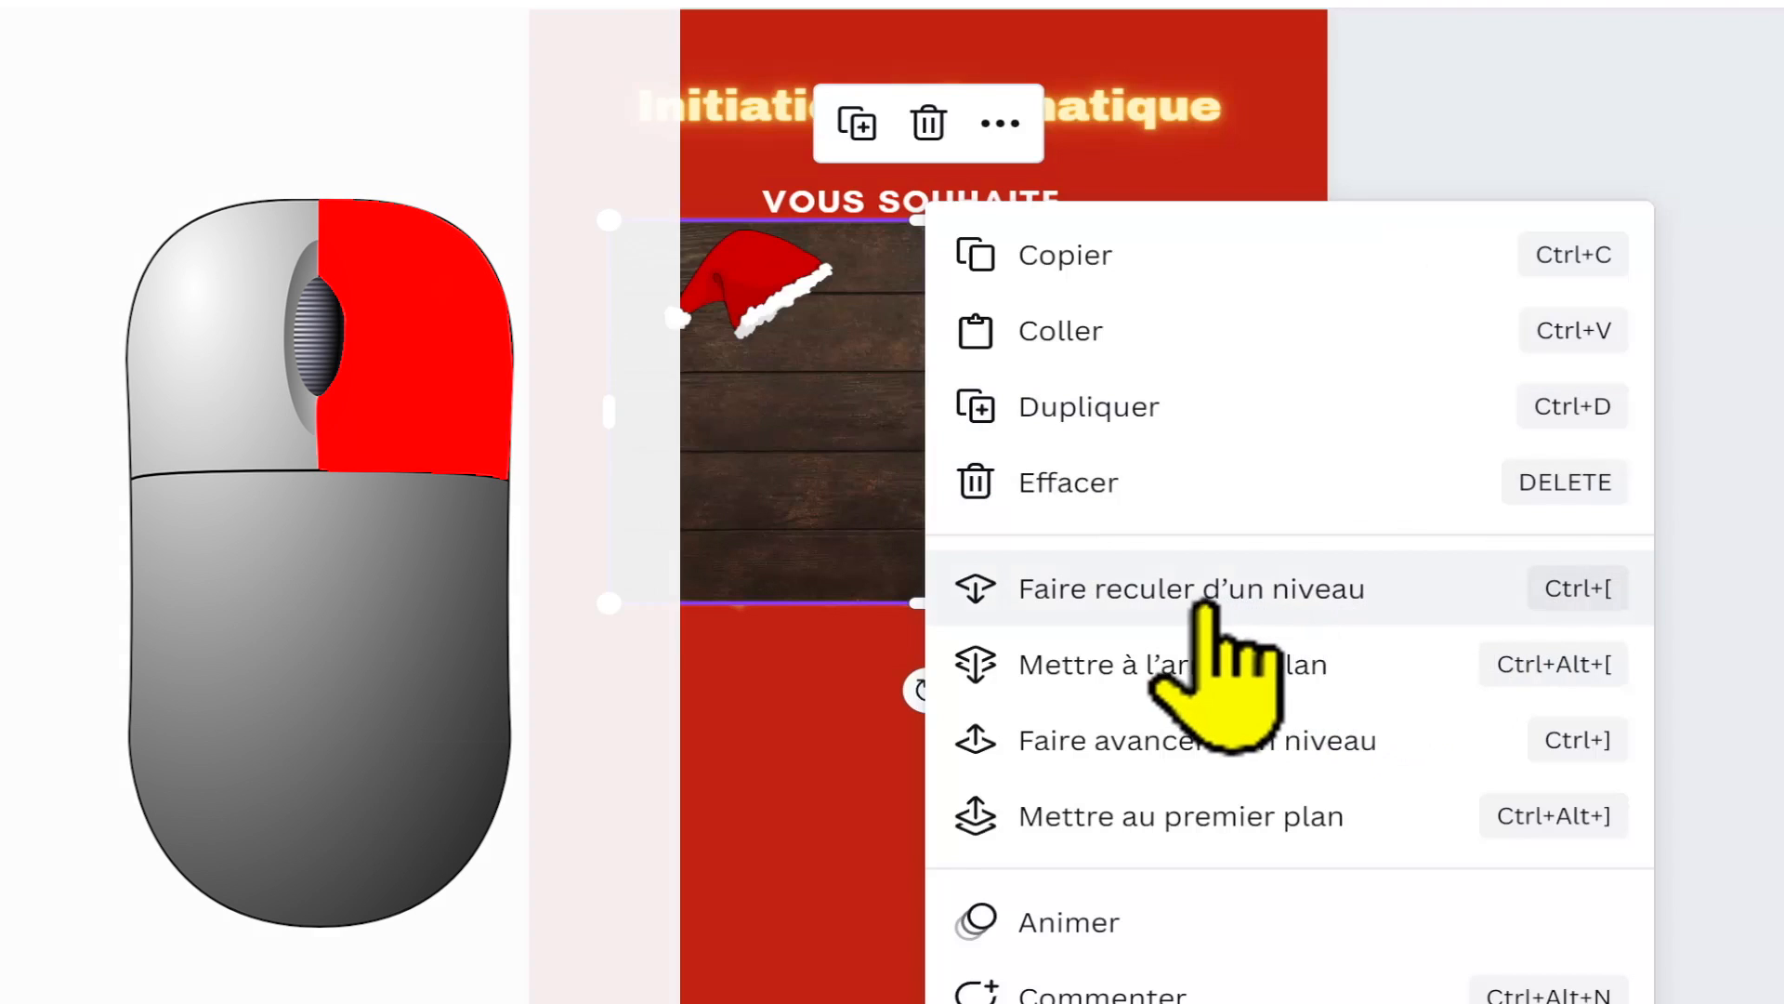
{"action": "left_click", "coordinate": [1257, 595]}
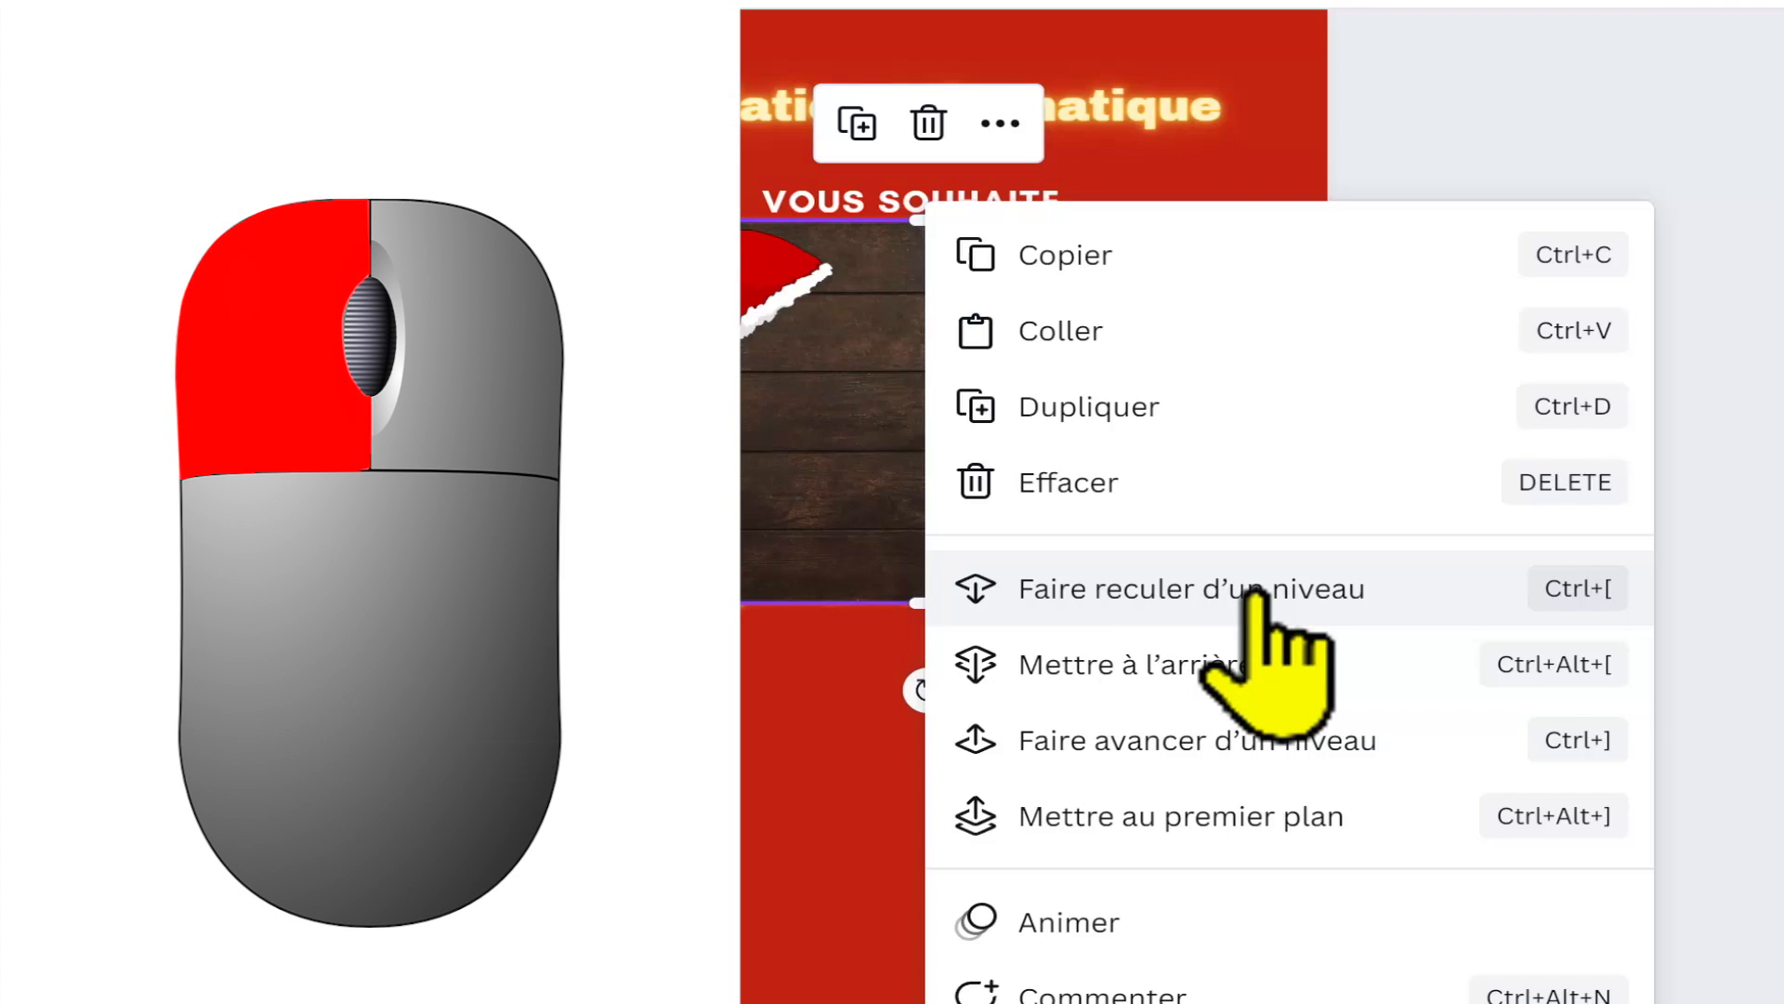
{"action": "left_click", "coordinate": [1256, 593]}
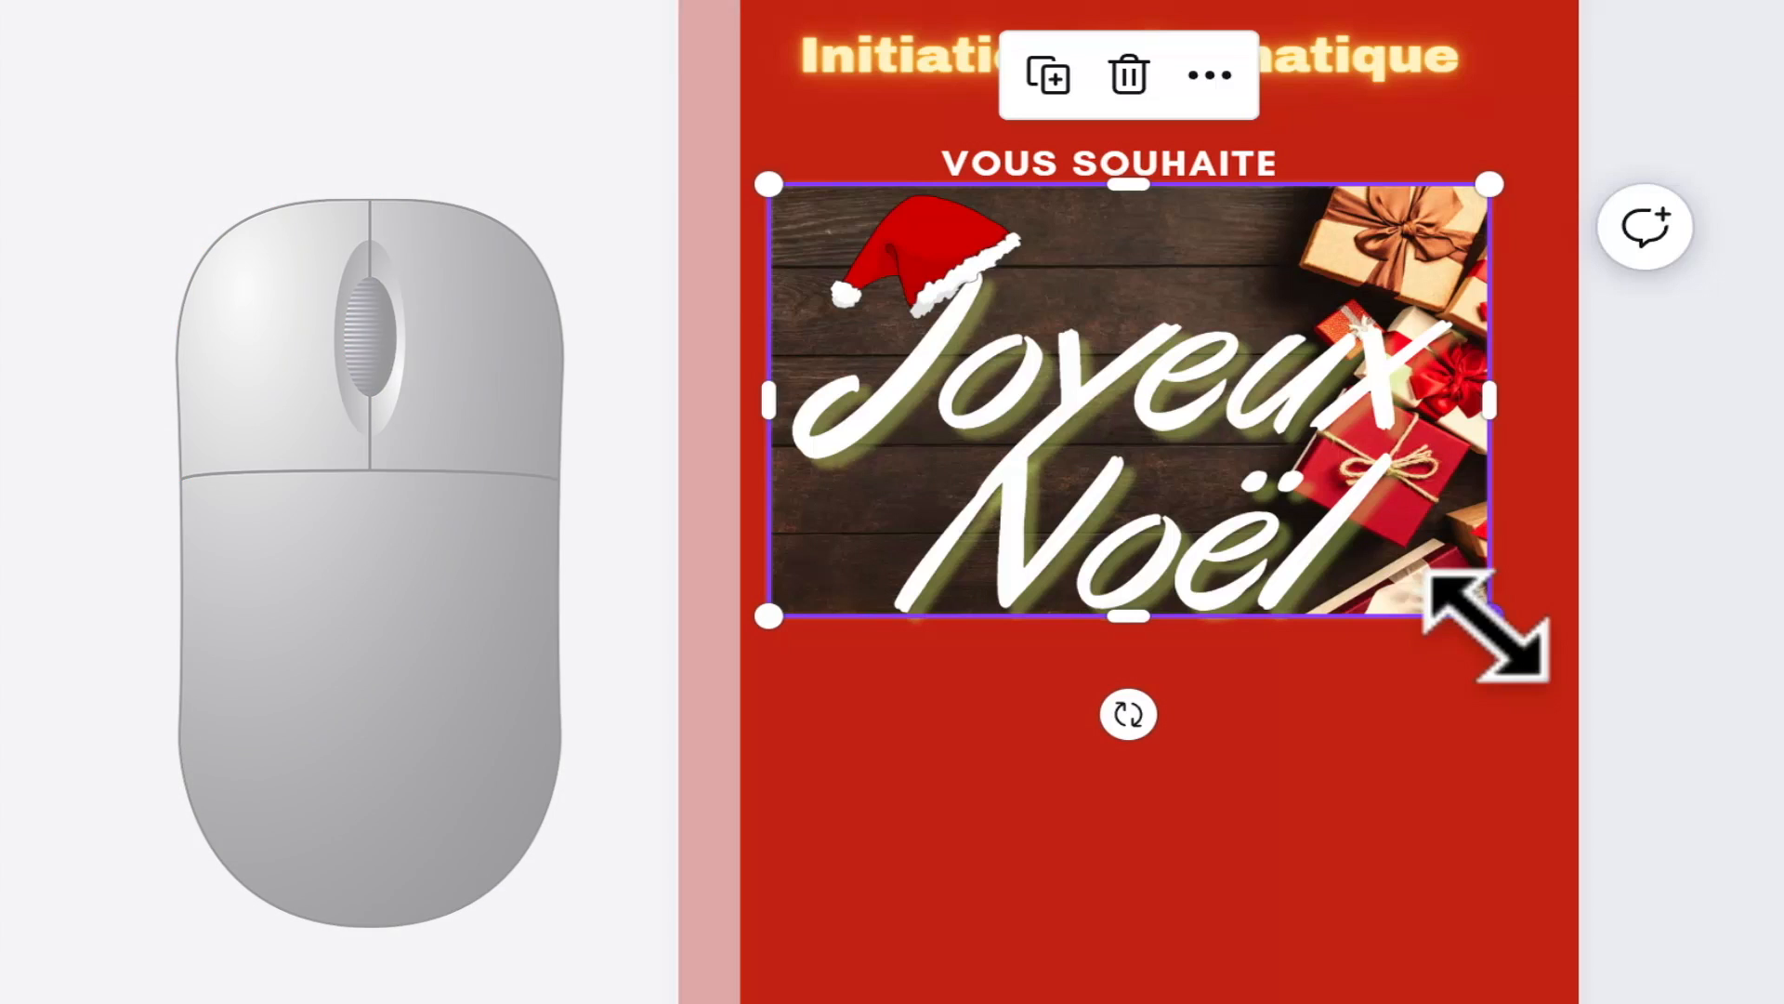
Step: Enlarge the gift photo to the full page height and shift it left so the gifts line the page's right side
{"action": "left_click_drag", "start_coordinate": [1490, 615], "coordinate": [1783, 1003]}
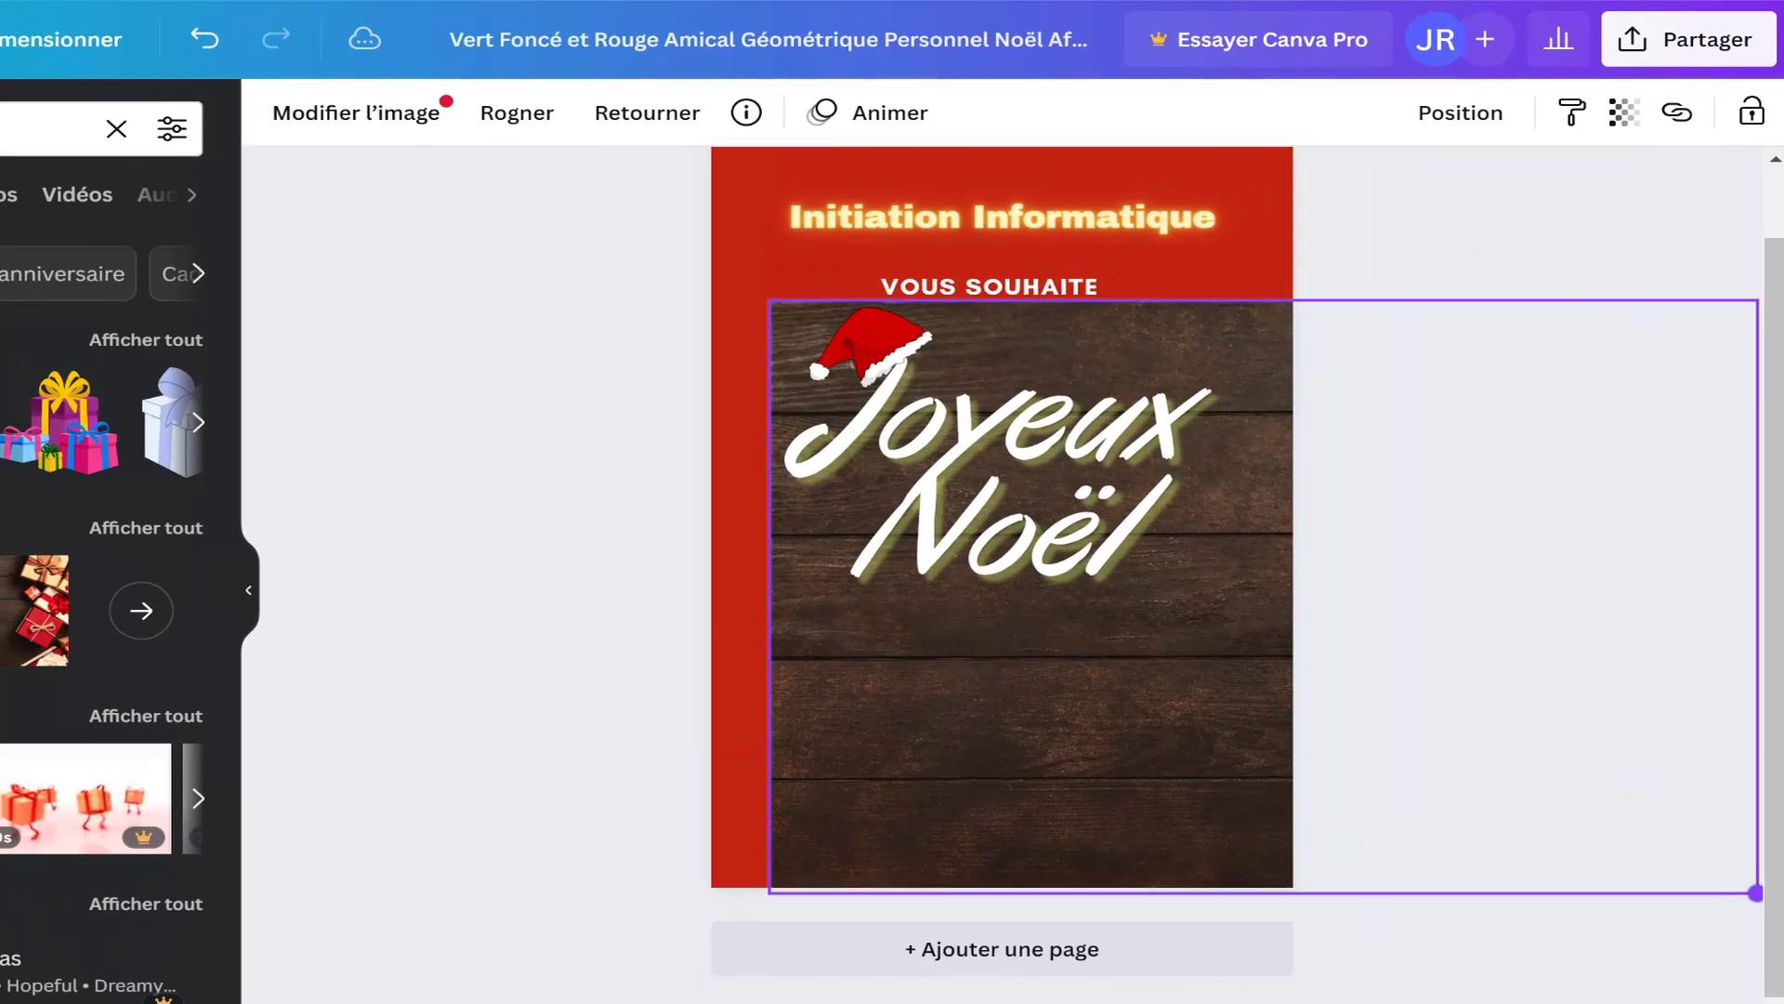
{"action": "mouse_move", "coordinate": [1755, 893]}
{"action": "left_mouse_down"}
{"action": "mouse_move", "coordinate": [1772, 892]}
{"action": "mouse_move", "coordinate": [1725, 868]}
{"action": "mouse_move", "coordinate": [1744, 886]}
{"action": "left_mouse_up"}
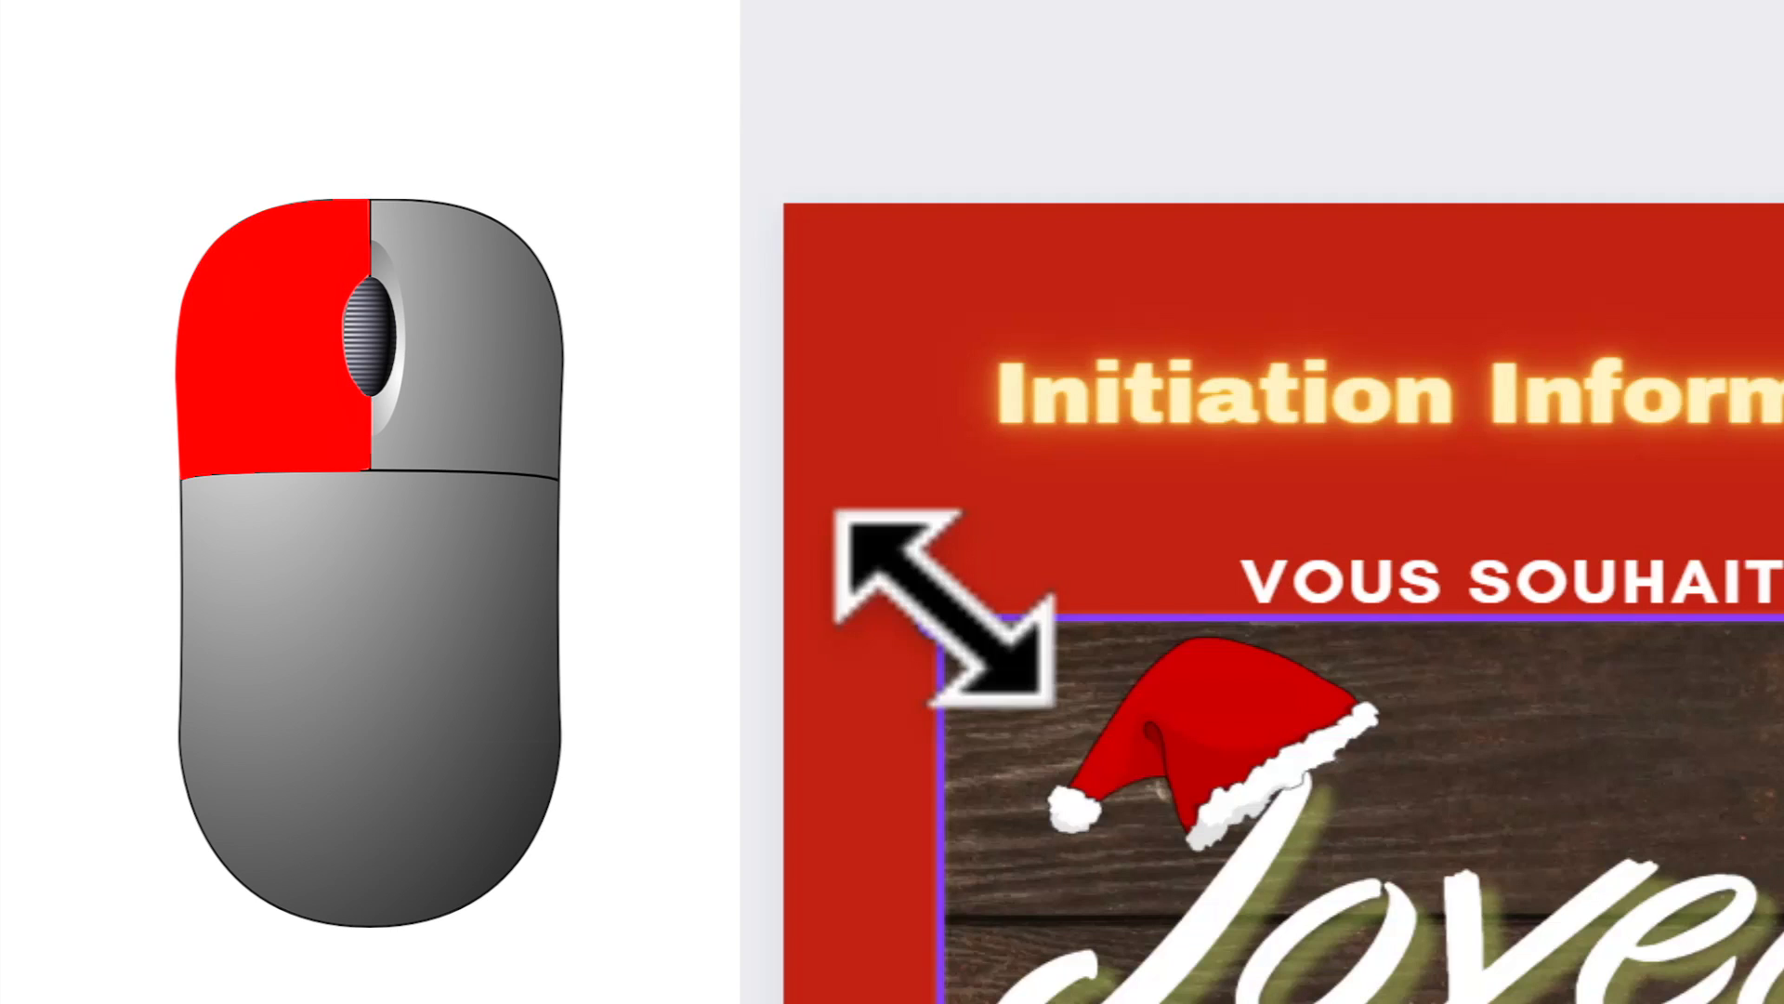
{"action": "left_click_drag", "start_coordinate": [941, 616], "coordinate": [250, 202]}
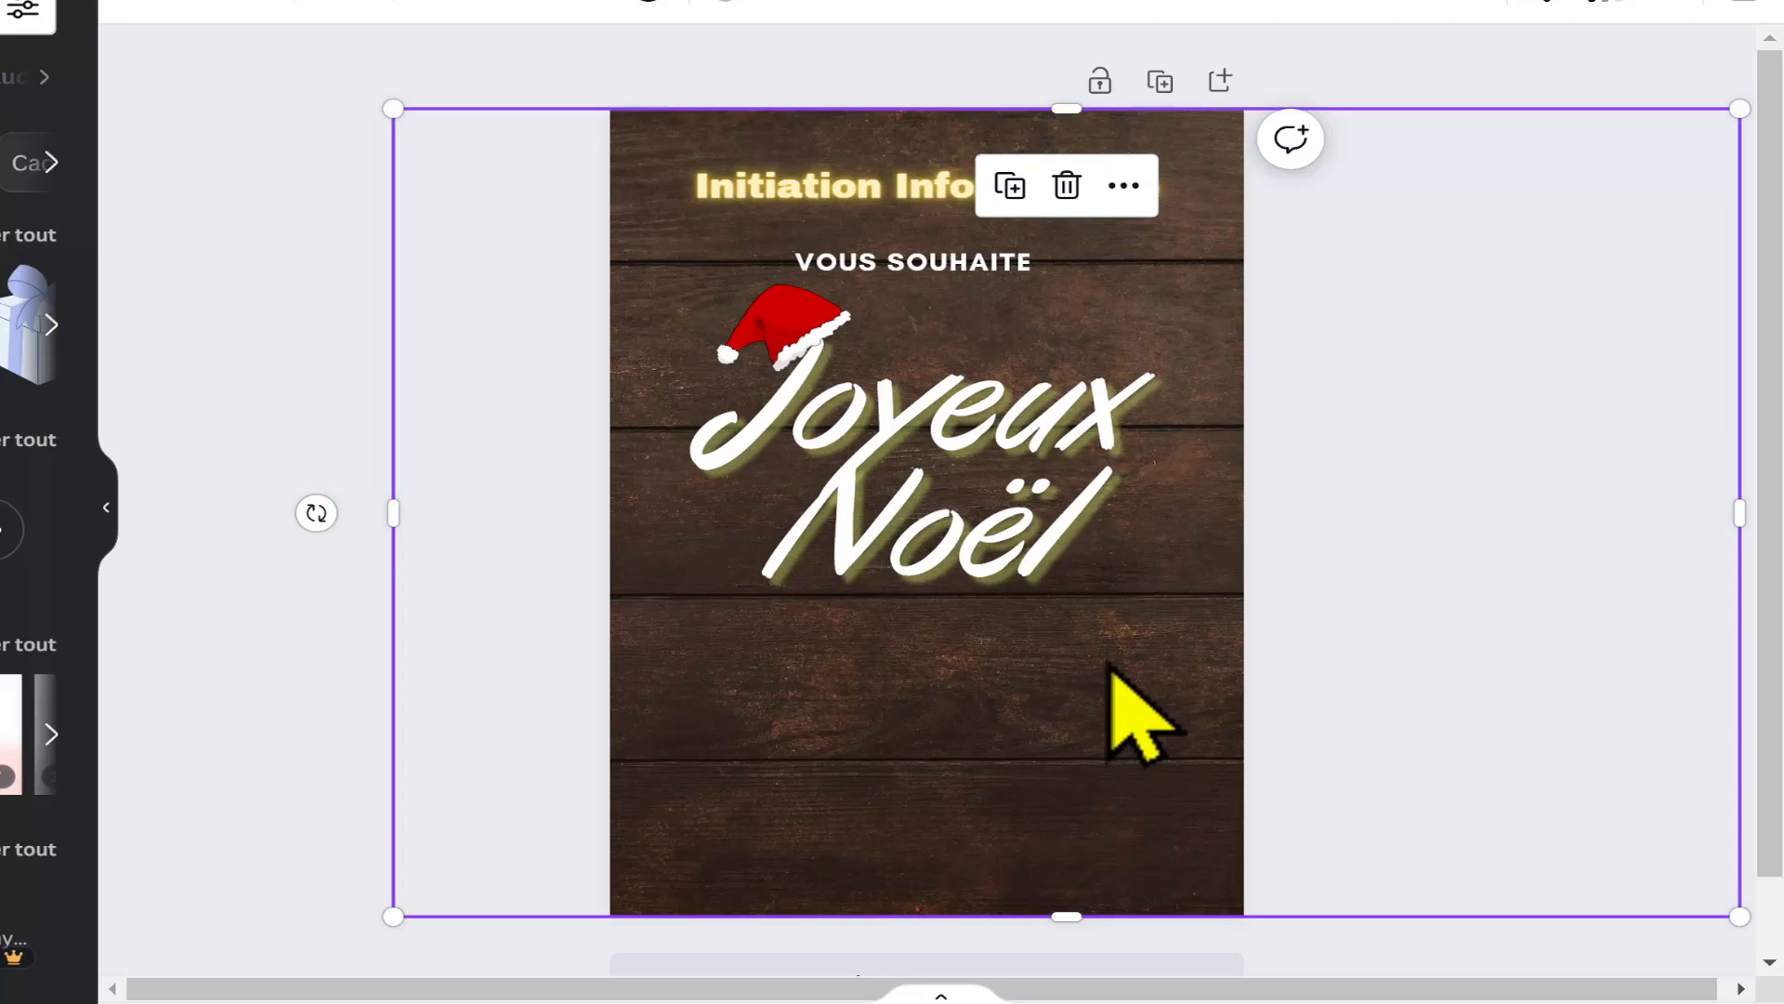
{"action": "left_click_drag", "start_coordinate": [1109, 667], "coordinate": [801, 661]}
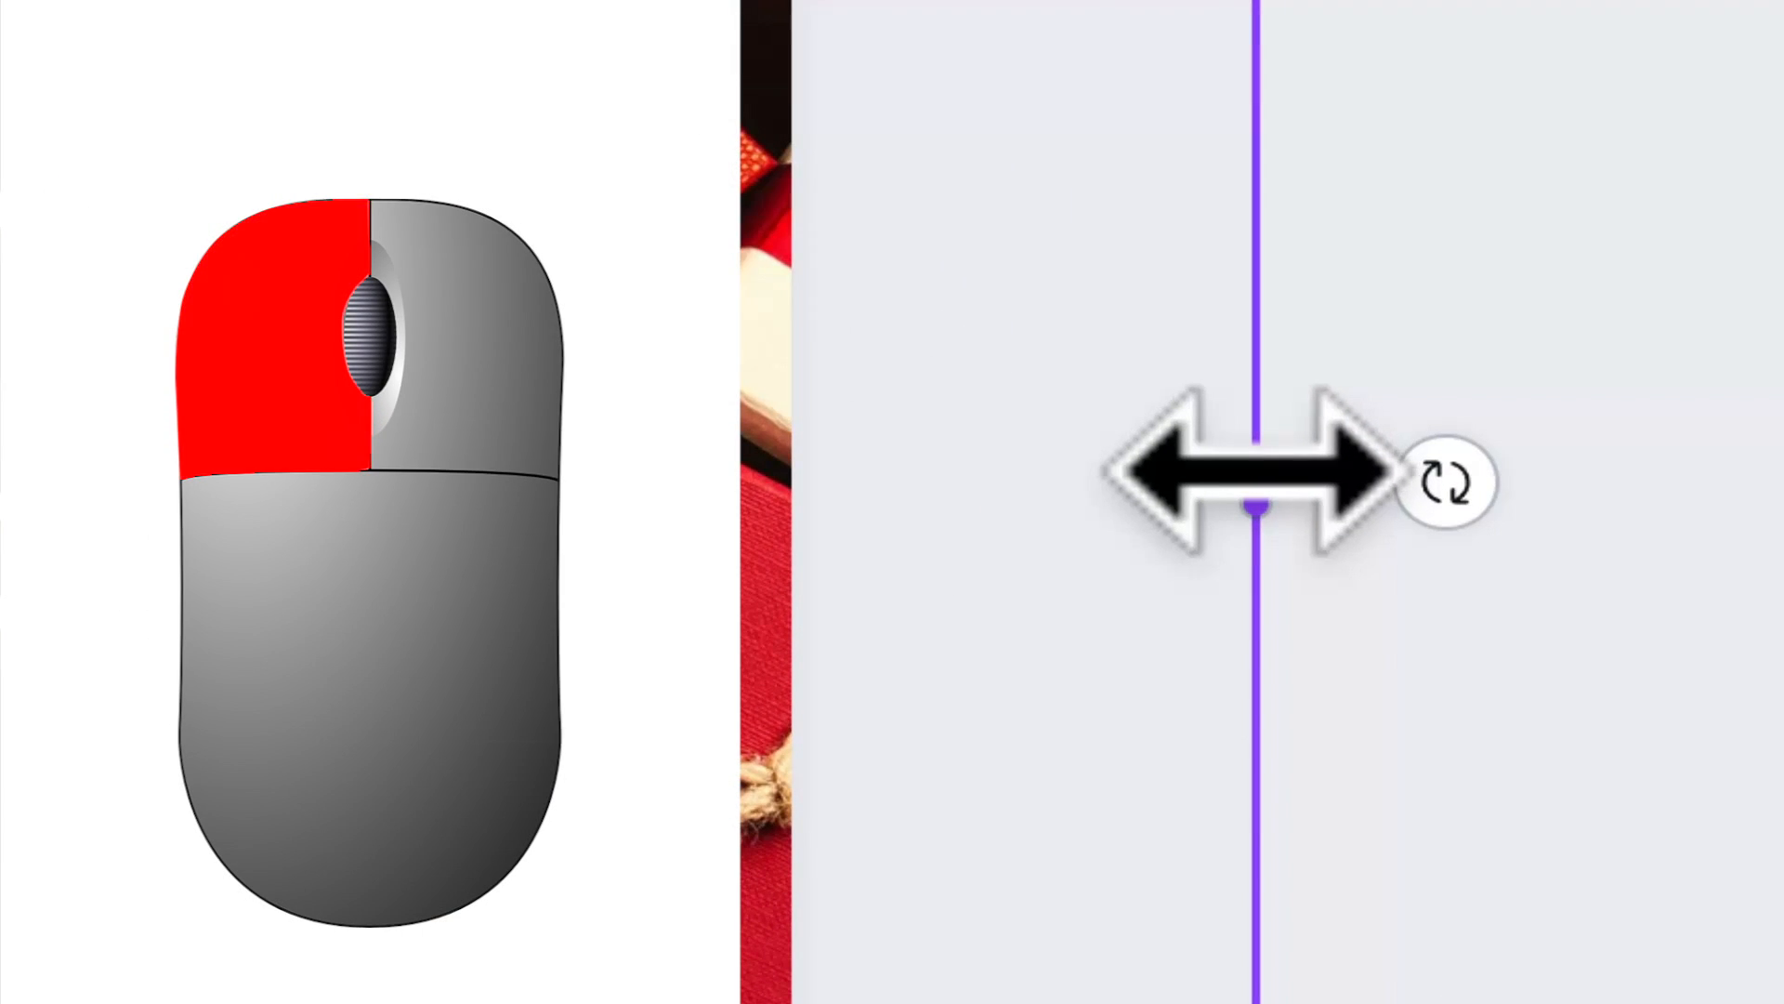
Step: Hide the side panel and trim the gift photo's left and right sides to the page edges
{"action": "left_click_drag", "start_coordinate": [1256, 475], "coordinate": [808, 406]}
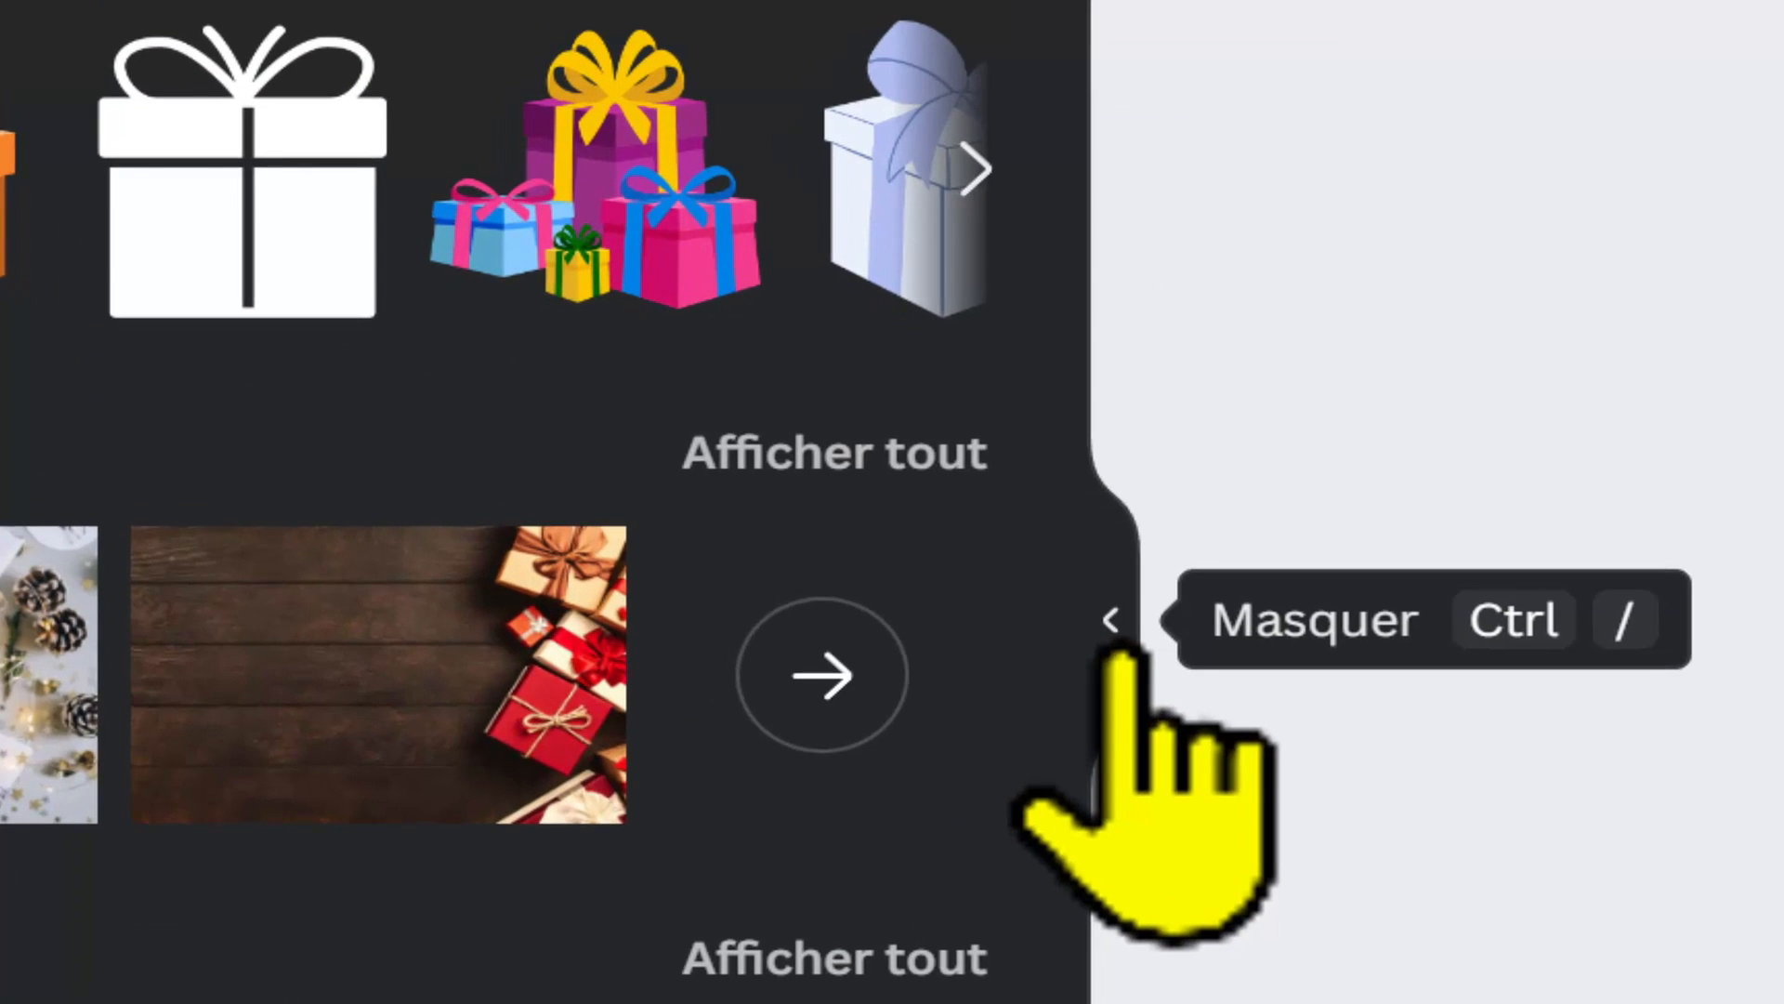
{"action": "left_click", "coordinate": [1118, 646]}
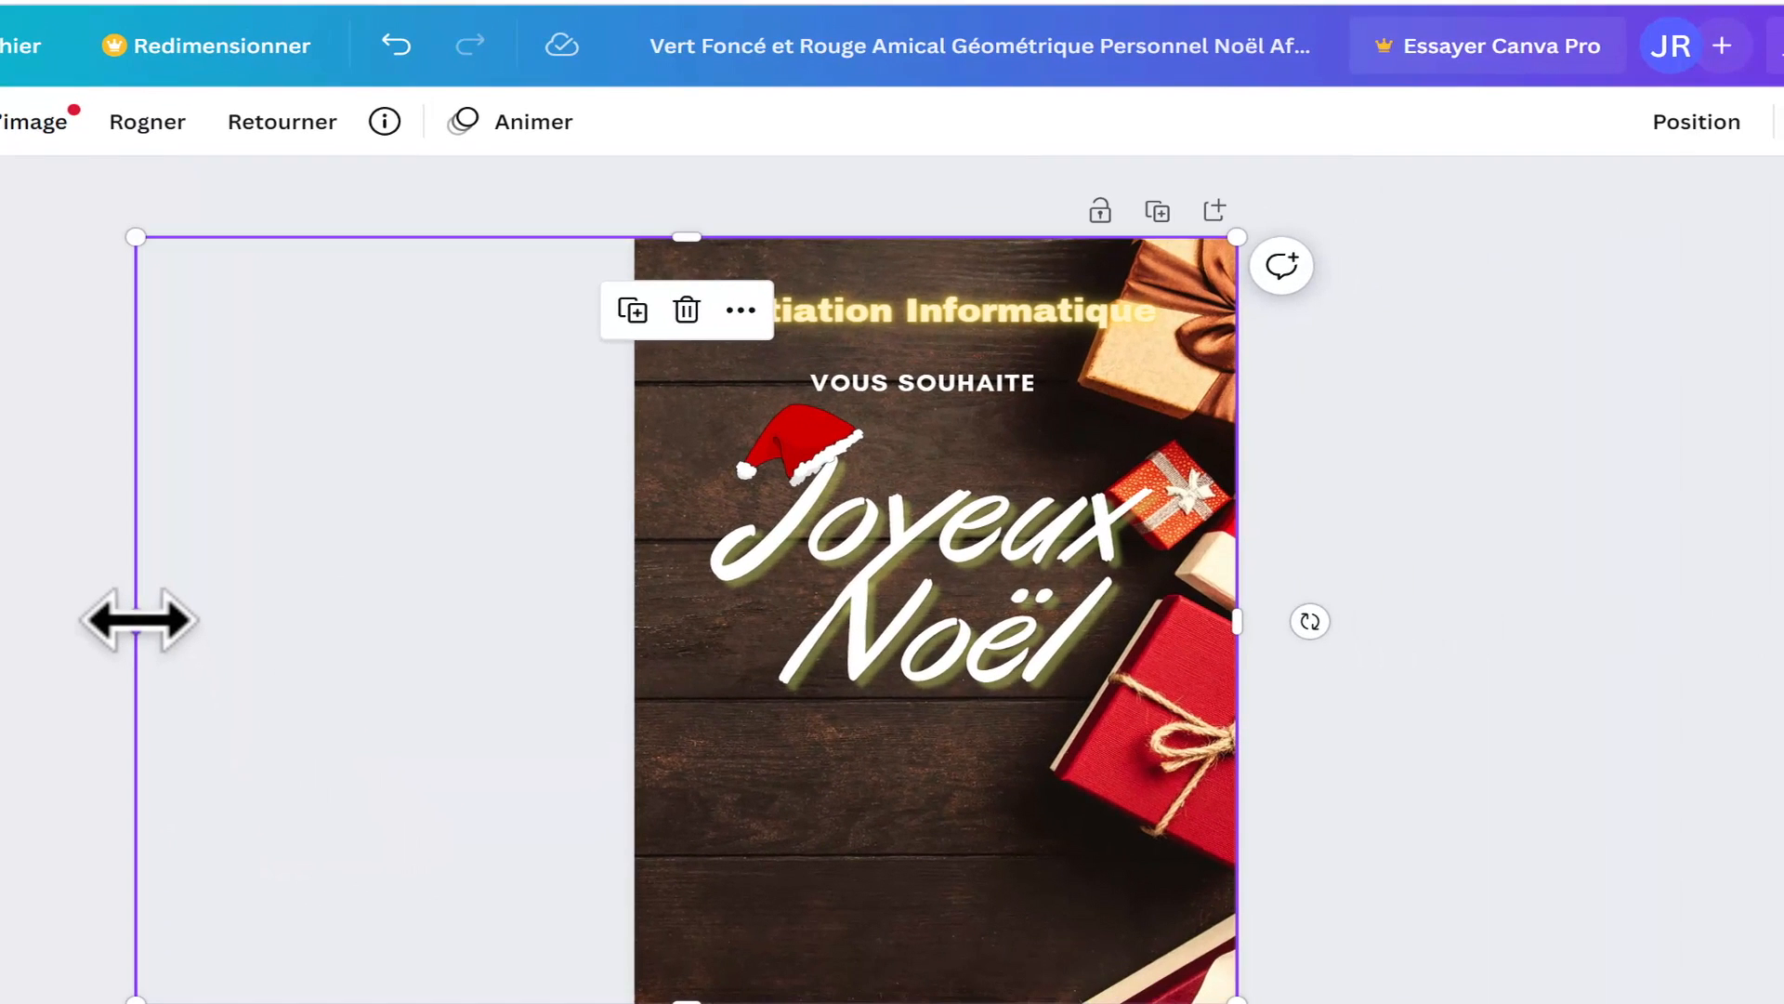
{"action": "left_click_drag", "start_coordinate": [168, 620], "coordinate": [641, 639]}
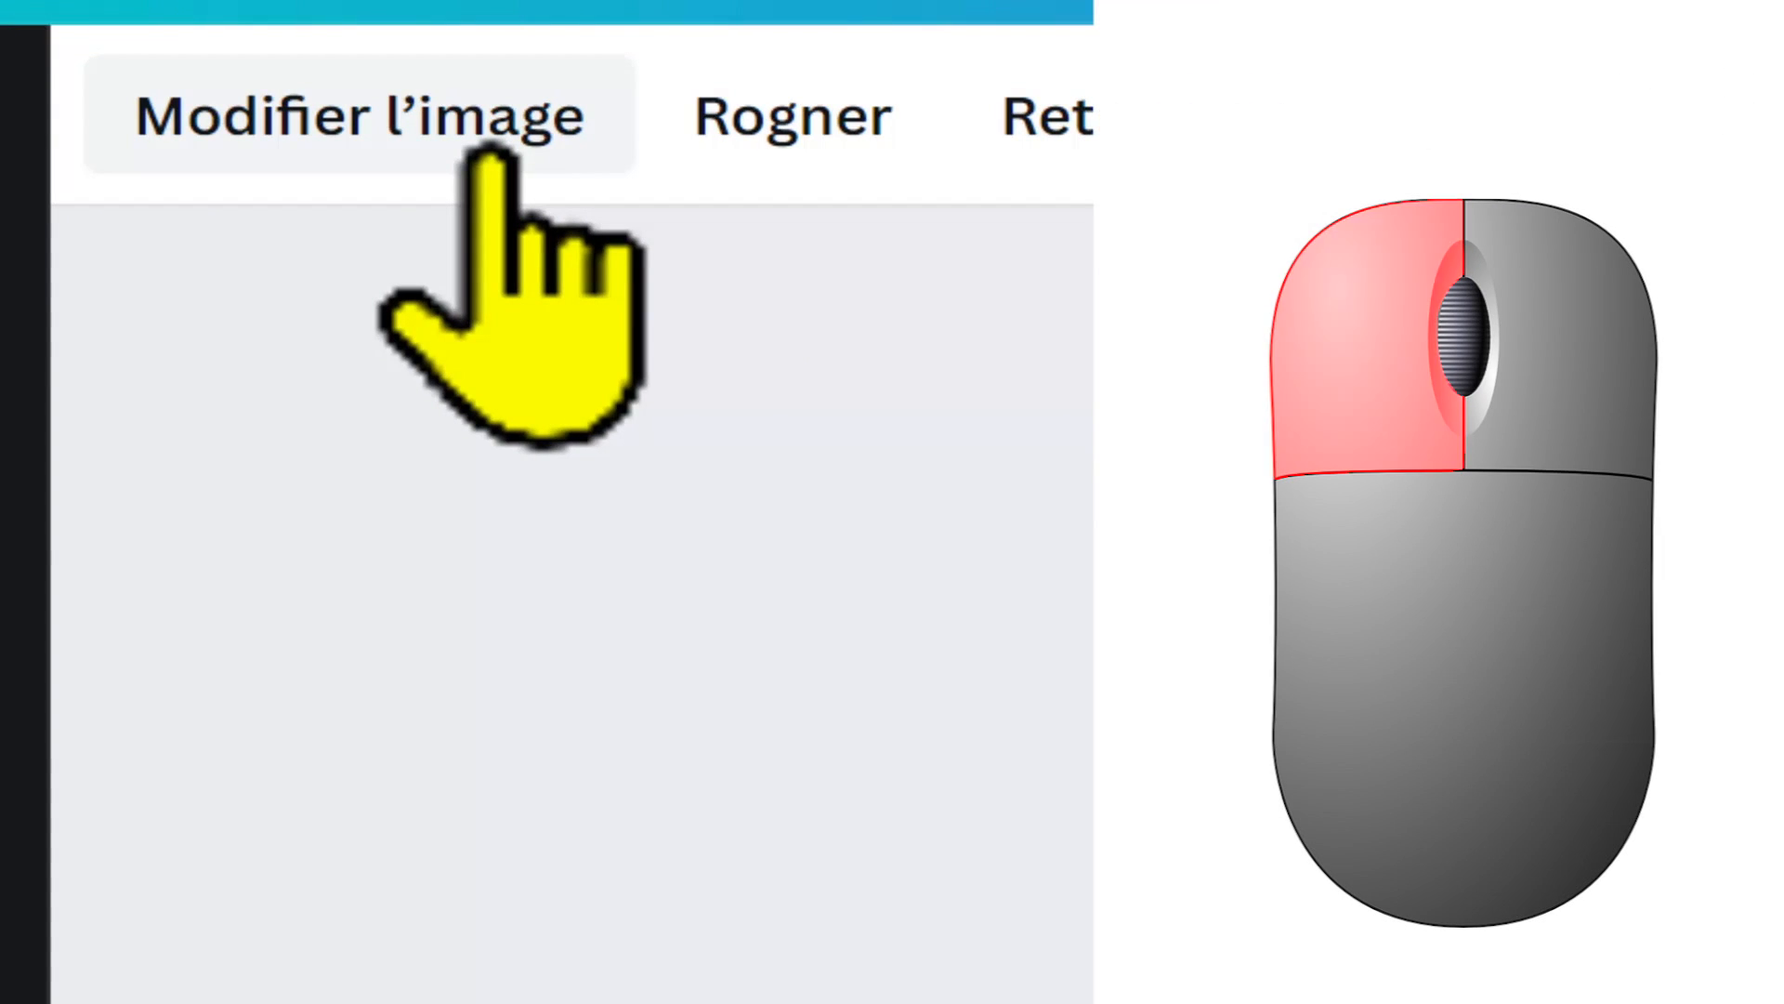
Step: Examine the image editing options for the background photo, including adjustments, filters, Smartmockups, Photogenic and the suggested effects
{"action": "left_click", "coordinate": [488, 153]}
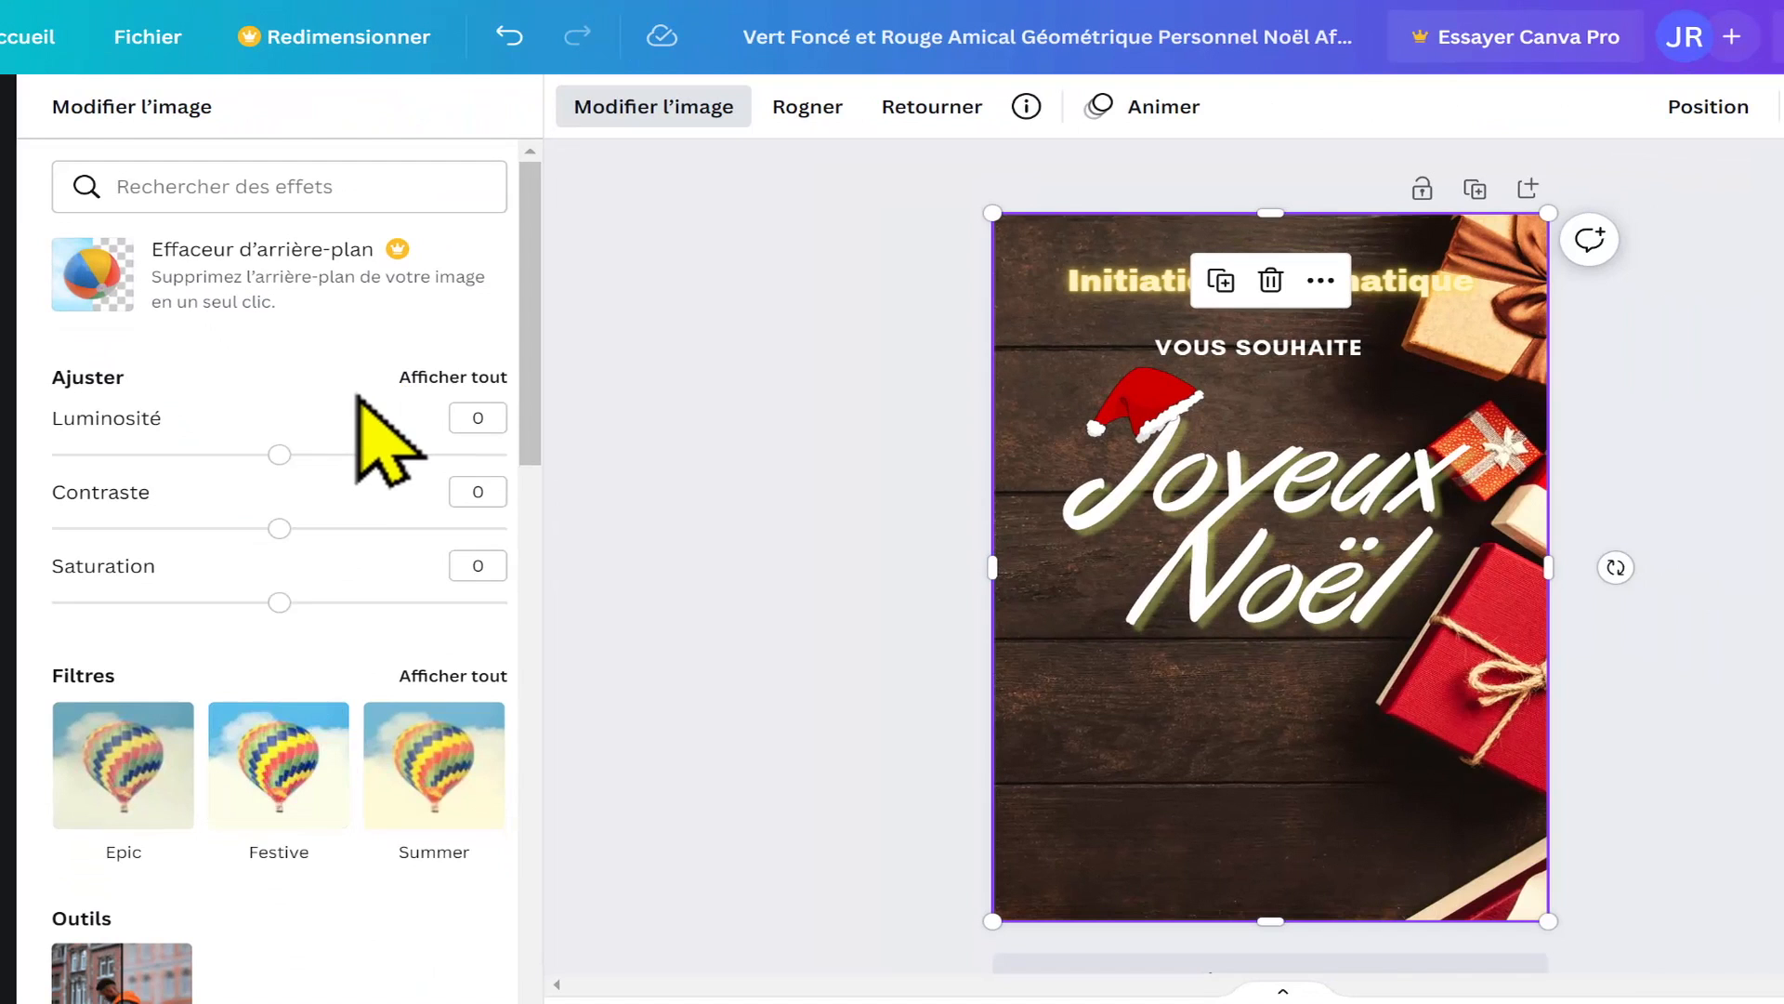
{"action": "scroll", "coordinate": [358, 395], "scroll_direction": "down", "scroll_amount": 2}
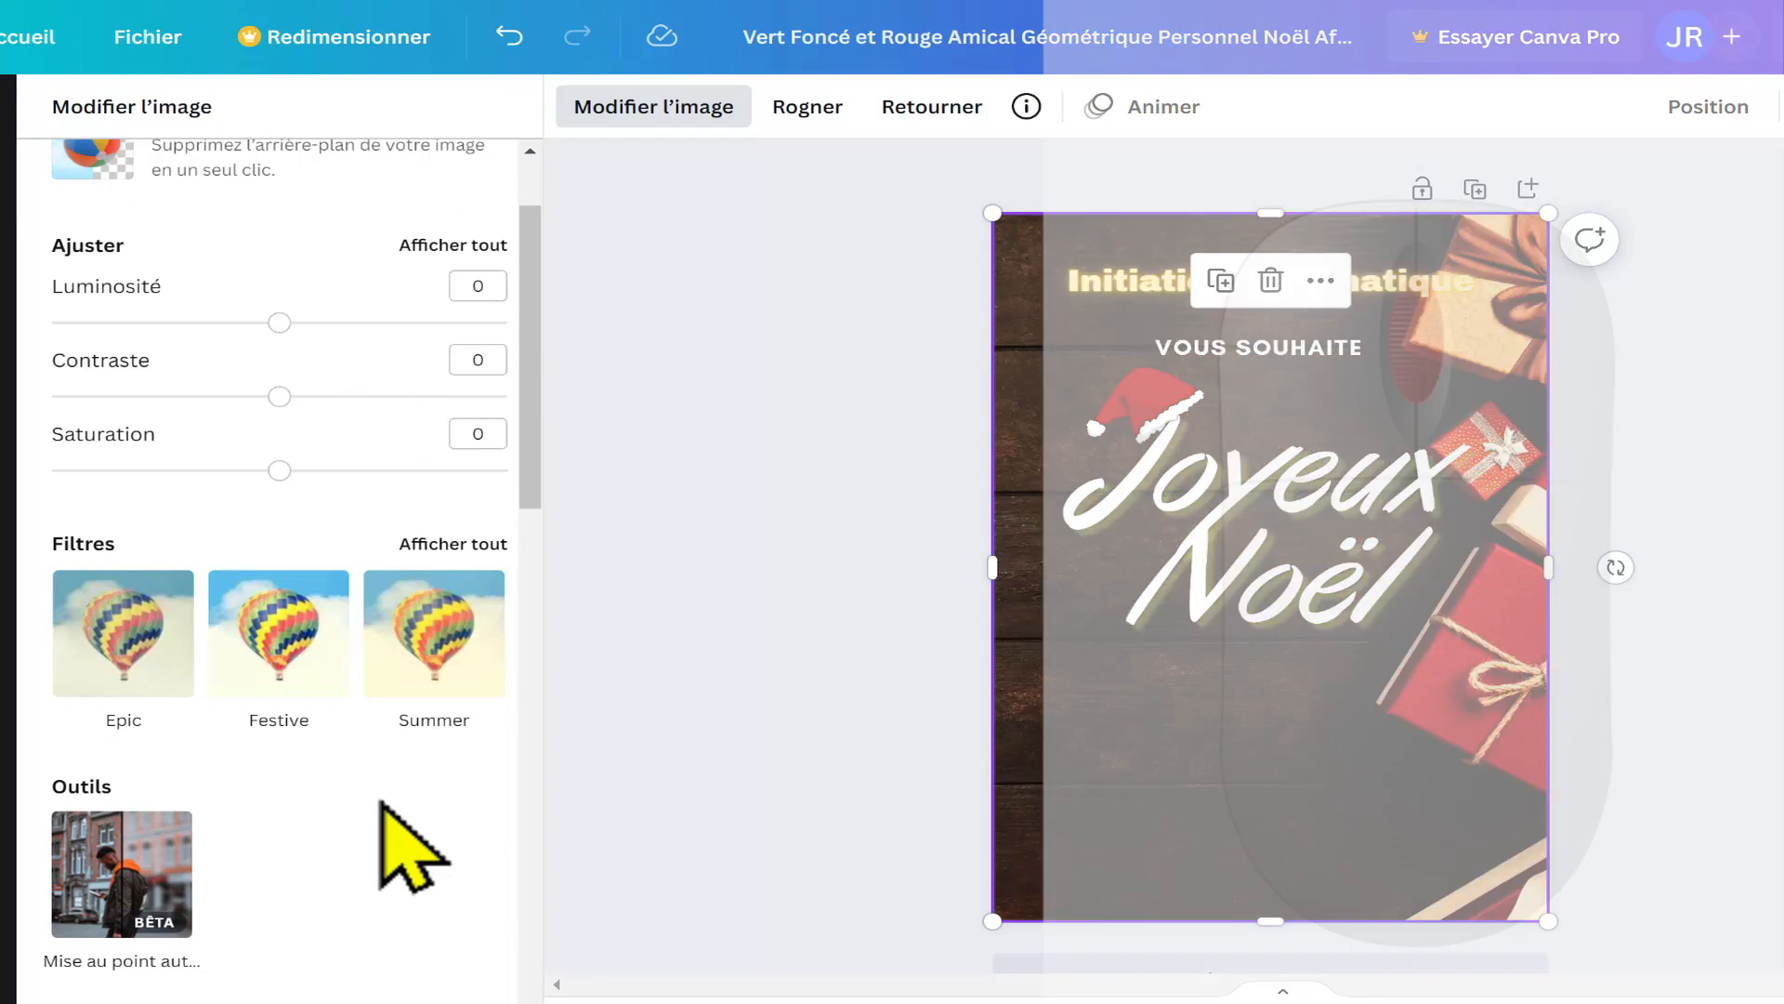
{"action": "scroll", "coordinate": [409, 846], "scroll_direction": "down", "scroll_amount": 4}
{"action": "scroll", "coordinate": [384, 806], "scroll_direction": "down", "scroll_amount": 7}
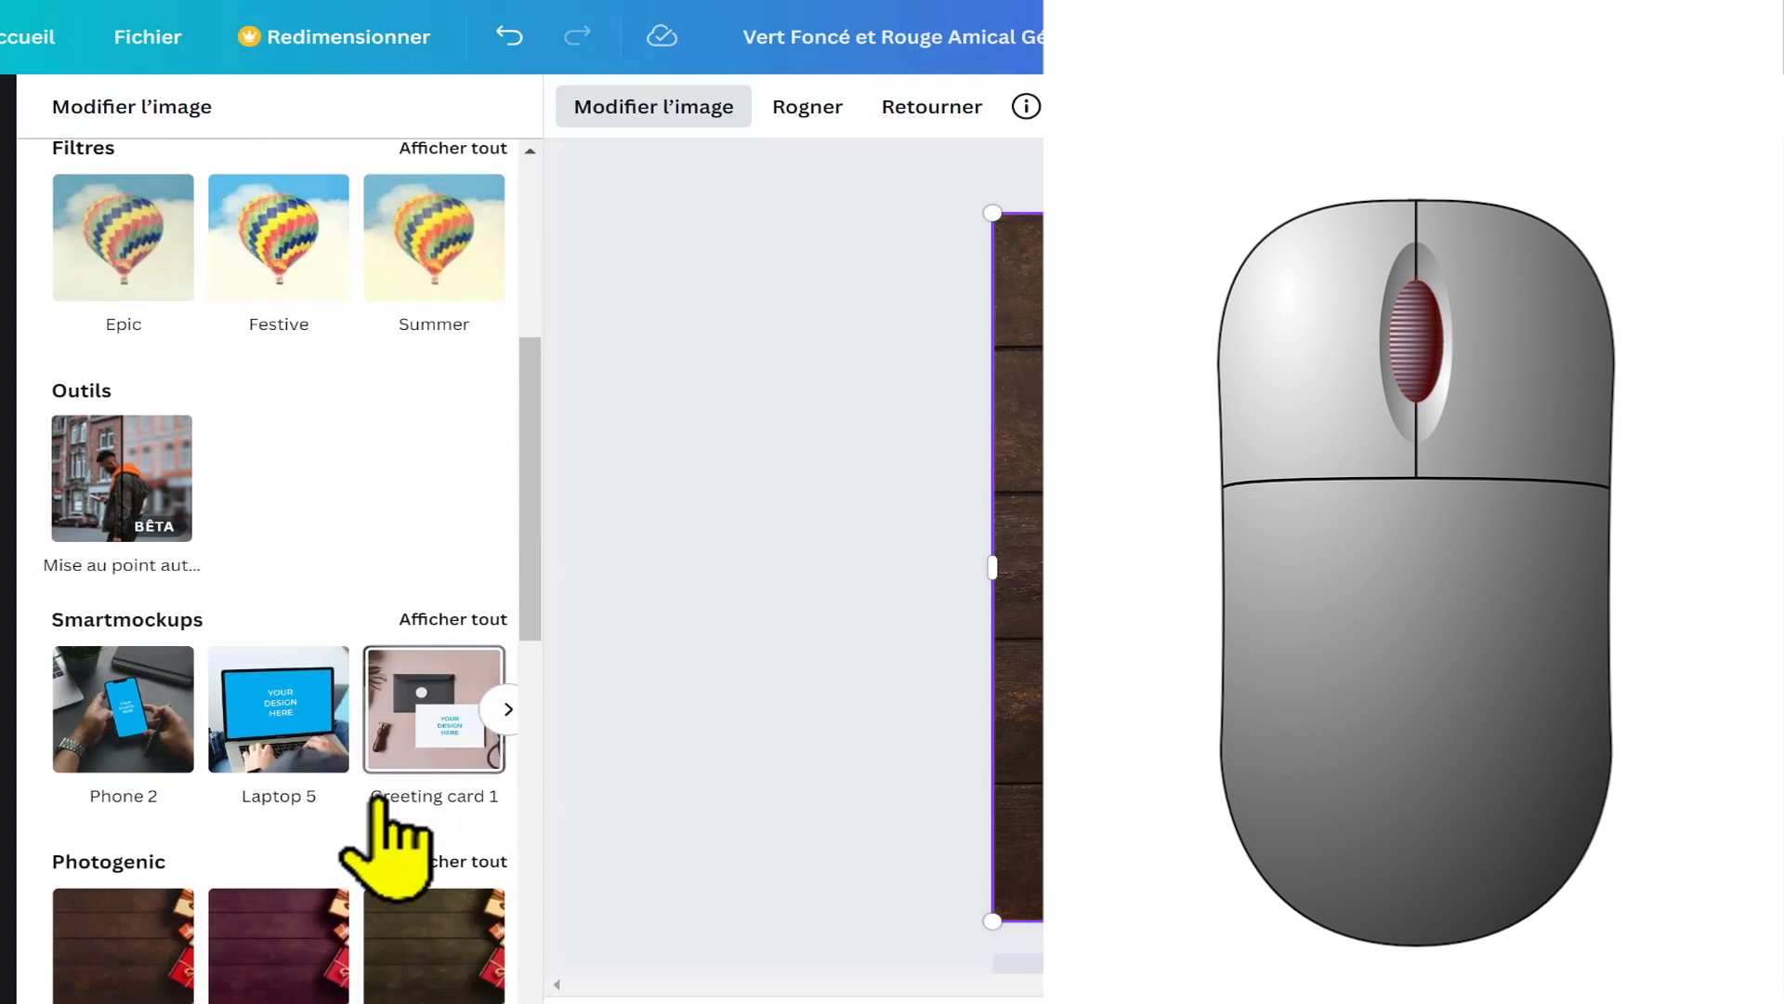
{"action": "scroll", "coordinate": [395, 832], "scroll_direction": "down", "scroll_amount": 12}
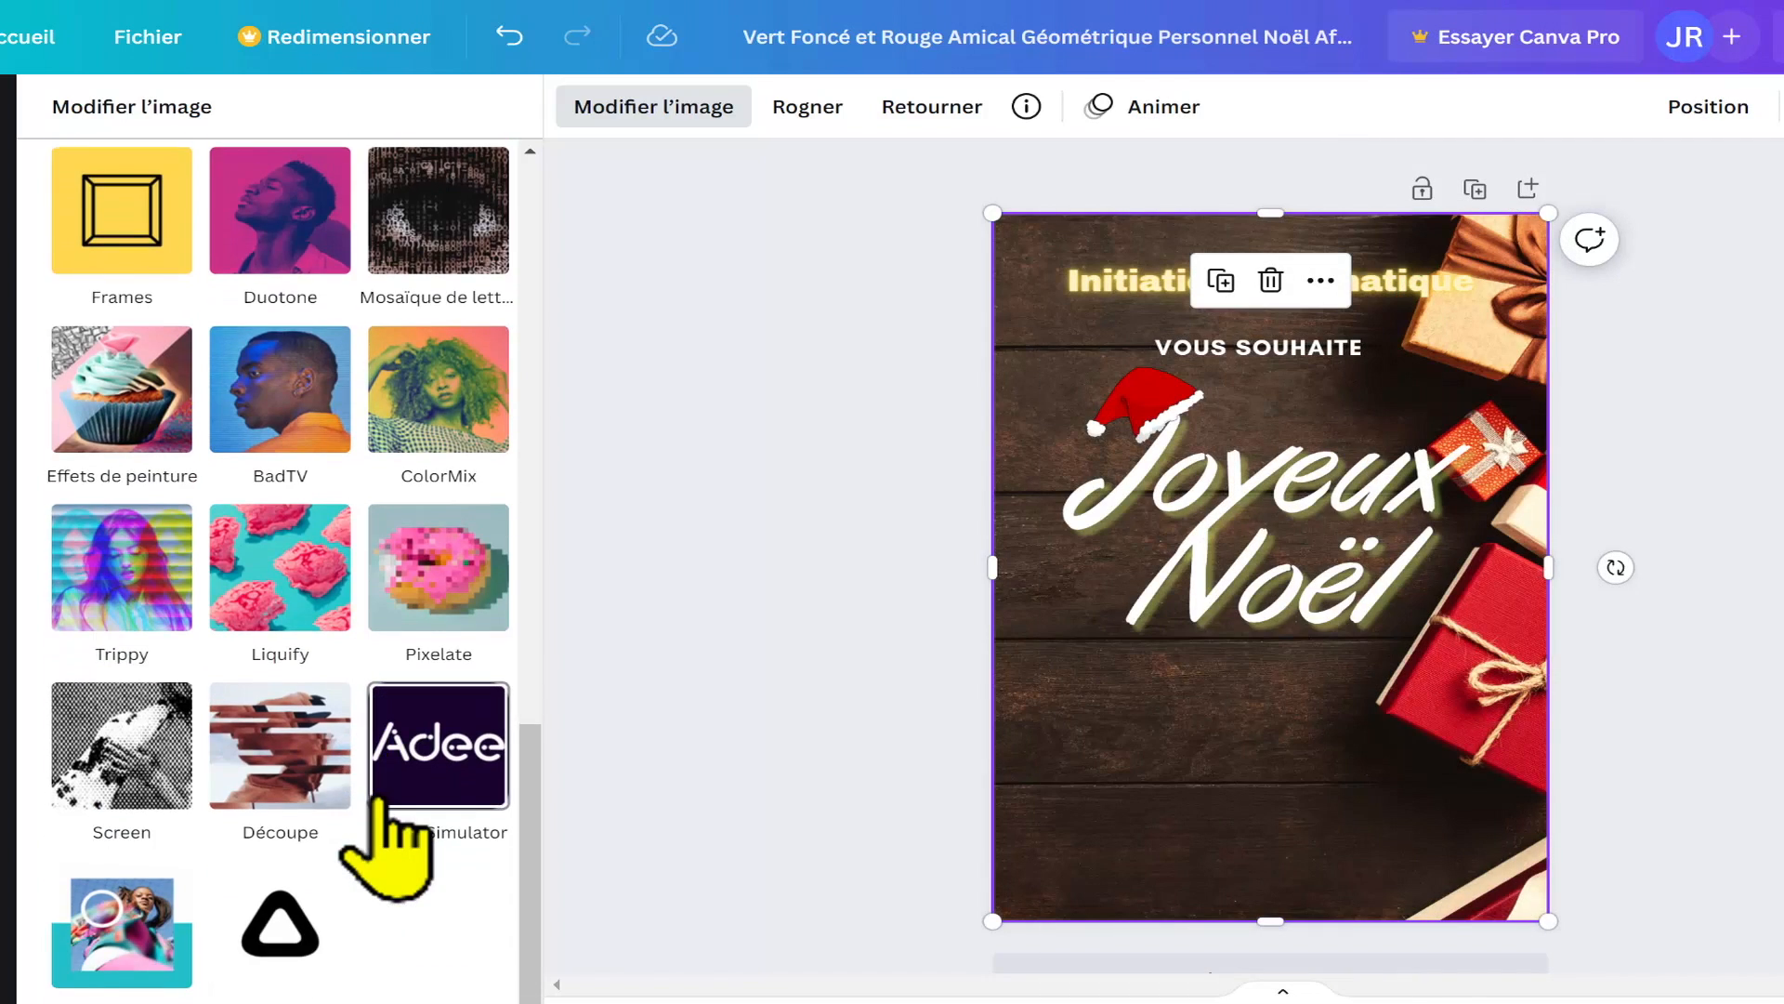
{"action": "scroll", "coordinate": [385, 818], "scroll_direction": "up", "scroll_amount": 15}
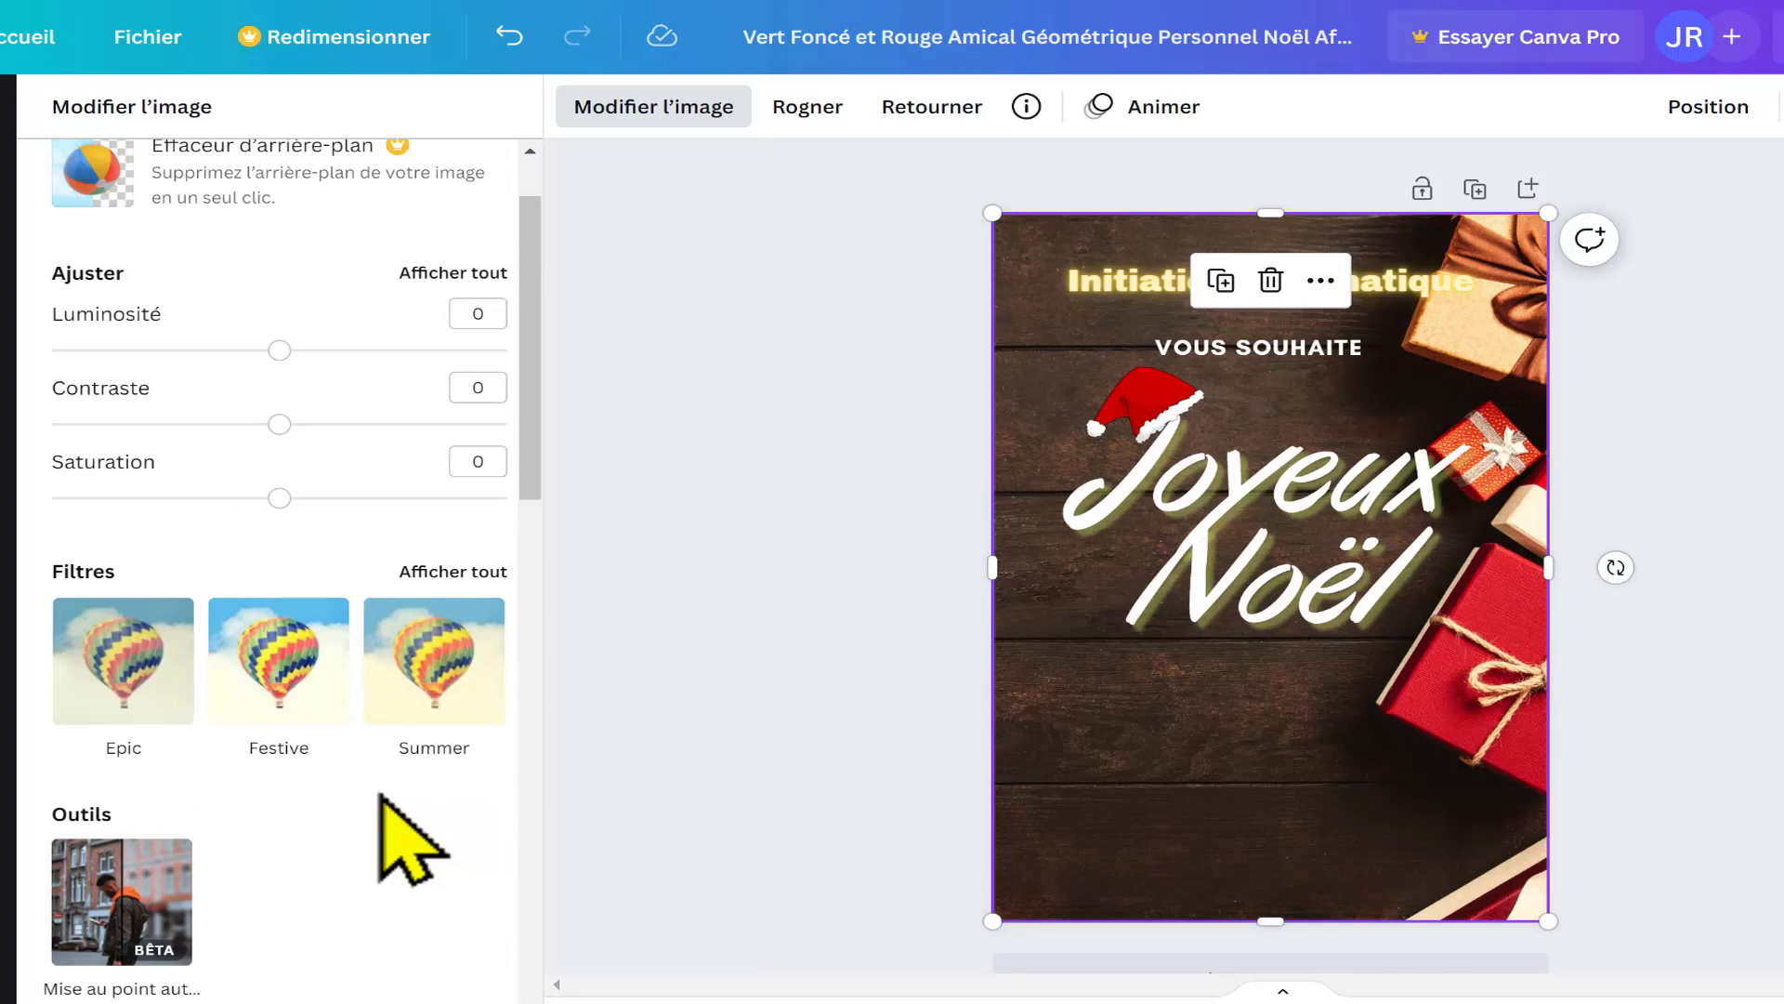
{"action": "scroll", "coordinate": [381, 797], "scroll_direction": "down", "scroll_amount": 5}
{"action": "scroll", "coordinate": [381, 800], "scroll_direction": "down", "scroll_amount": 8}
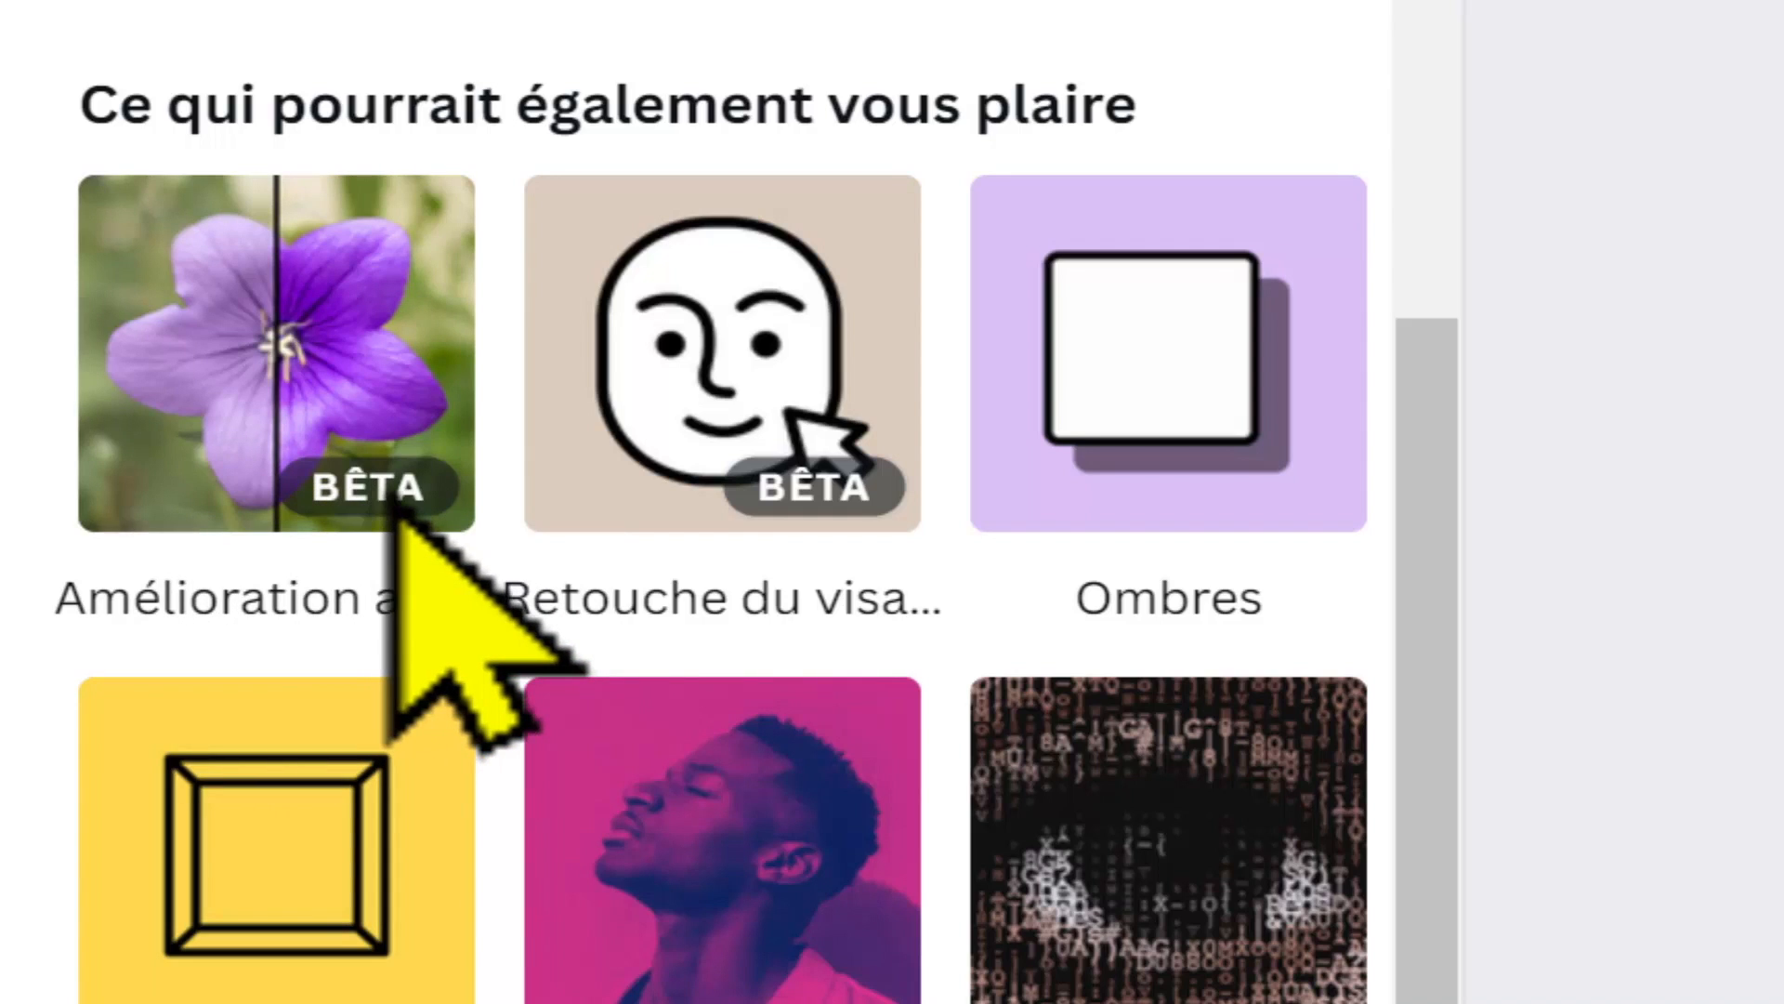
{"action": "scroll", "coordinate": [1356, 850], "scroll_direction": "up", "scroll_amount": 10}
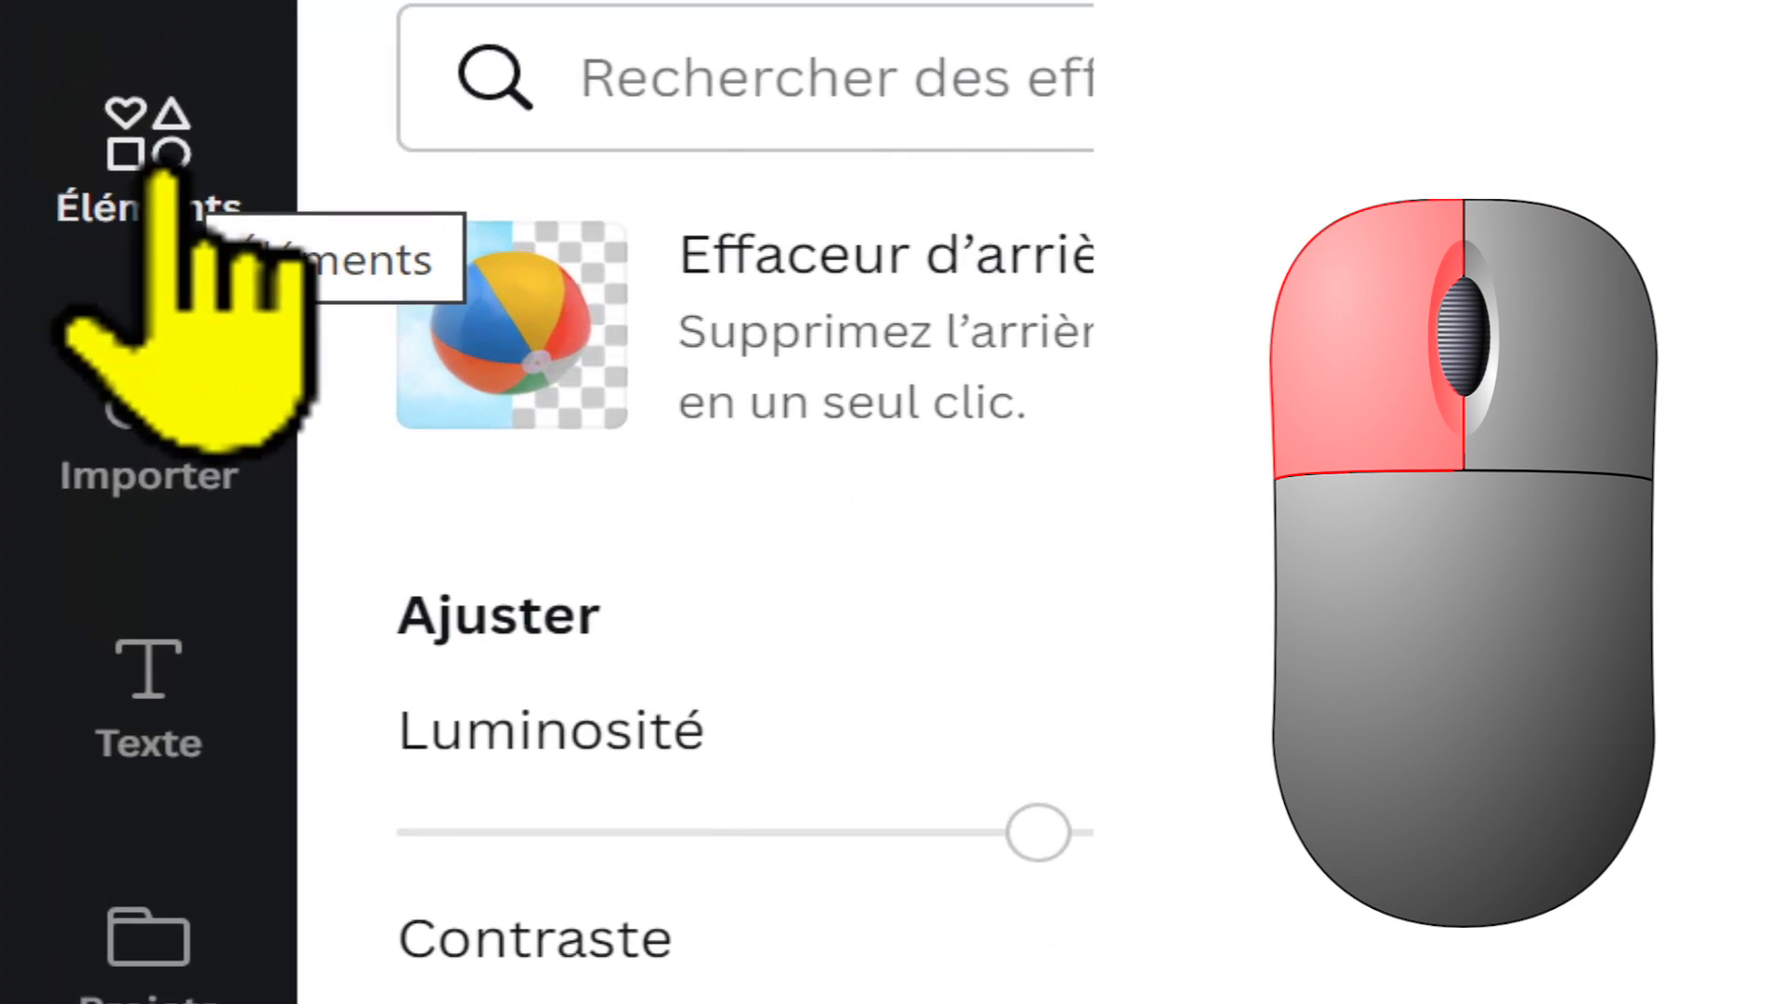
Step: Search the elements for "père noël"
{"action": "left_click", "coordinate": [74, 223]}
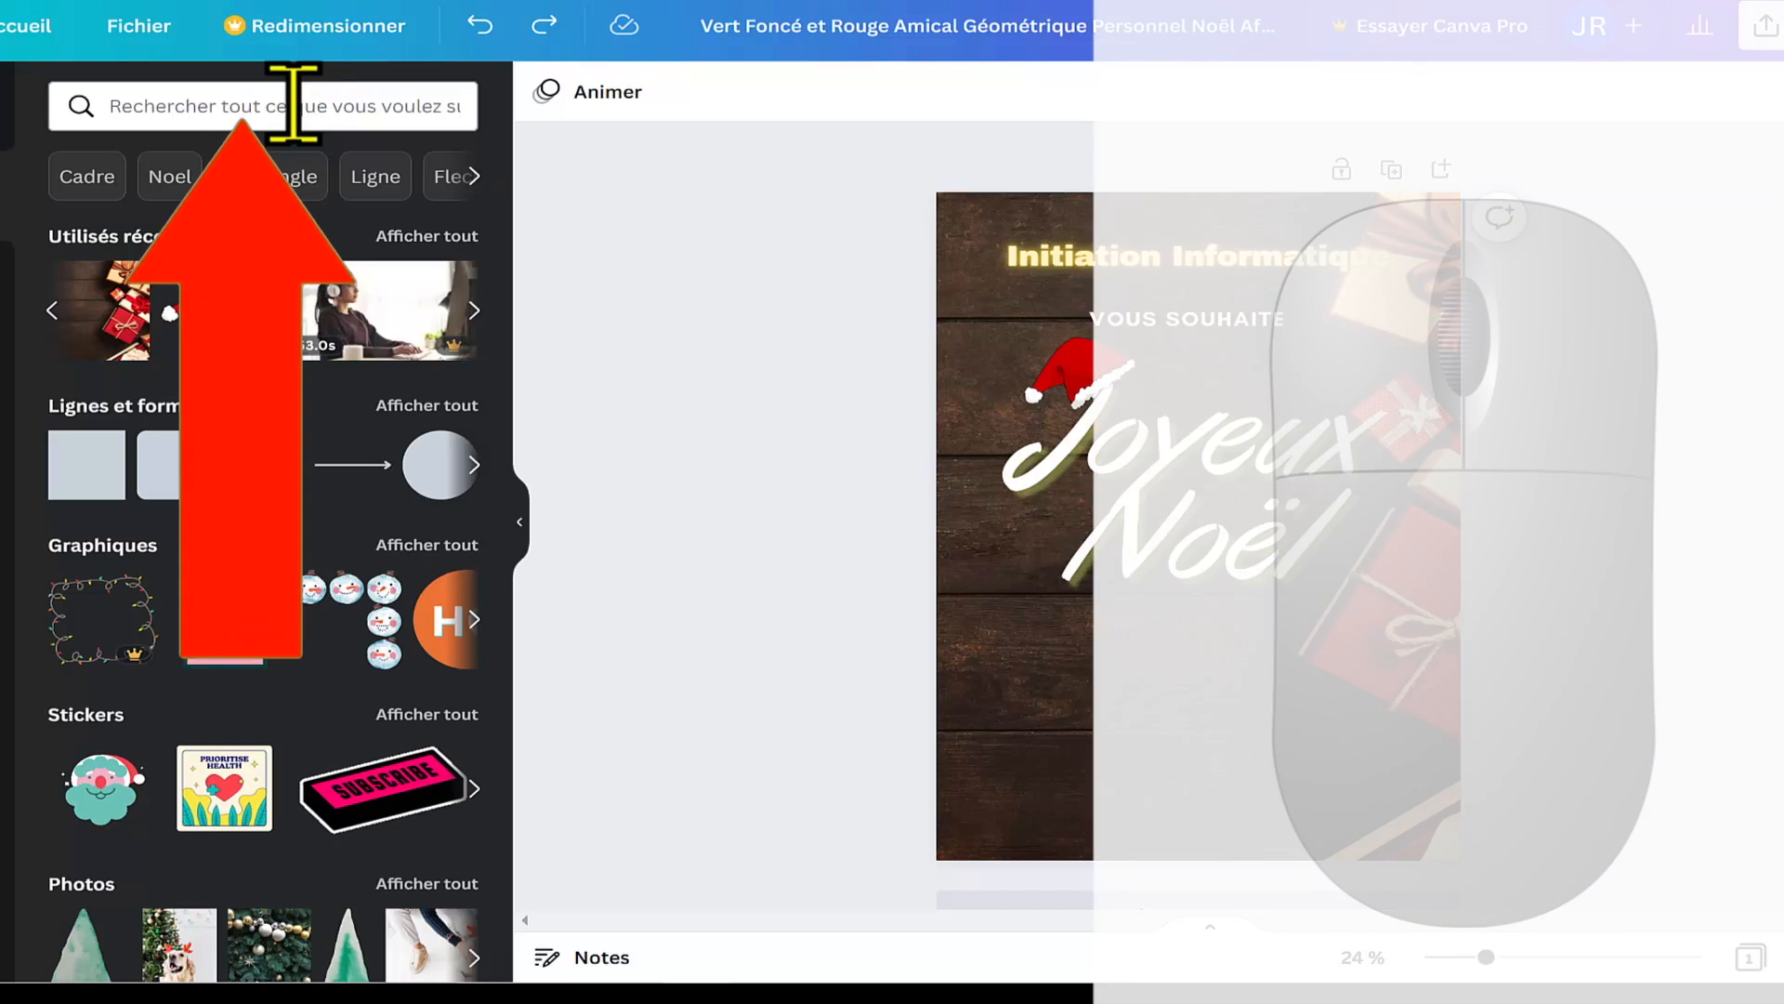
{"action": "left_click", "coordinate": [294, 104]}
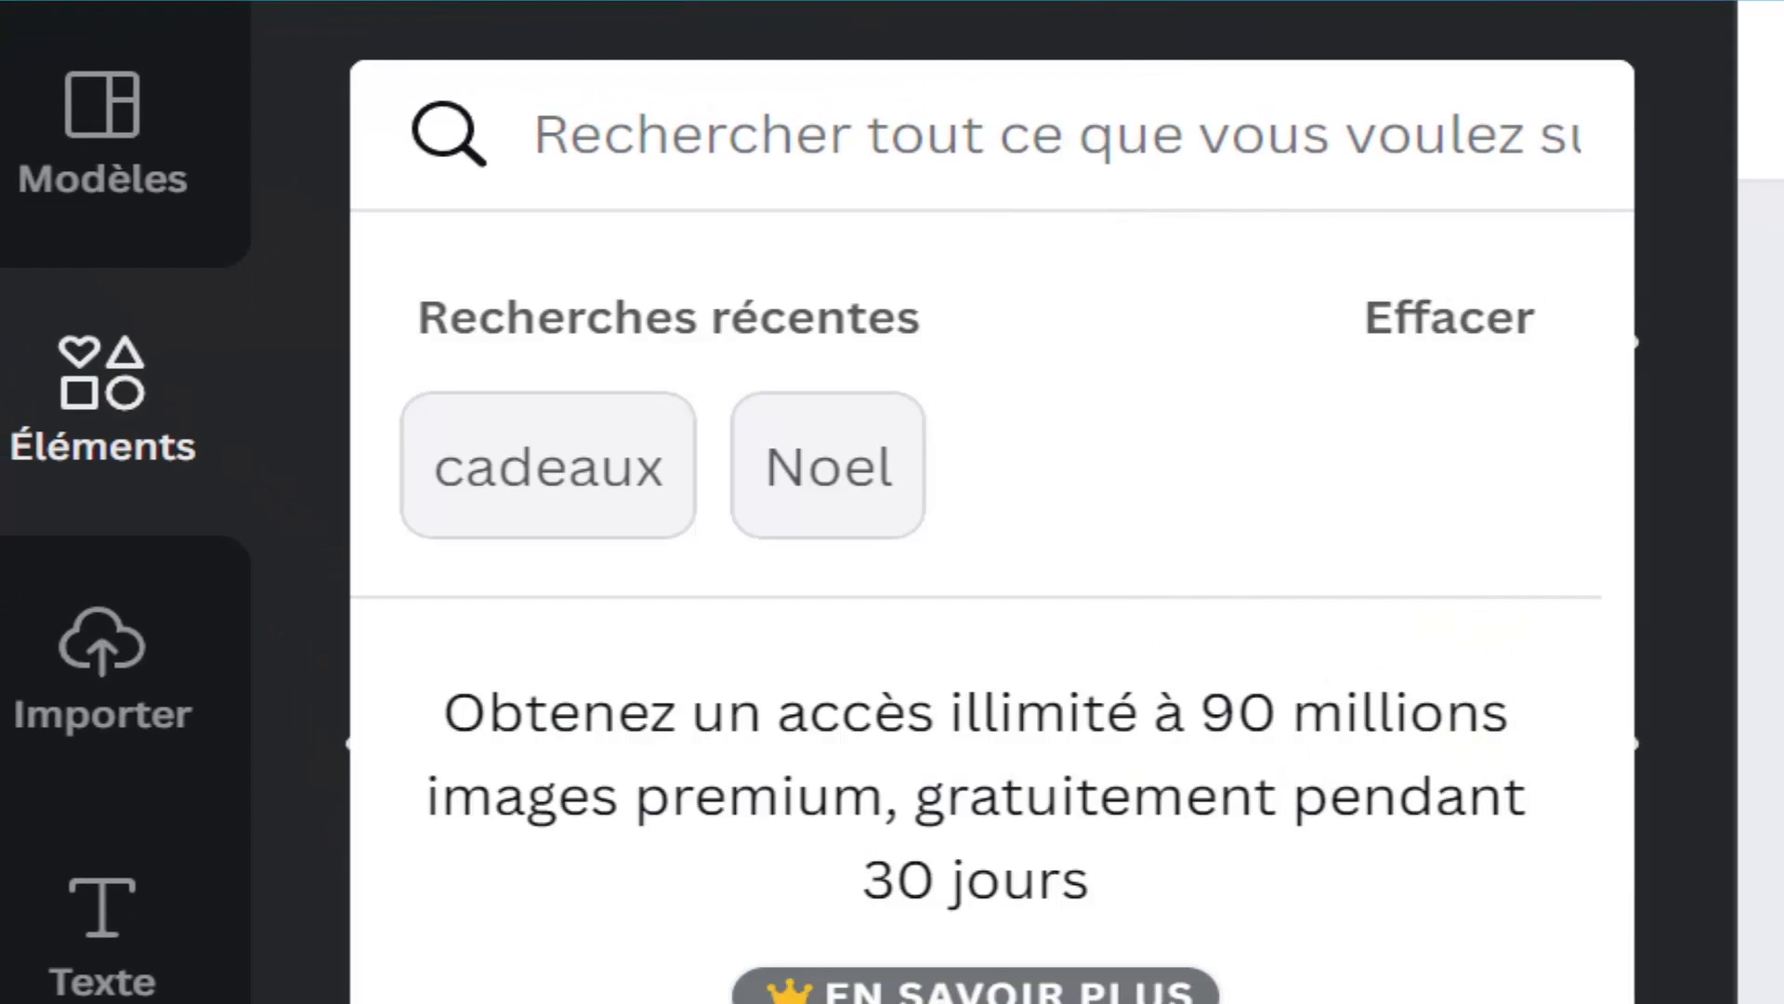
{"action": "type", "text": "p"}
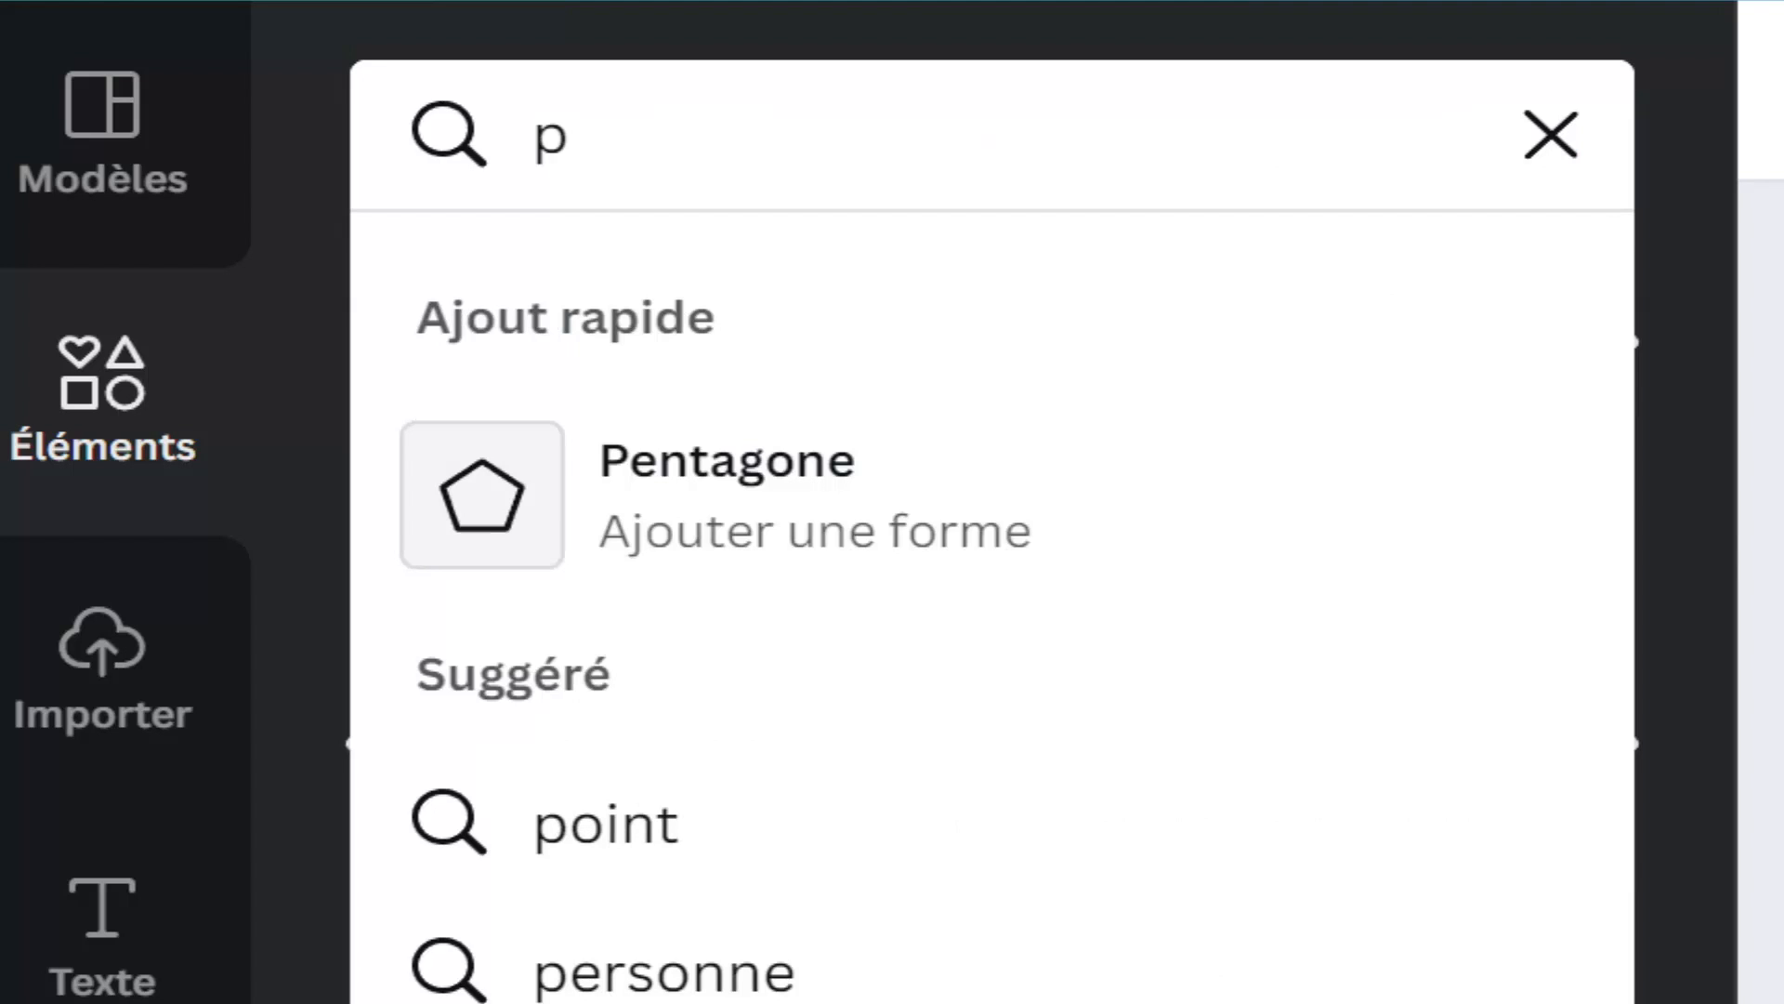
{"action": "type", "text": "ère noël"}
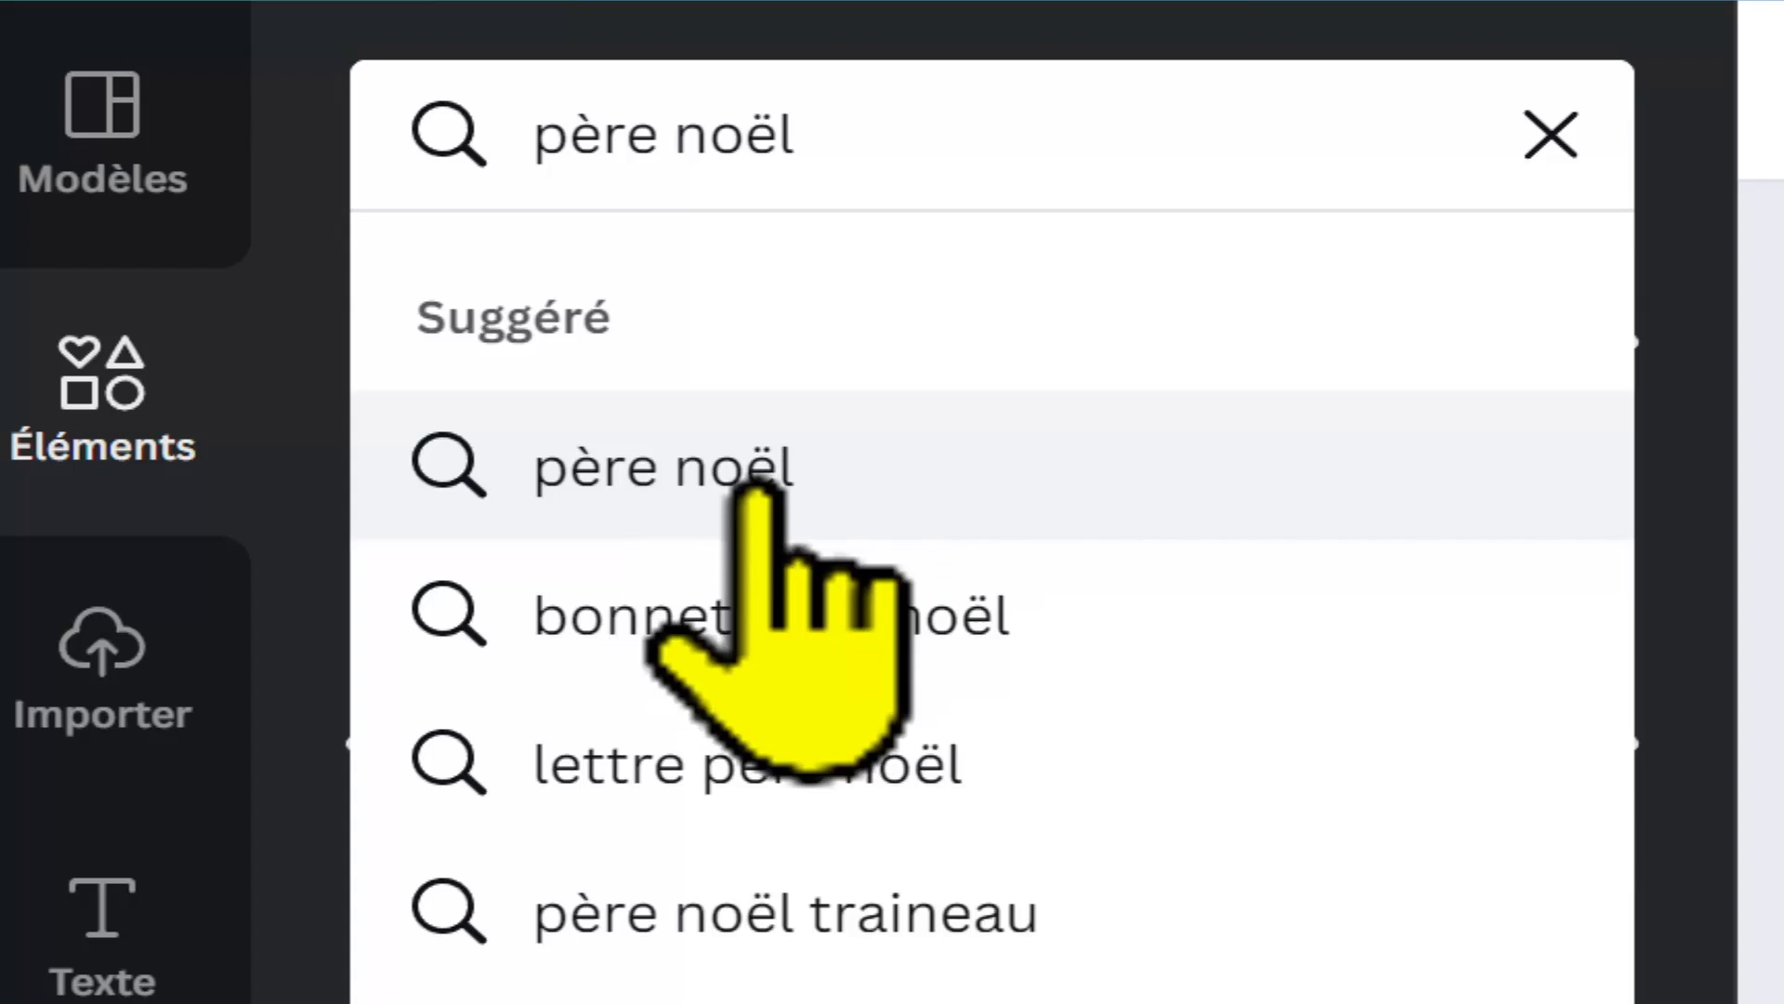
{"action": "left_click", "coordinate": [683, 470]}
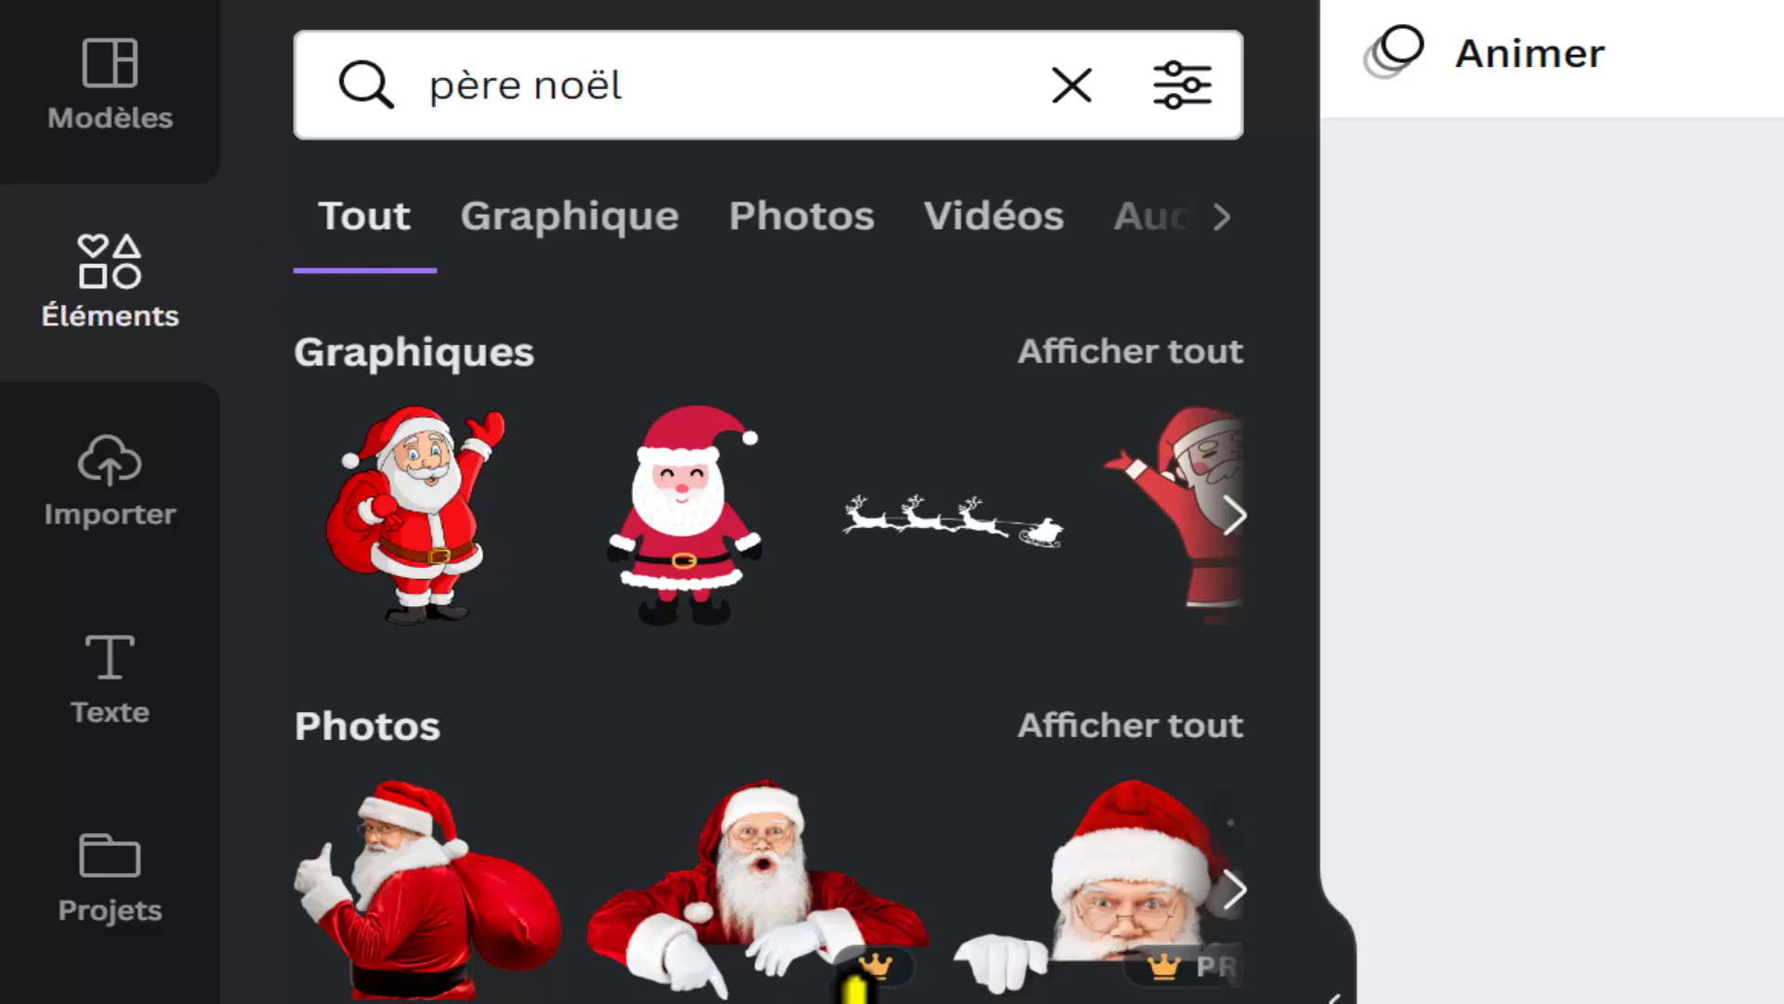
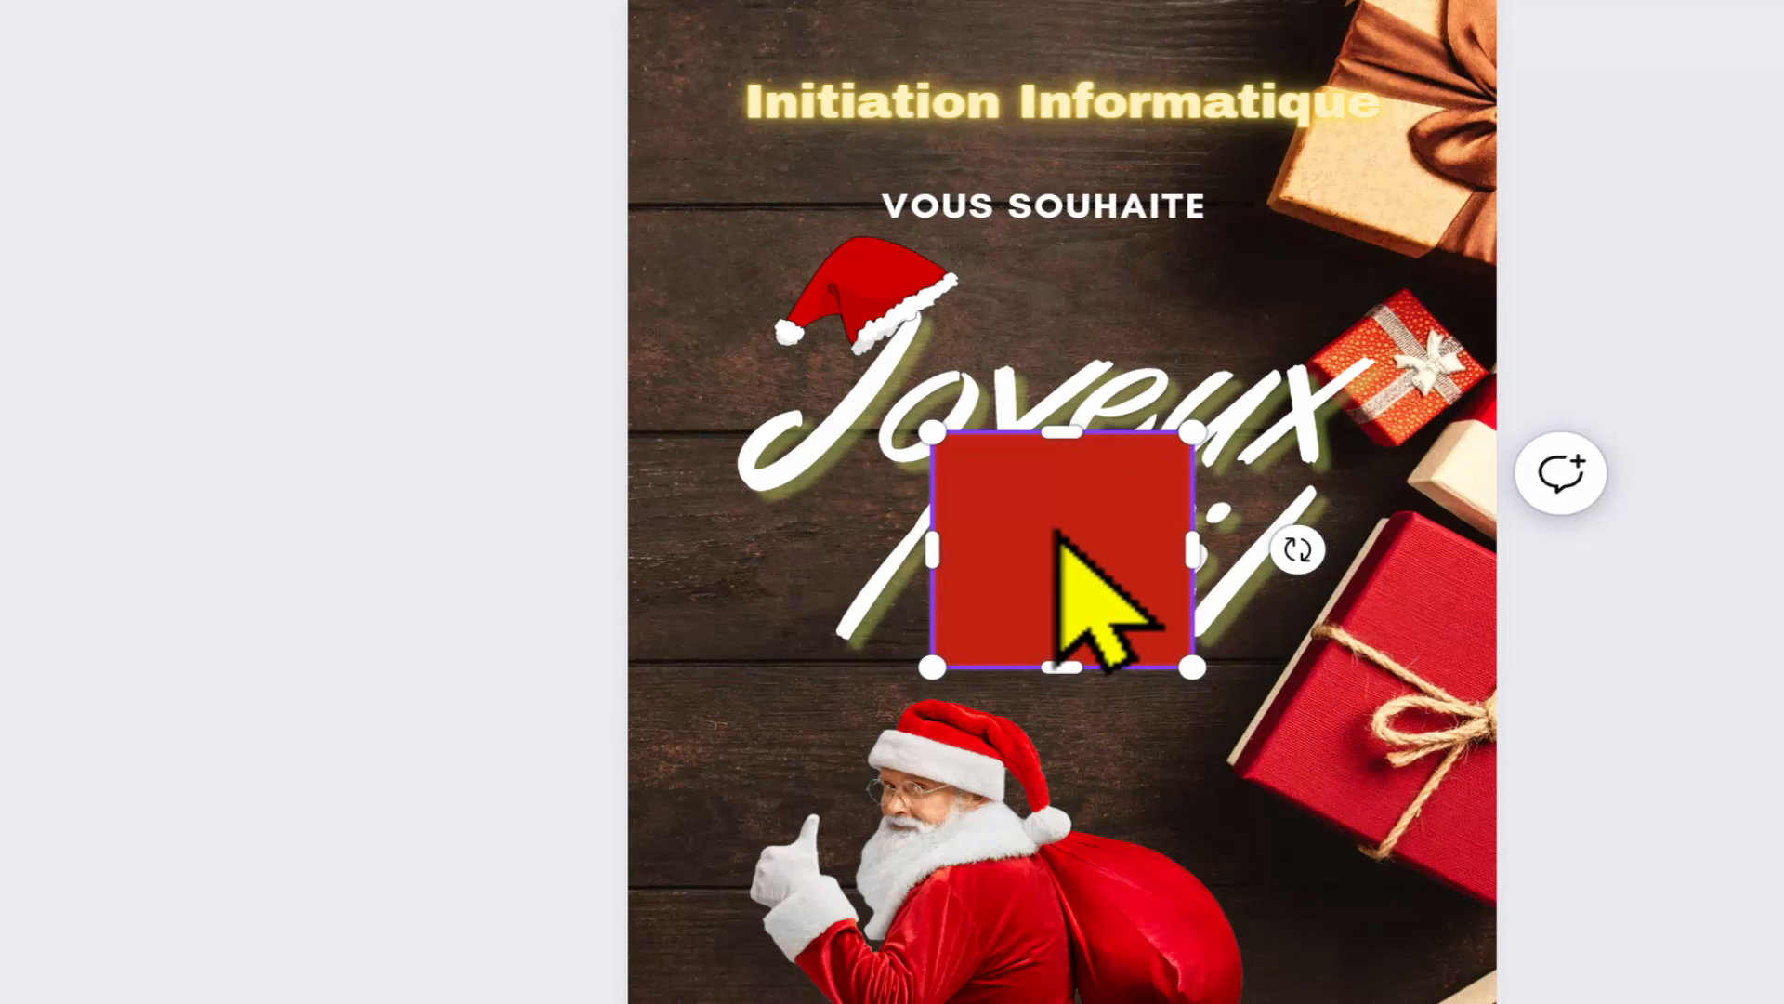
Step: Stretch the red square into a narrow band behind the "Initiation Informatique" title and fill it with black
{"action": "left_click_drag", "start_coordinate": [1058, 535], "coordinate": [848, 80]}
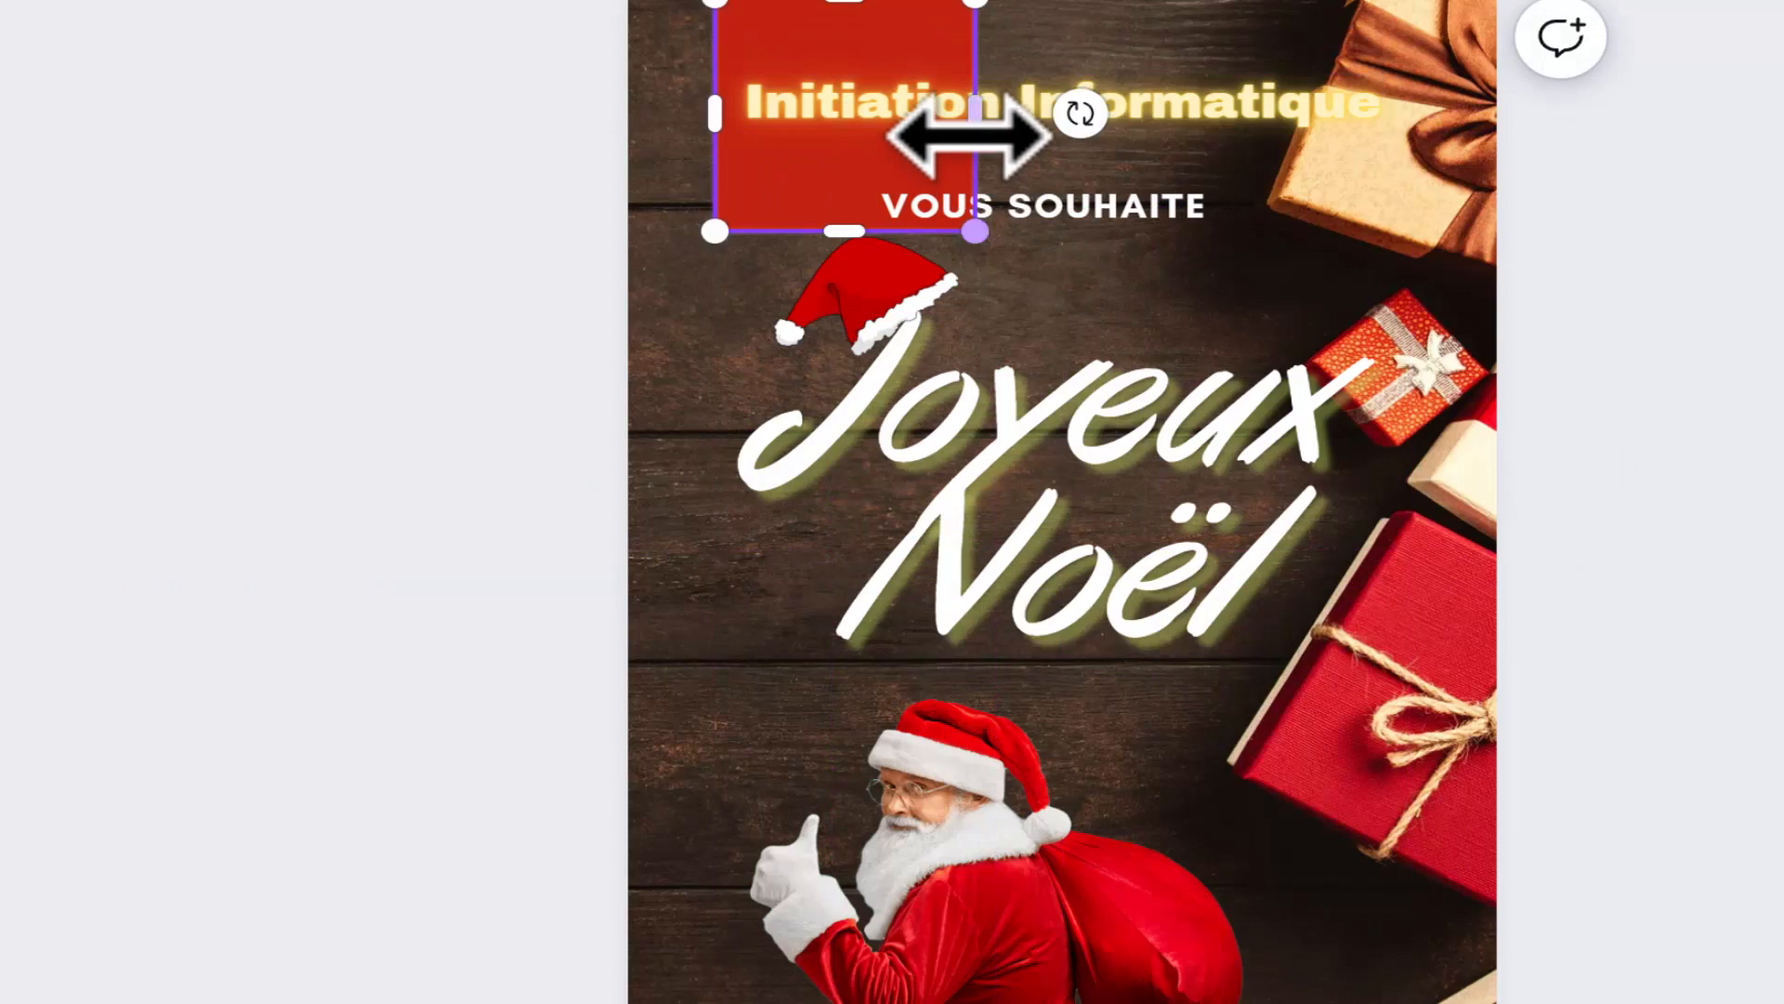
{"action": "left_click_drag", "start_coordinate": [966, 123], "coordinate": [1435, 128]}
{"action": "scroll", "coordinate": [1074, 176], "scroll_direction": "up", "scroll_amount": 1}
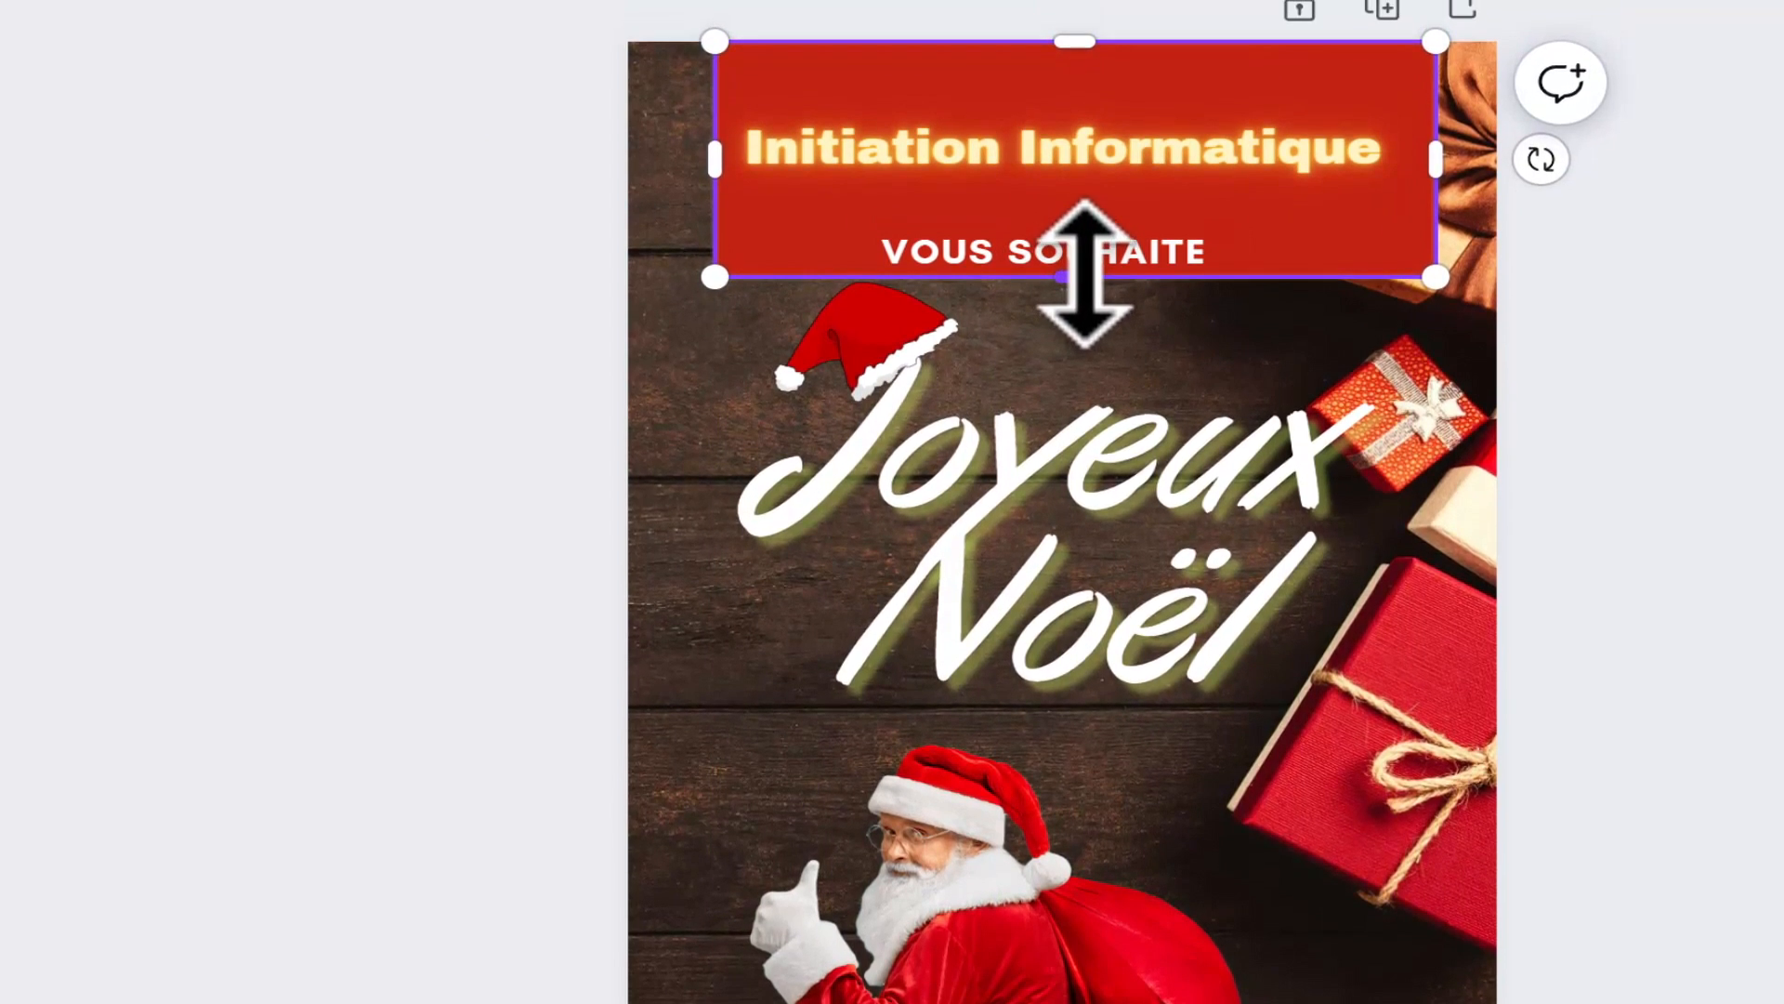
{"action": "left_click_drag", "start_coordinate": [1094, 235], "coordinate": [1110, 163]}
{"action": "left_click_drag", "start_coordinate": [1068, 44], "coordinate": [1069, 119]}
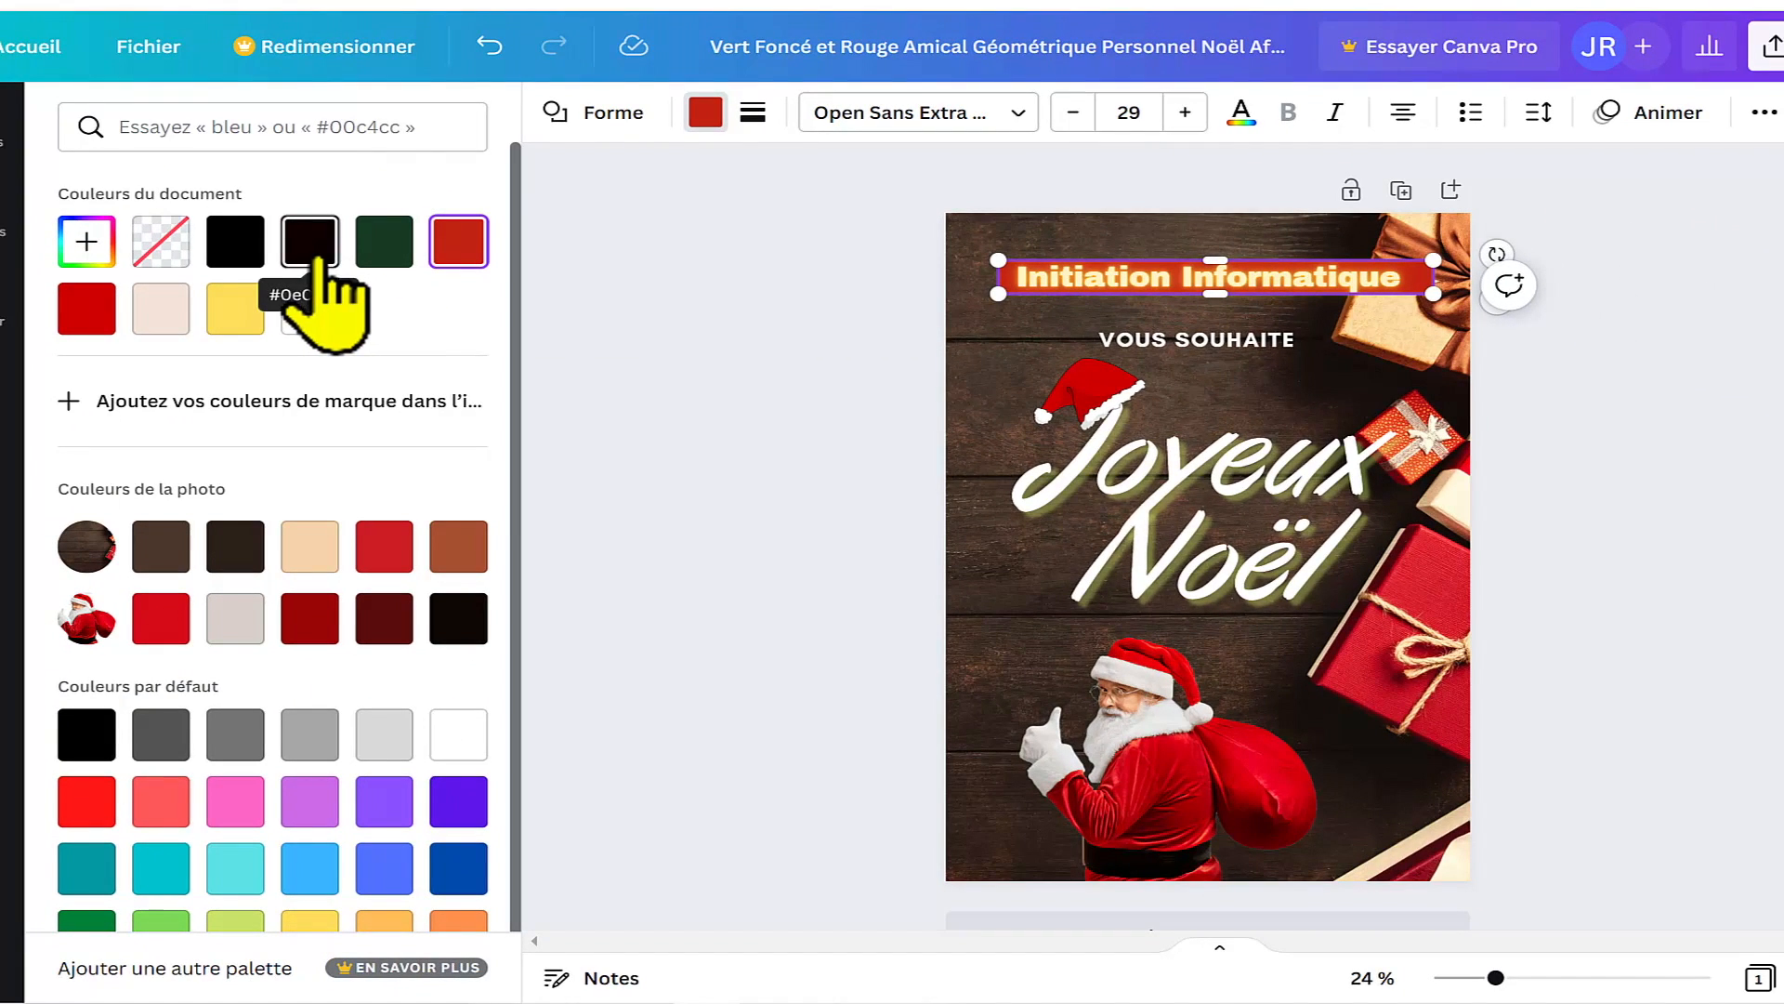
{"action": "left_click", "coordinate": [238, 243]}
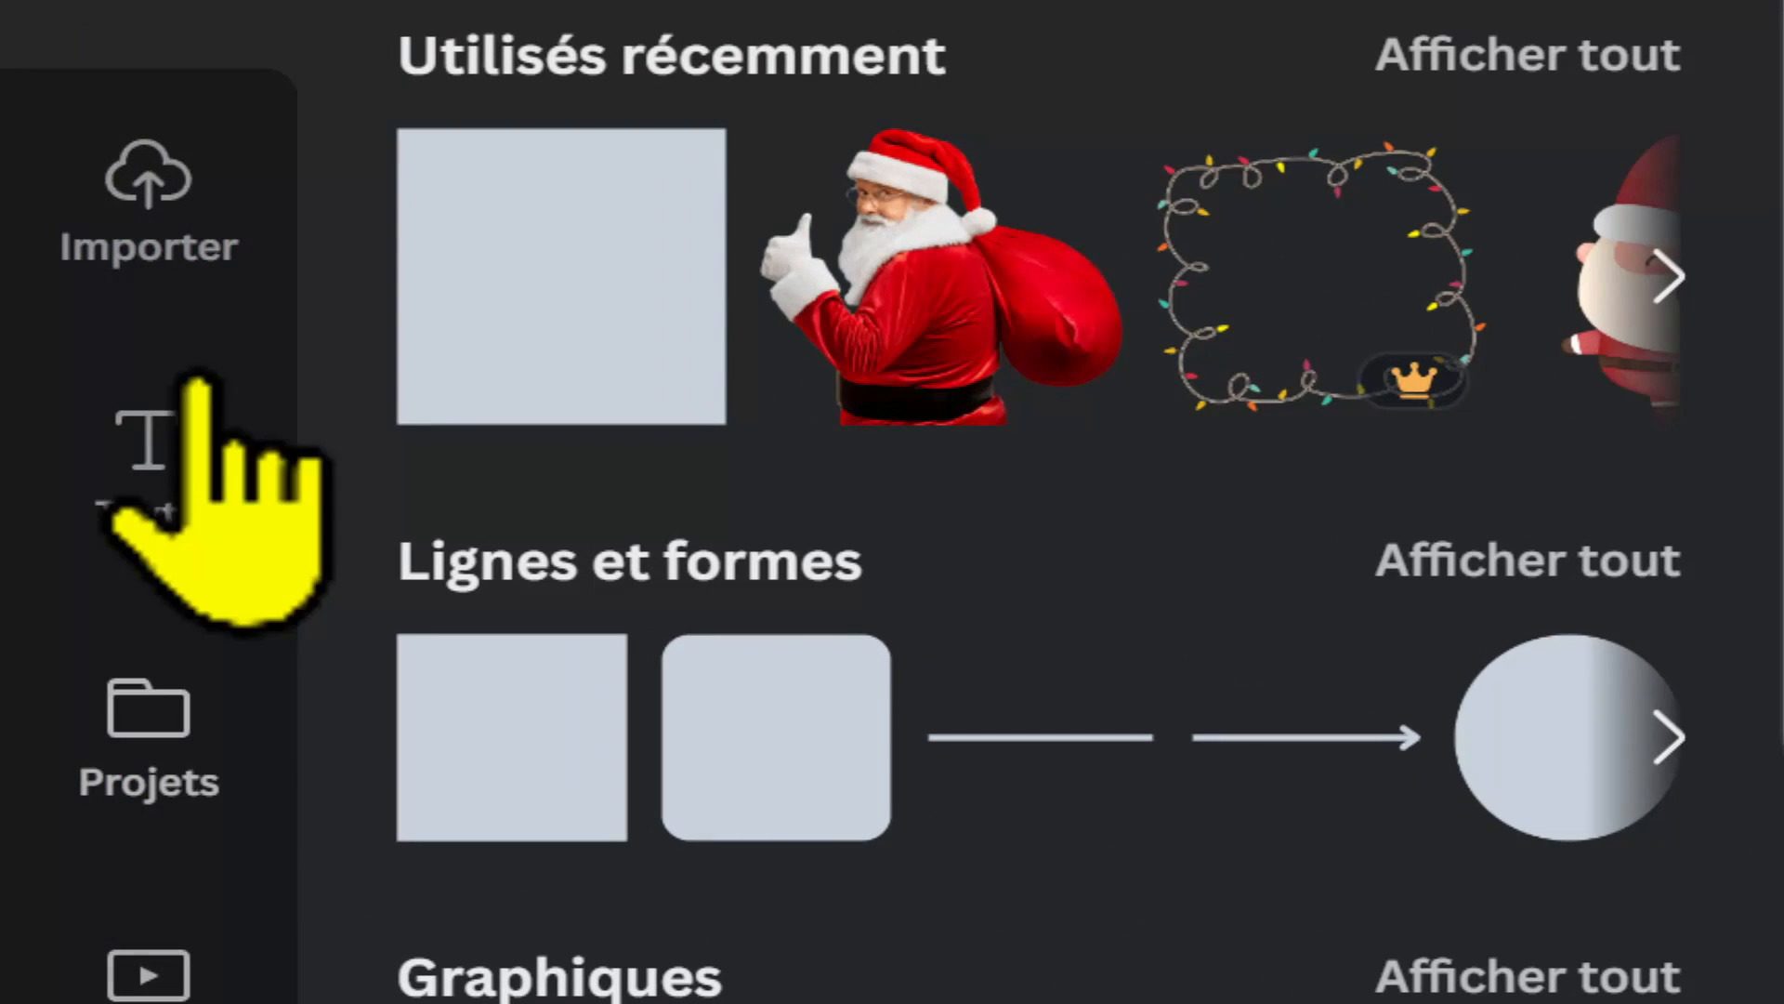
Step: Import the snowflake Christmas tree JPG from the Bureau folder into the uploads
{"action": "left_click", "coordinate": [191, 253]}
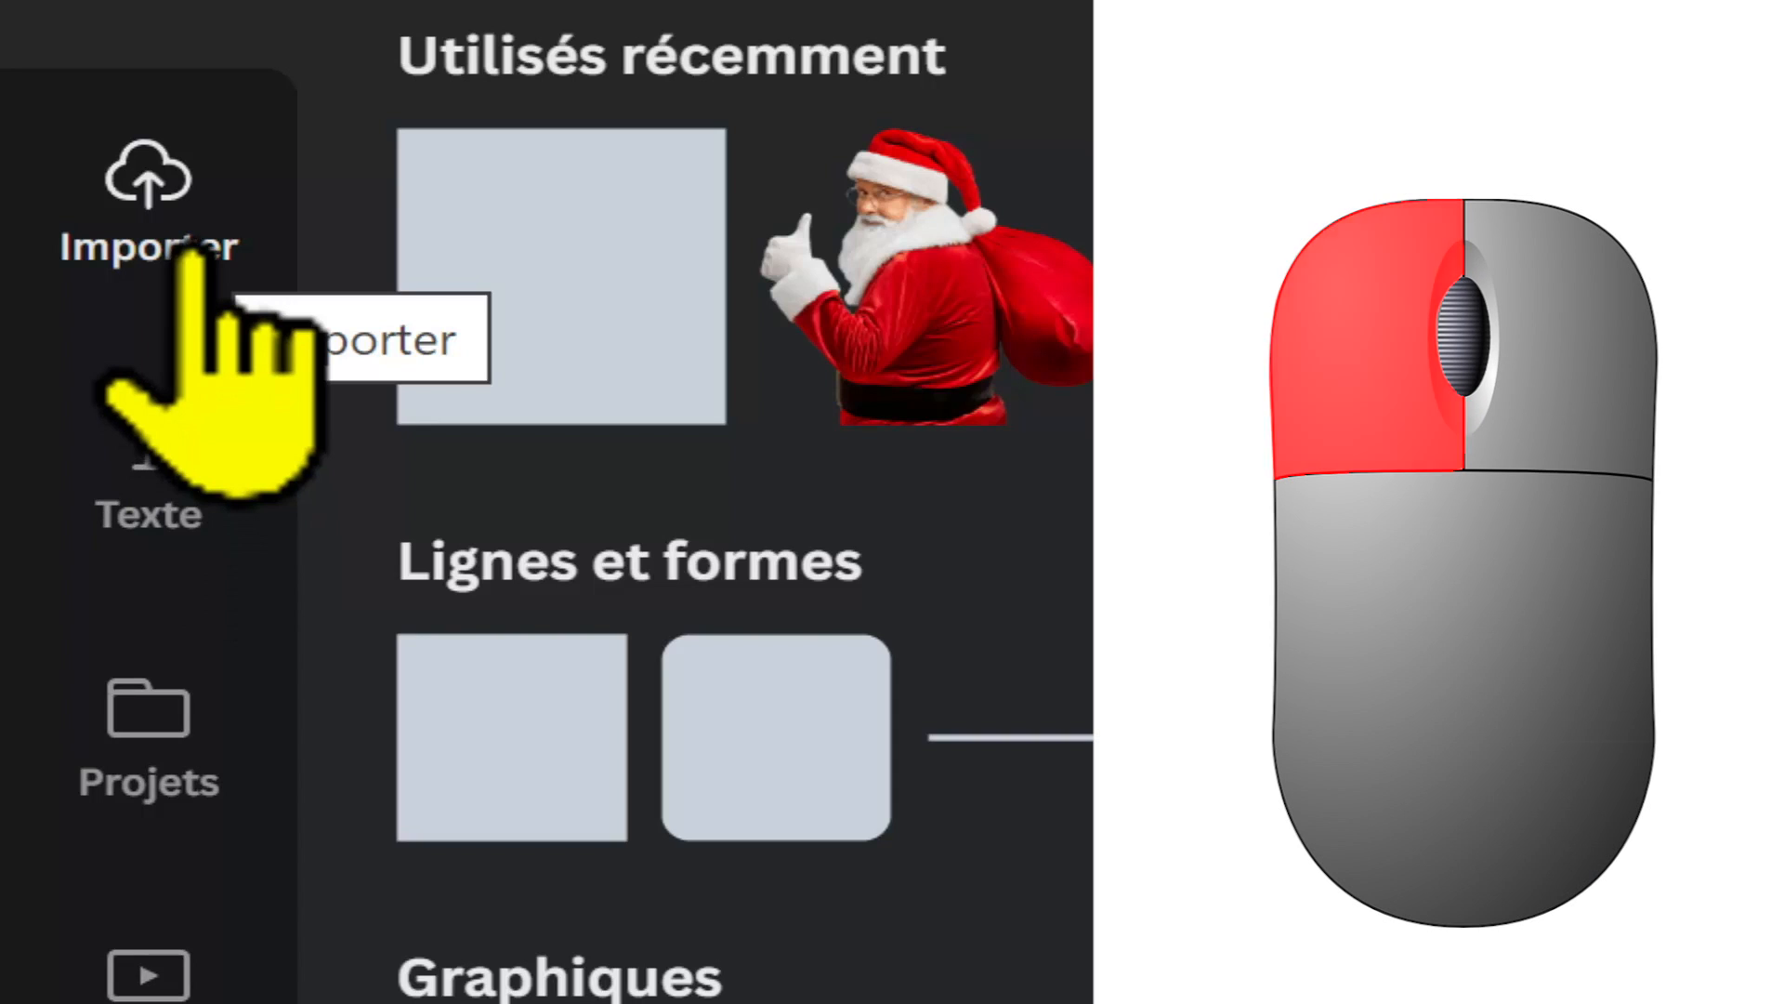
{"action": "left_click", "coordinate": [190, 251]}
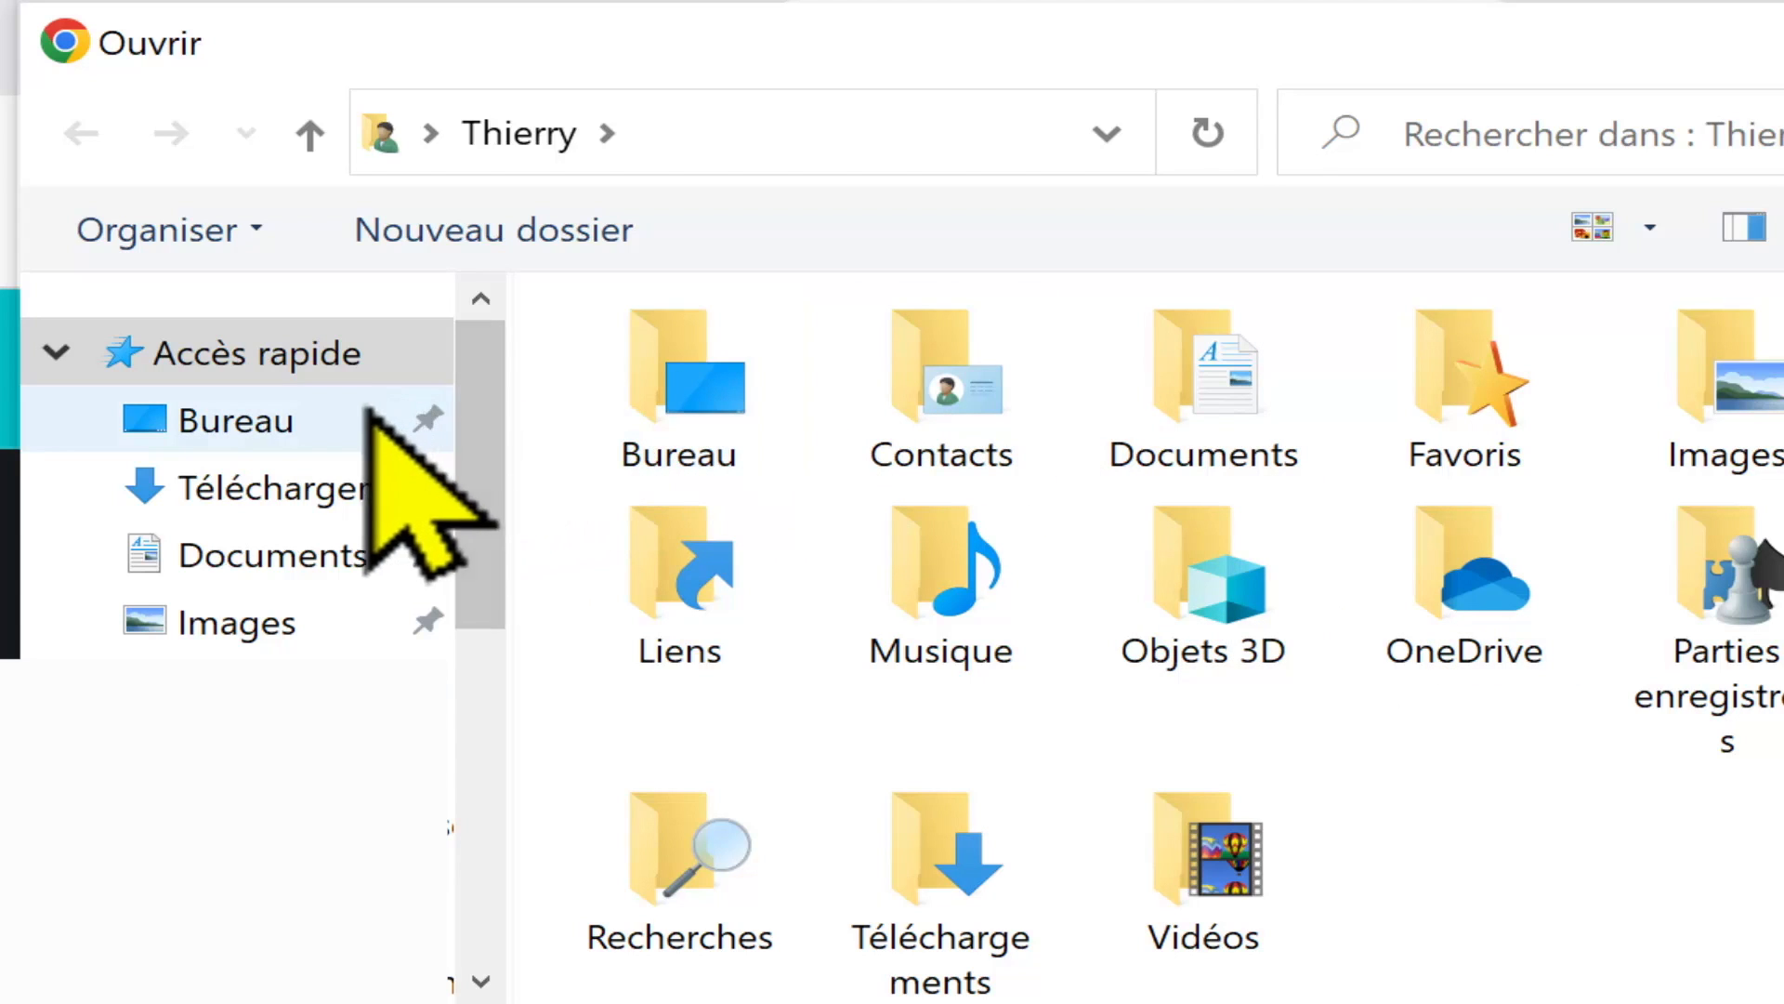
{"action": "left_click", "coordinate": [203, 416]}
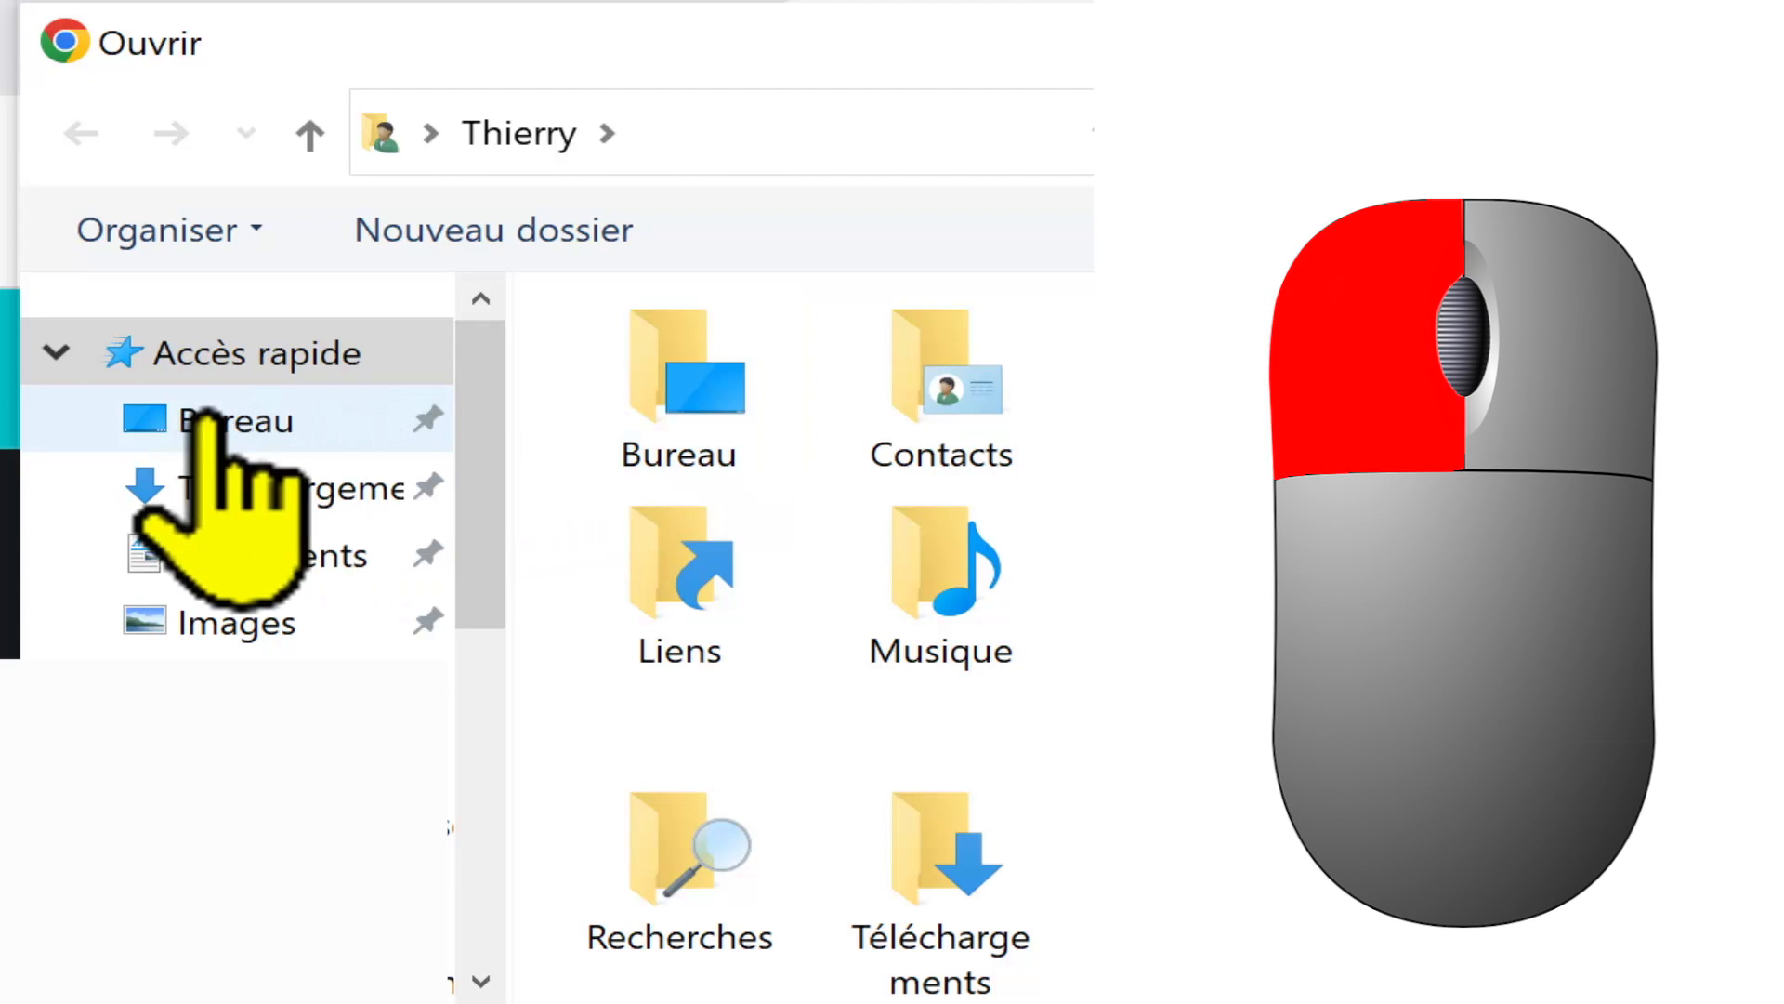
{"action": "left_click", "coordinate": [316, 428]}
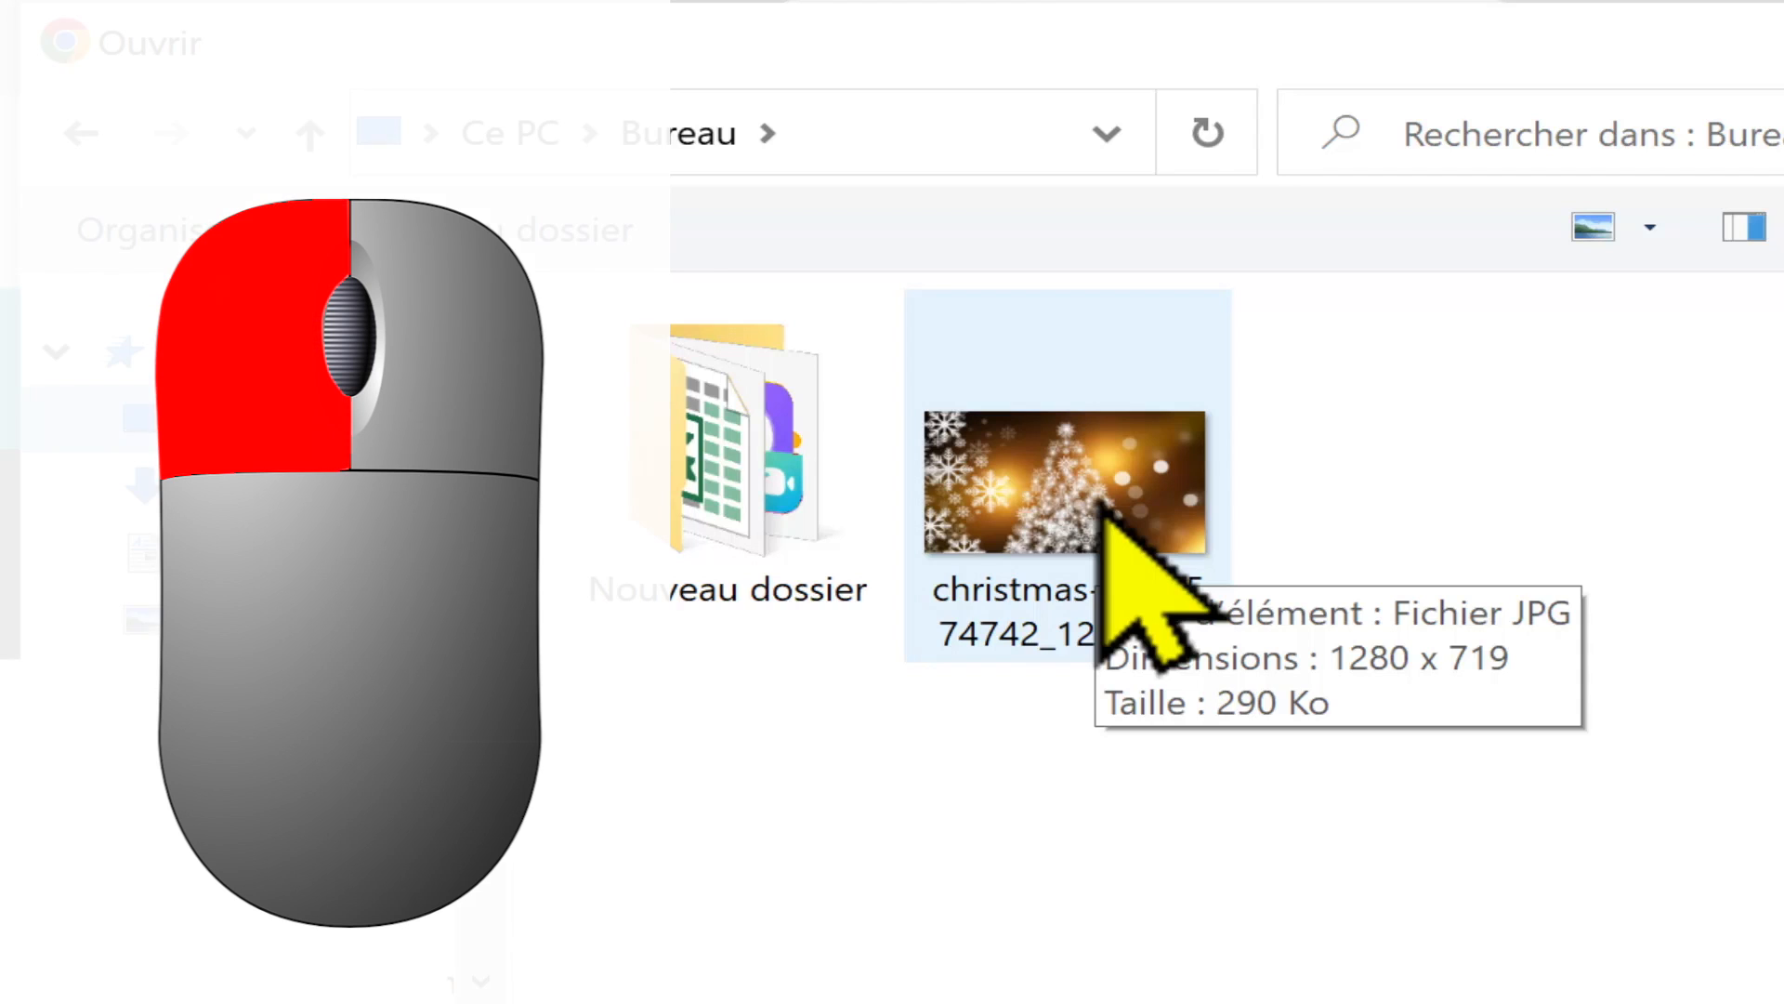
{"action": "double_click", "coordinate": [1105, 502]}
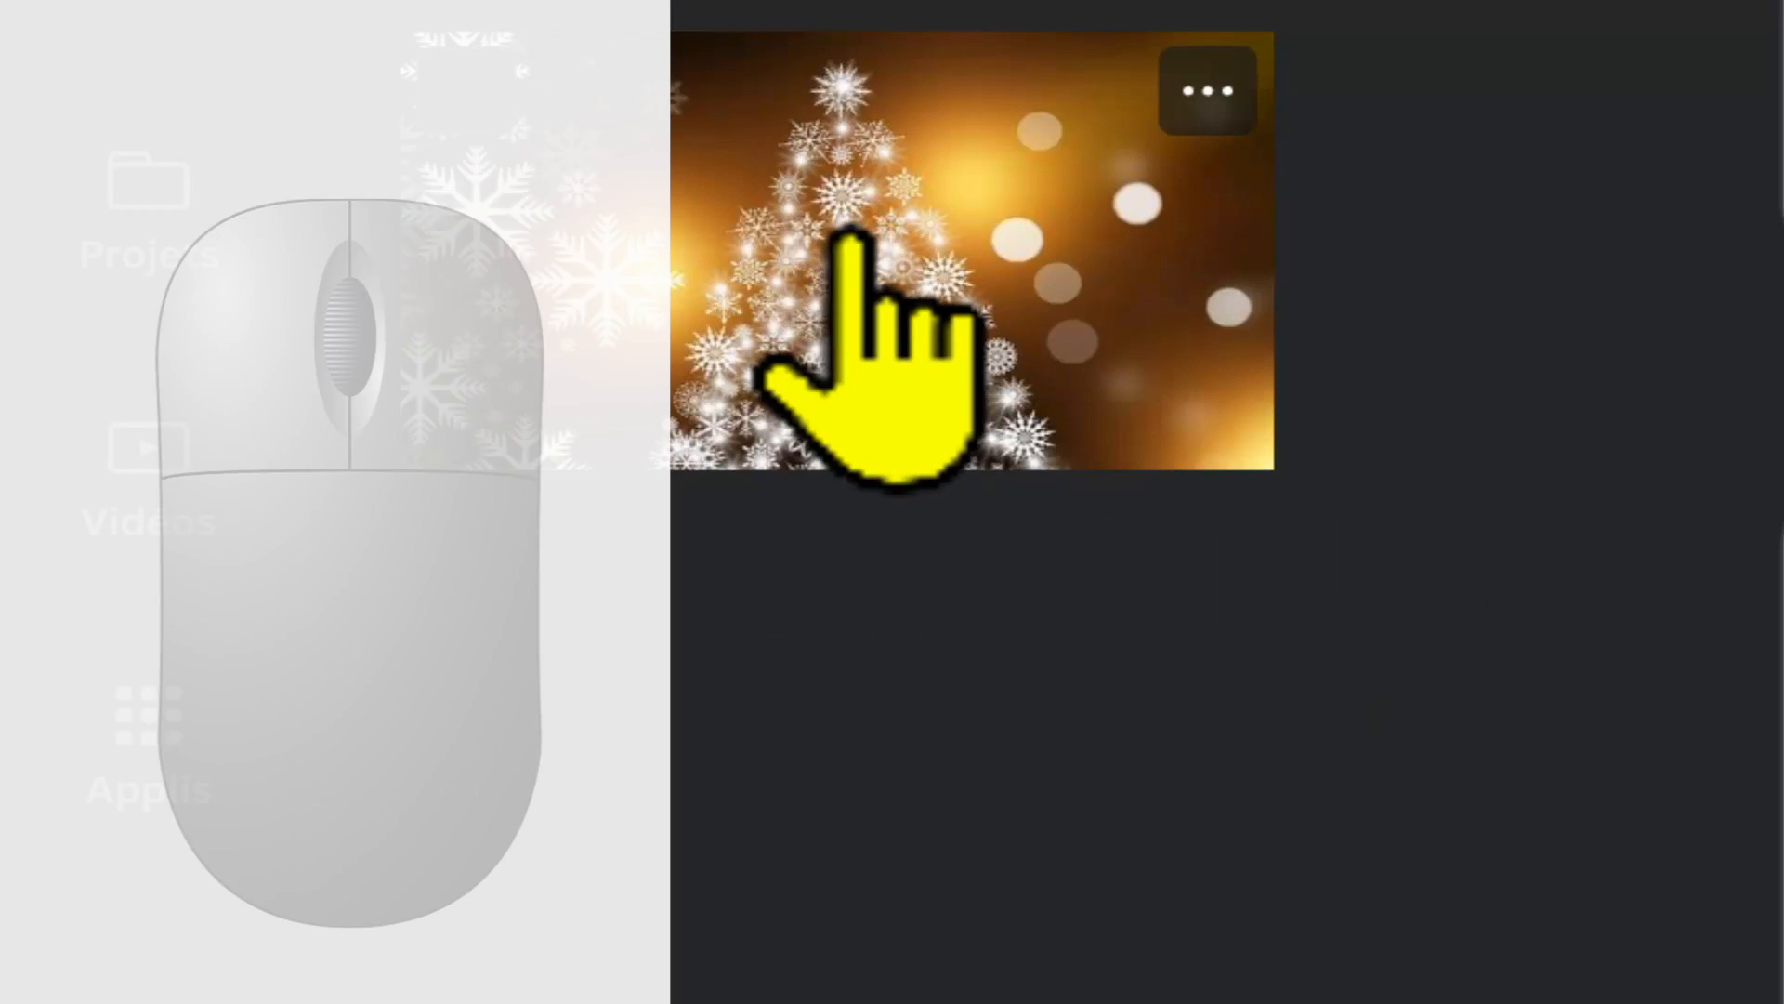
{"action": "left_click", "coordinate": [850, 232]}
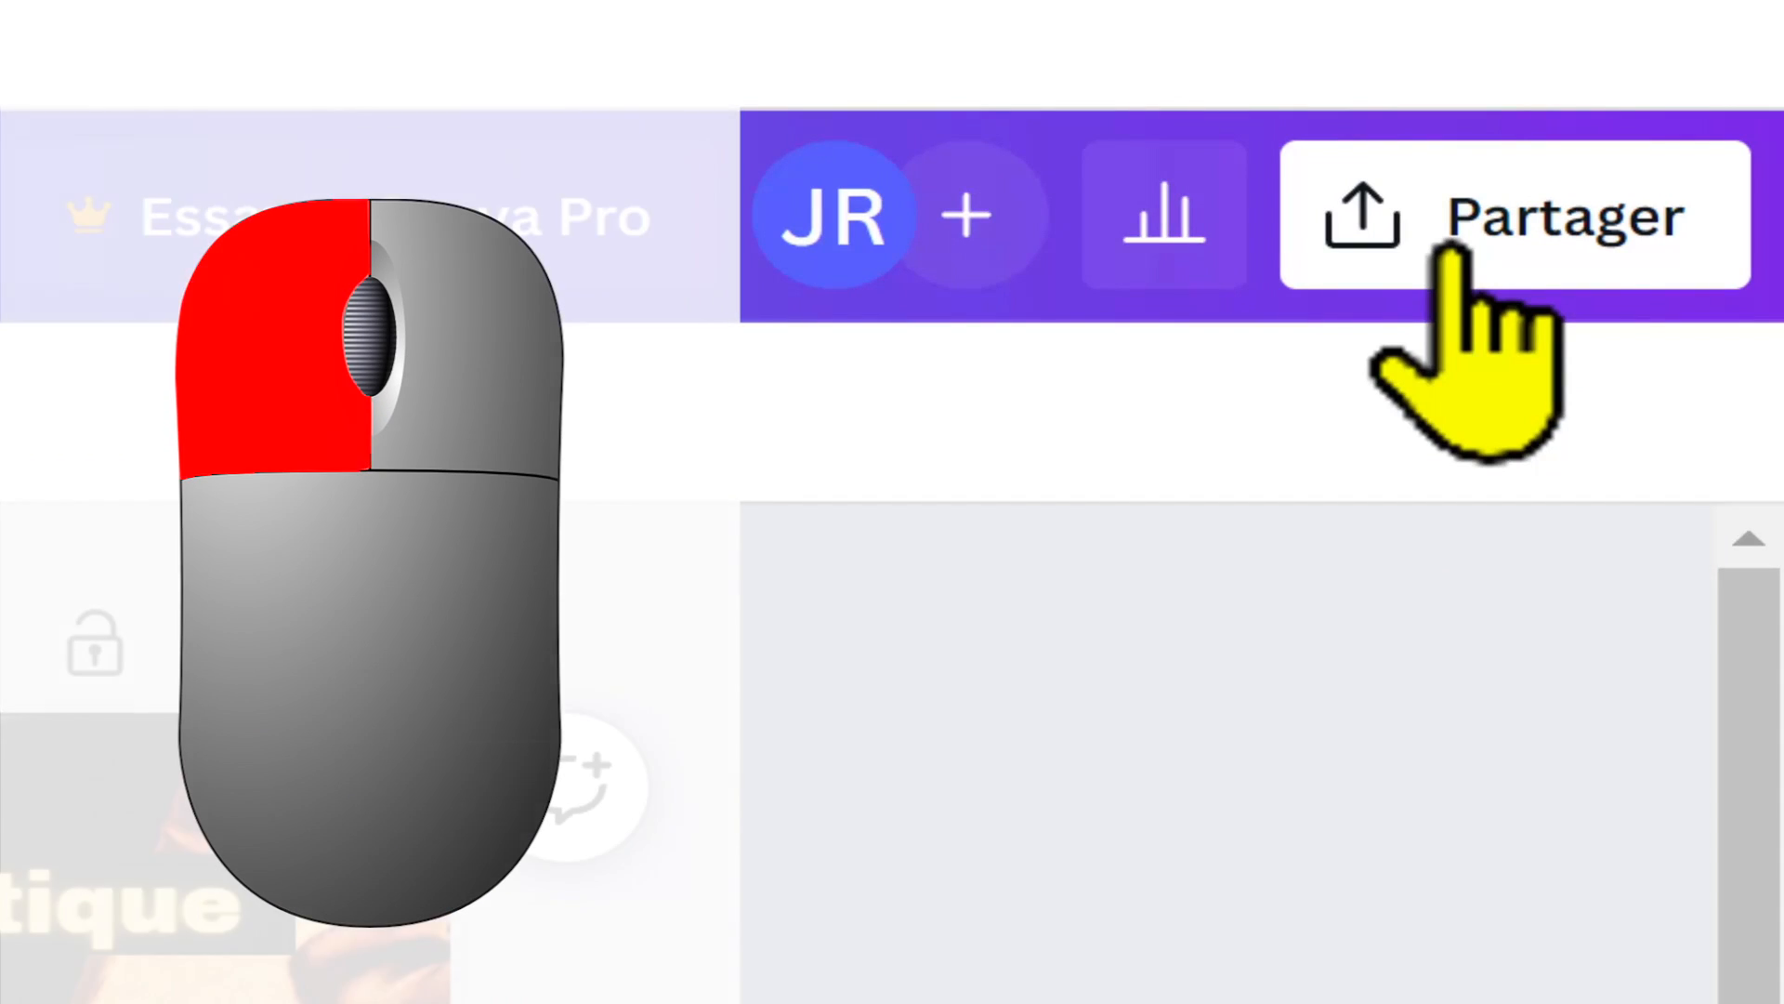
Step: Open the design's download settings and review the available file types, including SVG and its Canva Pro offer
{"action": "left_click", "coordinate": [1449, 249]}
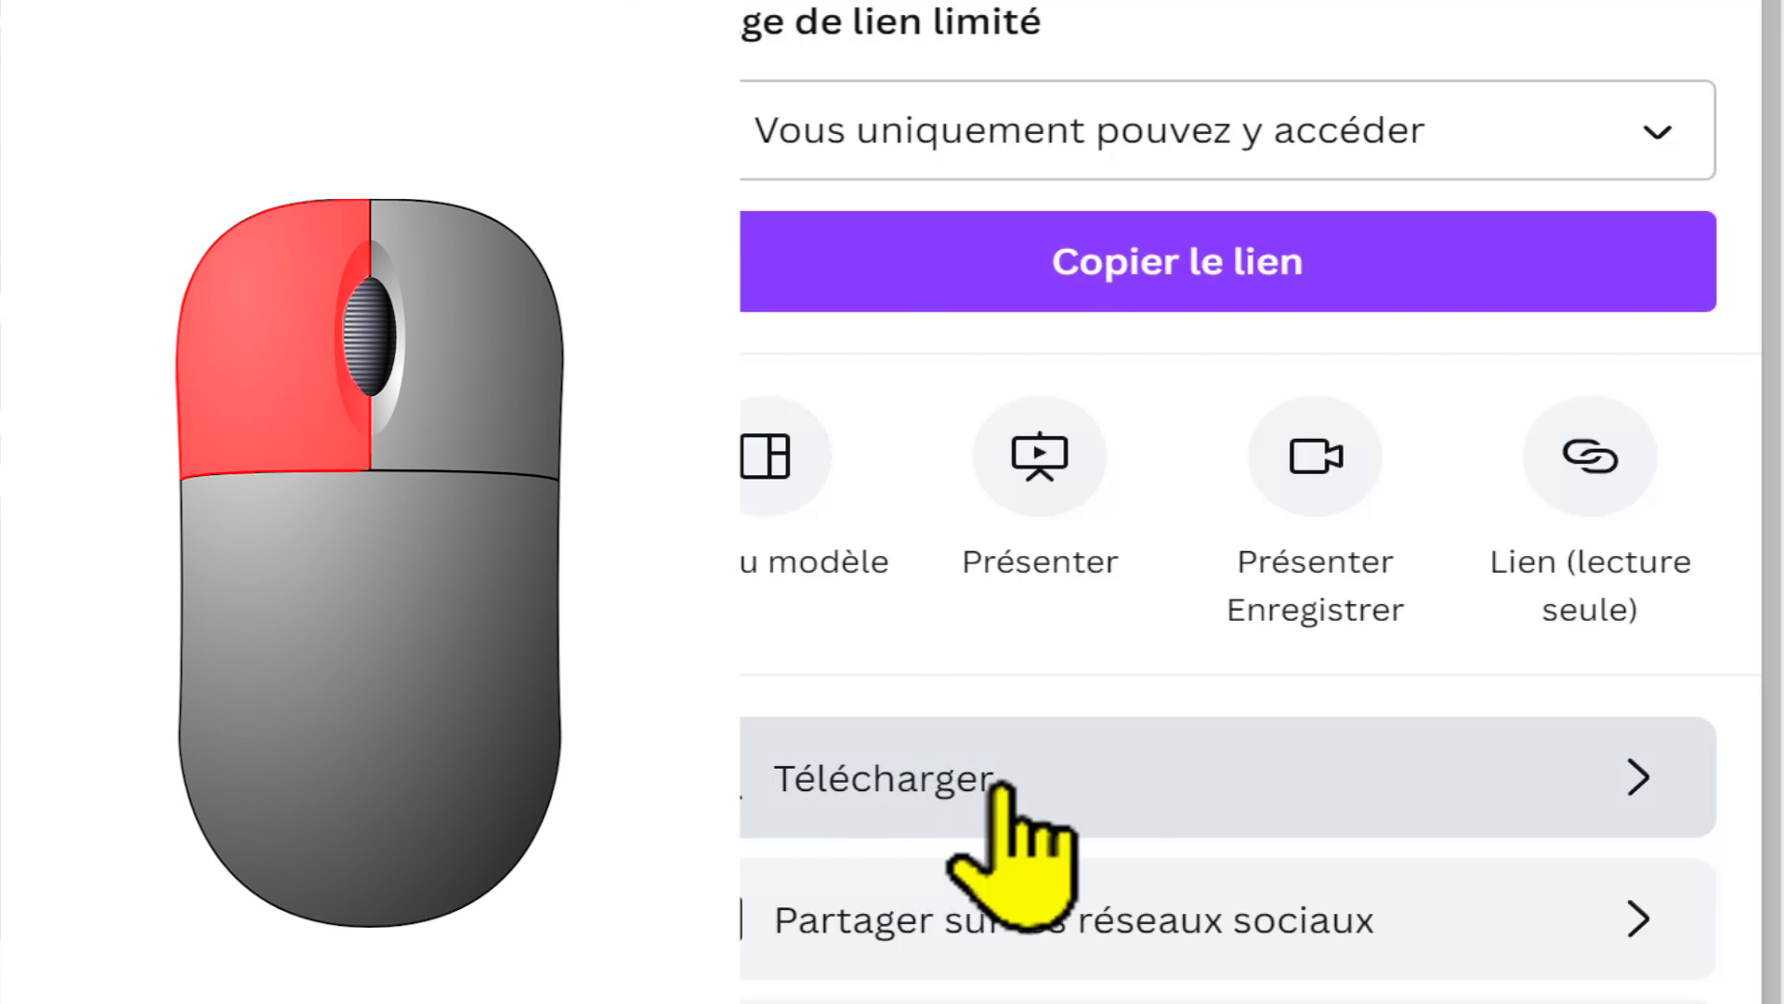
{"action": "left_click", "coordinate": [1118, 799]}
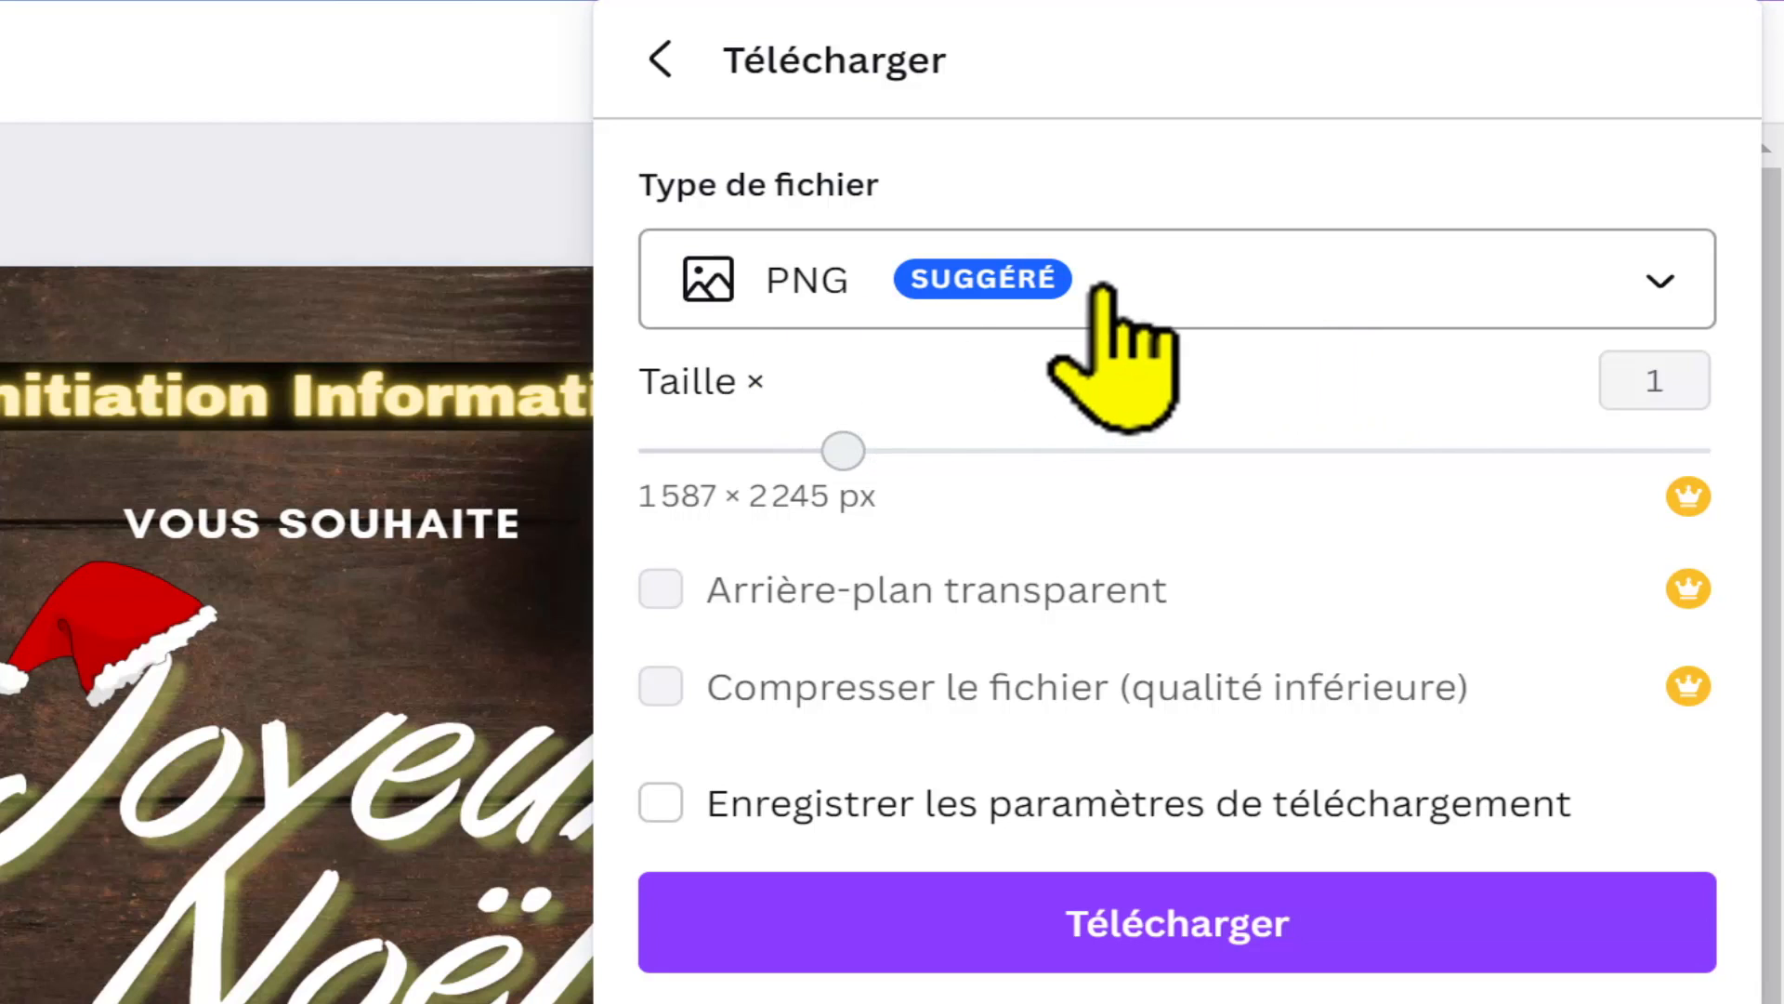
{"action": "left_click", "coordinate": [1185, 279]}
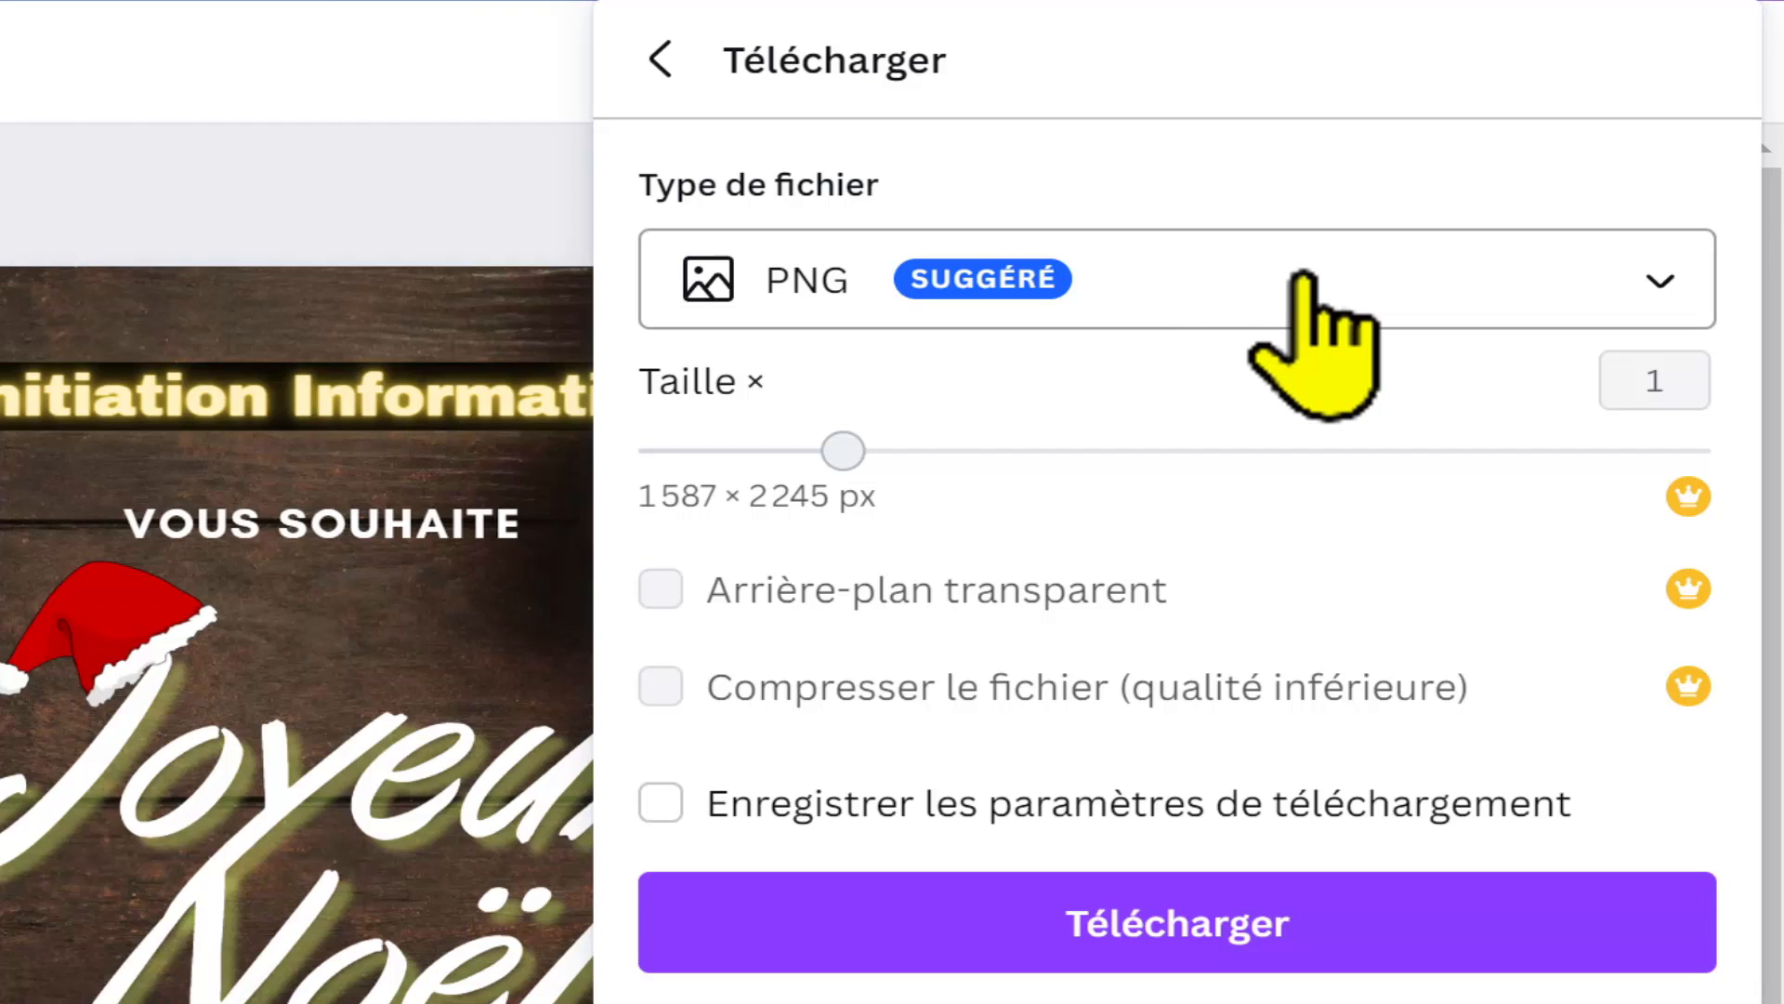
{"action": "left_click", "coordinate": [1303, 277]}
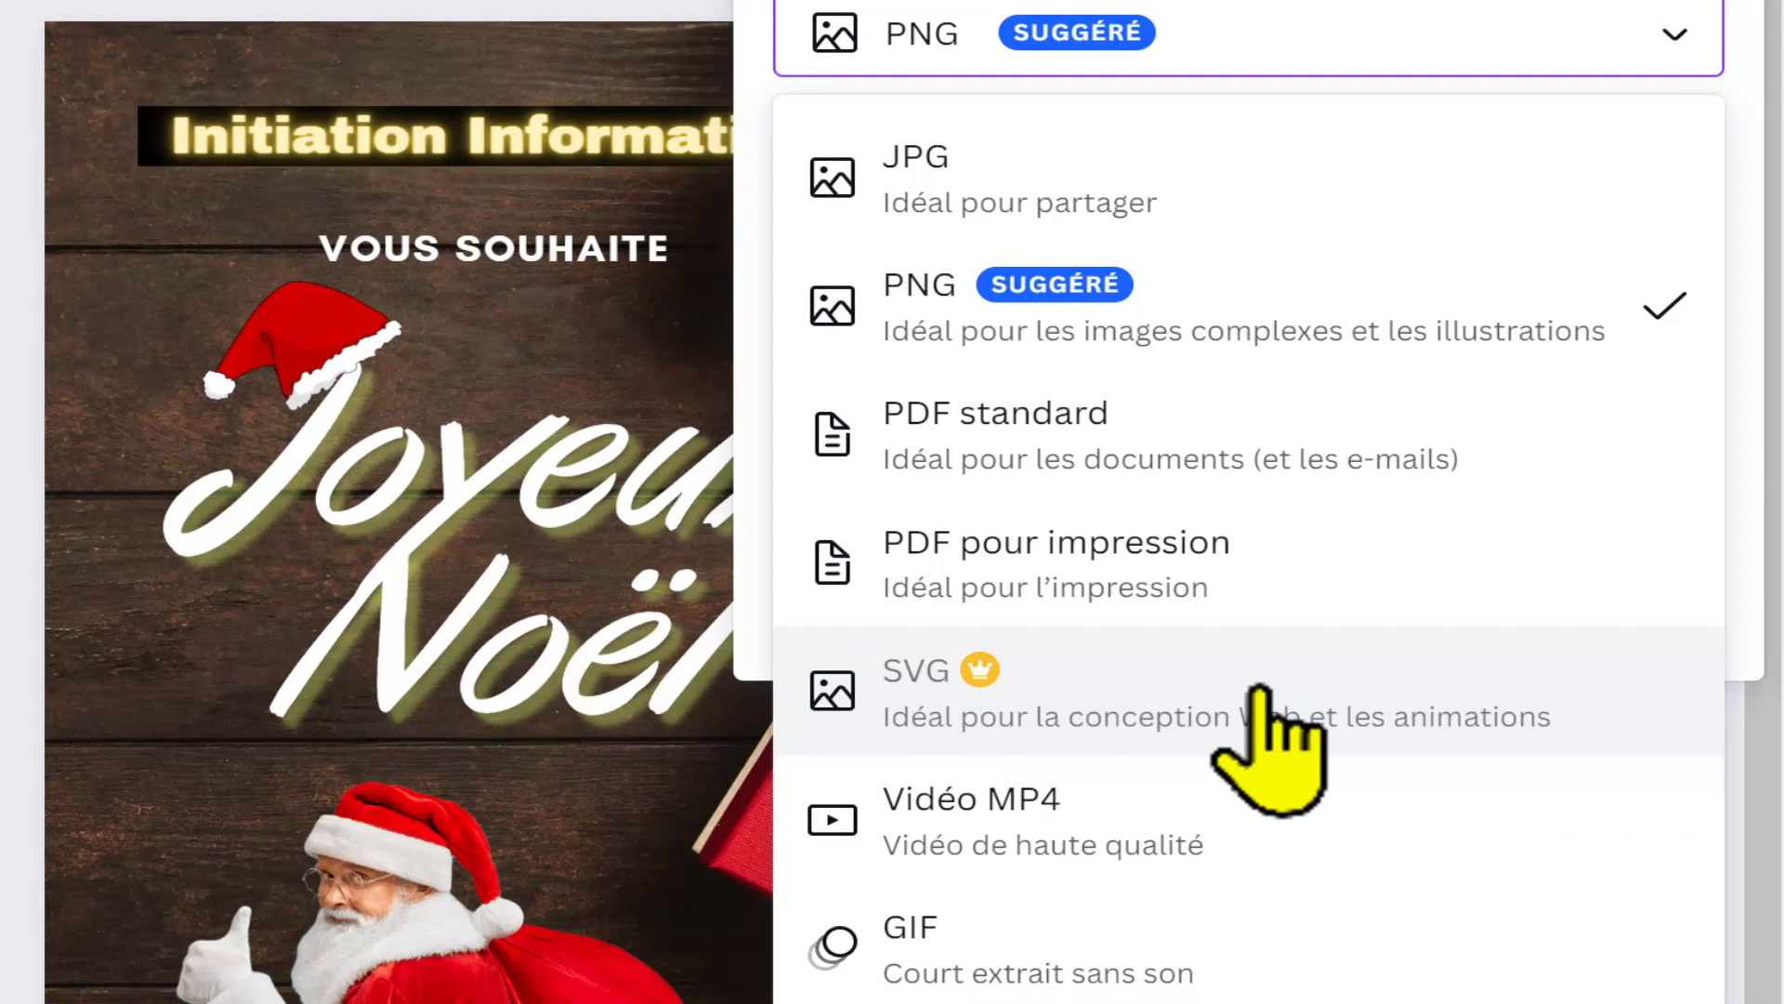
{"action": "left_click", "coordinate": [1206, 714]}
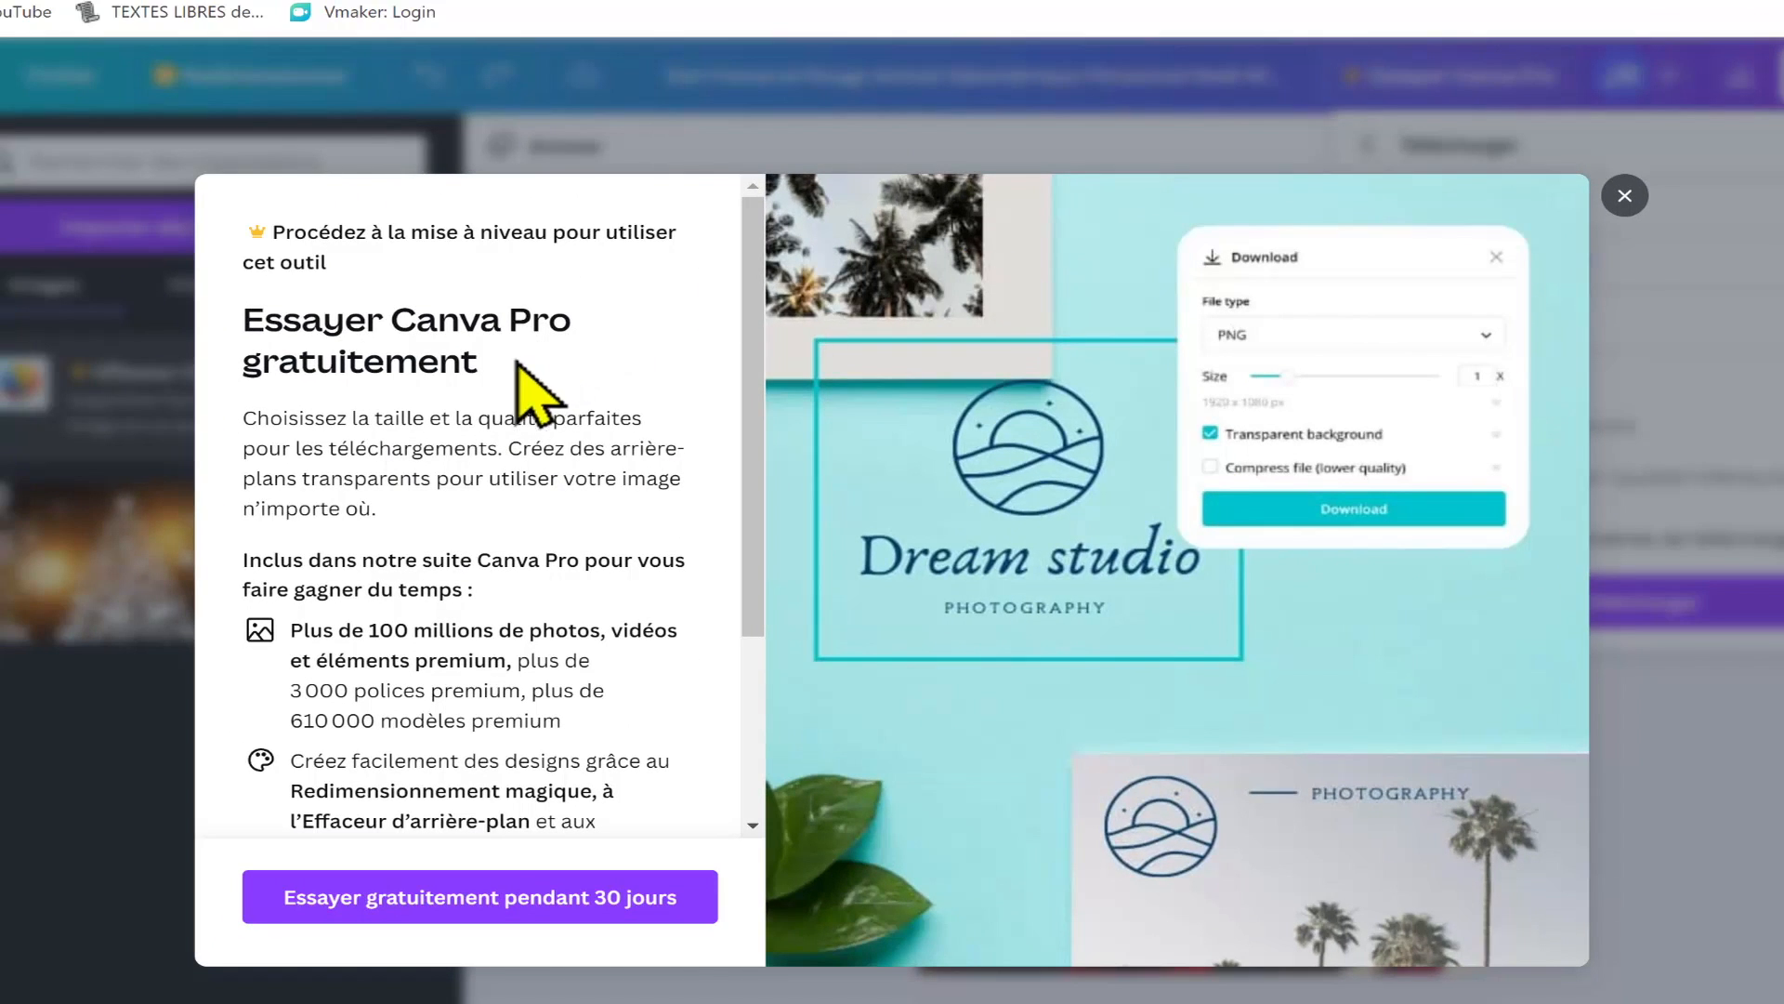
{"action": "scroll", "coordinate": [632, 631], "scroll_direction": "down", "scroll_amount": 3}
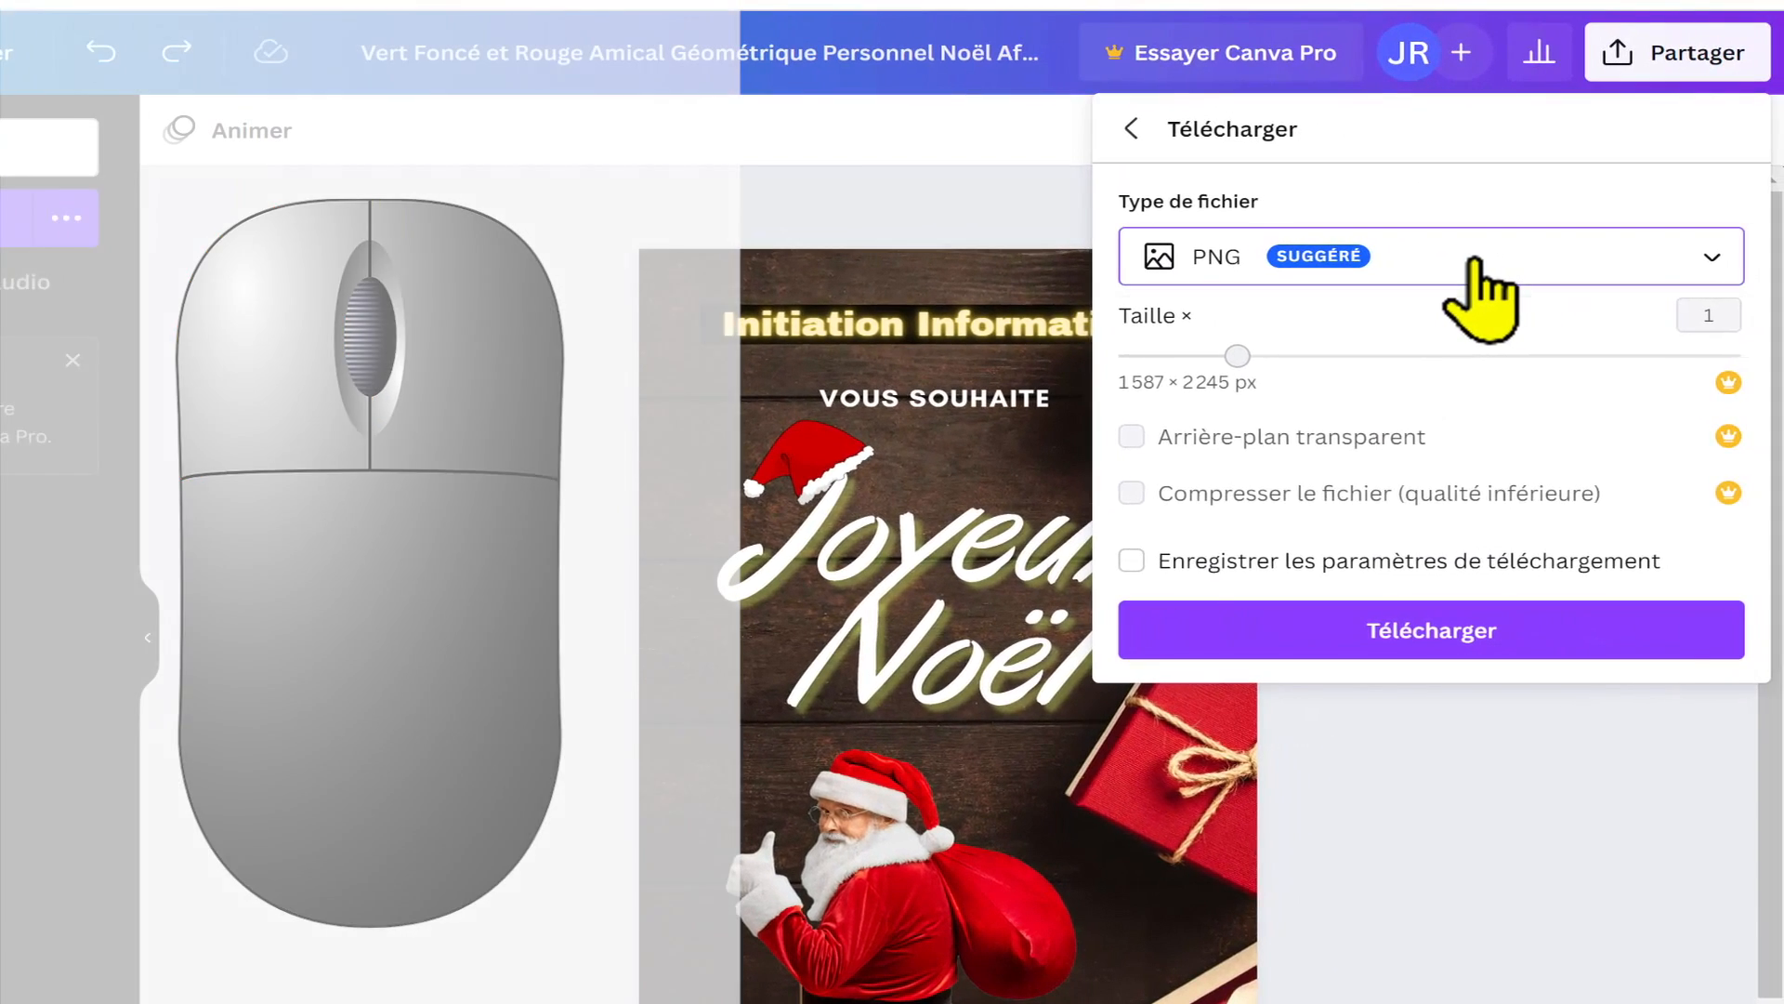
Step: Download the design as a JPG with the download settings saved, and open the downloaded image
{"action": "left_click", "coordinate": [1693, 249]}
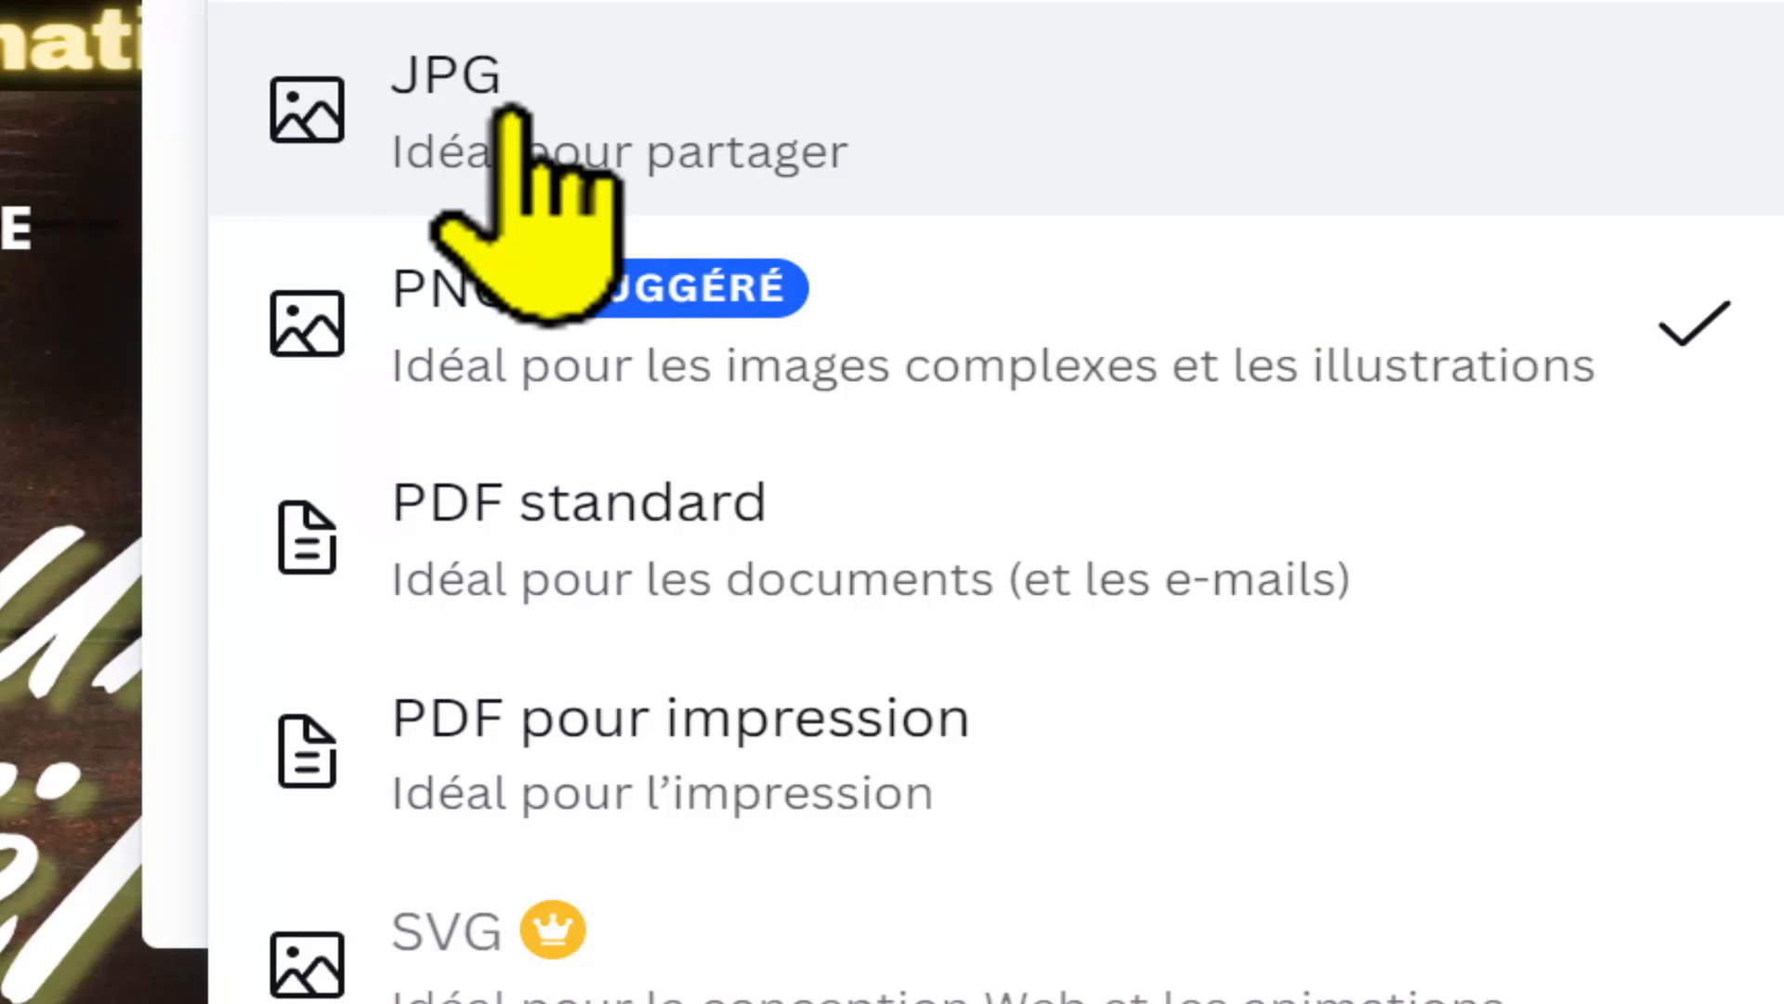
{"action": "left_click", "coordinate": [786, 116]}
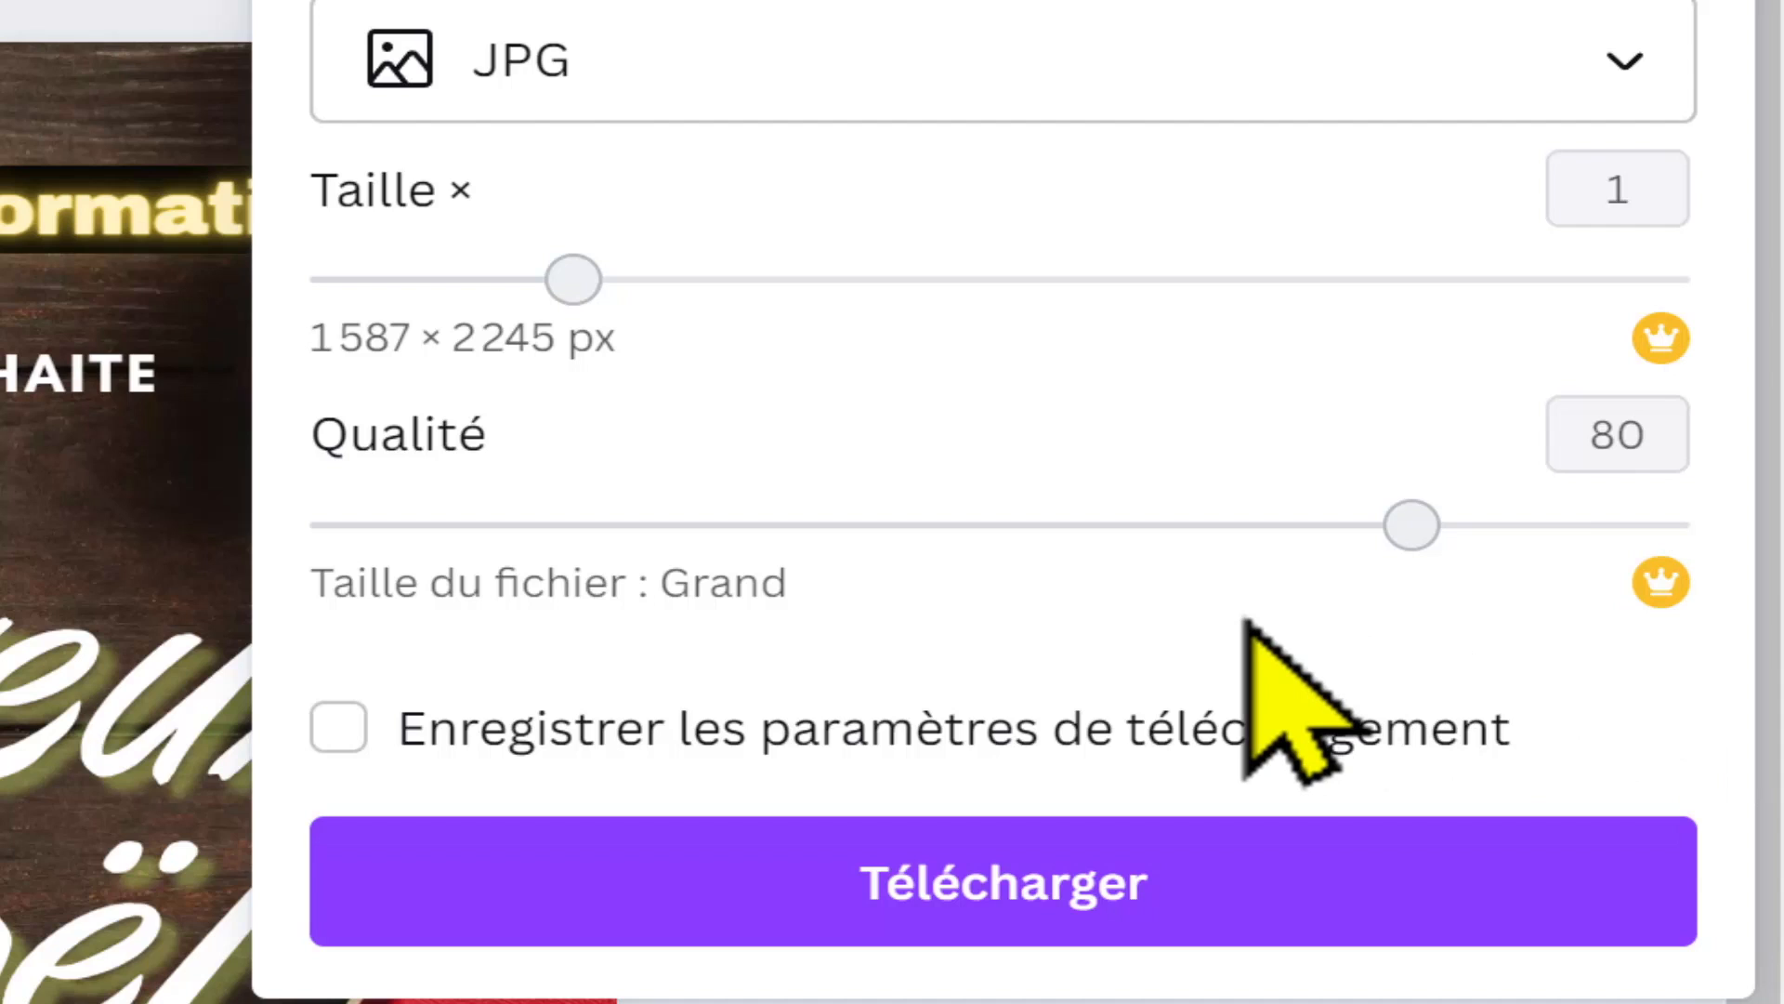
{"action": "left_click", "coordinate": [701, 725]}
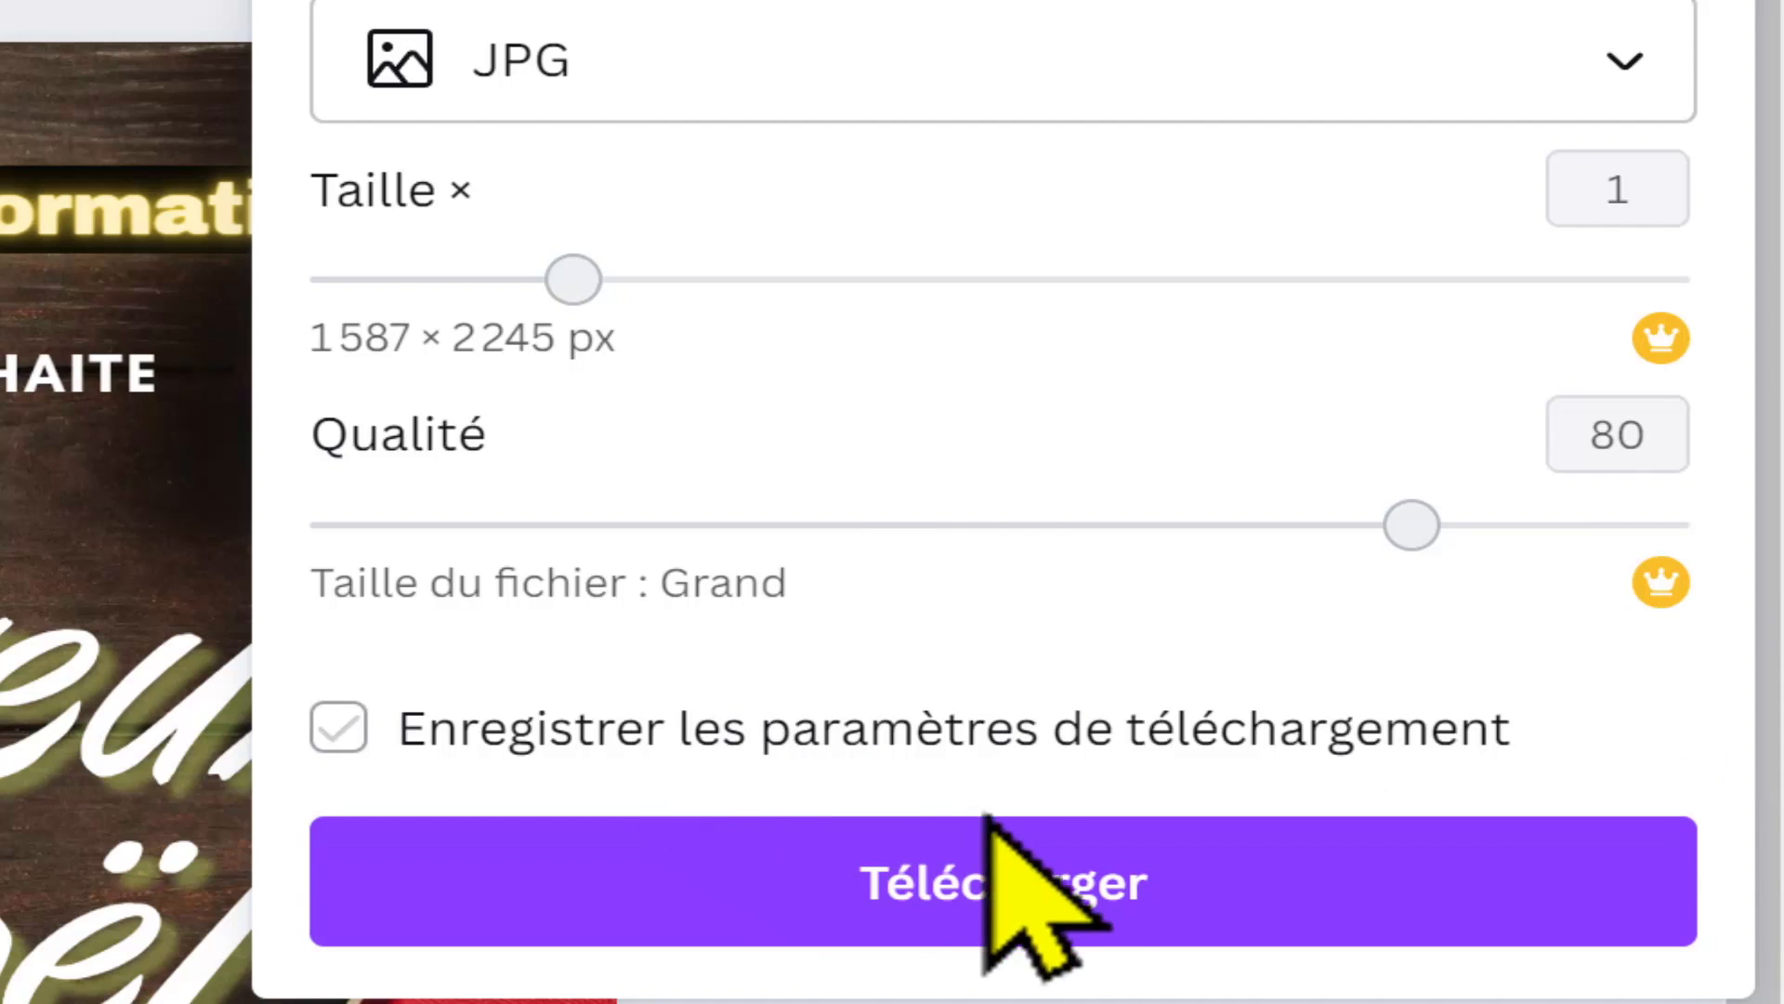
{"action": "left_click", "coordinate": [1195, 883]}
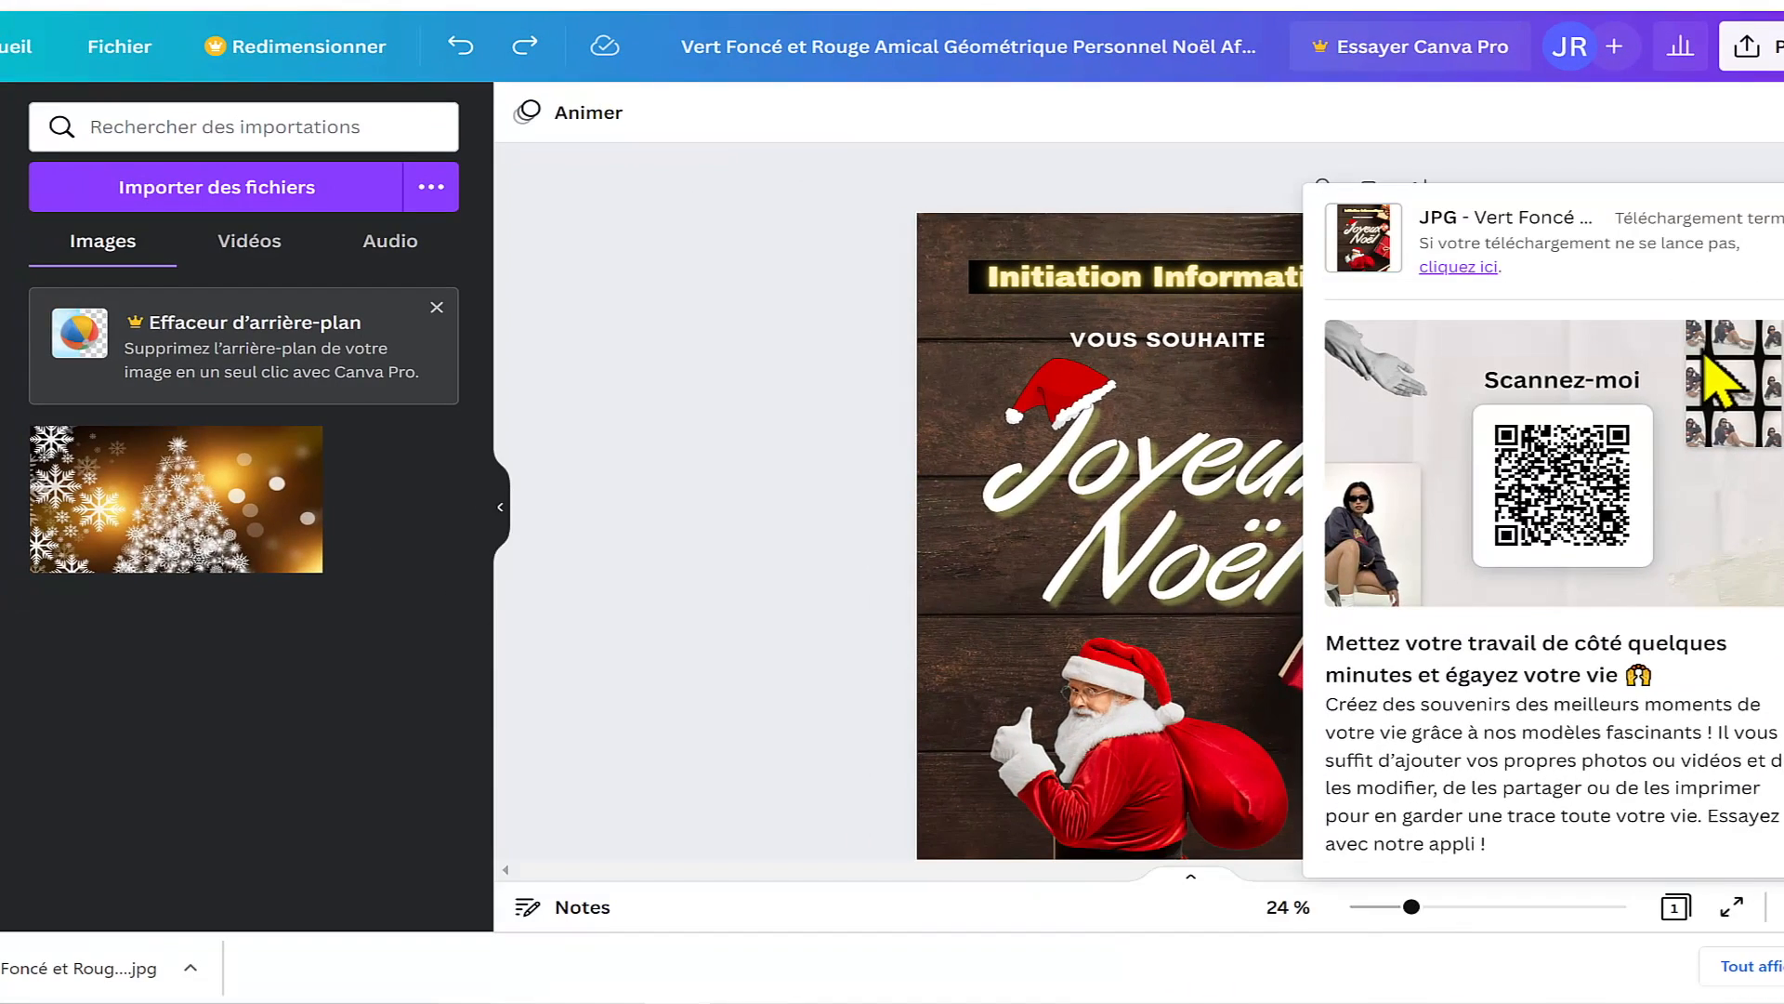
{"action": "scroll", "coordinate": [817, 605], "scroll_direction": "down", "scroll_amount": 2}
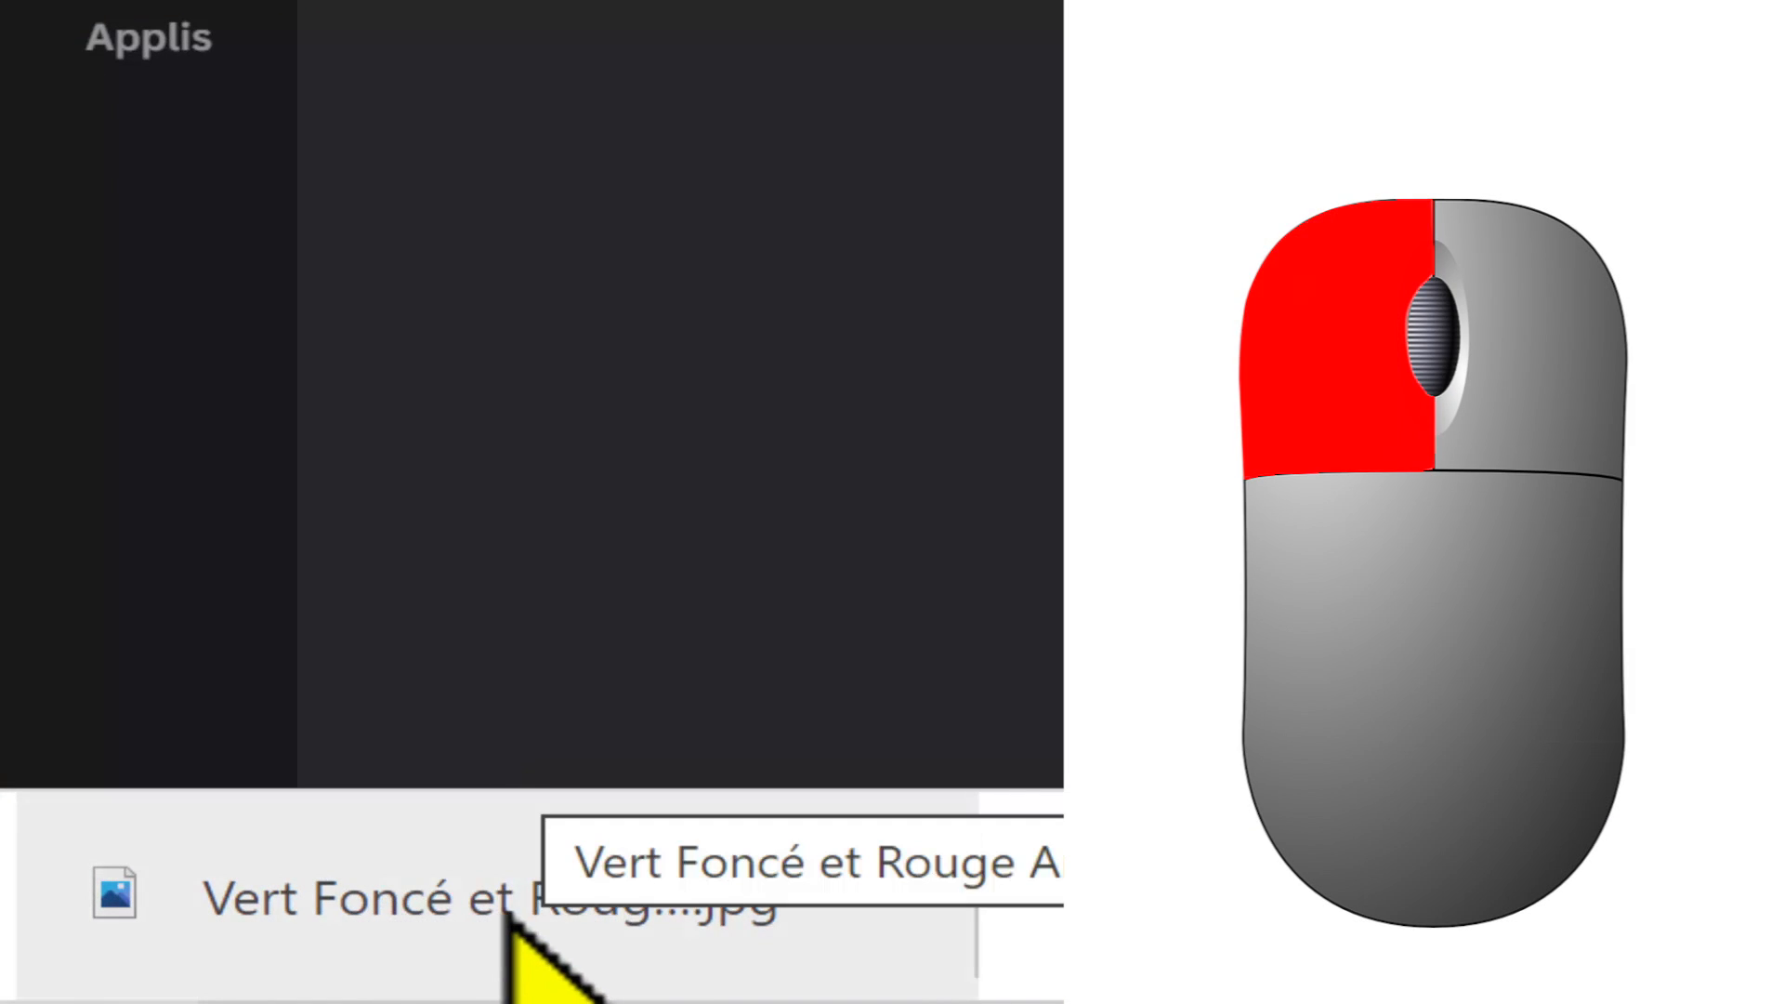
{"action": "left_click", "coordinate": [509, 915]}
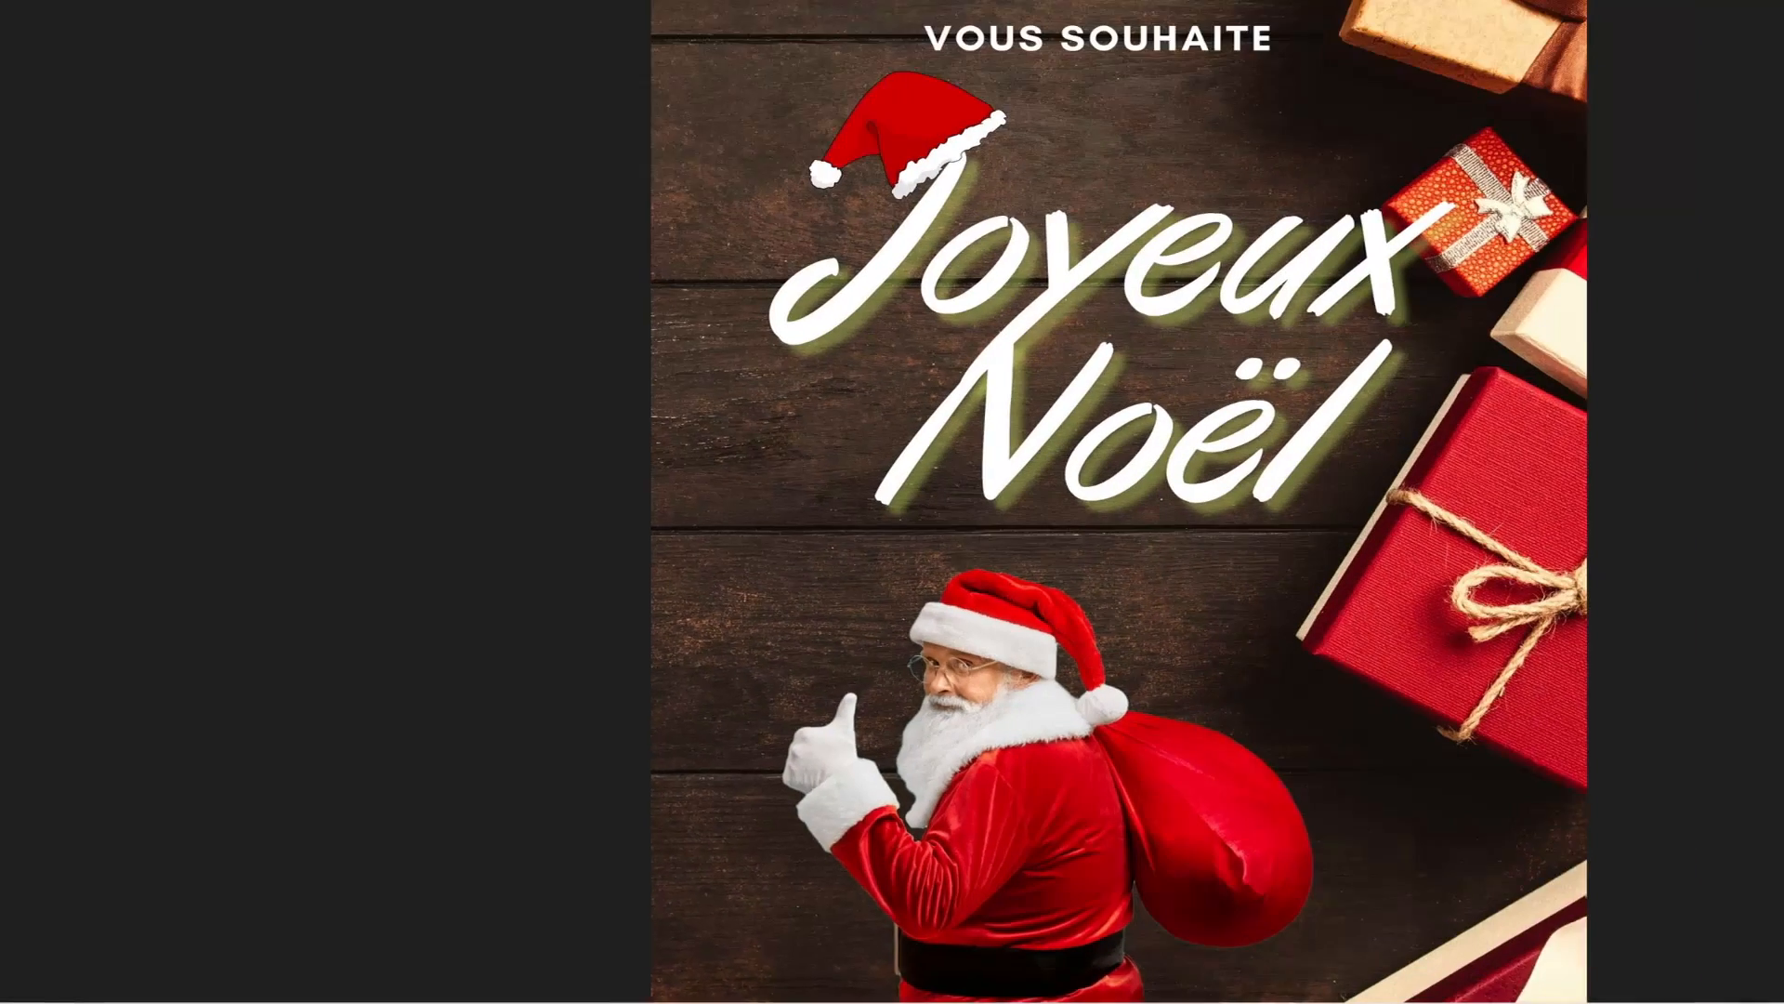